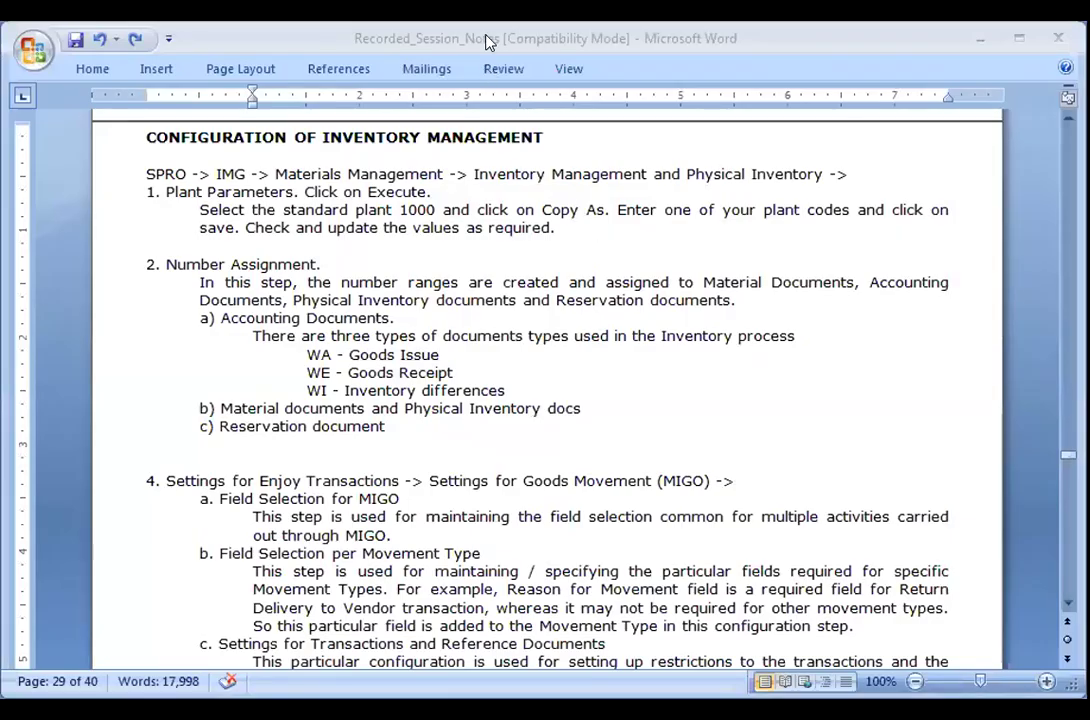
Step: Switch to SAP and start transaction SPRO from SAP Easy Access
click(253, 661)
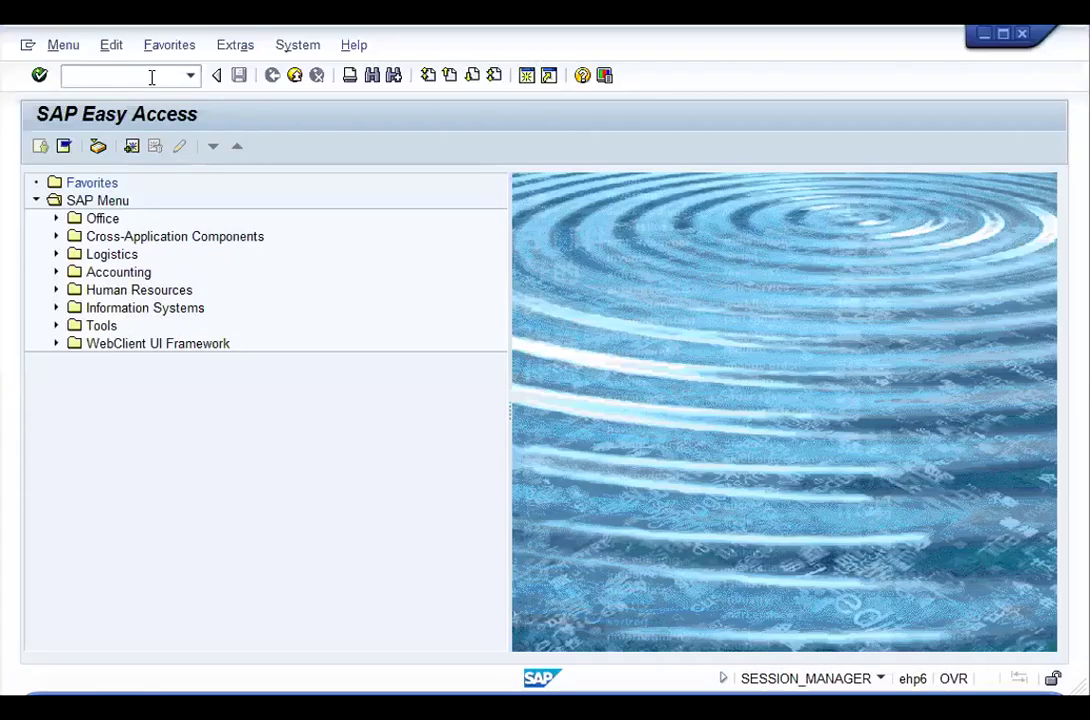
text(spro)
key(Return)
key(F4)
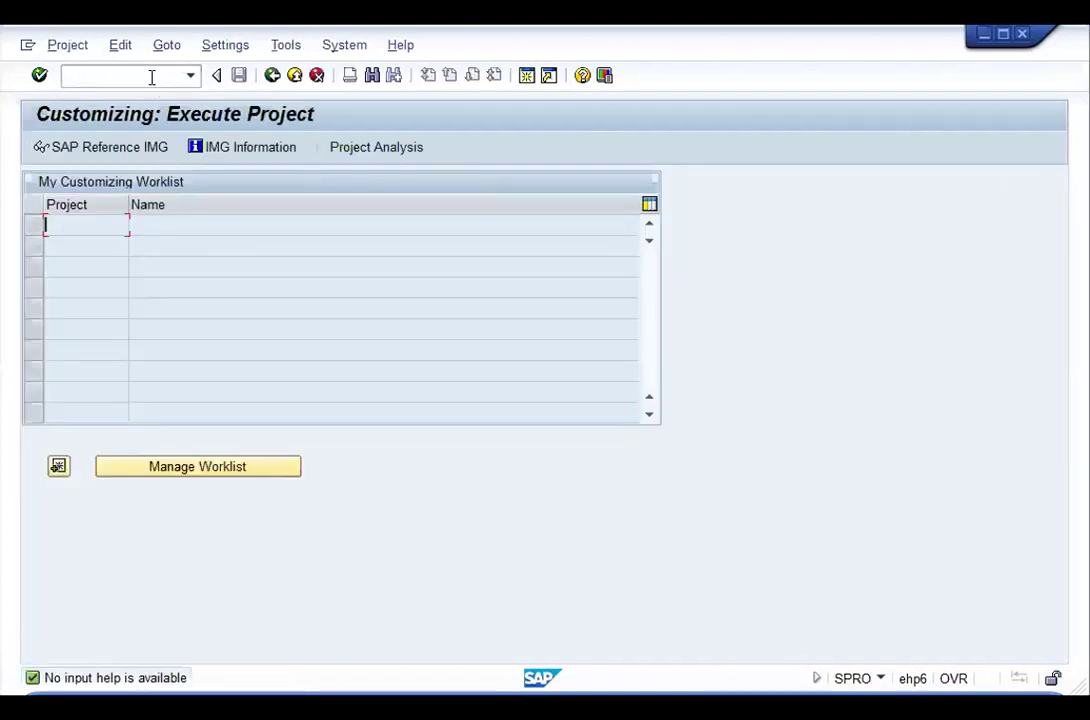
Step: In the SAP Reference IMG, expand Inventory Management and Physical Inventory under Materials Management
click(150, 540)
scroll(155, 560, down, 1)
scroll(155, 565, down, 1)
click(158, 595)
double_click(158, 593)
key(Down)
key(Down)
key(Down)
key(Down)
key(Down)
double_click(155, 582)
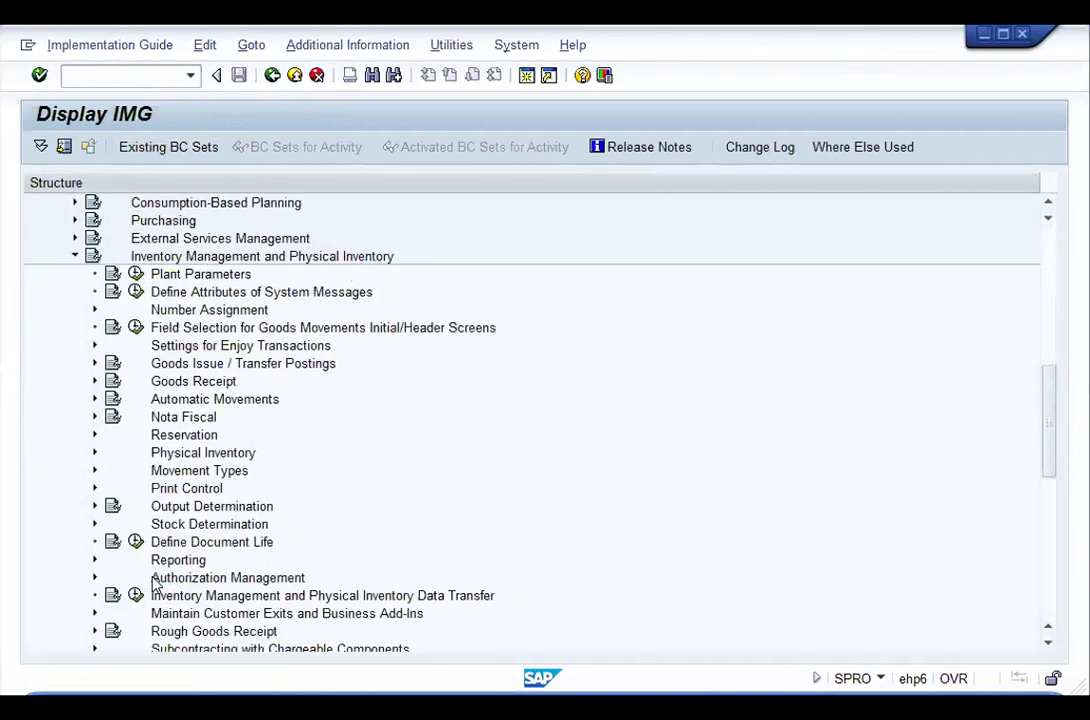
Step: Execute the Plant Parameters activity and select the entry for plant 1000
click(138, 274)
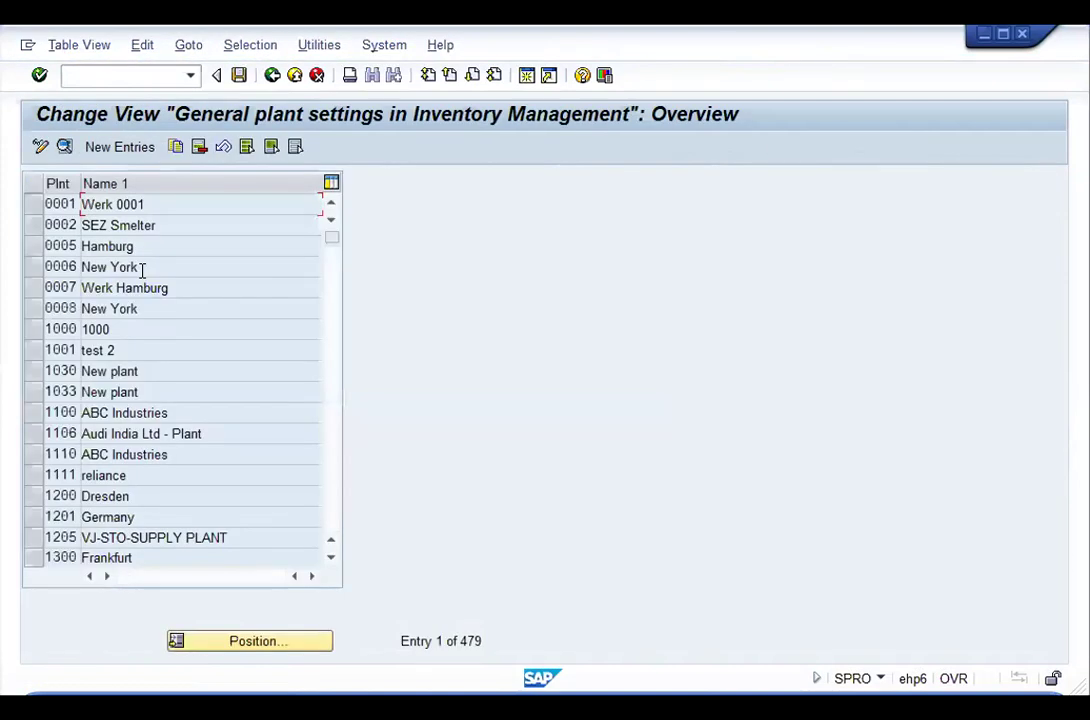
click(33, 330)
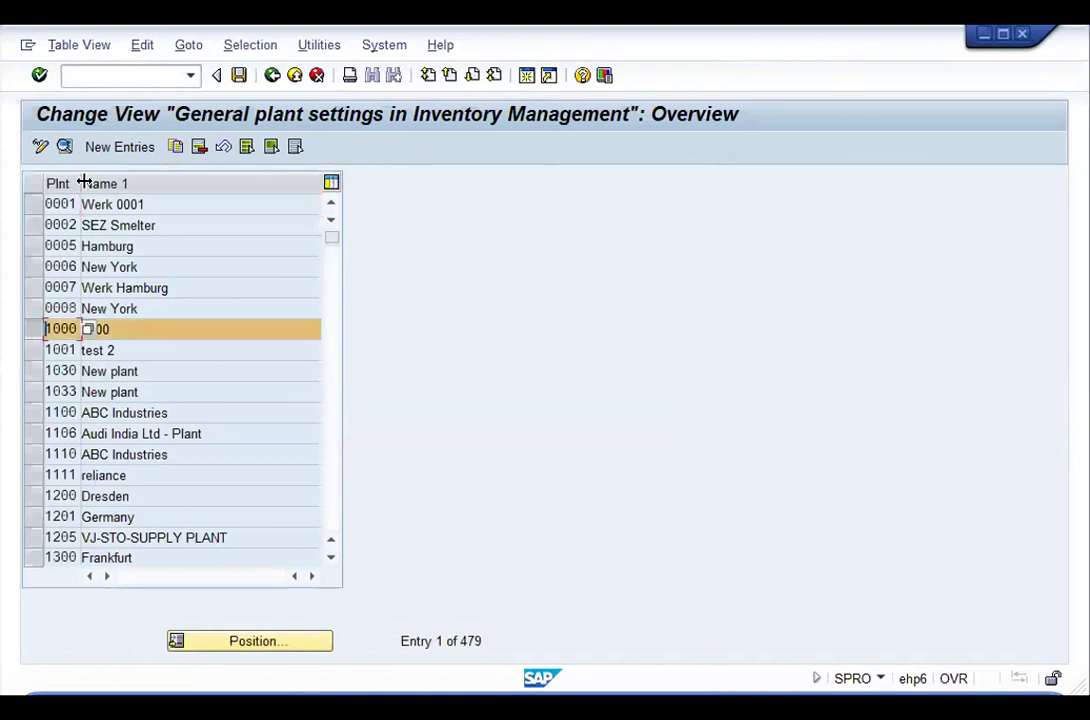
click(175, 146)
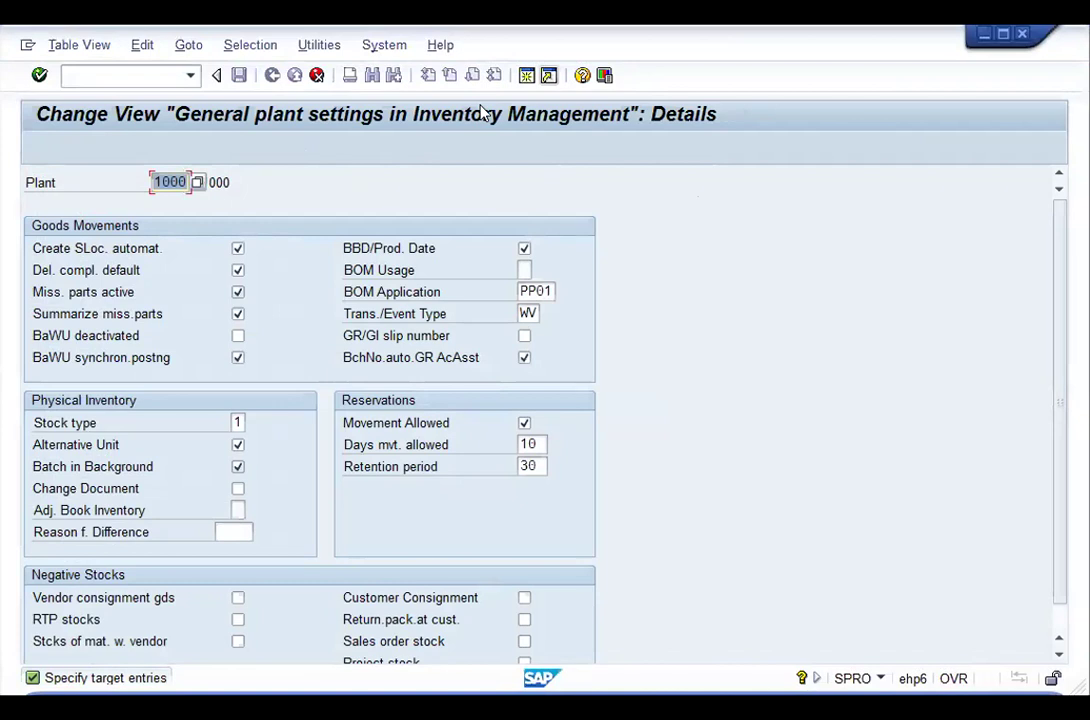
key(Tab)
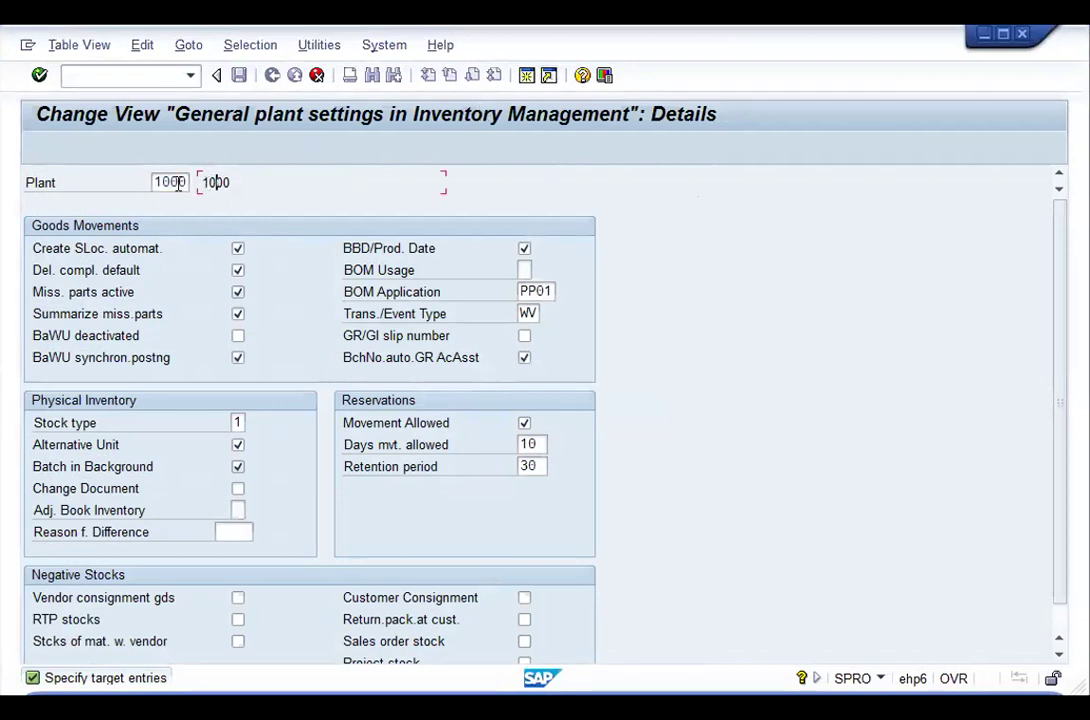
click(316, 76)
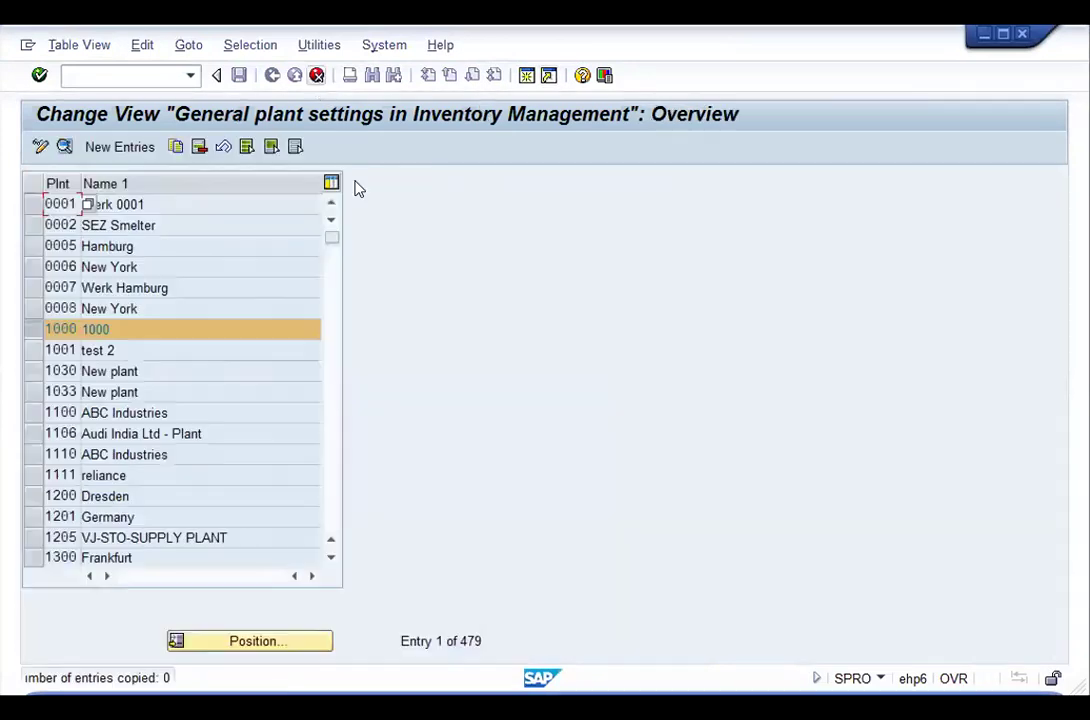
Step: Copy the selected plant 1000 entry to plant VGP1
click(175, 148)
text(vgp1)
key(Return)
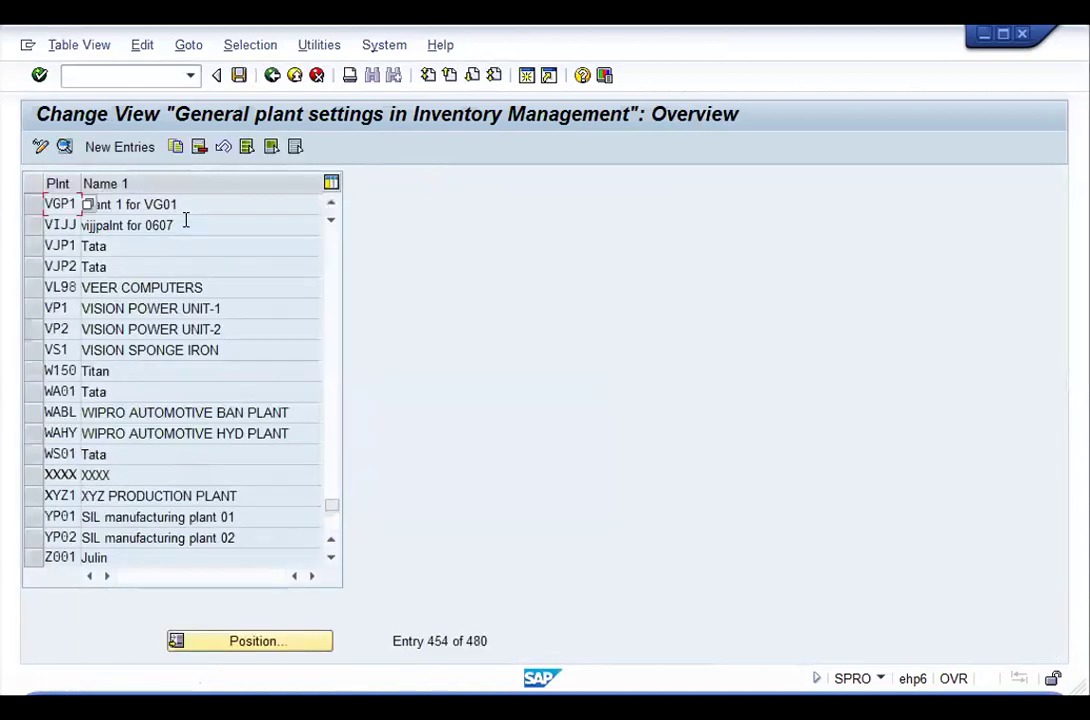
Step: Open the details of plant VGP1 and examine its Goods Movements settings, including BBD/Prod. Date, BOM Usage and BOM Application
double_click(199, 208)
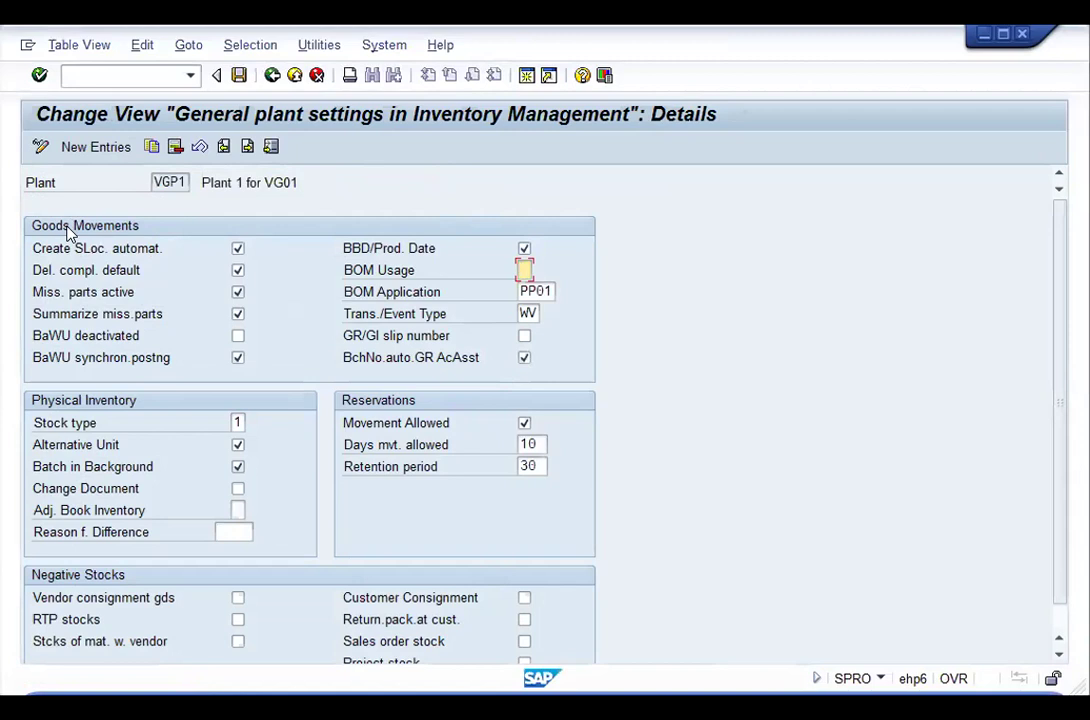
click(130, 258)
key(Tab)
key(Tab)
key(Tab)
click(385, 278)
click(378, 256)
click(368, 290)
click(529, 291)
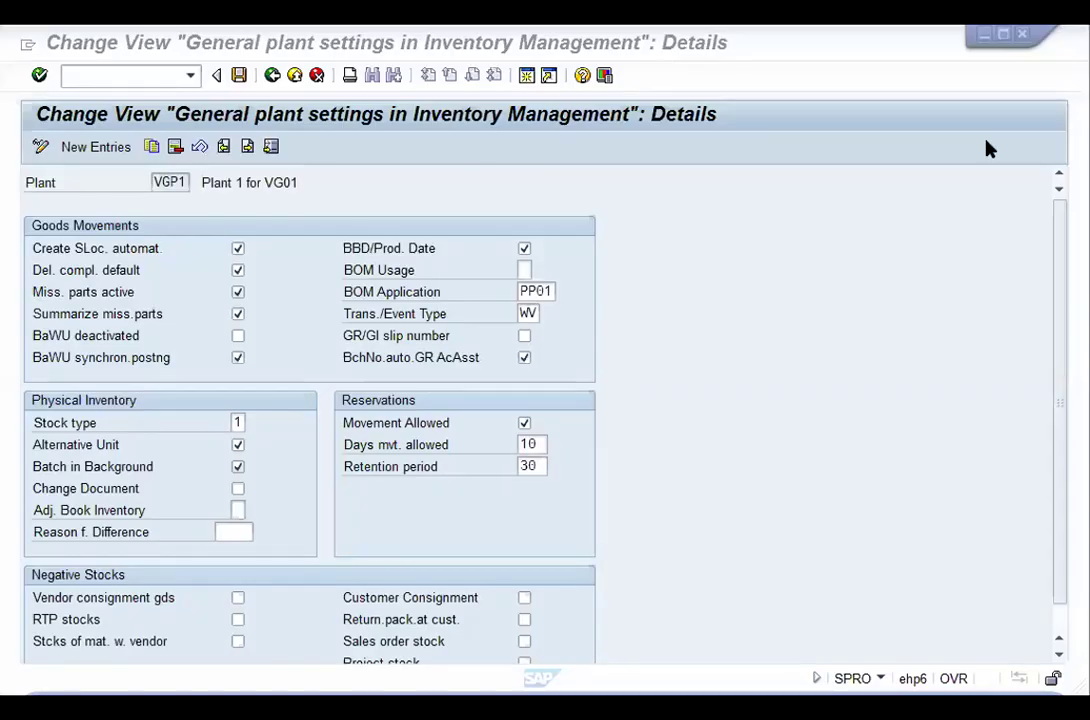
Step: Examine the Physical Inventory settings of plant VGP1 and list the possible stock type values
click(92, 421)
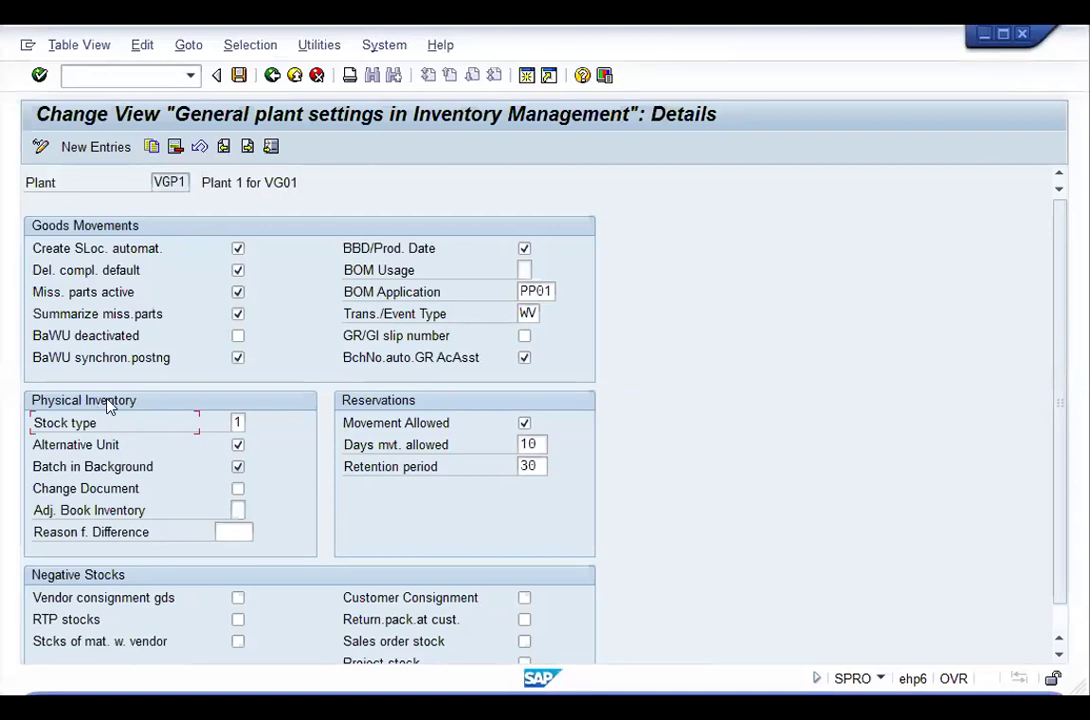
click(236, 423)
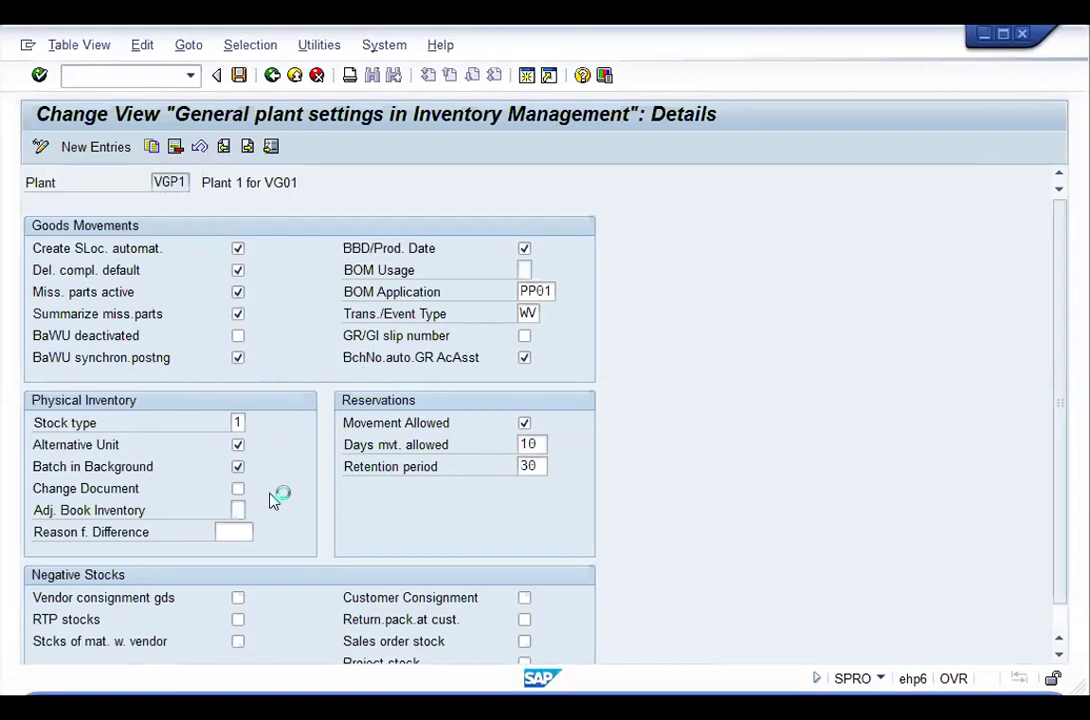
key(Return)
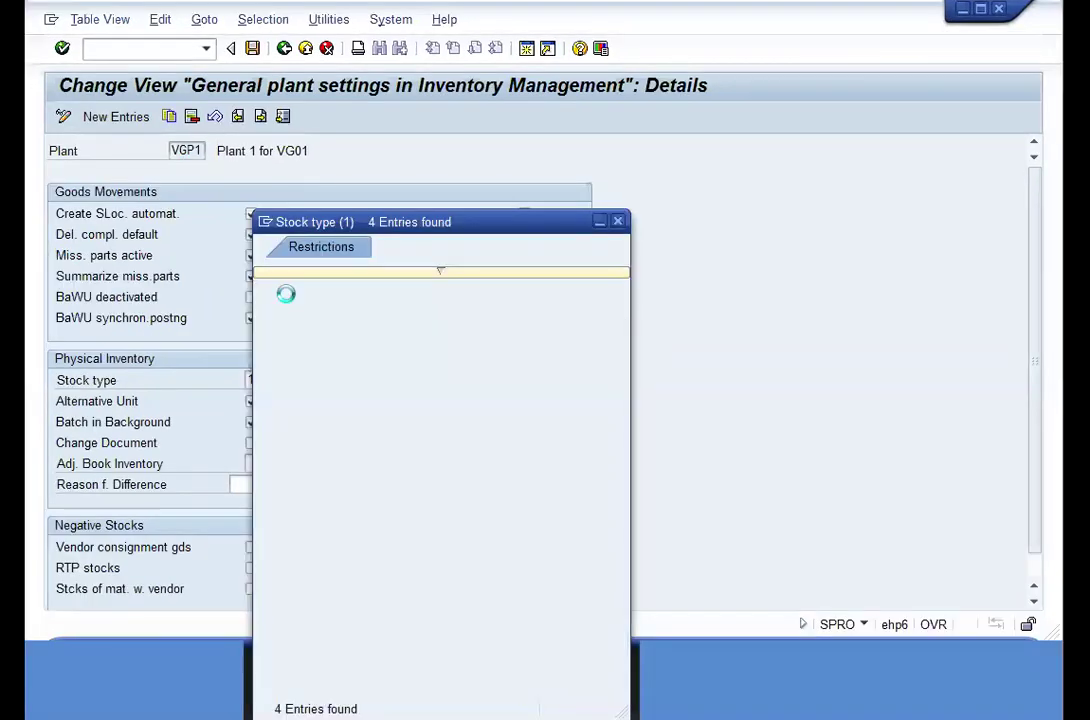
click(165, 423)
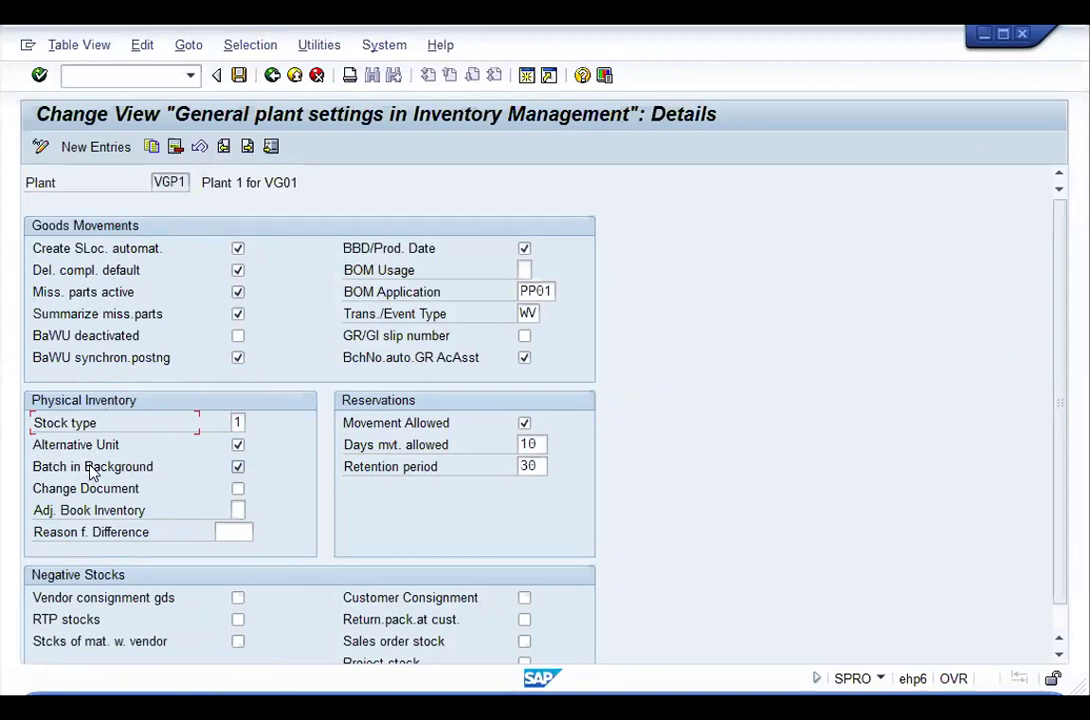
Step: Examine the Reservations settings of plant VGP1: Movement Allowed, Days mvt. allowed and Retention period
click(385, 447)
scroll(363, 370, down, 1)
key(Up)
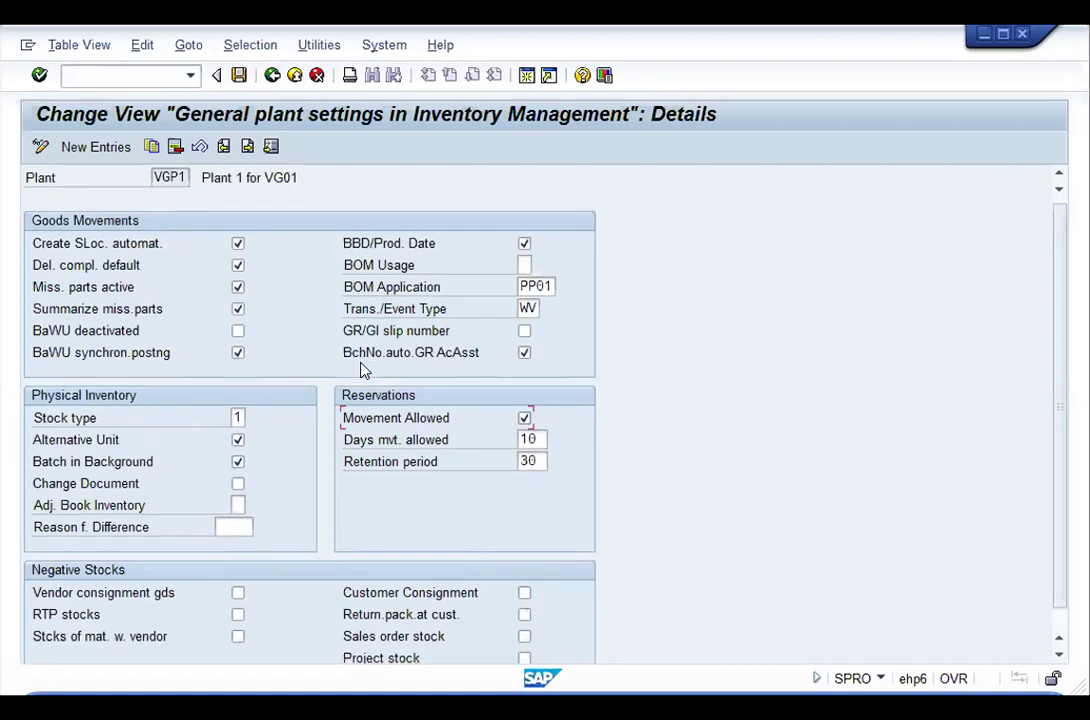
click(541, 438)
key(Tab)
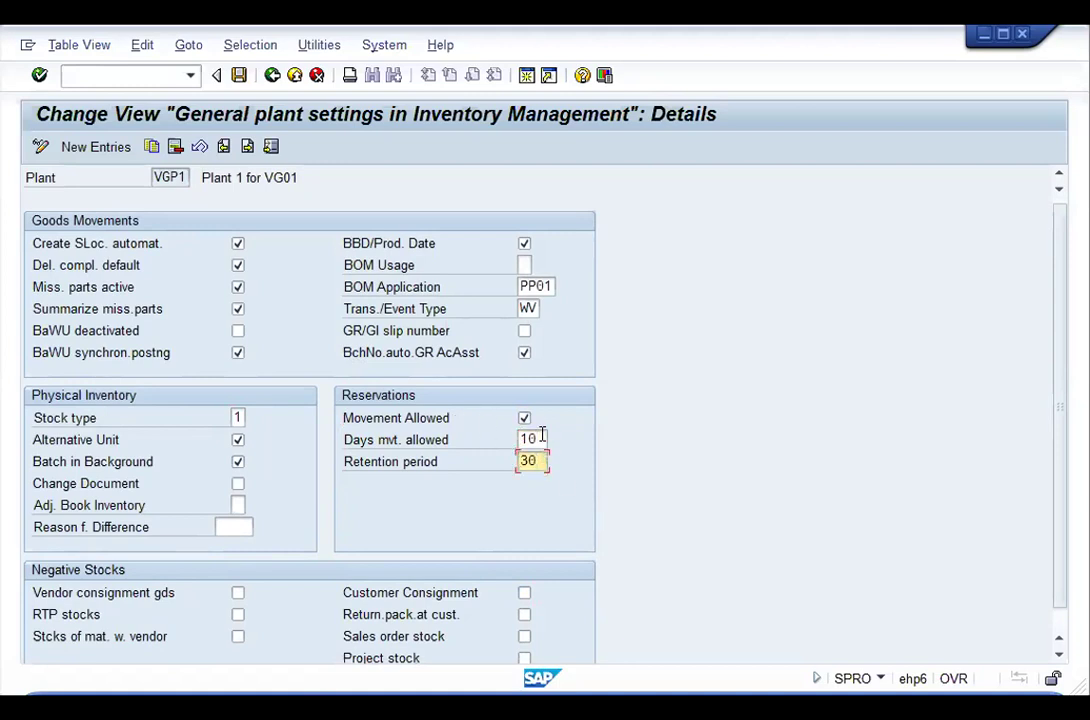
key(shift+End)
click(541, 437)
key(Tab)
click(541, 437)
key(shift+Home)
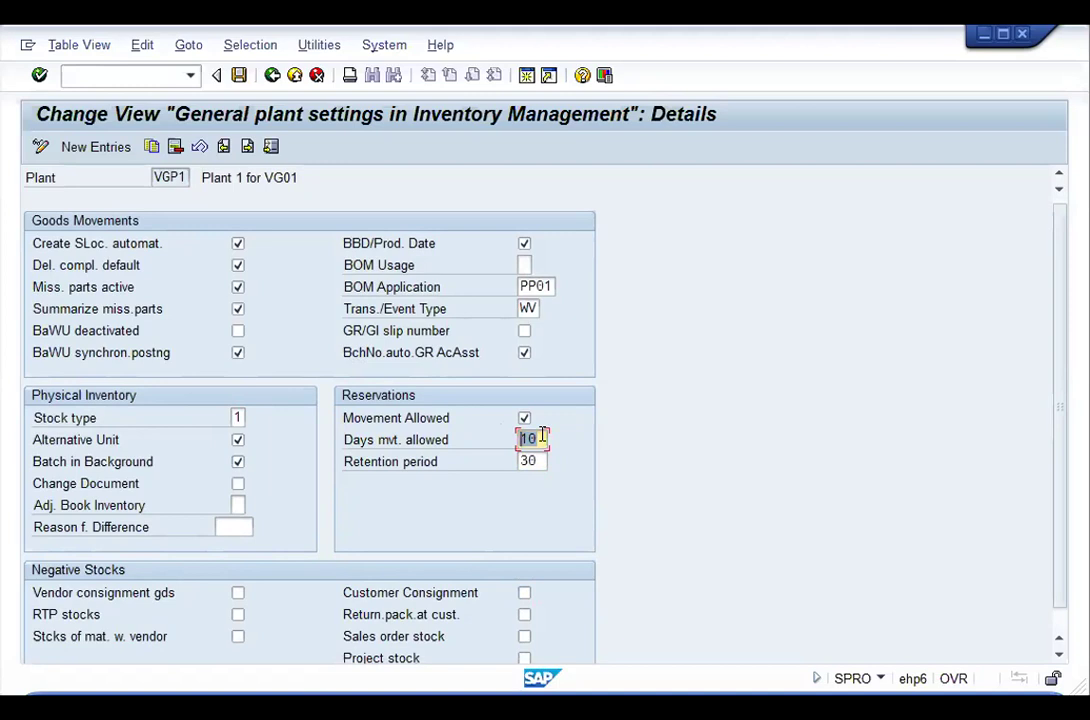
Step: Save the inventory management settings for plant VGP1 and return to the plant overview
key(Return)
key(F3)
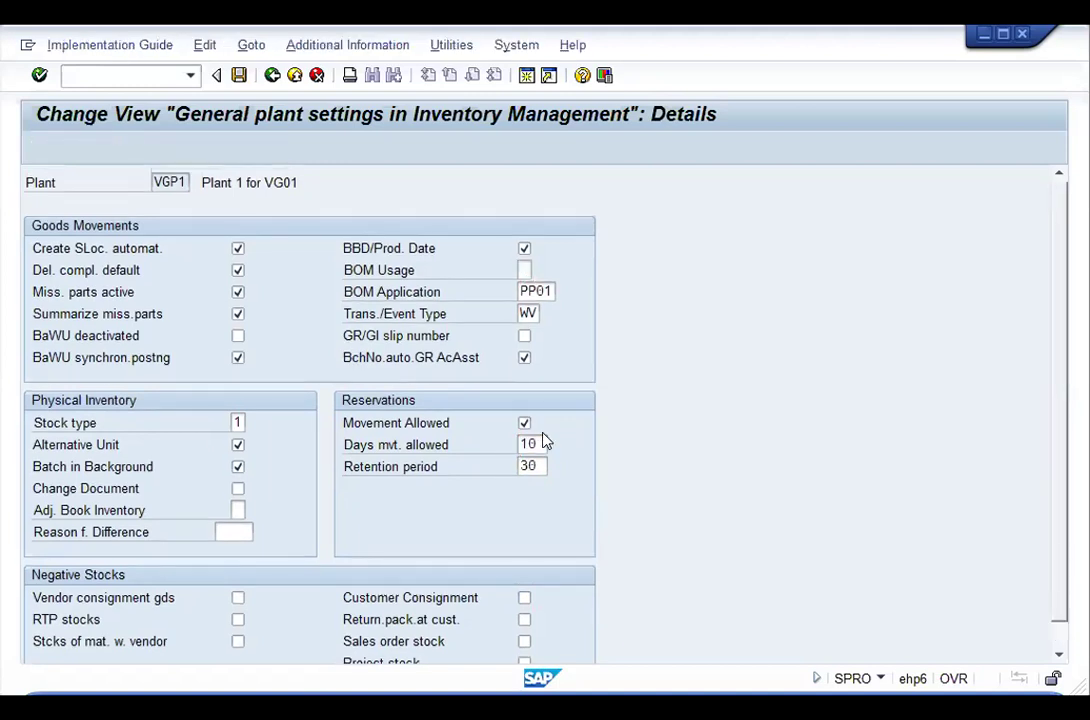
key(Return)
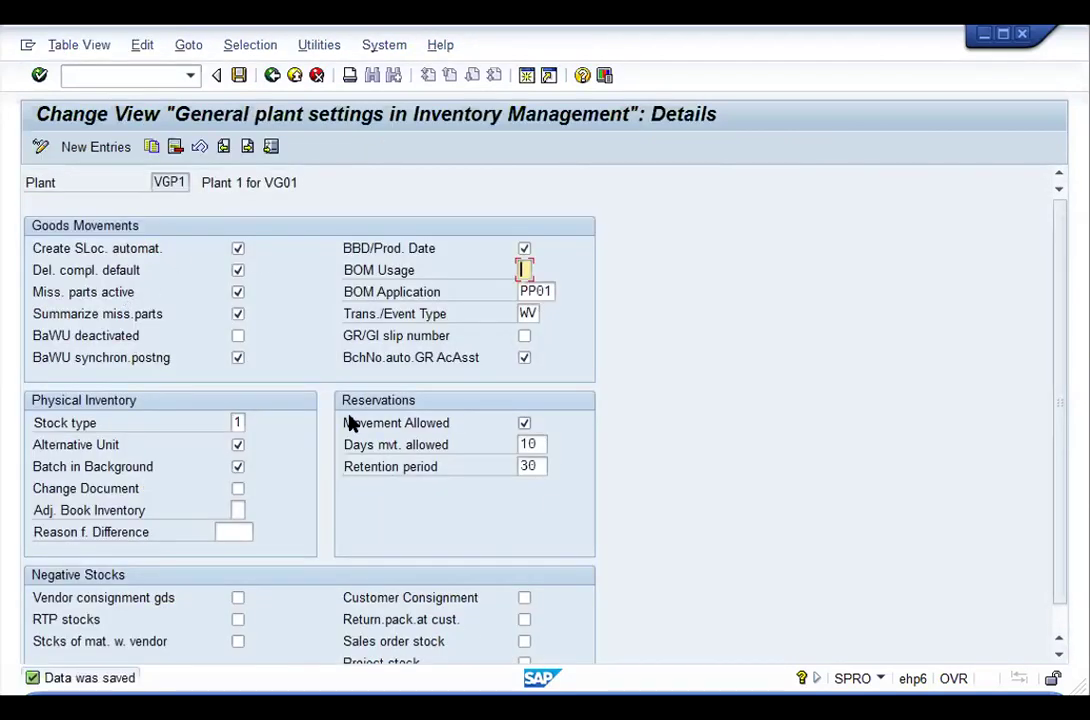
click(272, 77)
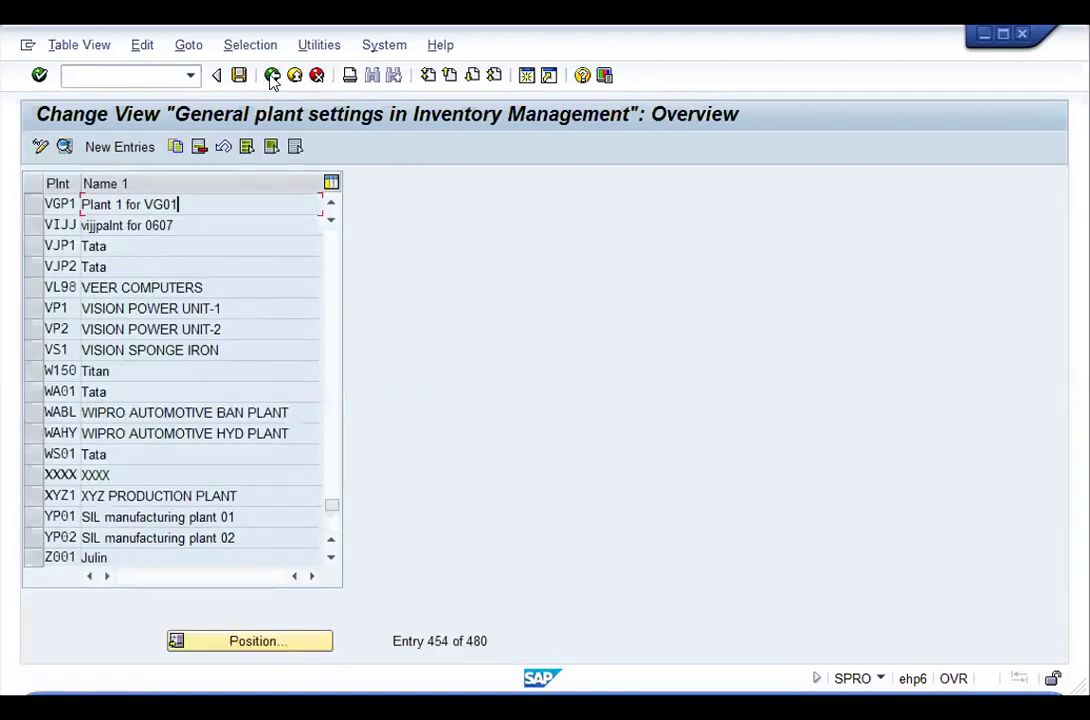
Step: Reopen the details of plant VGP1 to check its BOM fields, and go back to the IMG structure
double_click(226, 195)
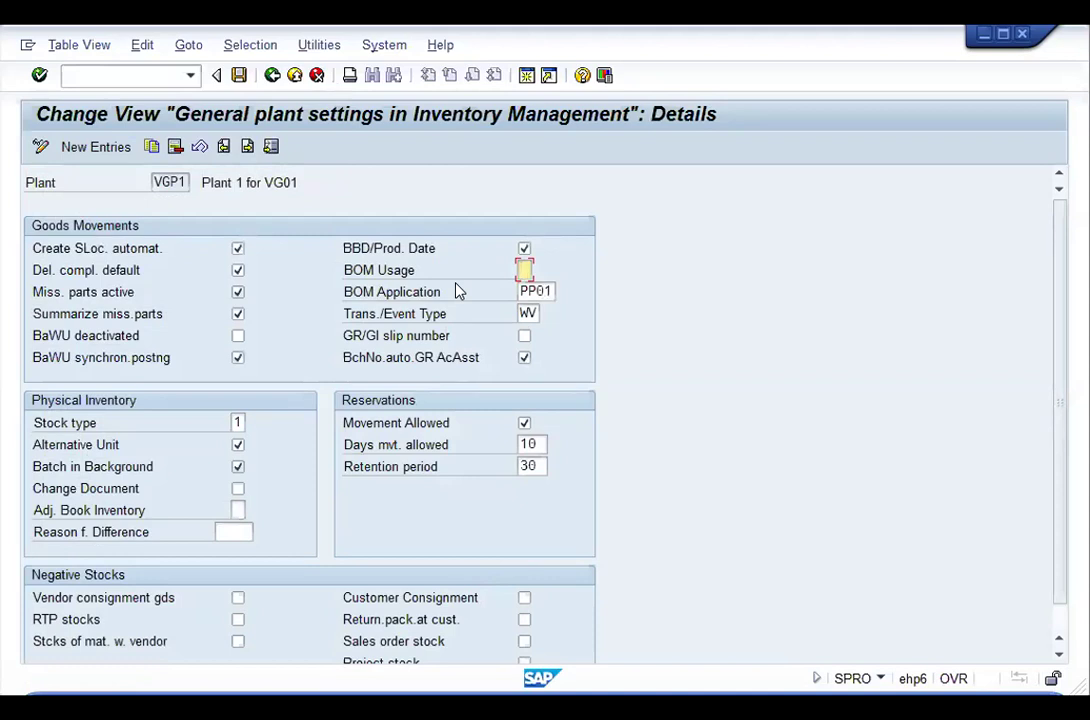
click(407, 282)
click(272, 75)
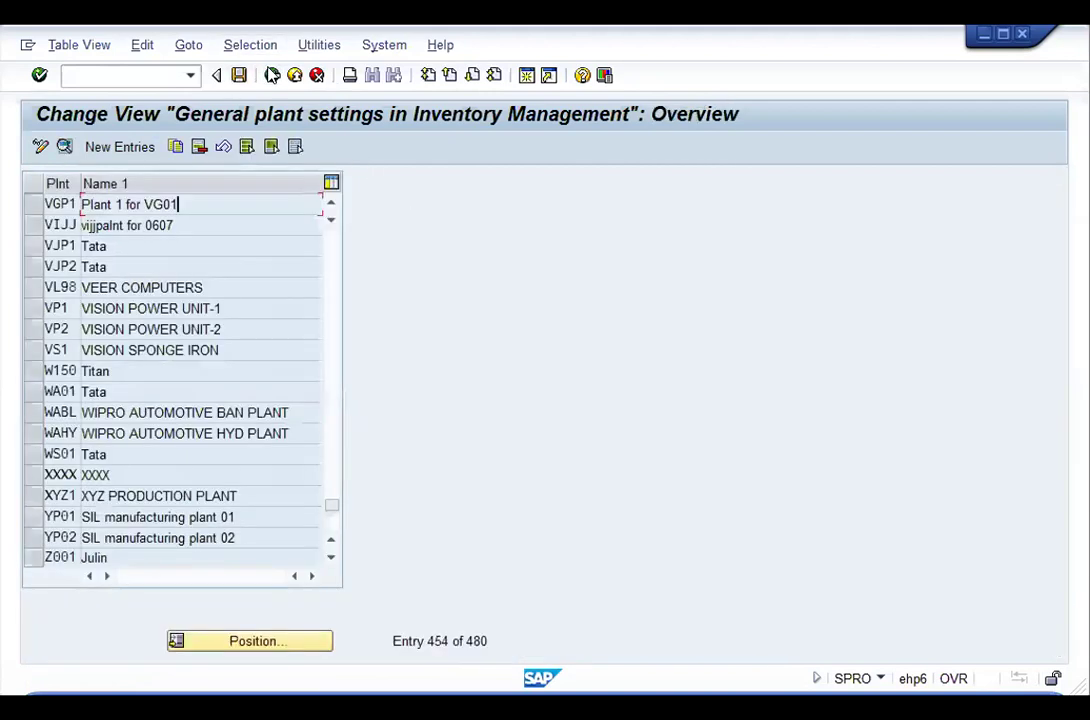
click(272, 75)
Step: Review the message categories in Settings for System Messages under Define Attributes of System Messages, and return to the IMG structure
click(231, 292)
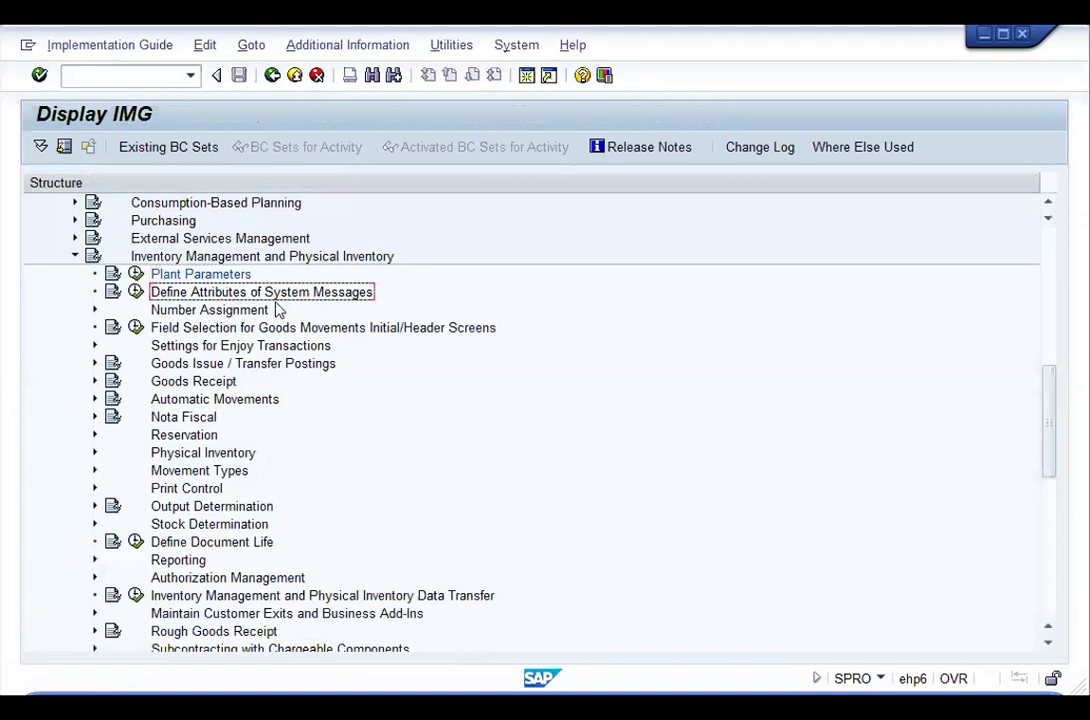
click(136, 291)
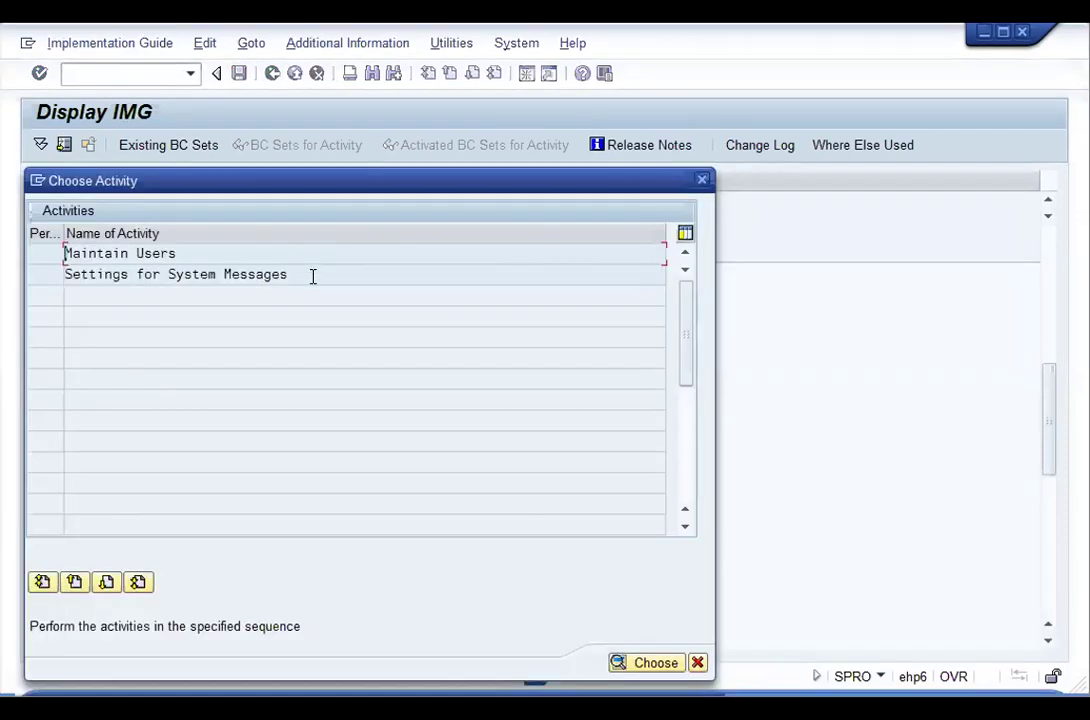
double_click(312, 280)
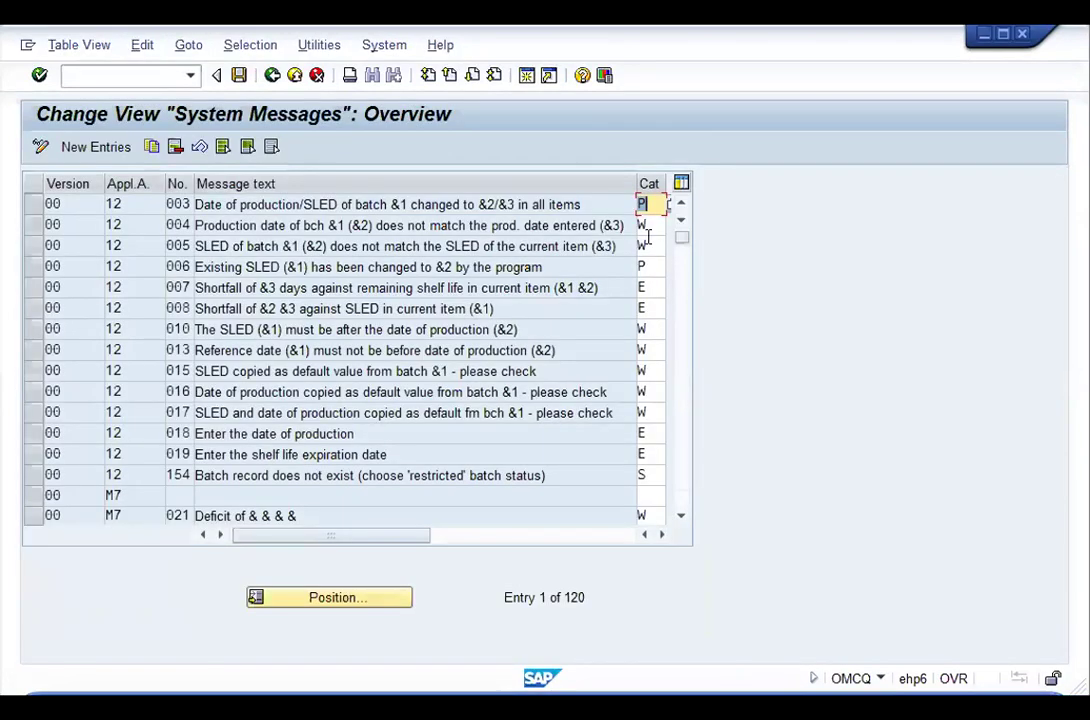
click(649, 225)
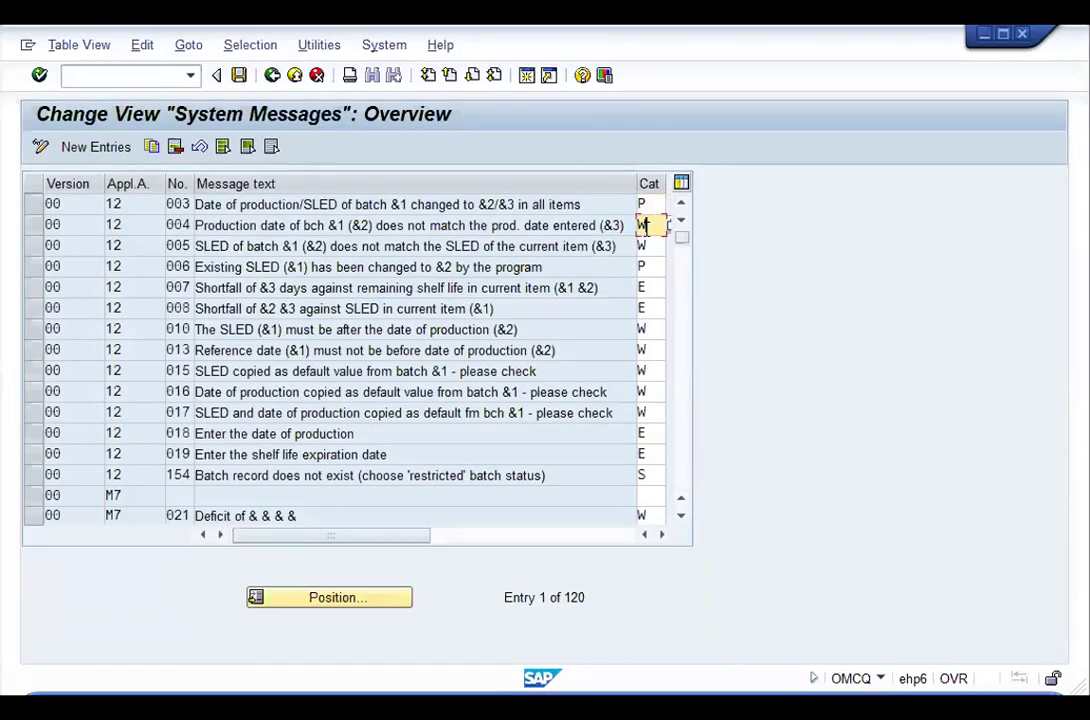
click(651, 287)
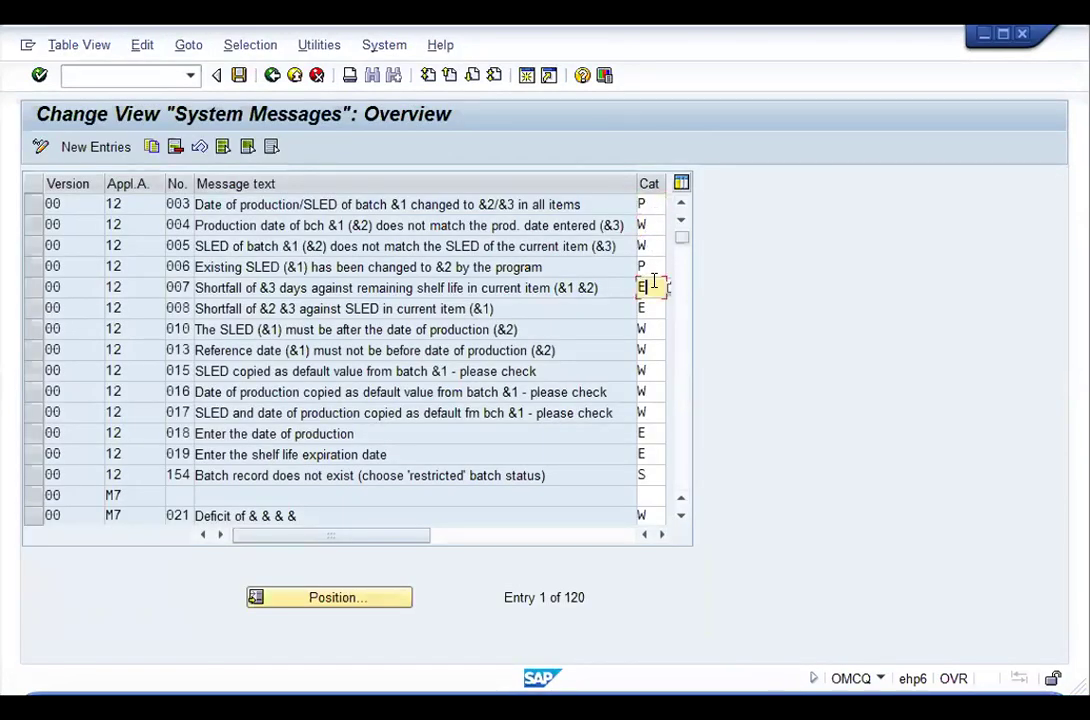
click(643, 495)
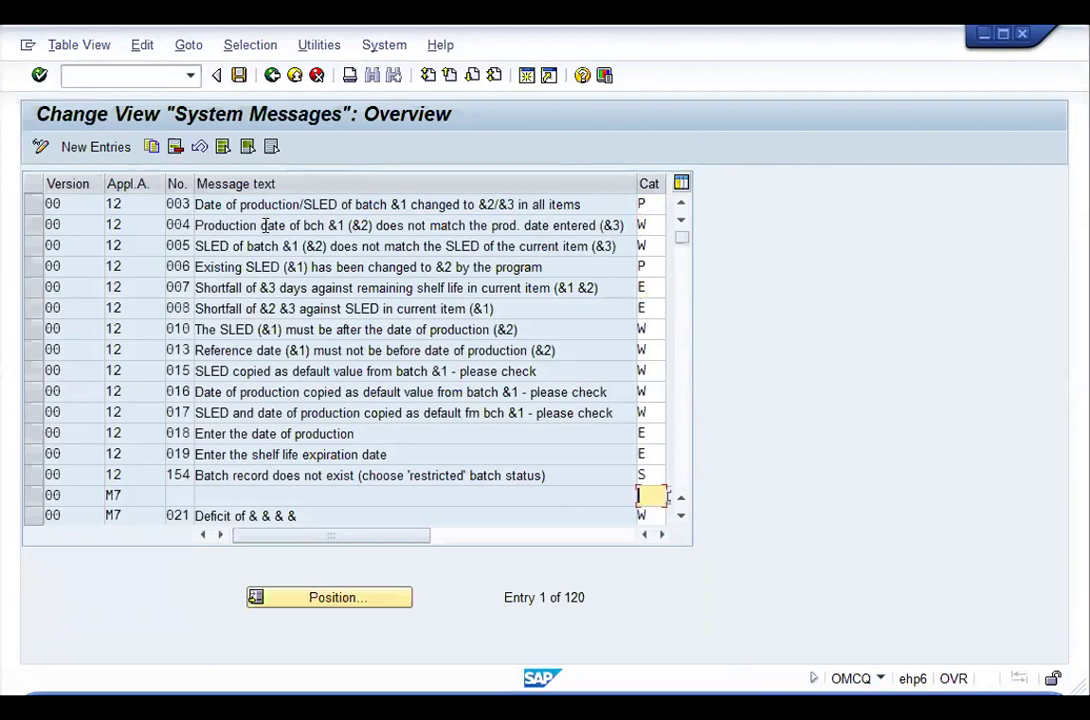
click(272, 77)
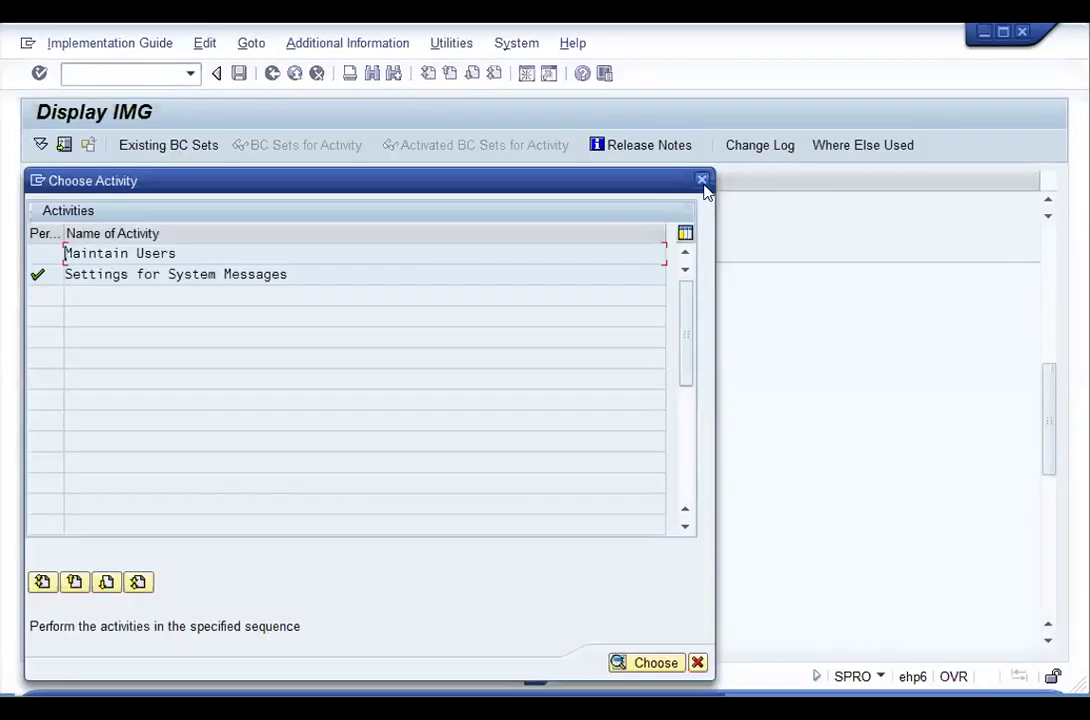
click(703, 181)
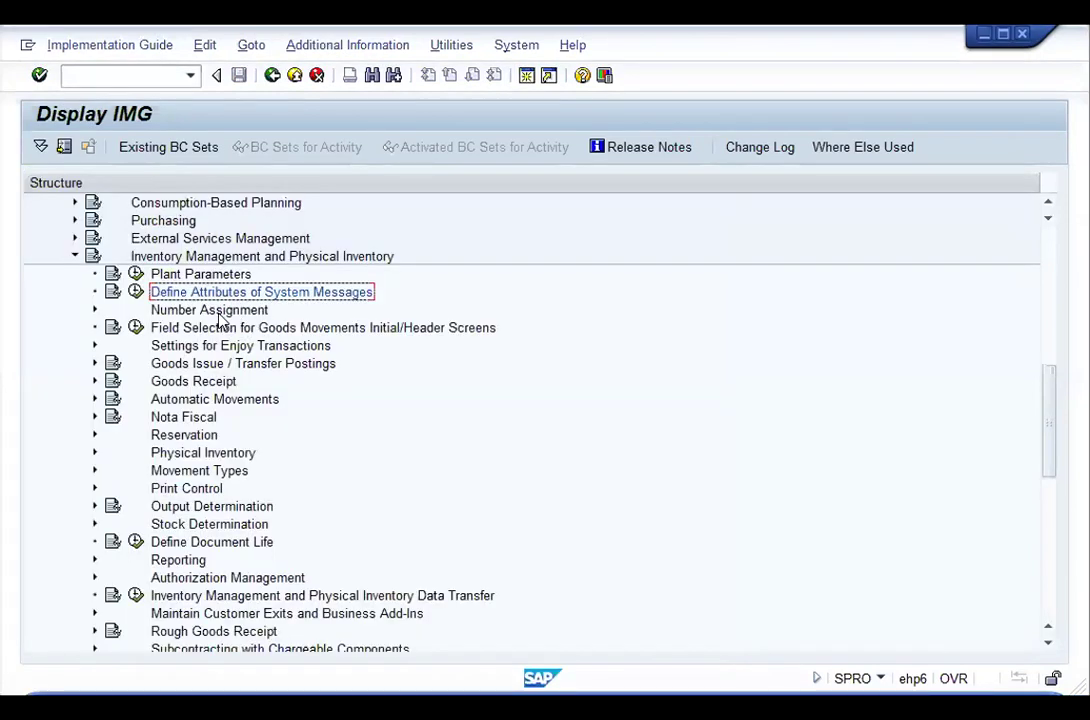
Step: Expand Number Assignment, review its document activities, and select Define Number Assignment for Accounting Documents
click(220, 314)
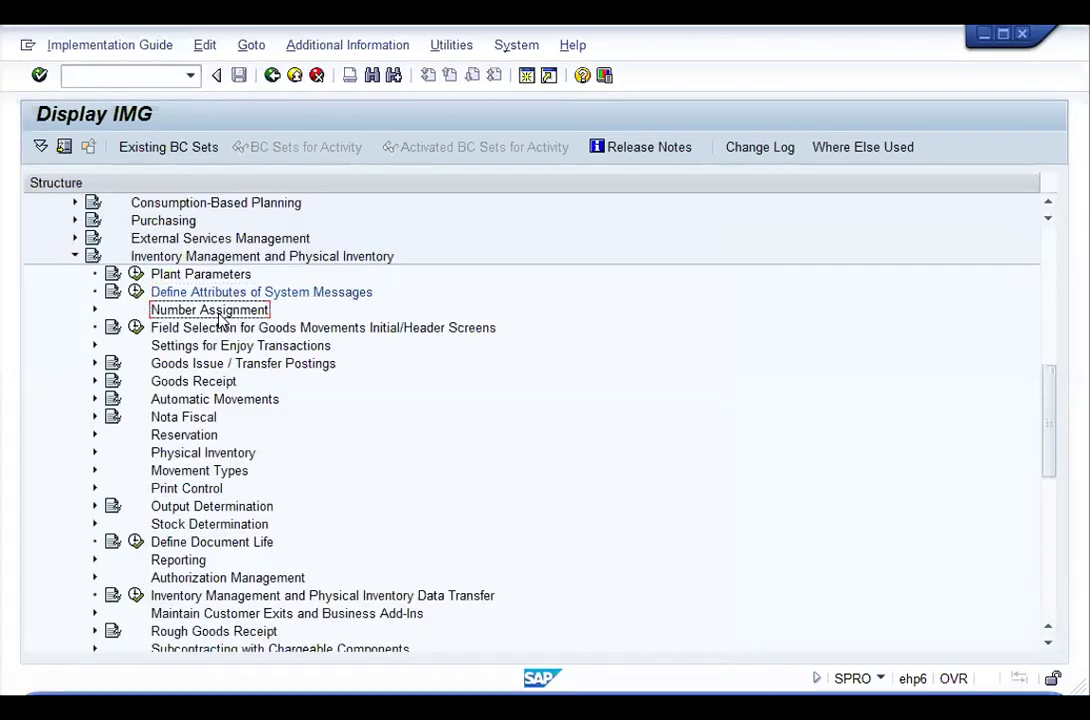
click(93, 311)
click(374, 330)
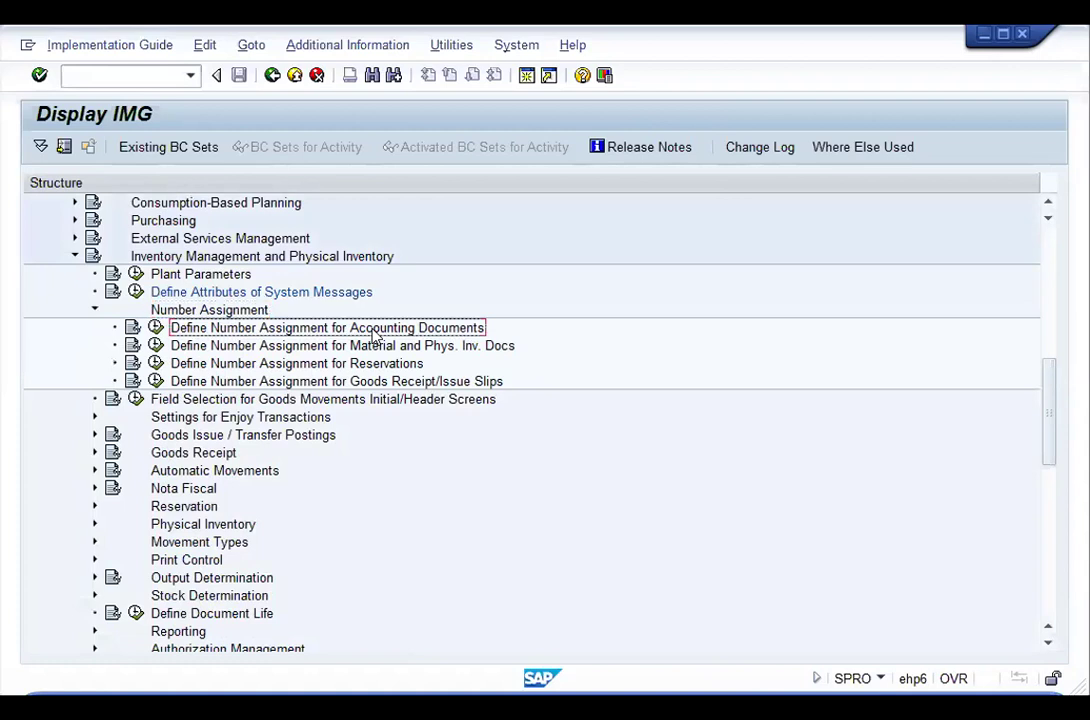
click(369, 348)
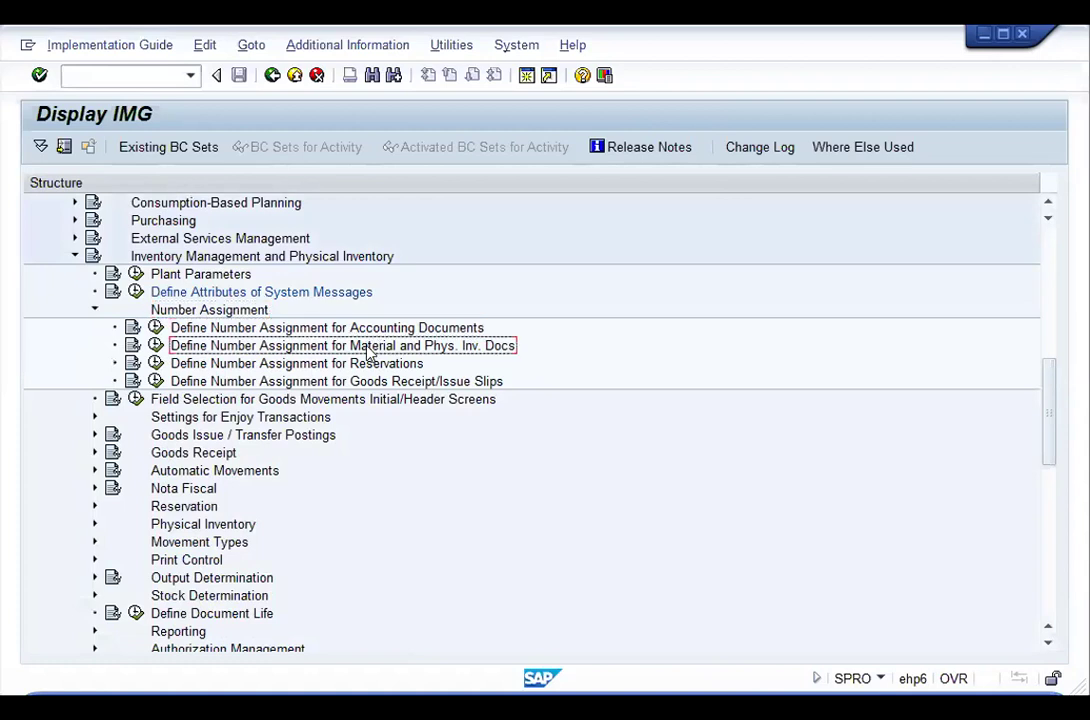
click(339, 365)
click(336, 330)
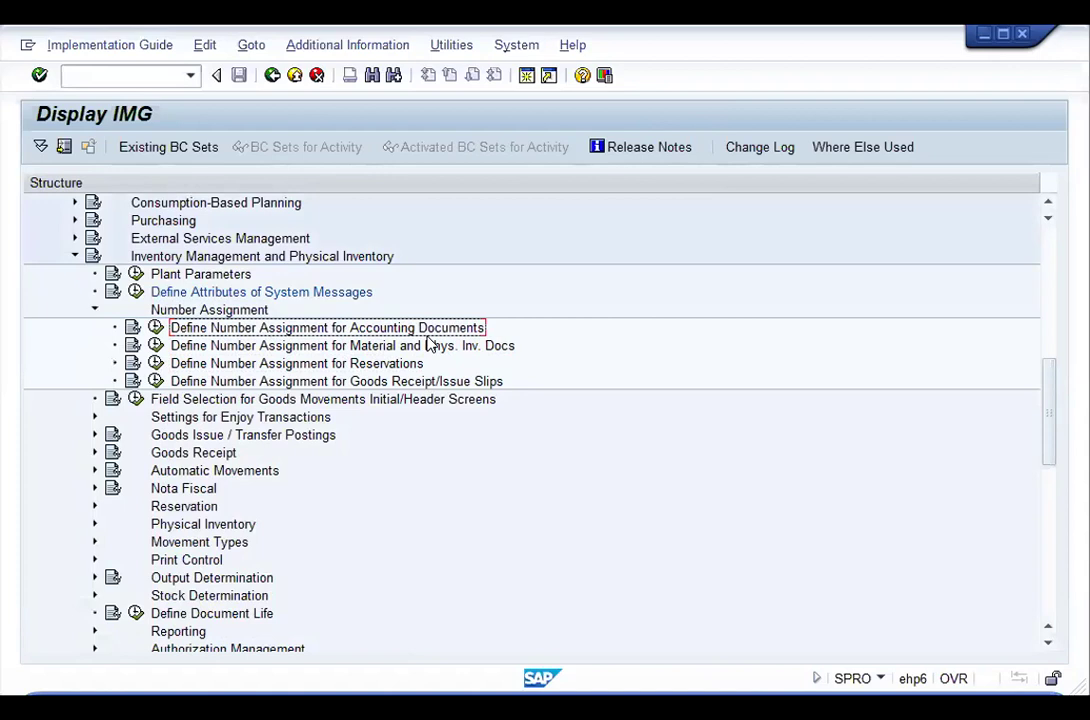
Step: Open Financial Accounting Document Types from the accounting document number assignment and delete the blank entry in the overview
click(155, 328)
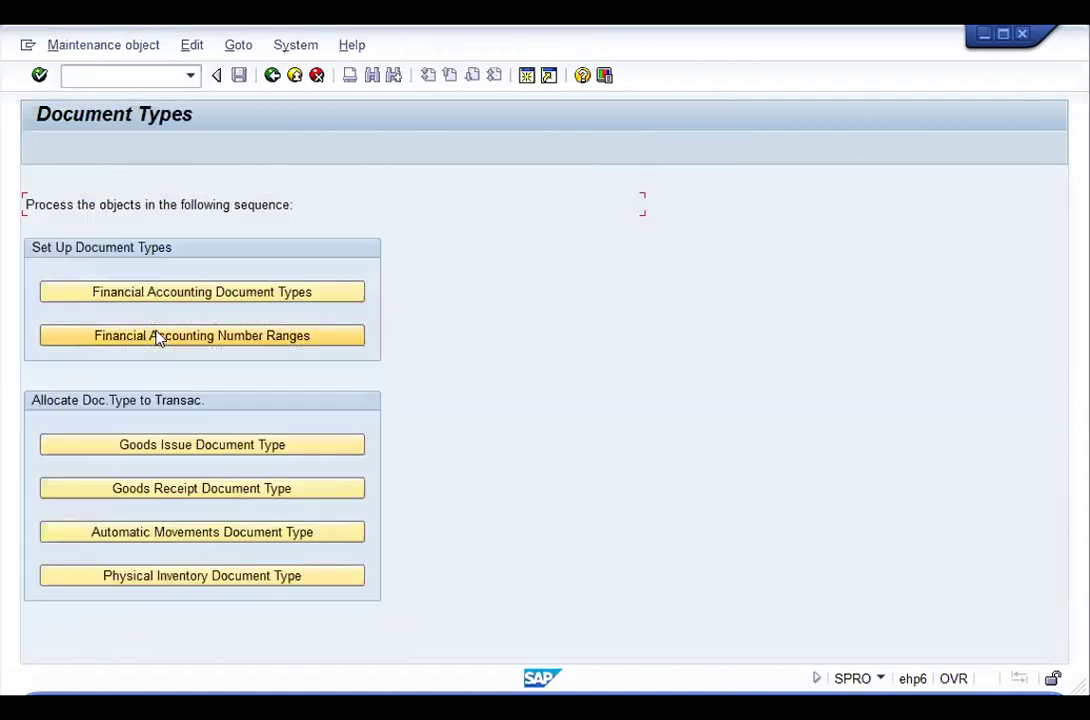
click(131, 296)
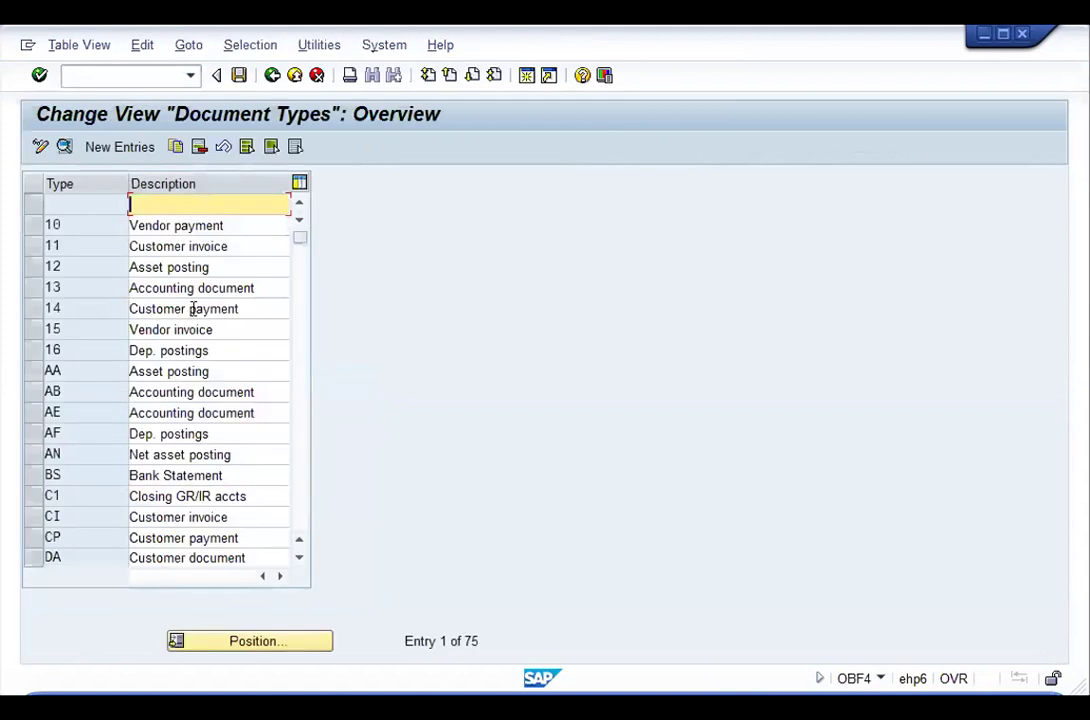
click(42, 205)
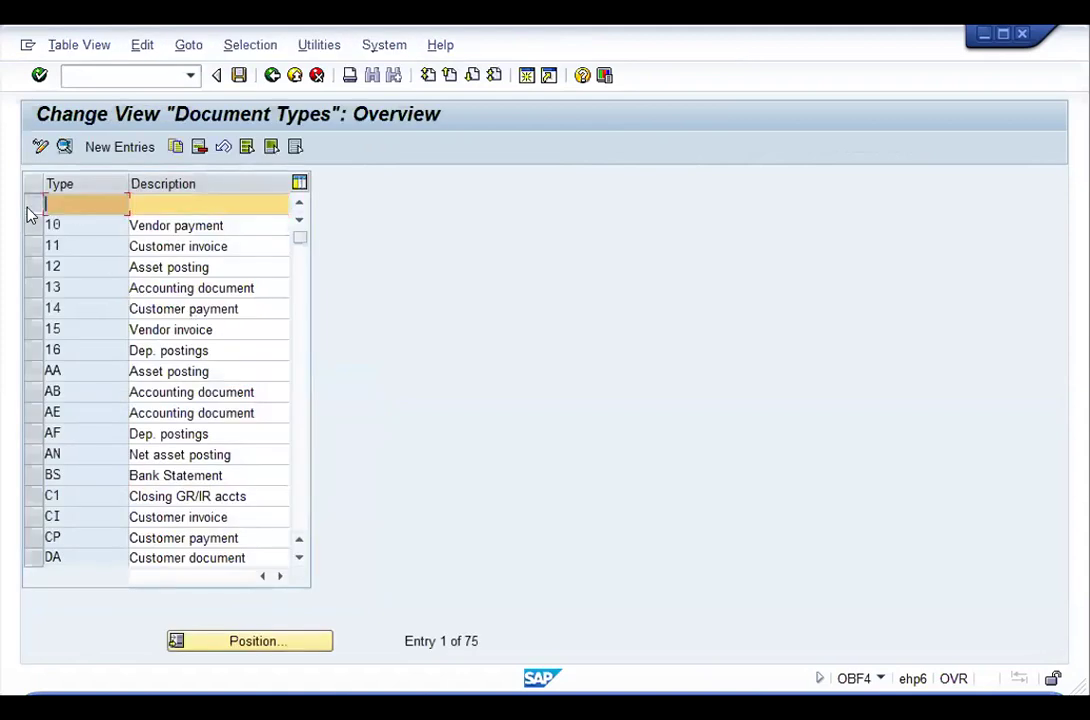
click(199, 148)
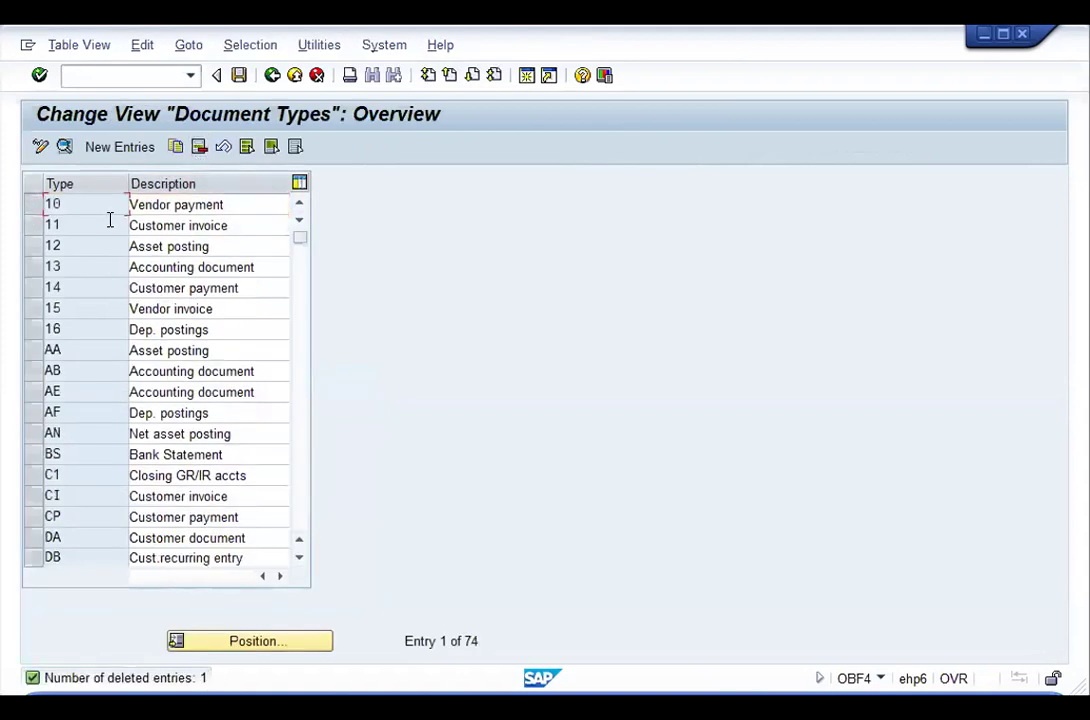
Step: Locate document types WA Goods issue, WE Goods receipt and WI Inventory document, and mark their rows
scroll(110, 220, down, 7)
scroll(98, 252, down, 4)
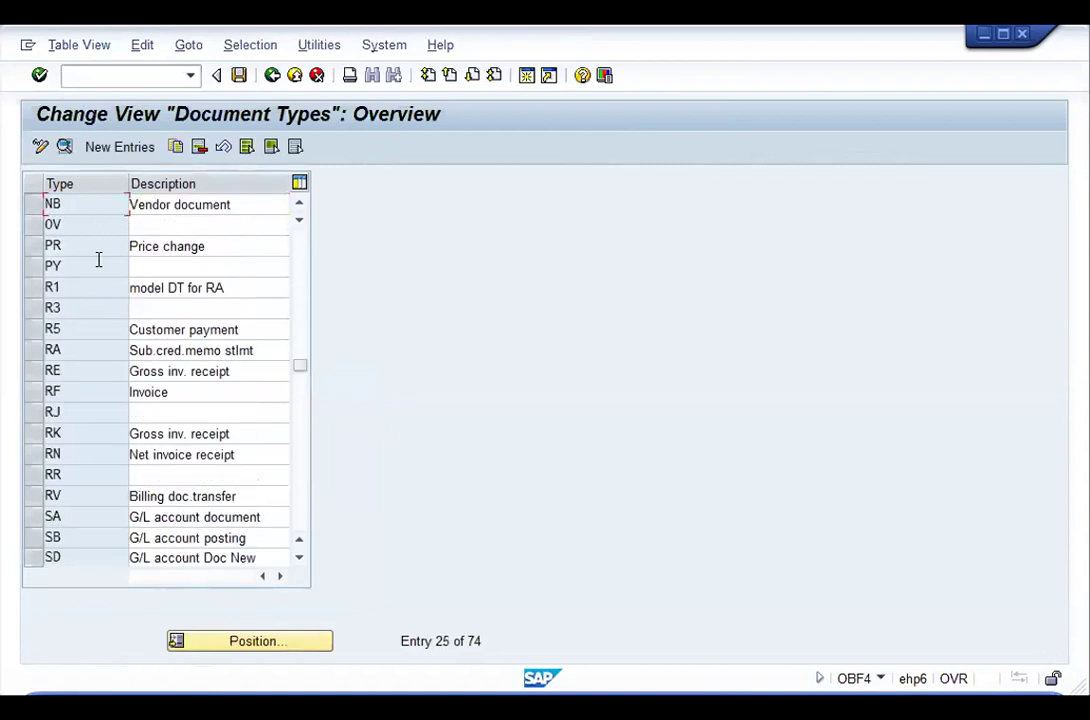
scroll(98, 262, down, 8)
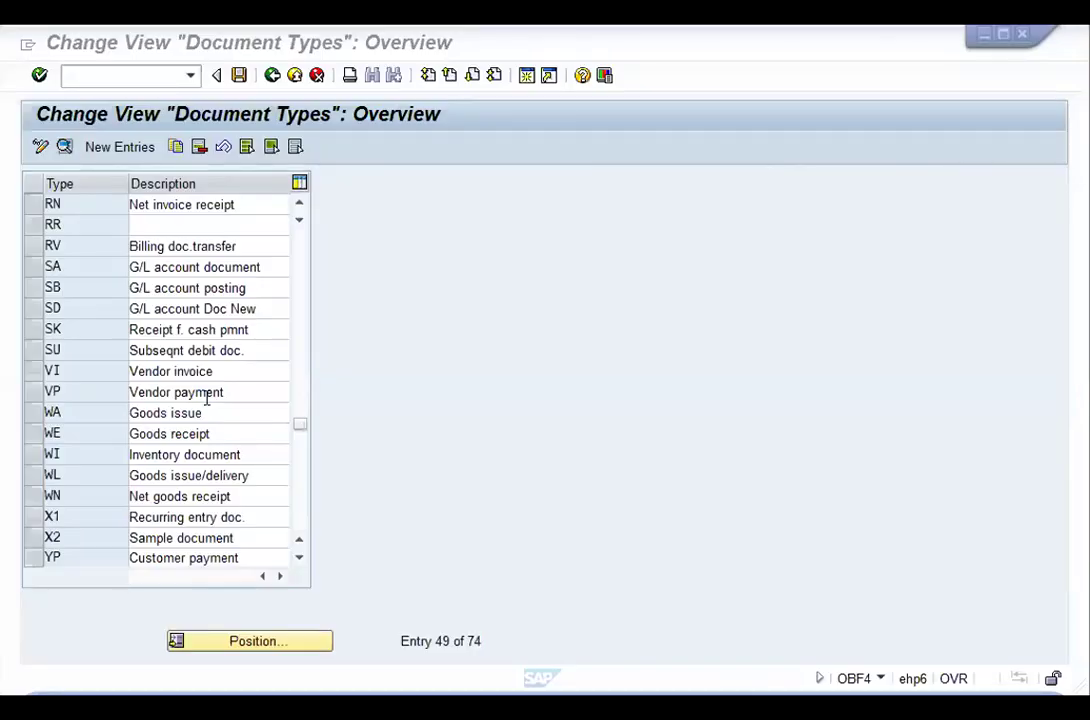
click(38, 413)
click(32, 433)
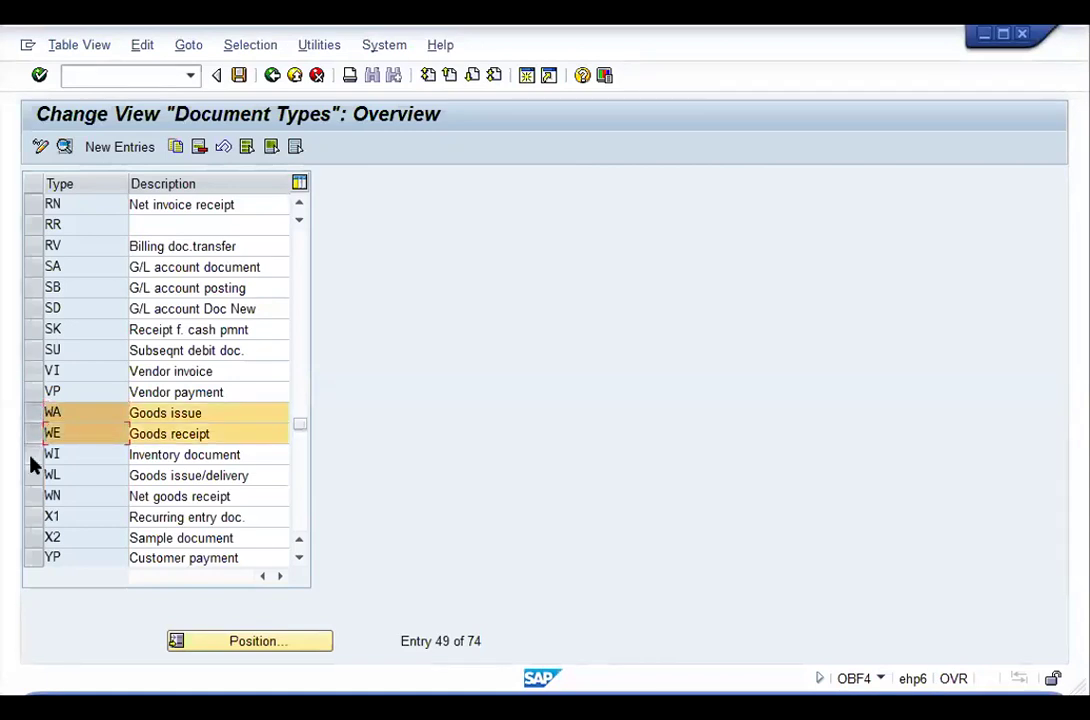
click(32, 454)
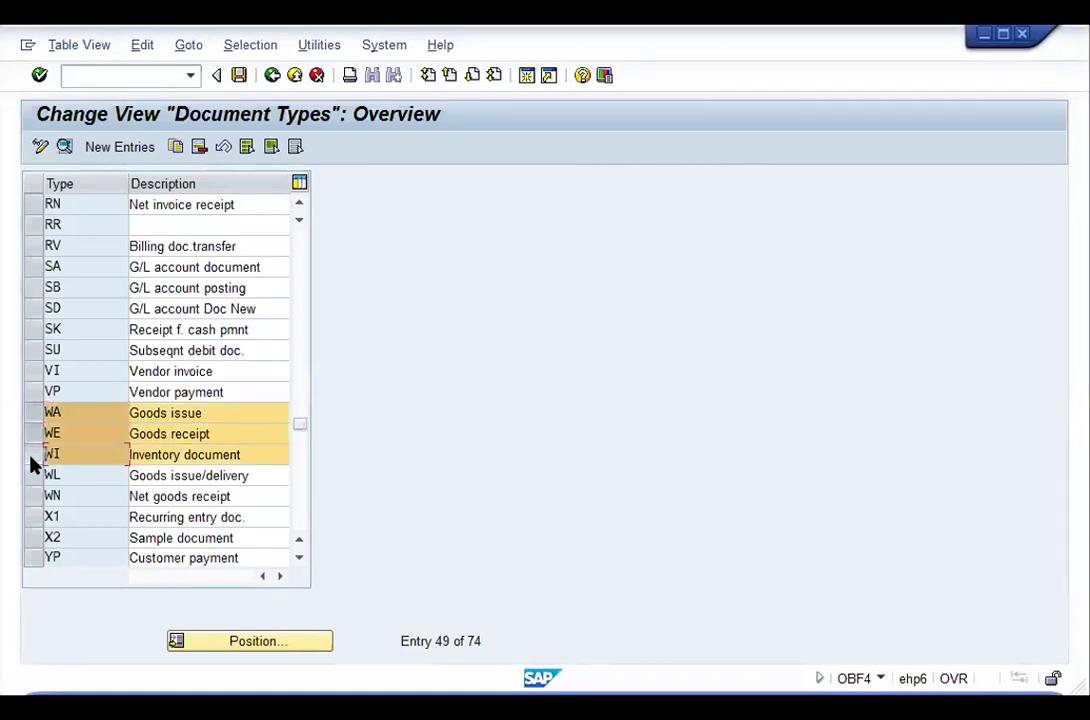
Step: Check the descriptions of document types WA, WE and WI, and unmark their rows
double_click(248, 417)
click(209, 412)
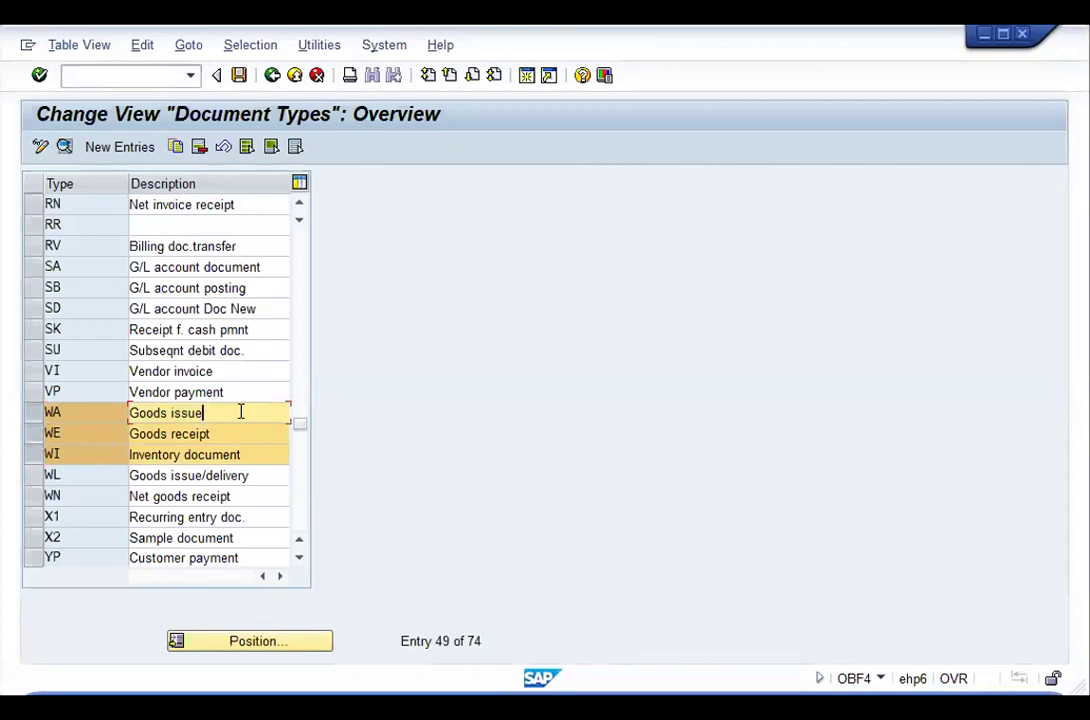
click(88, 413)
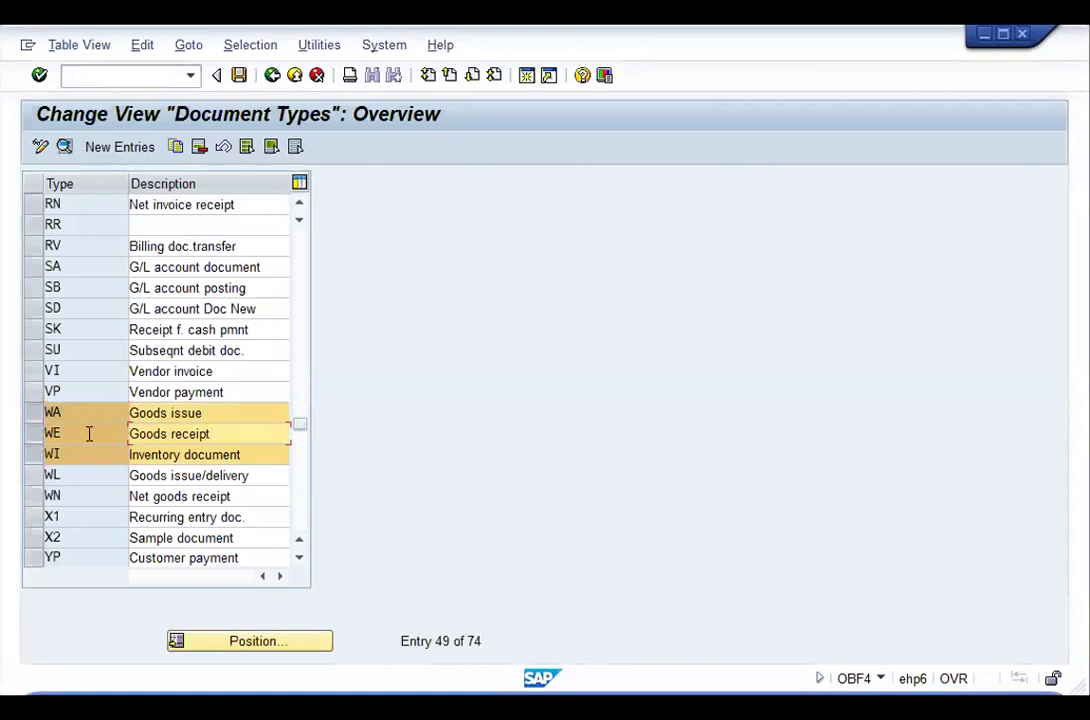
click(271, 455)
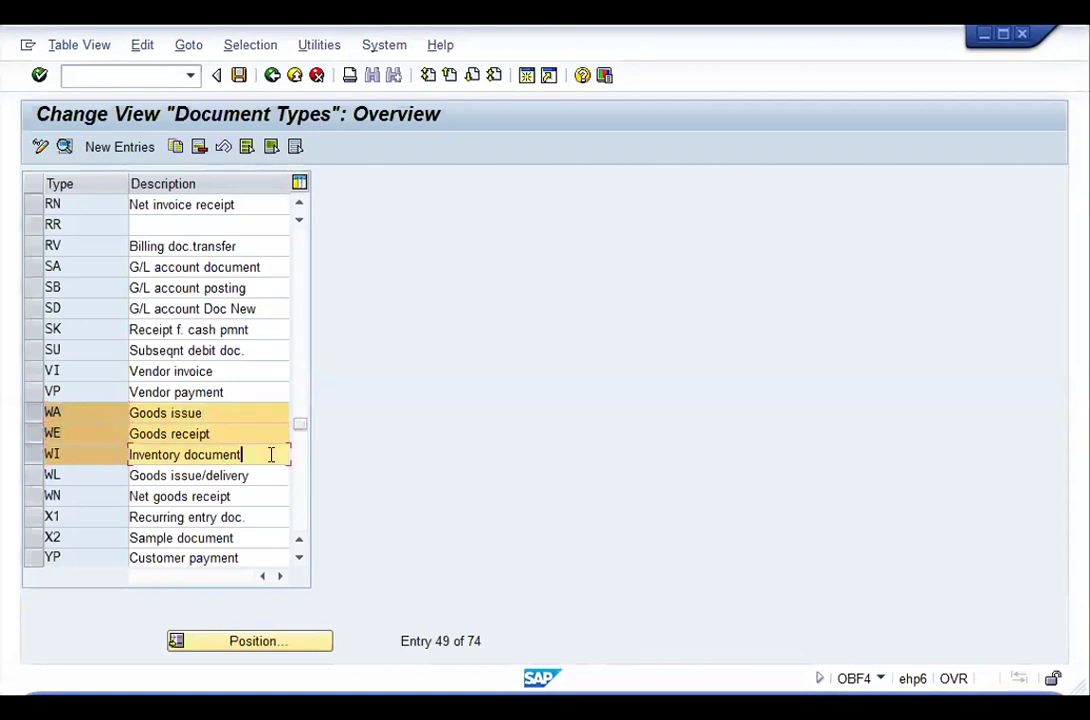
click(72, 454)
click(30, 456)
click(30, 435)
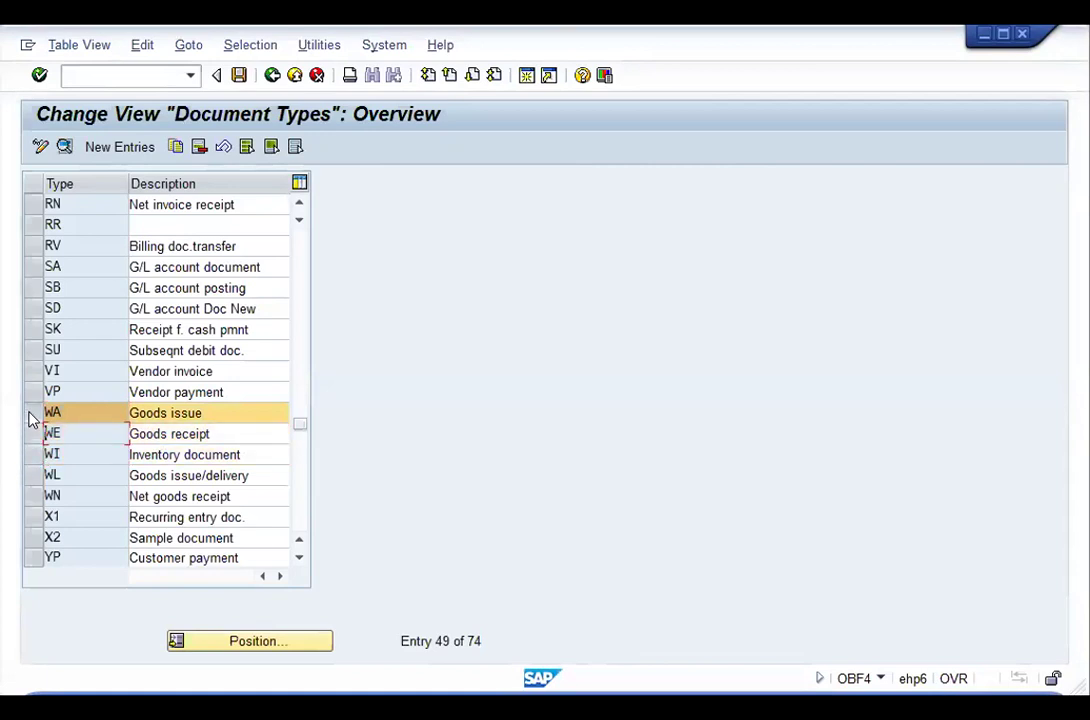
click(30, 413)
Step: Open the details of document type WA and display its changeable number range intervals for company code VG01
double_click(70, 412)
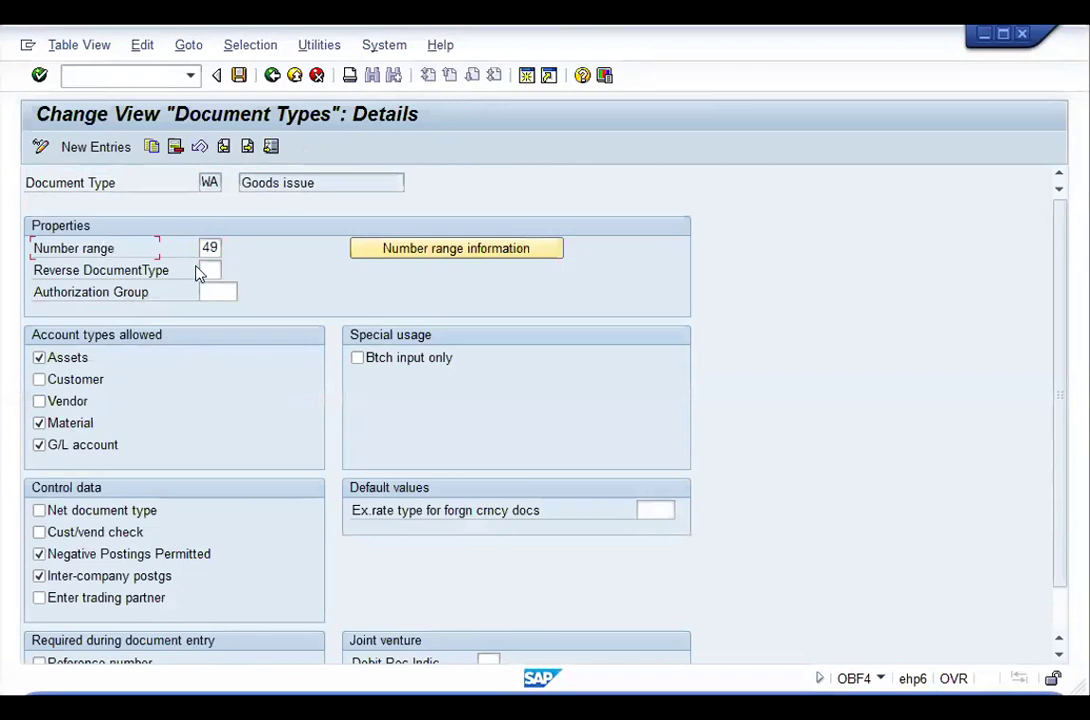
click(448, 250)
click(206, 183)
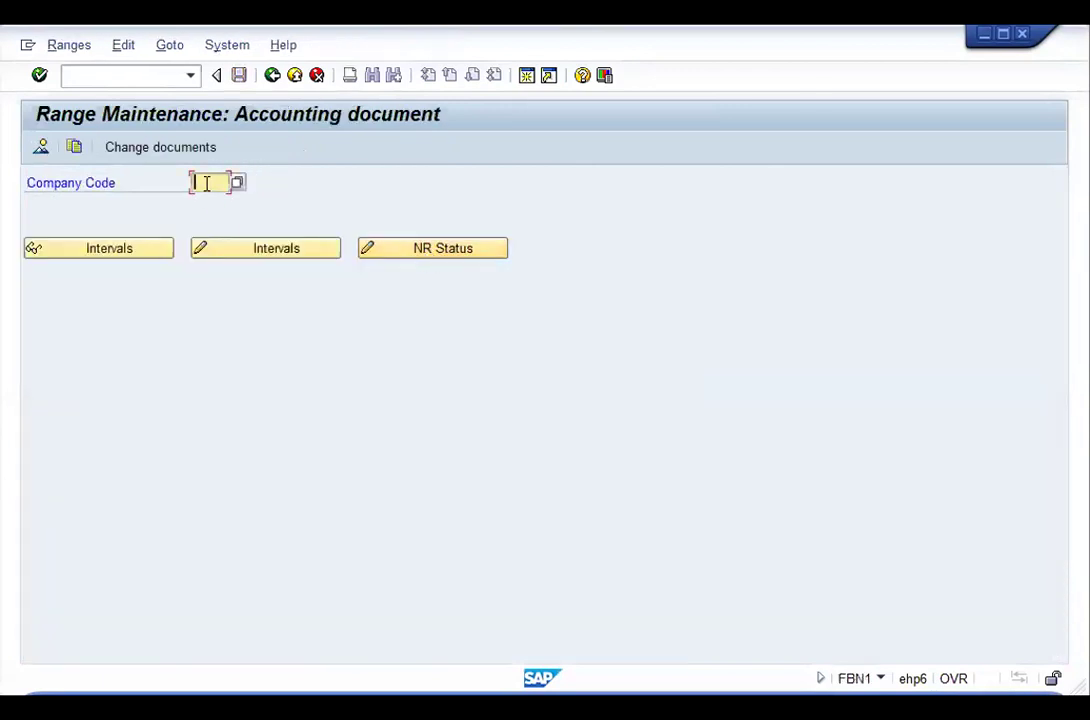
text(VG01)
double_click(209, 183)
click(243, 249)
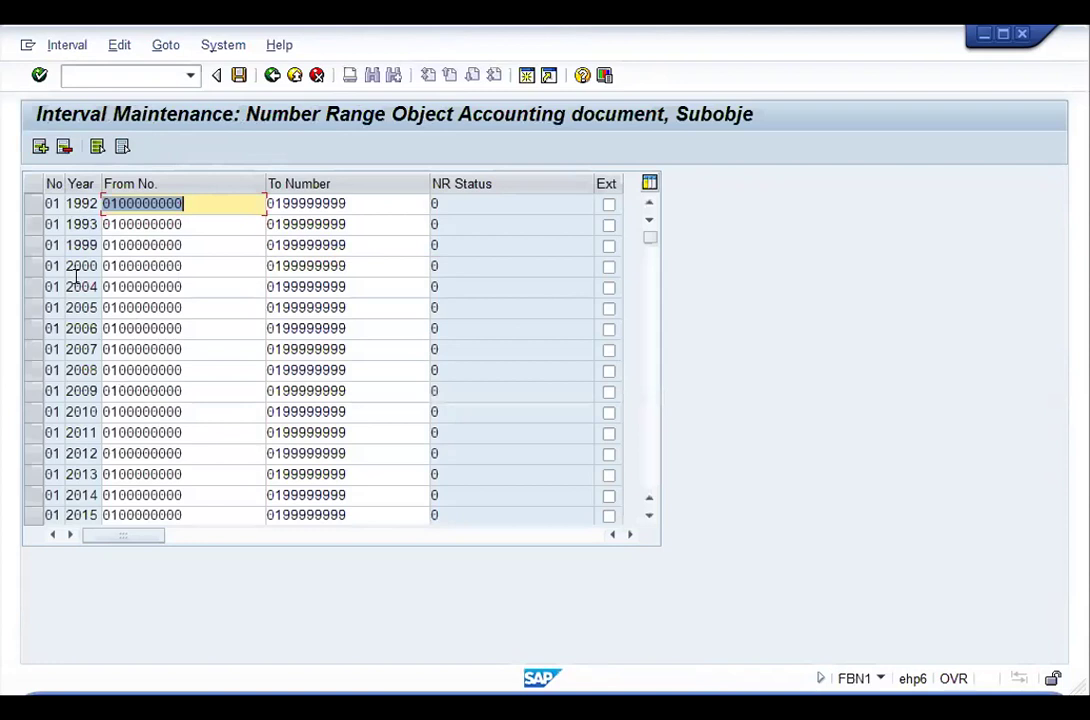
click(40, 147)
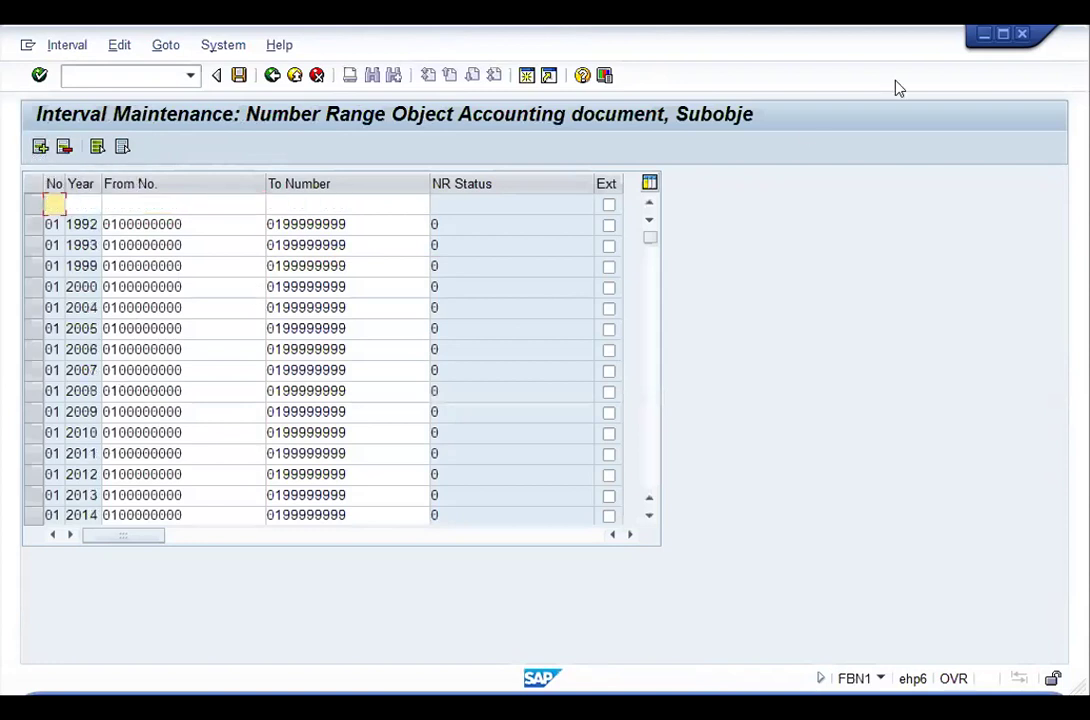
click(271, 75)
click(408, 460)
click(316, 75)
click(335, 452)
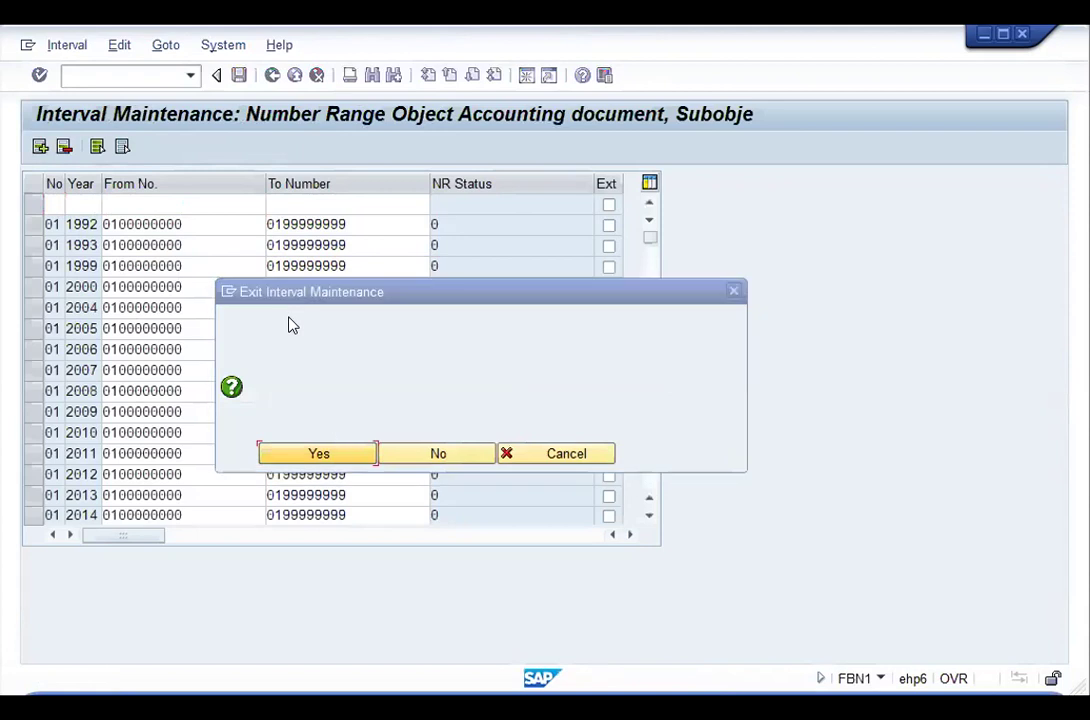
Step: Leave the WA details, save the document type changes to the proposed customizing request, and return to the IMG structure
click(272, 77)
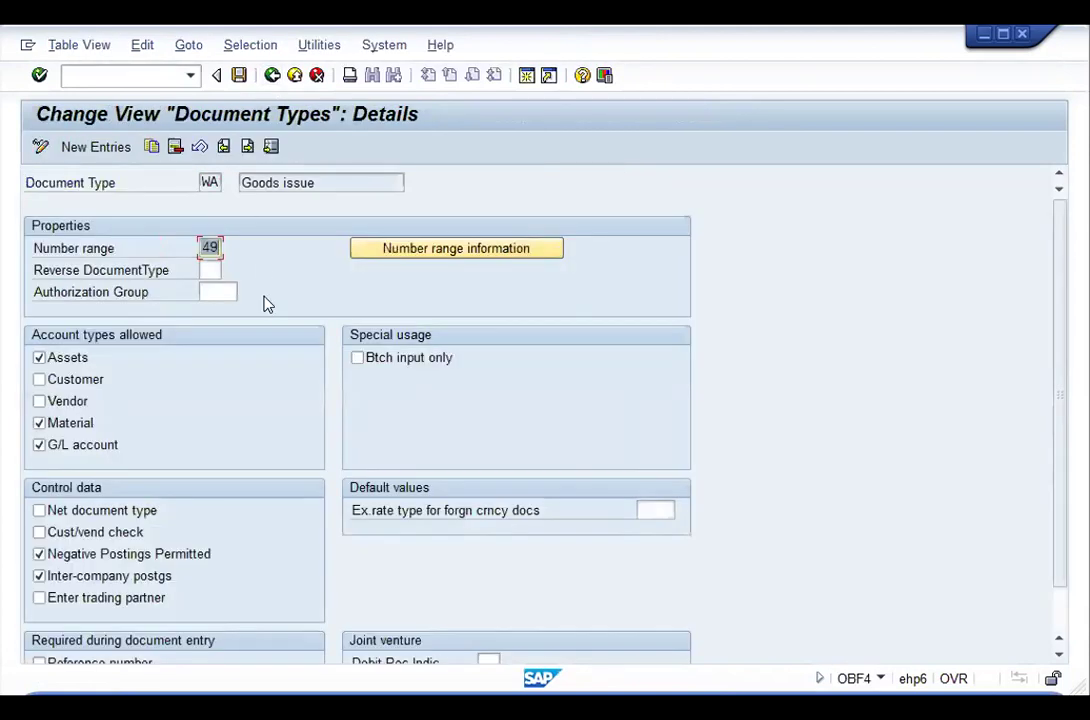
click(272, 77)
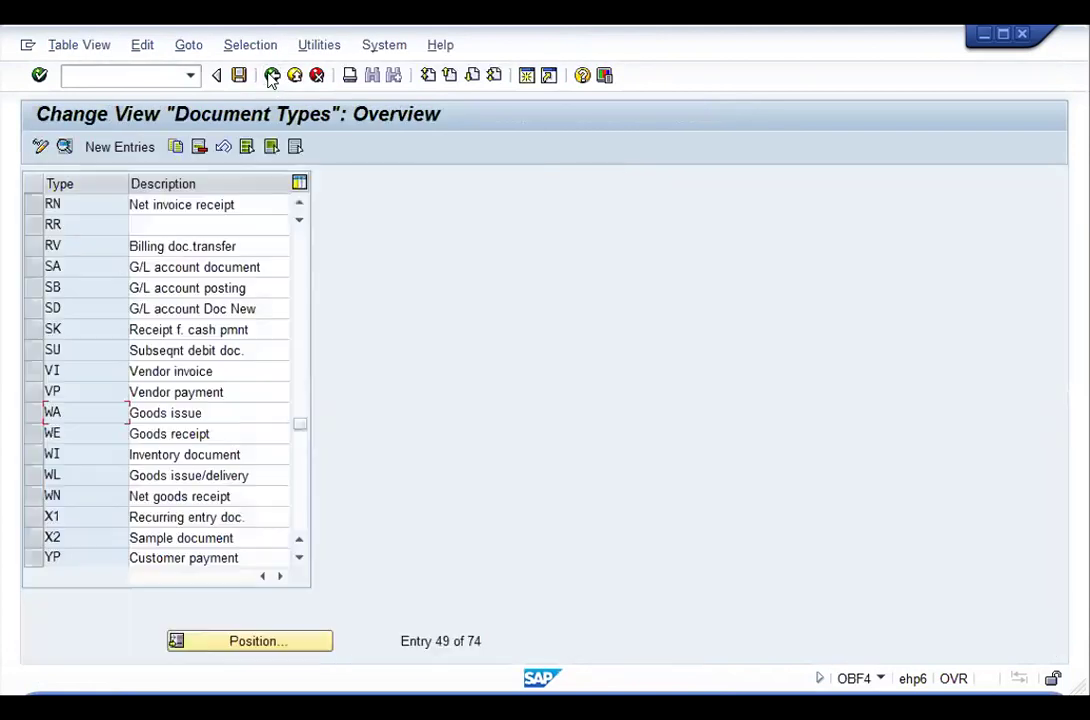
click(272, 77)
click(337, 393)
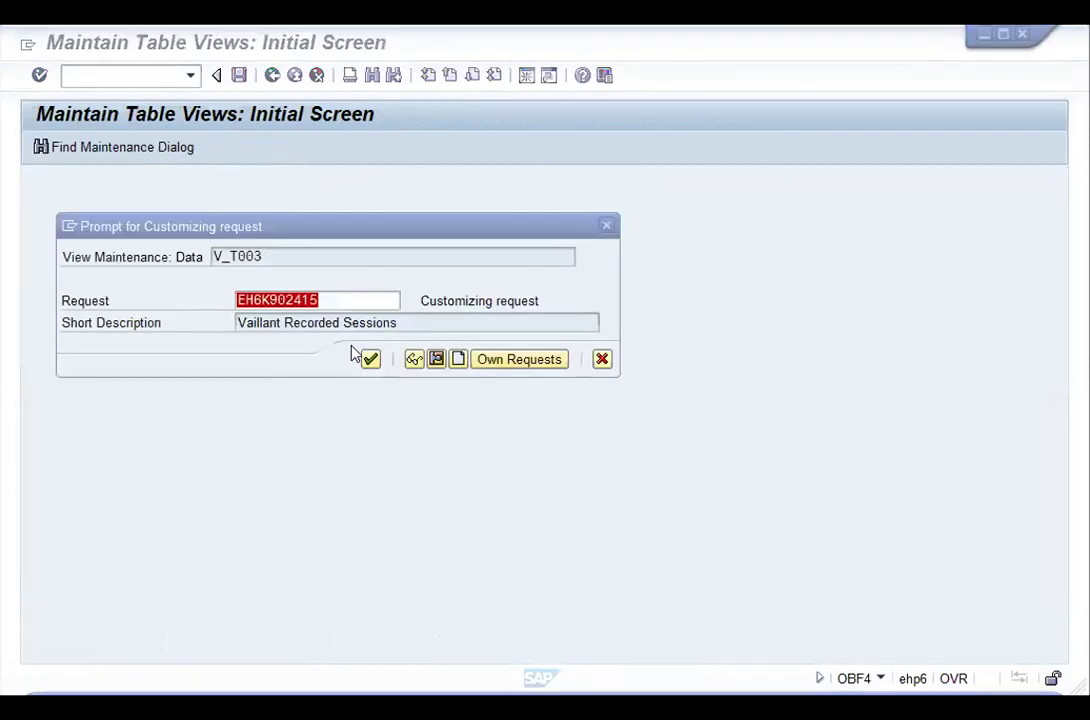
click(369, 358)
click(271, 77)
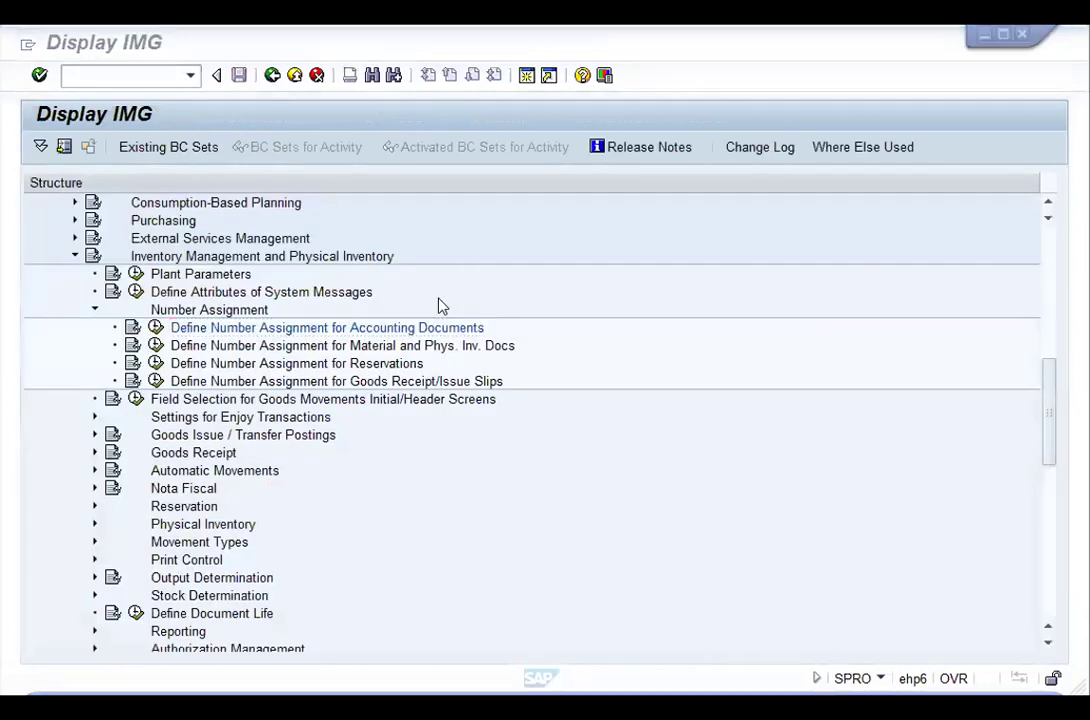
Step: Open group maintenance in Define Number Assignment for Material and Phys. Inv. Docs and check the Phys. inventory documents elements
click(156, 345)
click(178, 149)
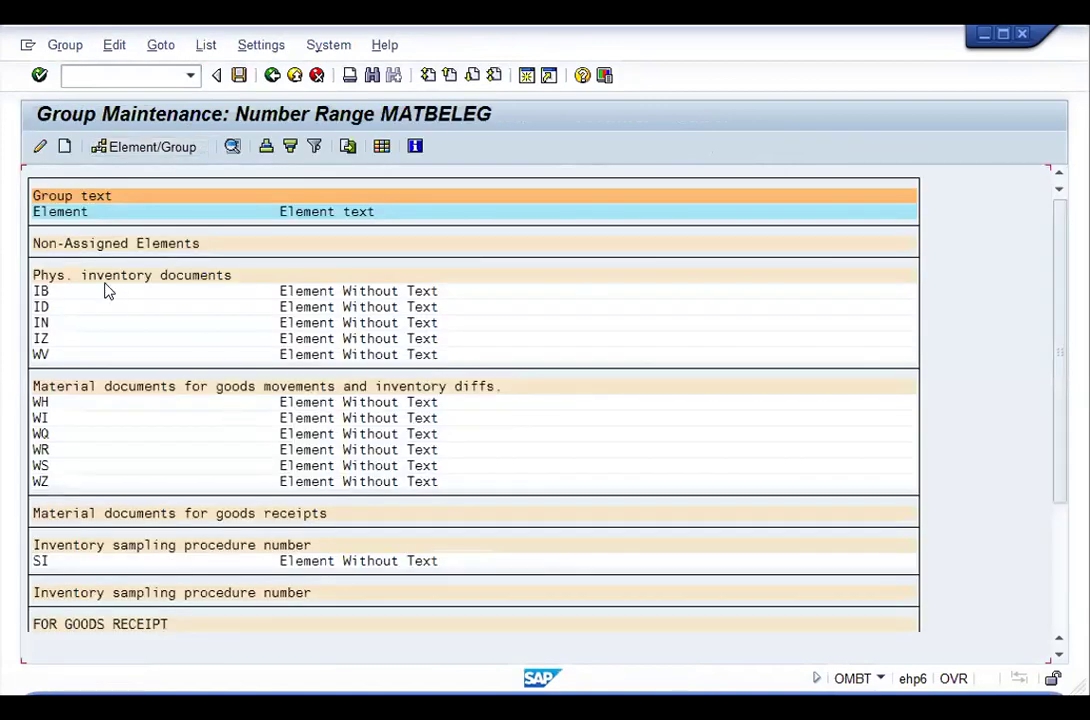
click(55, 290)
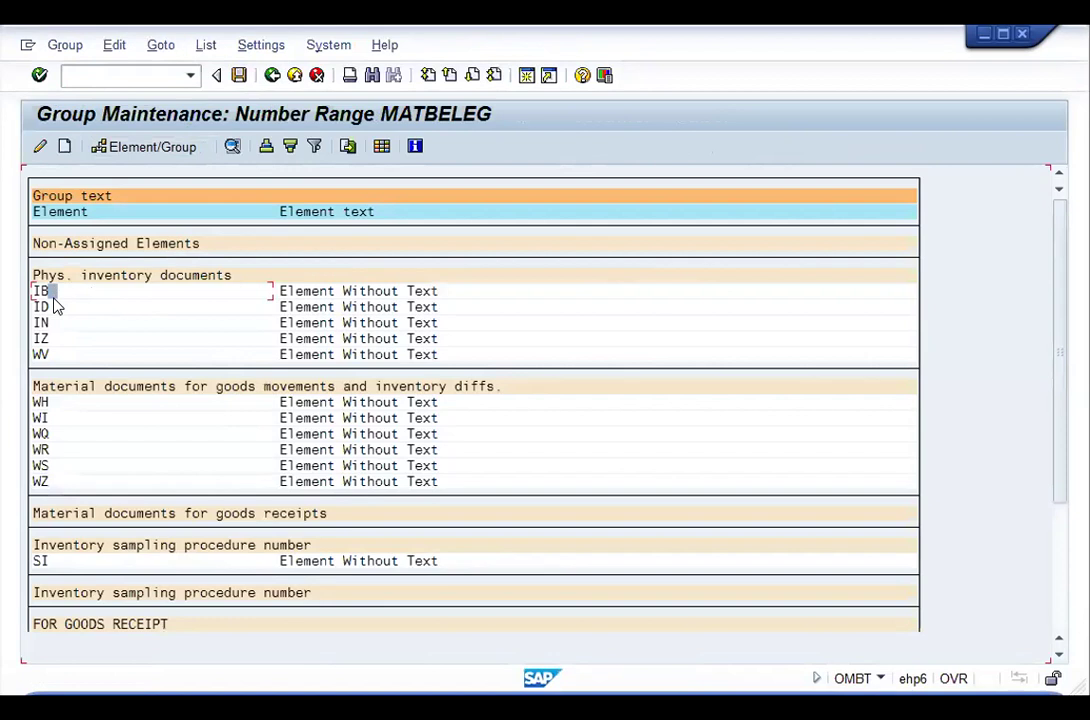
click(52, 323)
click(52, 339)
click(55, 355)
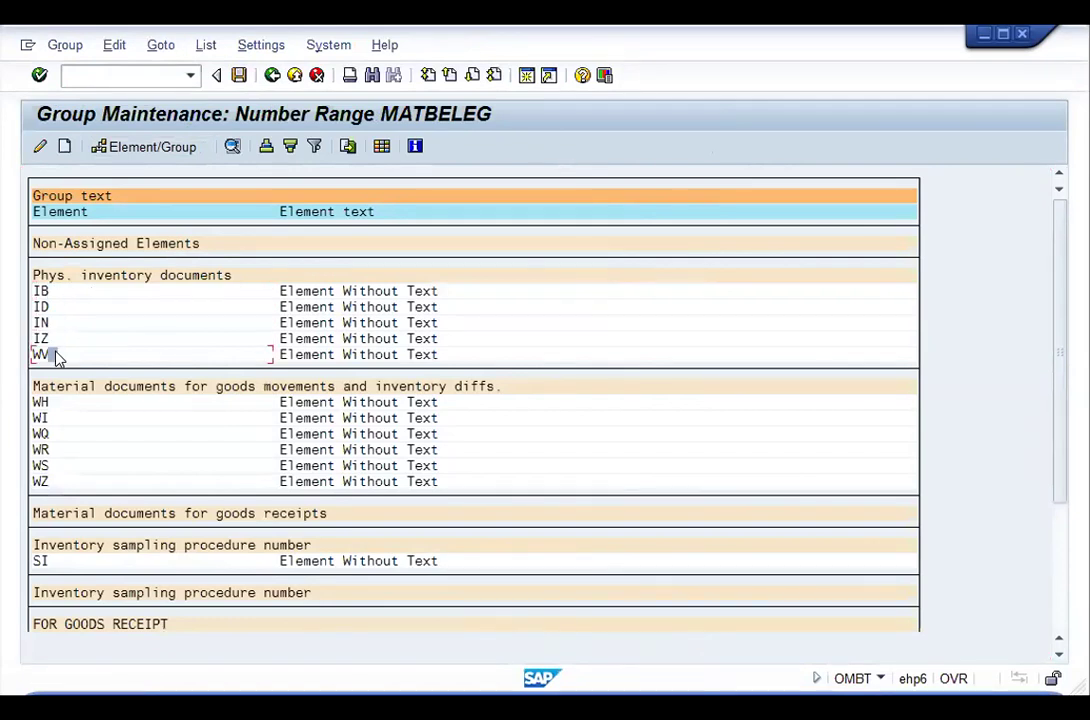
Step: Check the elements of the group Material documents for goods movements and inventory diffs
scroll(54, 358, down, 2)
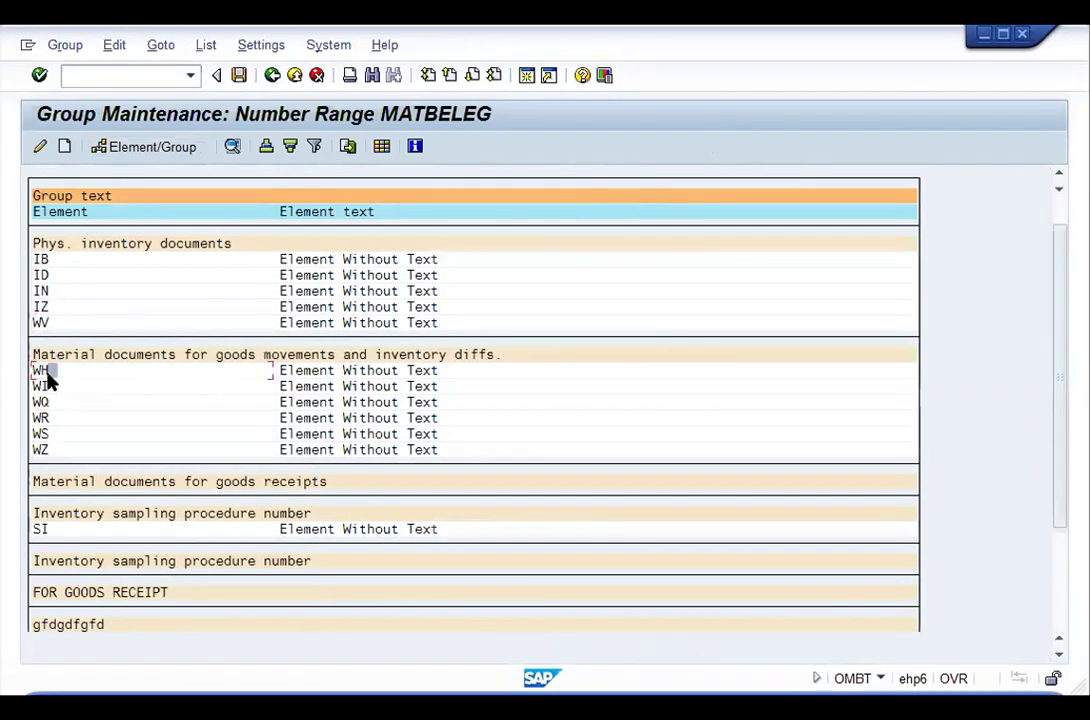
click(48, 388)
click(44, 403)
click(40, 434)
click(42, 450)
scroll(120, 436, down, 5)
scroll(116, 440, down, 4)
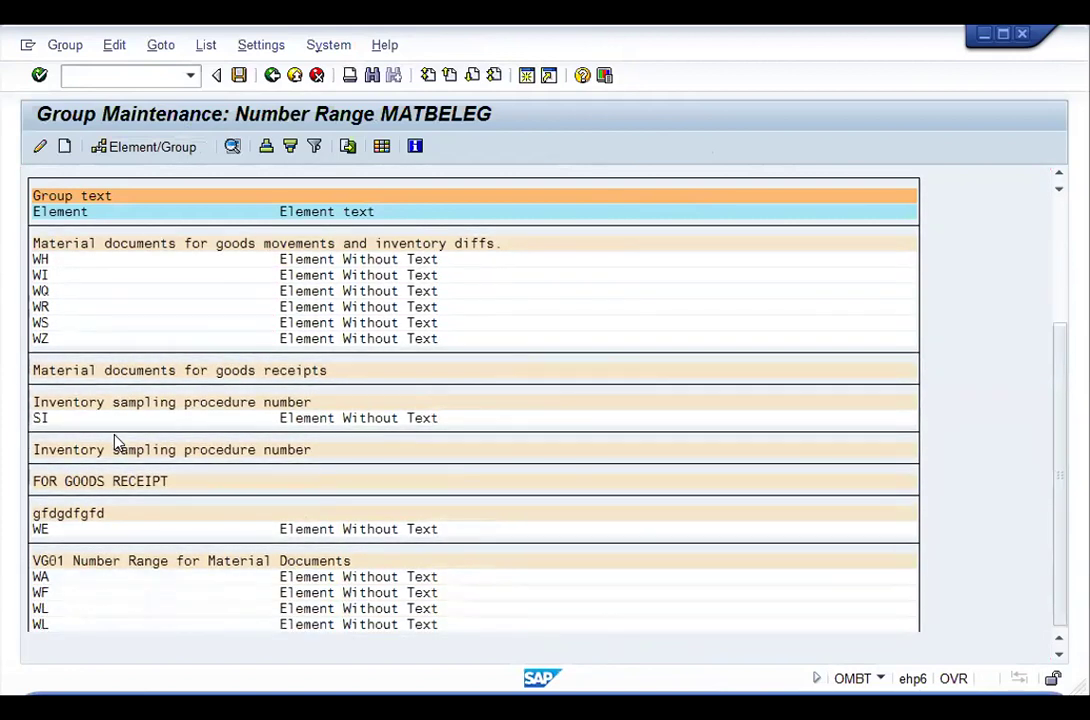
Step: Examine elements WA, WF, WL, WO and WW in the group VG01 Number Range for Material Documents
click(91, 545)
key(Down)
key(Down)
key(Down)
key(Down)
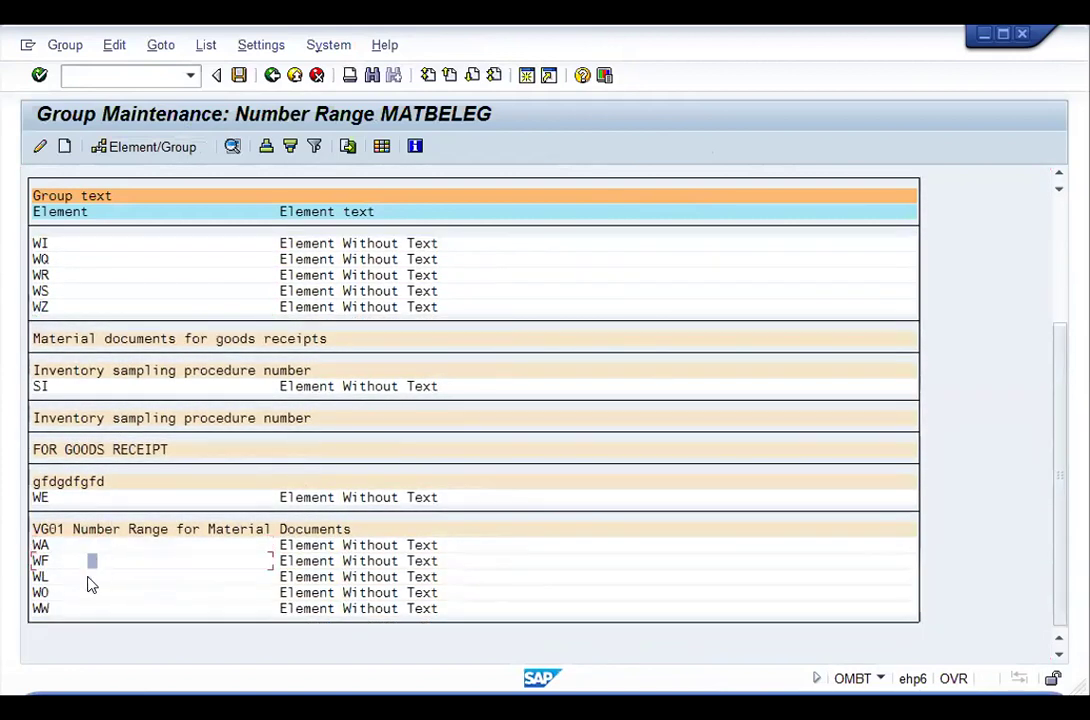
click(78, 560)
key(Down)
key(Down)
key(Down)
click(76, 552)
key(Down)
key(Down)
key(Down)
key(Down)
scroll(110, 270, up, 3)
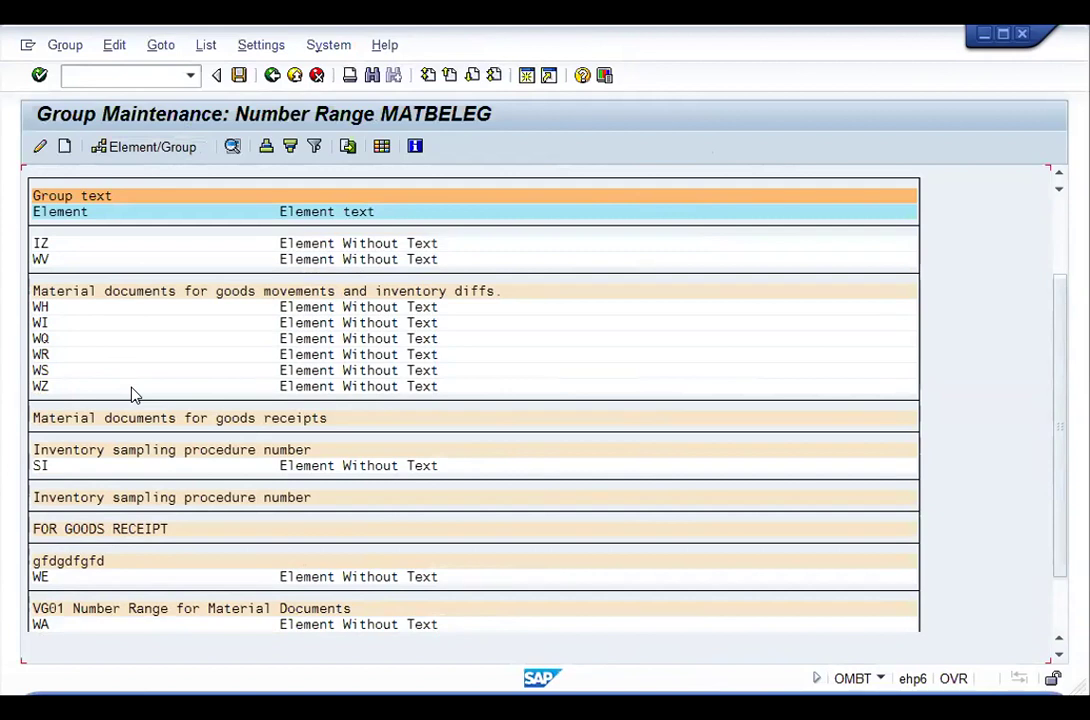
scroll(135, 395, down, 3)
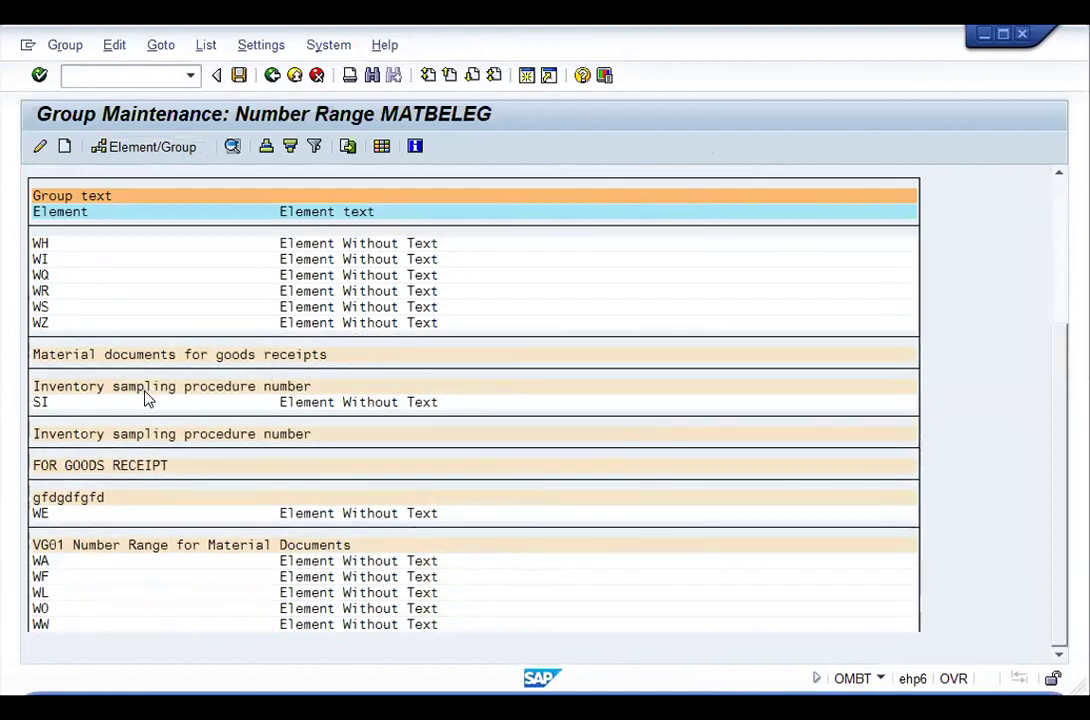
scroll(145, 399, down, 1)
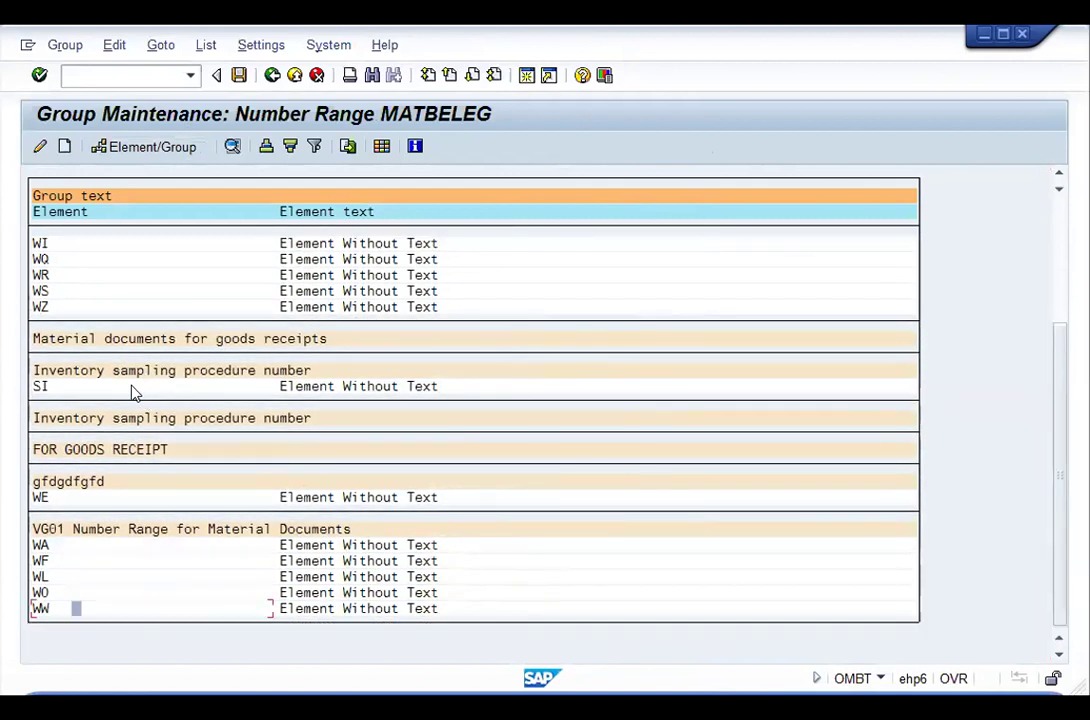
click(131, 546)
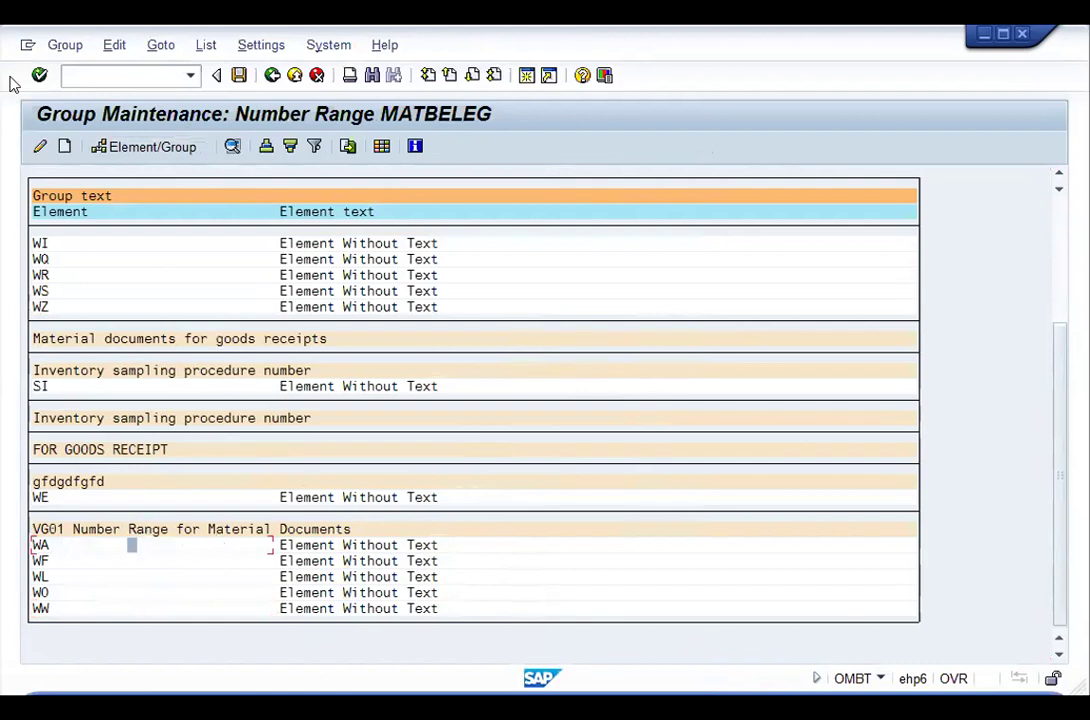
Step: Create a new MATBELEG number range group named Number Range for WE
click(65, 45)
click(78, 70)
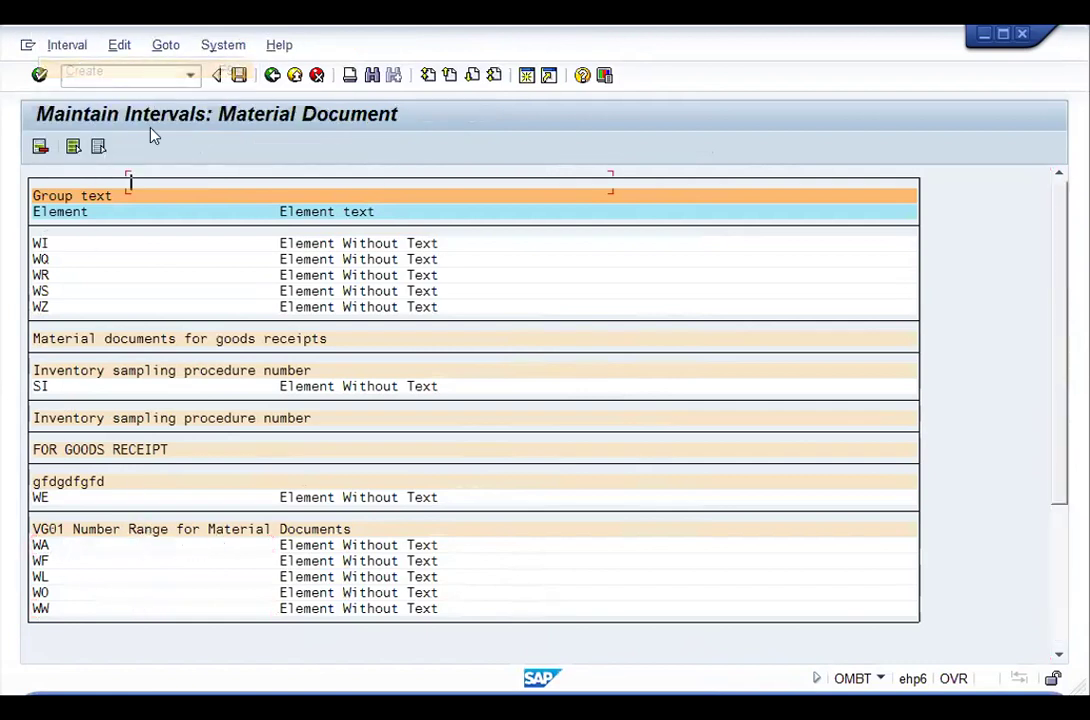
click(58, 334)
click(97, 334)
click(276, 334)
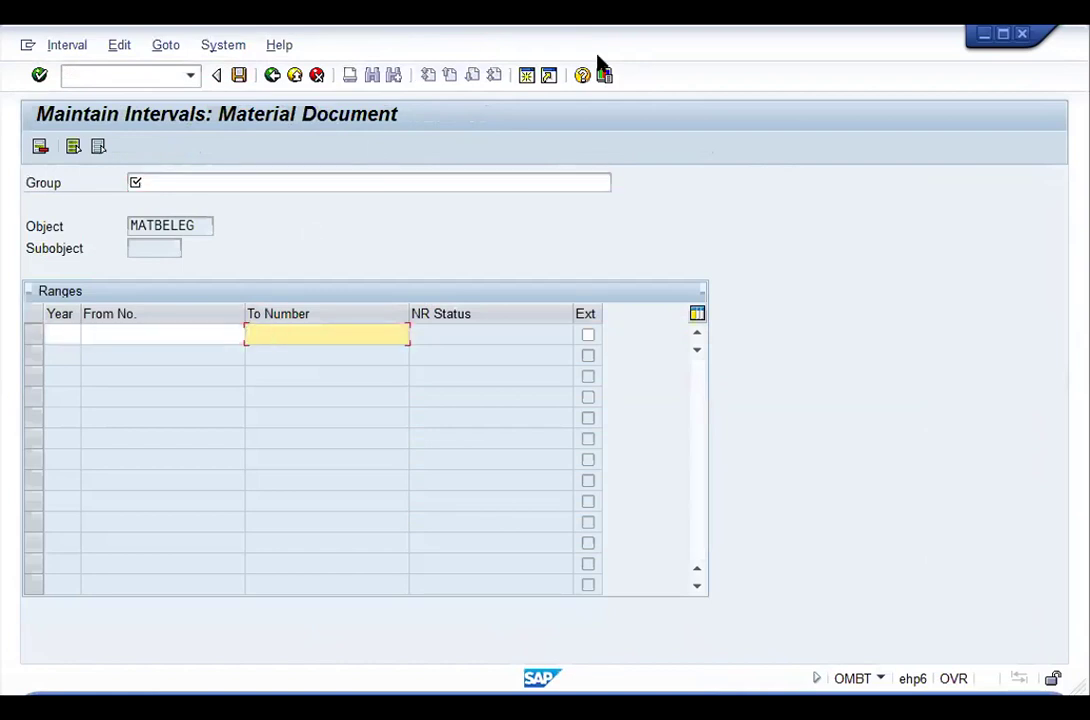
click(241, 176)
text(Number Range for WE)
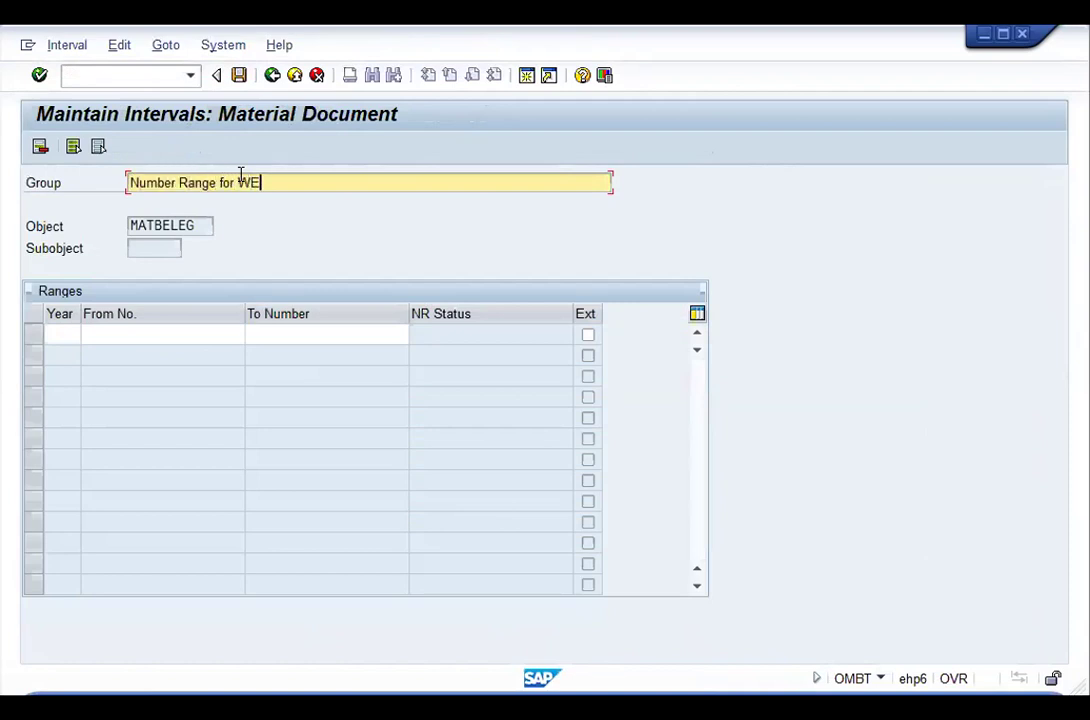
Step: Give the new group a 2018 interval from 2001 to 2500 and save it
key(Tab)
text(2018)
key(Tab)
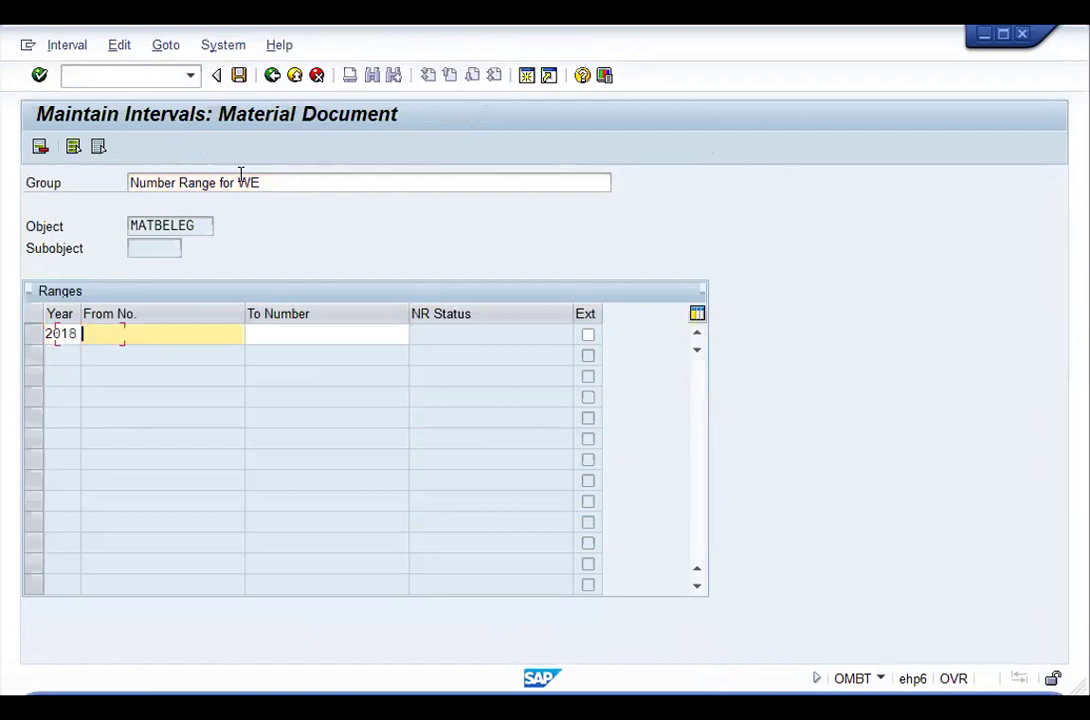
text(2001)
key(Tab)
text(2500)
key(Return)
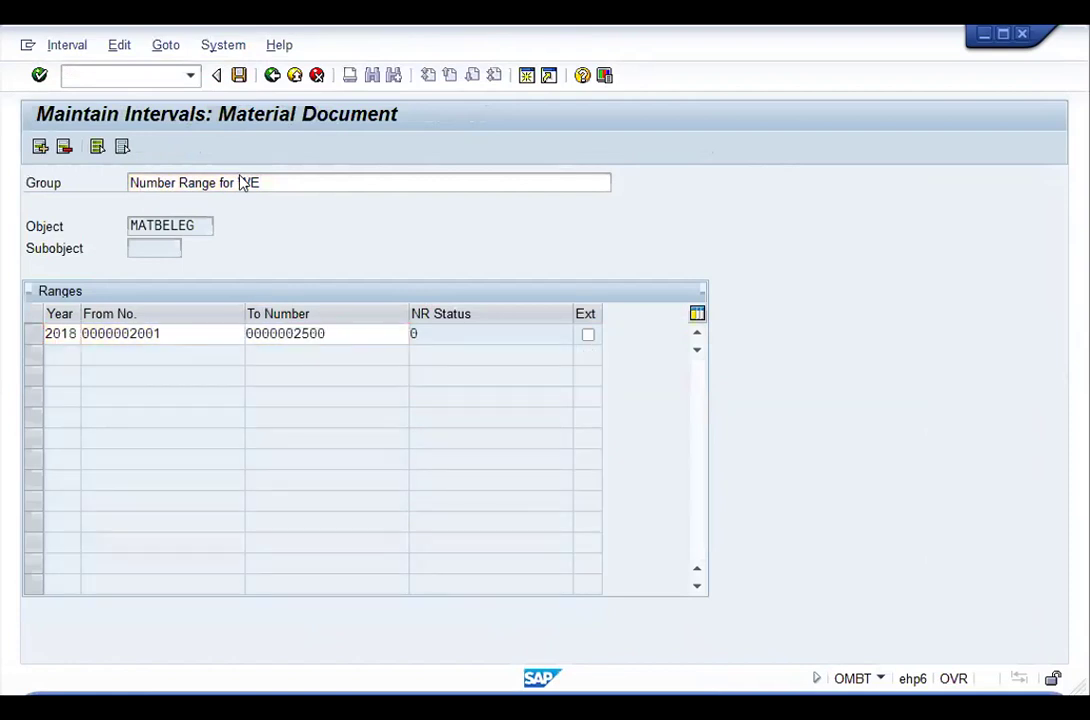
key(ctrl+s)
key(Return)
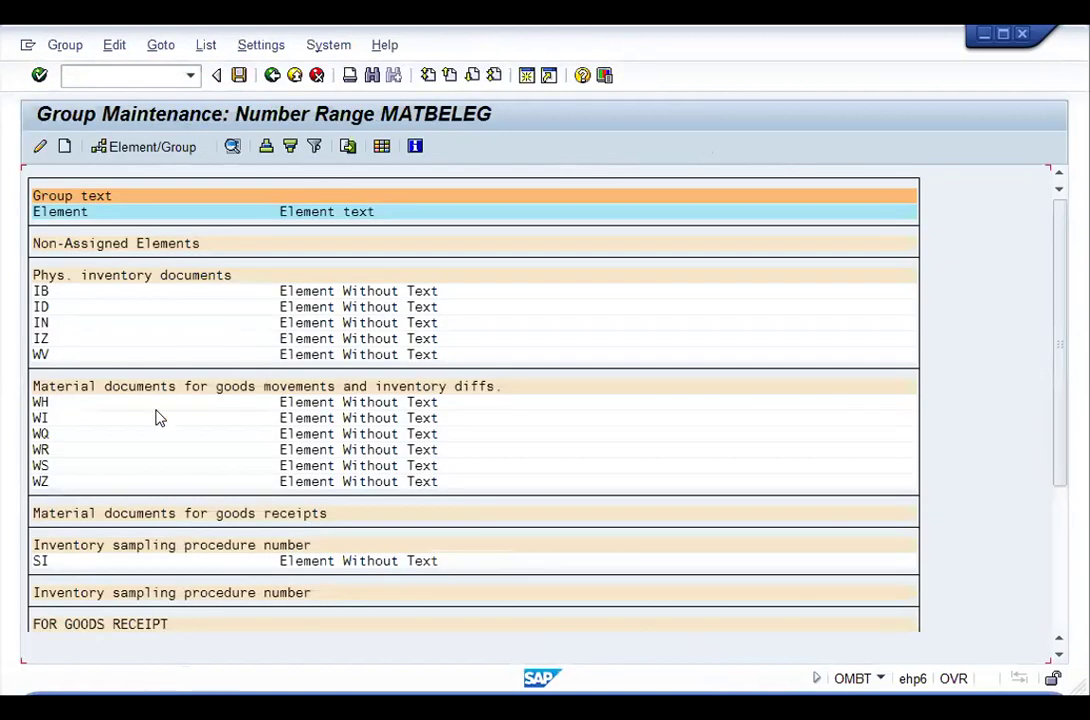
Step: Reassign element WE from group gfdgdfgfd to the group Number Range for WE
scroll(118, 368, down, 3)
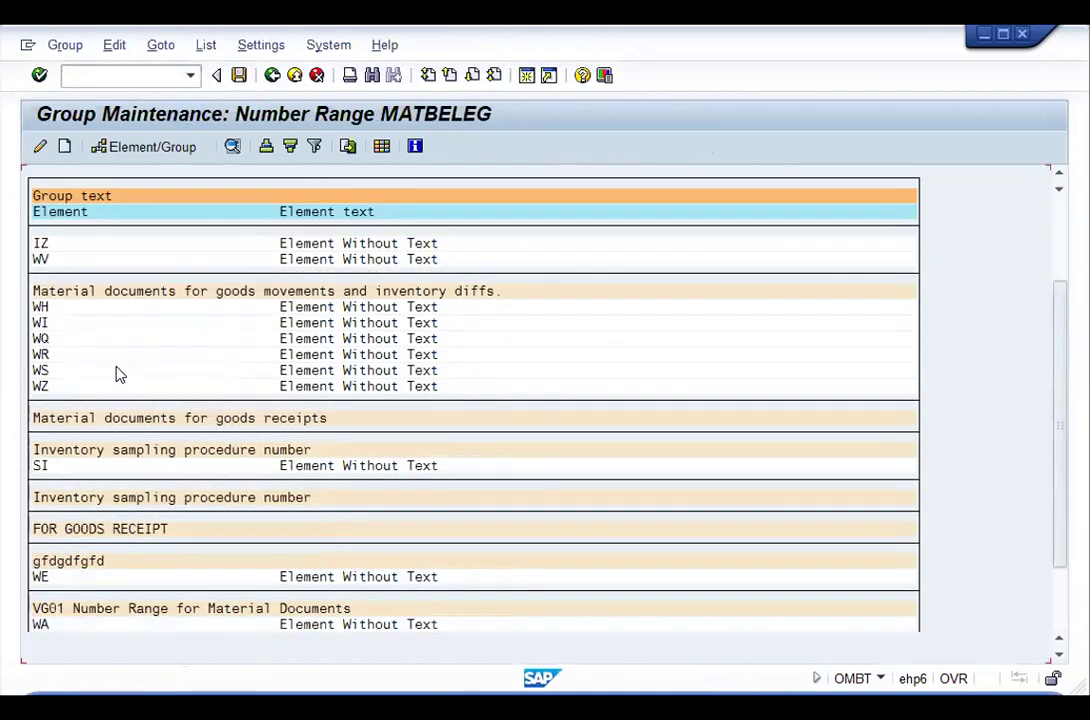
click(36, 529)
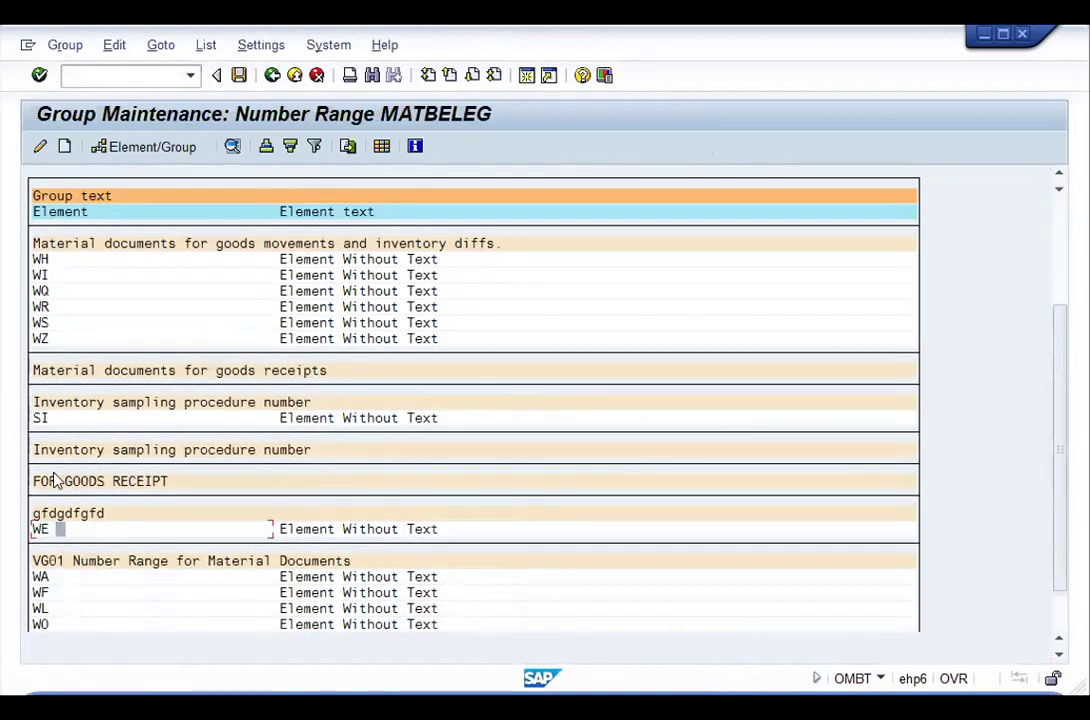
click(152, 148)
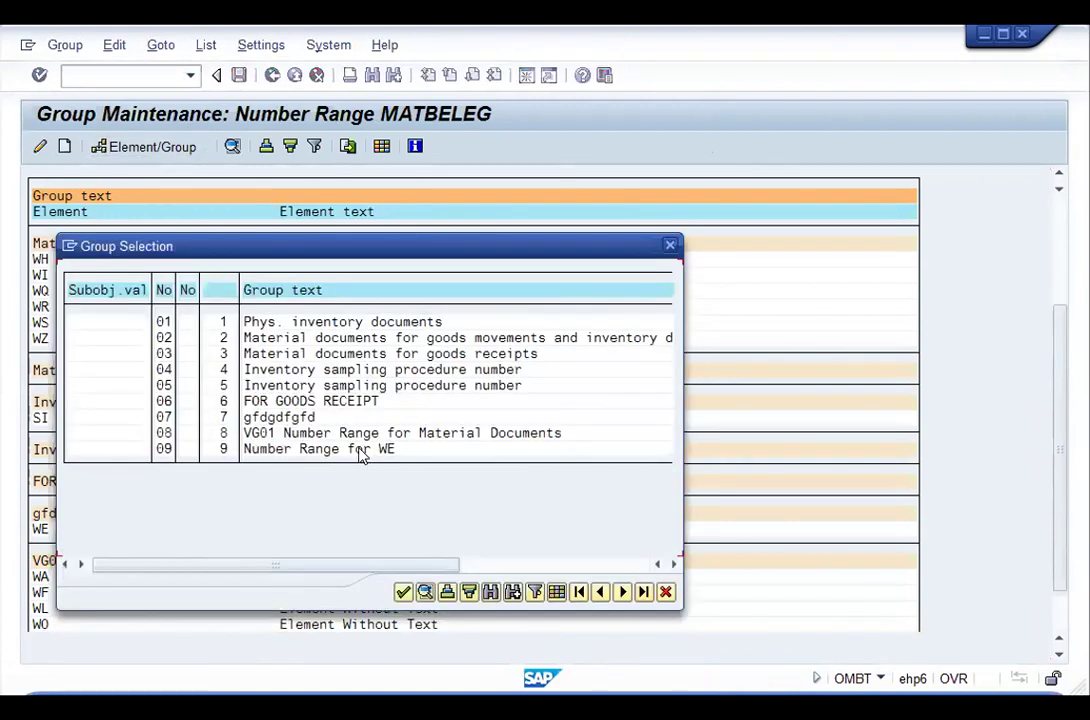
click(402, 593)
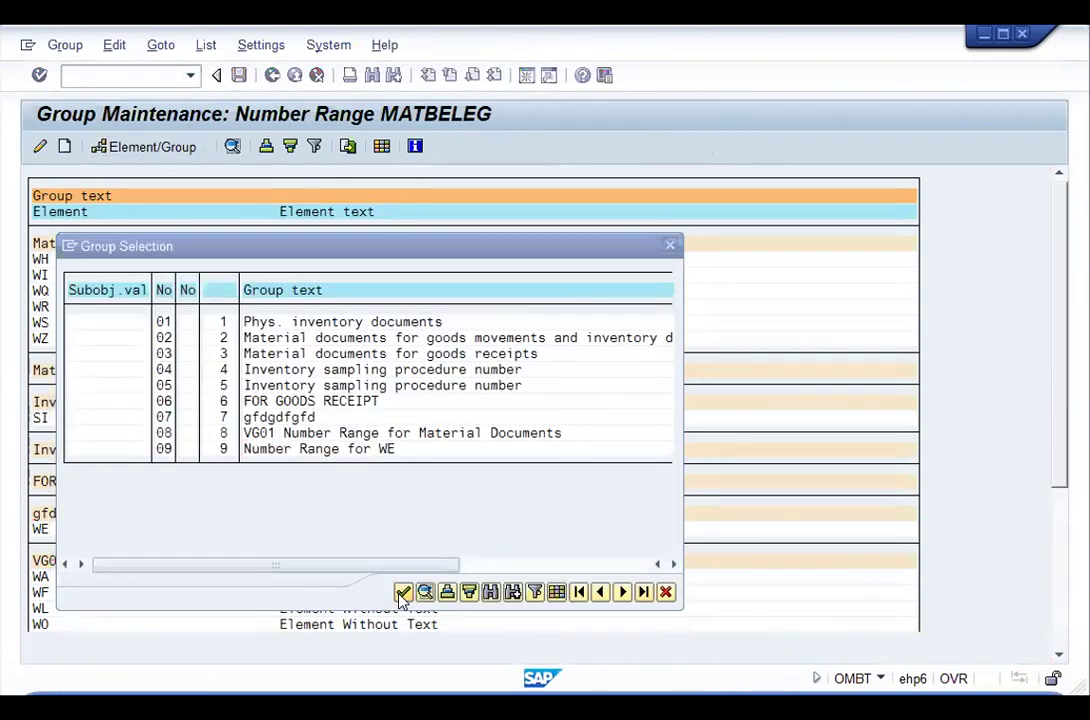
scroll(402, 598, down, 5)
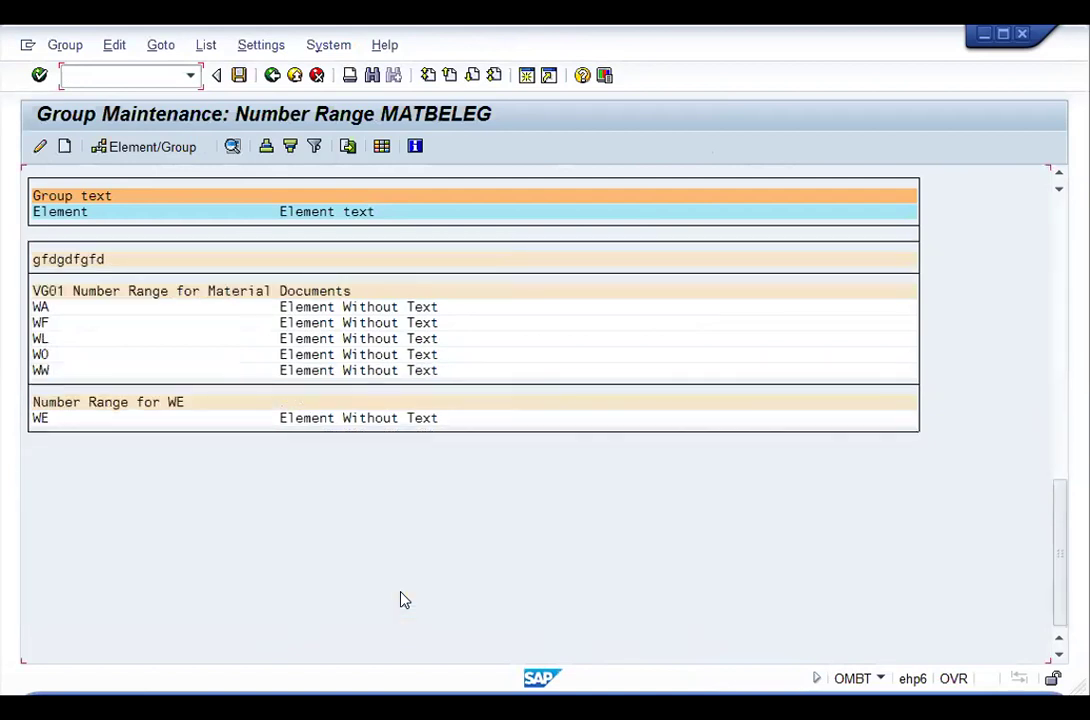
Step: Save the group assignment, check element WE under its group, and return to the IMG structure
click(77, 419)
click(106, 404)
click(241, 76)
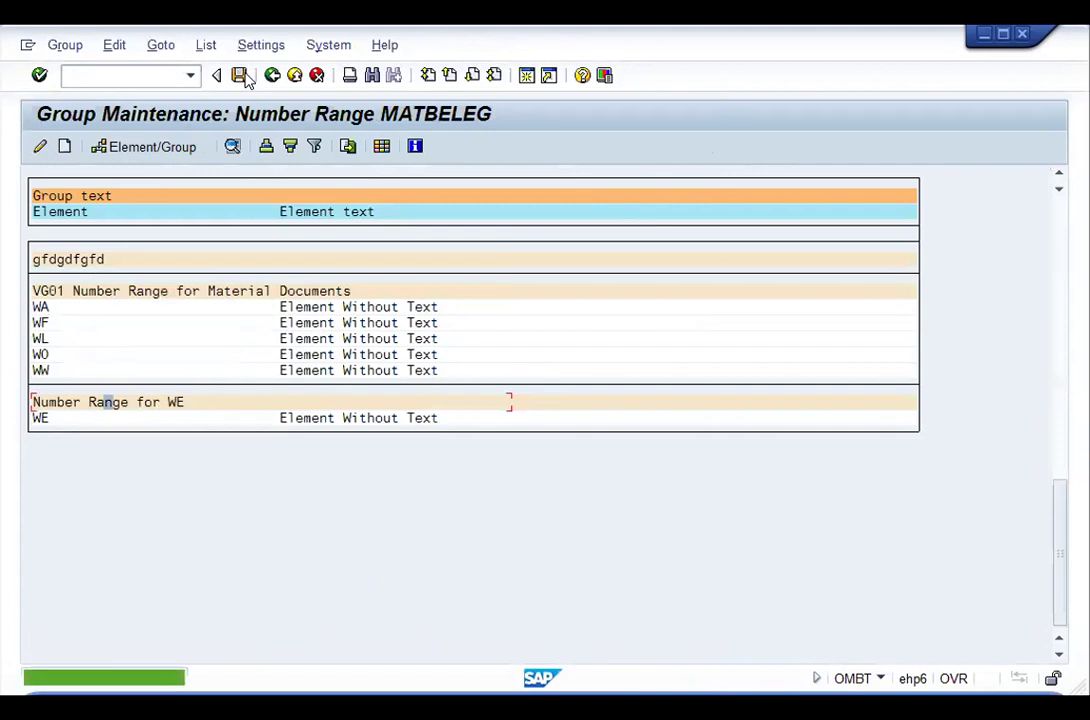
click(56, 420)
click(69, 420)
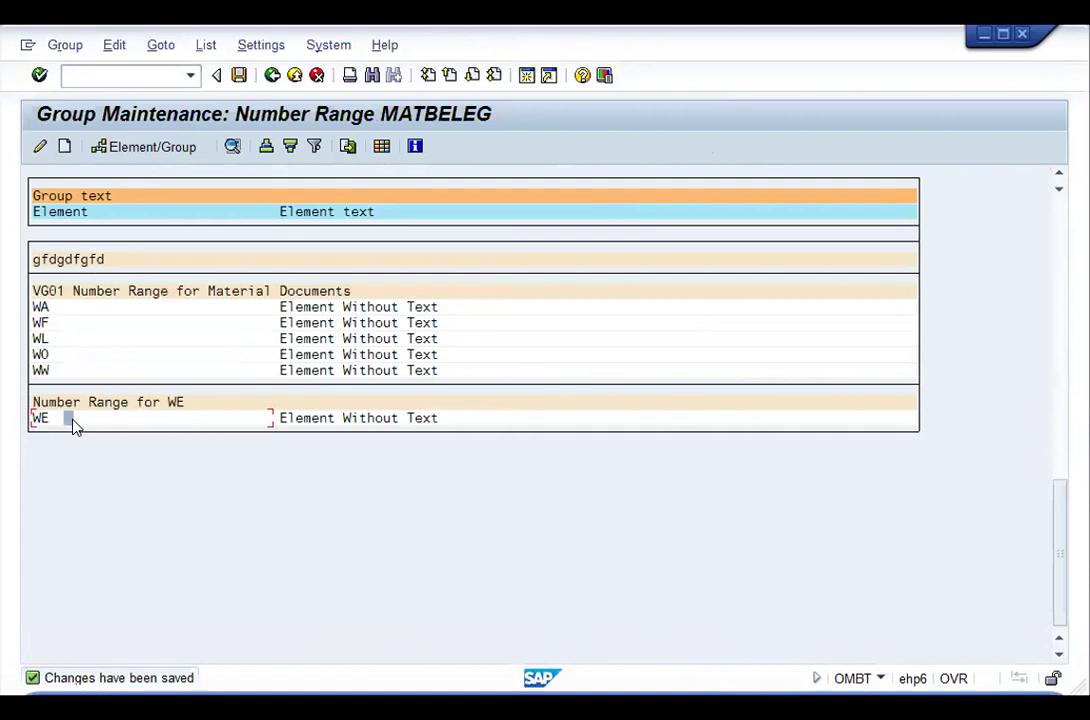
click(271, 77)
click(271, 77)
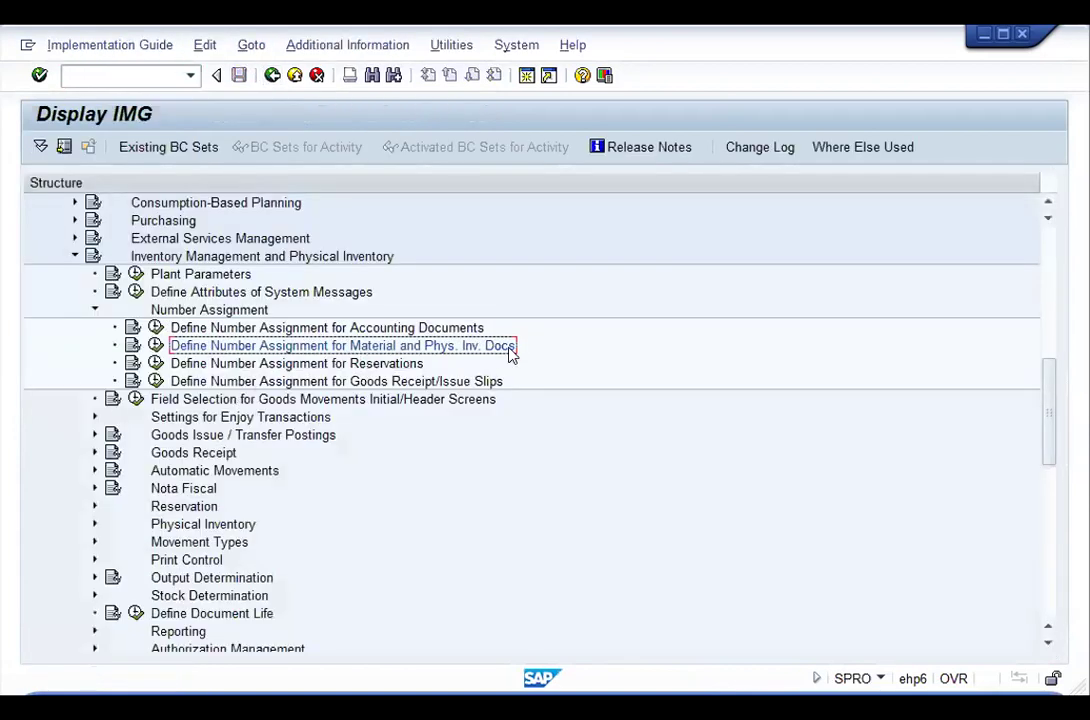
Step: Open Define Number Assignment for Reservations, review the MRES/DREQ number intervals, and return to the reservation maintenance screen
click(418, 363)
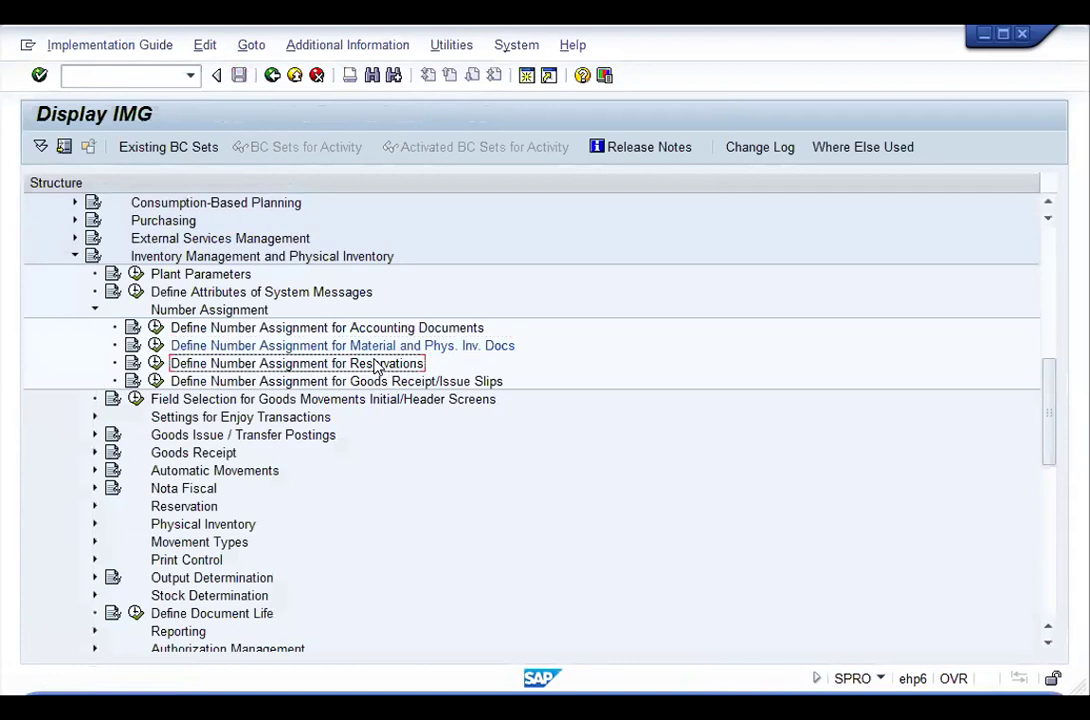
click(157, 363)
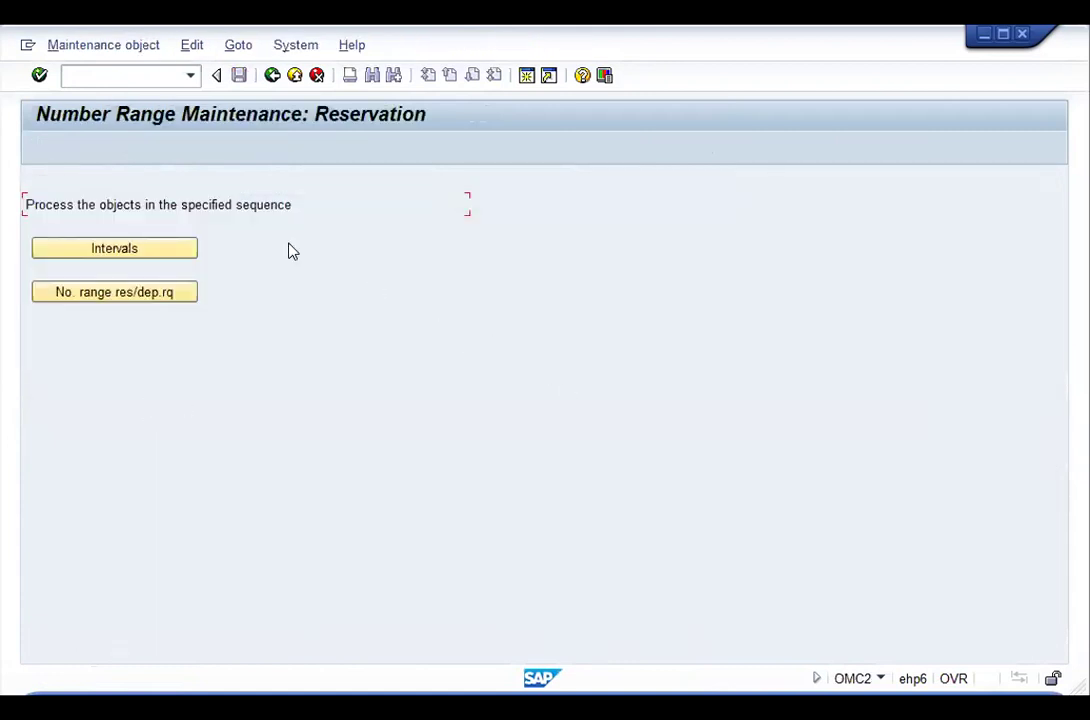
click(148, 250)
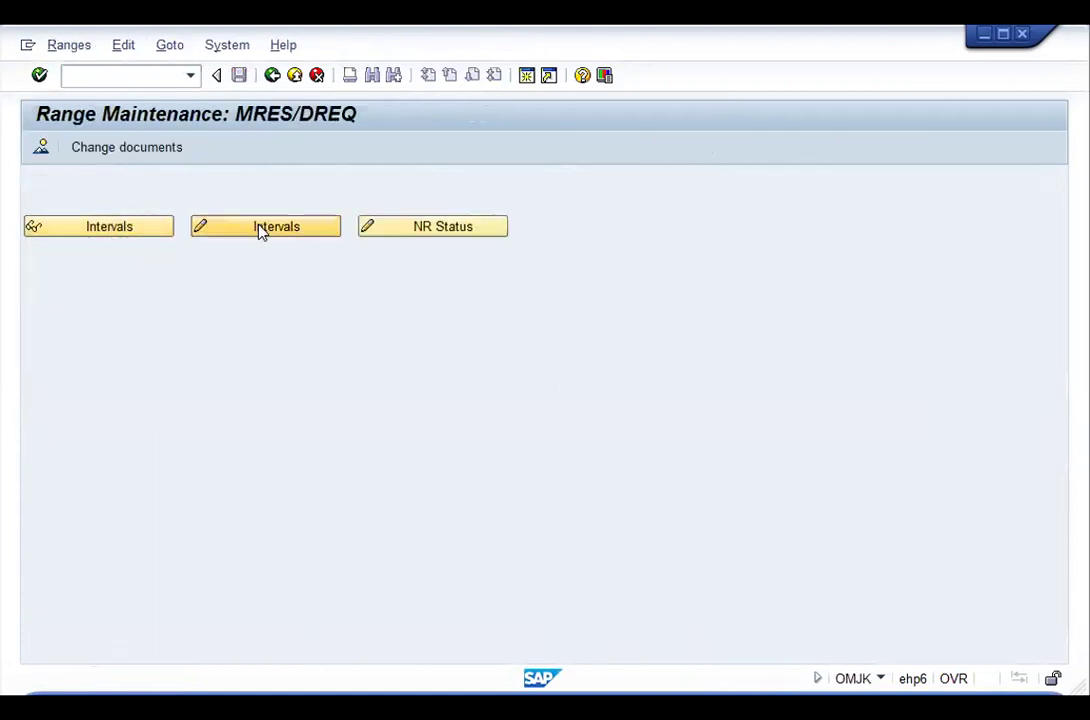
click(261, 229)
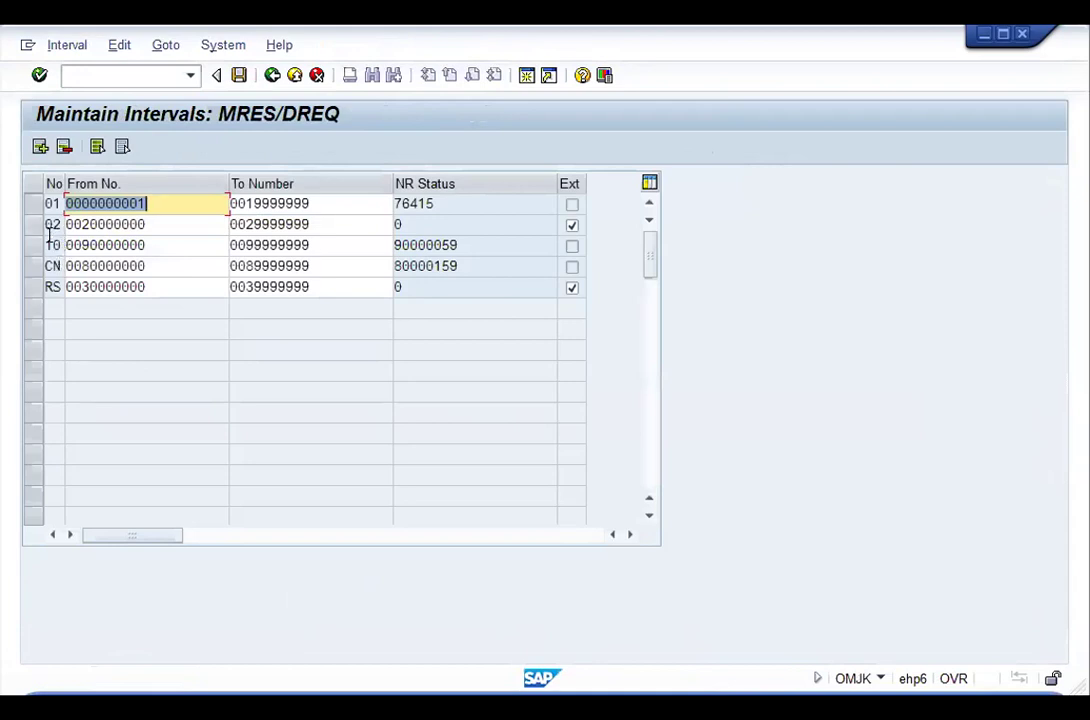
click(312, 80)
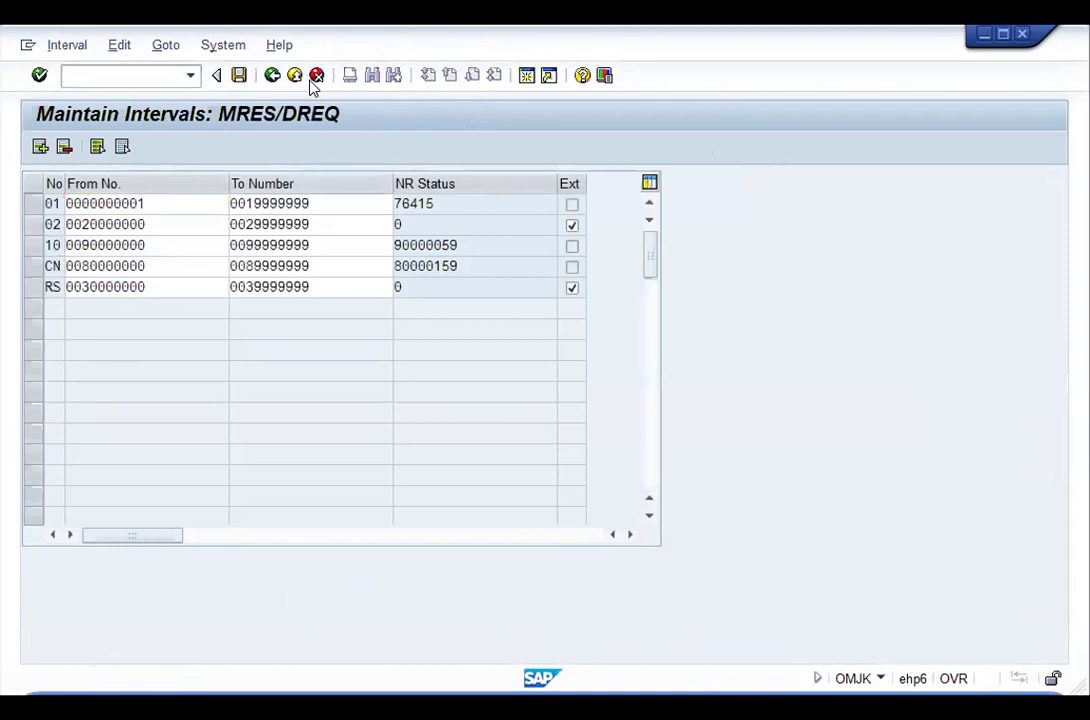
click(318, 455)
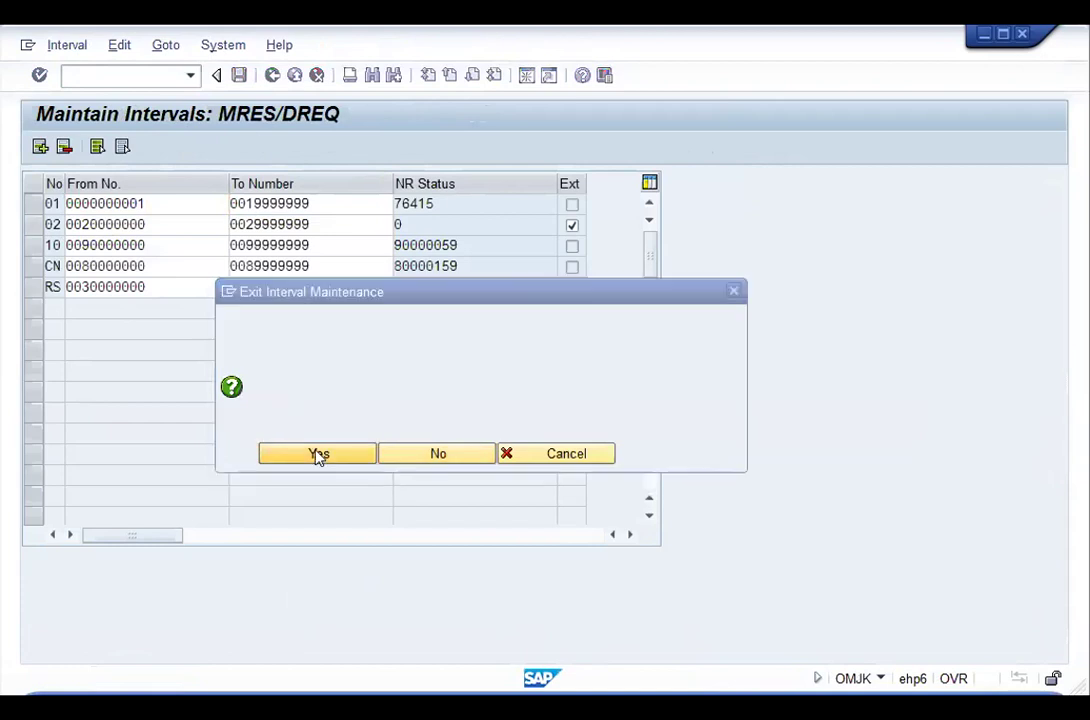
click(272, 75)
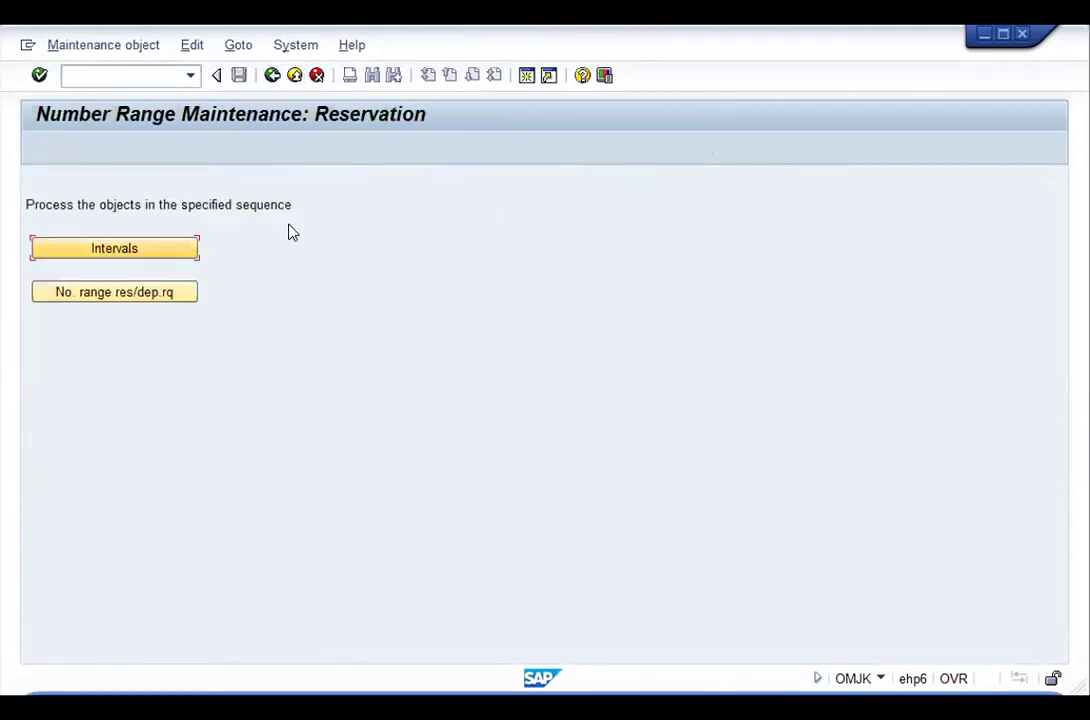
Step: Set the reservation and dependent requirement number range to 01, check it against the available ranges, and save
click(81, 300)
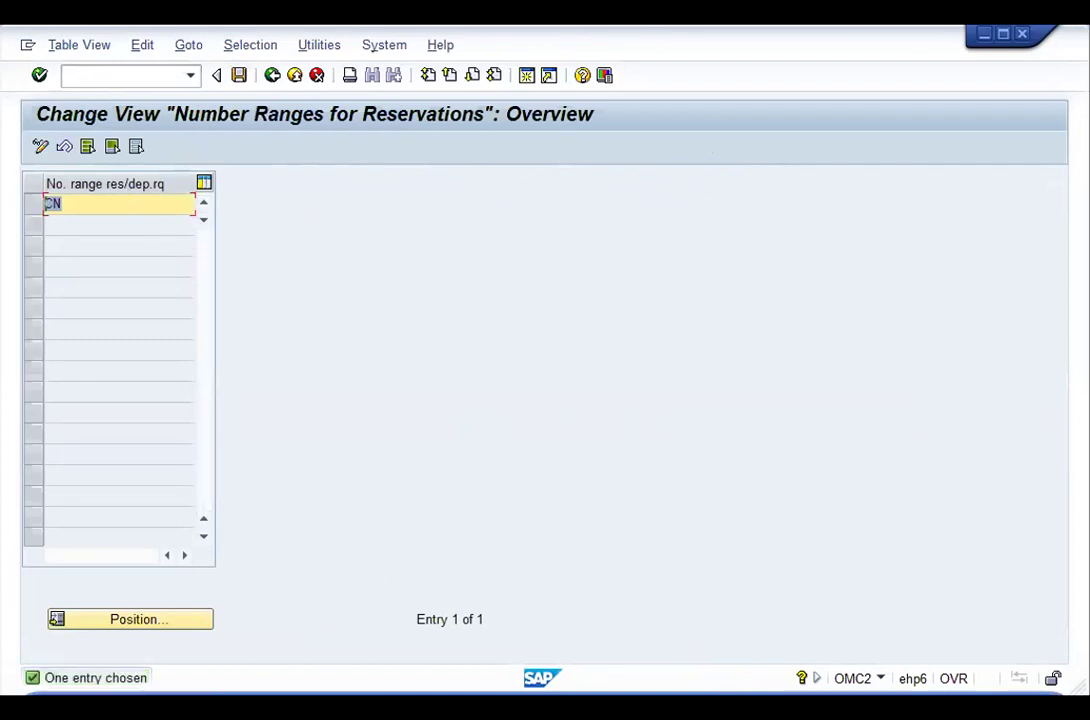
text(01)
key(Return)
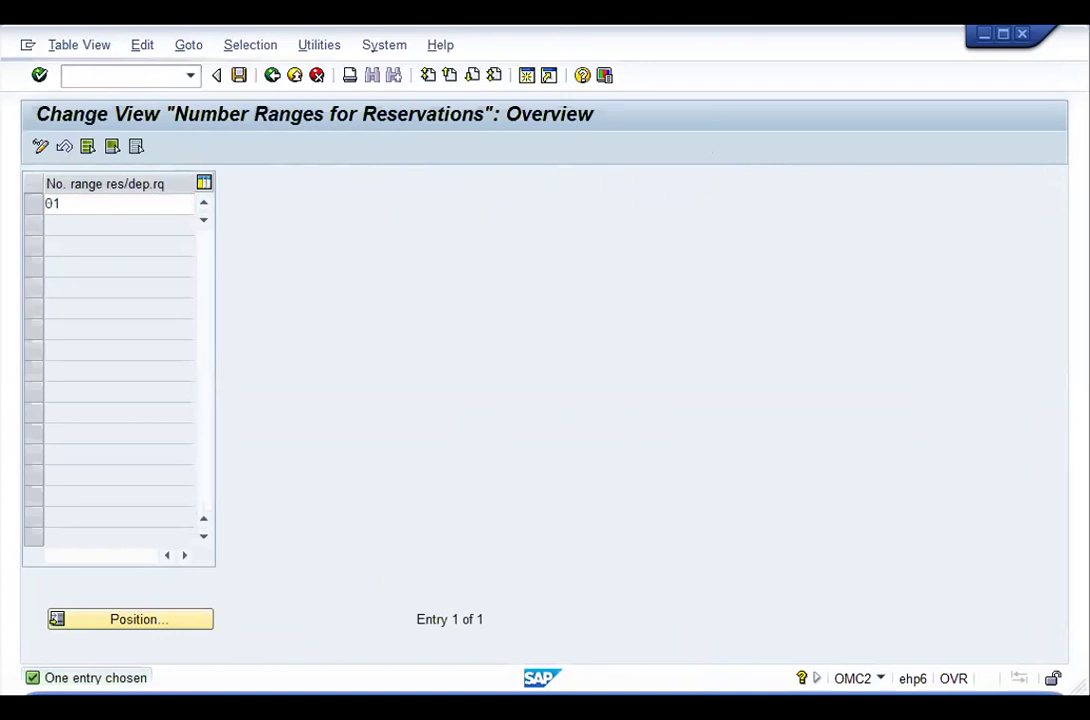
key(F4)
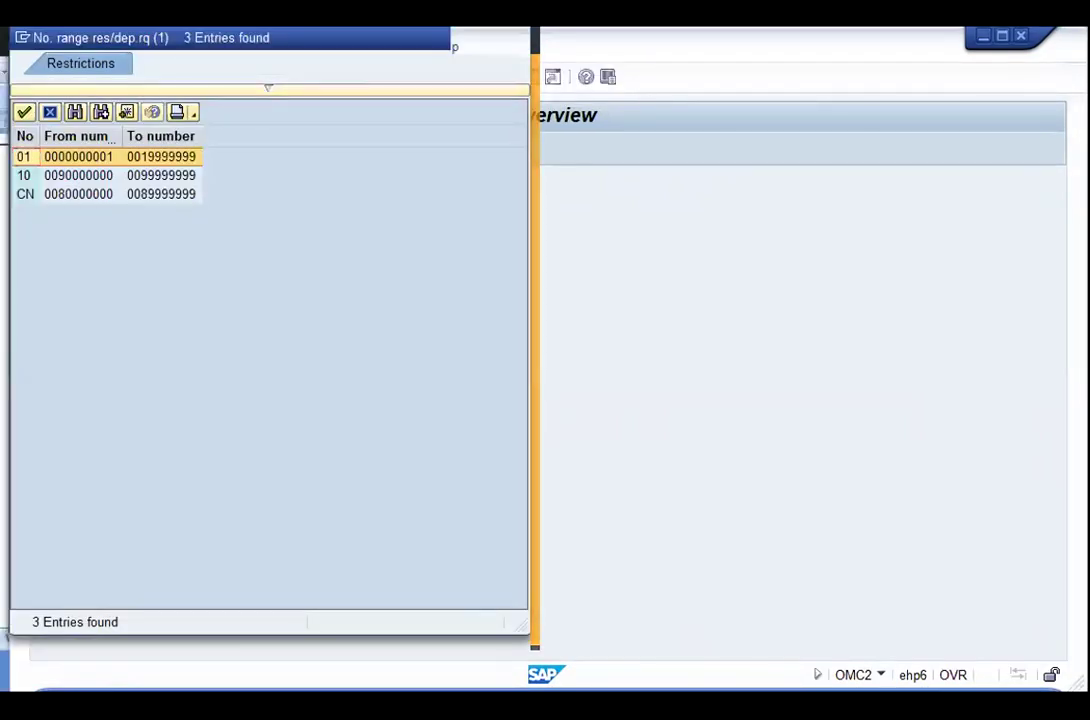
click(517, 37)
key(Return)
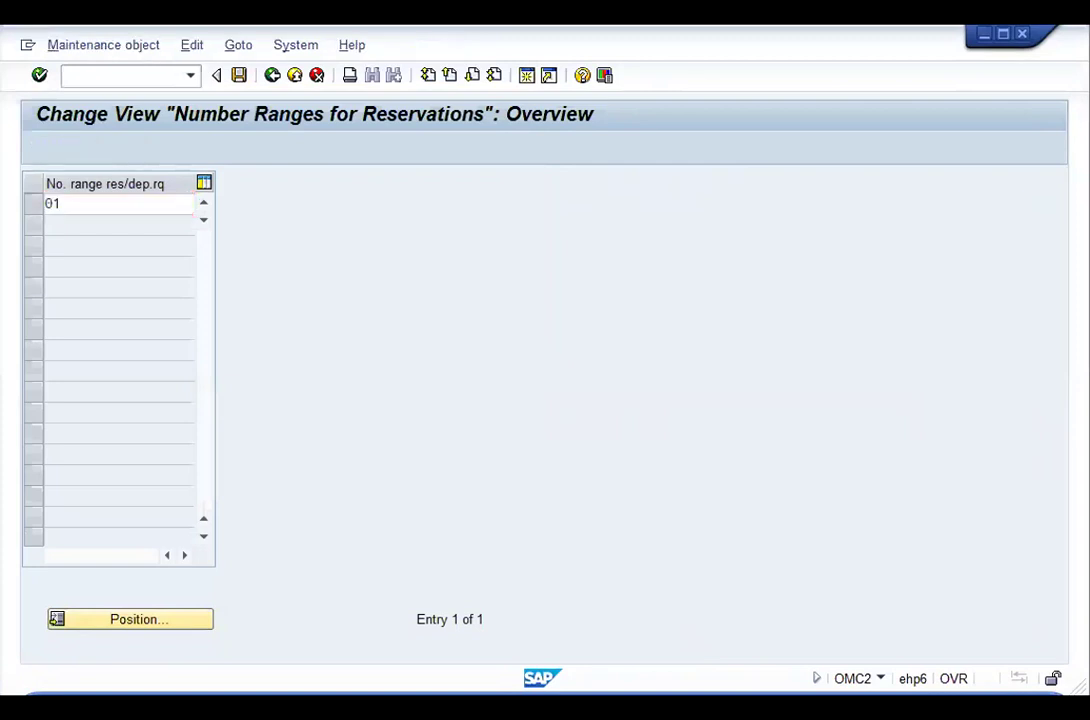
key(Return)
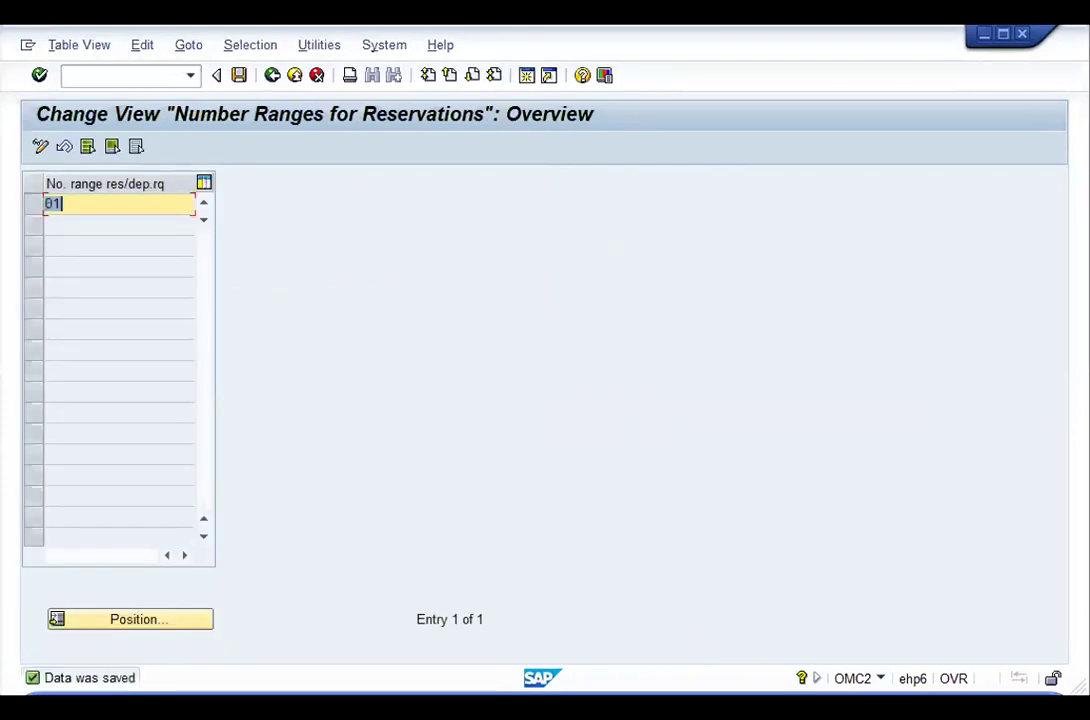
Step: Leave the reservation number range maintenance and collapse the Number Assignment node in the IMG structure
key(F3)
key(F3)
click(209, 310)
click(95, 309)
Step: Expand Settings for Enjoy Transactions down to the activities of Settings for Goods Movements (MIGO)
click(320, 327)
click(241, 345)
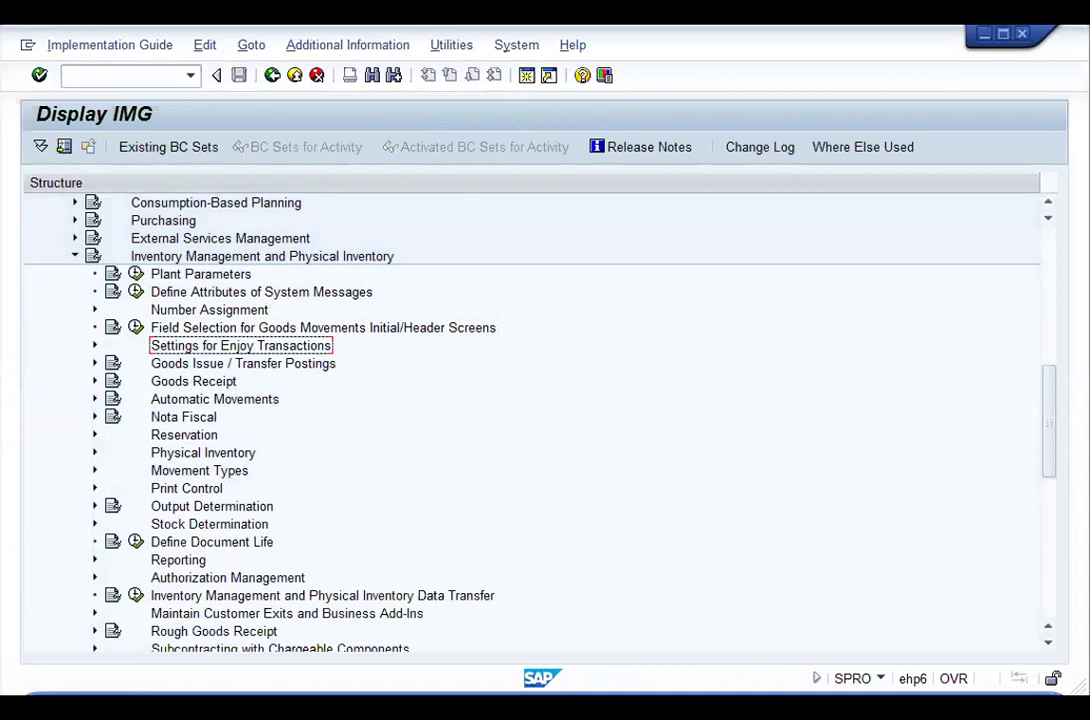
click(95, 345)
click(282, 363)
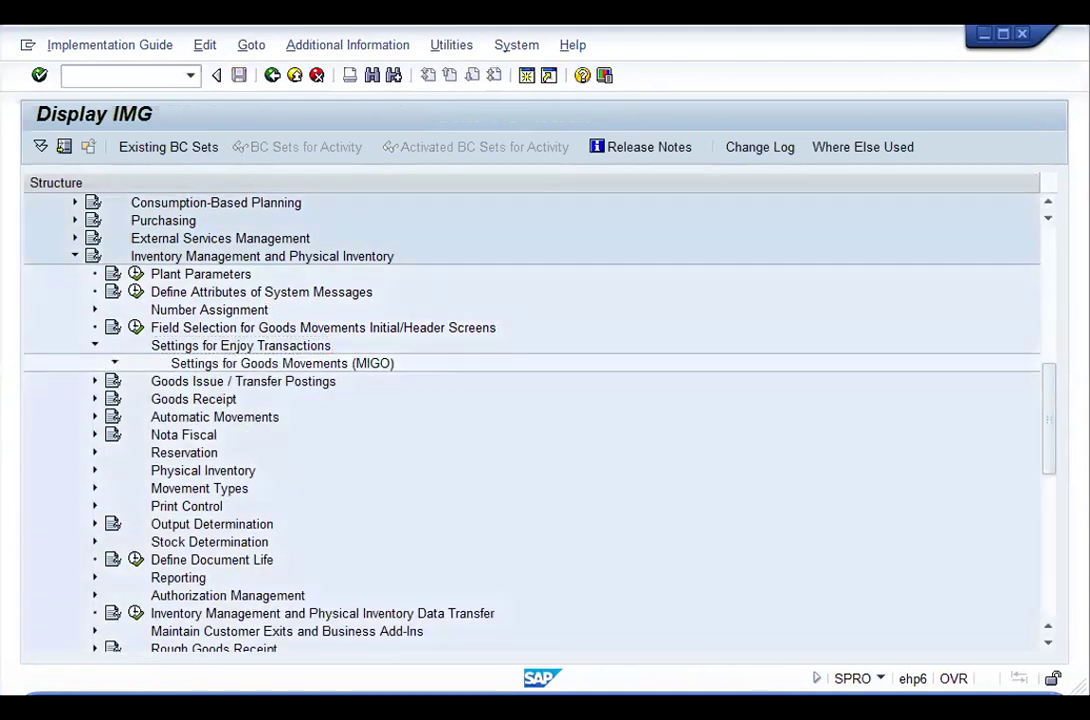
click(114, 363)
click(261, 381)
click(272, 399)
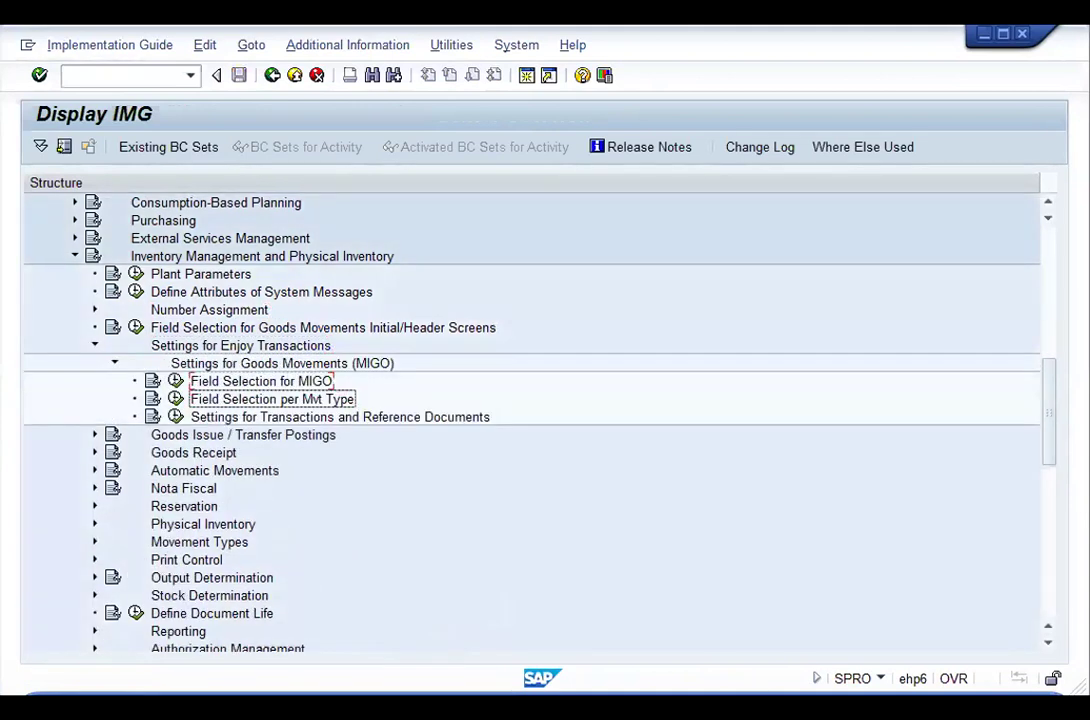
Step: Open Field Selection for MIGO and look through the list of modifiable fields
click(355, 366)
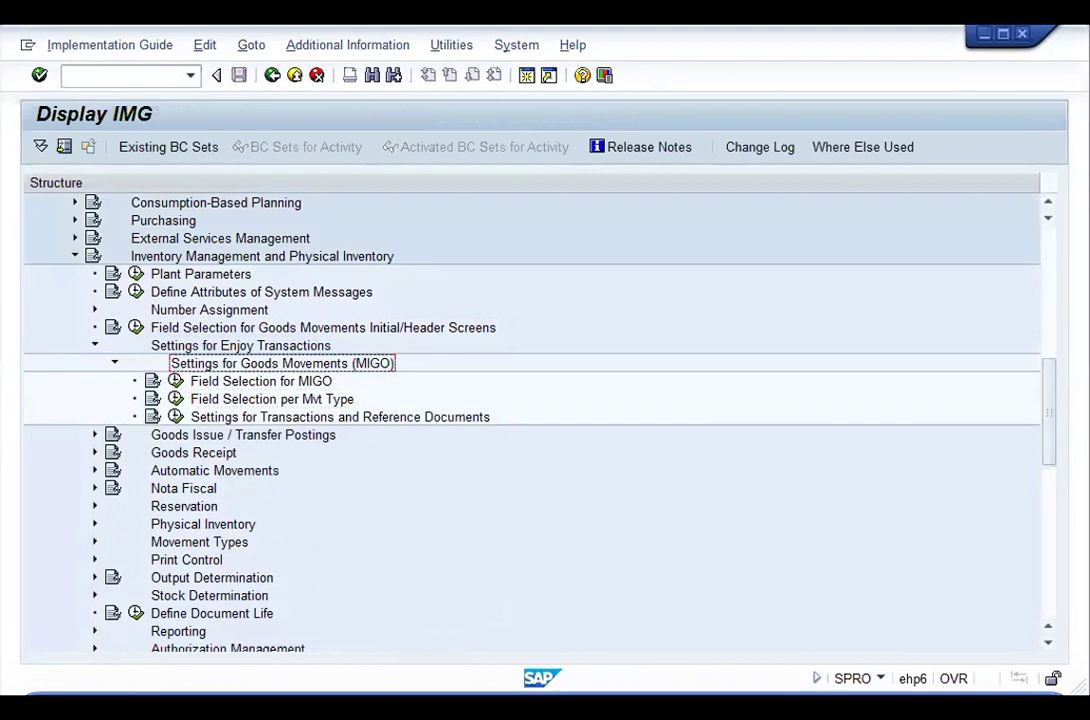
click(261, 381)
click(340, 417)
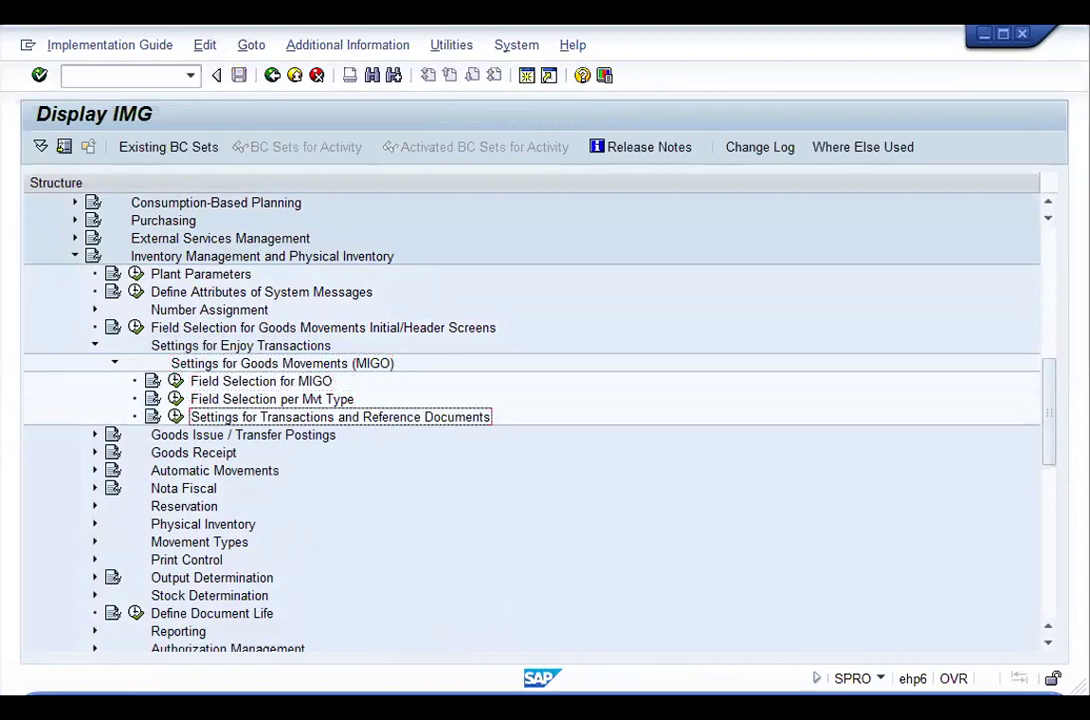
click(282, 363)
click(261, 381)
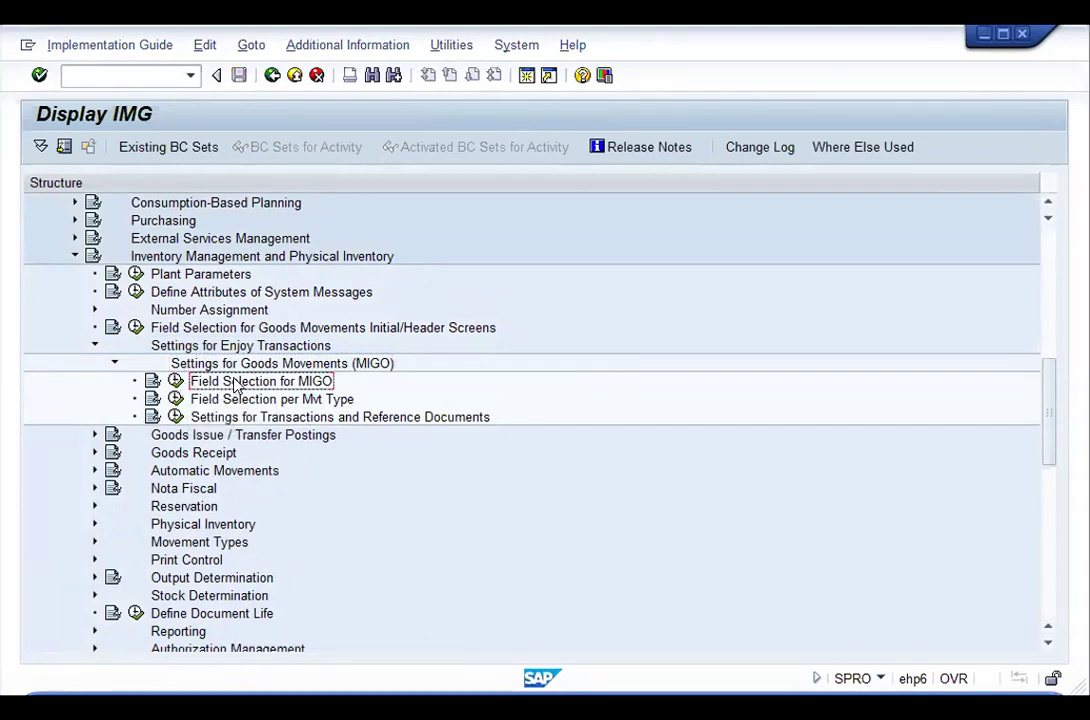
click(176, 381)
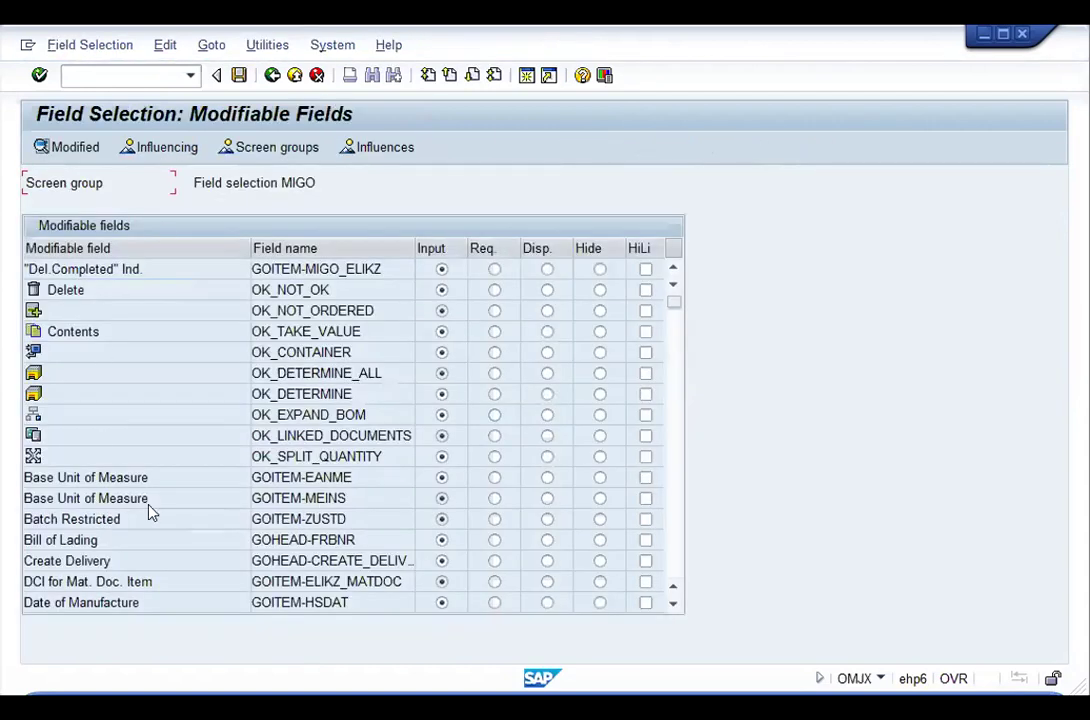
scroll(285, 352, down, 12)
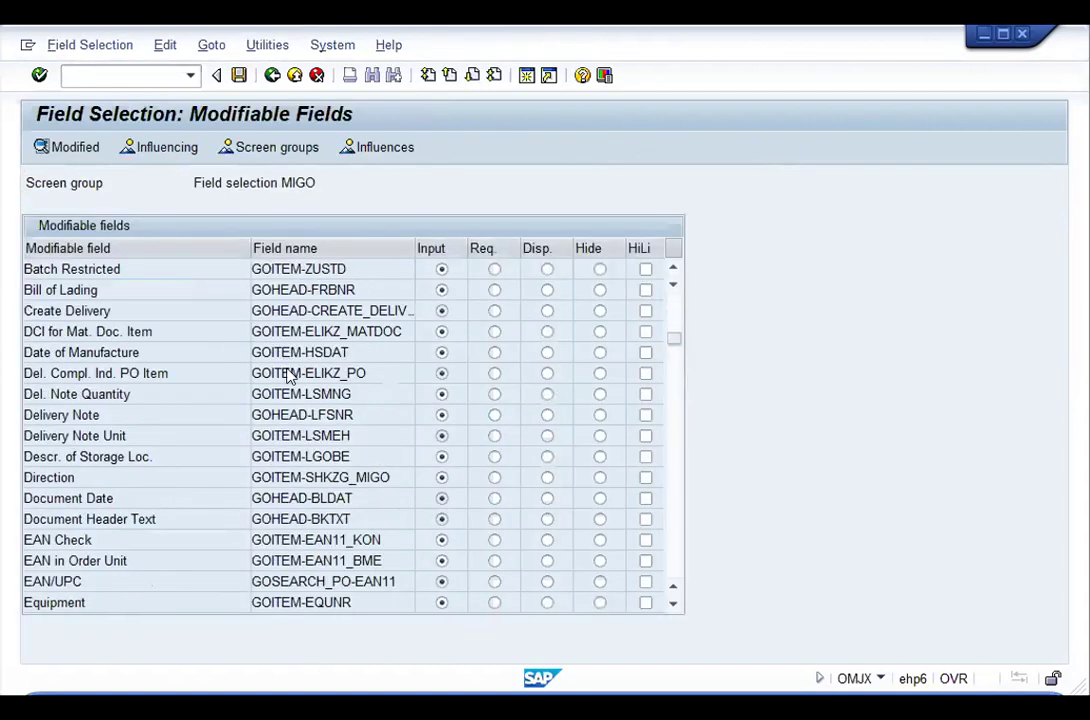
scroll(286, 378, down, 15)
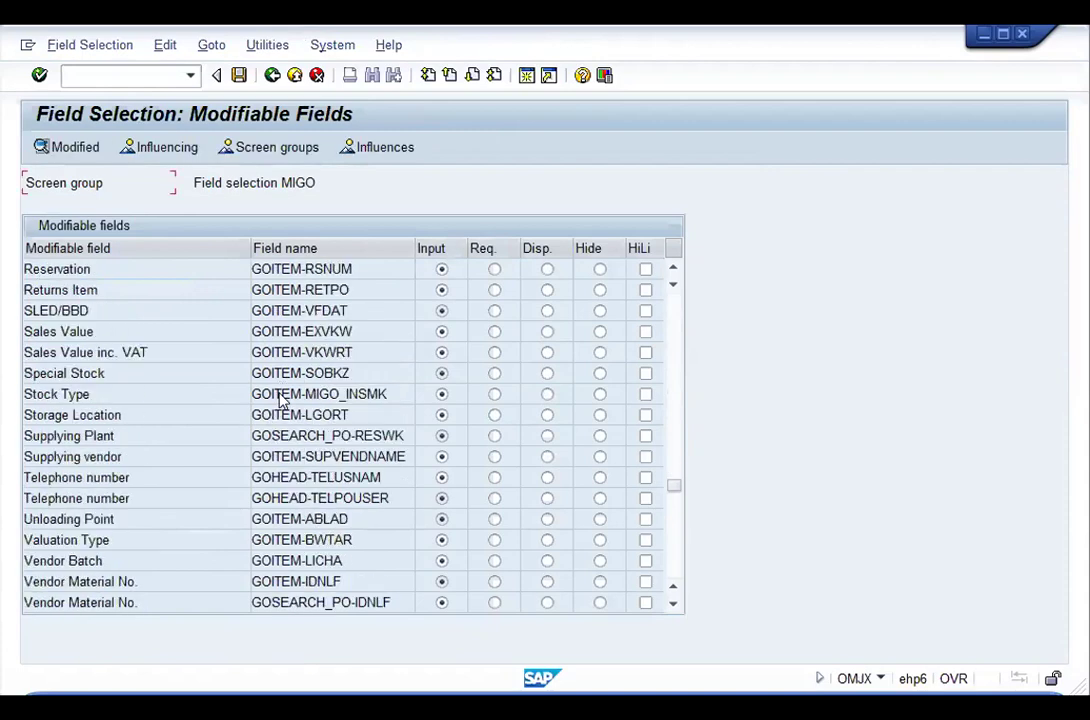
Step: Finish reviewing the modifiable MIGO fields, return to the IMG structure, and open Field Selection per Mvt Type
scroll(283, 390, up, 15)
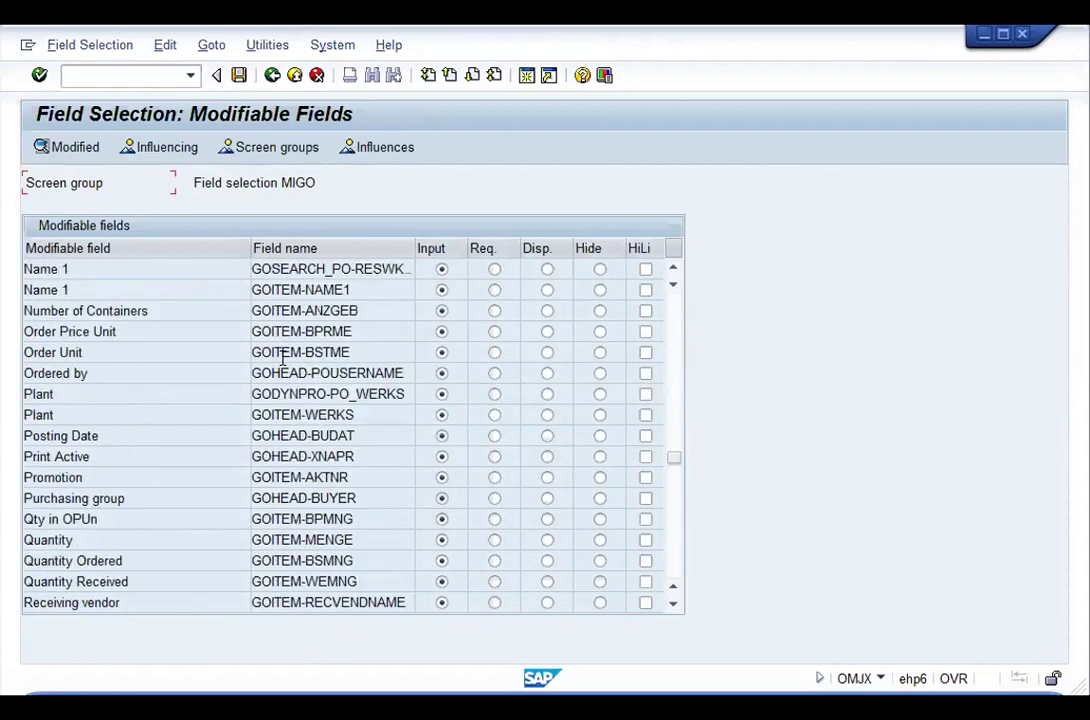
scroll(273, 360, up, 12)
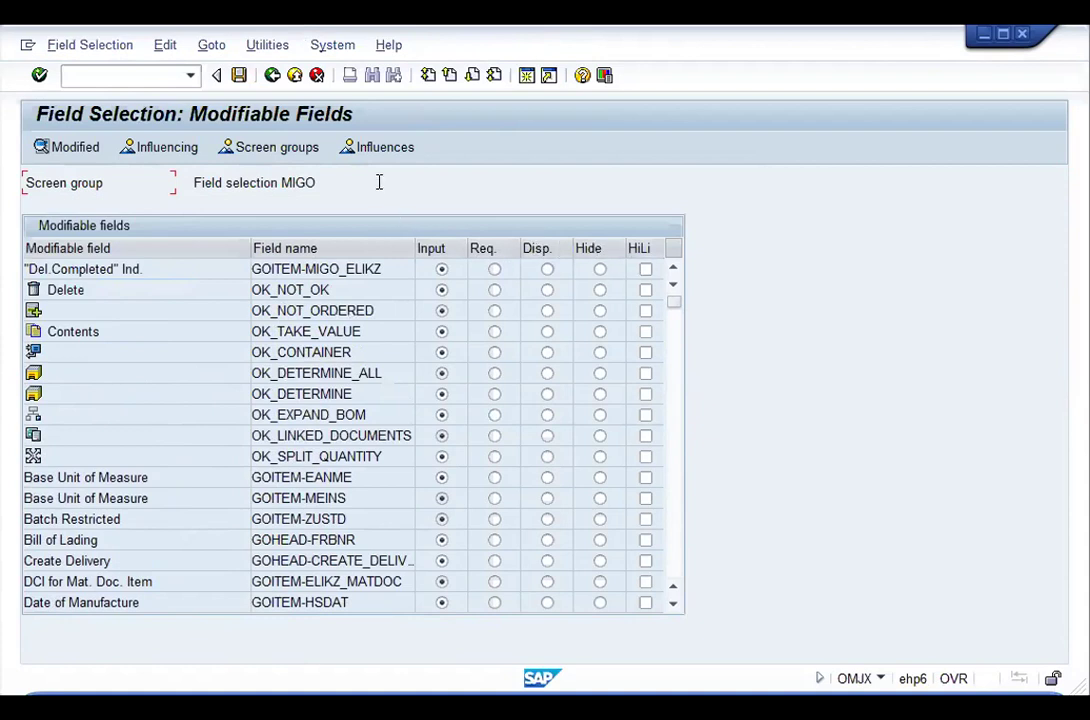
click(272, 75)
click(291, 402)
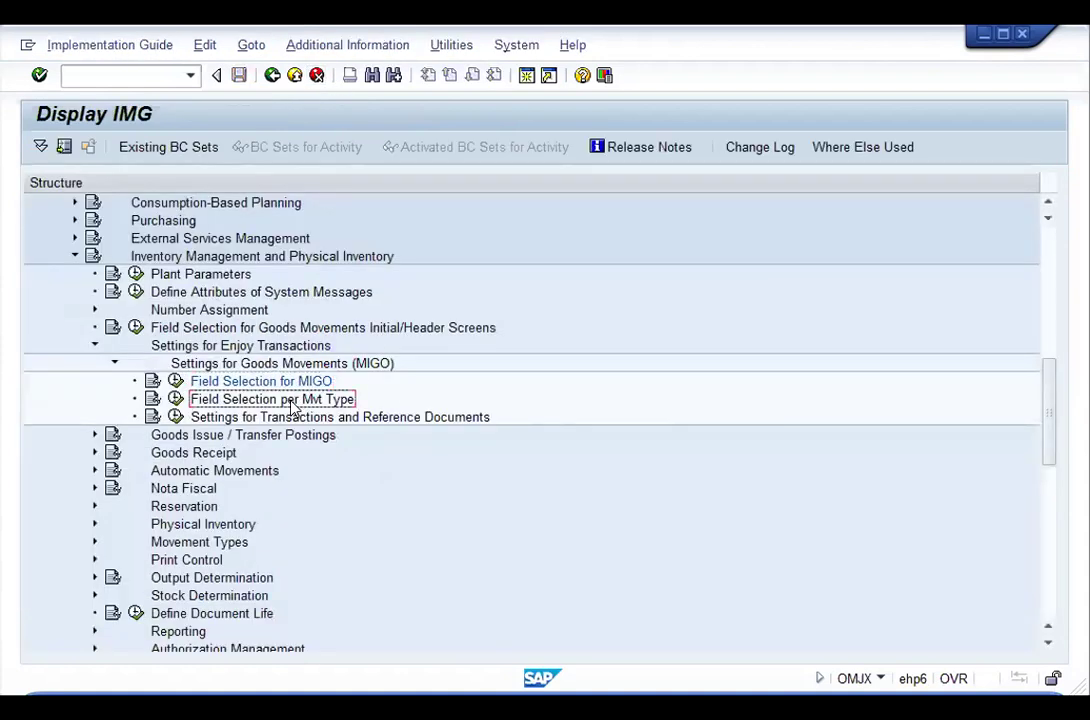
click(178, 400)
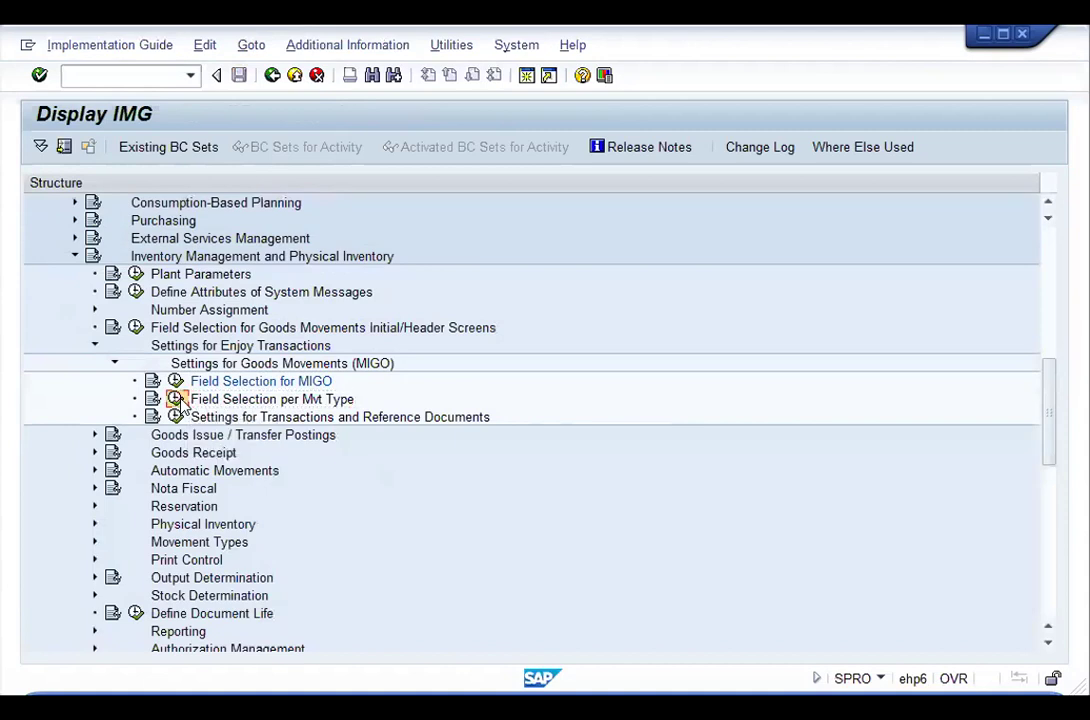
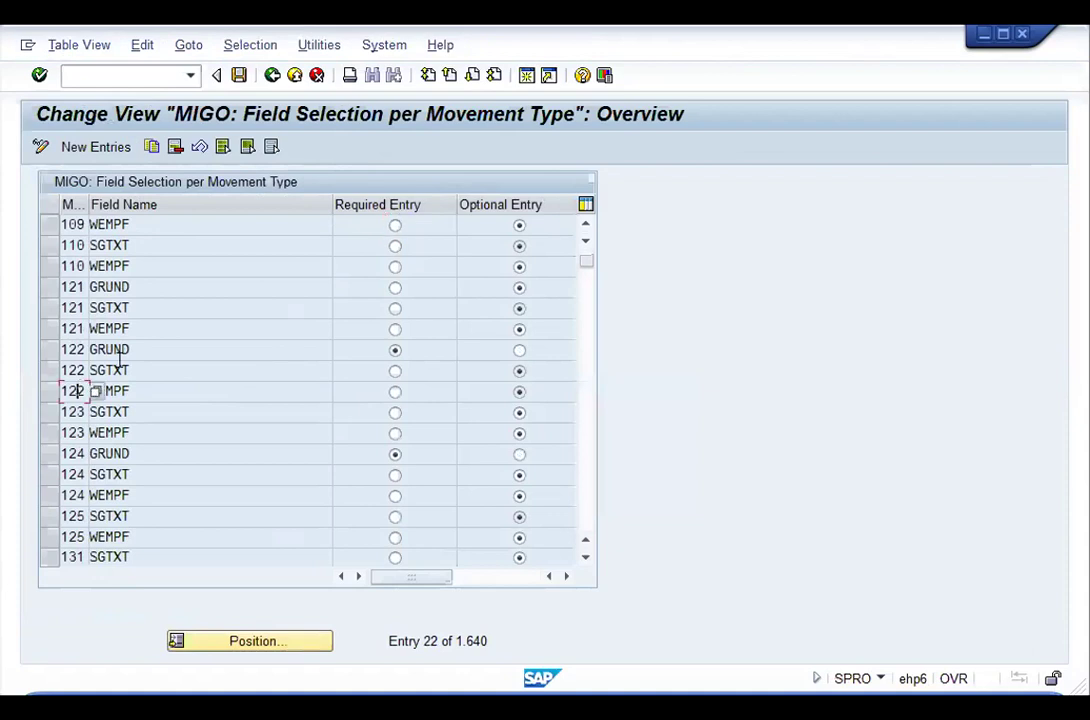
Step: Examine the GRUND field's entry setting for movement type 122, and return to the IMG structure
drag(134, 350, 62, 349)
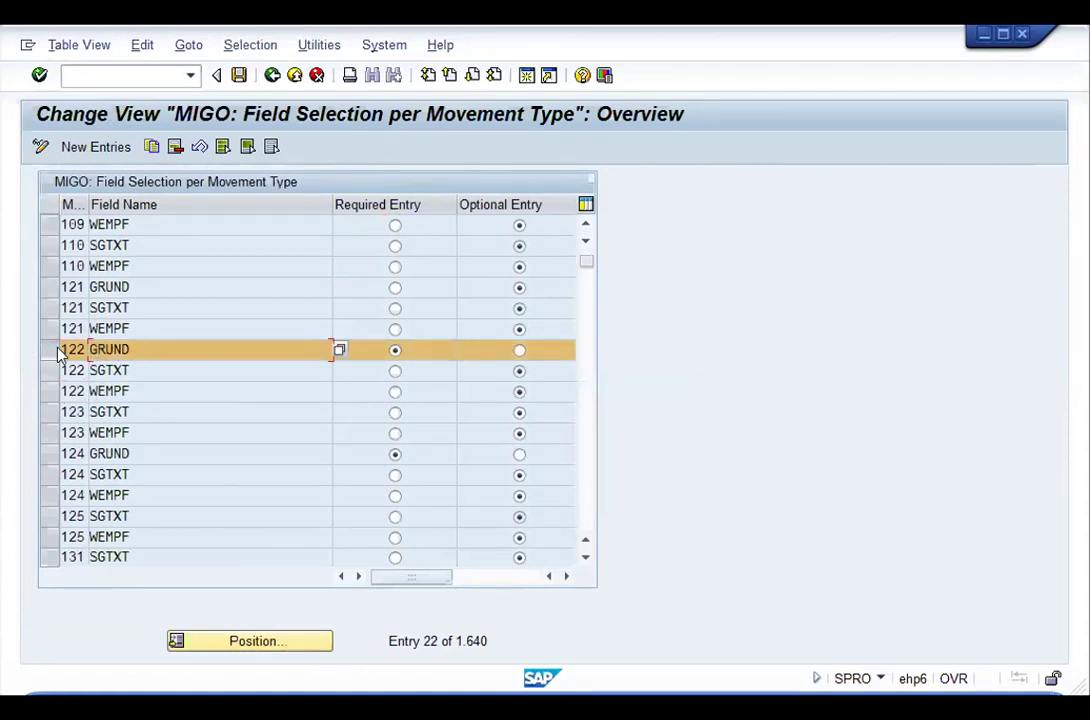
click(104, 349)
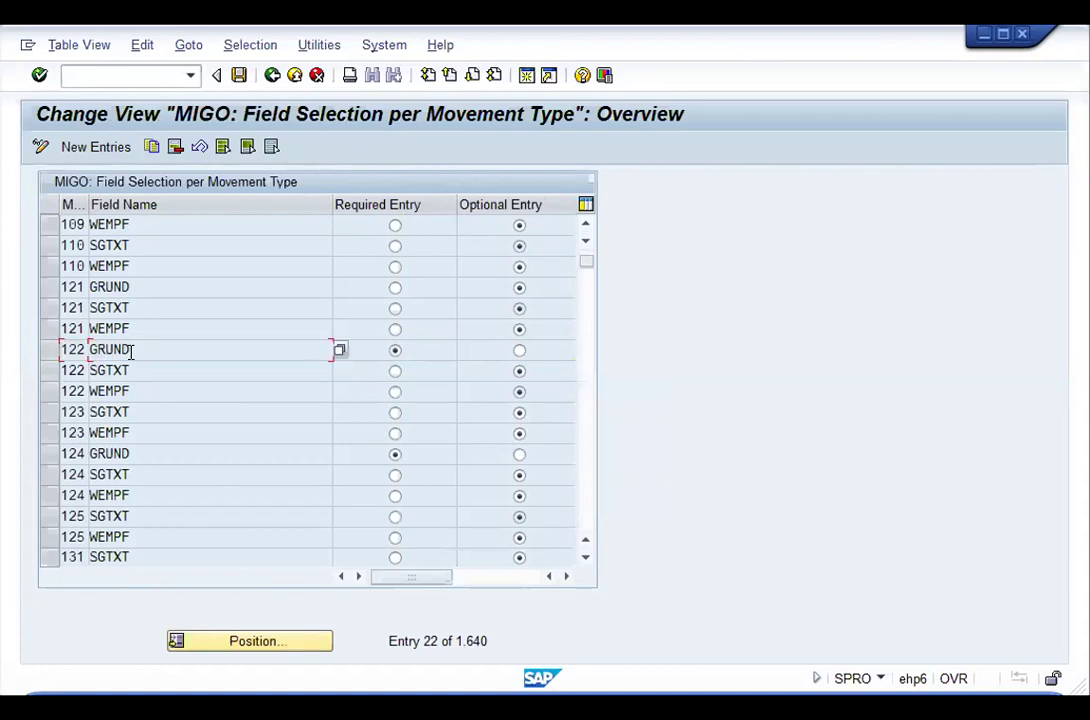
click(48, 349)
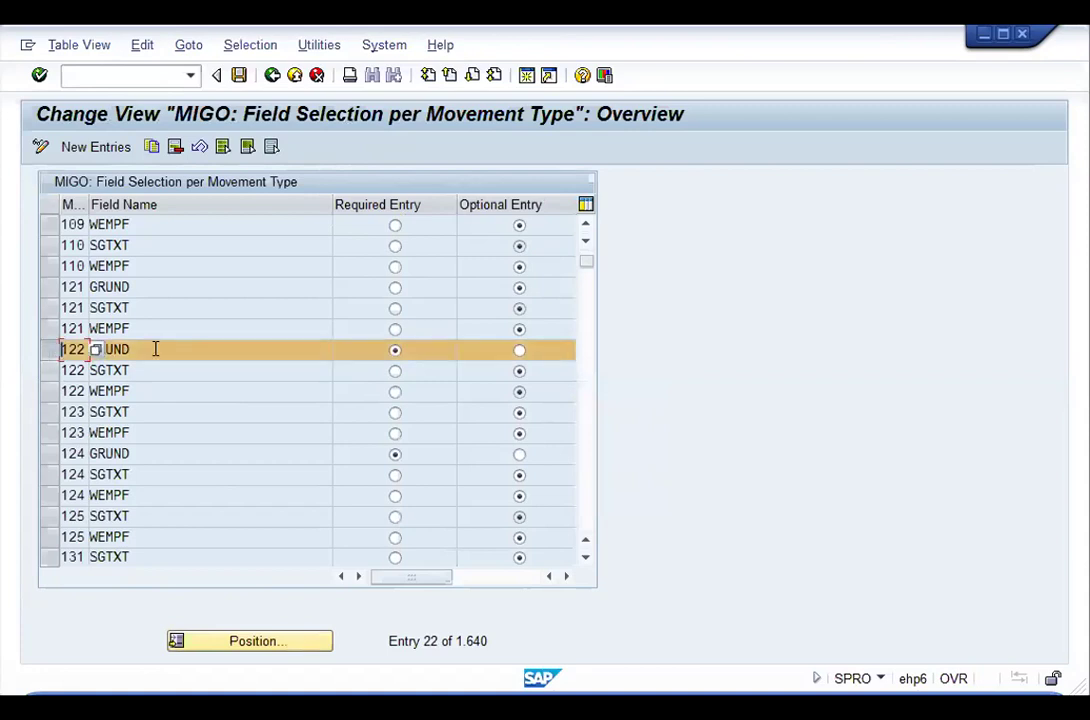
click(54, 349)
click(316, 77)
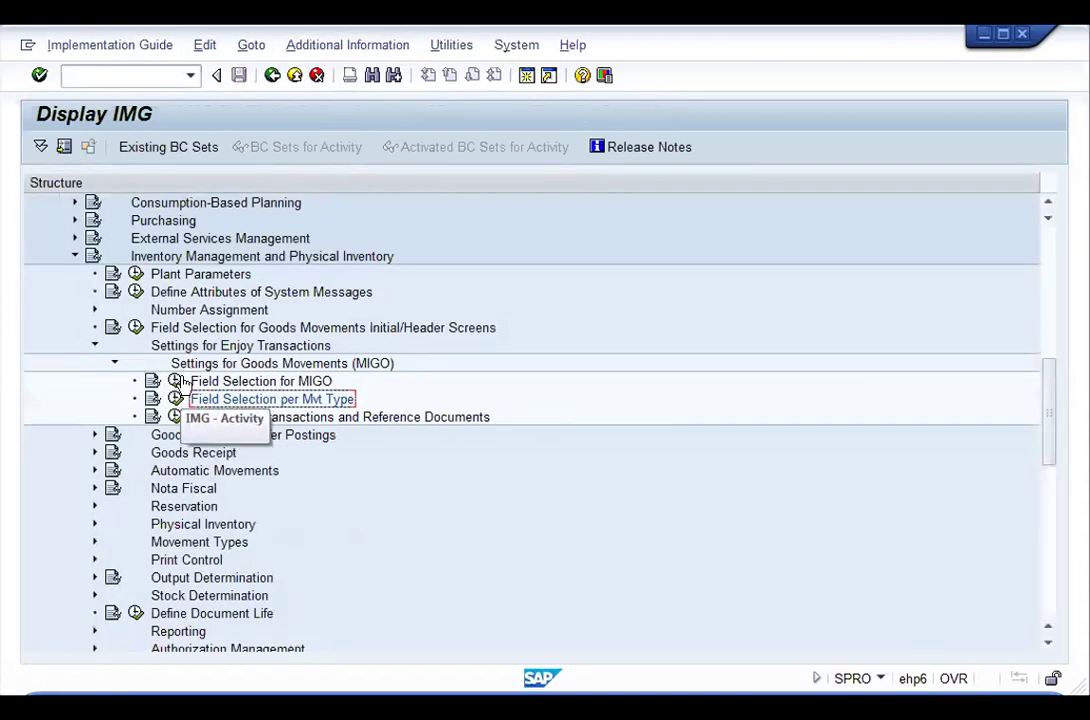
Step: Reopen Field Selection for MIGO, review the modifiable fields around Plant and Quantity, and return to the IMG structure
click(175, 380)
scroll(172, 410, down, 14)
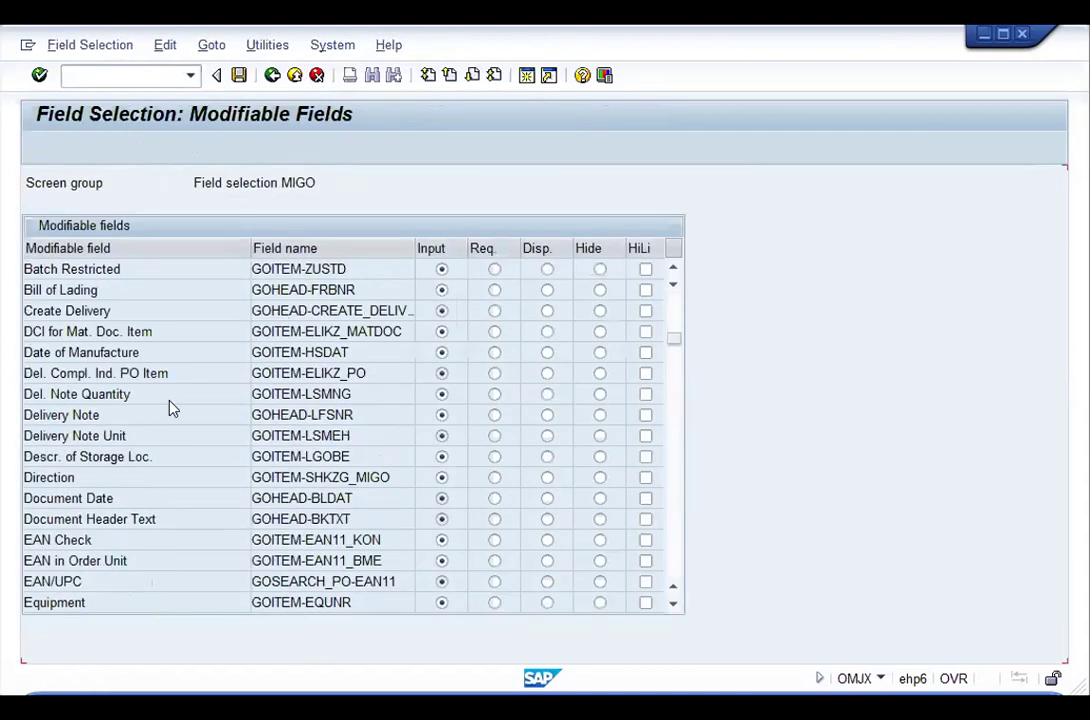
scroll(172, 410, down, 3)
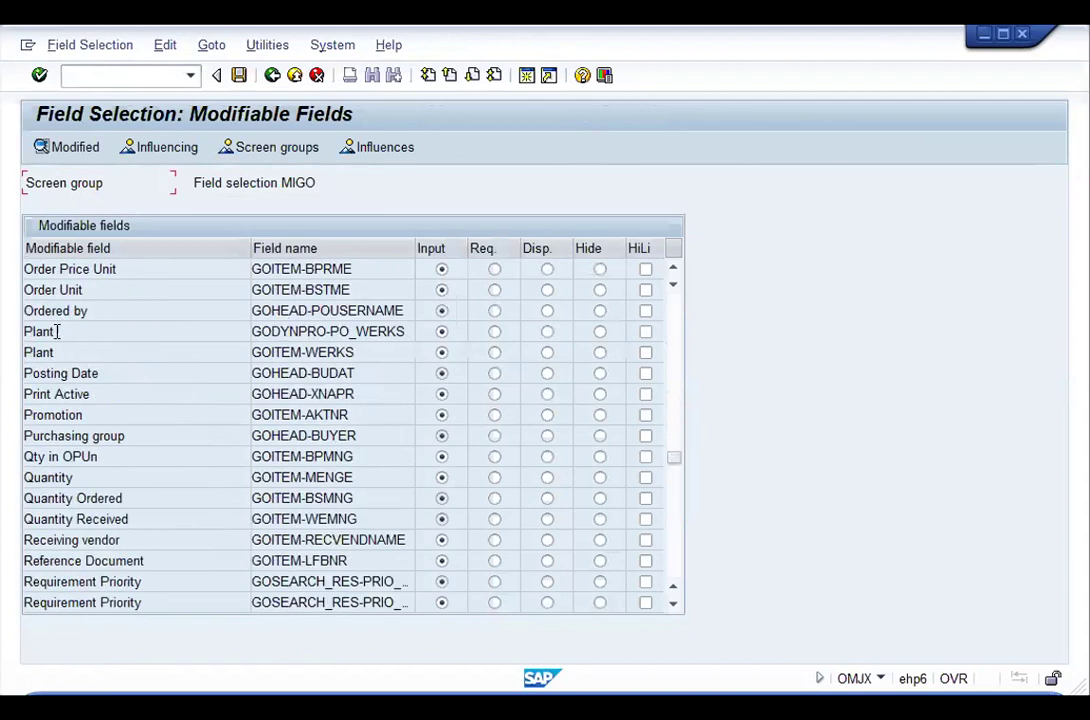
scroll(44, 410, down, 2)
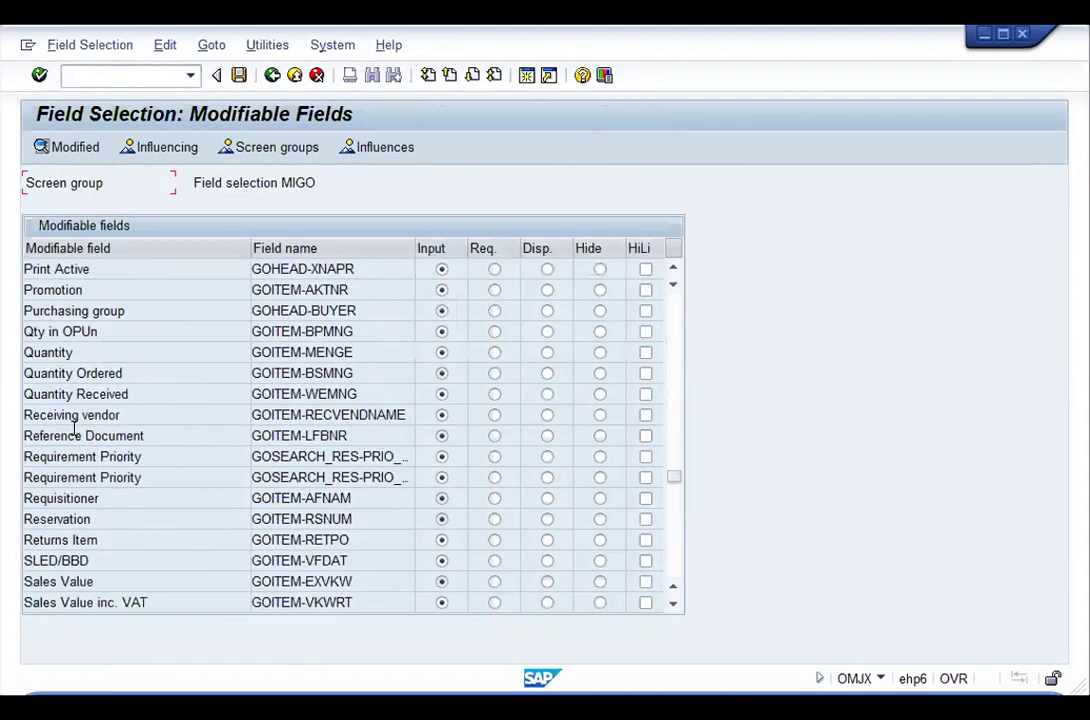
scroll(158, 426, up, 3)
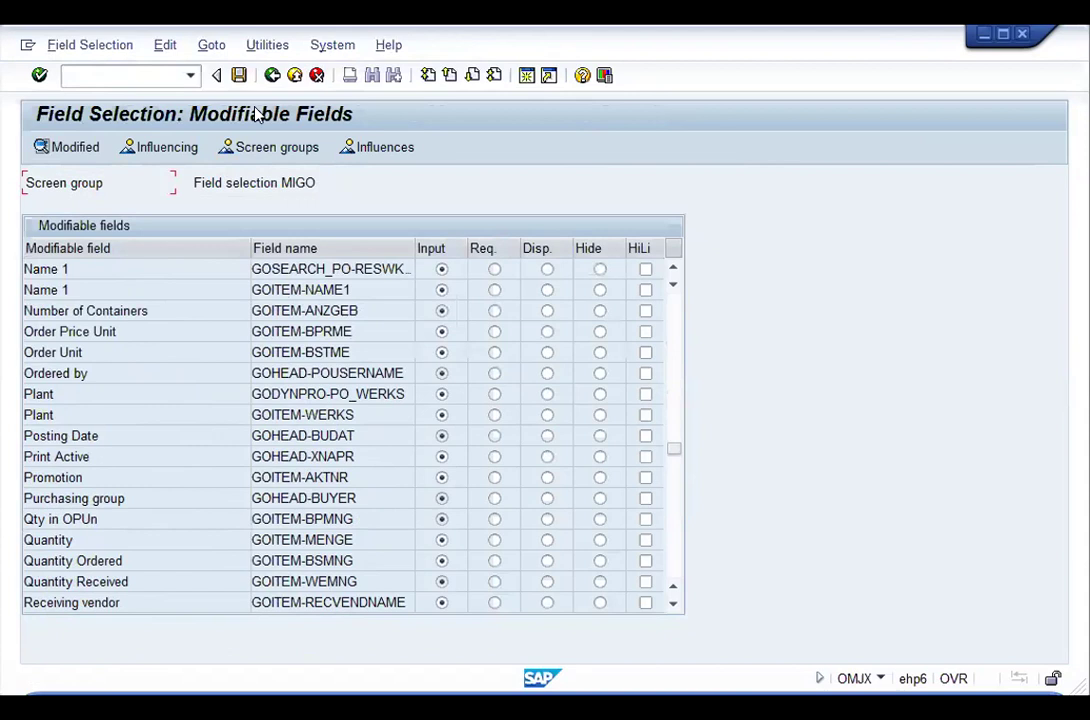
click(272, 75)
Step: In Field Selection per Mvt Type, find the KOSTL entry for movement type 201 and check its meaning in the field name value help
click(175, 399)
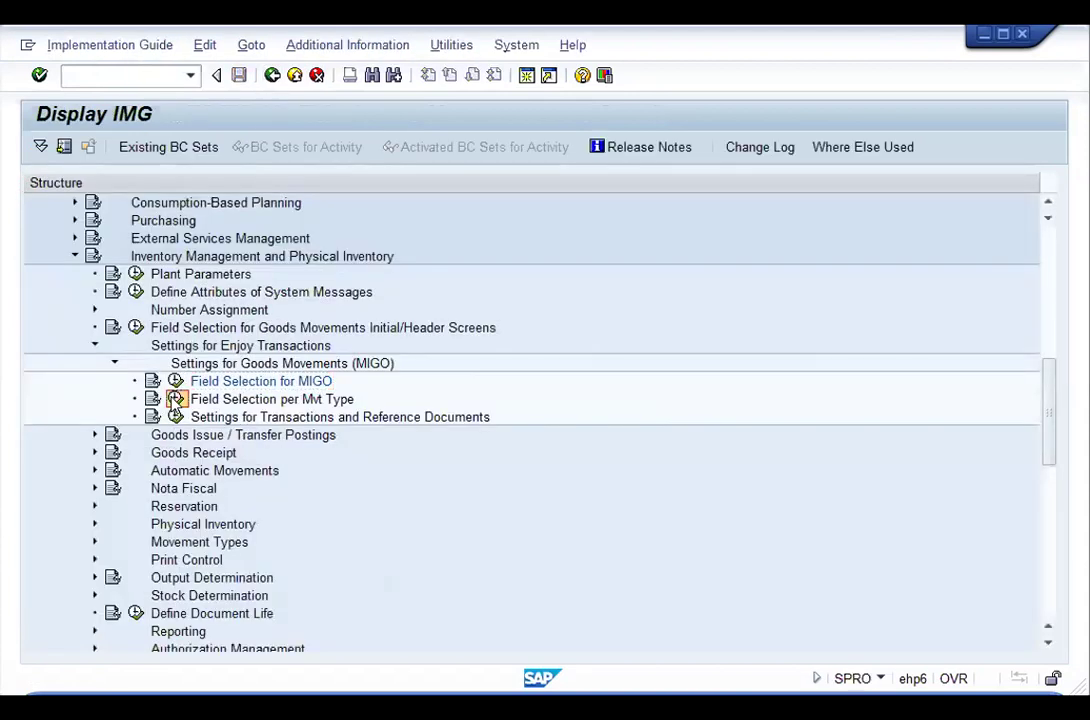
scroll(168, 414, down, 13)
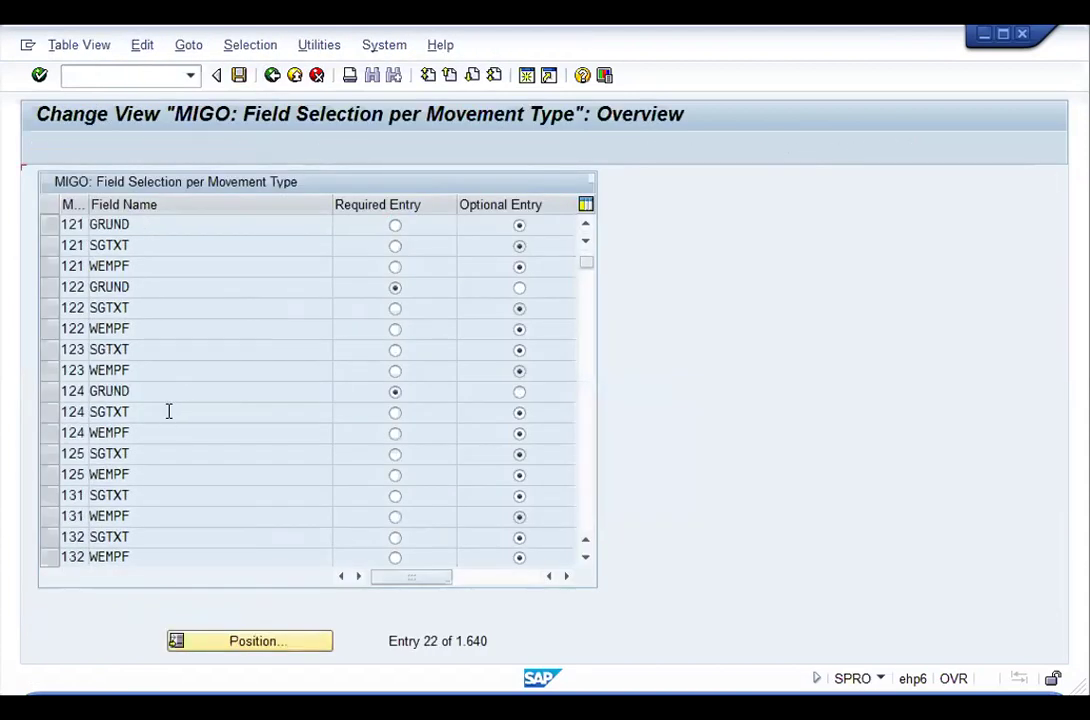
scroll(172, 411, down, 6)
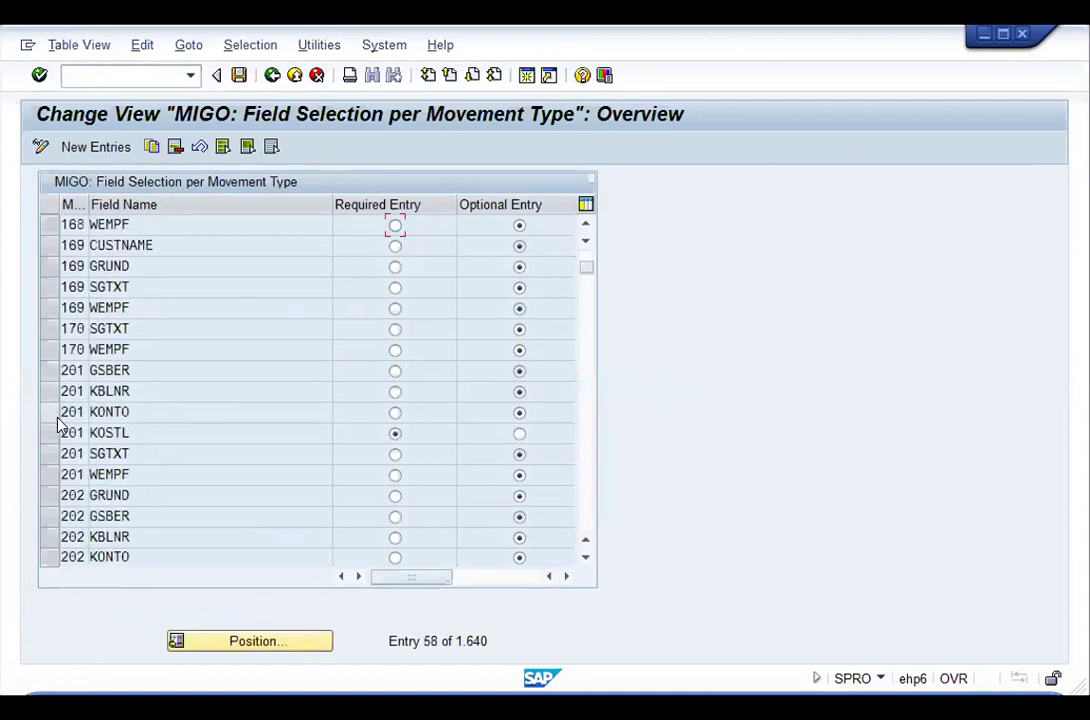
click(54, 431)
click(58, 433)
click(272, 433)
click(125, 416)
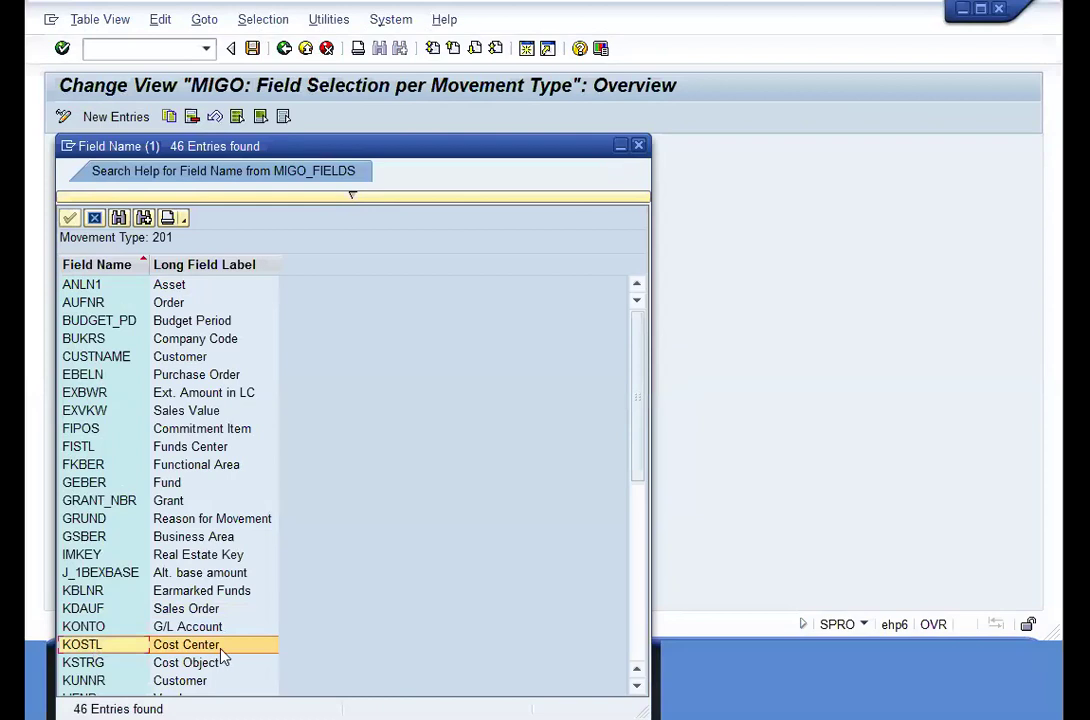
click(120, 264)
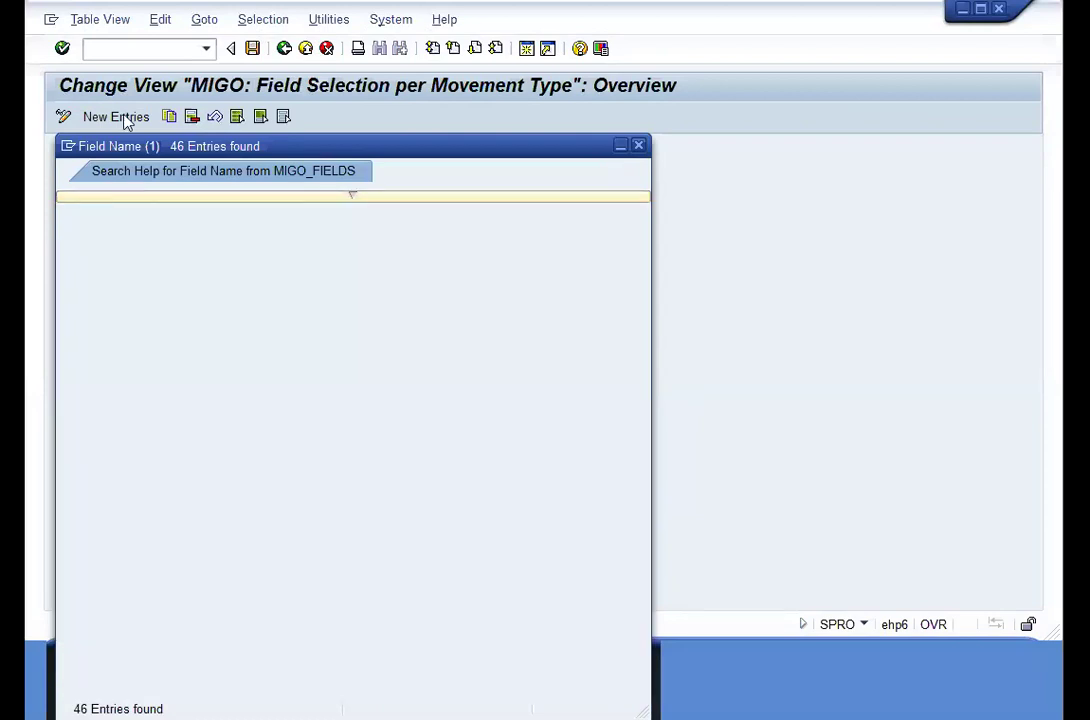
key(Escape)
Step: Draft a new entry for movement type 101 with field GRUND as a required entry, and discard it without saving
scroll(292, 304, up, 4)
scroll(265, 290, up, 15)
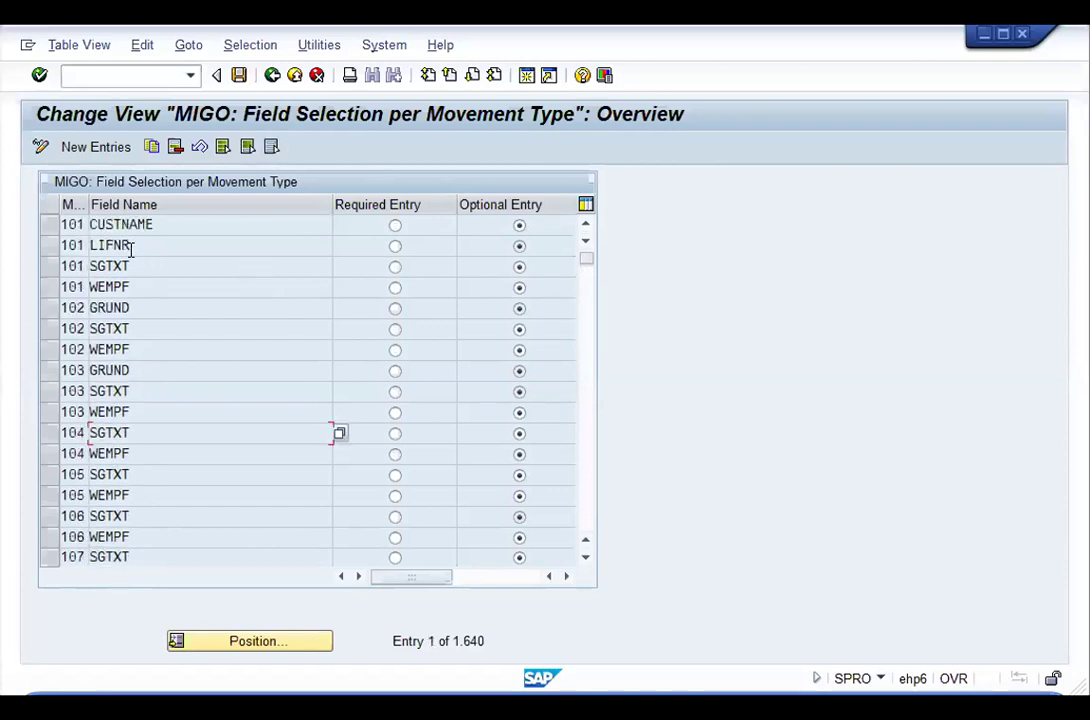
click(74, 150)
text(1)
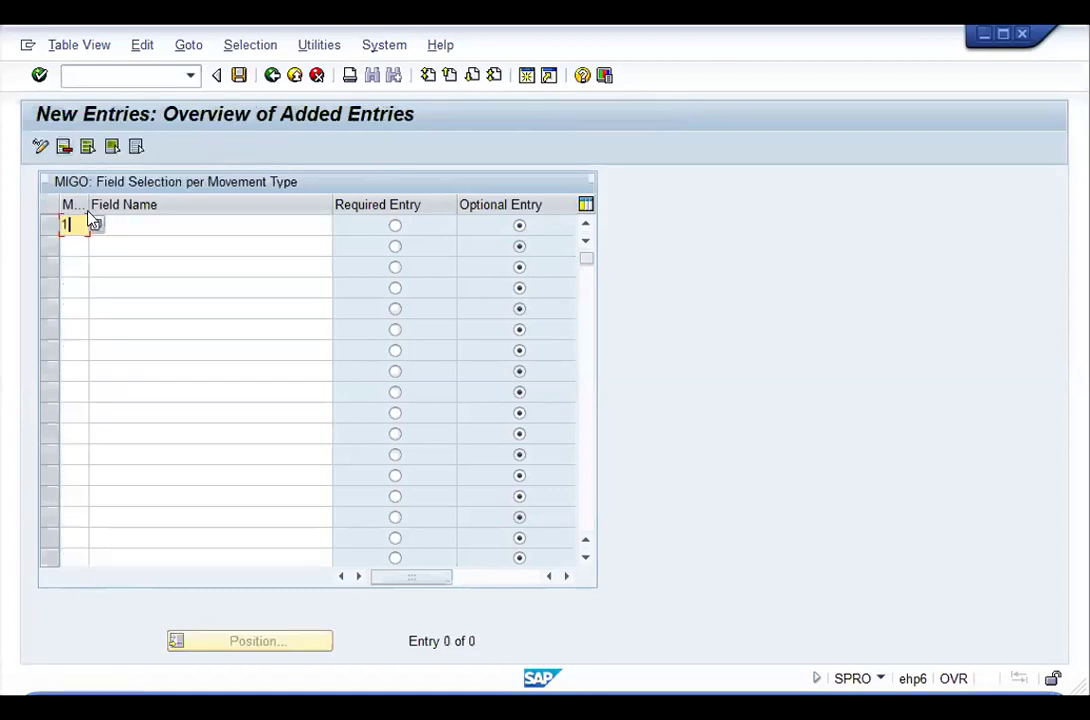
text(01)
key(Tab)
text(grun)
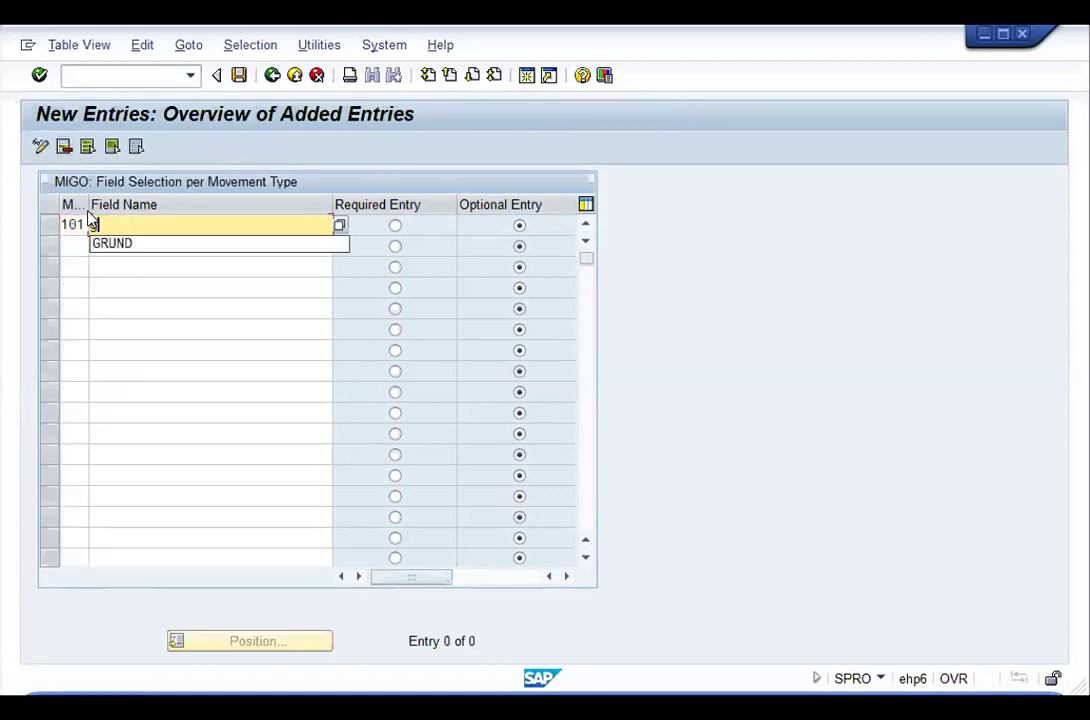
key(BackSpace)
key(BackSpace)
key(BackSpace)
key(BackSpace)
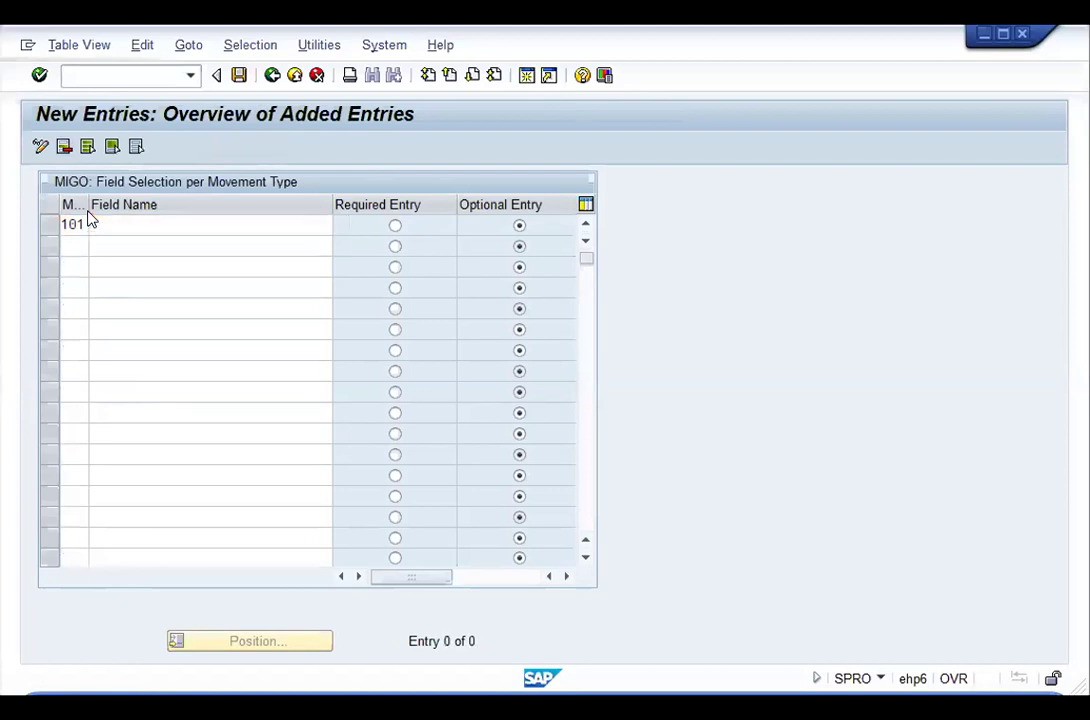
key(F4)
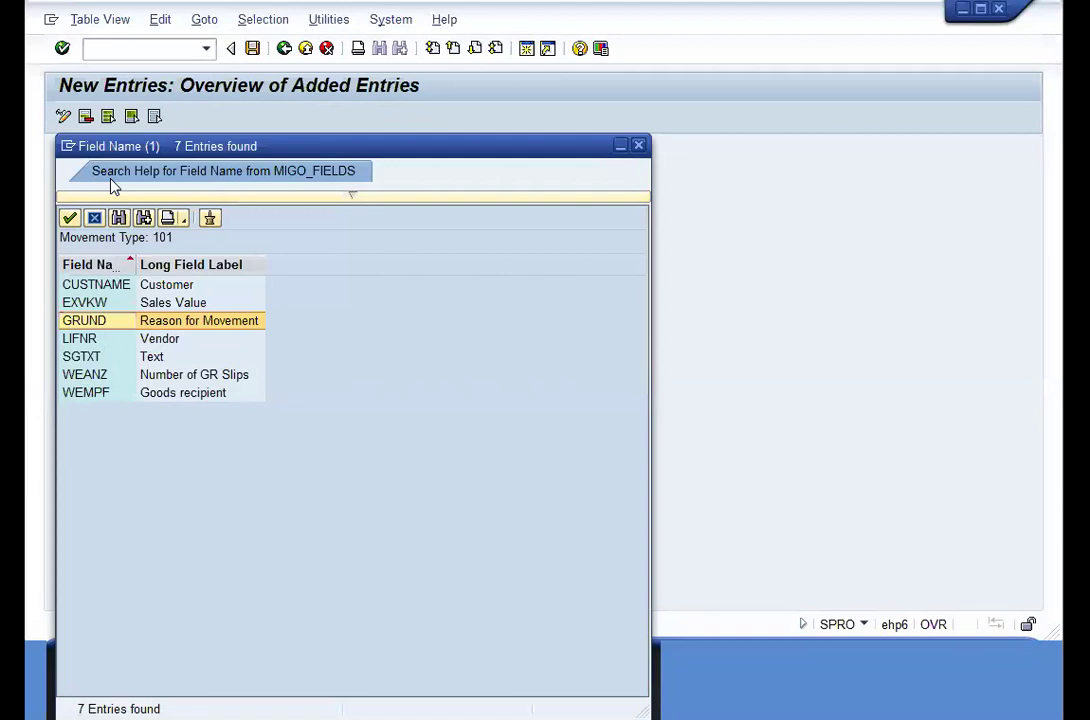
key(Return)
key(space)
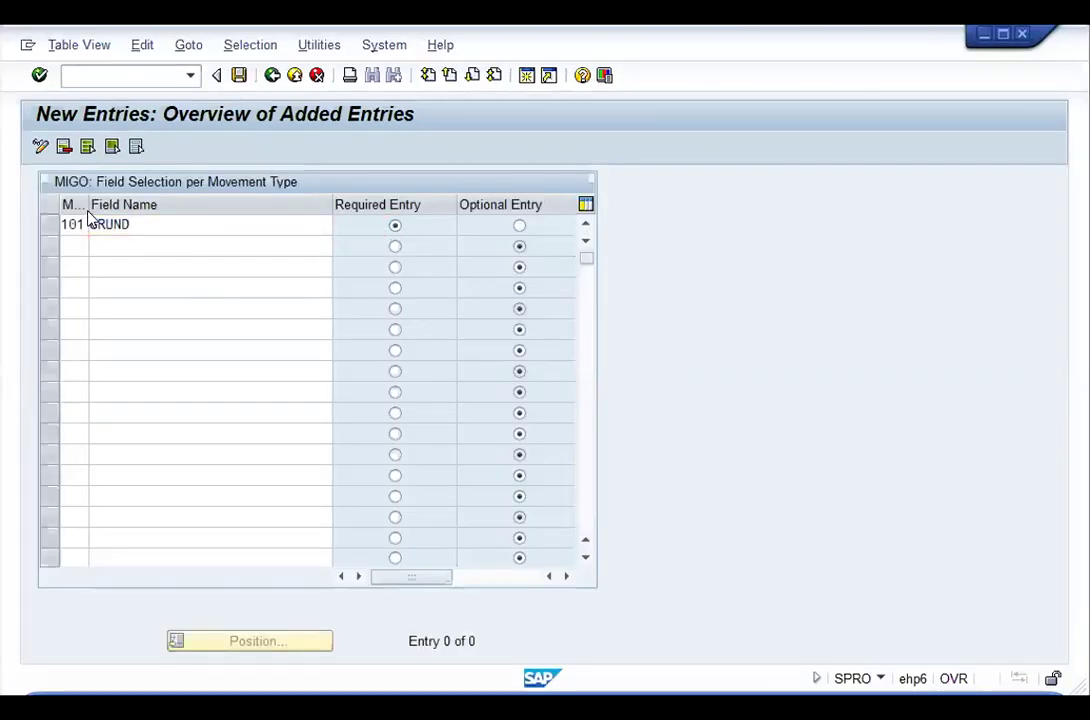
key(F12)
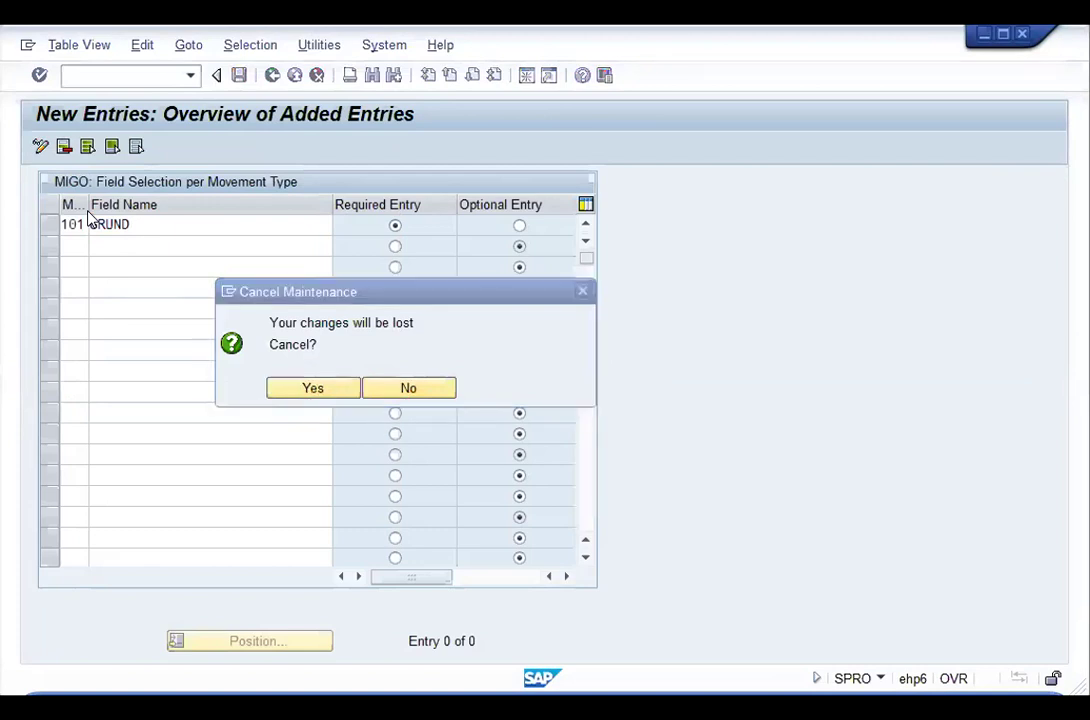
key(Return)
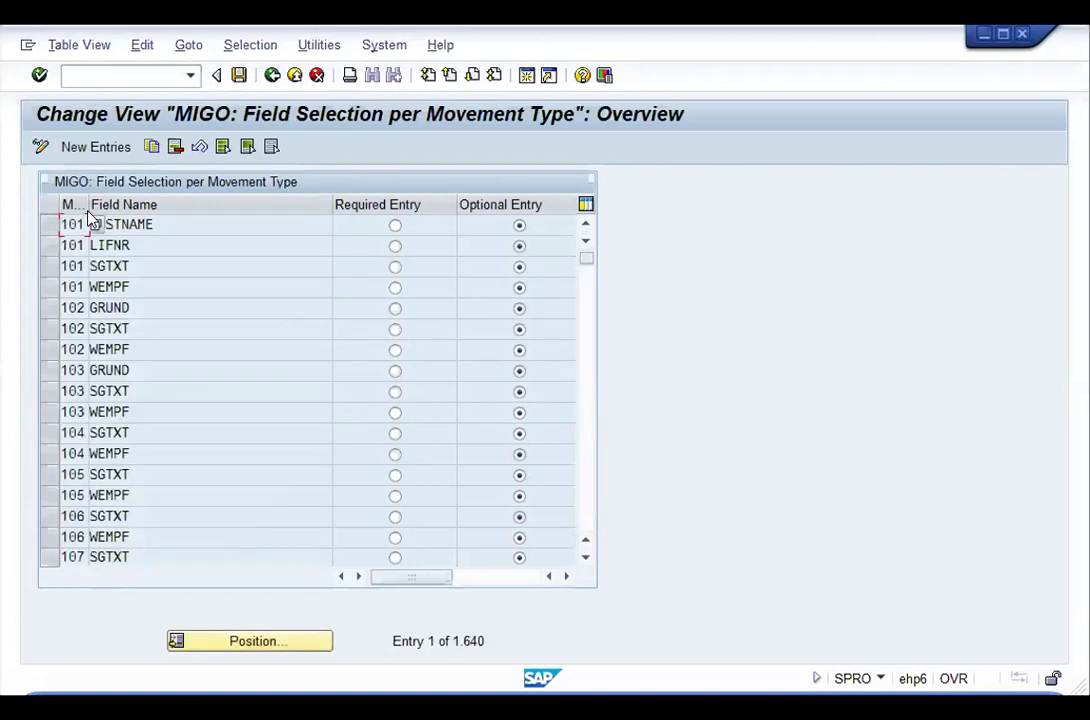
Step: Leave the field selection per movement type and start the goods movement transaction with /nmigo
scroll(88, 218, down, 2)
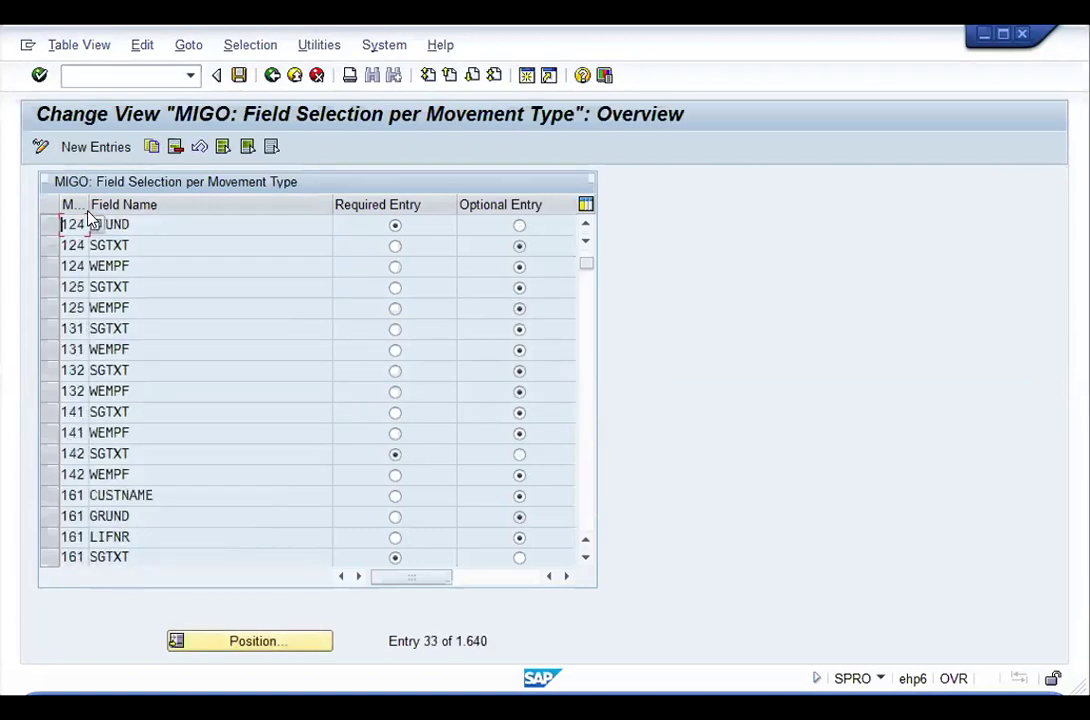
key(F3)
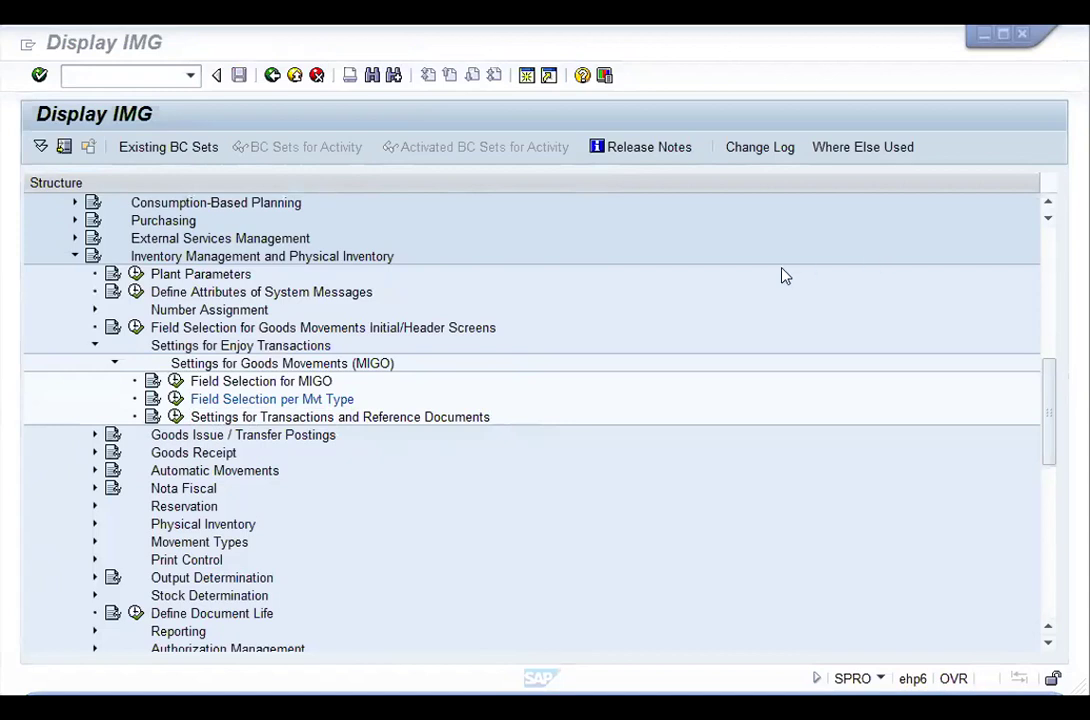
click(148, 77)
text(/nmigo)
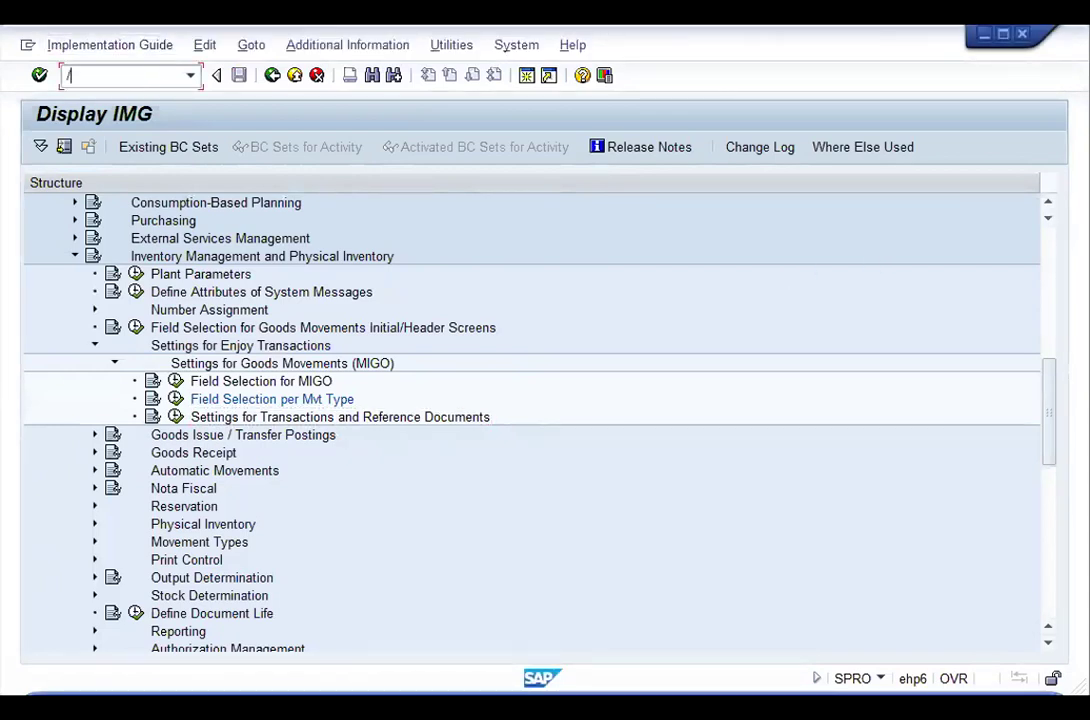
key(Return)
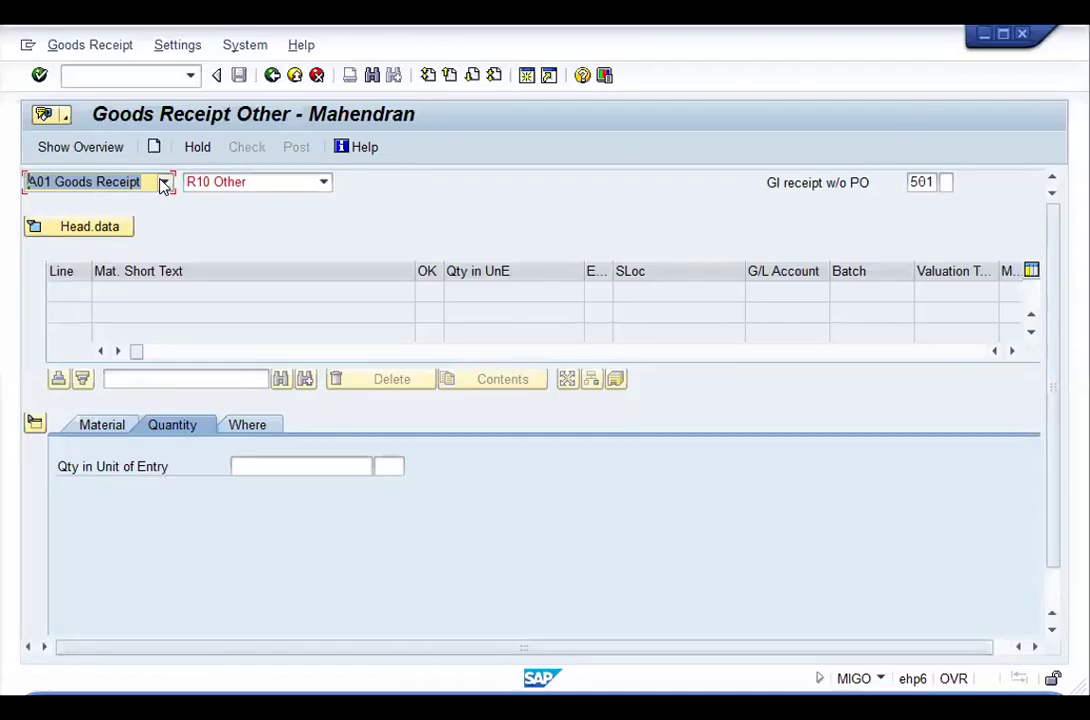
Step: Examine the list of available actions in the MIGO transaction, from Goods Receipt to Place in Storage
click(163, 183)
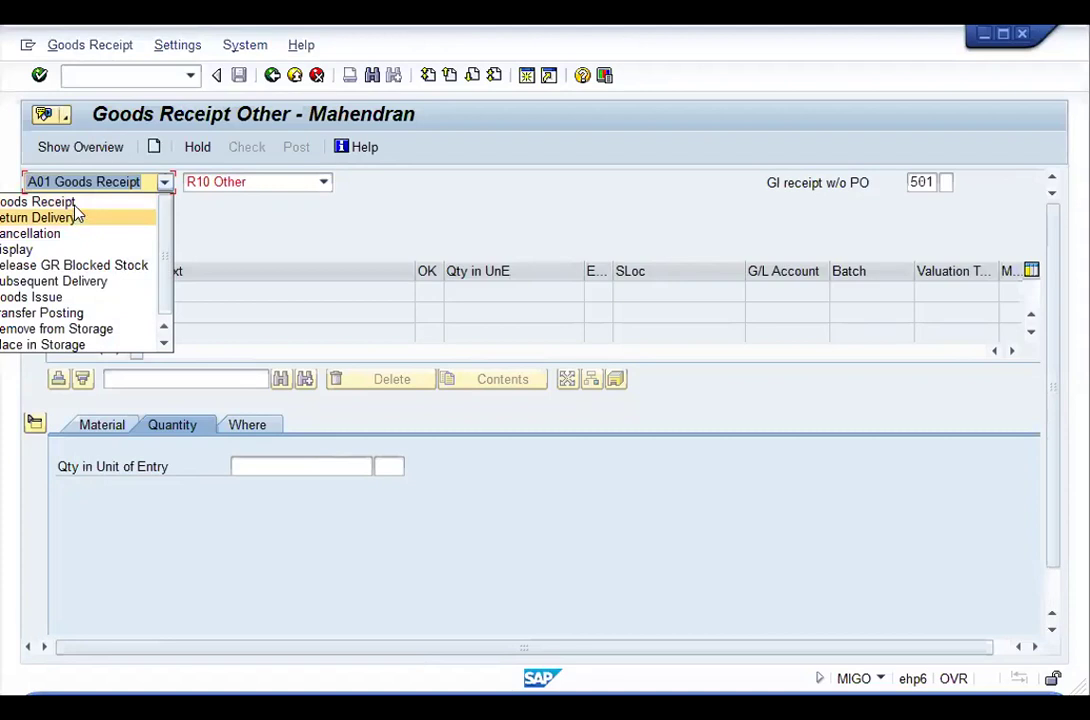
click(397, 227)
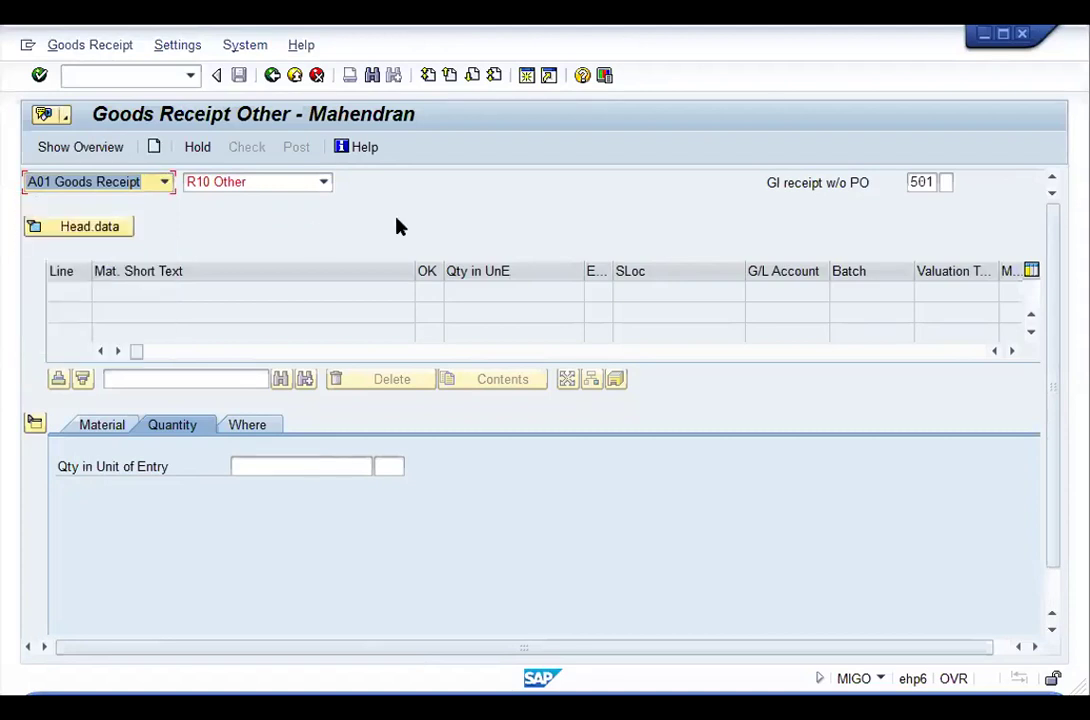
click(165, 185)
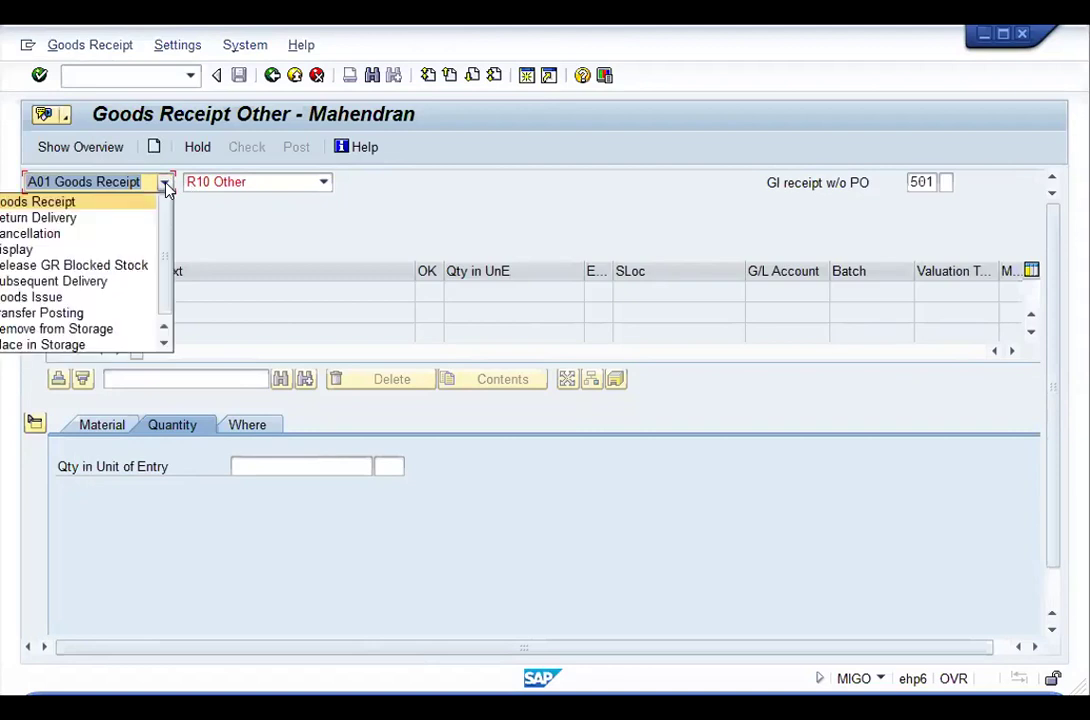
click(329, 262)
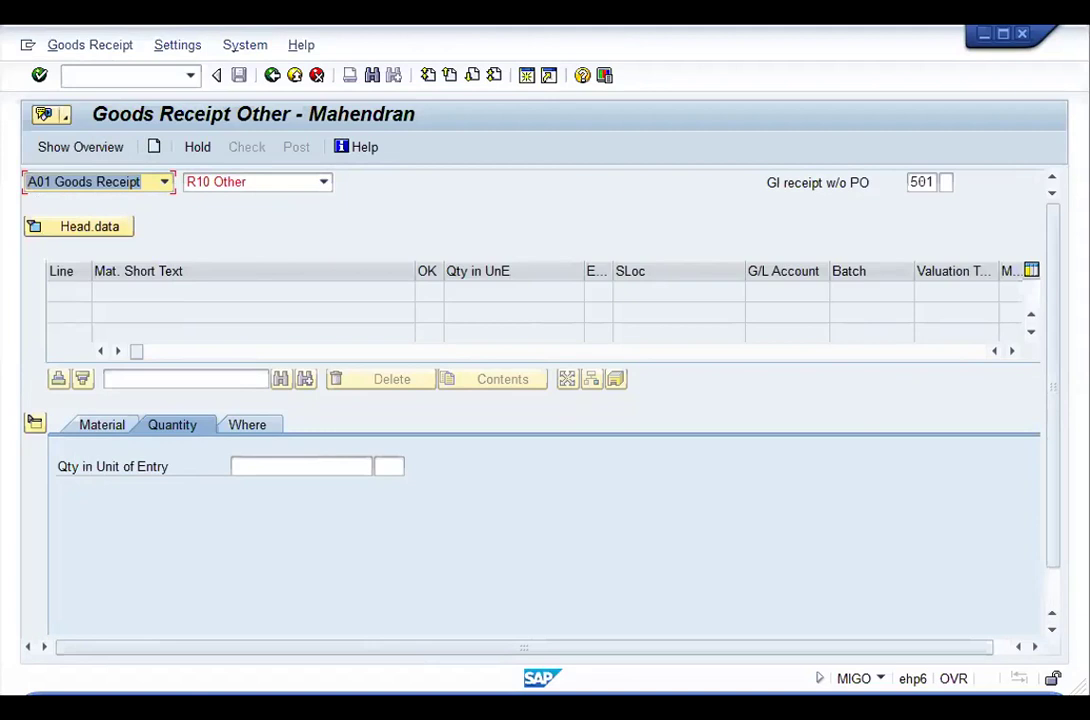
click(164, 182)
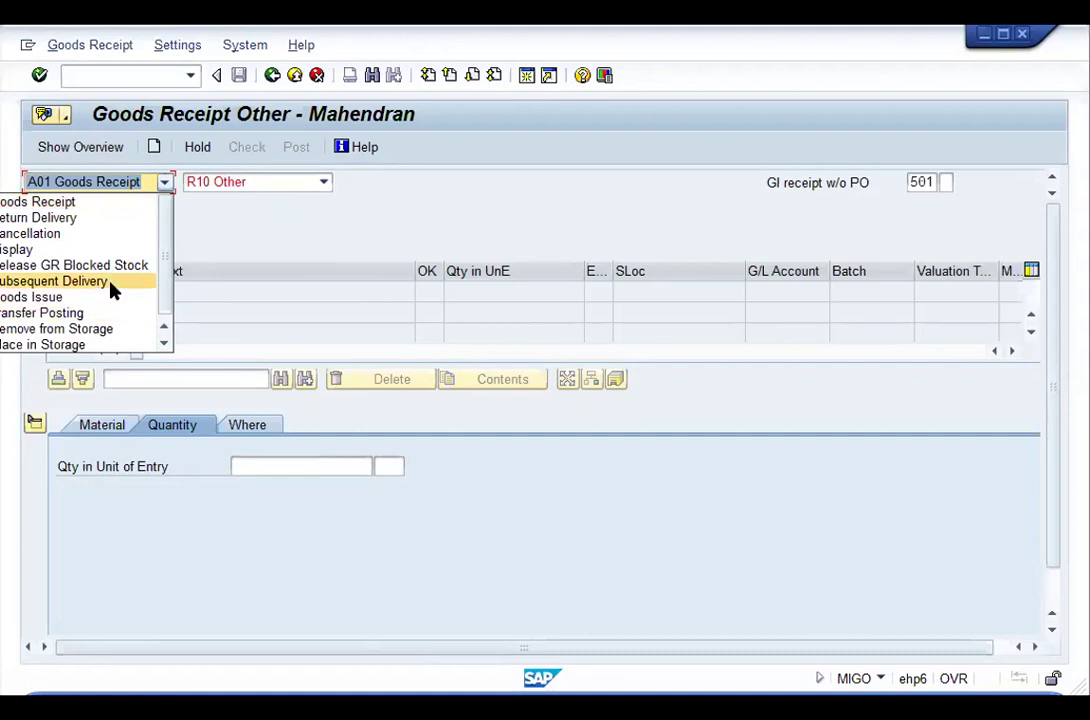
click(380, 240)
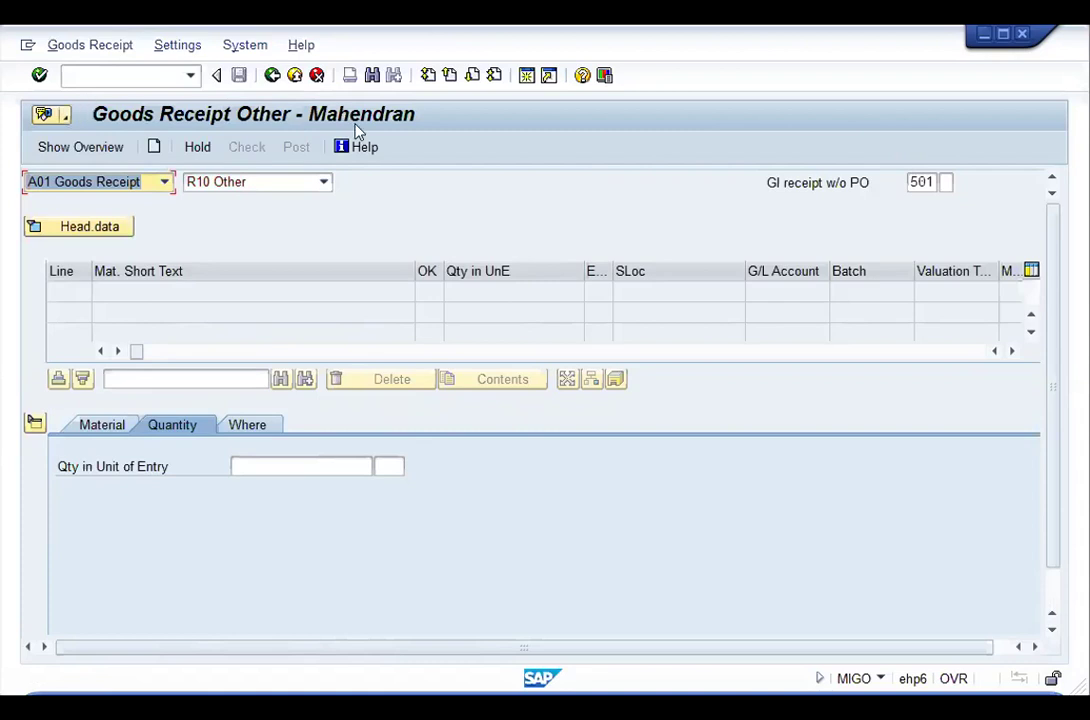
click(164, 181)
key(Escape)
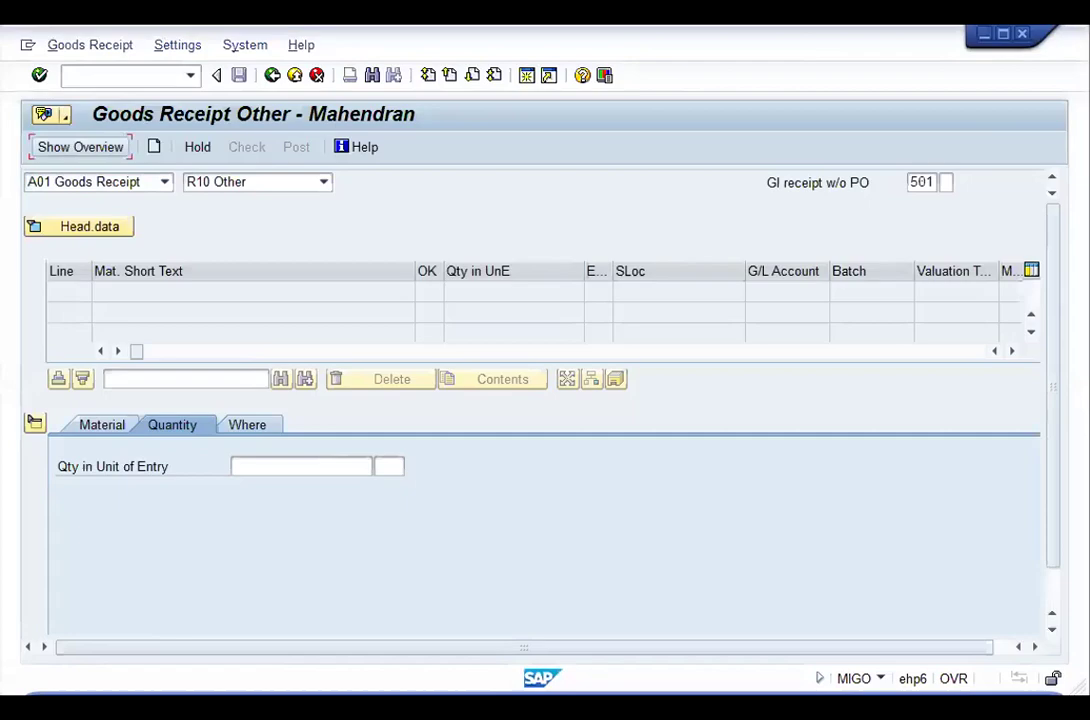
Step: Return to the IMG structure and open Settings for Transactions and Reference Documents
key(alt+Tab)
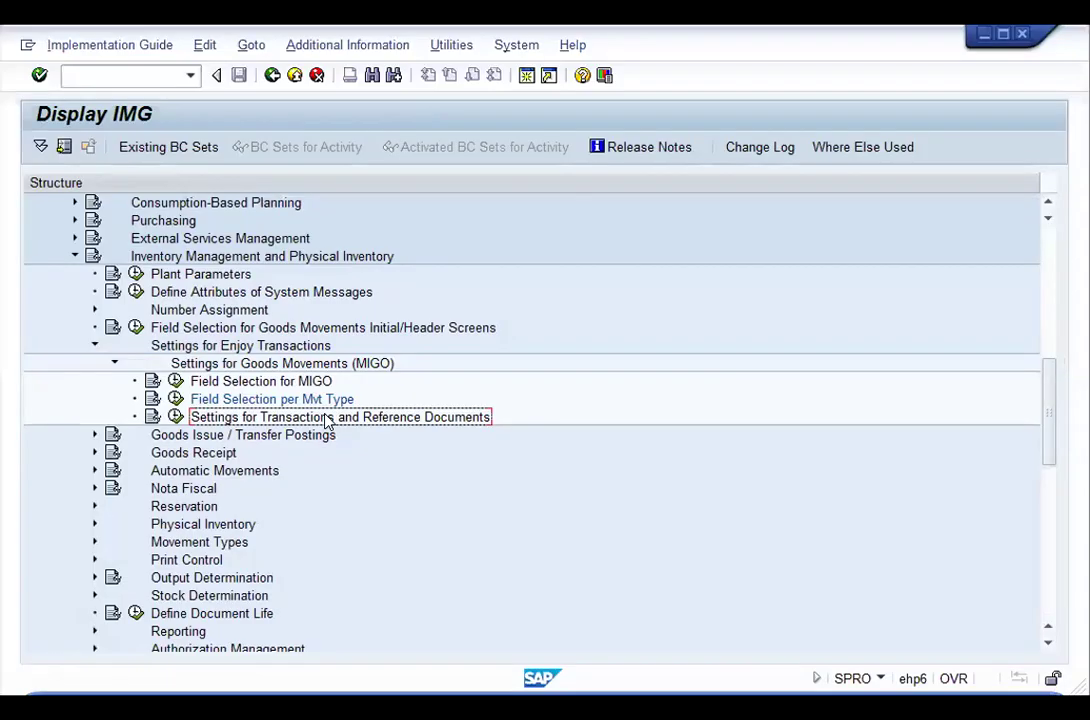
click(176, 417)
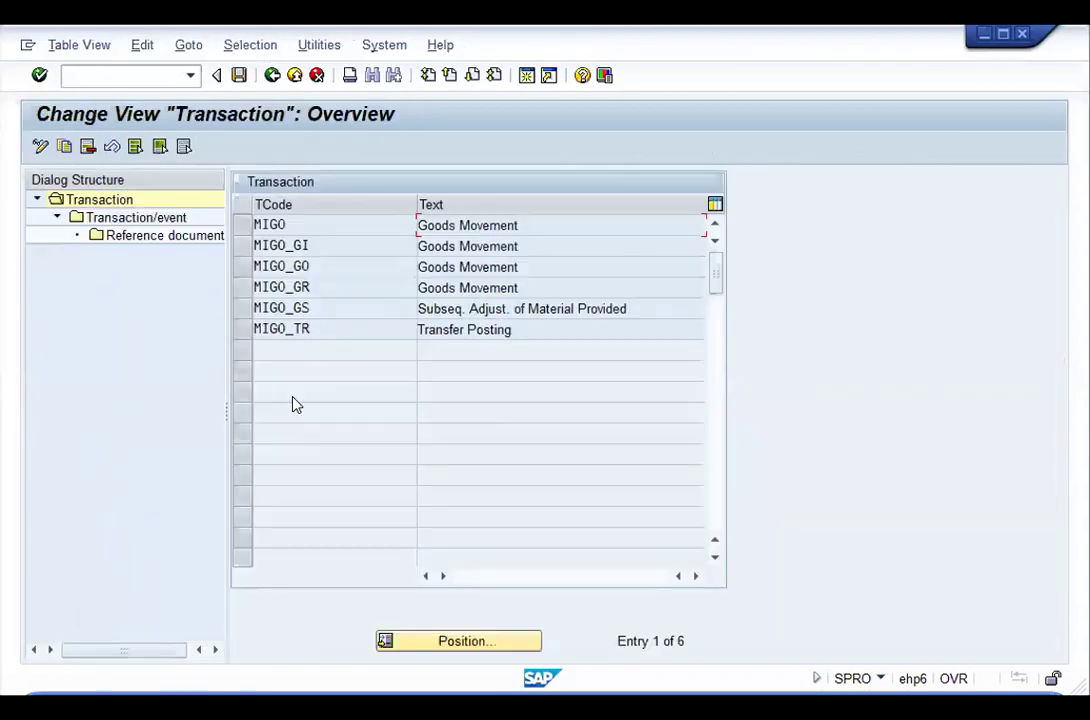
Step: Examine the MIGO transaction codes in the Transaction view, from MIGO_GI to MIGO_TR
click(308, 246)
click(312, 267)
click(314, 286)
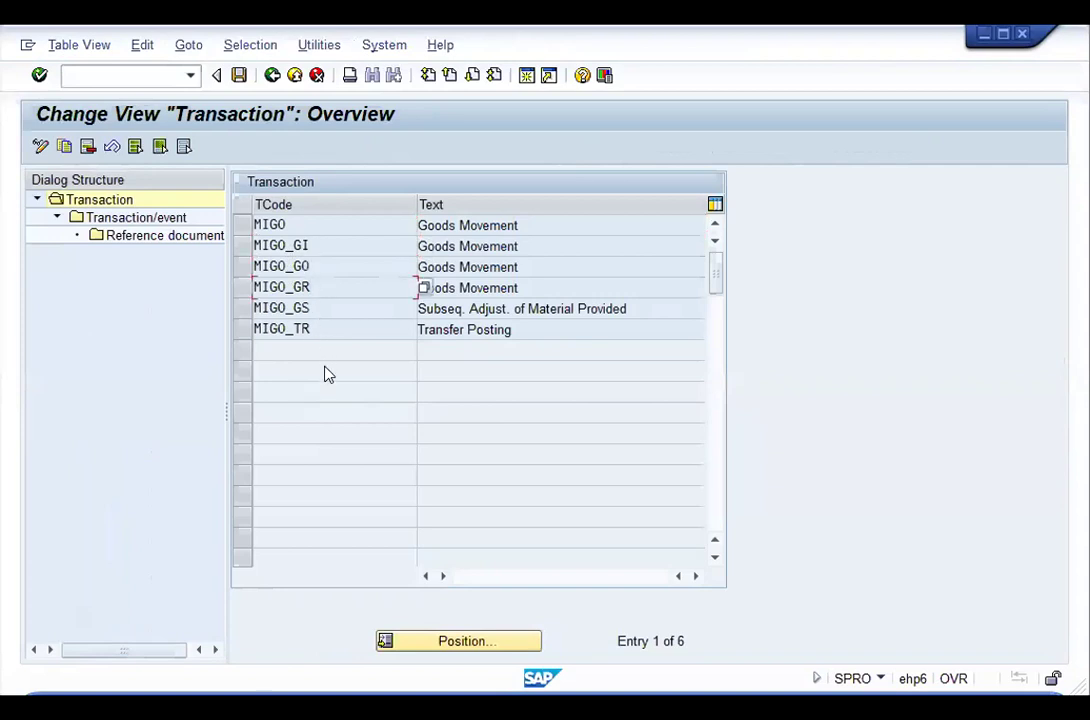
click(311, 244)
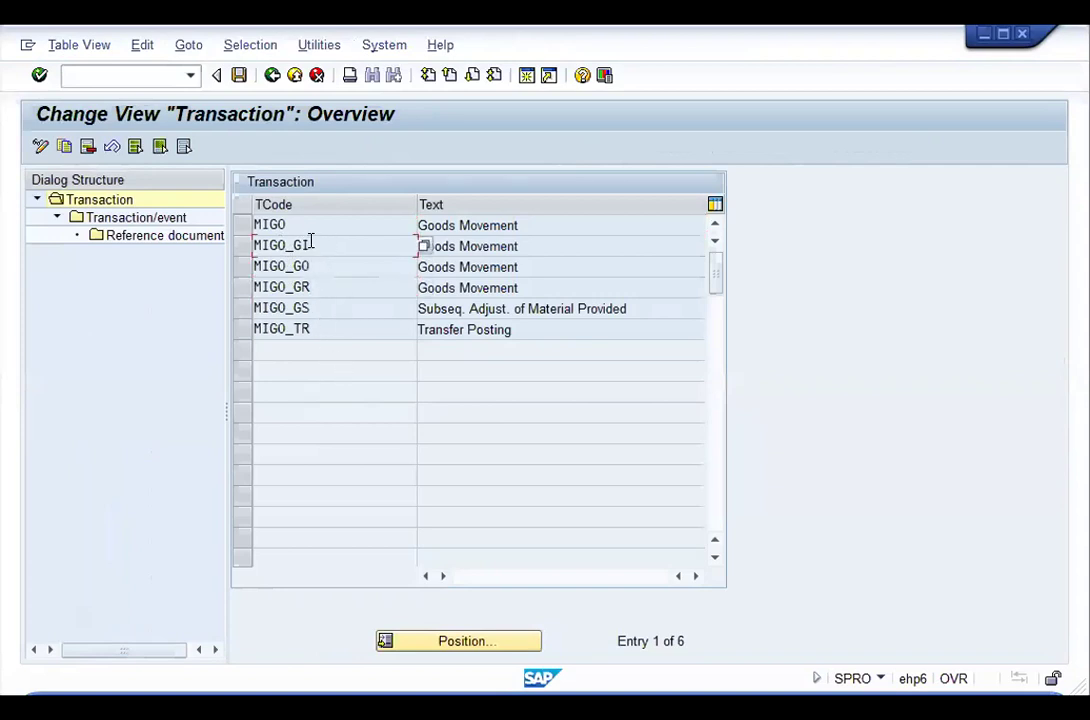
drag(278, 245, 347, 262)
click(352, 267)
click(409, 287)
click(299, 309)
click(288, 328)
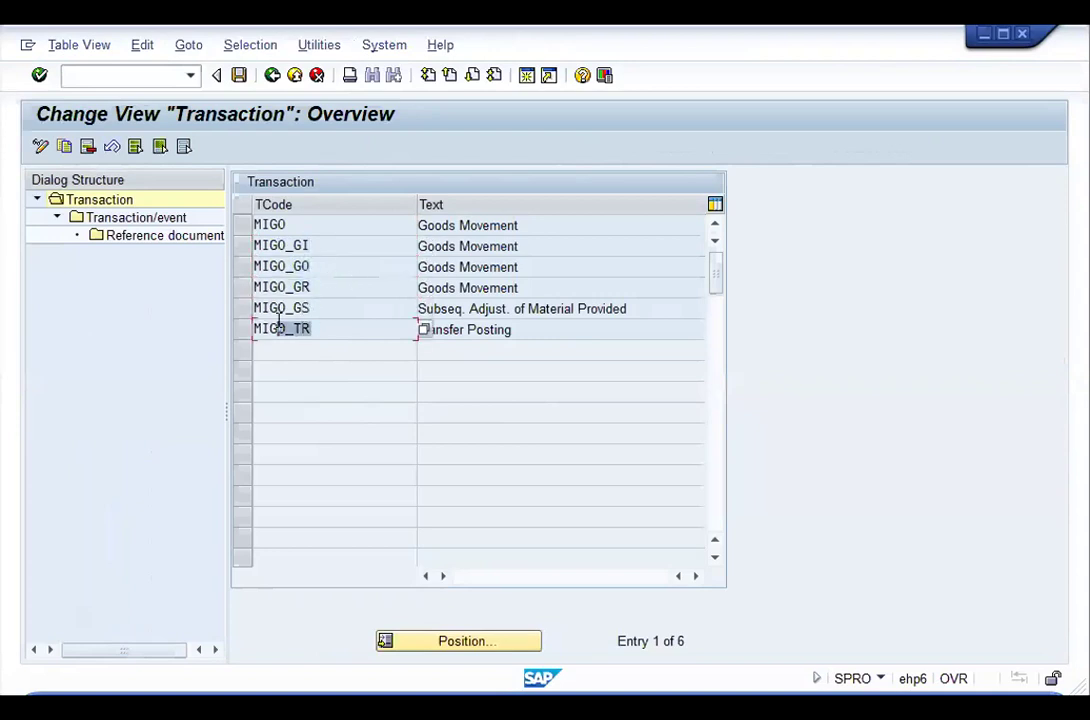
click(324, 246)
click(323, 267)
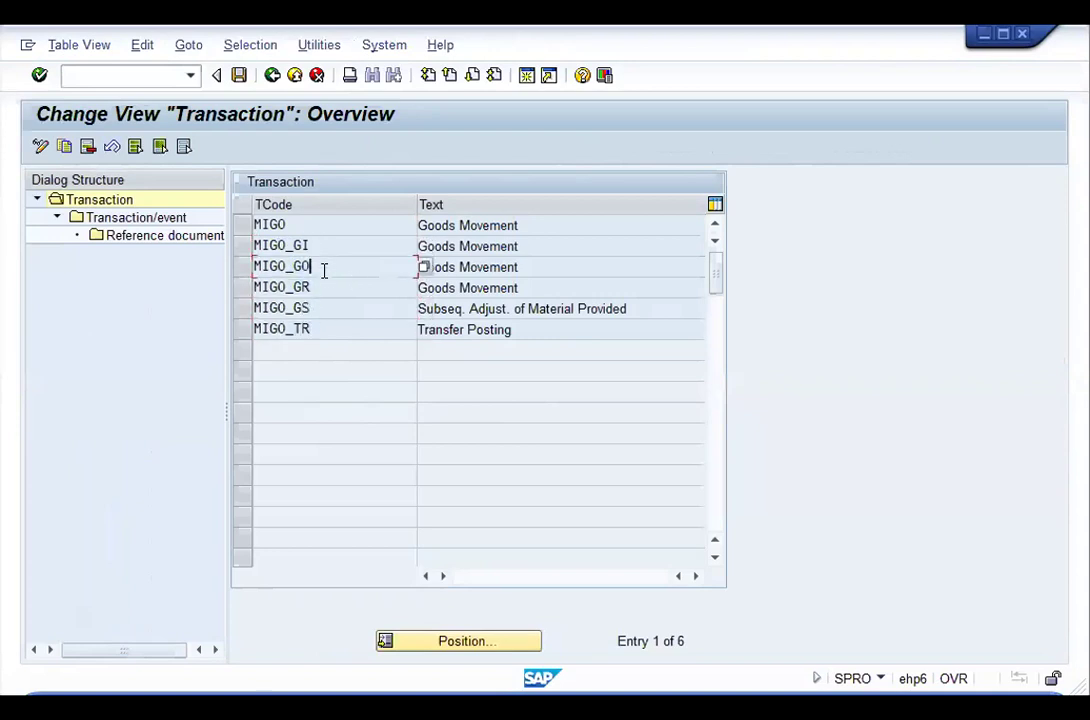
click(320, 287)
click(321, 328)
click(328, 308)
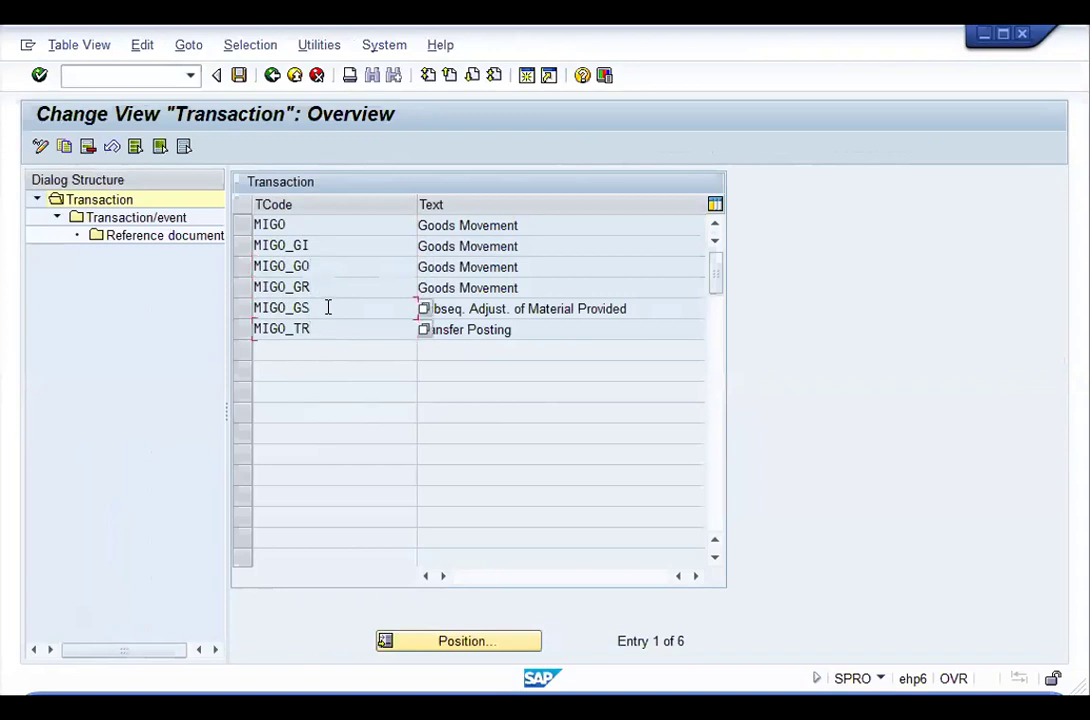
Step: For transaction MIGO_GR, deactivate the events A02 Return Delivery and A03 Cancellation, and save with the proposed customizing request
click(241, 290)
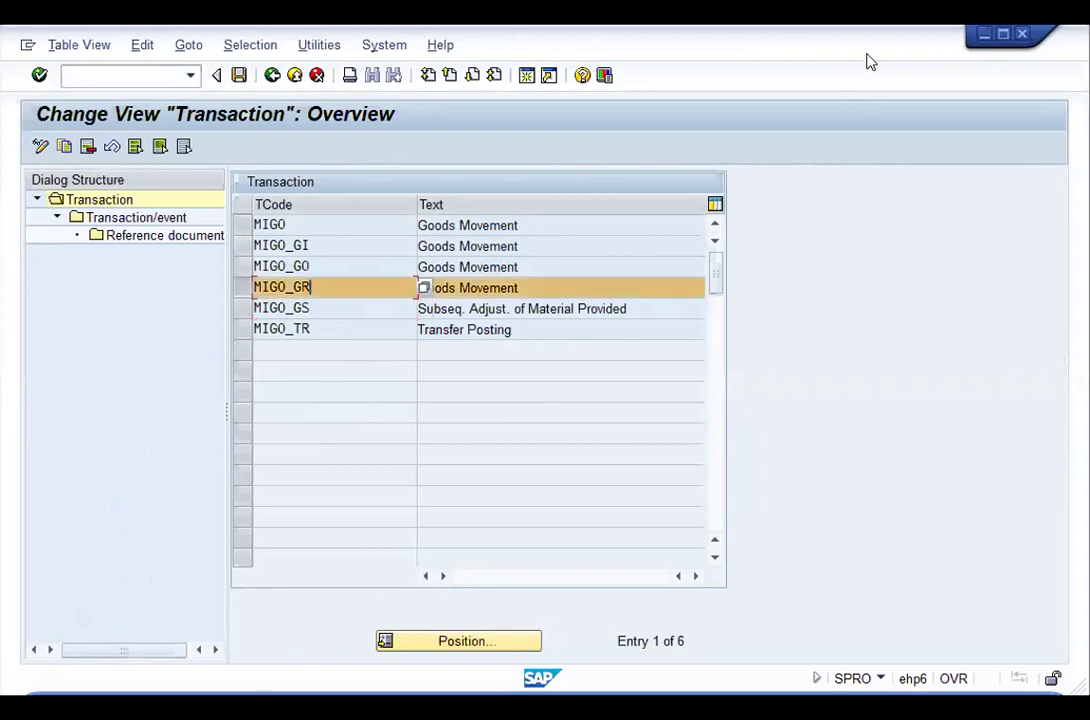
click(152, 220)
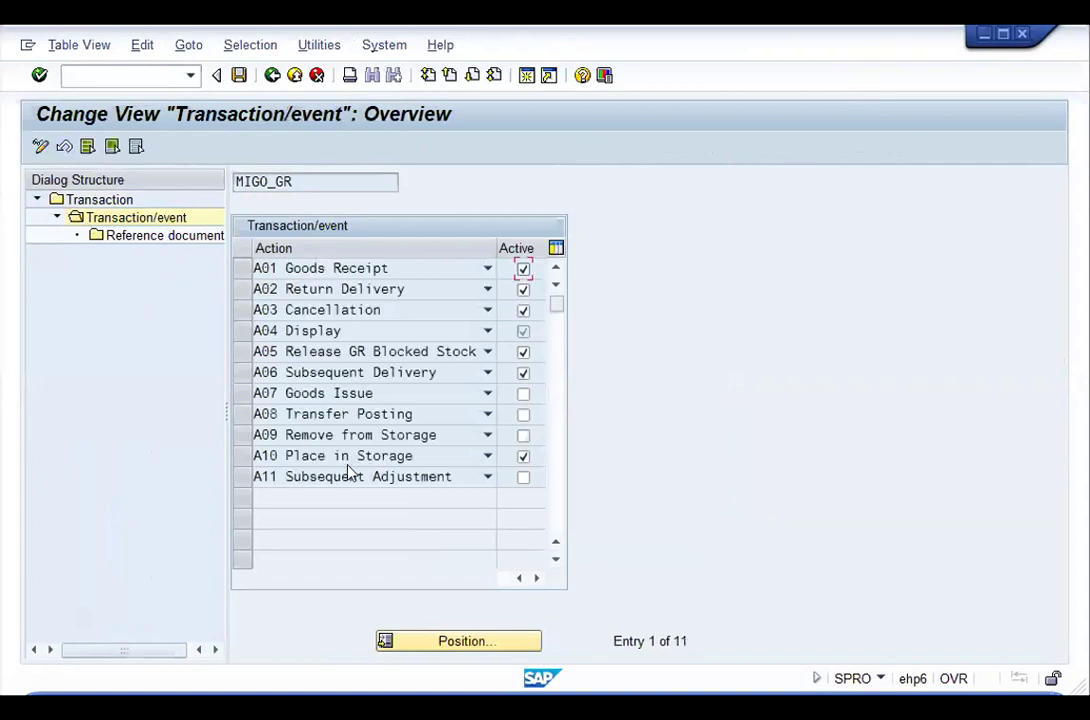
click(334, 176)
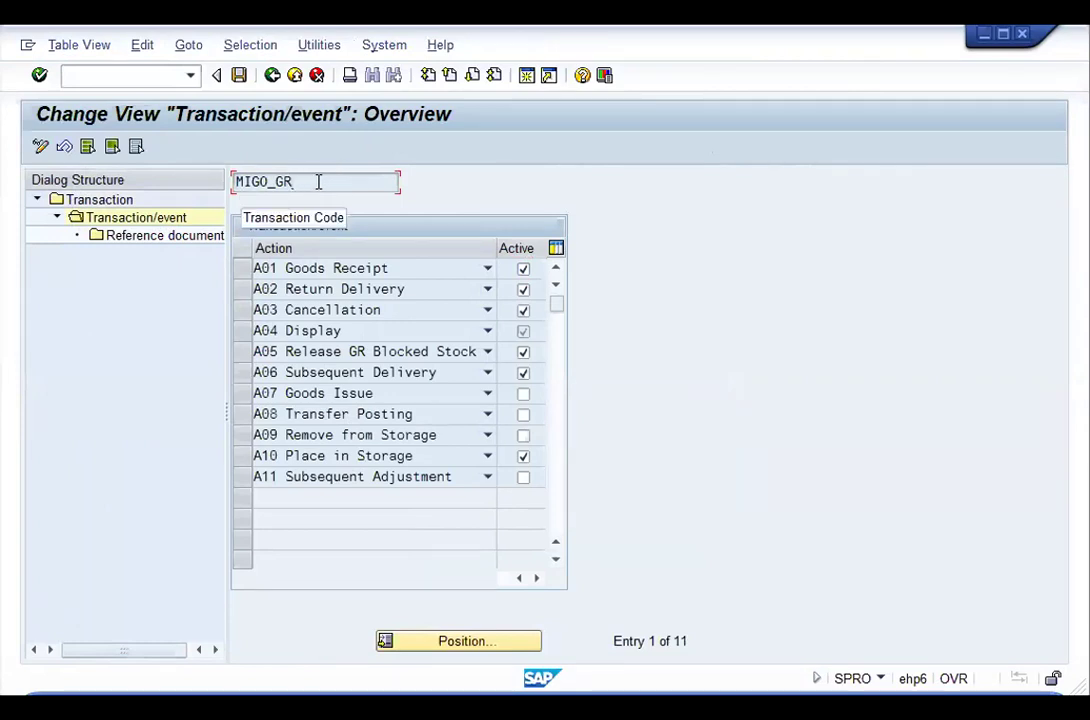
click(523, 290)
click(523, 311)
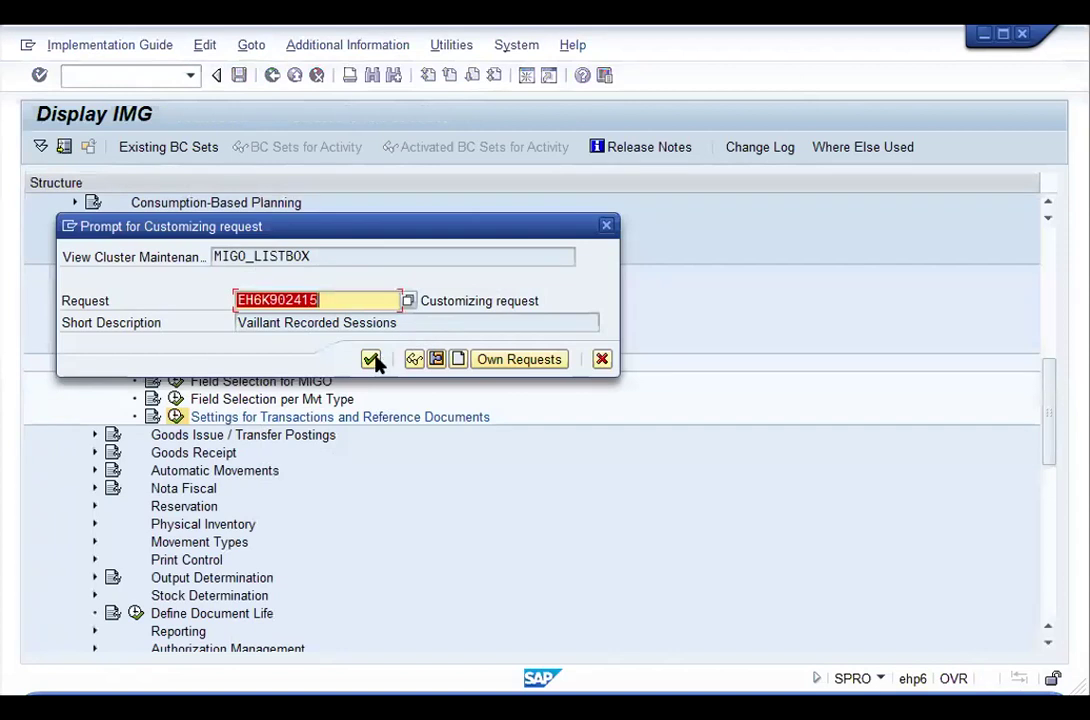
click(371, 359)
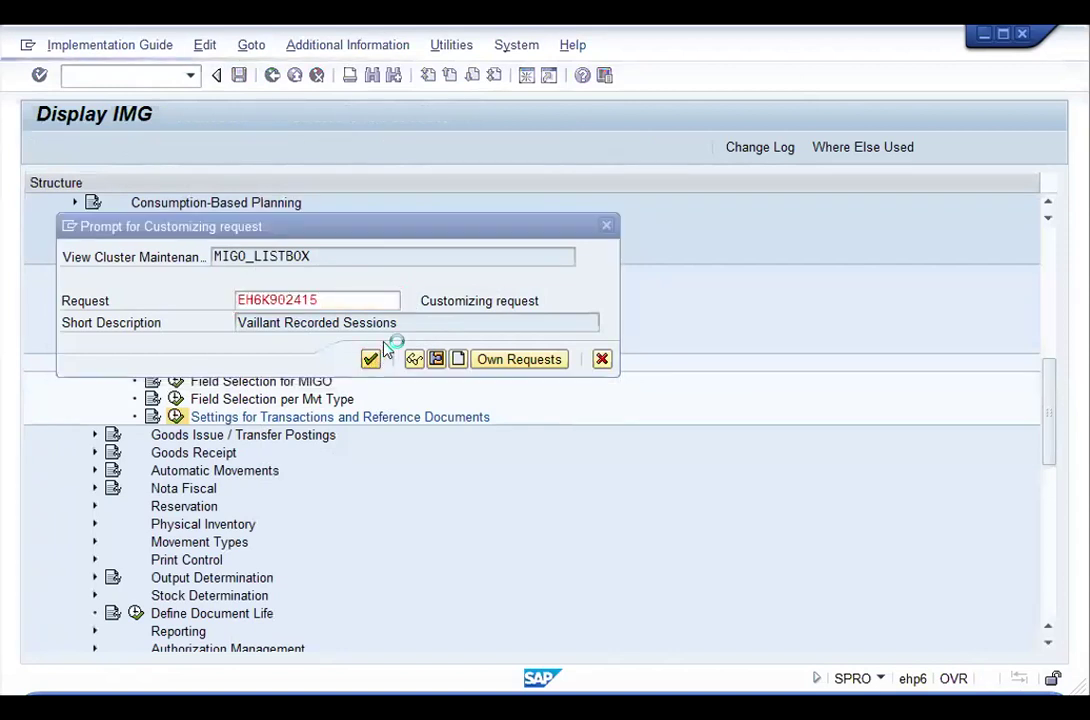
click(288, 183)
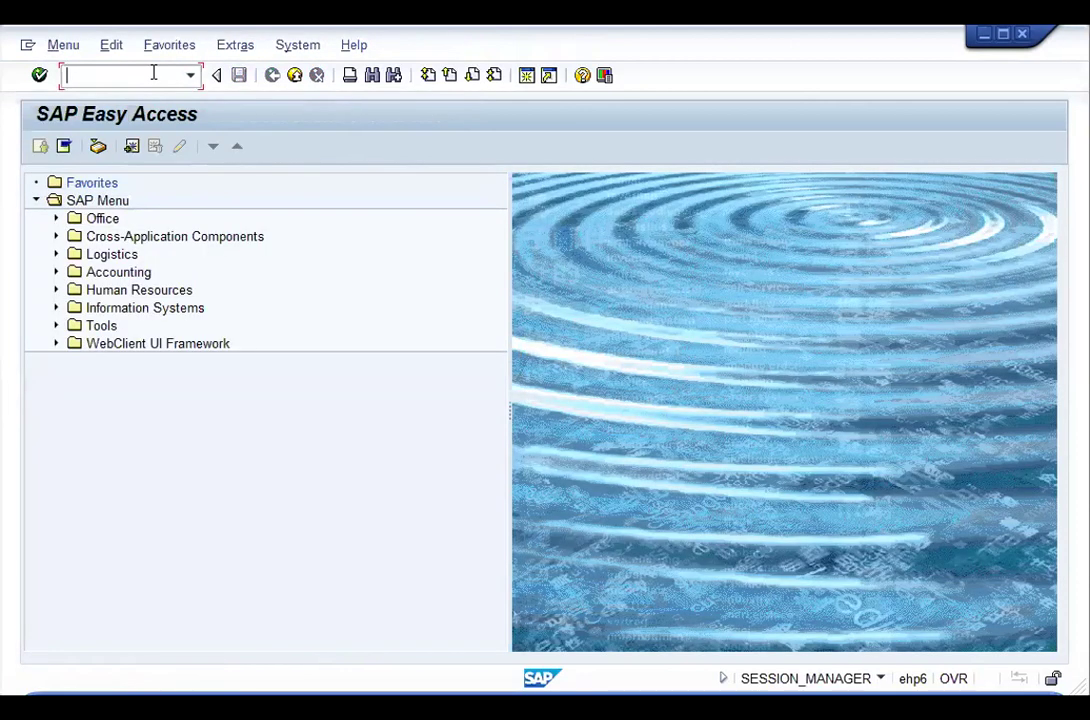
Step: Start transaction migo_gr in the other session, check its actions, choose A01 Goods Receipt and review the reference documents offered
text(migo_gr)
key(Return)
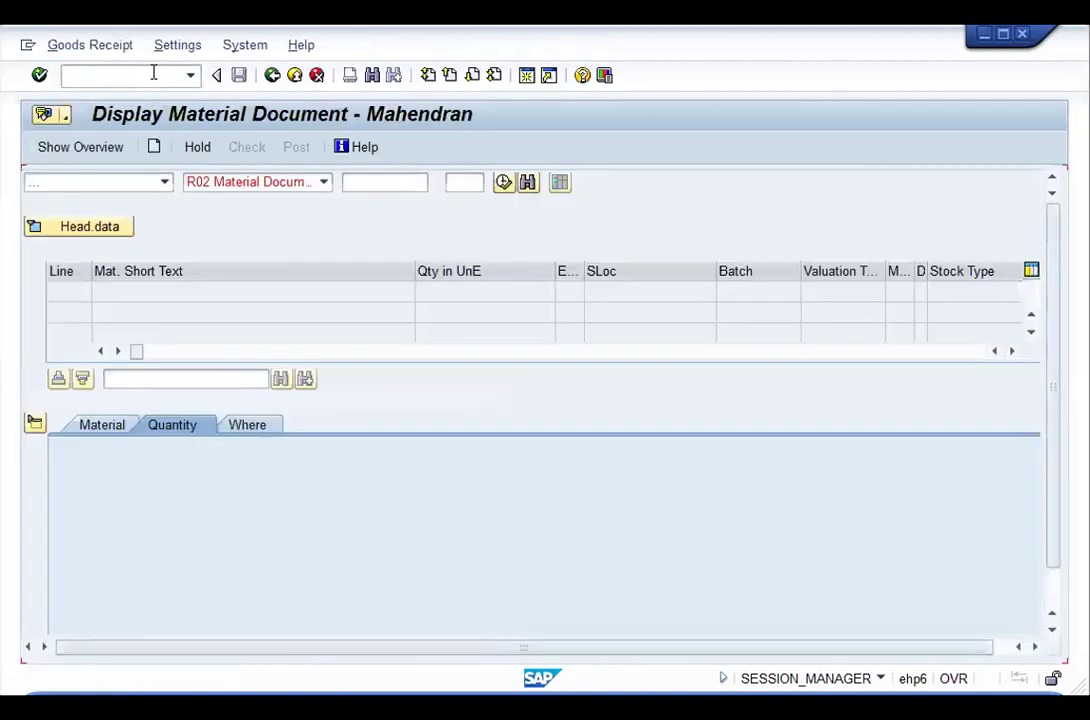
click(162, 184)
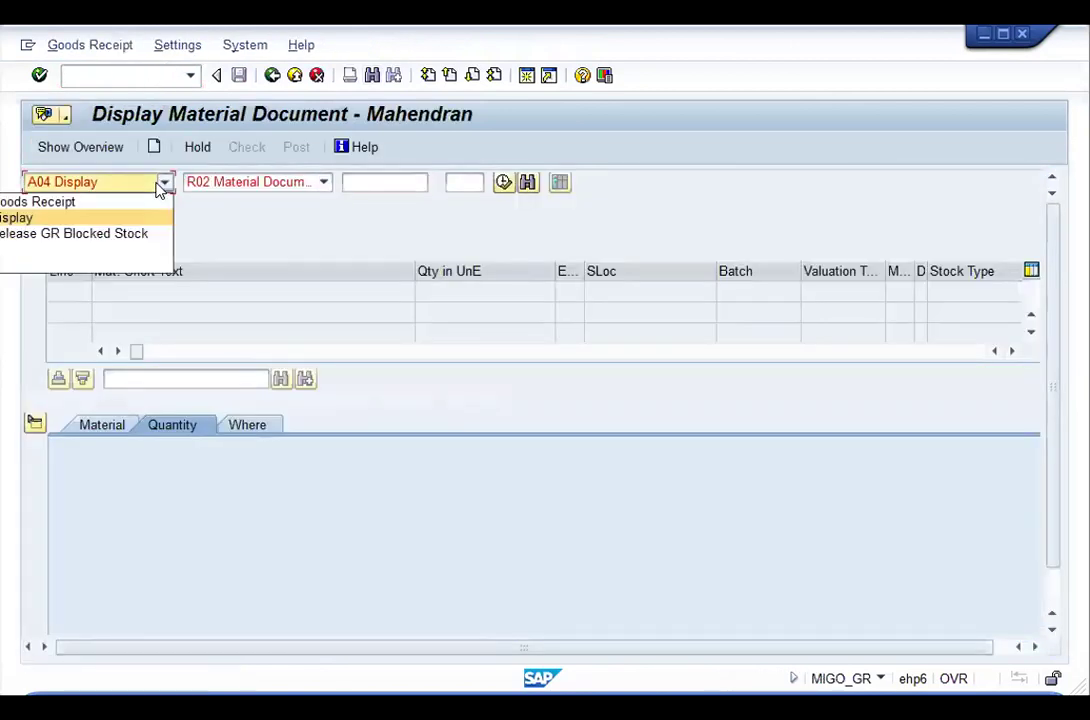
click(48, 204)
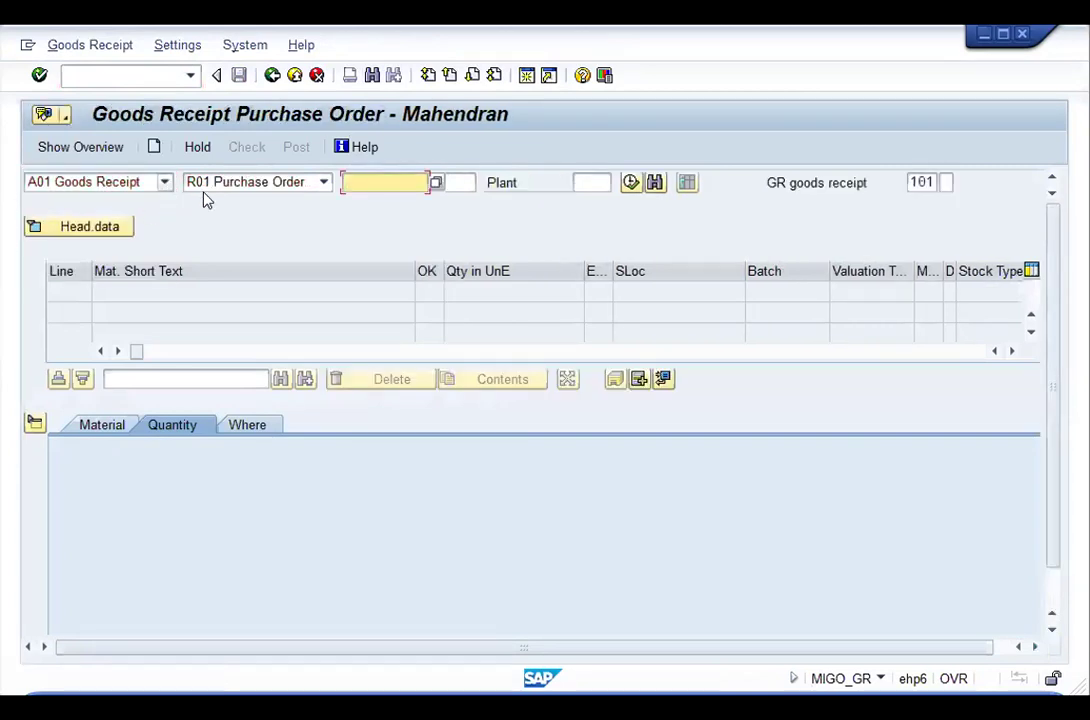
click(323, 182)
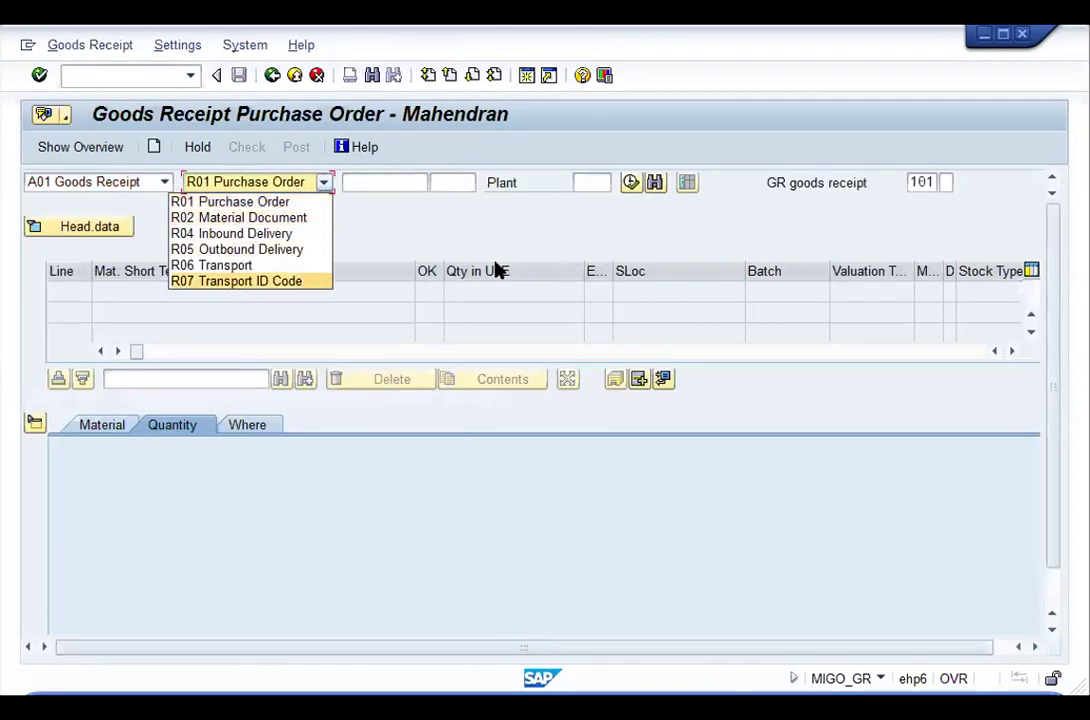
click(435, 188)
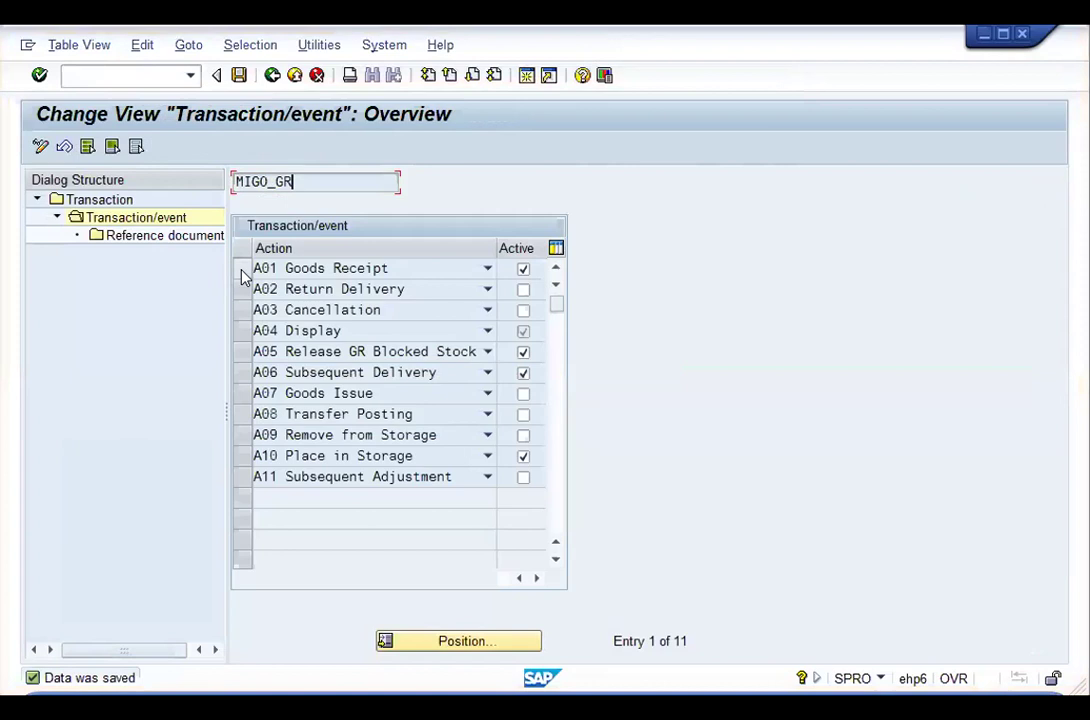
Step: For MIGO_GR's A01 Goods Receipt, deactivate reference documents R04 to R07, activate R08 Order and R10 Other, and save
click(241, 270)
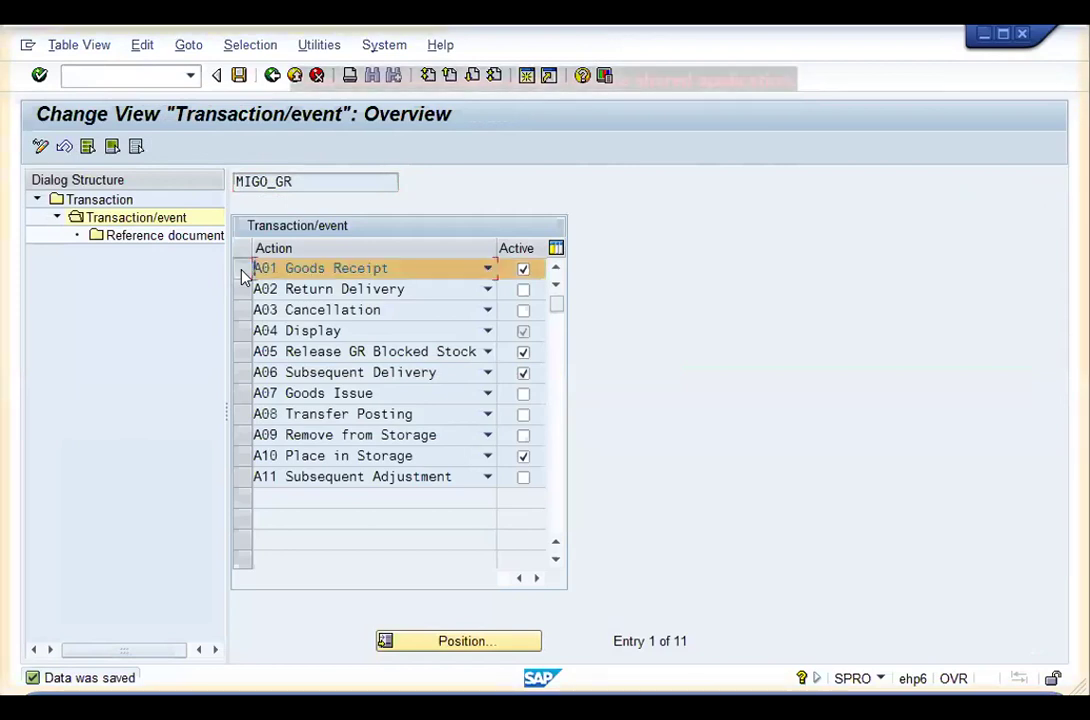
double_click(152, 236)
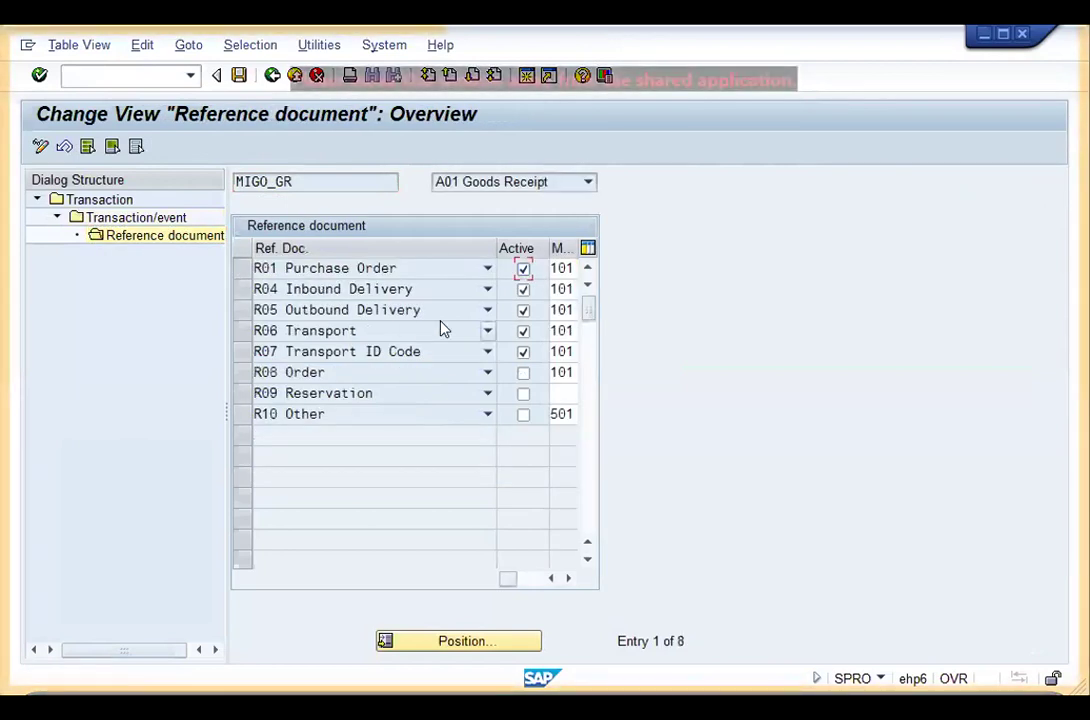
click(522, 290)
click(522, 310)
click(522, 331)
click(522, 352)
click(522, 372)
click(522, 414)
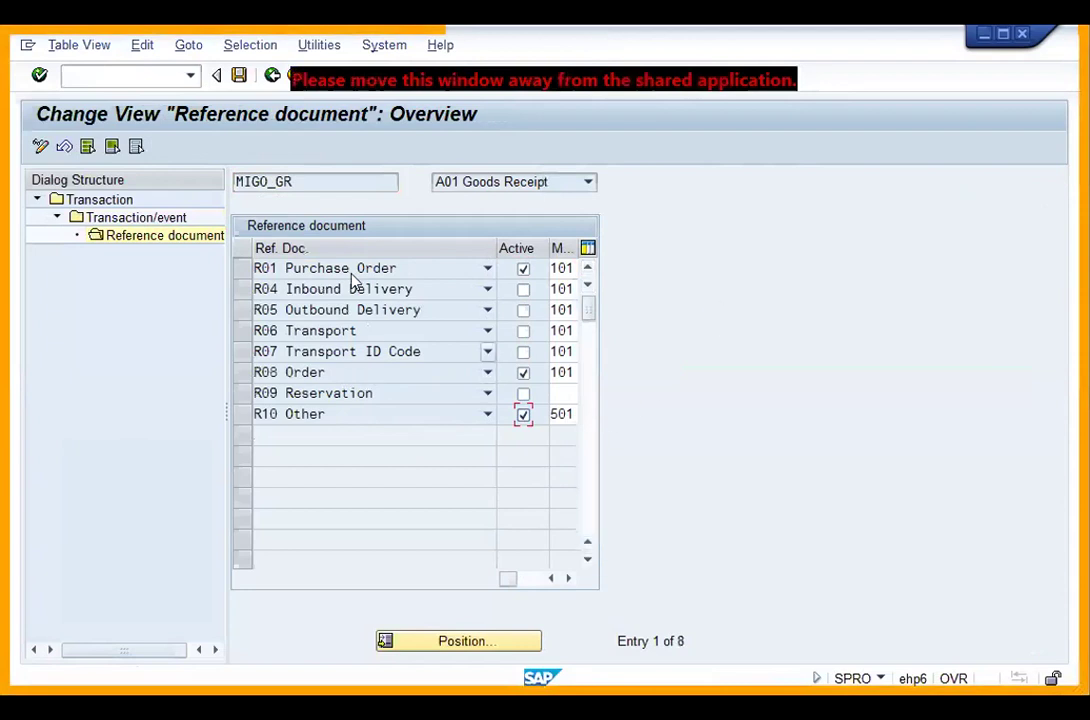
click(239, 77)
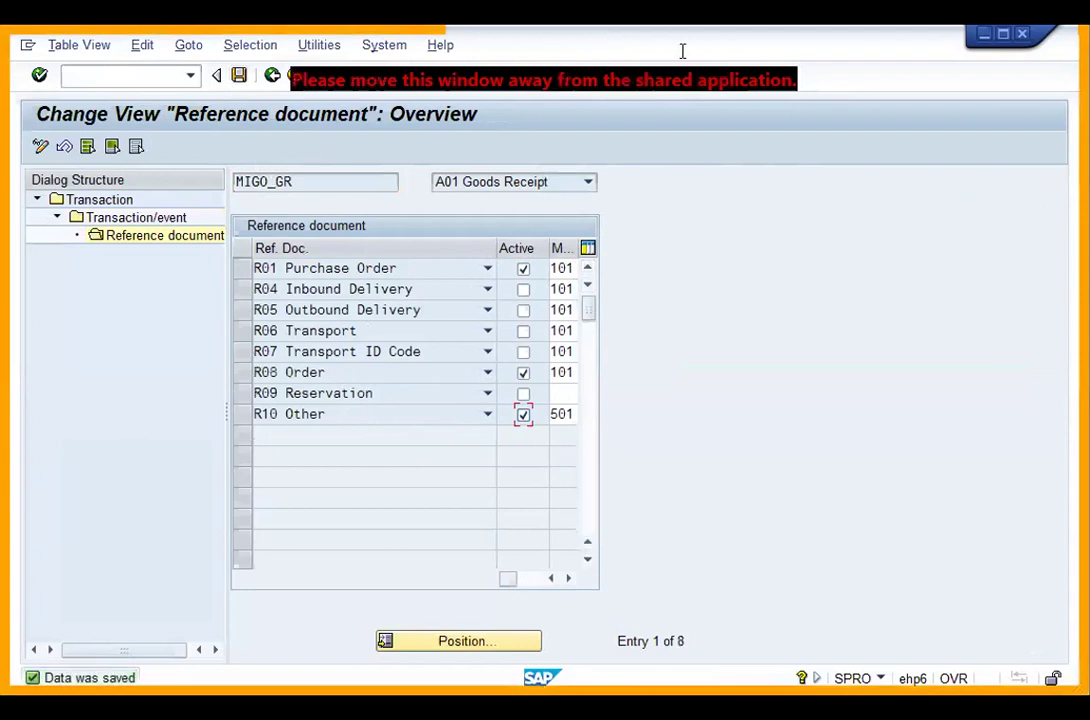
Step: Restart migo_gr, check which reference documents are offered for Goods Receipt, and leave the transaction
key(F3)
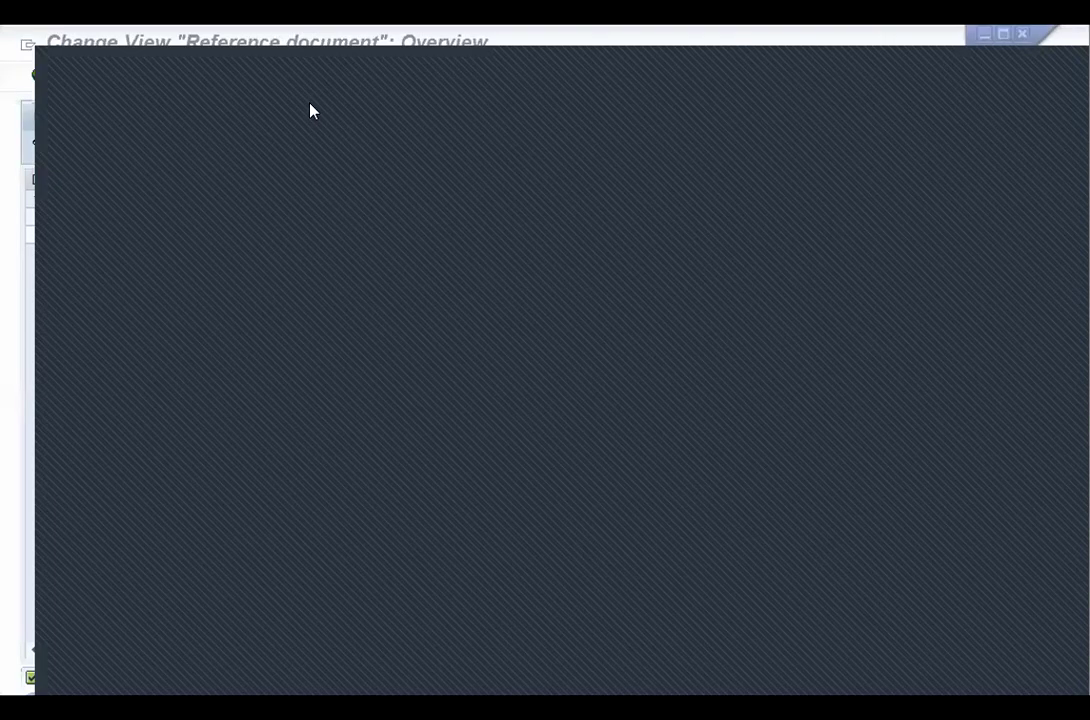
click(190, 75)
click(151, 110)
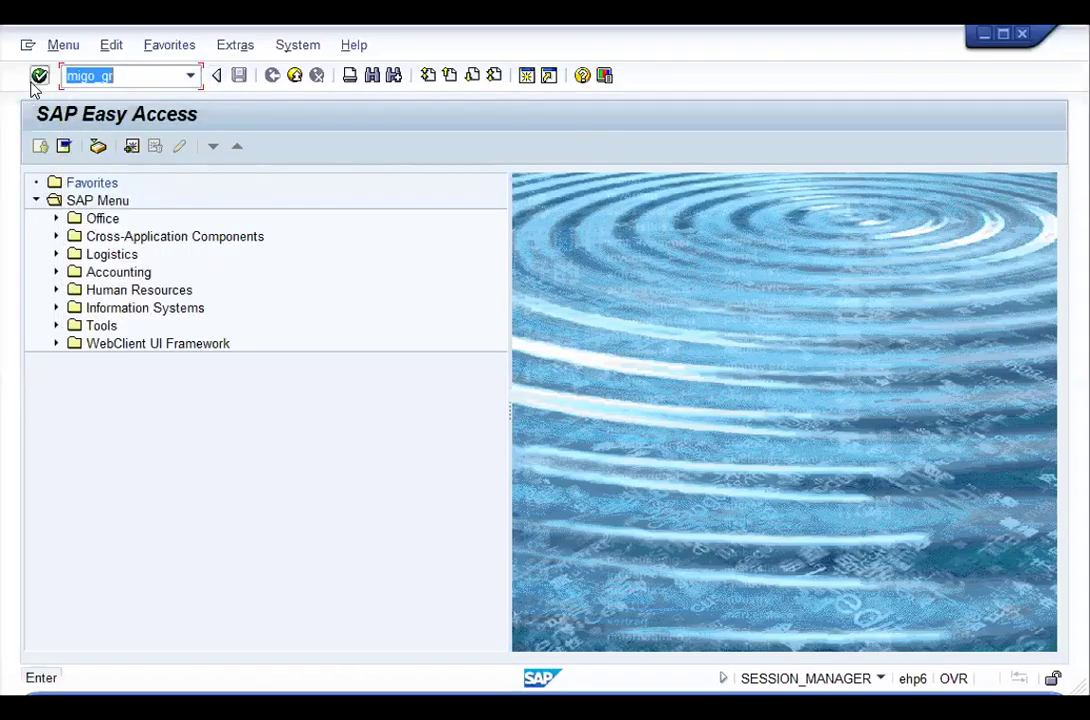
click(39, 75)
click(324, 182)
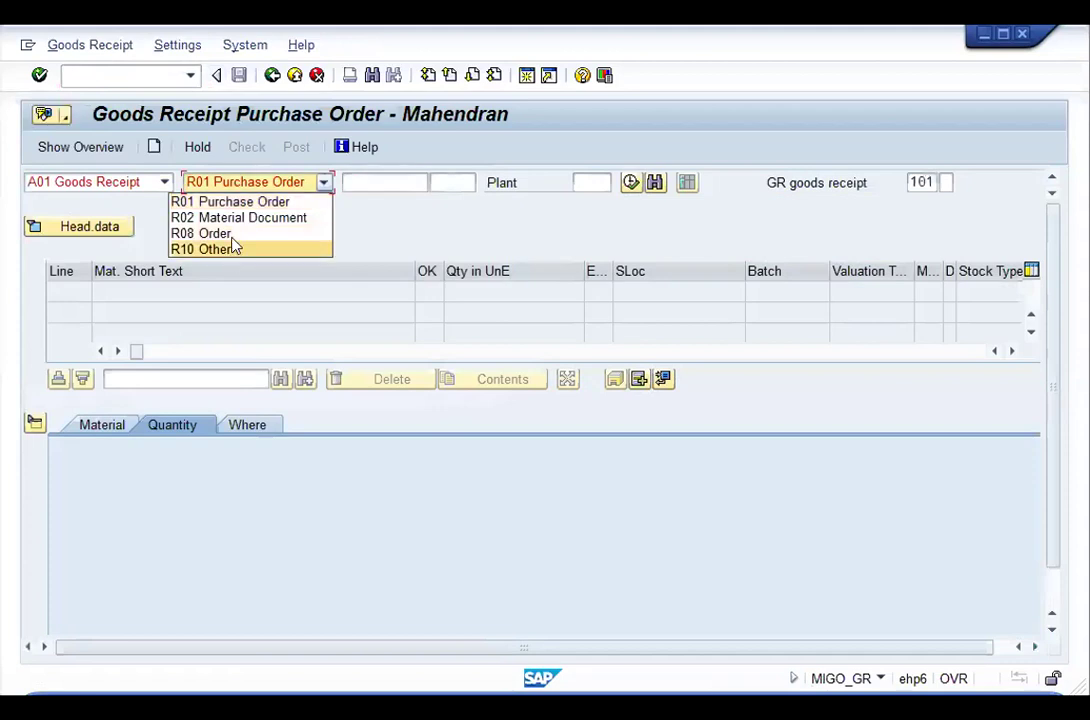
click(372, 258)
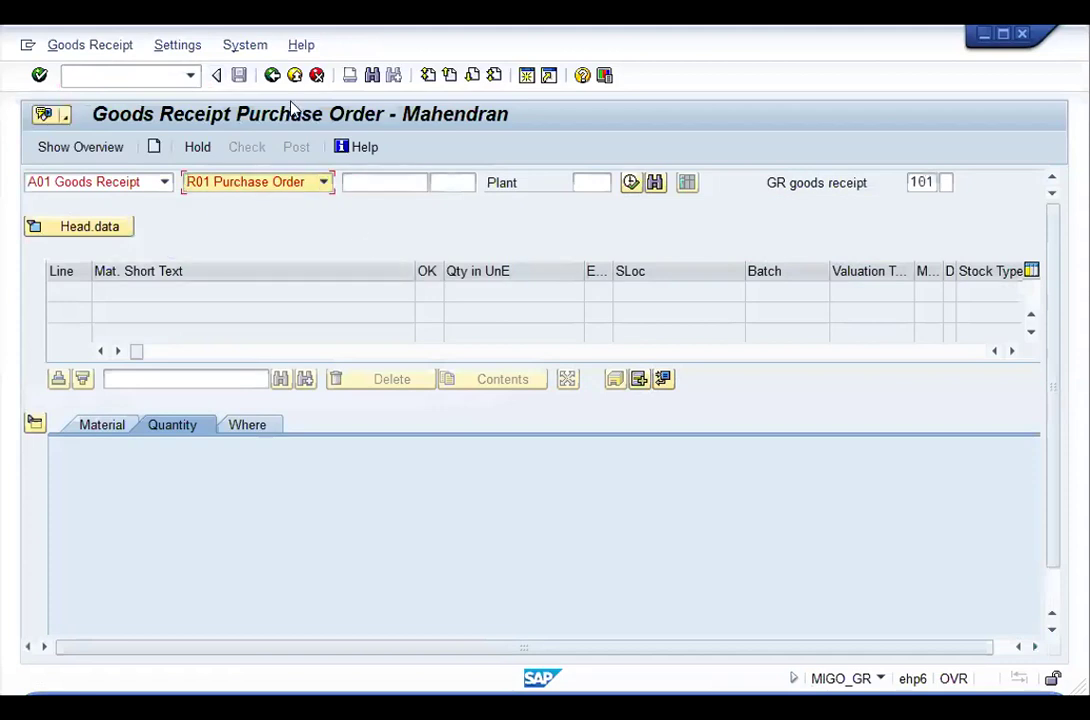
click(271, 77)
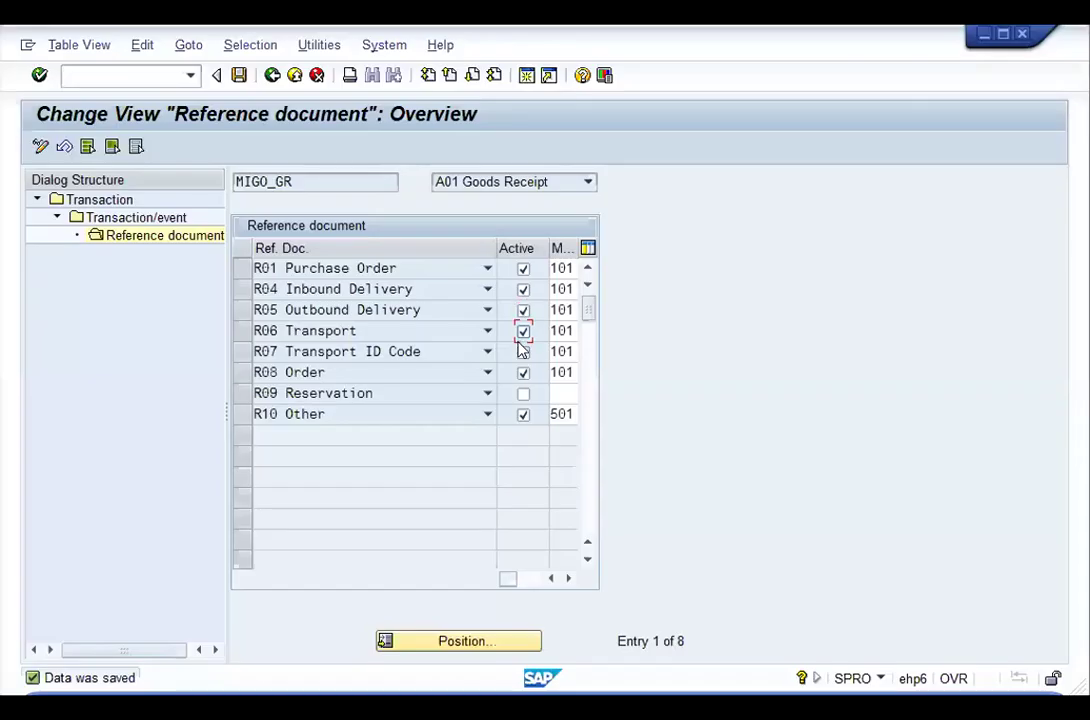
Step: For MIGO_GR, activate reference document R09 Reservation under A01 Goods Receipt, reactivate events A02 Return Delivery and A03 Cancellation, and save
click(523, 393)
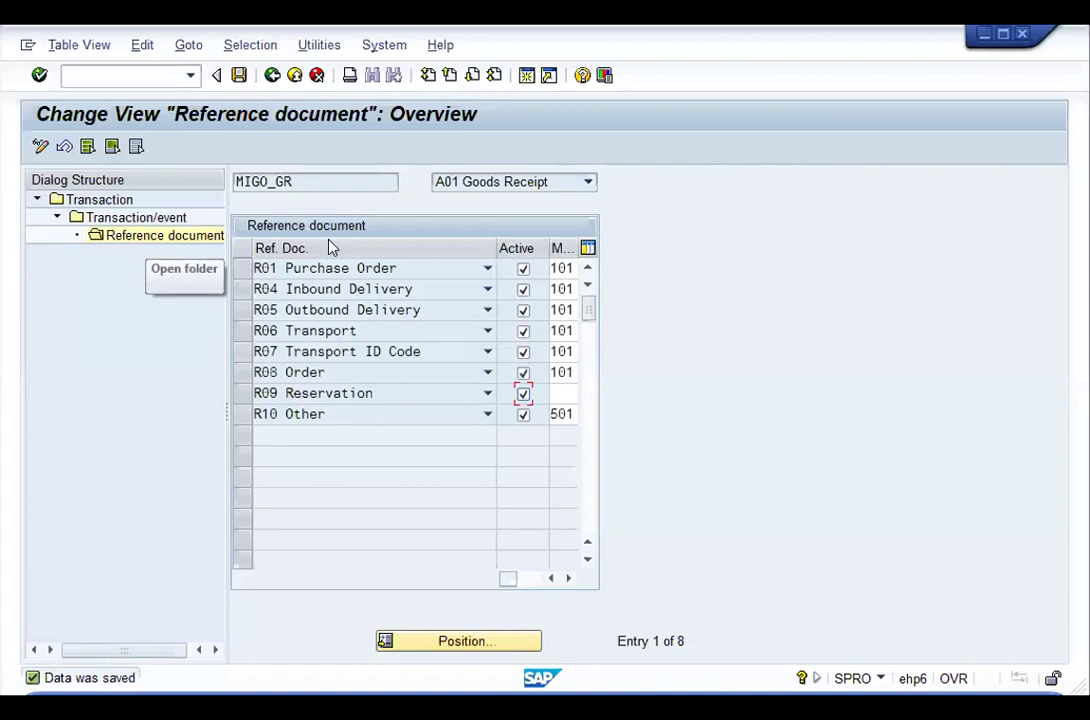
double_click(136, 217)
click(523, 310)
click(523, 289)
click(239, 75)
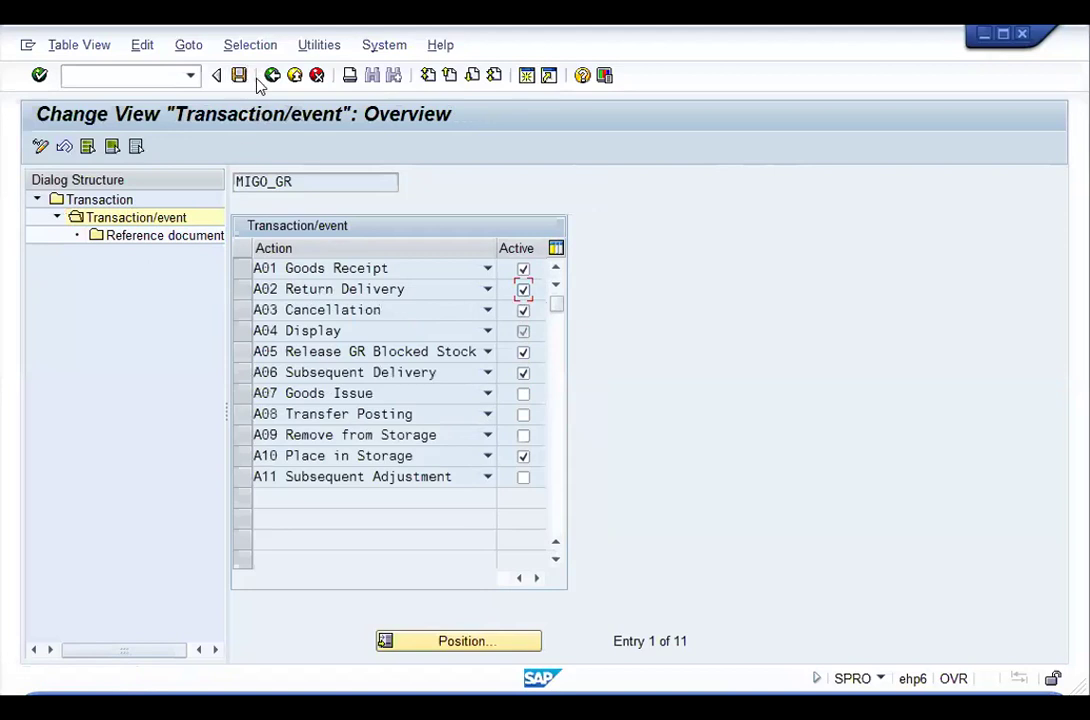
click(272, 75)
click(272, 75)
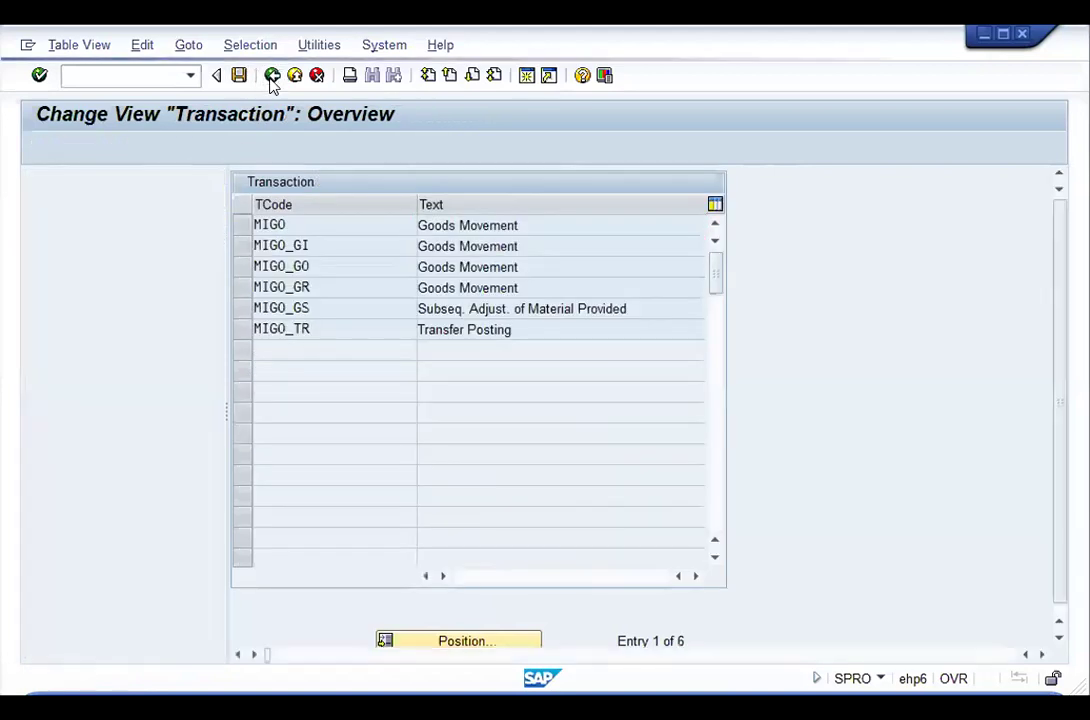
Step: Open Create Storage Location Automatically under Goods Issue / Transfer Postings and review the automatic creation setting per plant
click(115, 363)
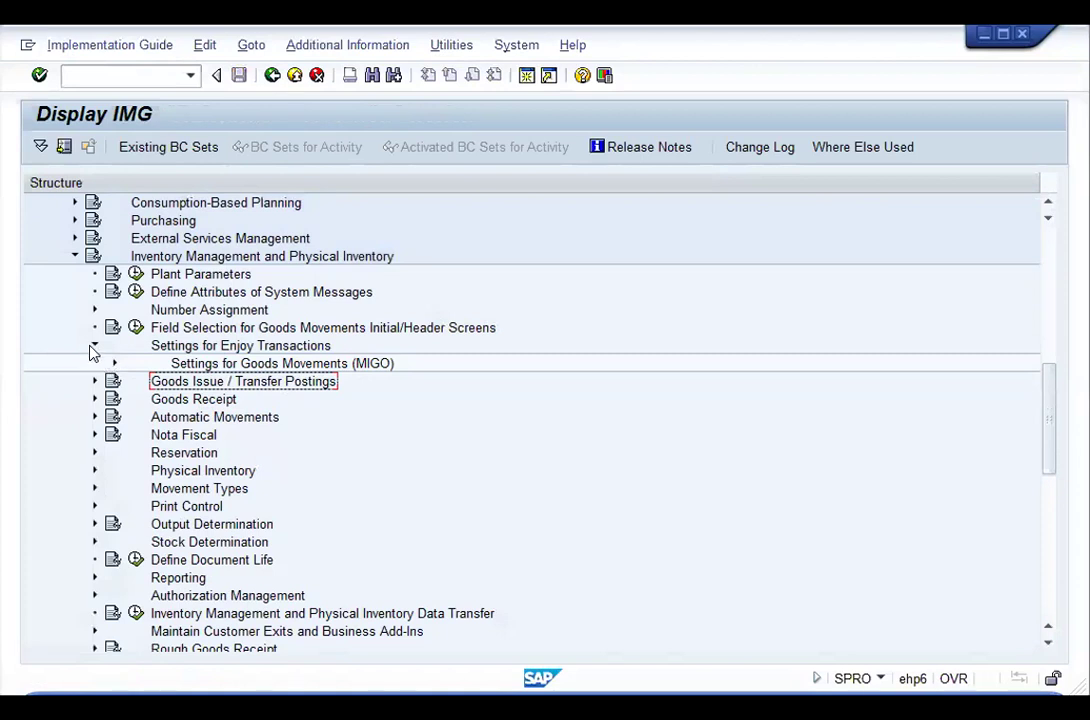
click(92, 347)
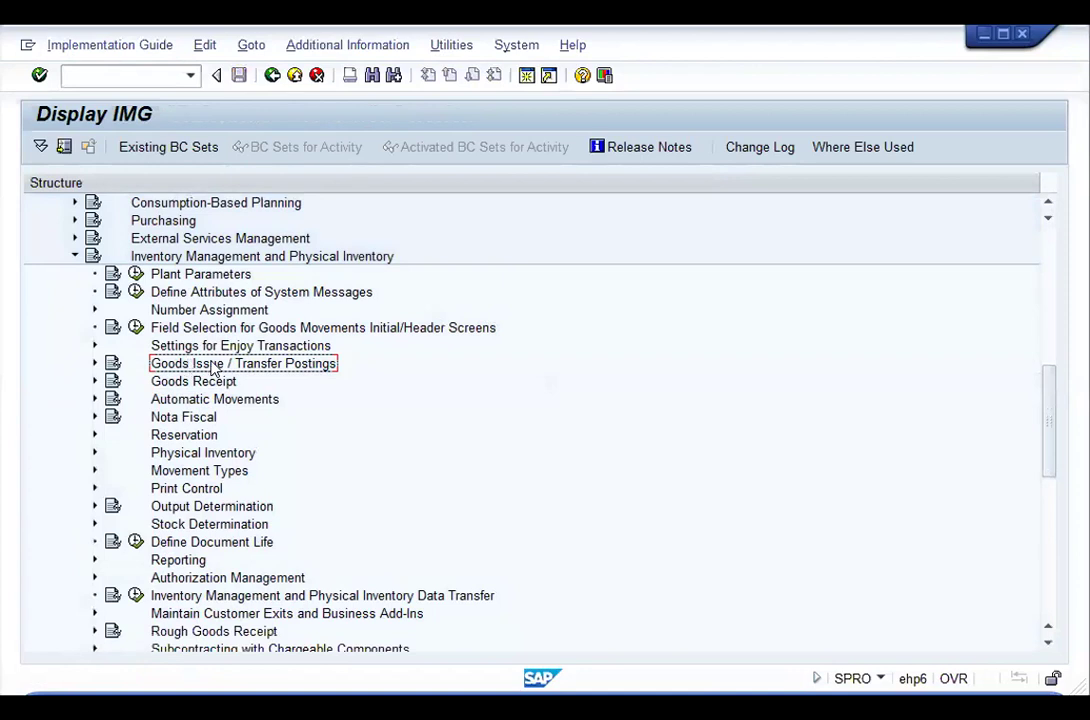
click(94, 364)
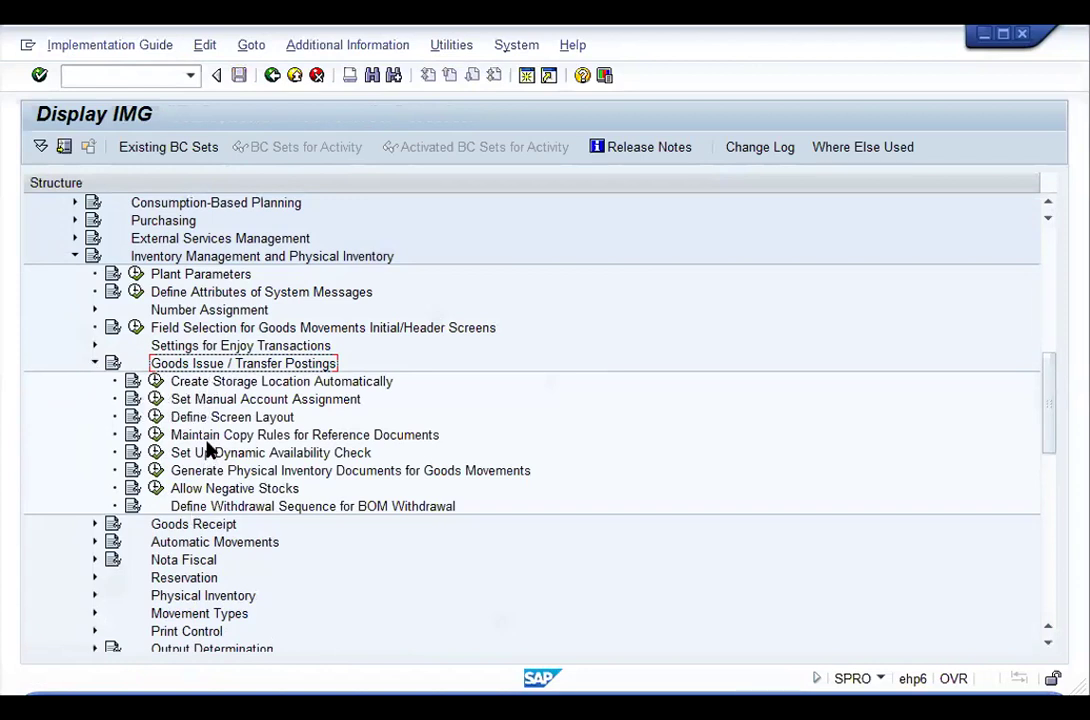
click(243, 384)
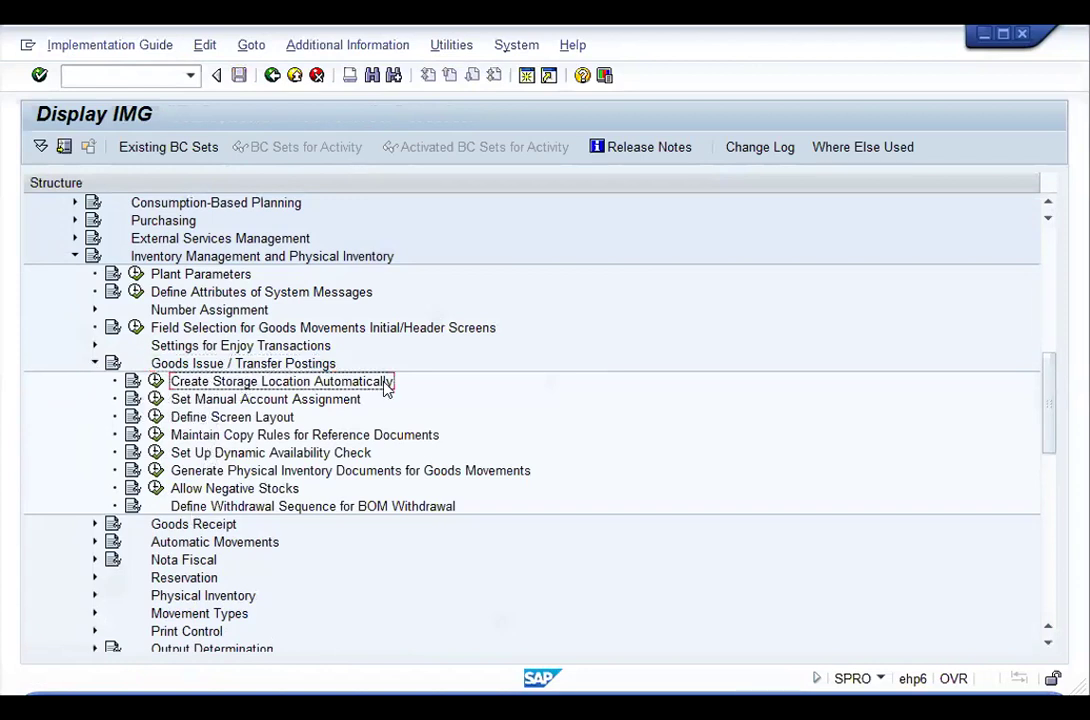
click(156, 381)
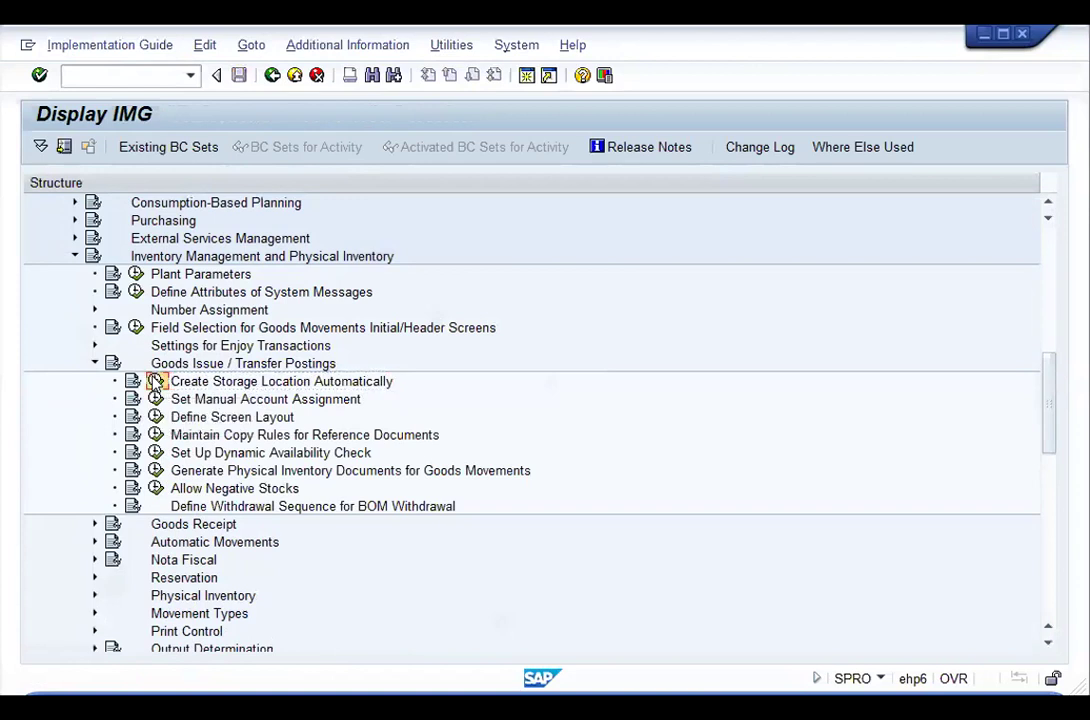
click(165, 252)
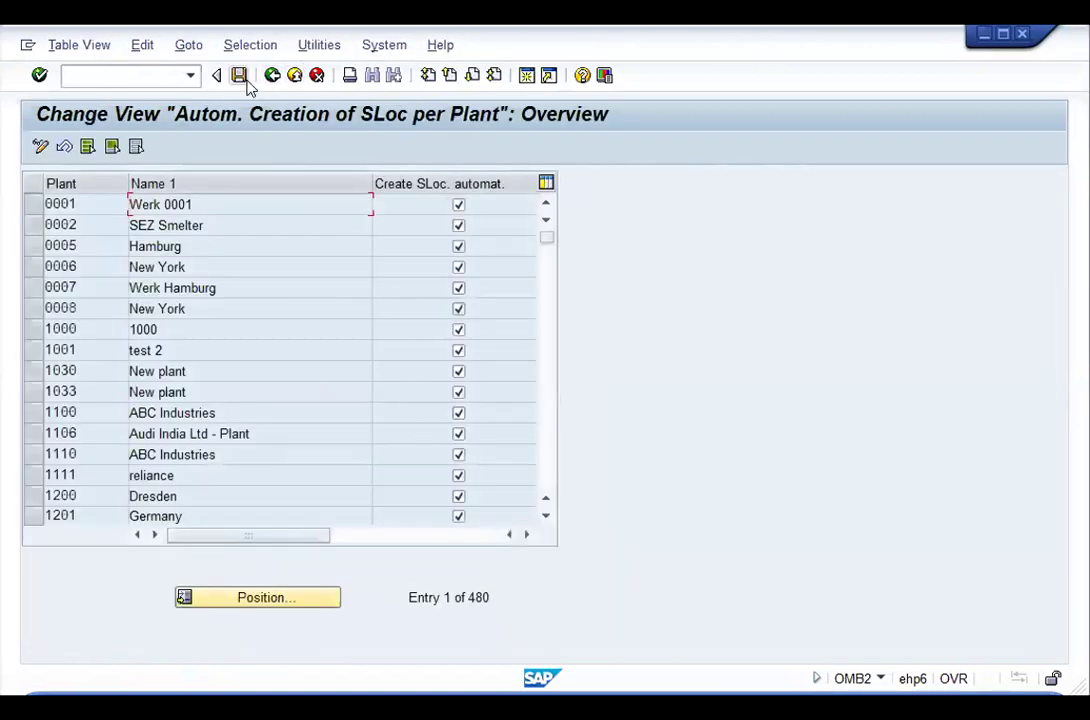
click(272, 77)
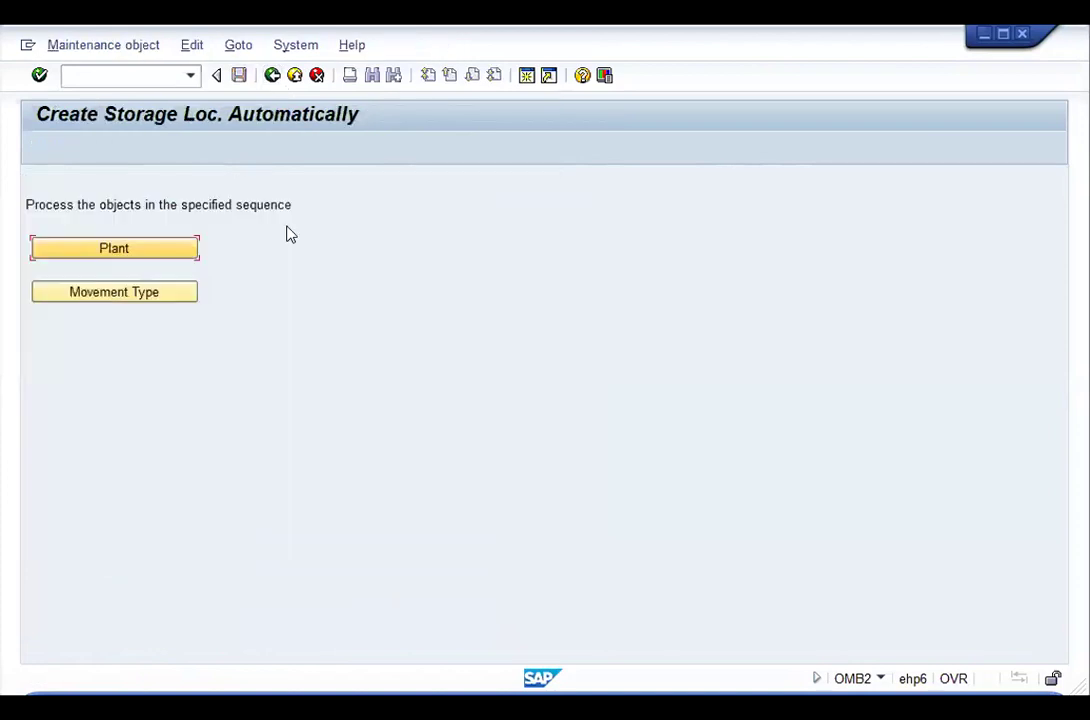
Step: Review the automatic storage location creation setting per movement type and return to the IMG structure
click(118, 291)
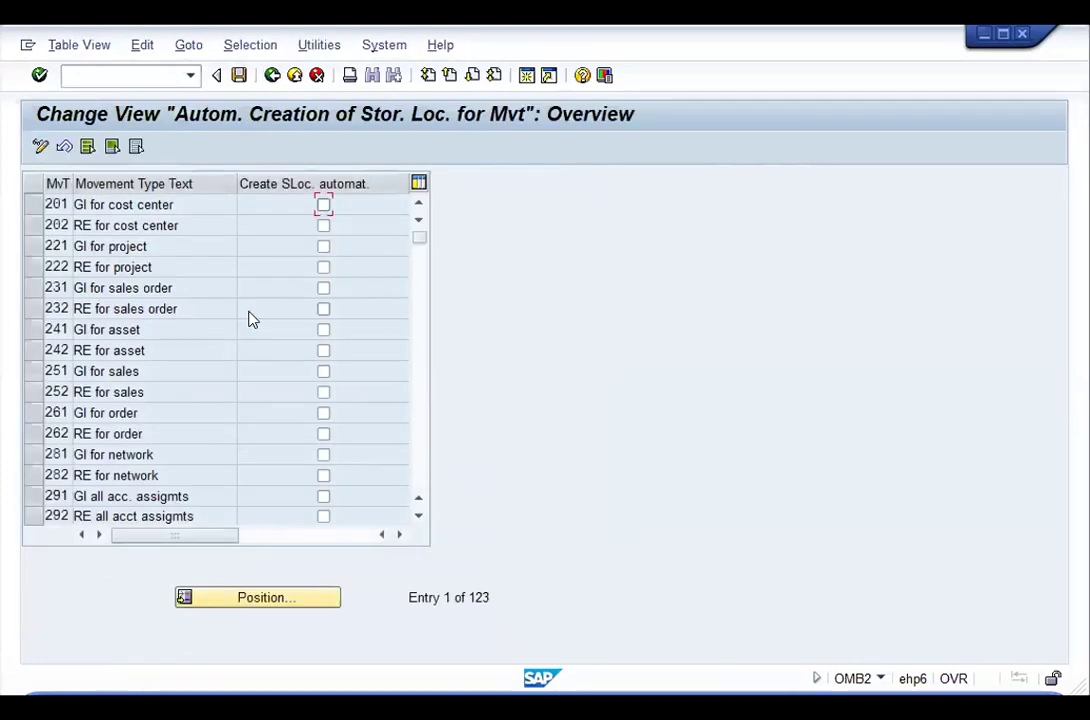
scroll(252, 319, down, 4)
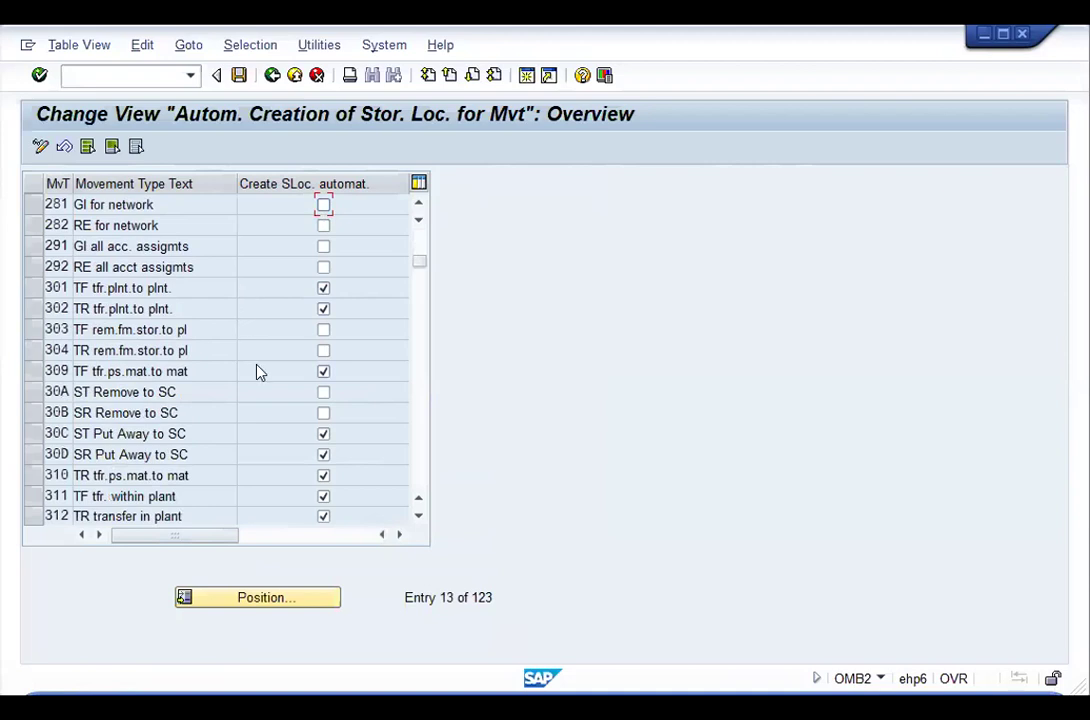
scroll(258, 372, down, 1)
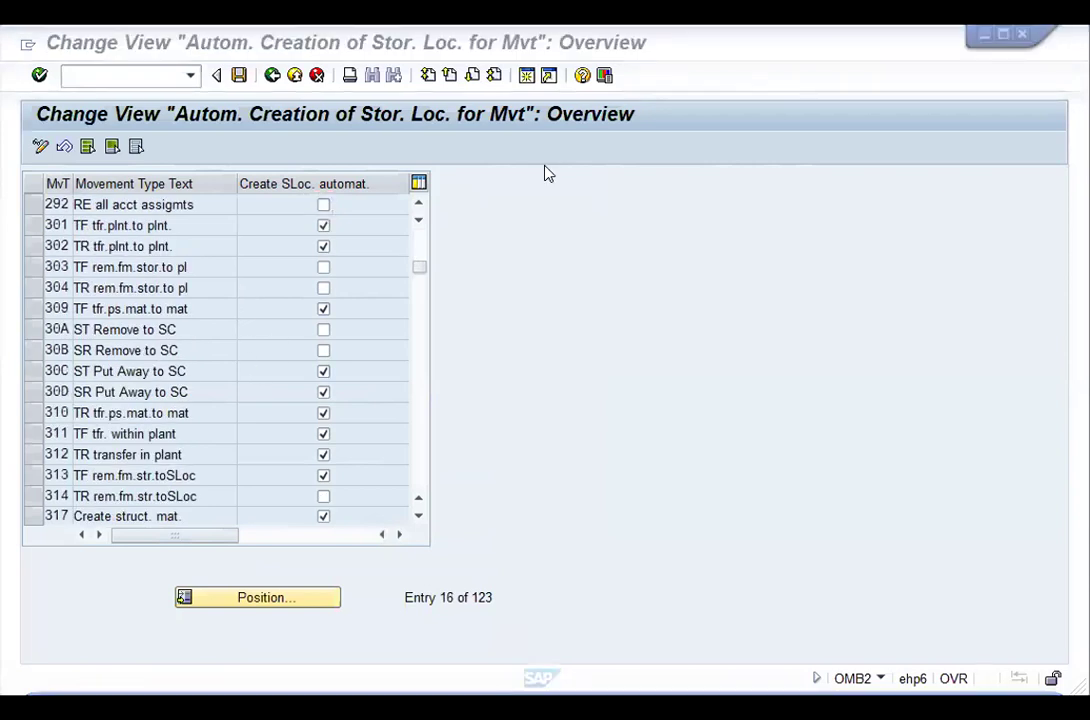
click(272, 75)
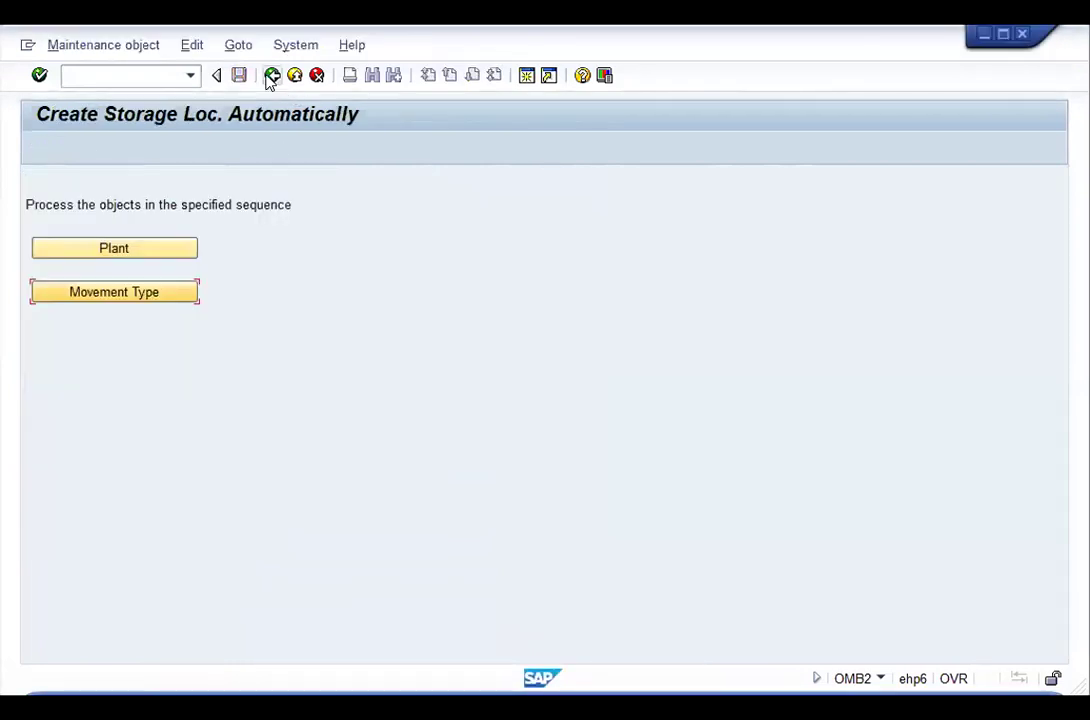
click(272, 75)
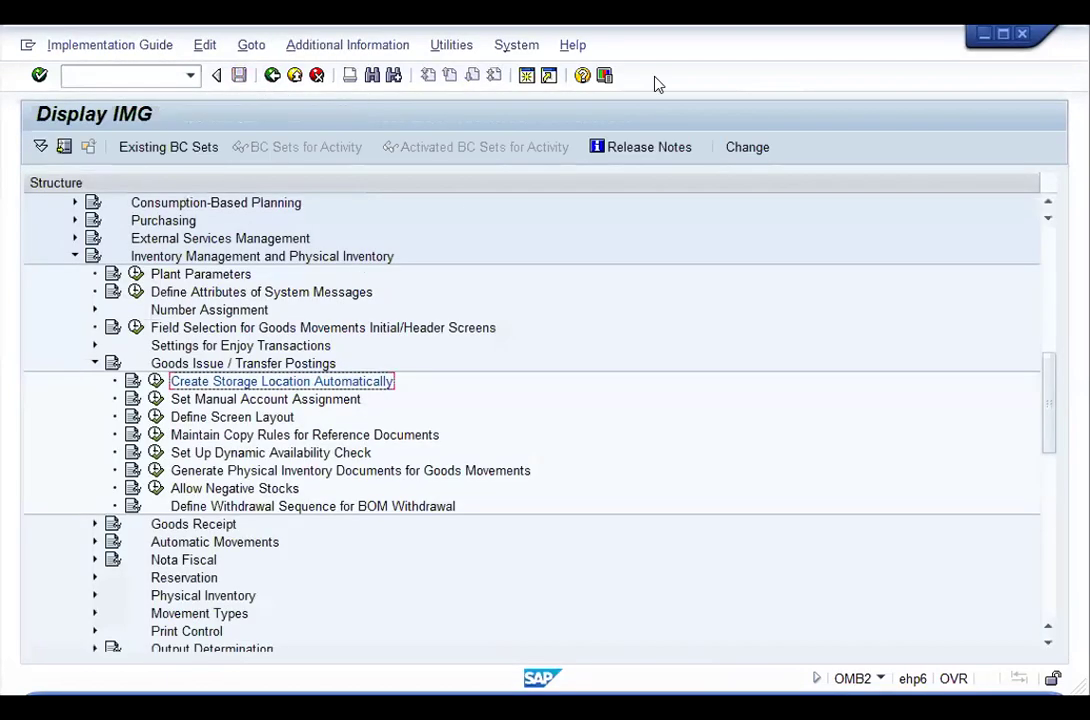
Step: Open Maintain Copy Rules for Reference Documents, narrow the table columns, and review the proposed preselection for MB11, MB1A and MB1B
click(421, 439)
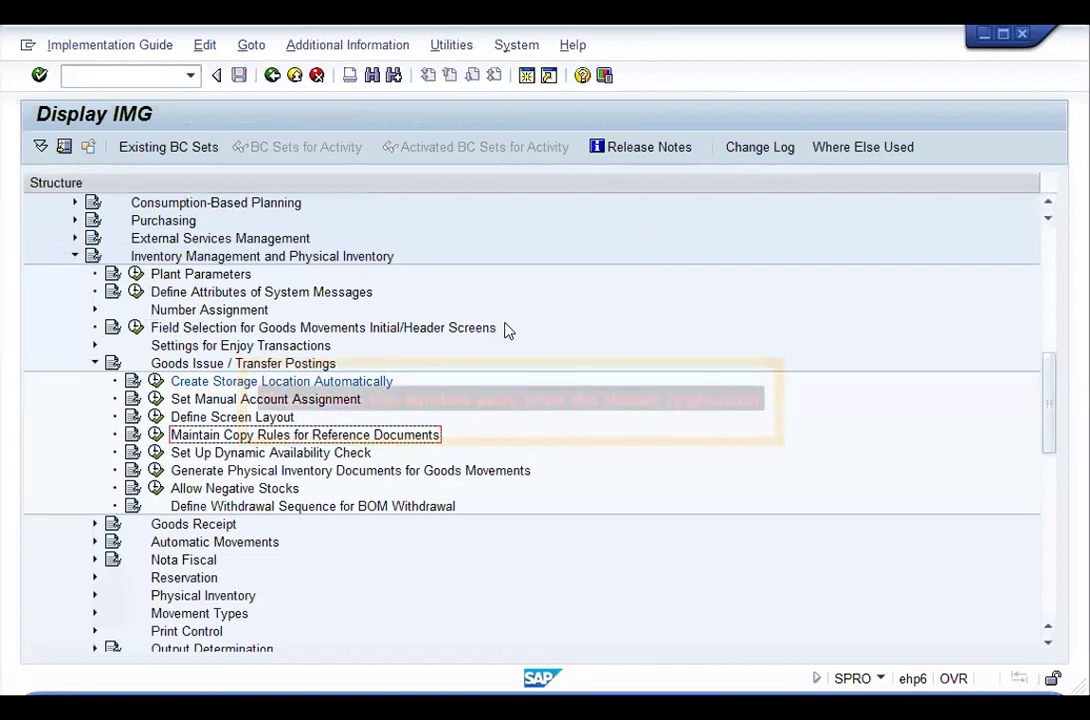
click(155, 434)
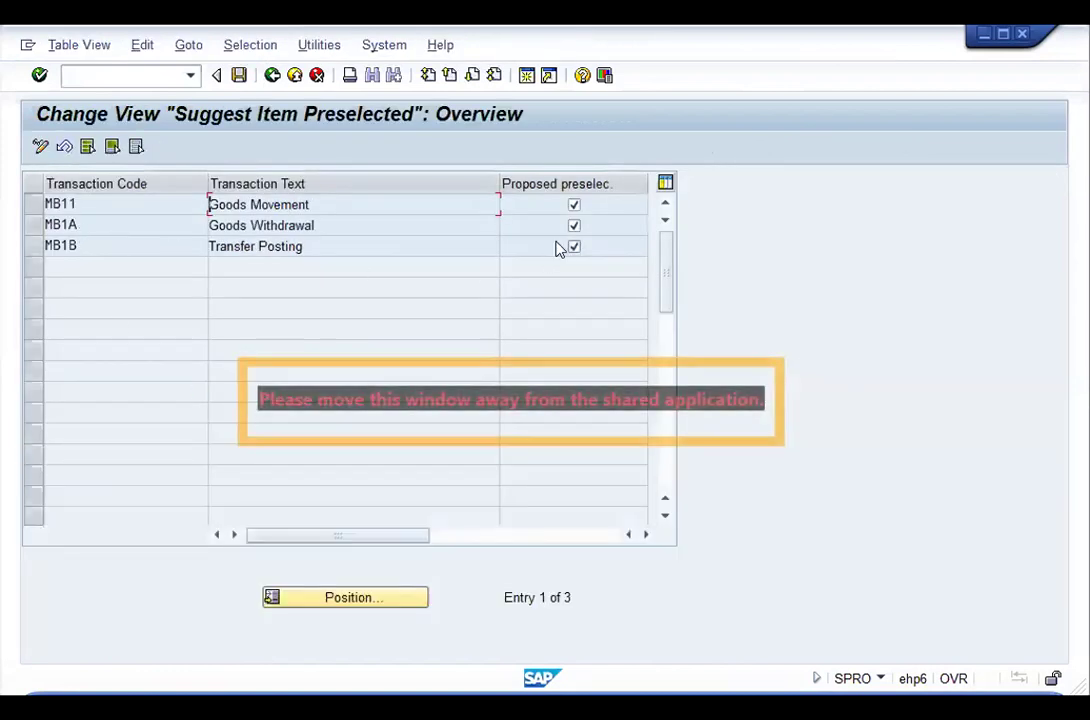
drag(493, 183, 404, 183)
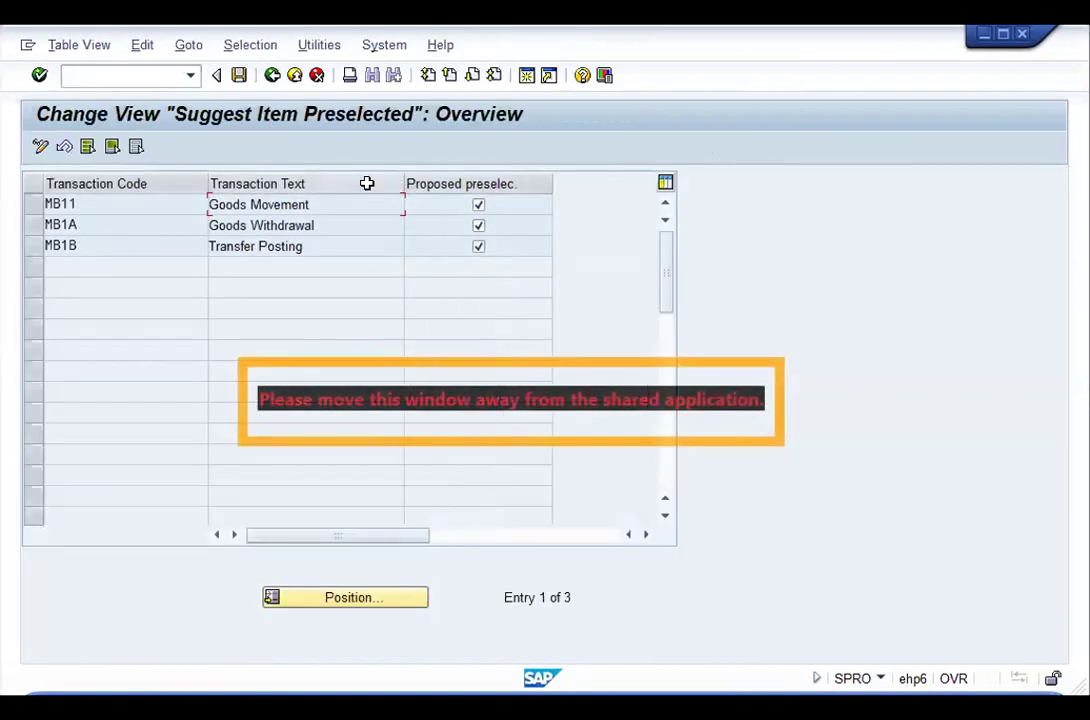
drag(207, 183, 176, 183)
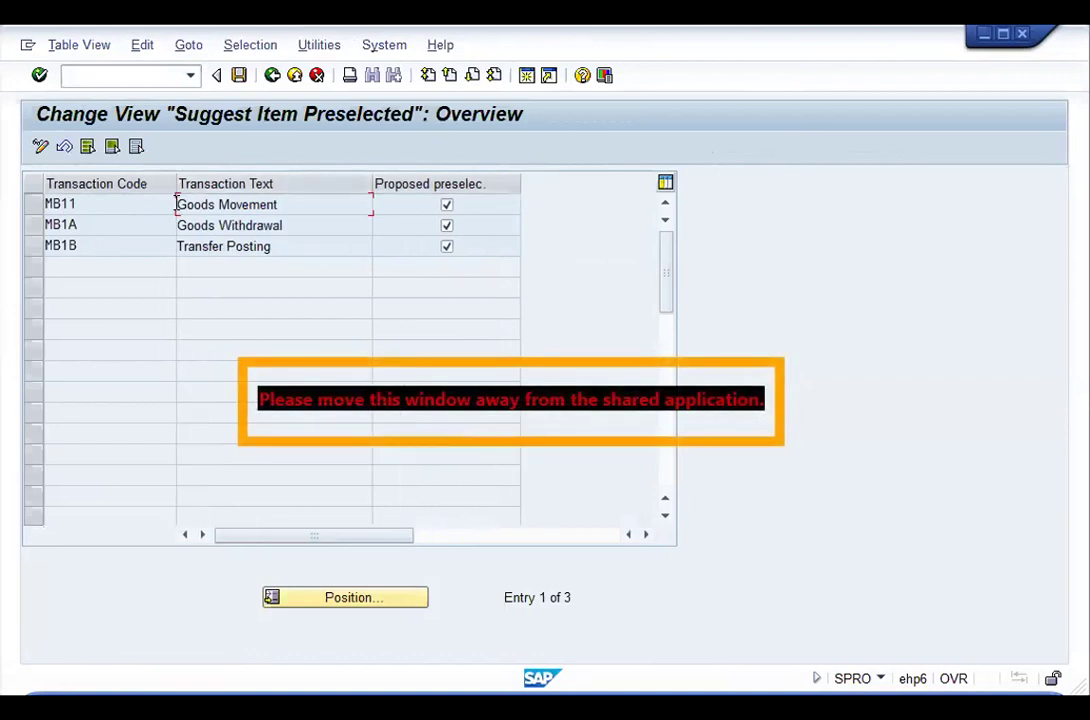
drag(517, 184, 497, 184)
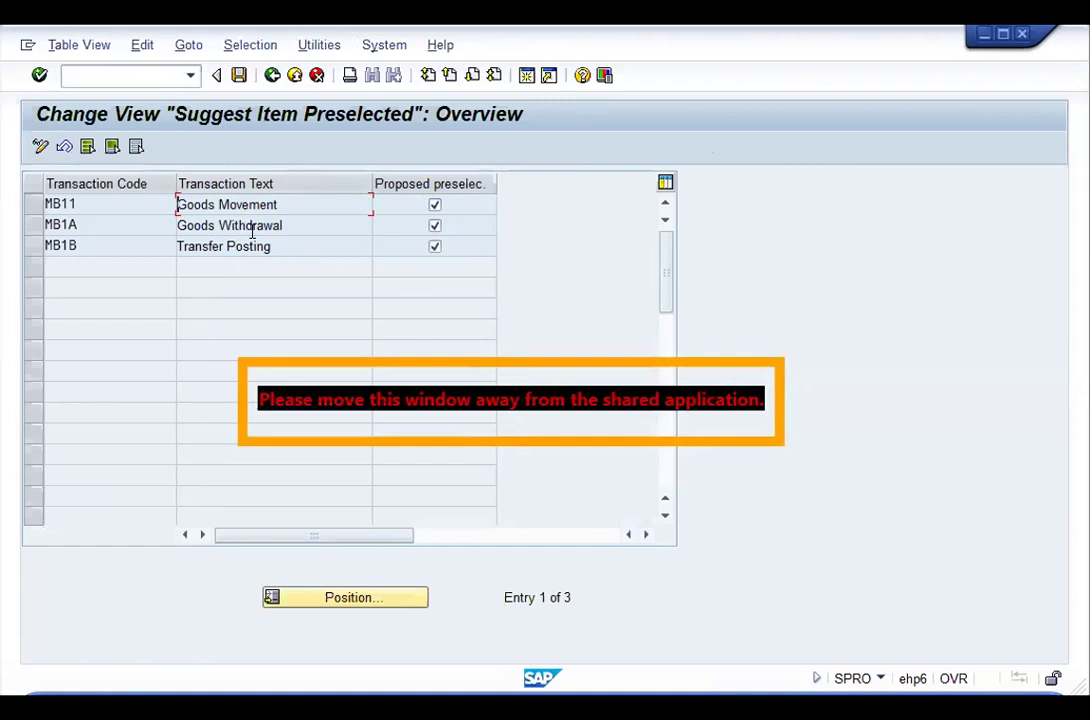
click(437, 206)
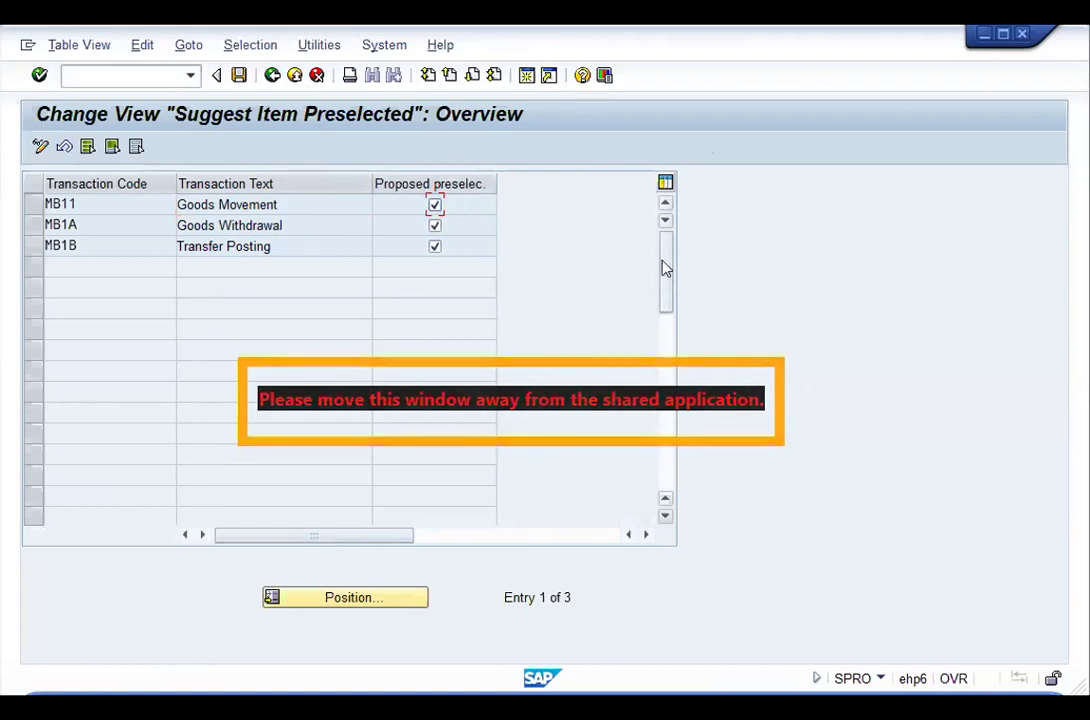
scroll(664, 217, down, 1)
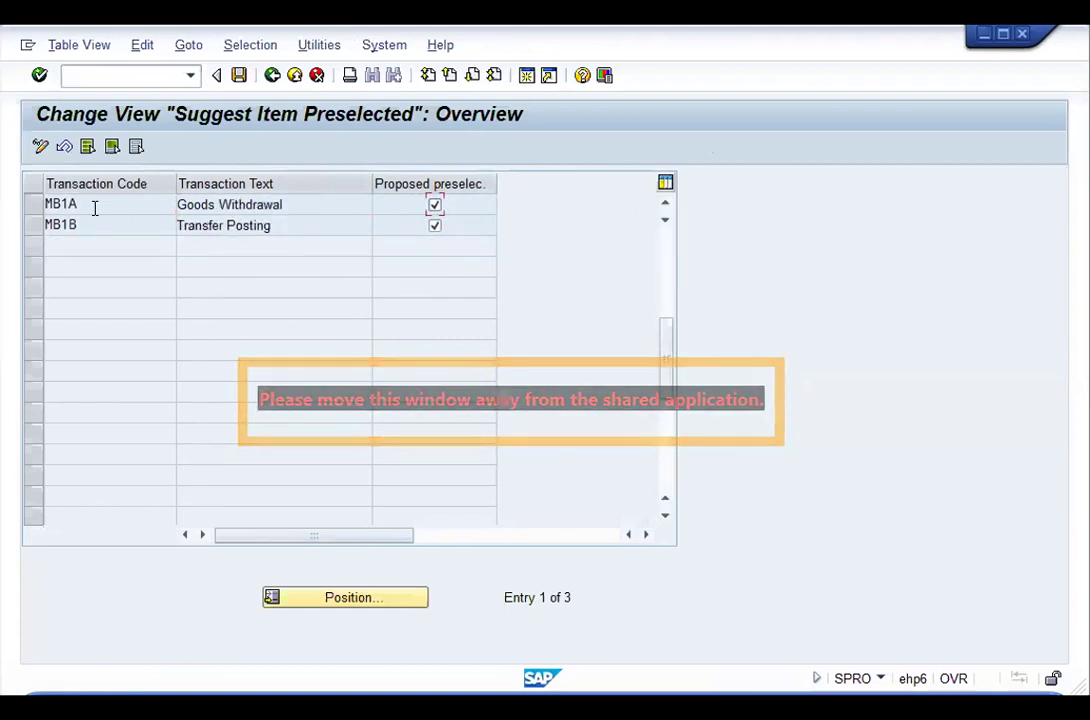
click(664, 204)
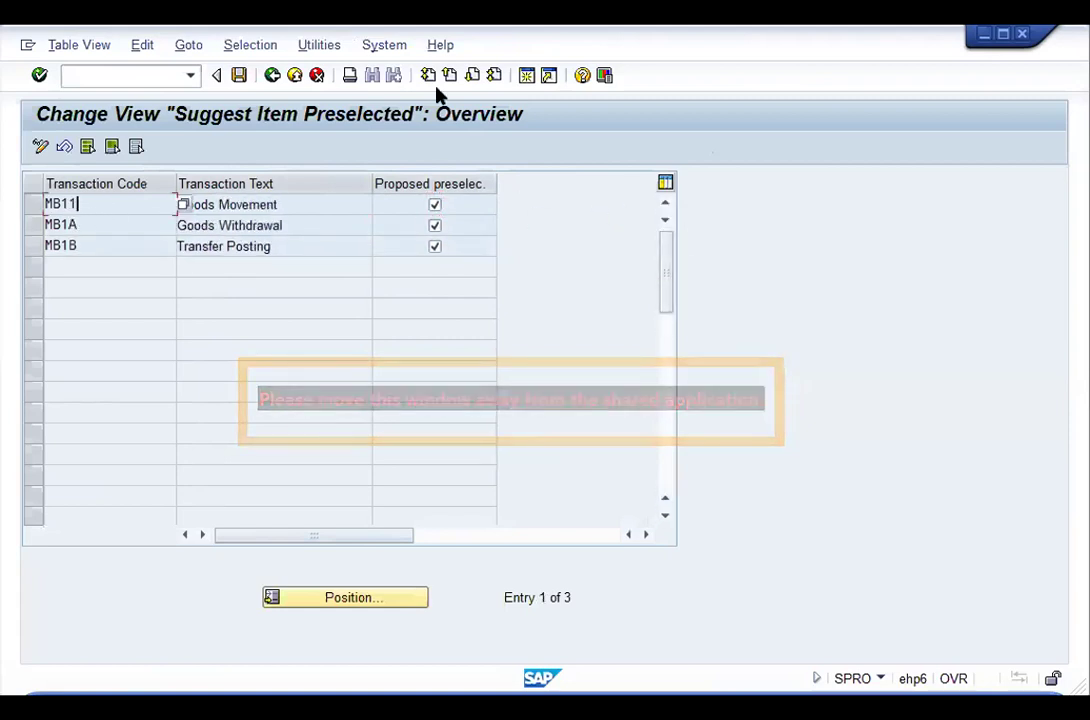
click(270, 76)
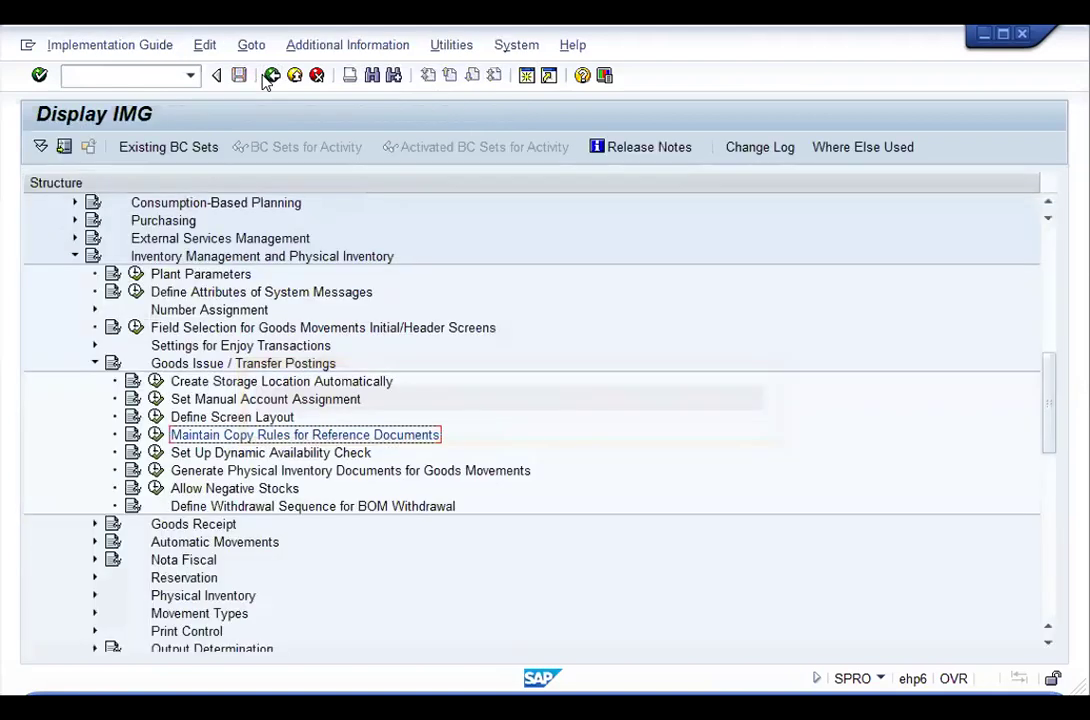
Step: Open Allow Negative Stocks, review the negative stock setting per valuation area, and return to the IMG structure
click(200, 490)
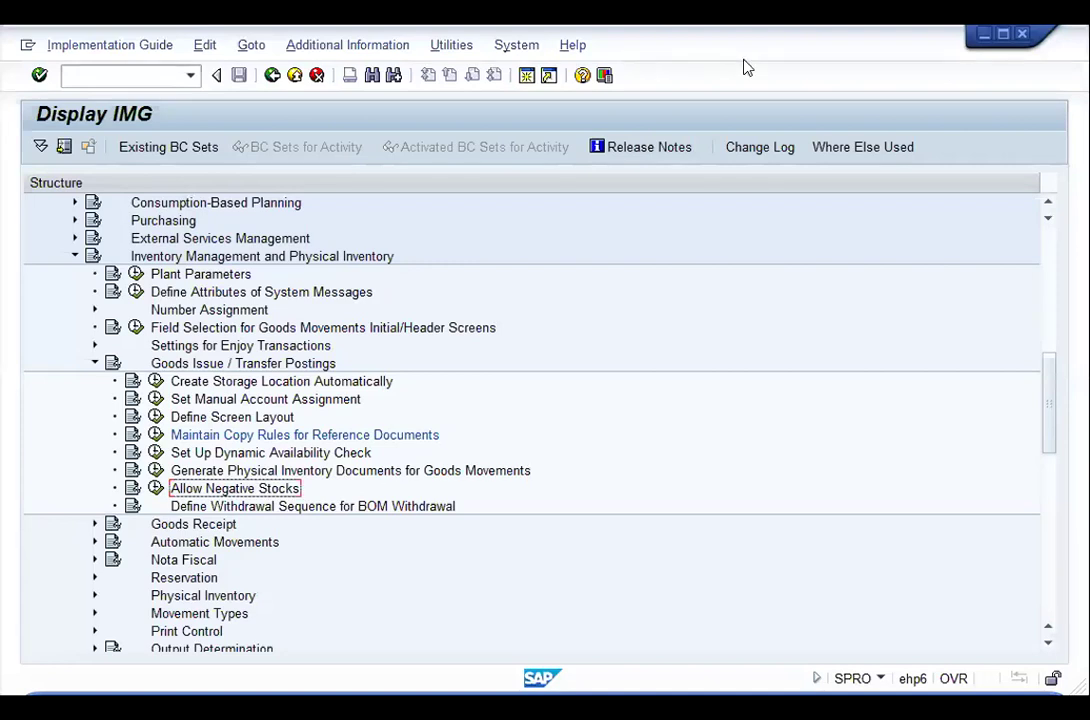
click(452, 472)
click(246, 488)
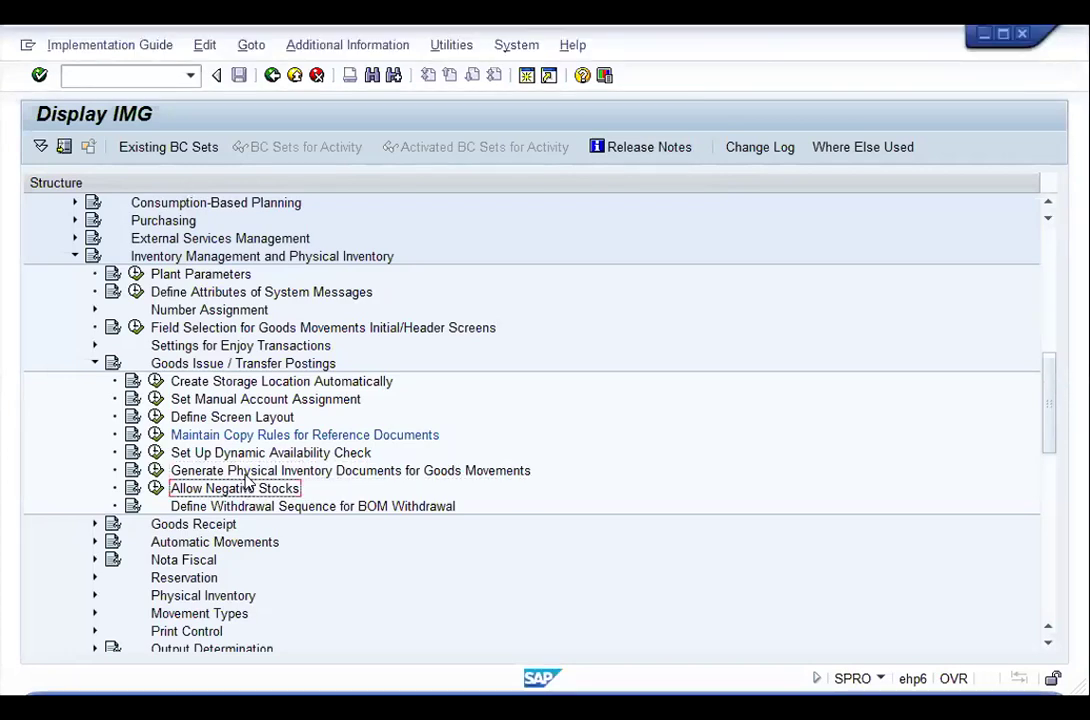
click(156, 488)
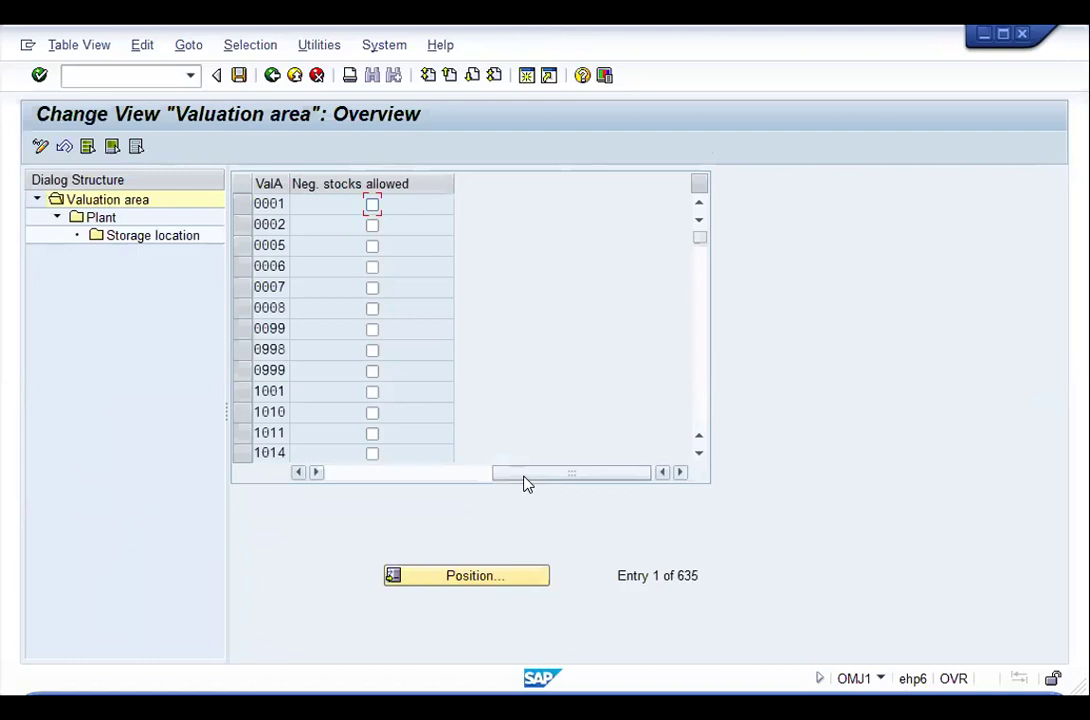
key(F3)
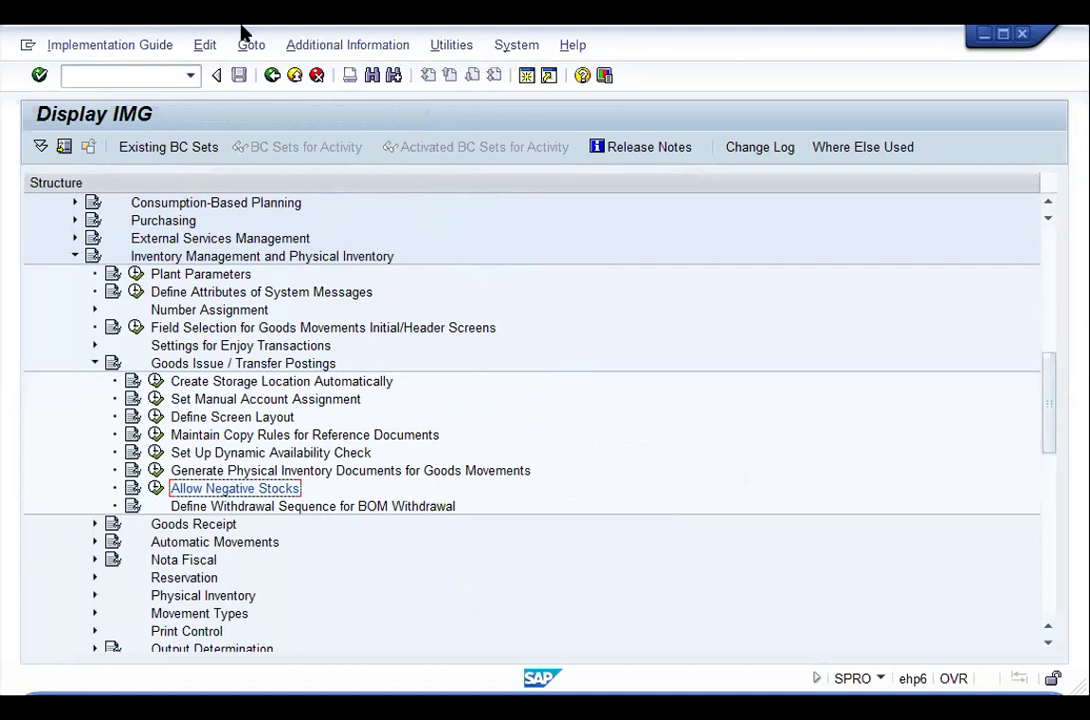
Step: Reopen Allow Negative Stocks, try to display the plants for valuation area 1001, and go back to the valuation areas
click(155, 488)
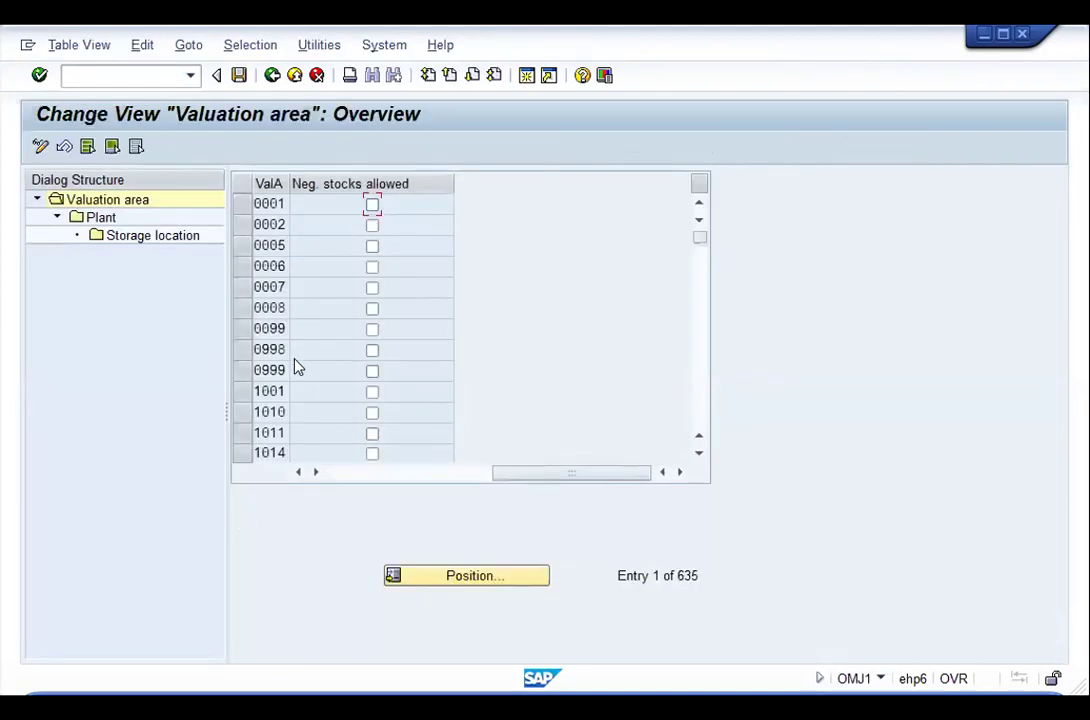
click(284, 391)
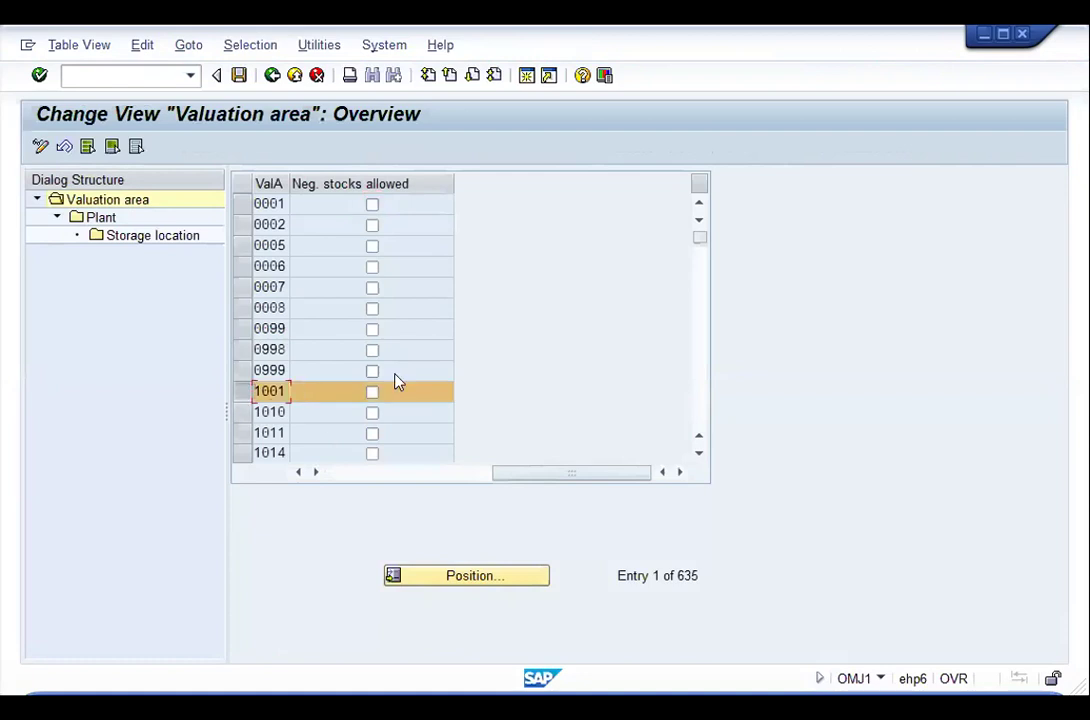
double_click(92, 217)
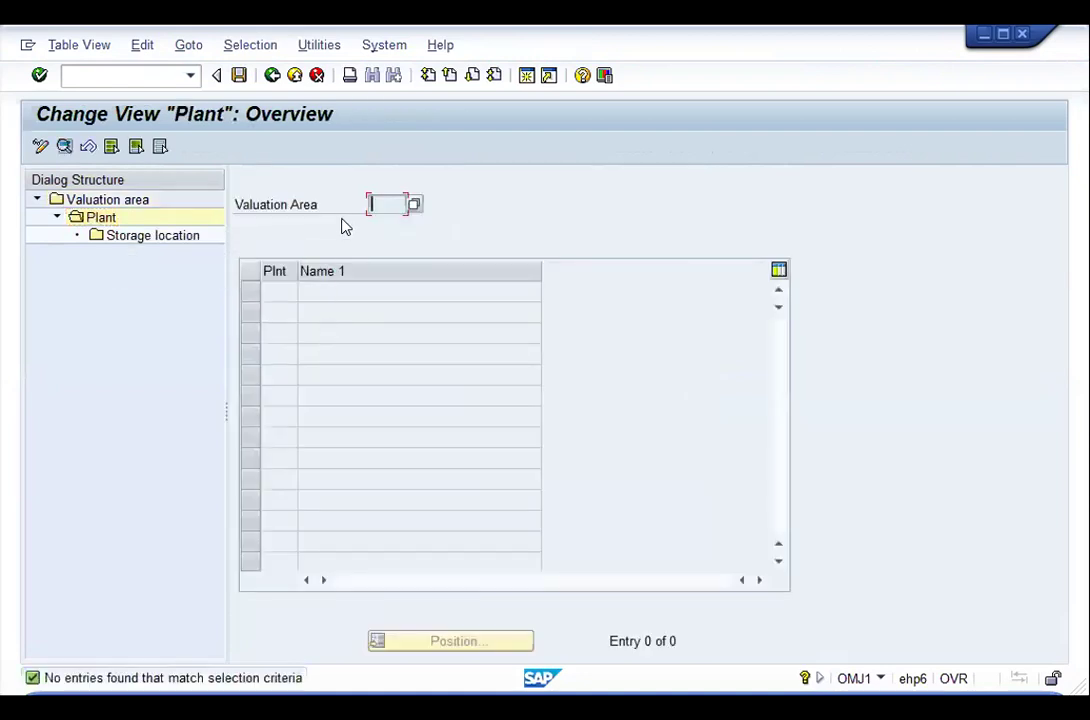
click(268, 80)
Step: Select valuation area 1300 and examine the negative special stocks settings of its plant 1300
scroll(246, 358, down, 4)
scroll(248, 366, down, 4)
click(234, 287)
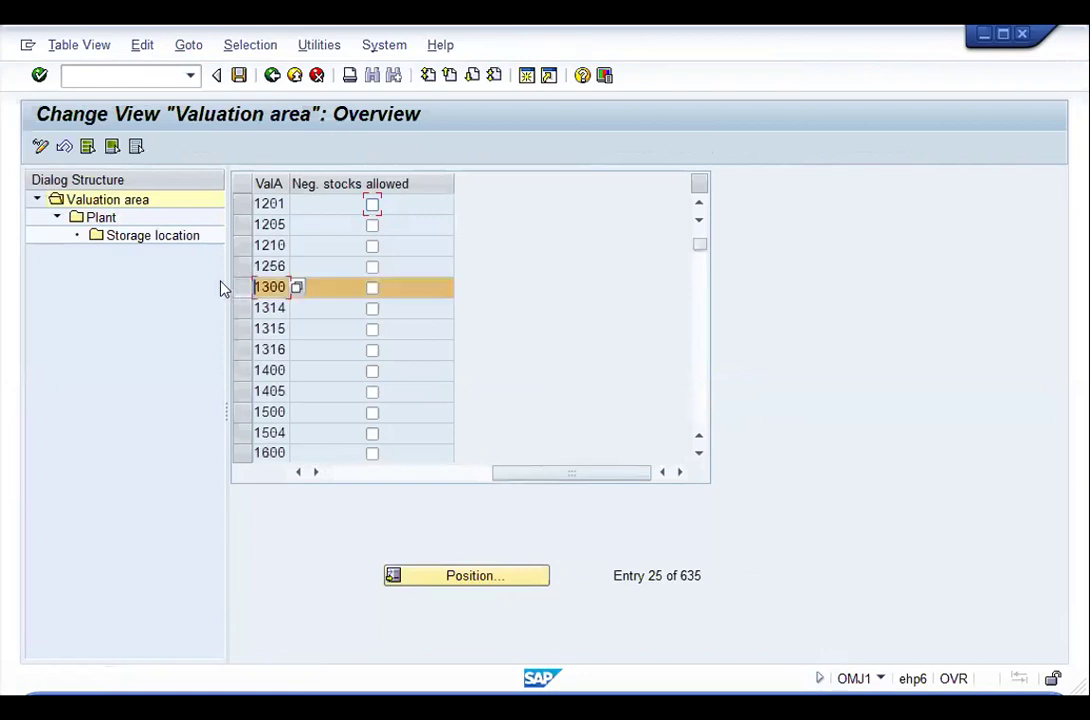
double_click(105, 216)
click(371, 222)
click(518, 231)
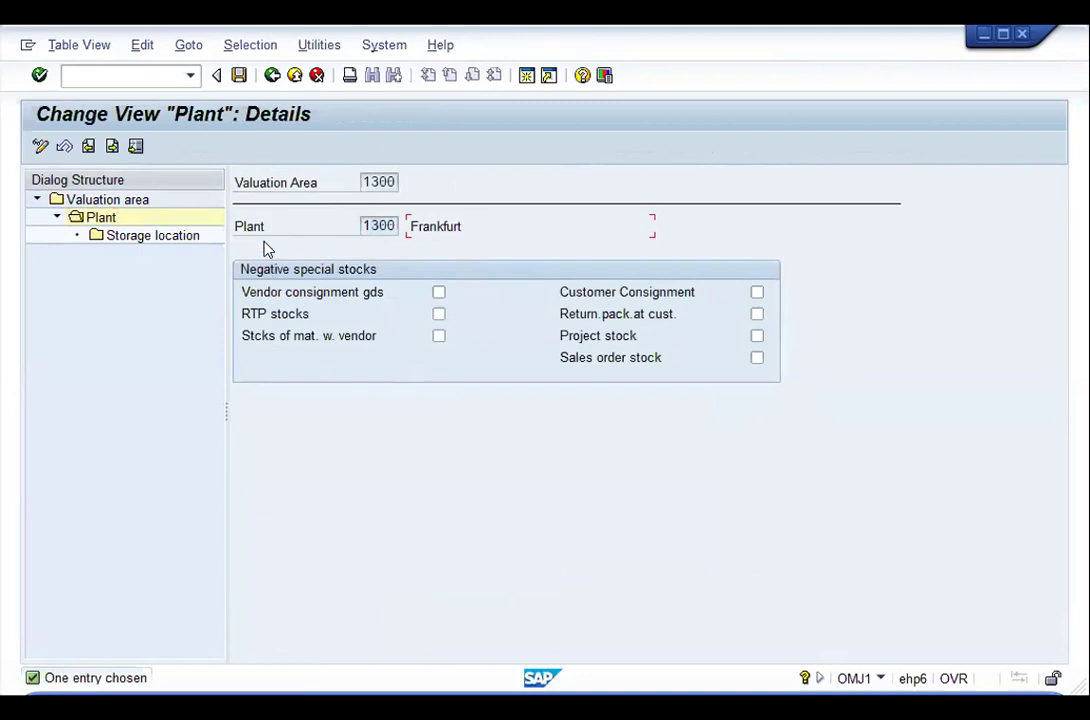
Step: Examine the negative stocks setting of the storage locations in plant 1300 and return to the plant overview
click(137, 240)
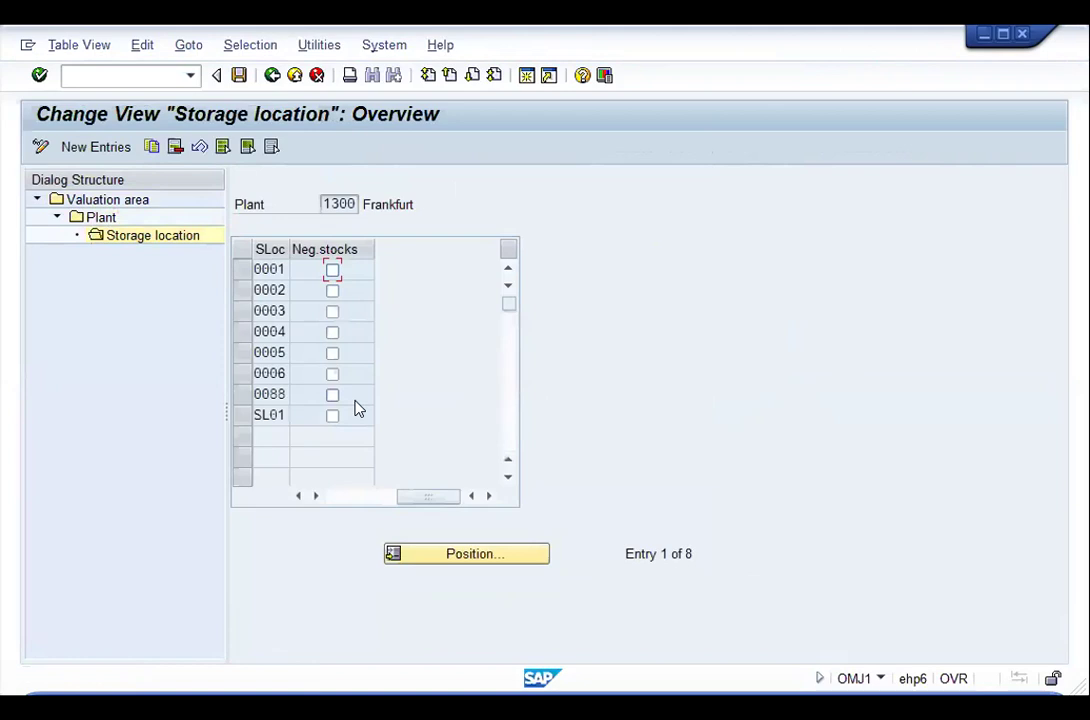
click(316, 76)
click(316, 77)
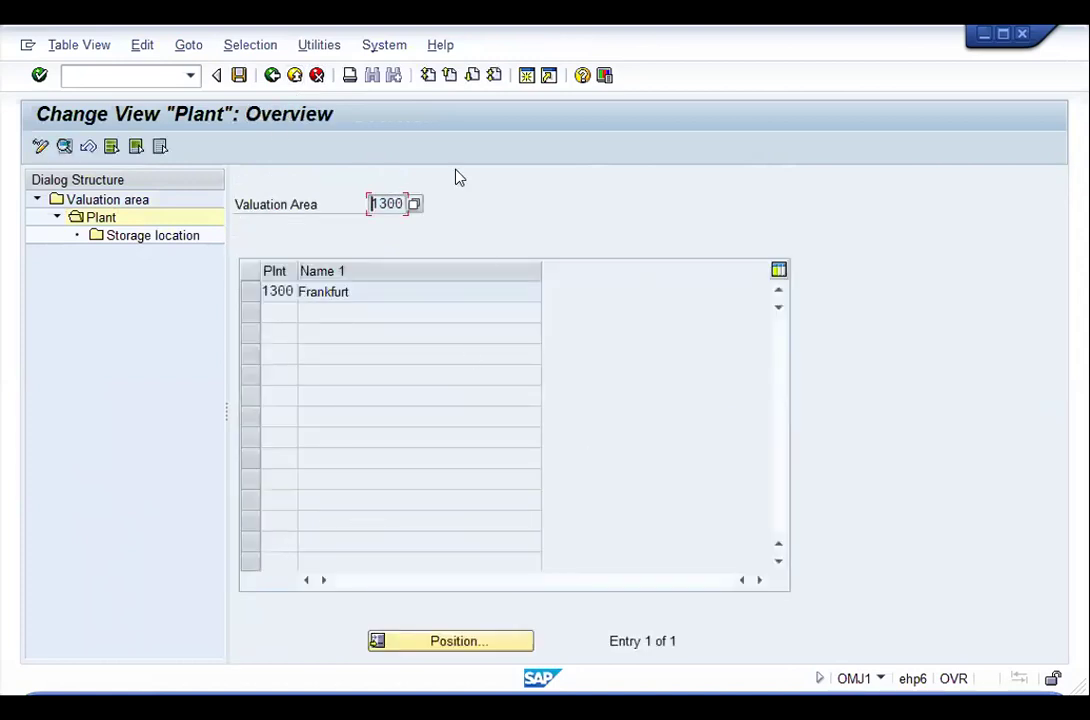
Step: Leave Allow Negative Stocks, collapse Goods Issue / Transfer Postings, and expand the Goods Receipt activities in the IMG structure
click(308, 77)
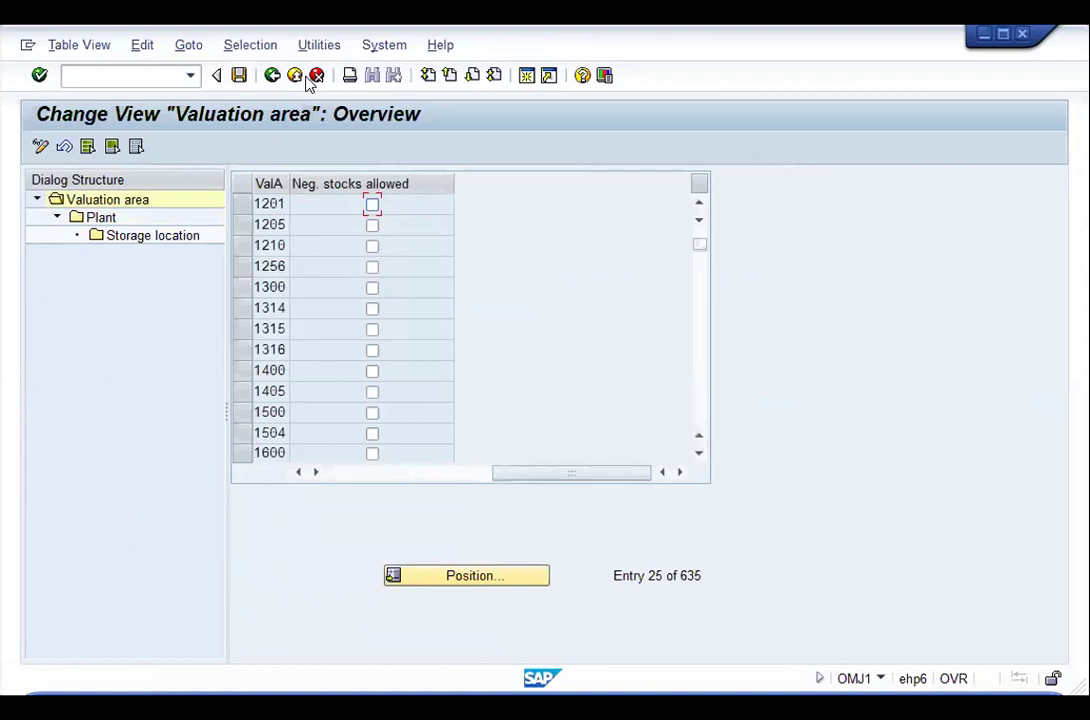
click(310, 78)
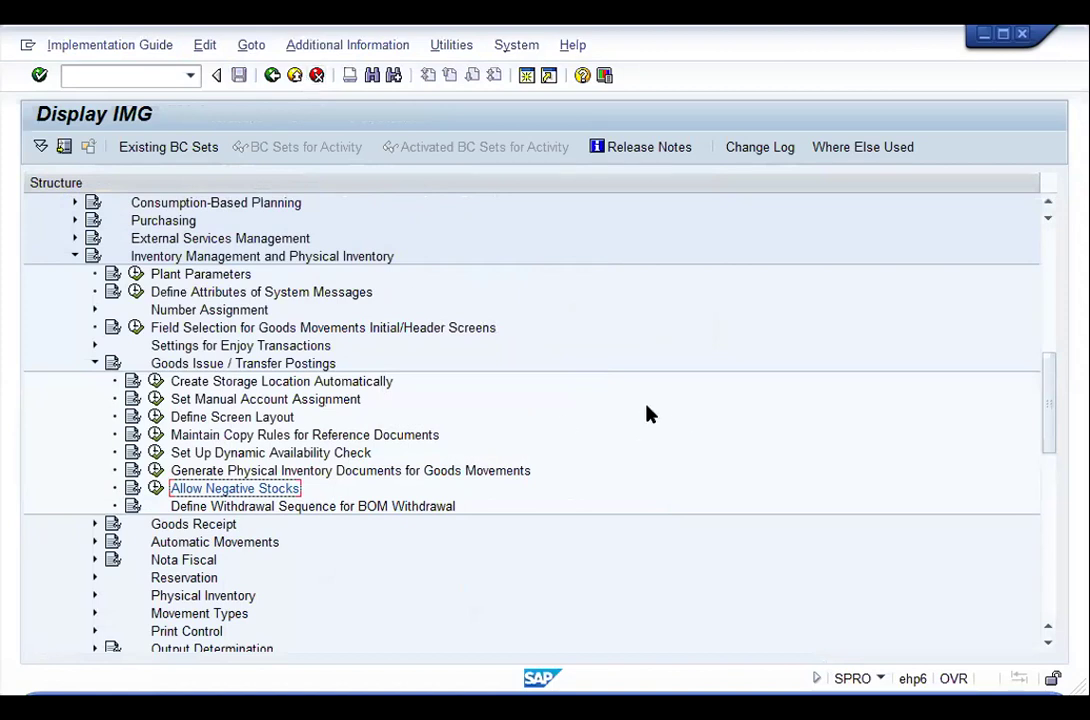
key(Left)
key(Left)
key(Down)
key(Right)
key(Down)
key(Down)
key(Down)
key(Up)
key(Up)
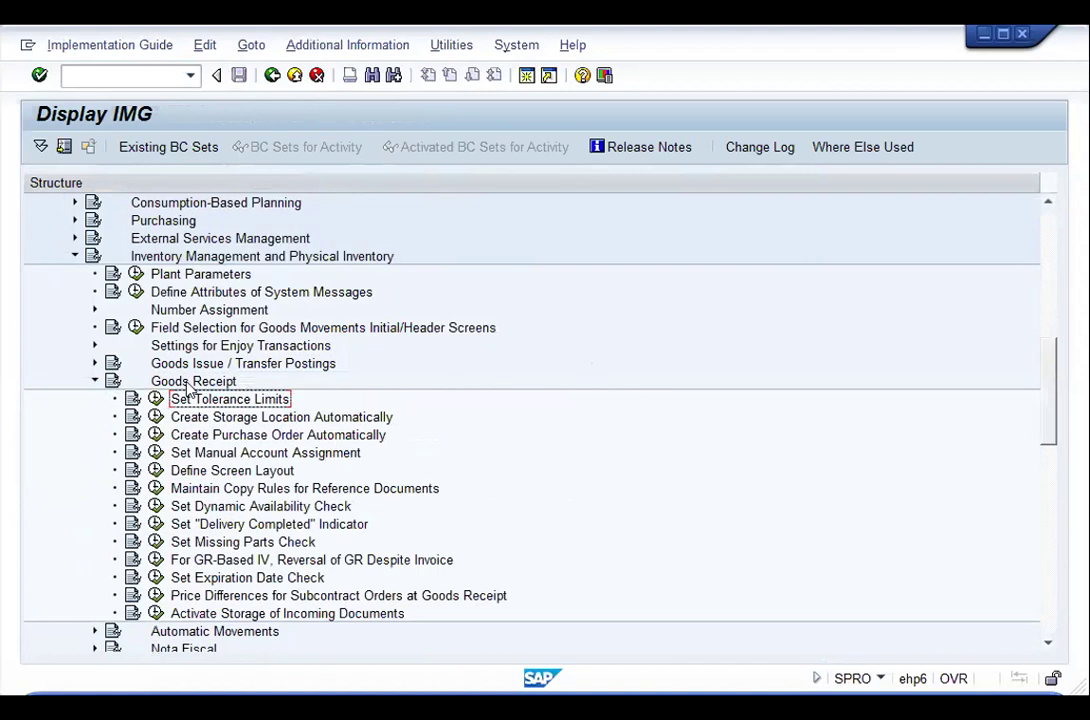
Step: Open Set Tolerance Limits and examine the limits of tolerance keys B1 and B2 for company code 0005
click(157, 399)
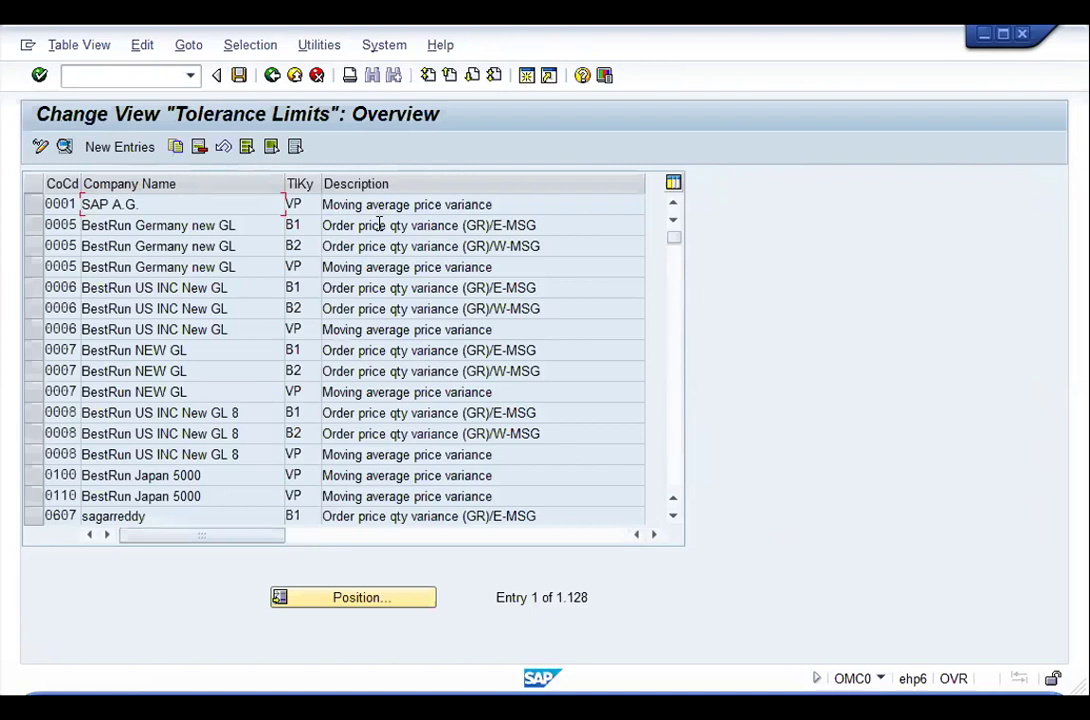
double_click(378, 226)
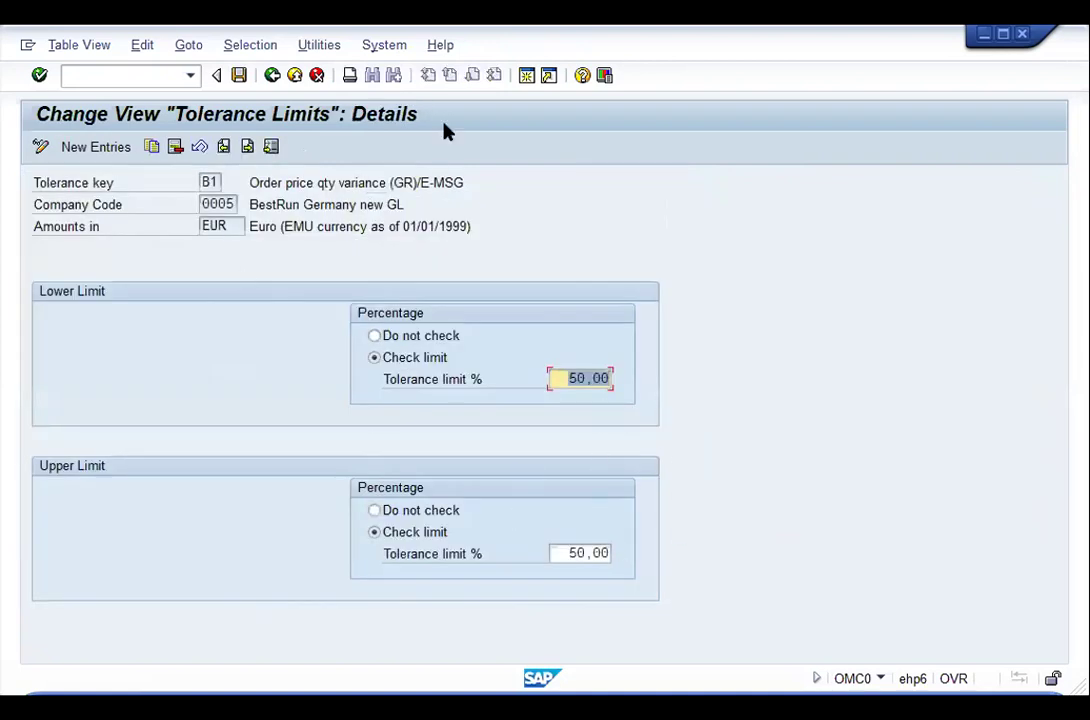
click(313, 76)
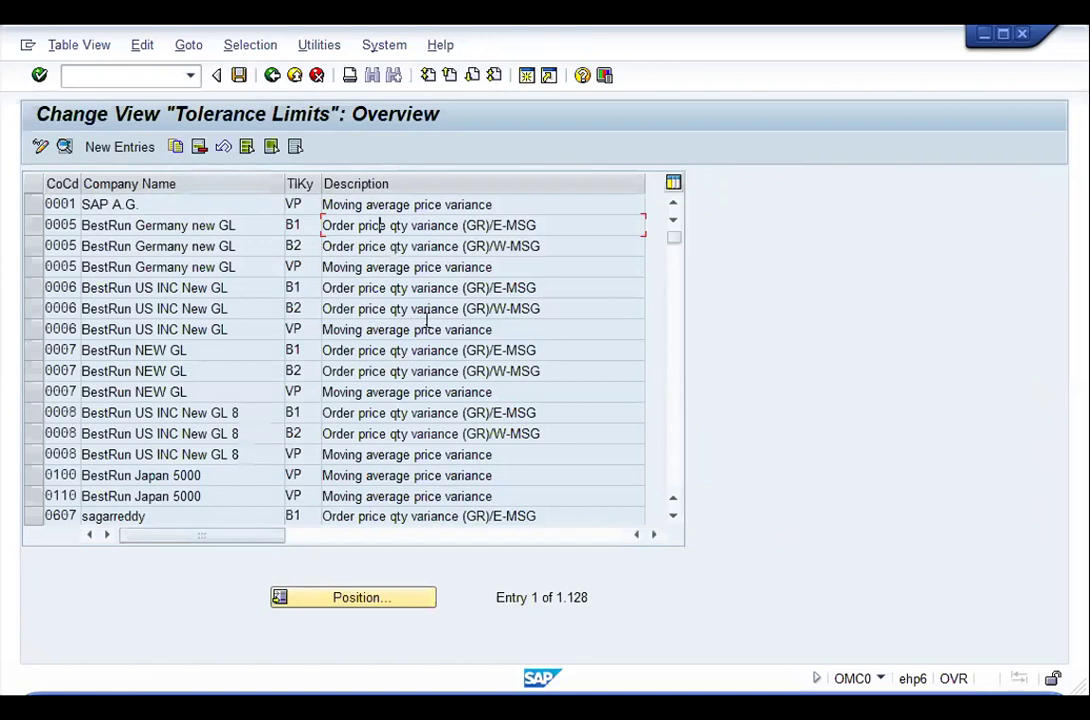
double_click(440, 246)
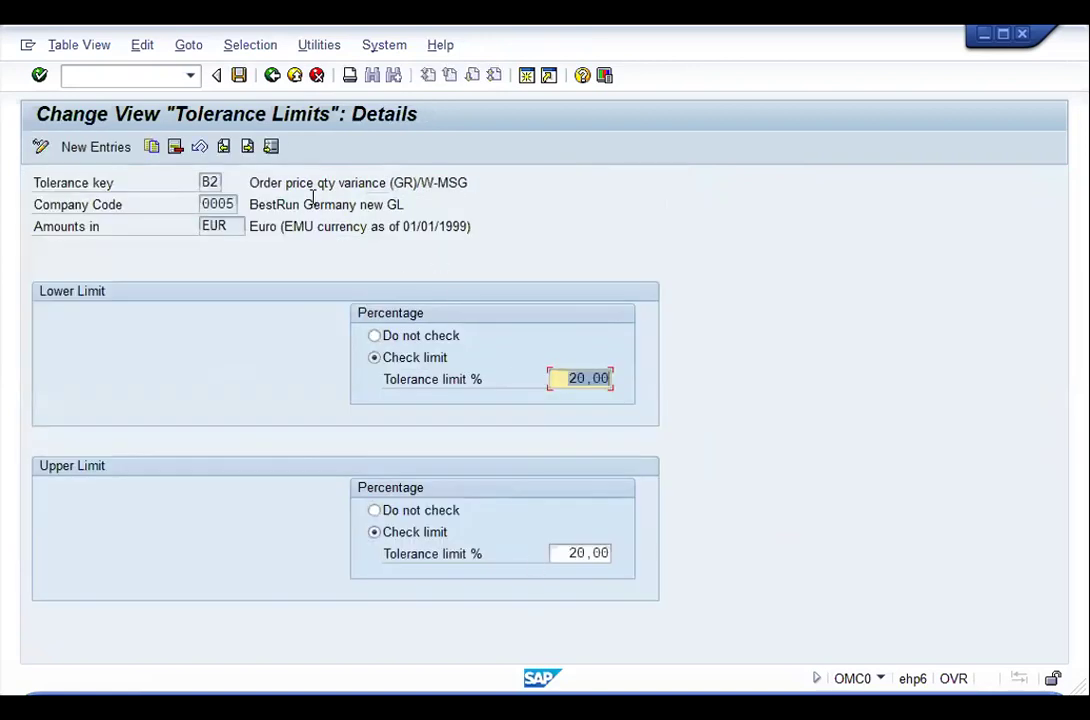
drag(413, 182, 506, 182)
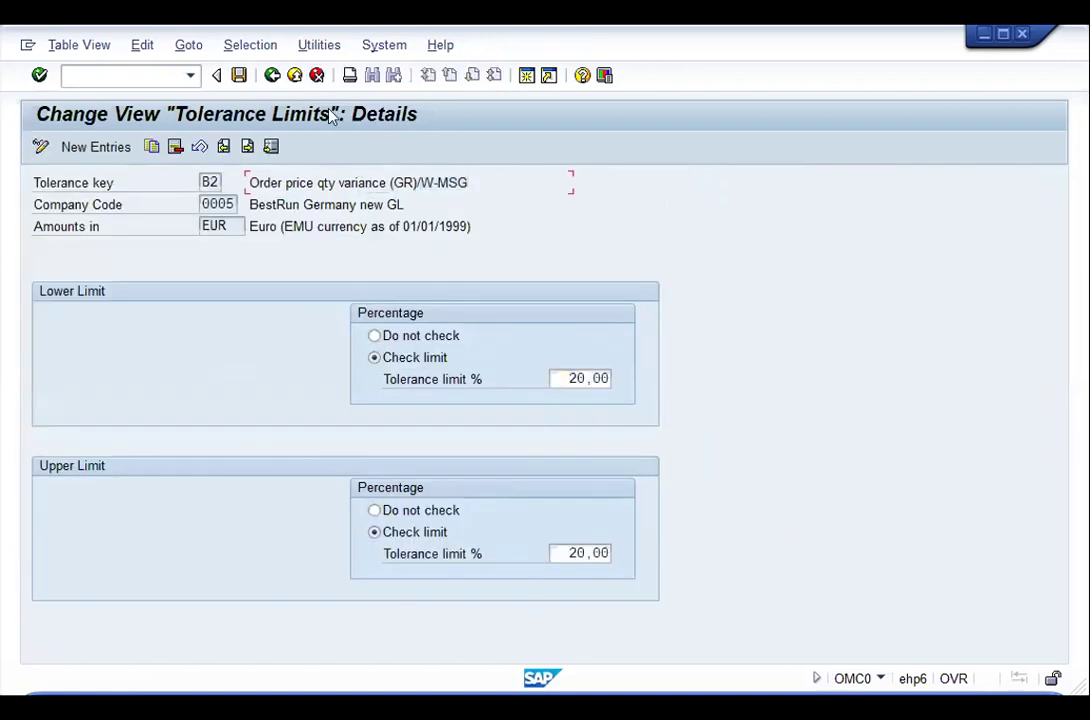
click(272, 75)
Step: Compare the lower and upper limits of the B1 error-message key with the B2 warning-message key for company code 0005
double_click(462, 224)
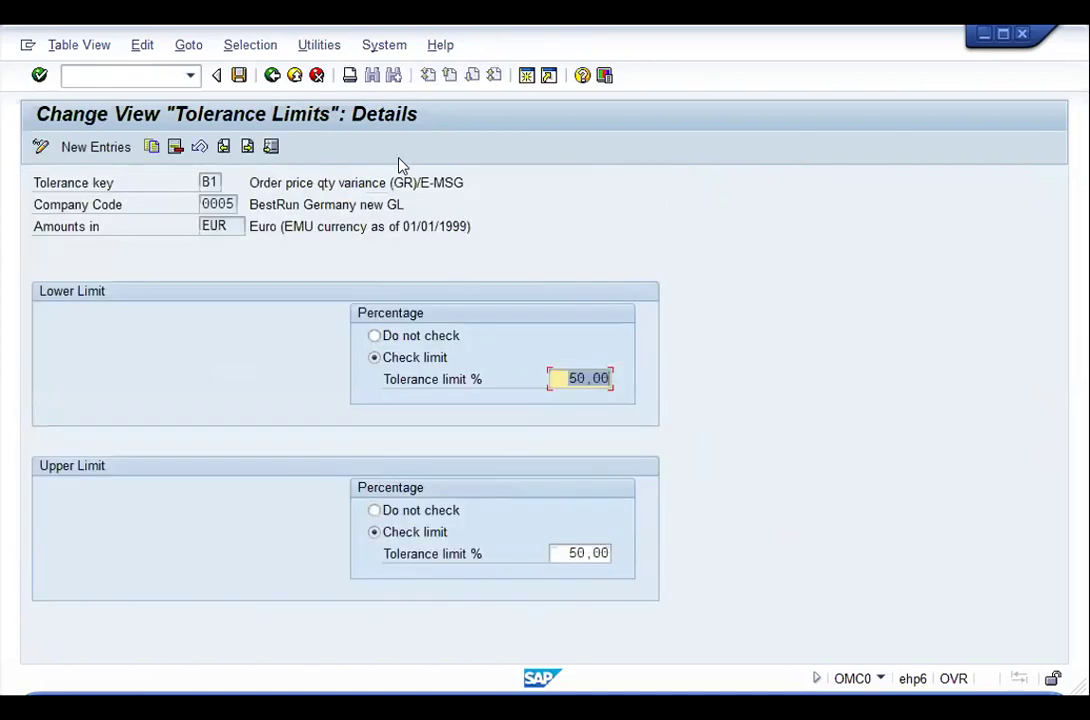
click(532, 385)
click(516, 562)
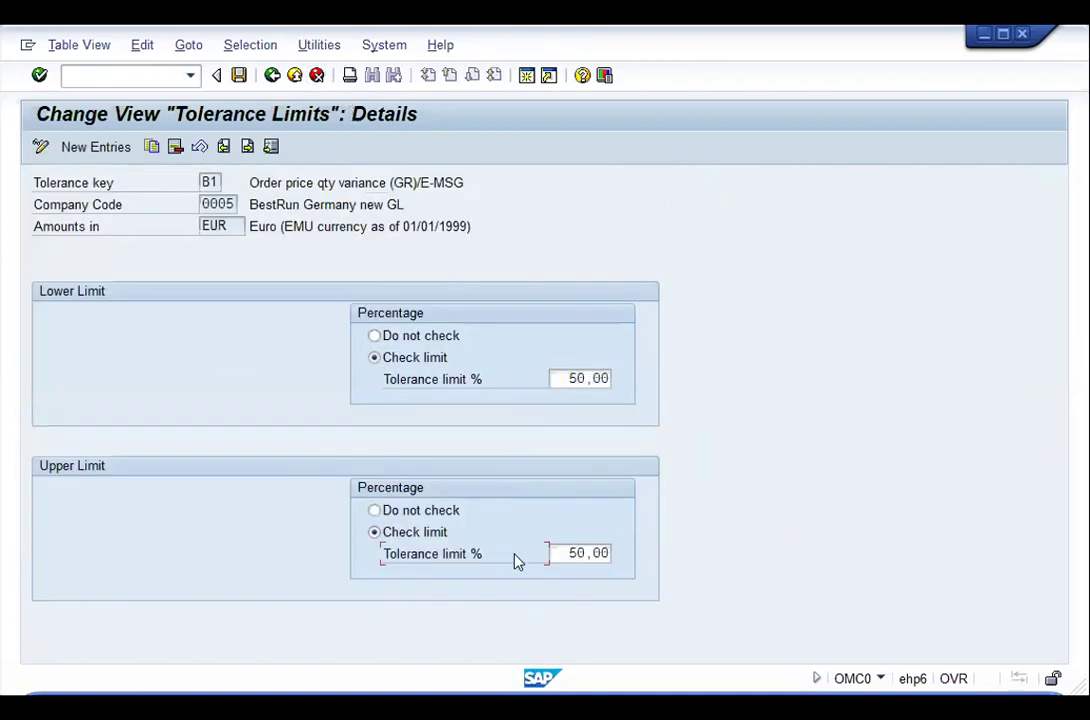
click(313, 78)
double_click(416, 246)
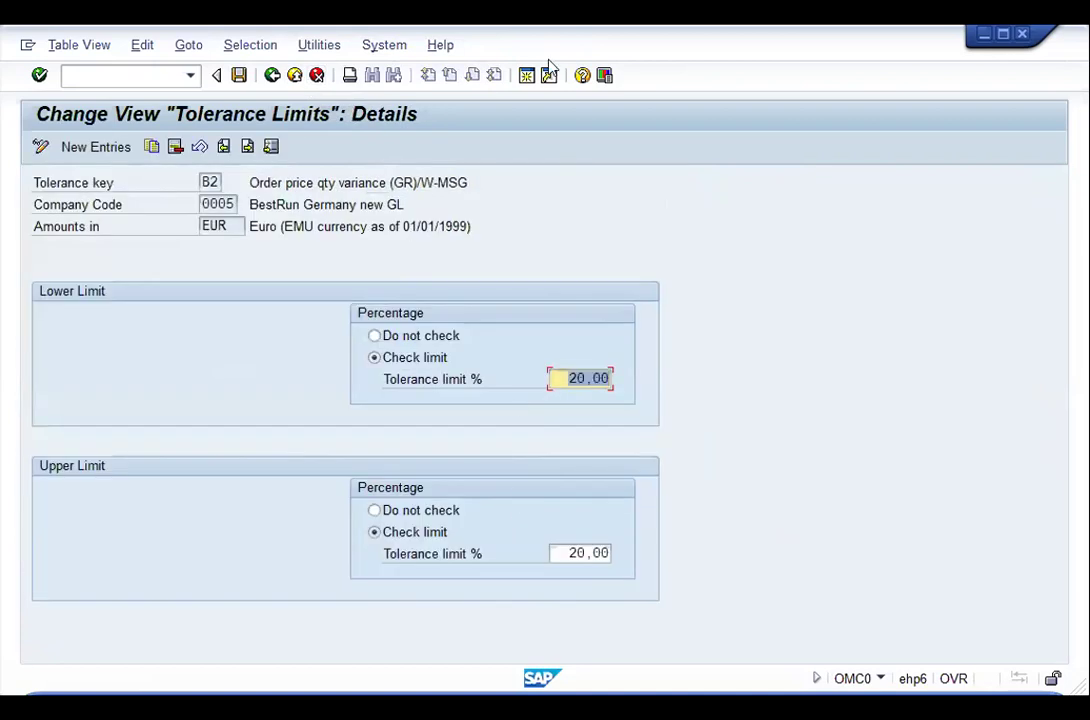
click(317, 78)
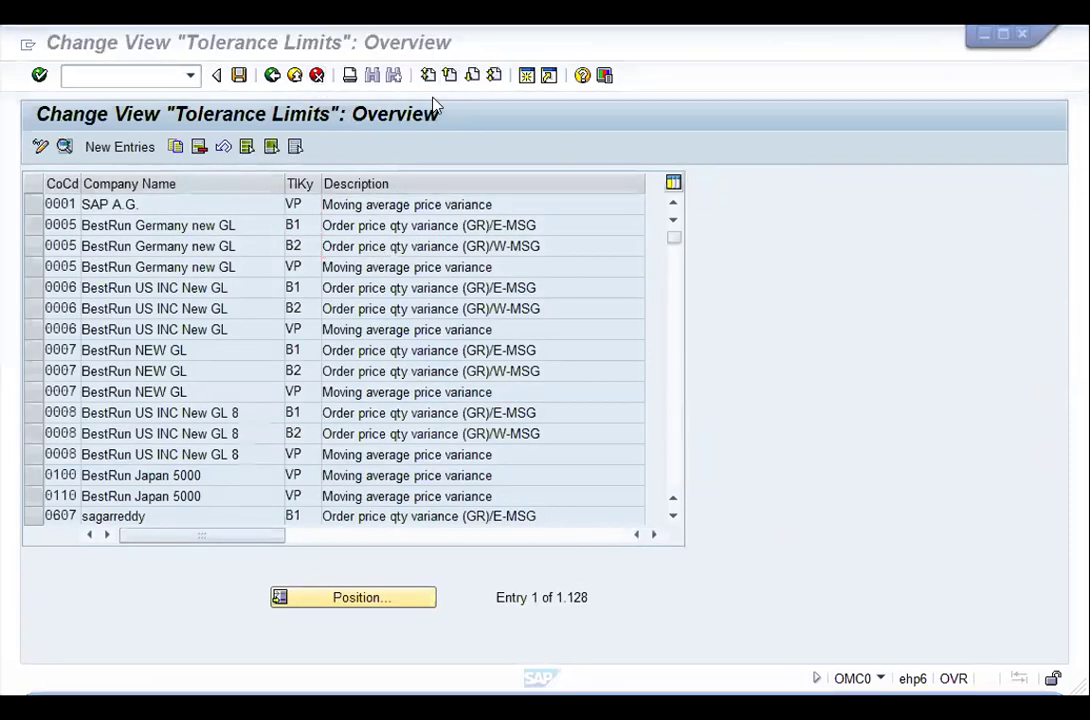
click(943, 163)
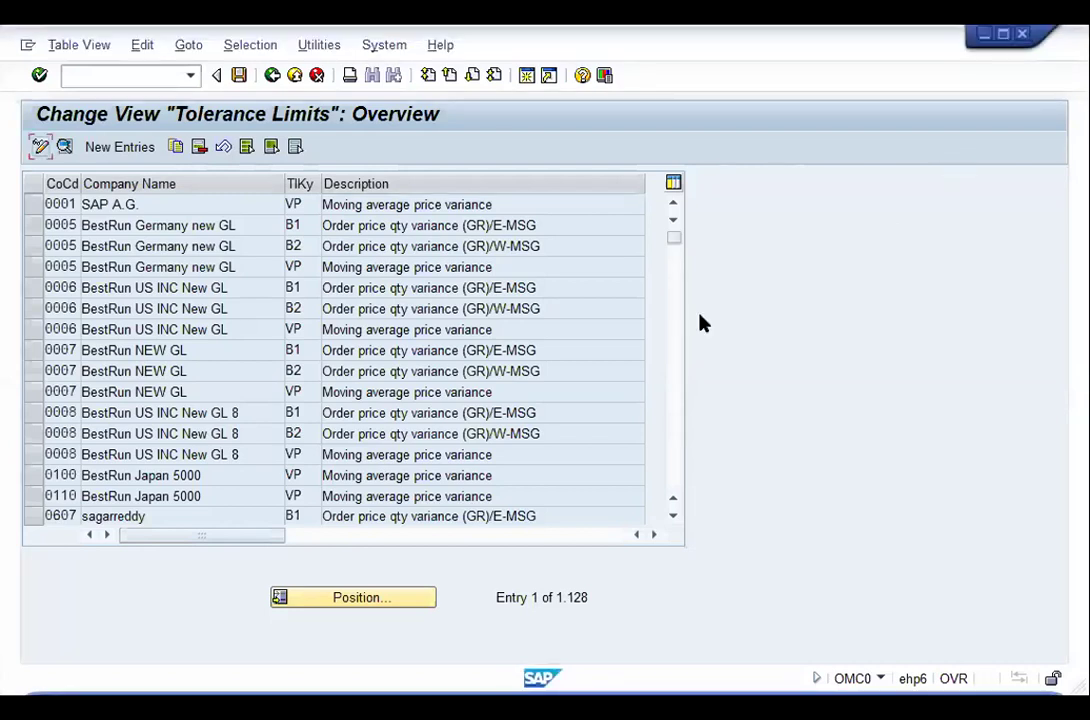
Step: Position the tolerance limits list at company code vg, leaving the tolerance key blank
click(62, 266)
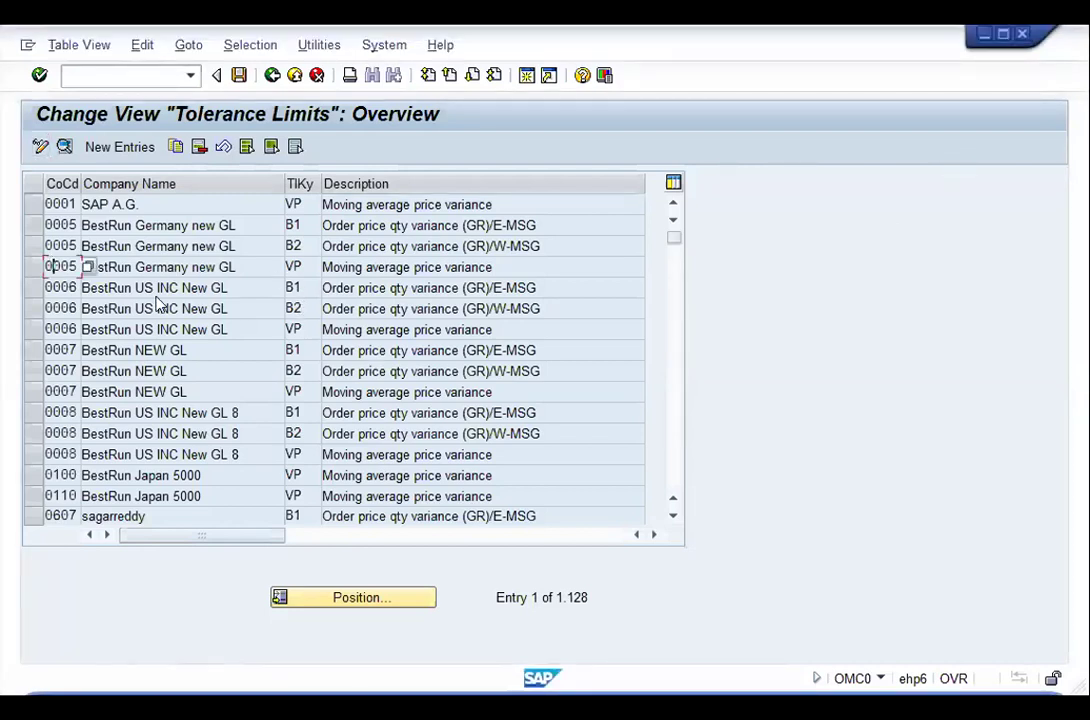
click(381, 607)
text(vg)
key(Tab)
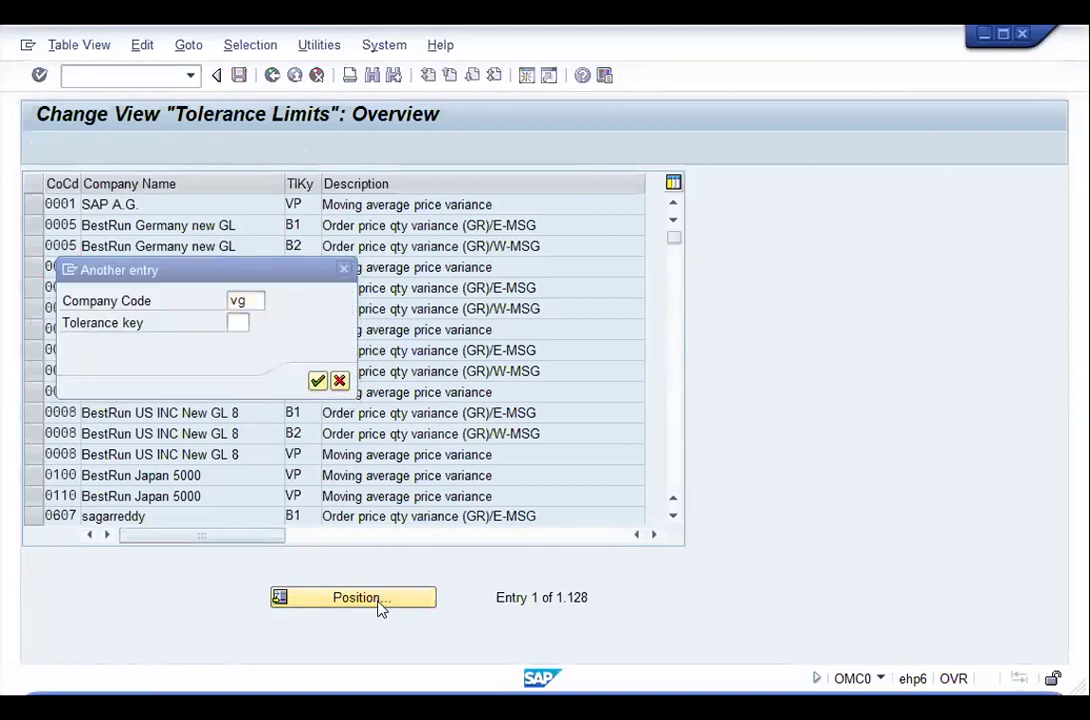
key(Return)
click(175, 245)
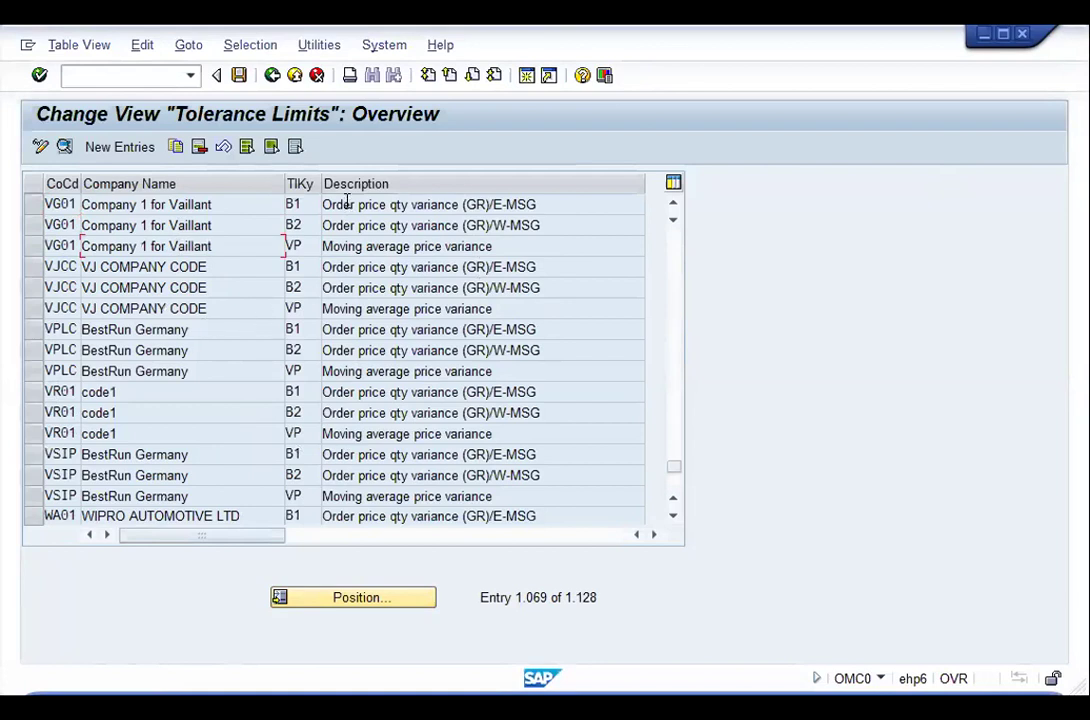
Step: Examine the moving average price variance tolerance (key VP) of company code VG01 and return to the IMG structure
drag(342, 204, 540, 208)
drag(397, 246, 545, 246)
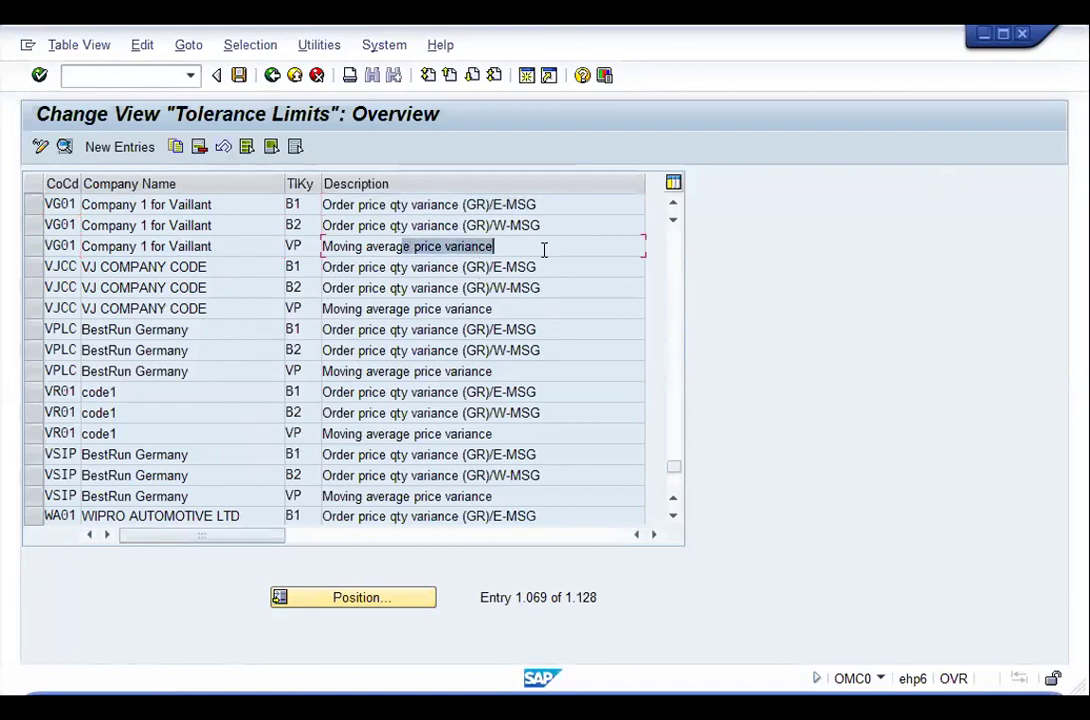
double_click(538, 246)
click(309, 80)
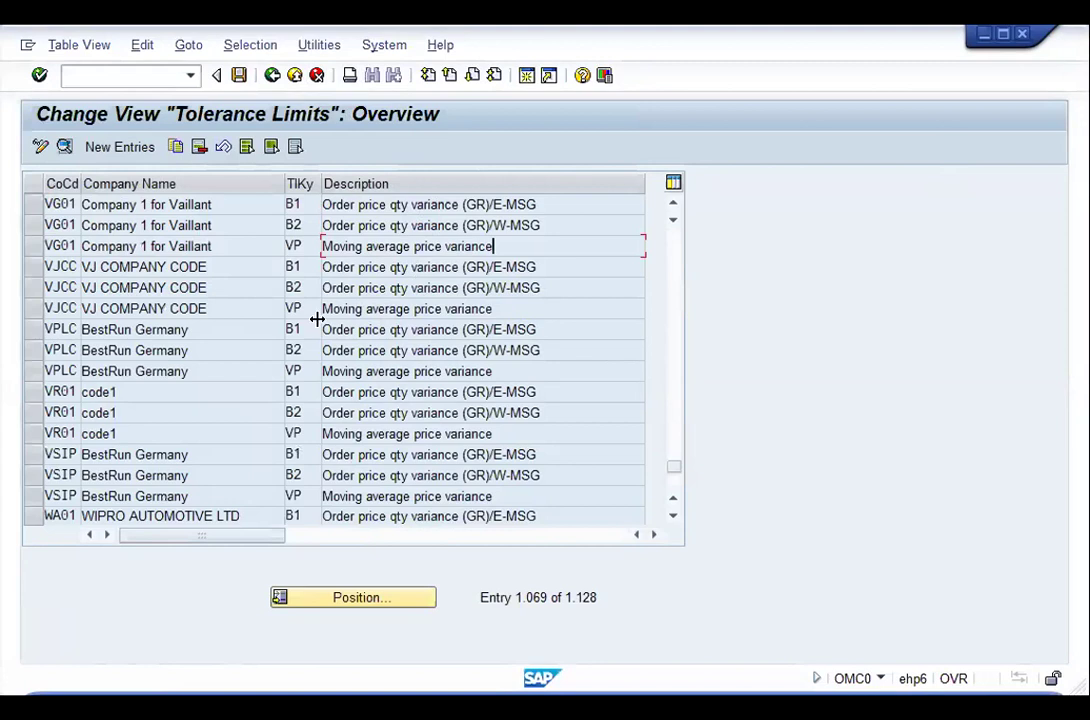
click(315, 80)
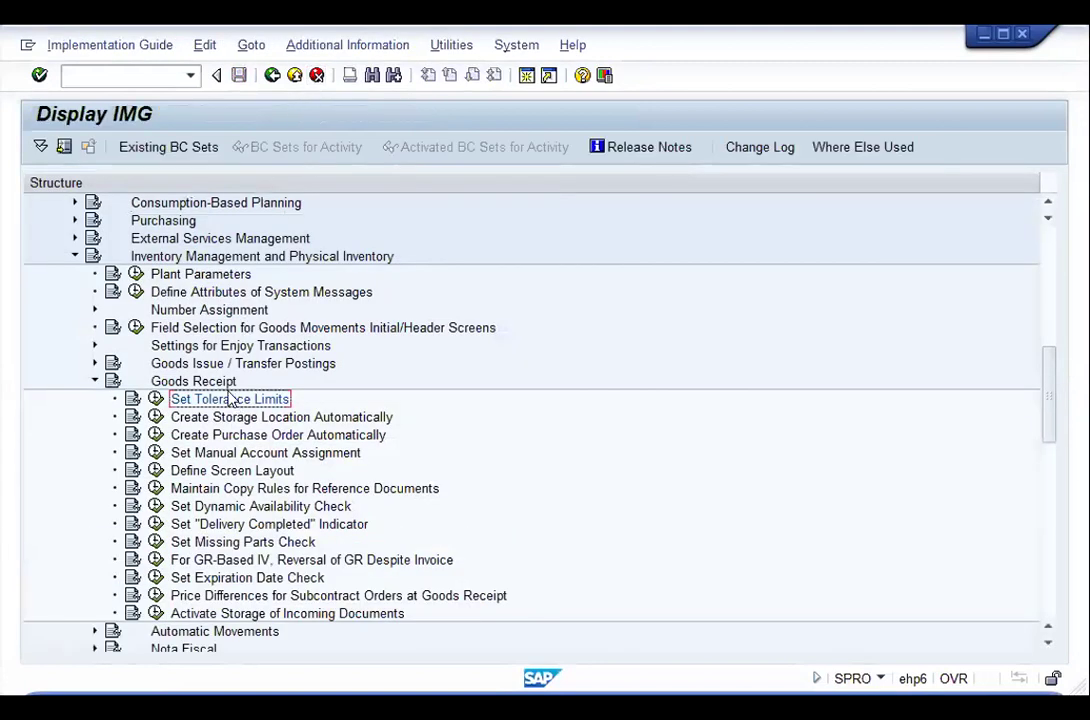
Step: Open Create Purchase Order Automatically, review the Automatic PO setting of movement type 101, and return to the IMG structure
click(270, 437)
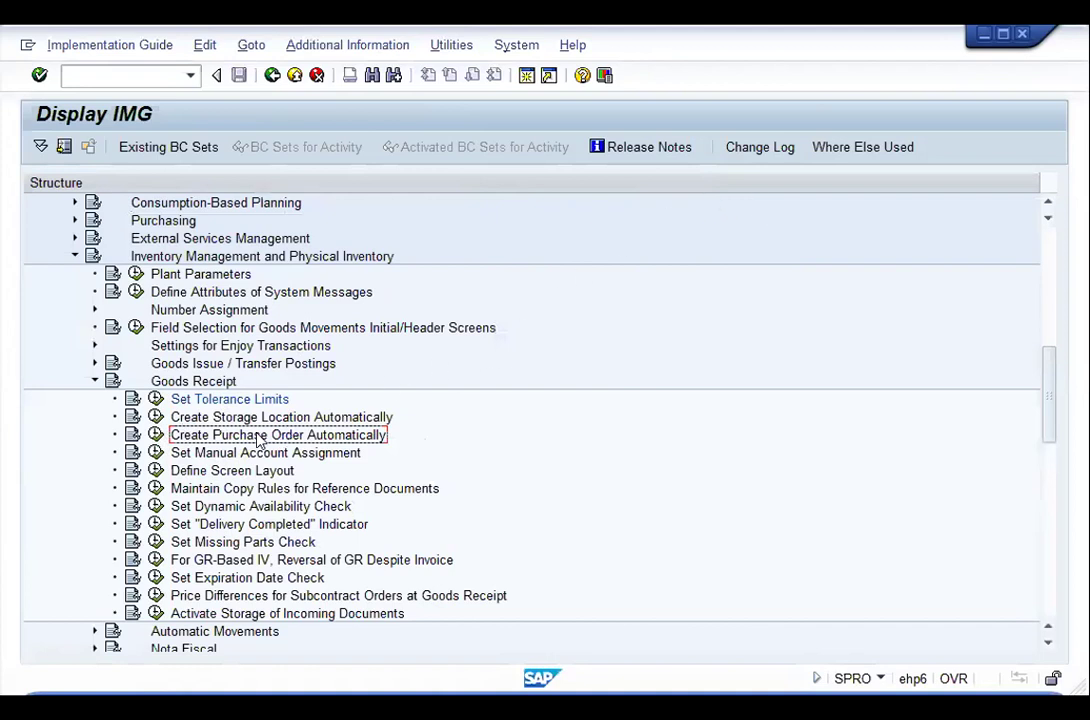
click(156, 435)
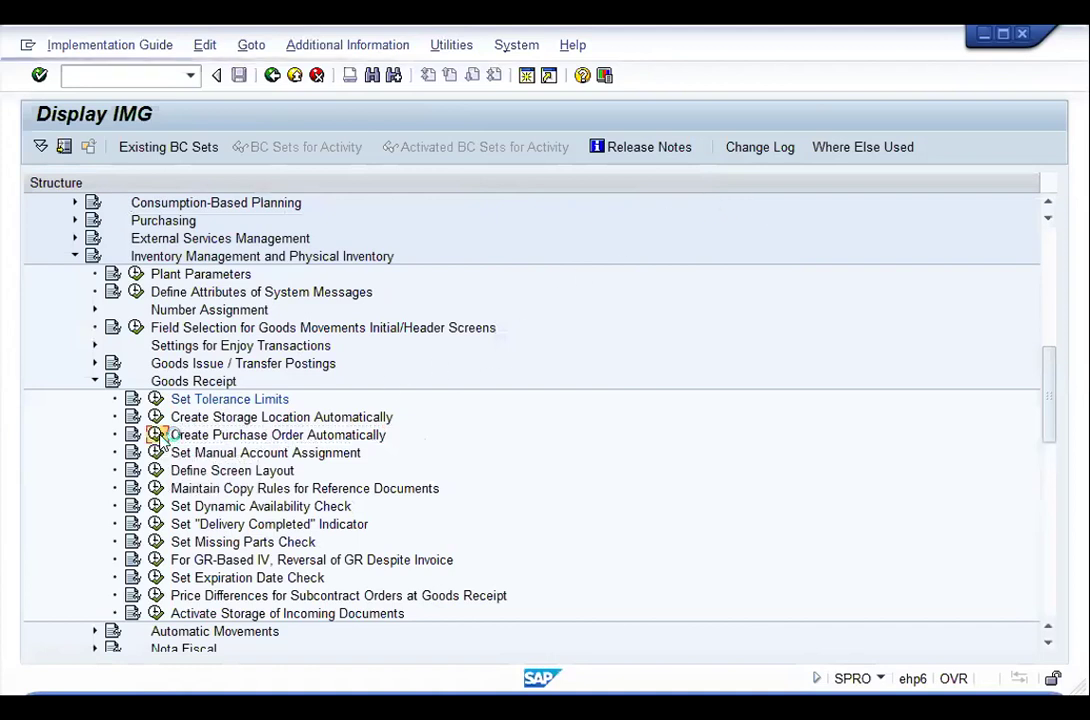
click(114, 204)
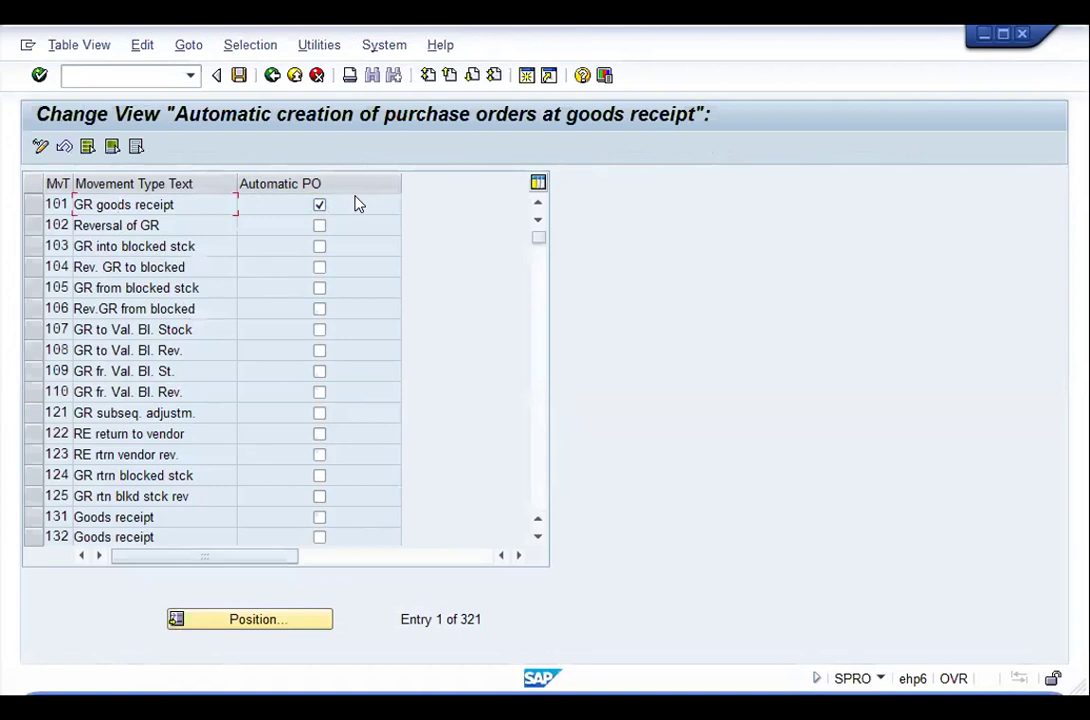
click(318, 77)
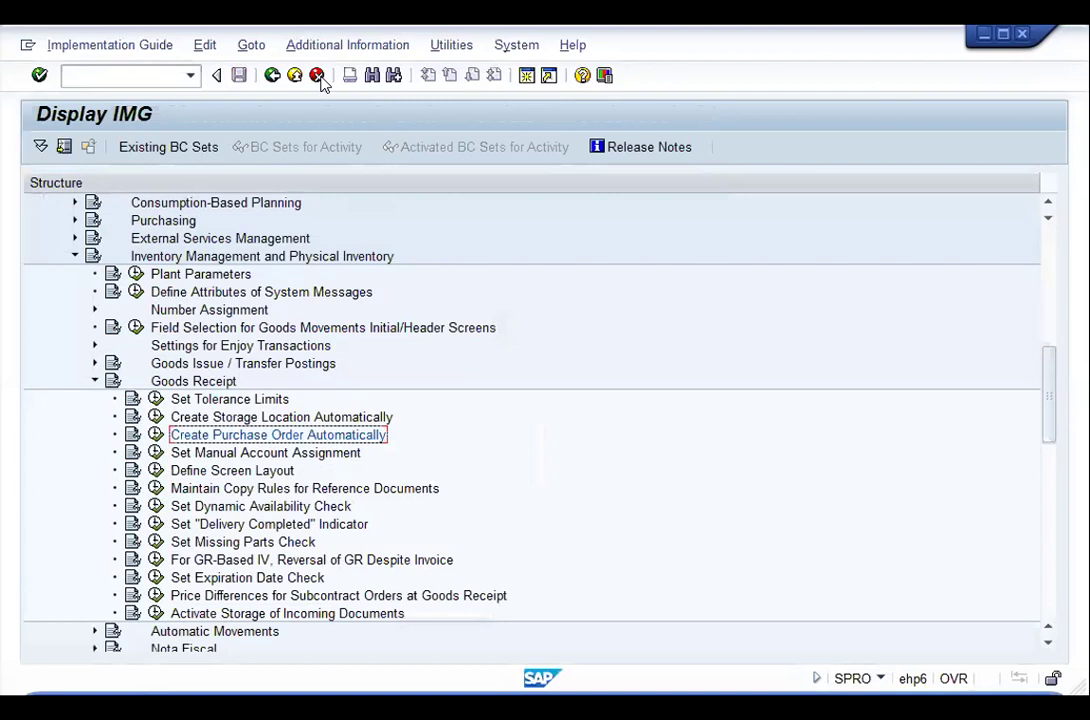
Step: Open Maintain Copy Rules for Reference Documents, narrow the transaction columns to review the proposed preselection, and return to the IMG structure
click(262, 490)
click(156, 488)
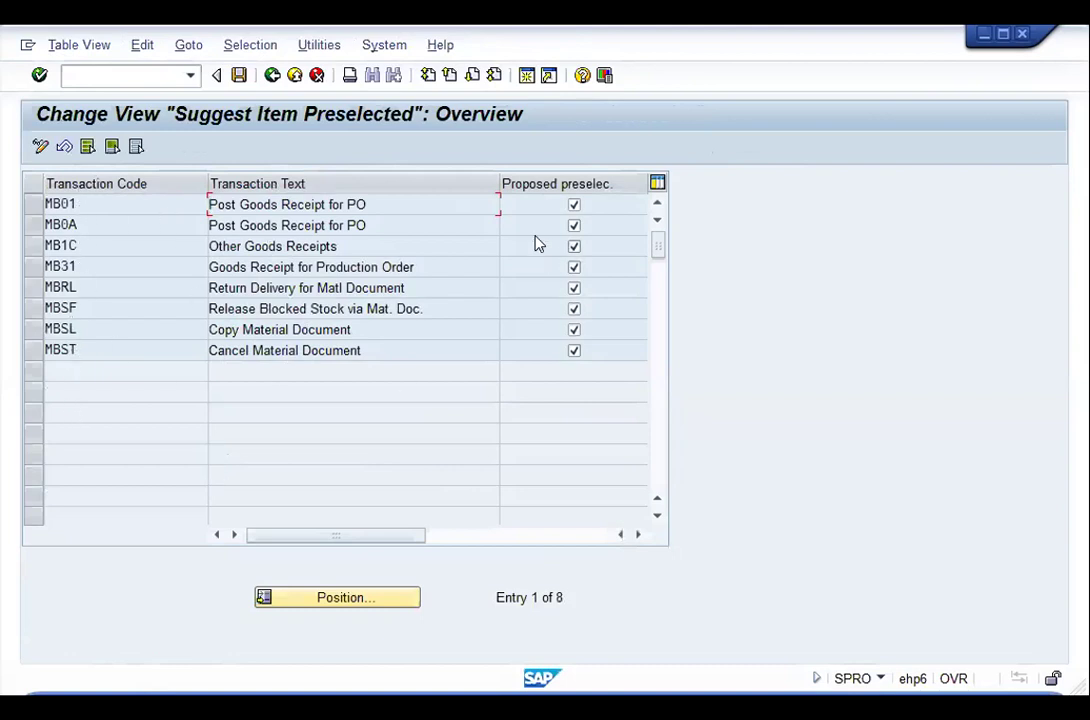
drag(203, 183, 185, 183)
drag(475, 186, 420, 189)
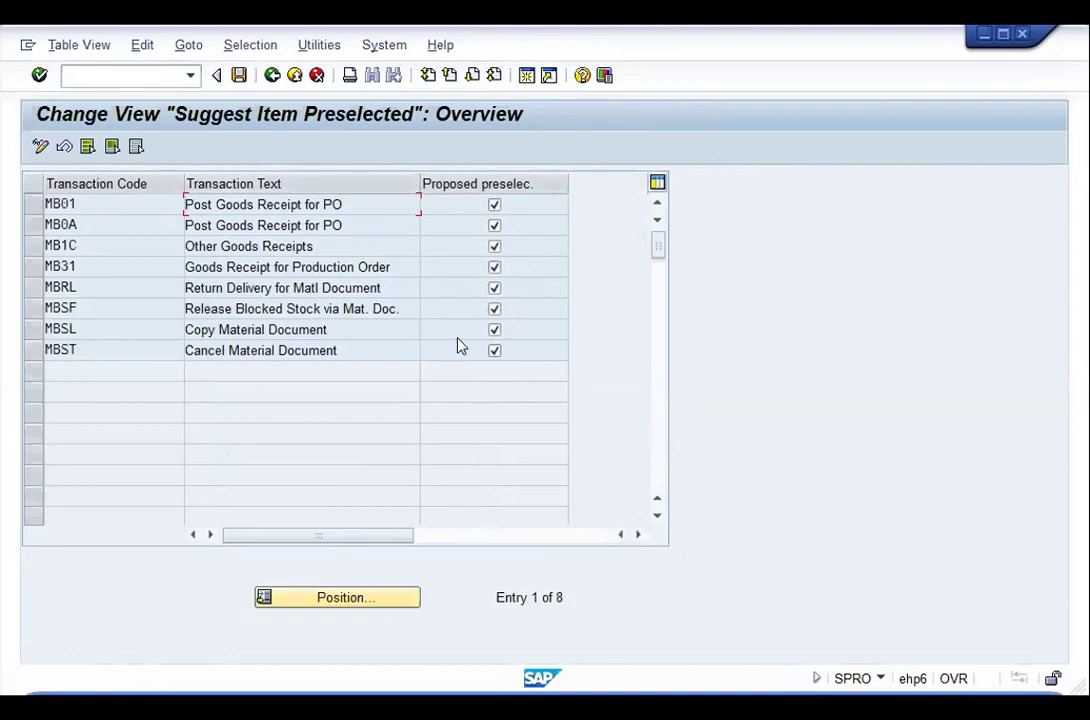
click(315, 77)
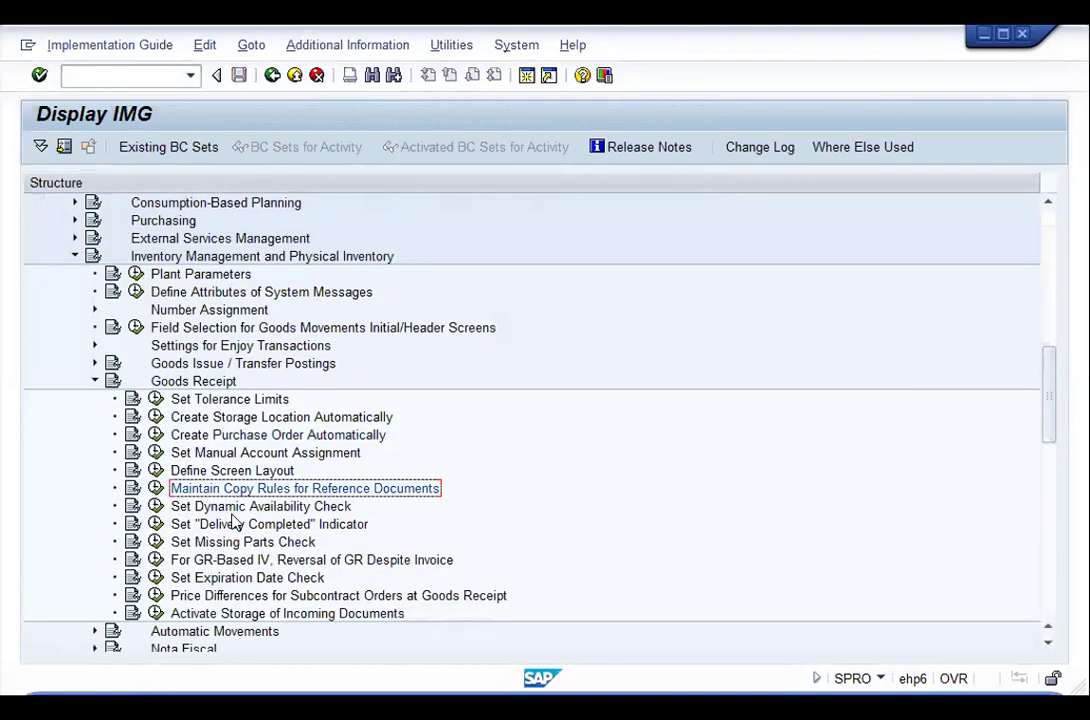
Step: Open For GR-Based IV, Reversal of GR Despite Invoice, review the setting per movement type, and return to the IMG structure
click(228, 562)
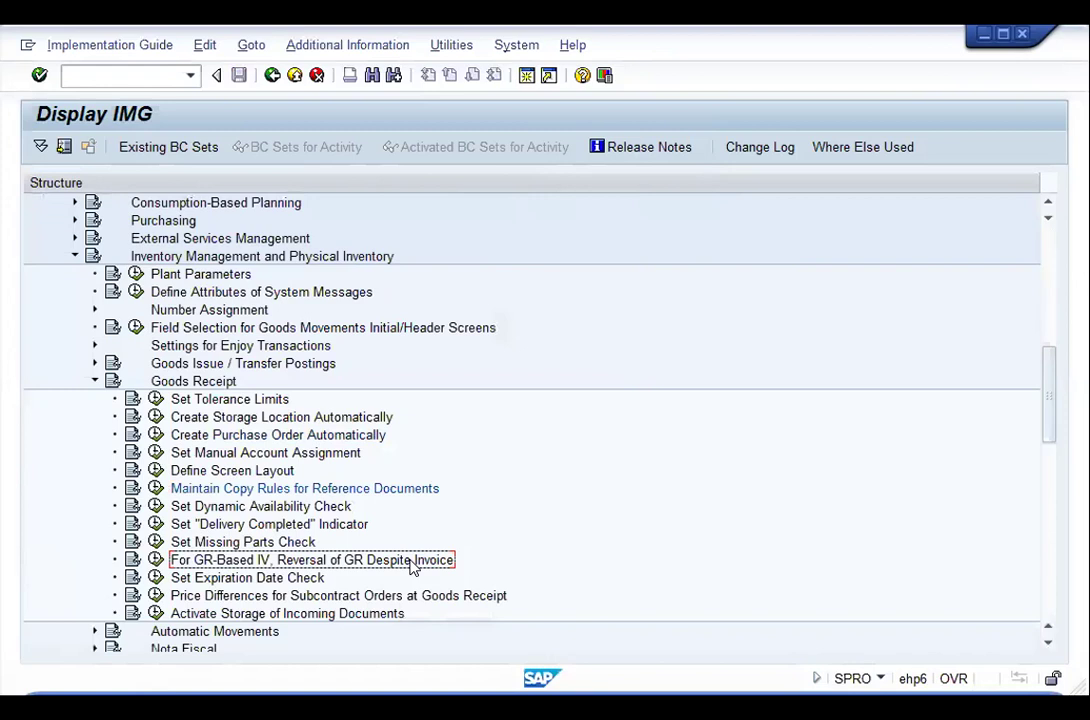
click(156, 560)
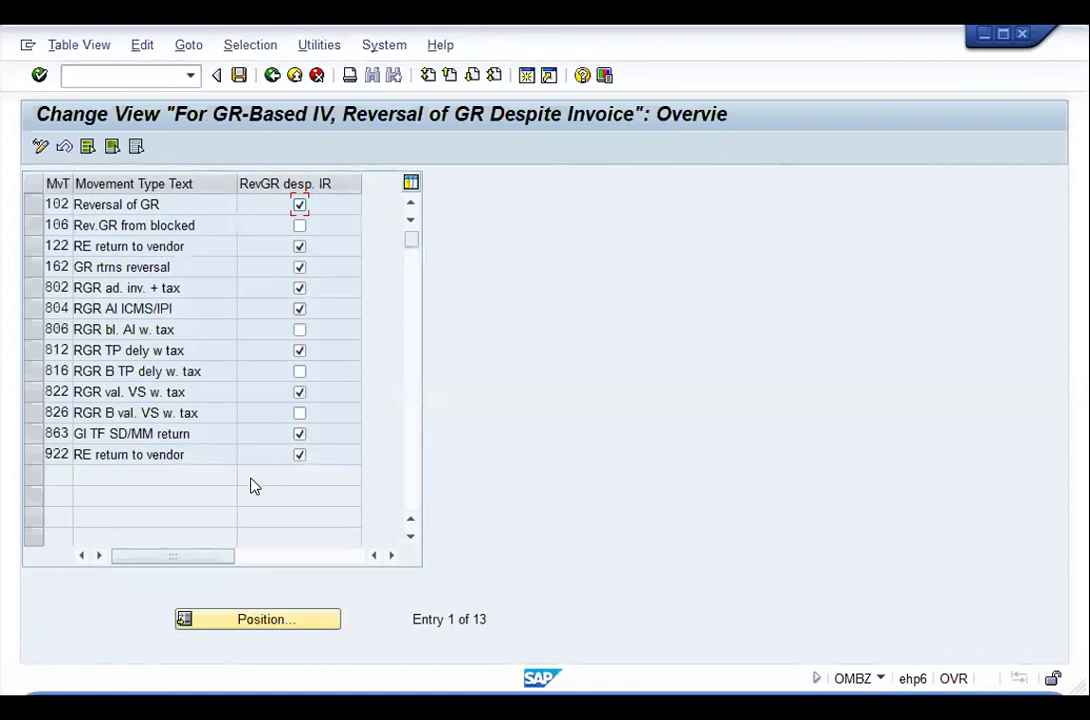
click(317, 76)
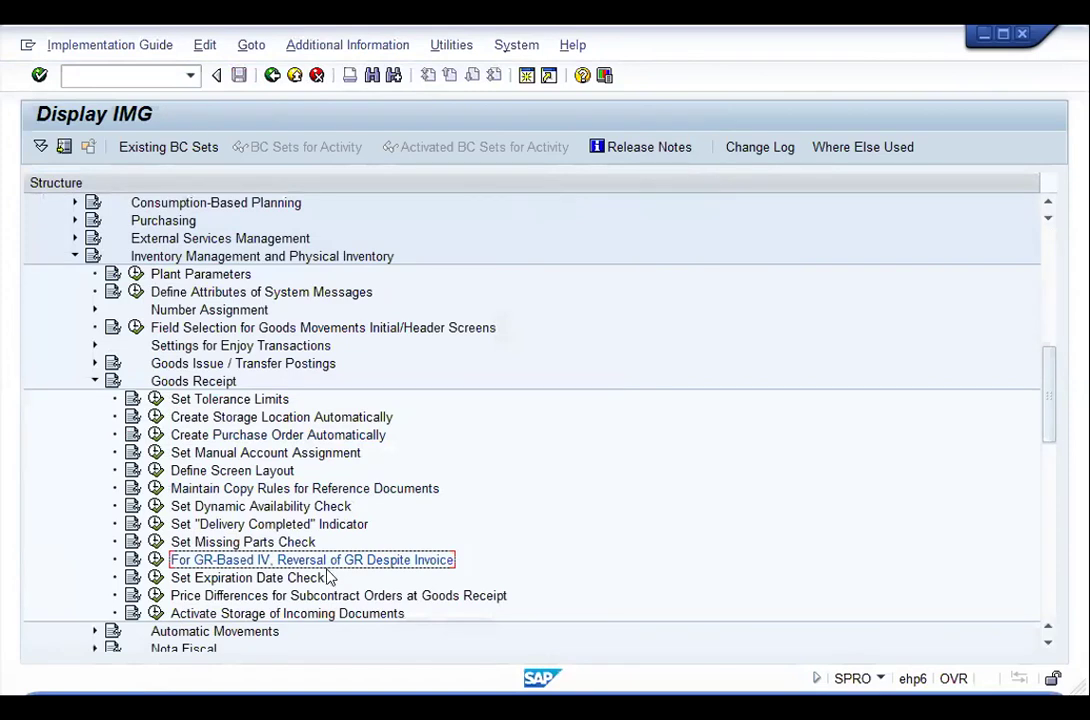
Step: Open Set Expiration Date Check and review its activation per plant
click(292, 578)
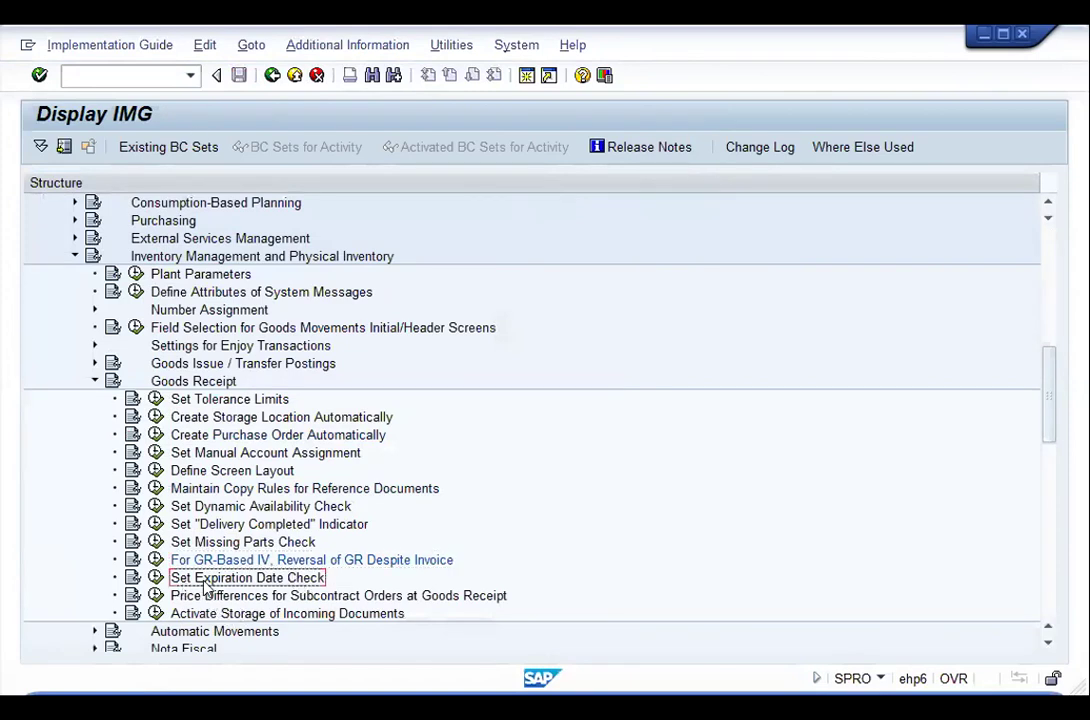
click(156, 580)
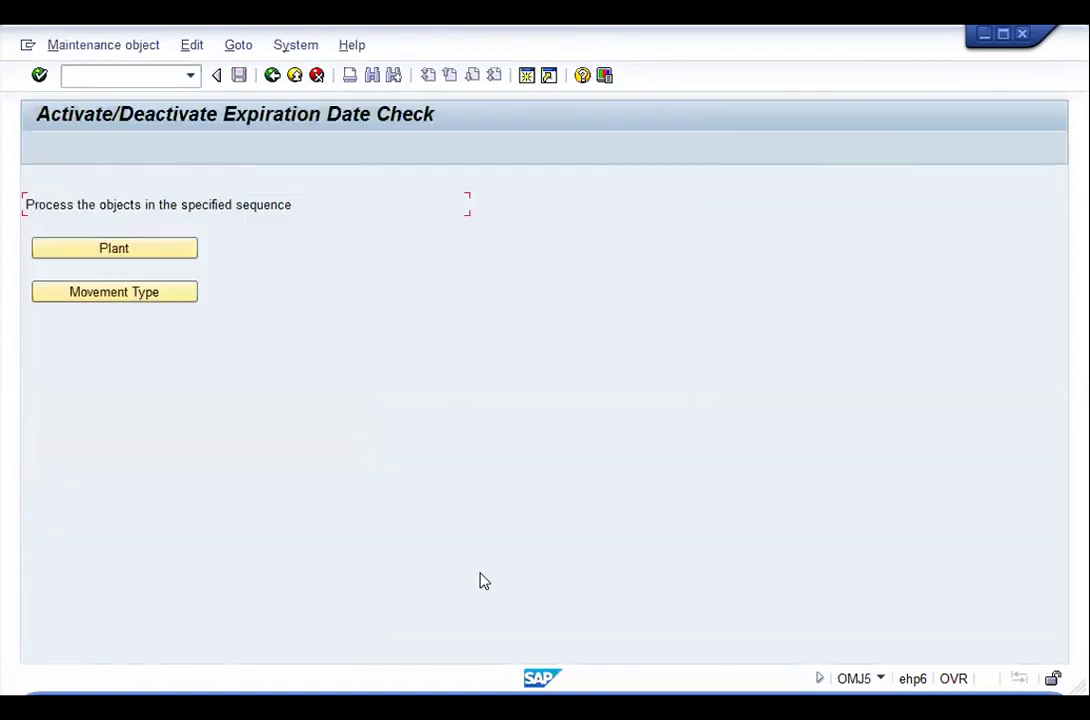
click(181, 248)
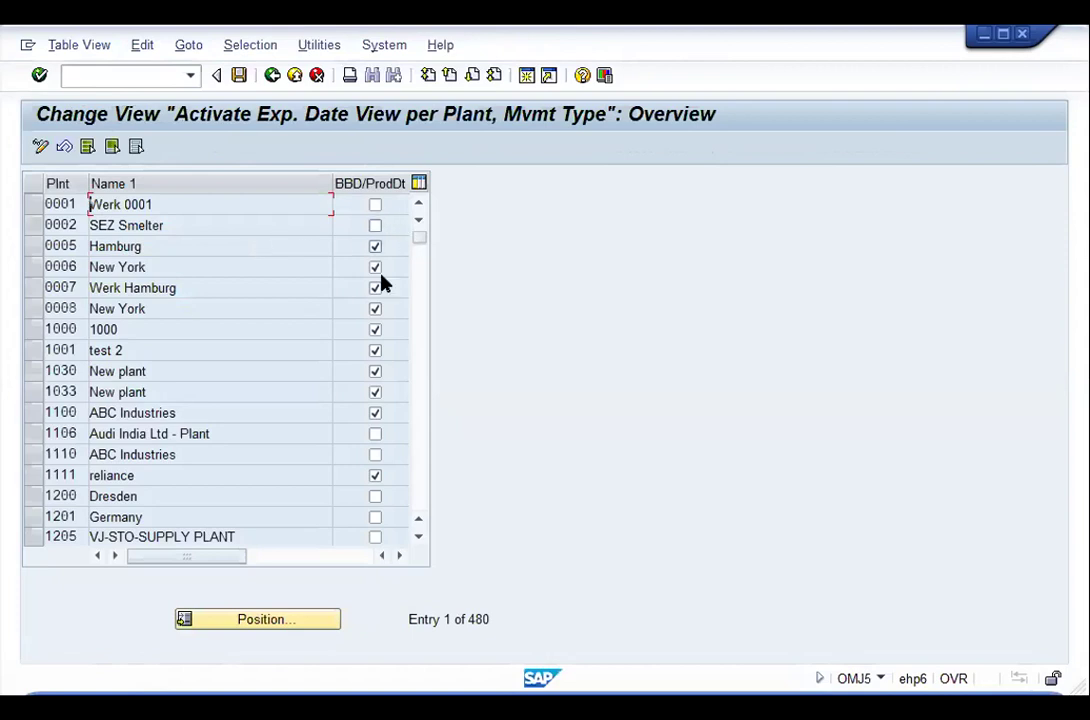
Step: Open the Expiration Date per Movement Type settings and display the possible check values for movement type 101
click(314, 76)
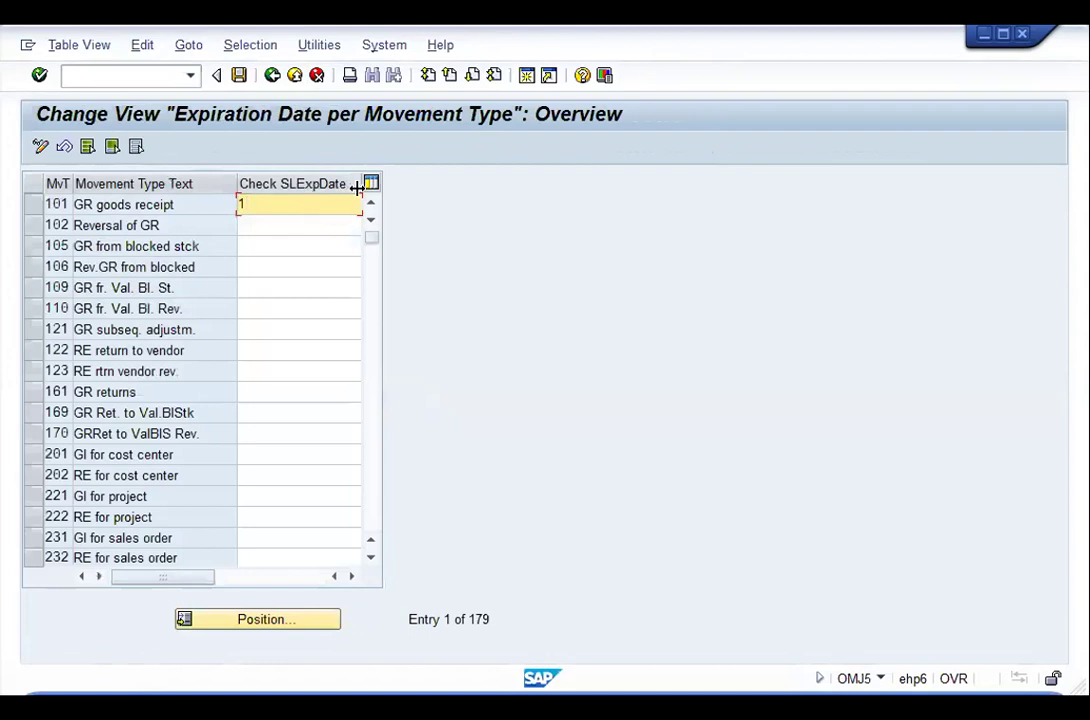
drag(334, 183, 337, 184)
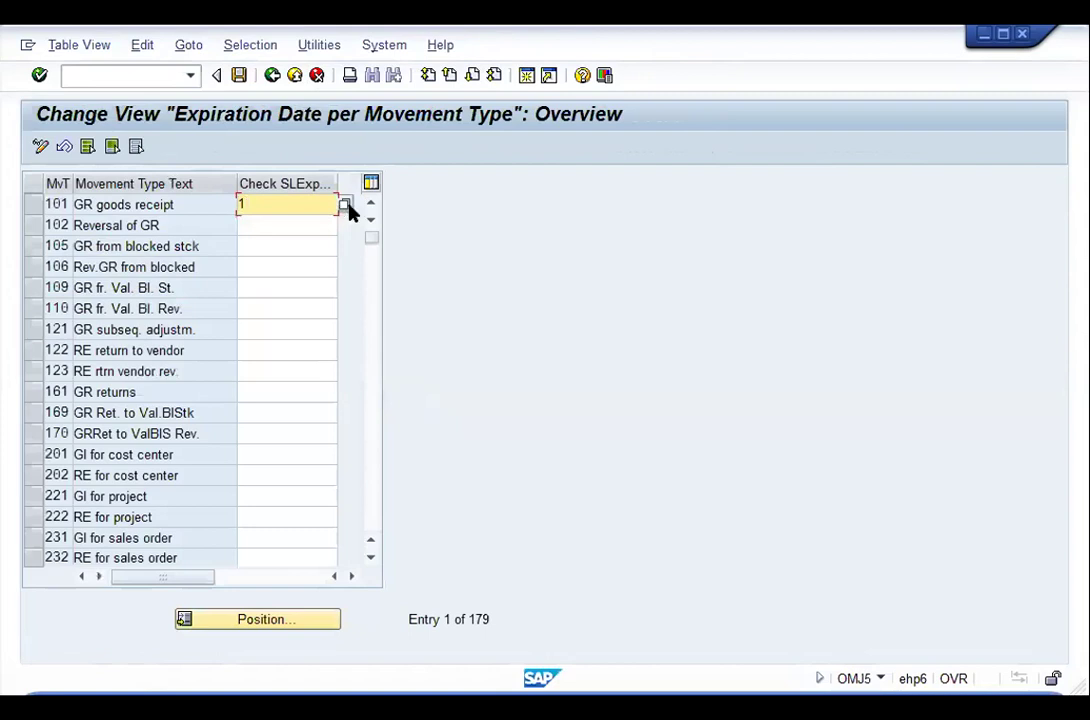
key(Return)
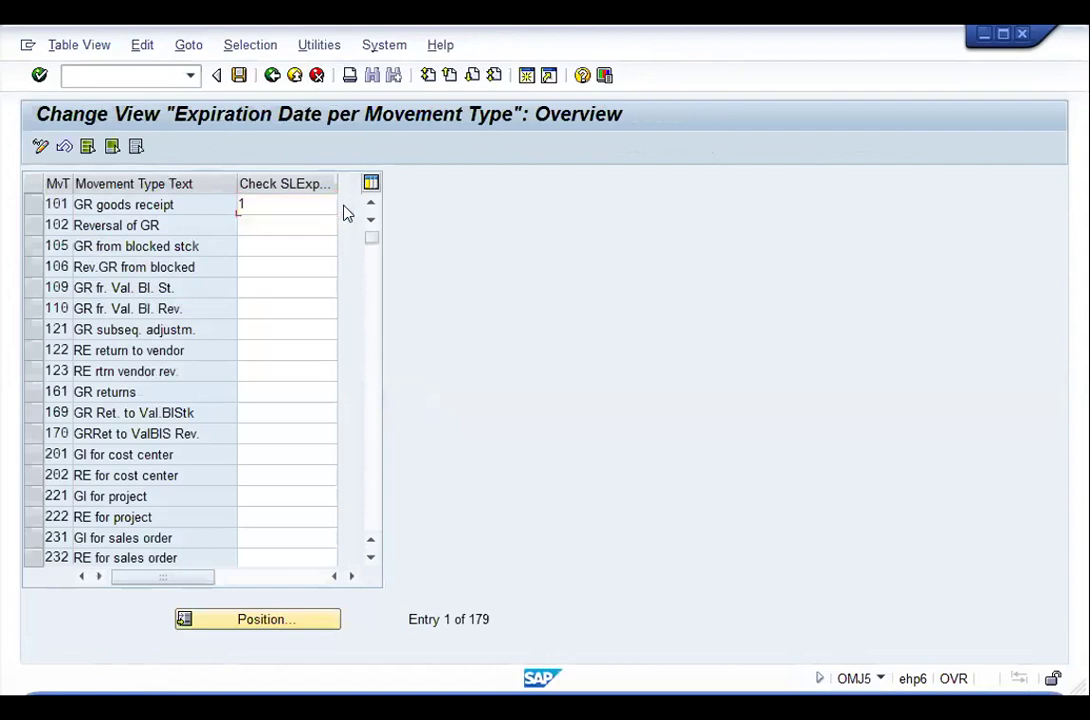
key(F4)
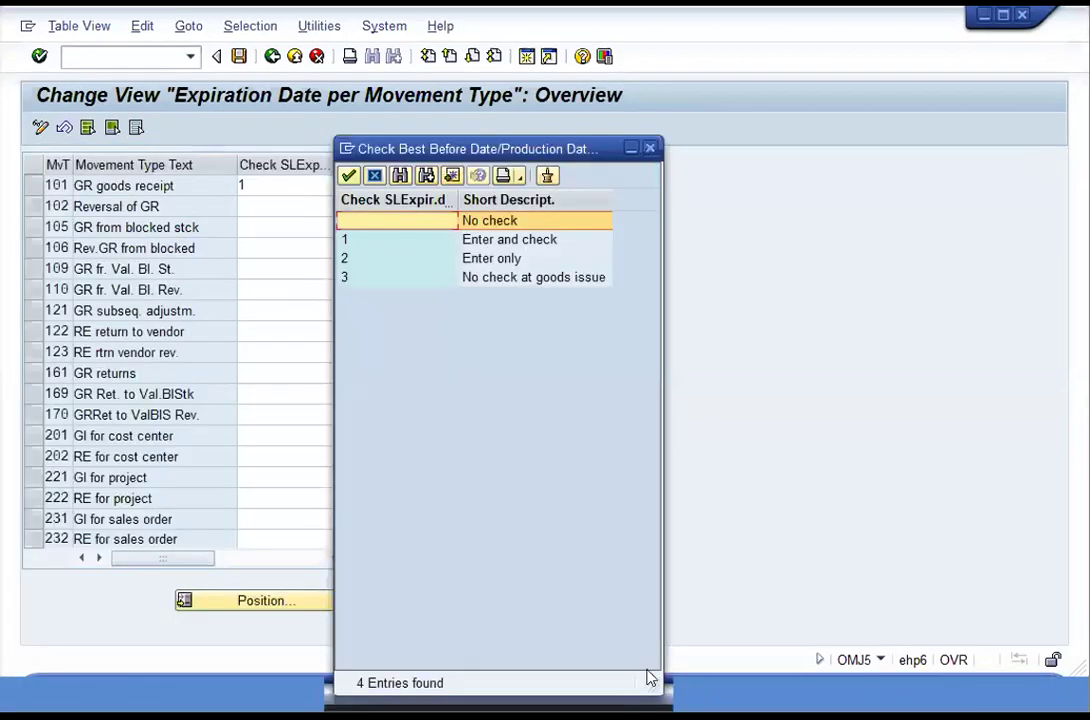
drag(655, 683, 740, 468)
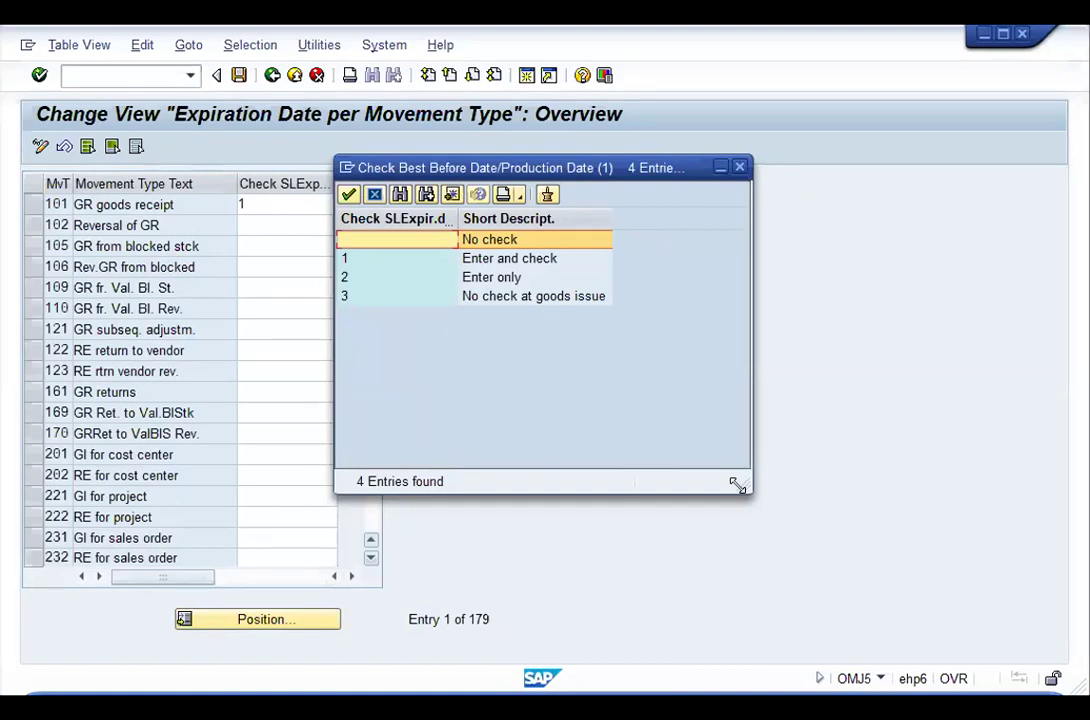
drag(737, 485, 866, 447)
drag(605, 170, 722, 215)
Step: Review the expiration check options, keep 1 (Enter and check) for movement type 101, and return to the IMG structure
click(657, 295)
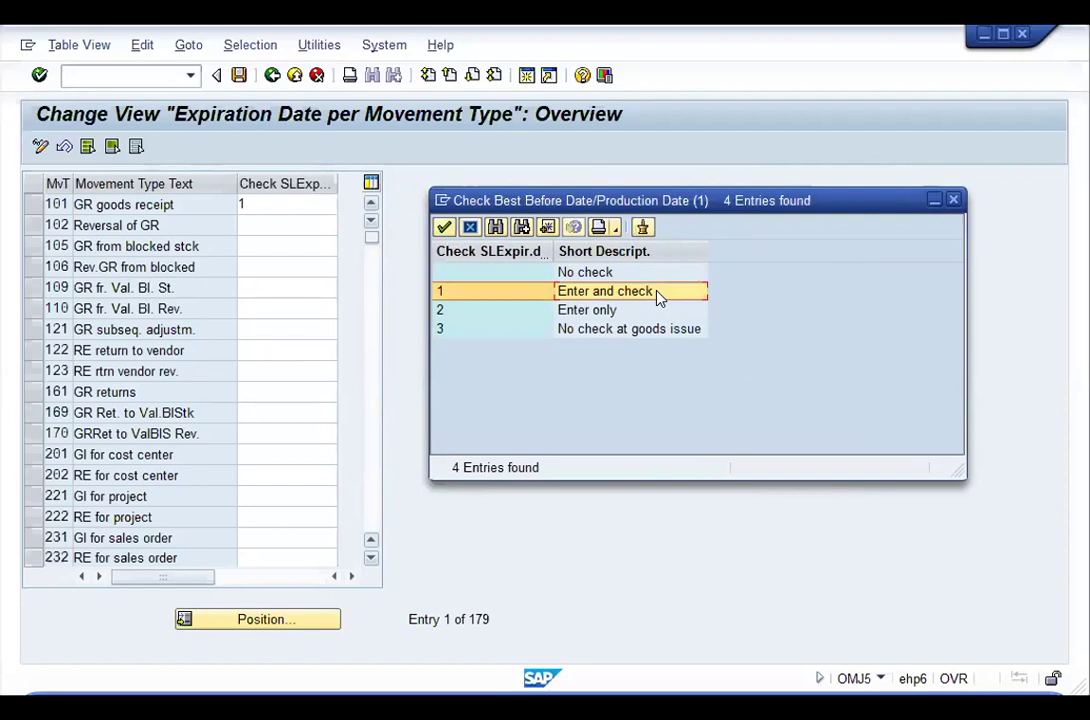
key(Down)
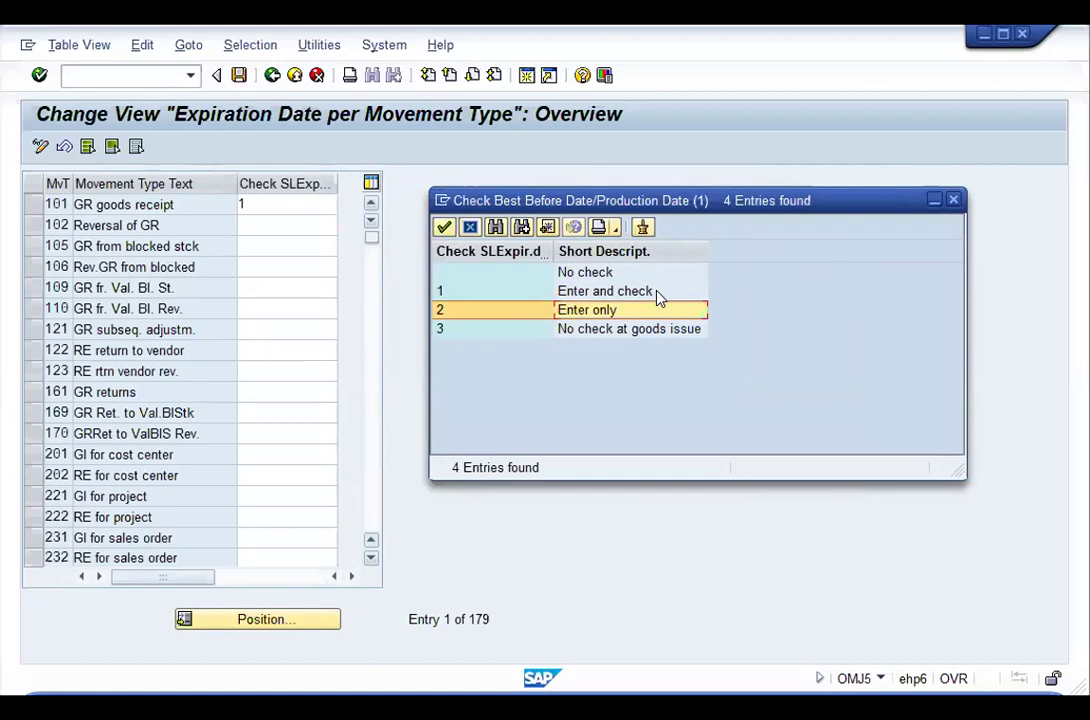
key(Down)
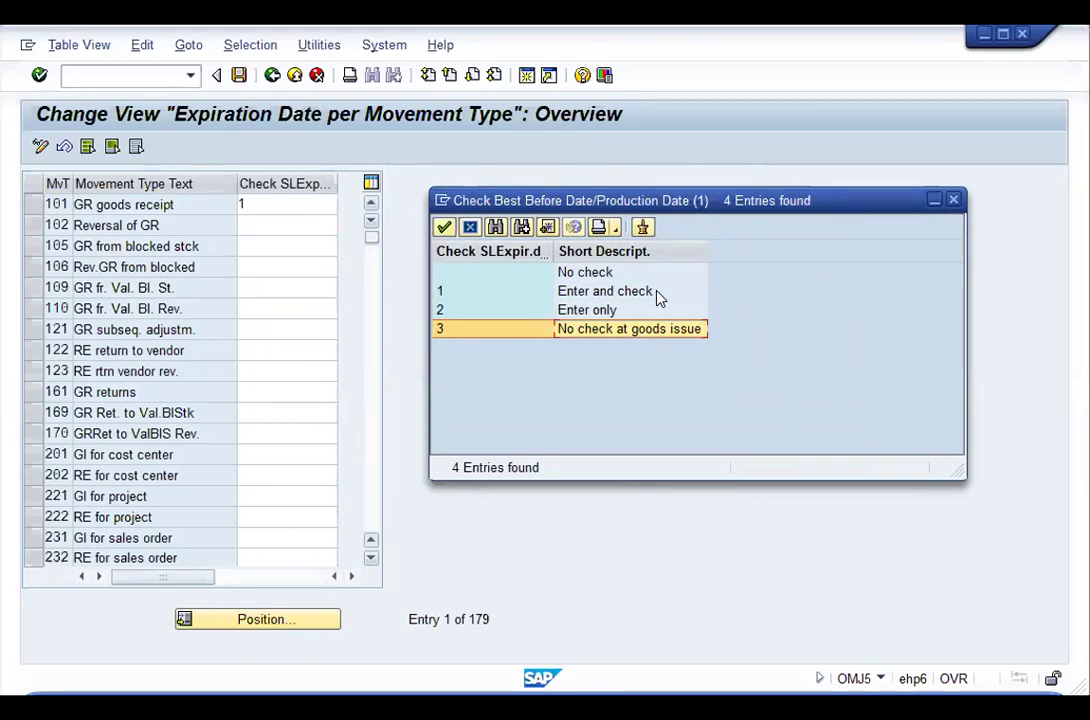
click(660, 292)
click(466, 229)
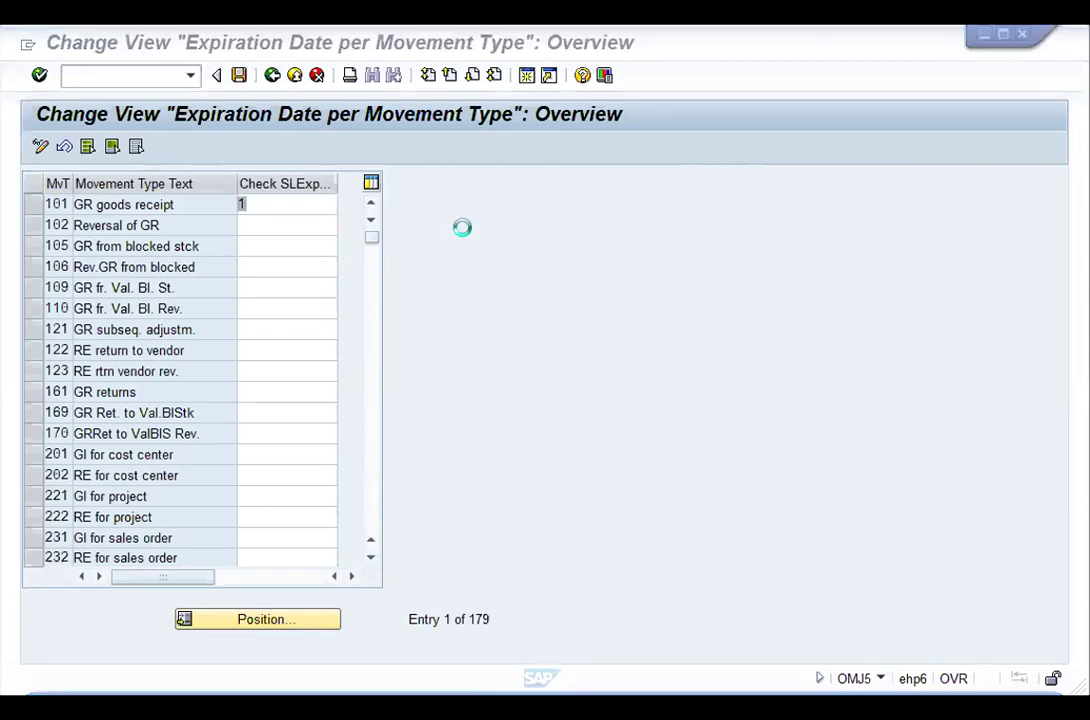
click(273, 77)
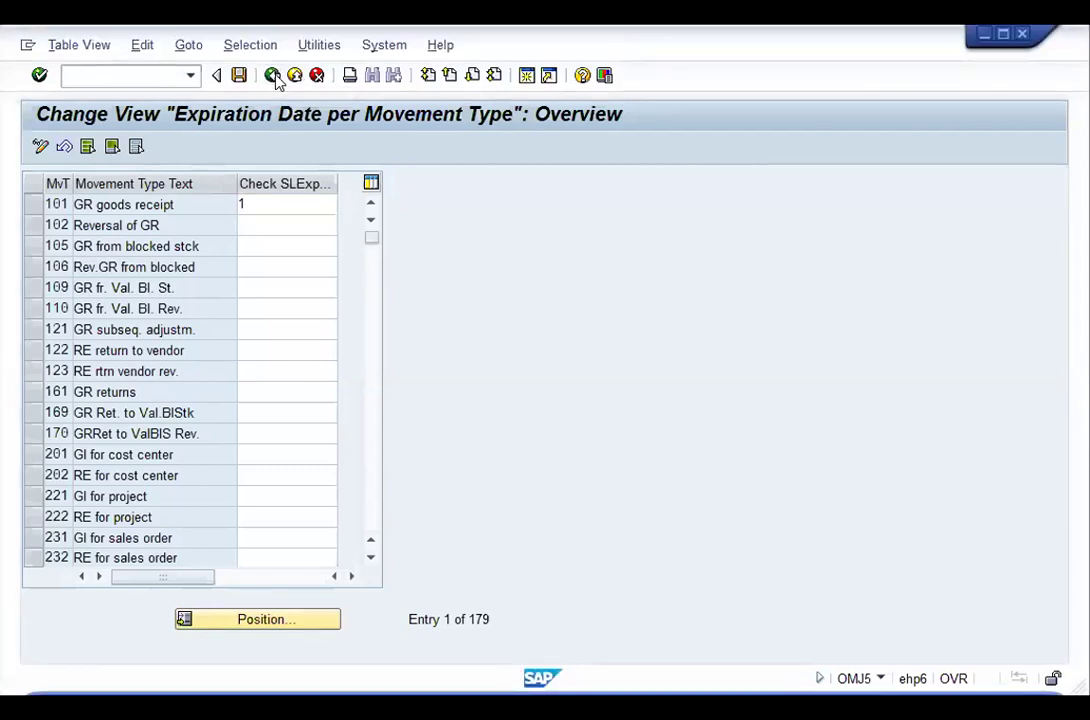
click(273, 77)
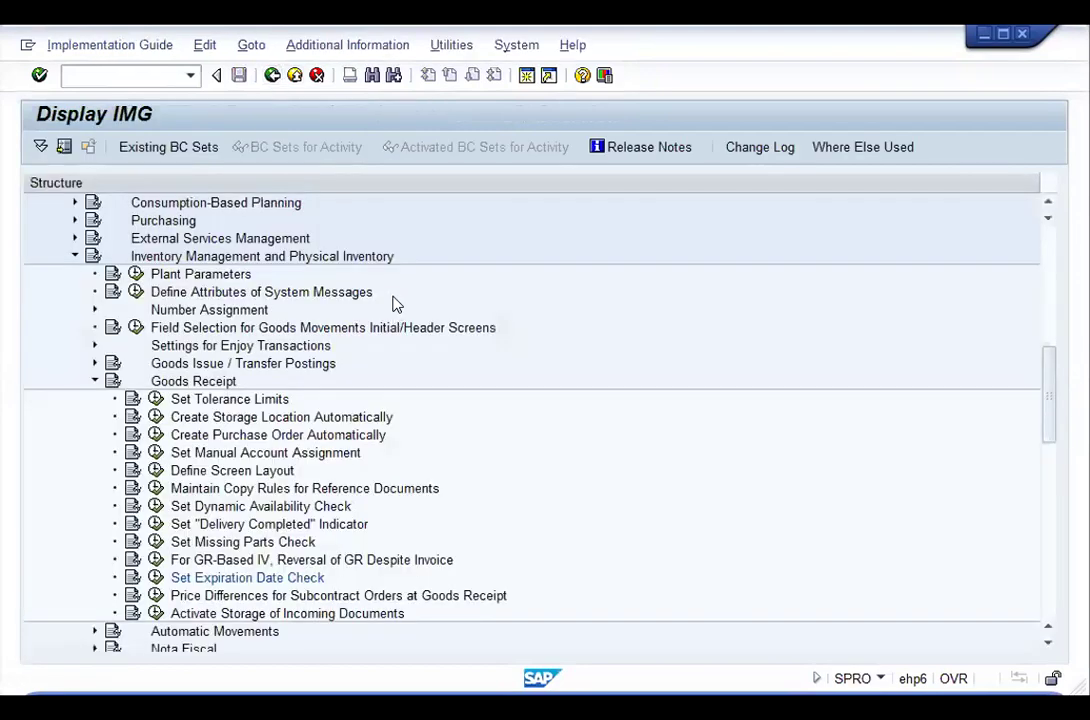
Step: Collapse Goods Receipt, expand Movement Types in the IMG structure, and select Copy, Change Movement Types
click(89, 385)
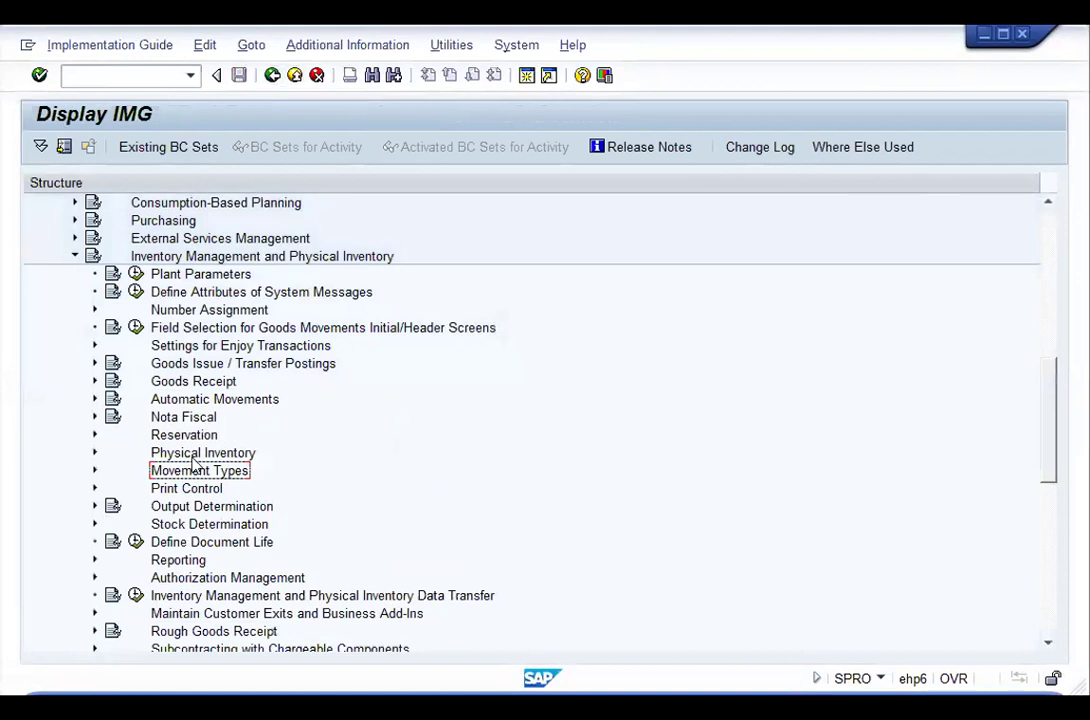
click(95, 470)
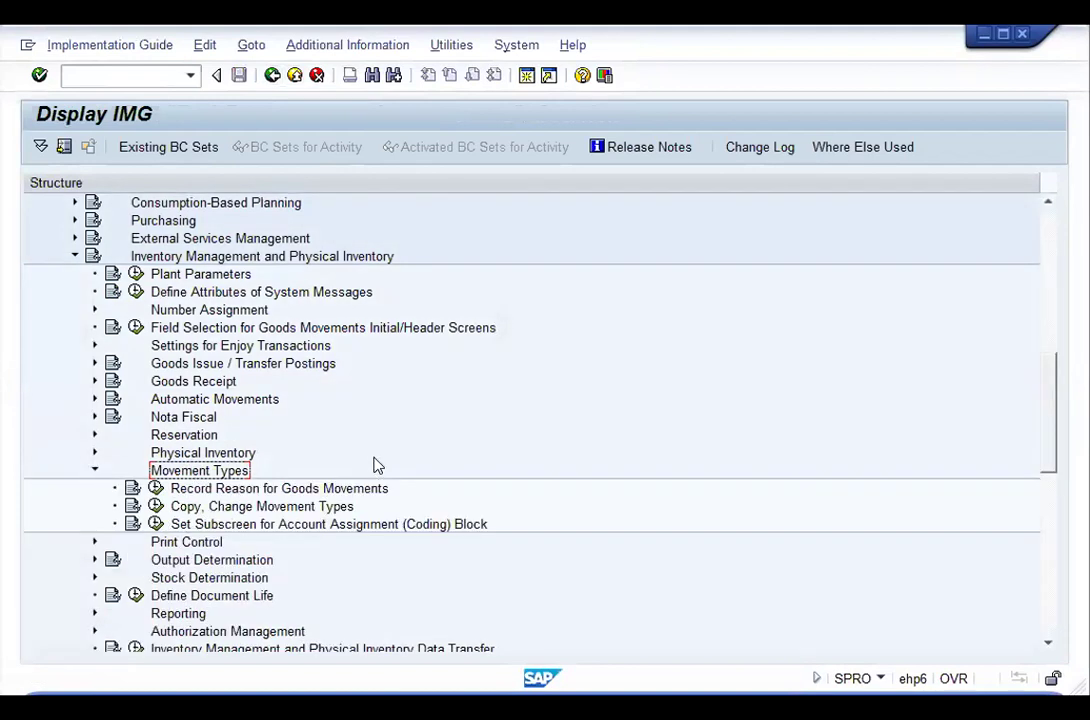
click(283, 510)
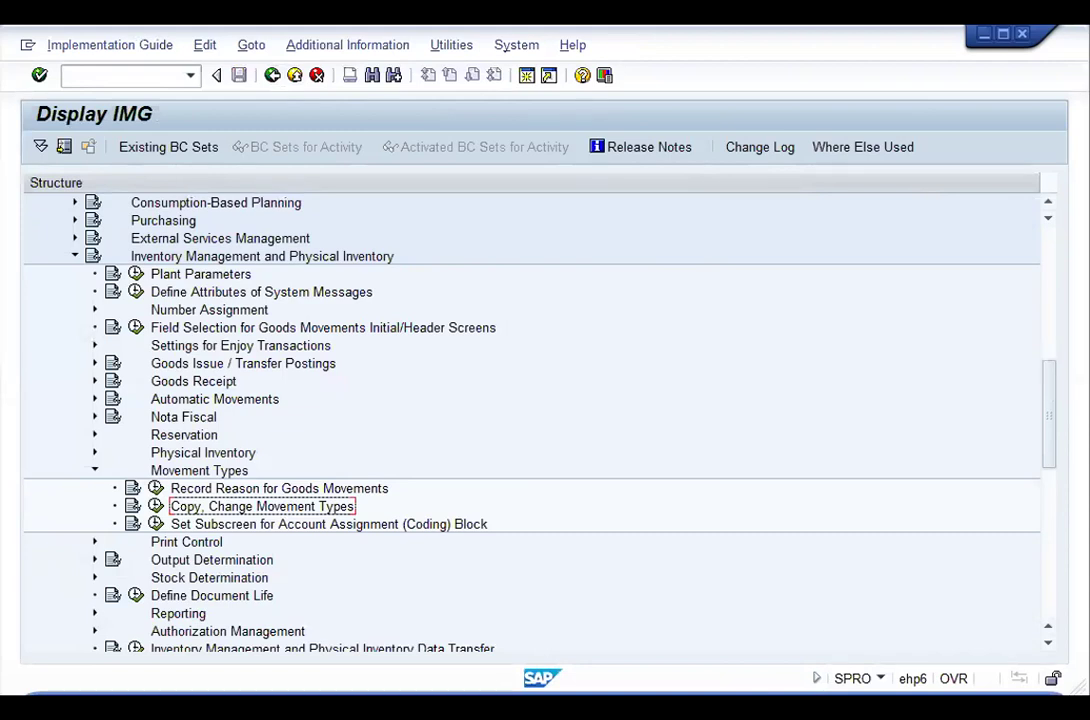
Step: Switch to the Recorded_Session_Notes document in Word and review the Movement Types configuration activities
key(alt+Tab)
scroll(488, 412, down, 20)
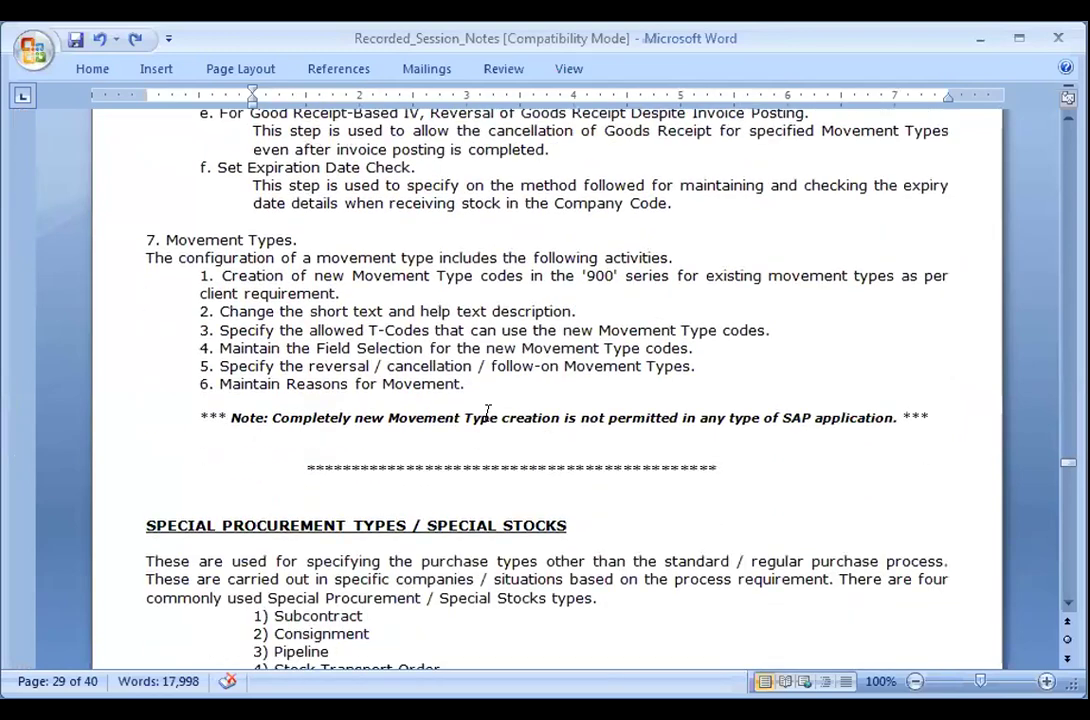
scroll(457, 340, up, 3)
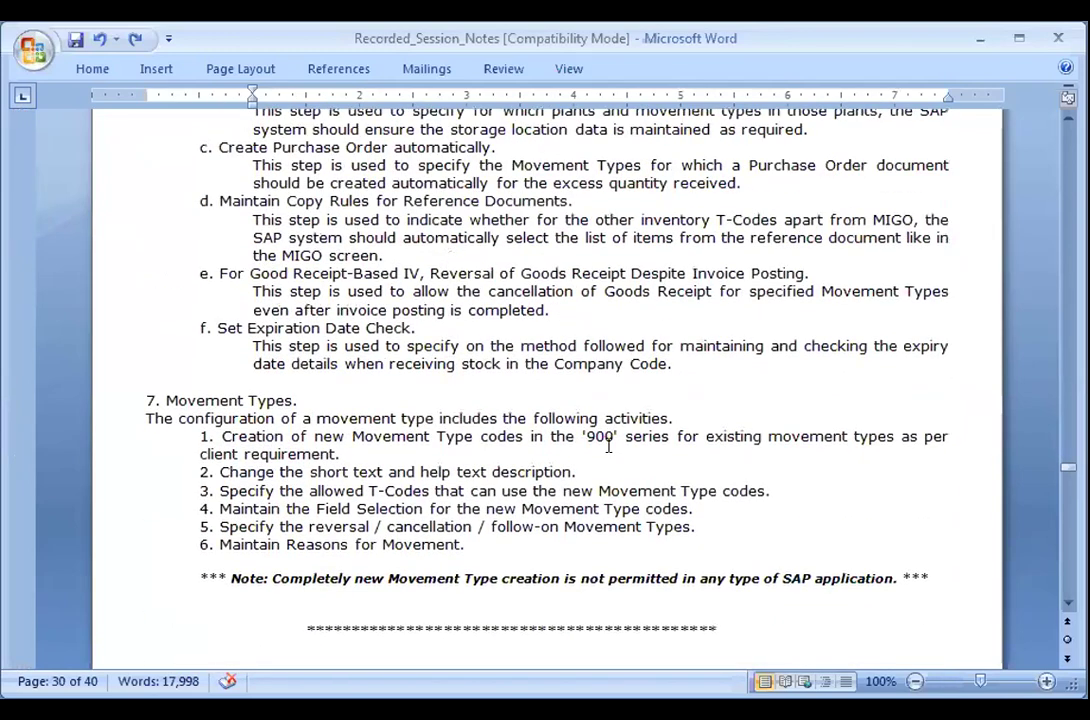
click(608, 436)
click(921, 436)
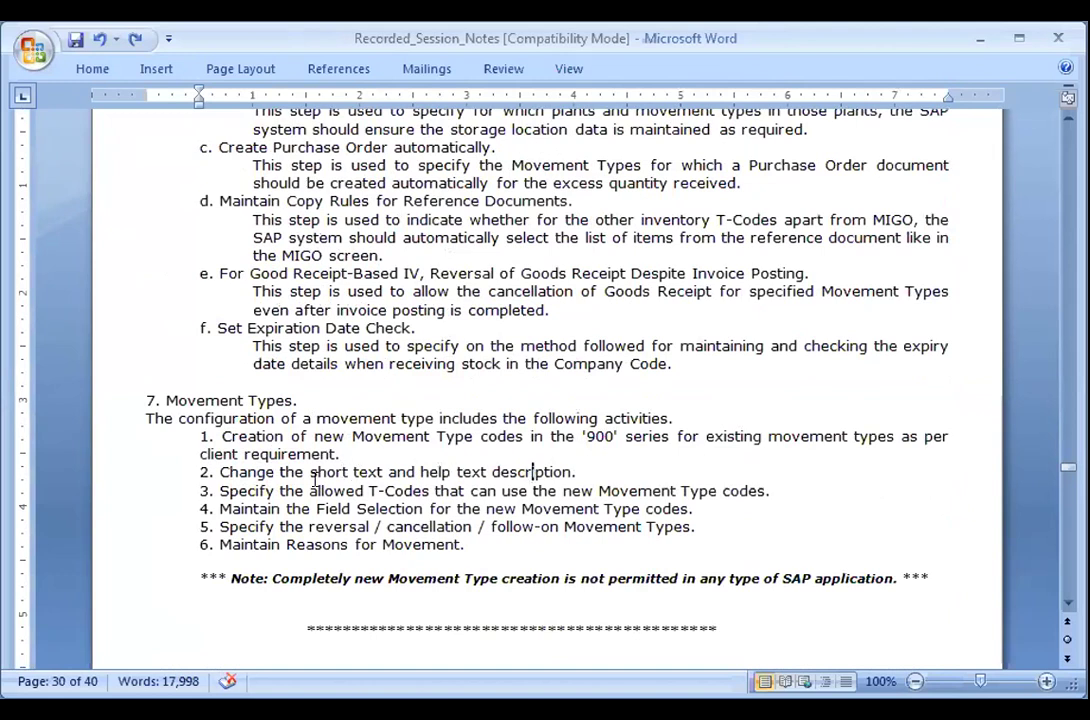
click(396, 508)
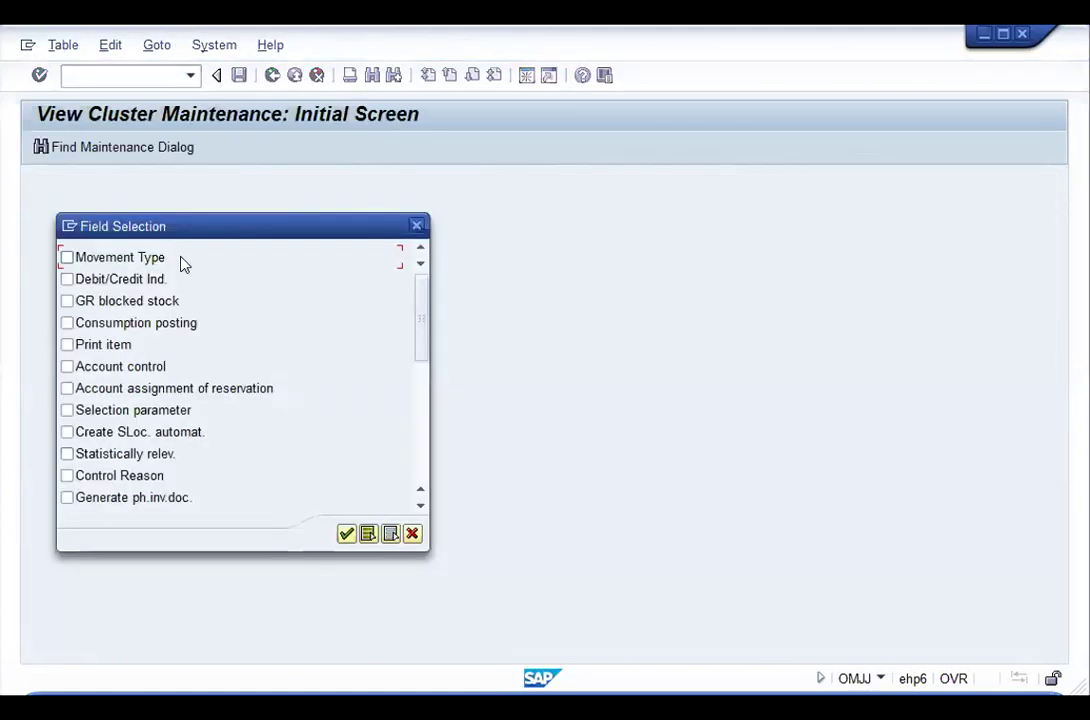
Step: Switch back to SAP and list all movement types for maintenance, using Movement Type as the selection field with an empty From/To range
click(66, 257)
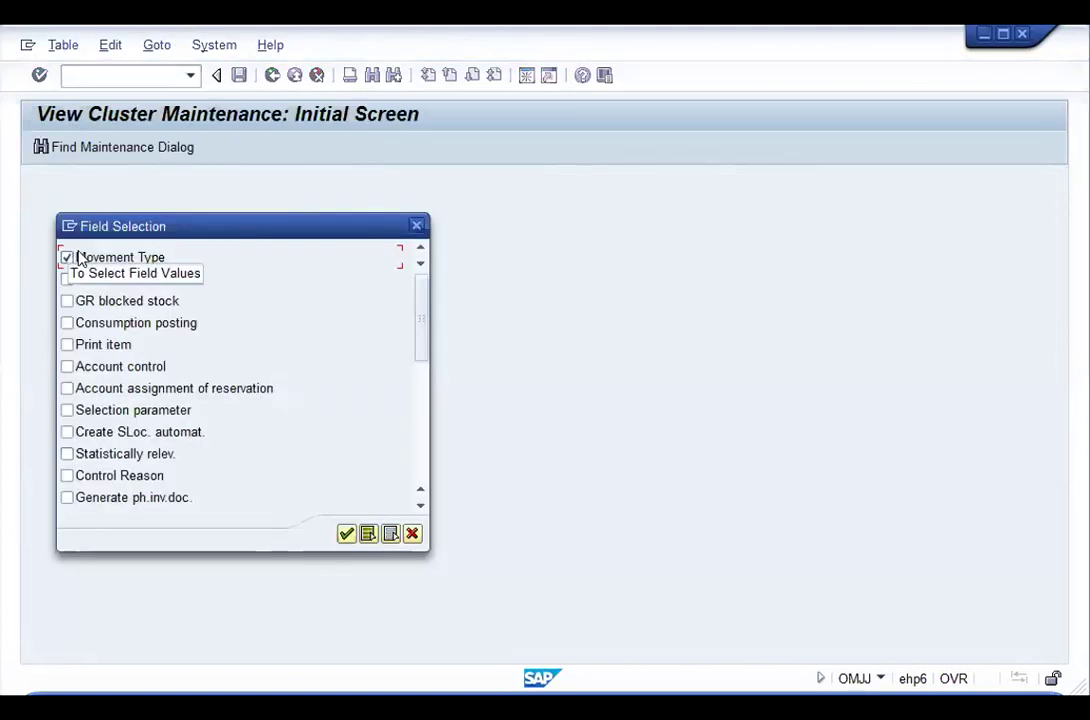
click(345, 533)
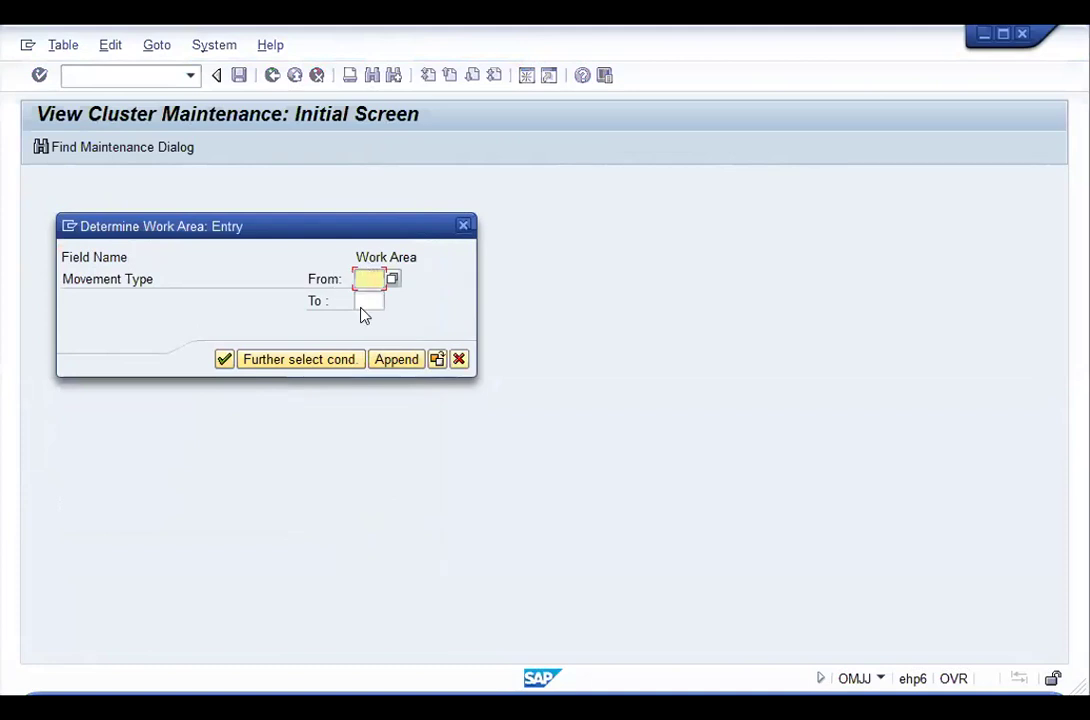
click(224, 360)
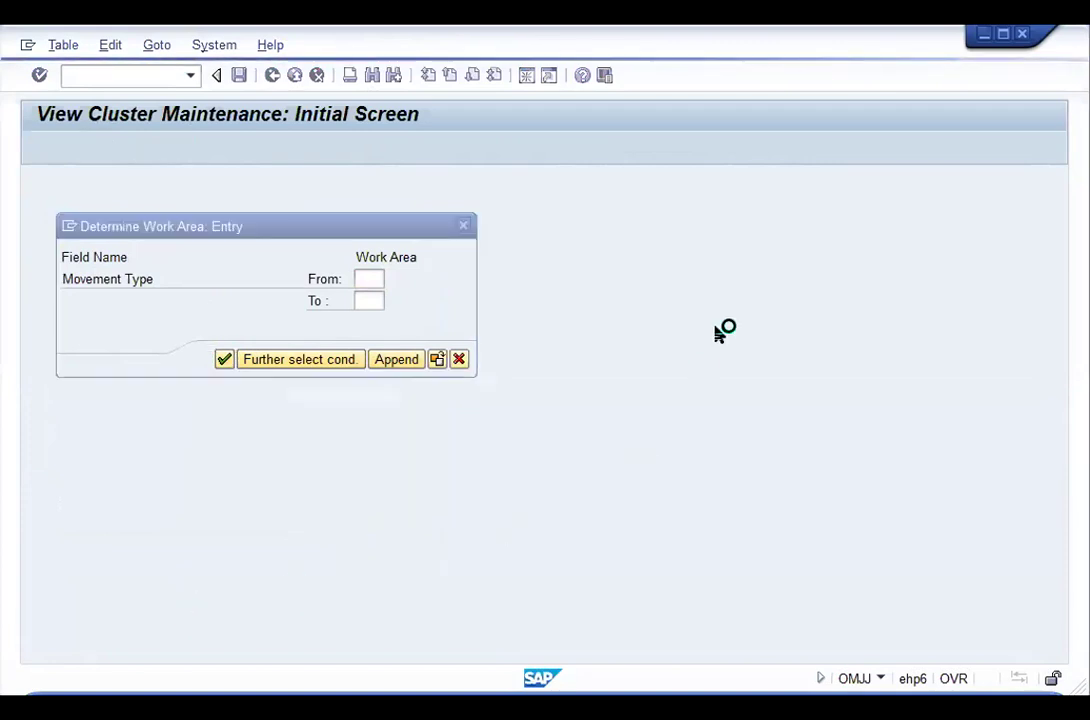
key(Return)
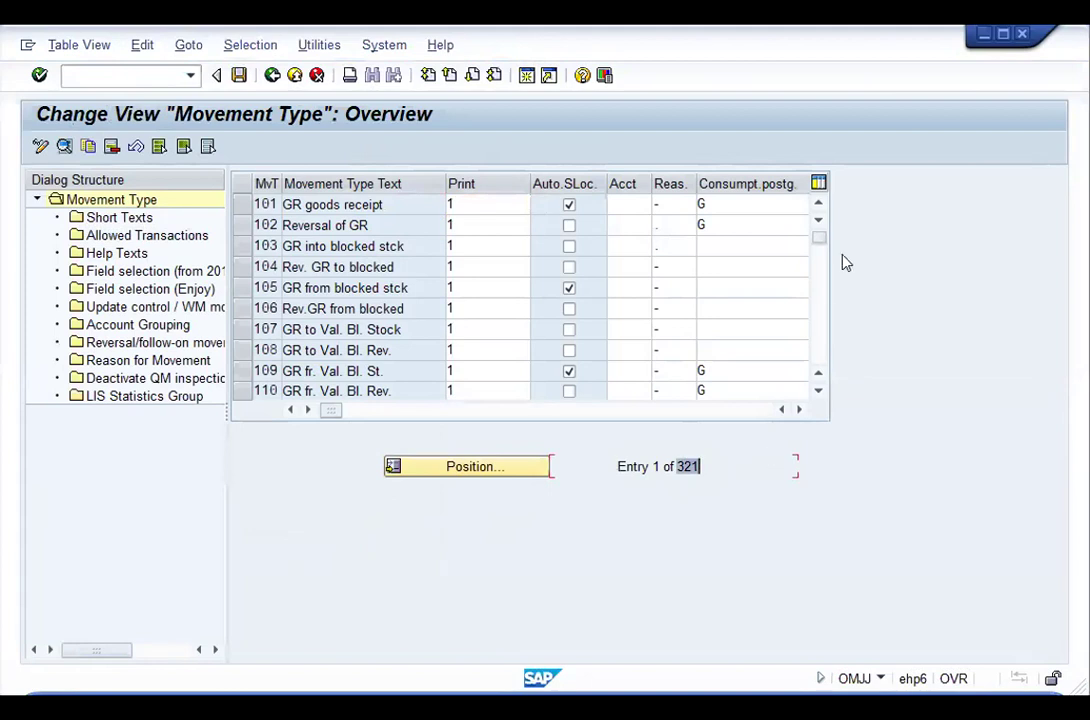
Step: Delete the custom movement types 902 and 922 with their dependent entries and save the change
drag(822, 243, 810, 360)
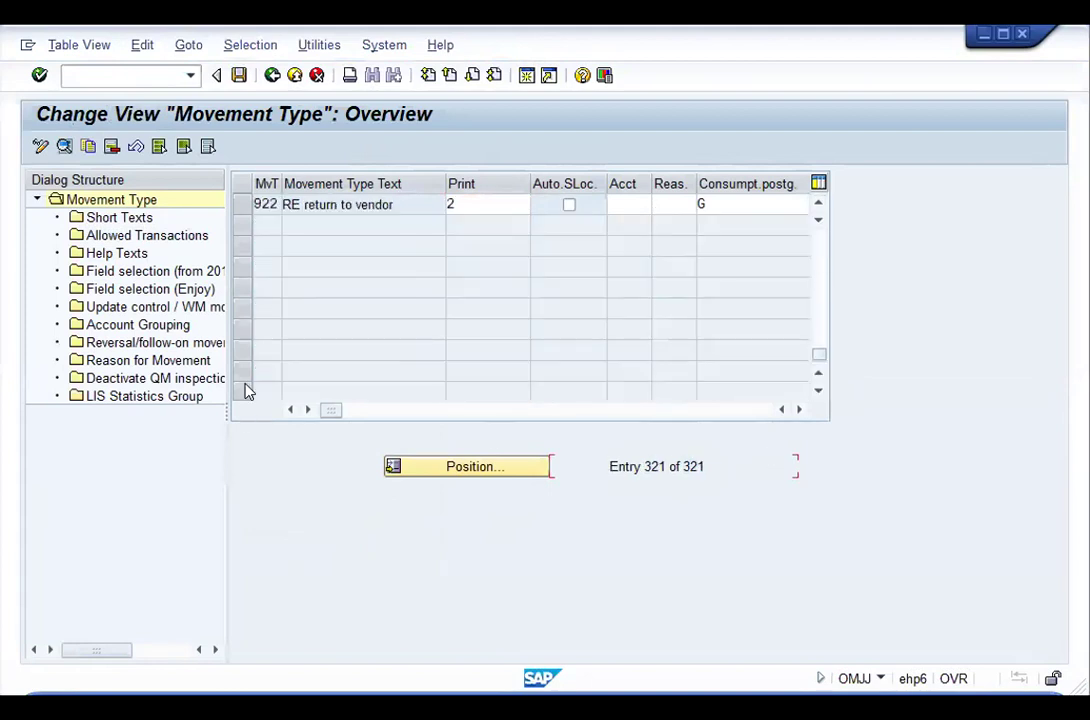
scroll(340, 351, up, 3)
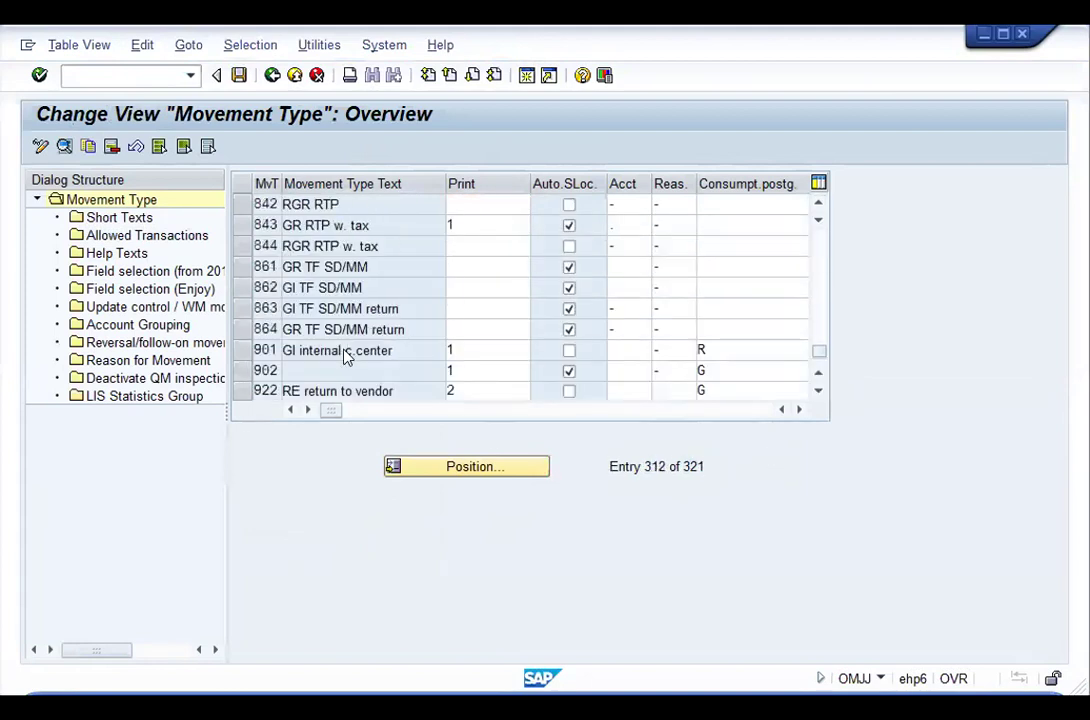
scroll(343, 355, down, 1)
click(243, 308)
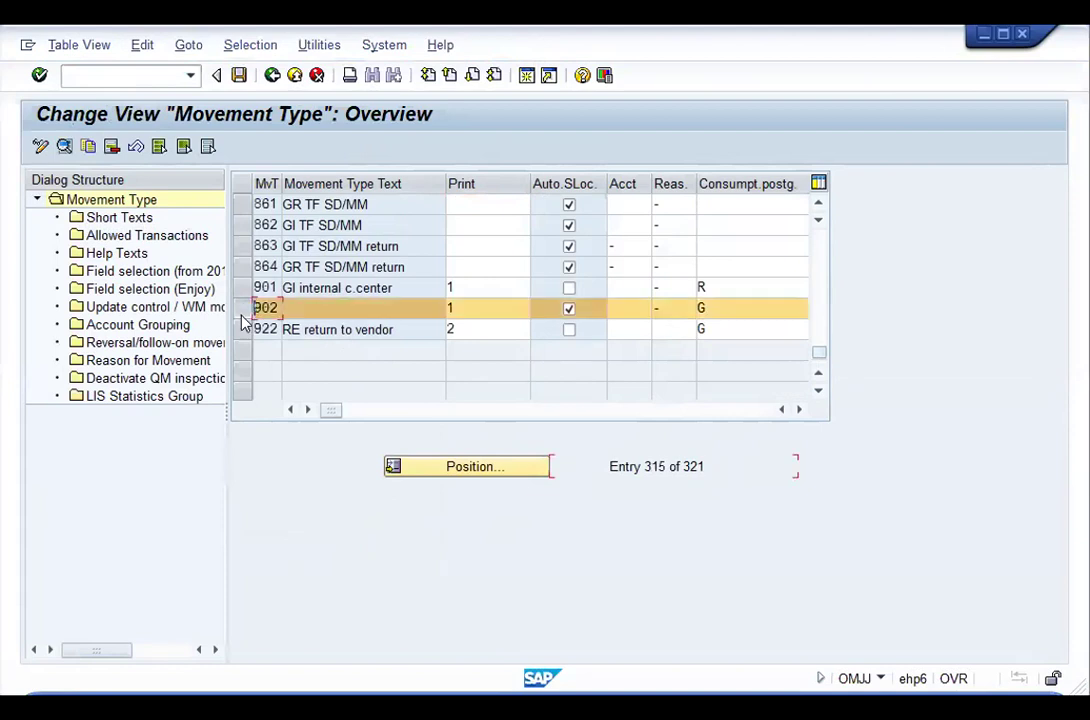
click(243, 330)
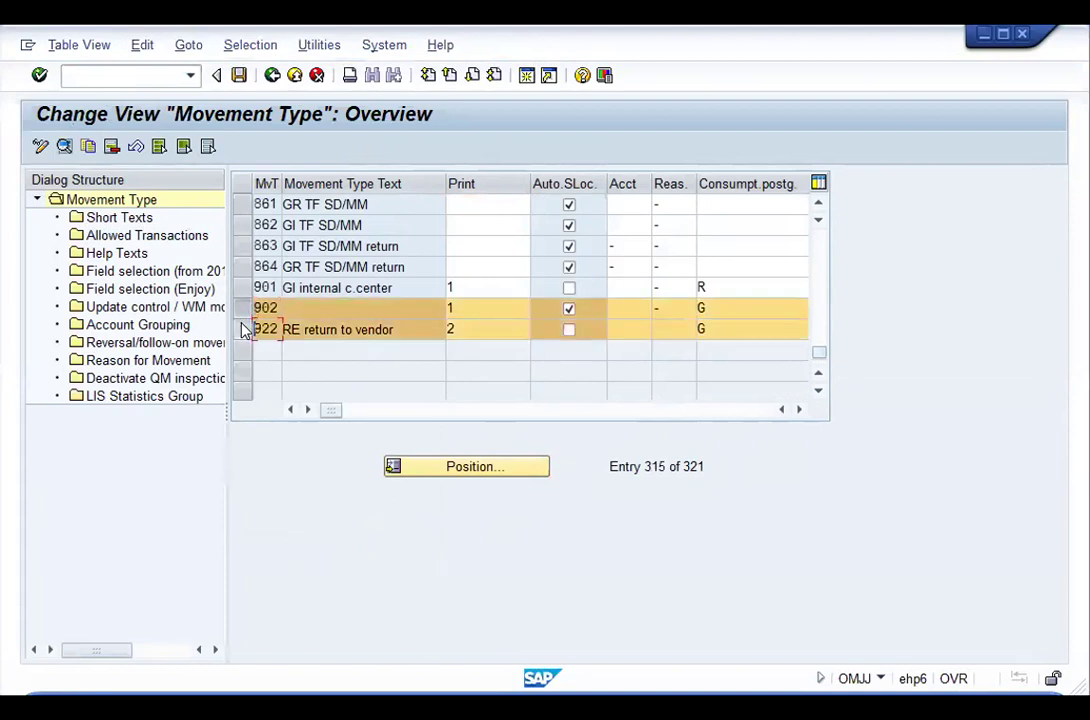
click(111, 146)
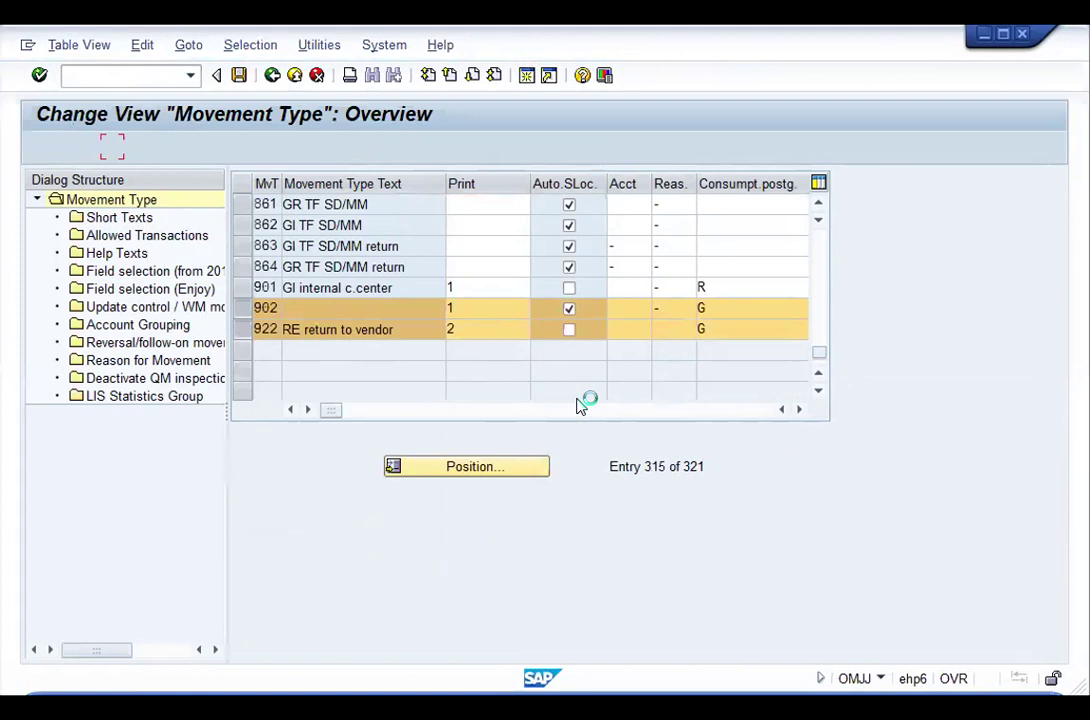
click(566, 345)
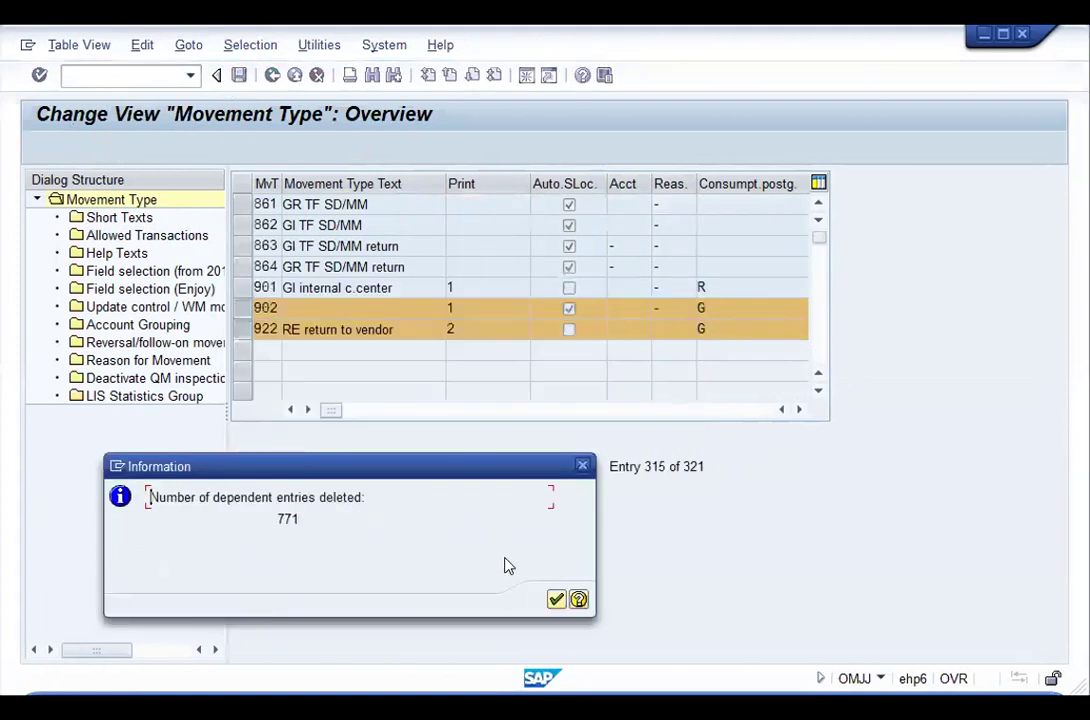
click(555, 598)
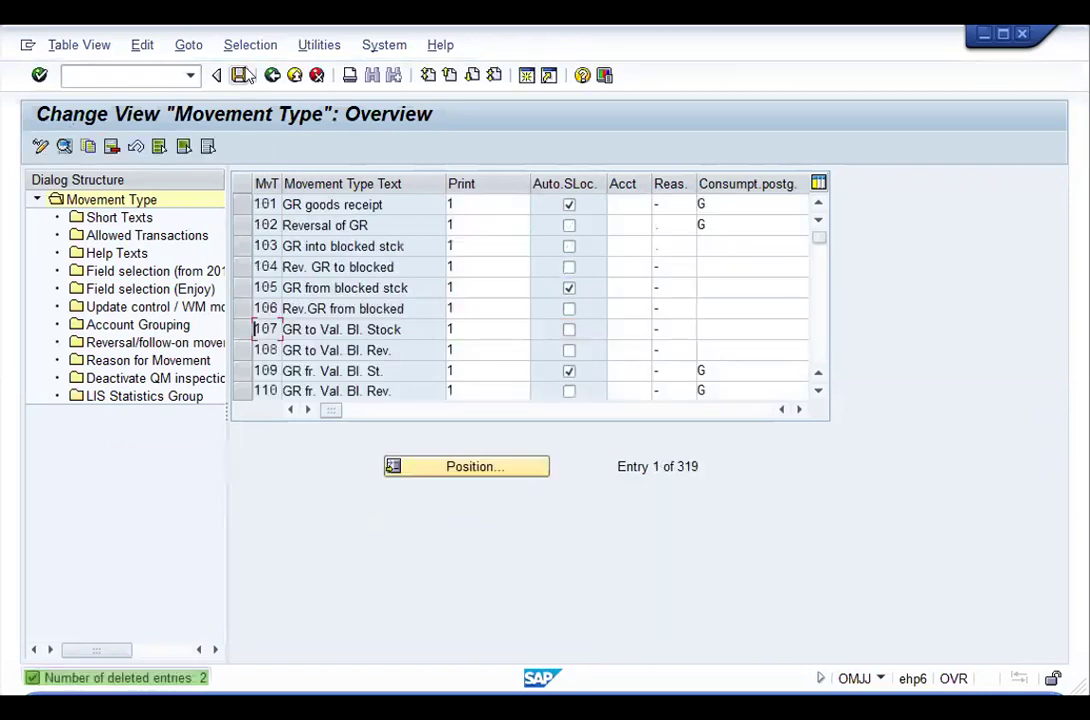
click(370, 359)
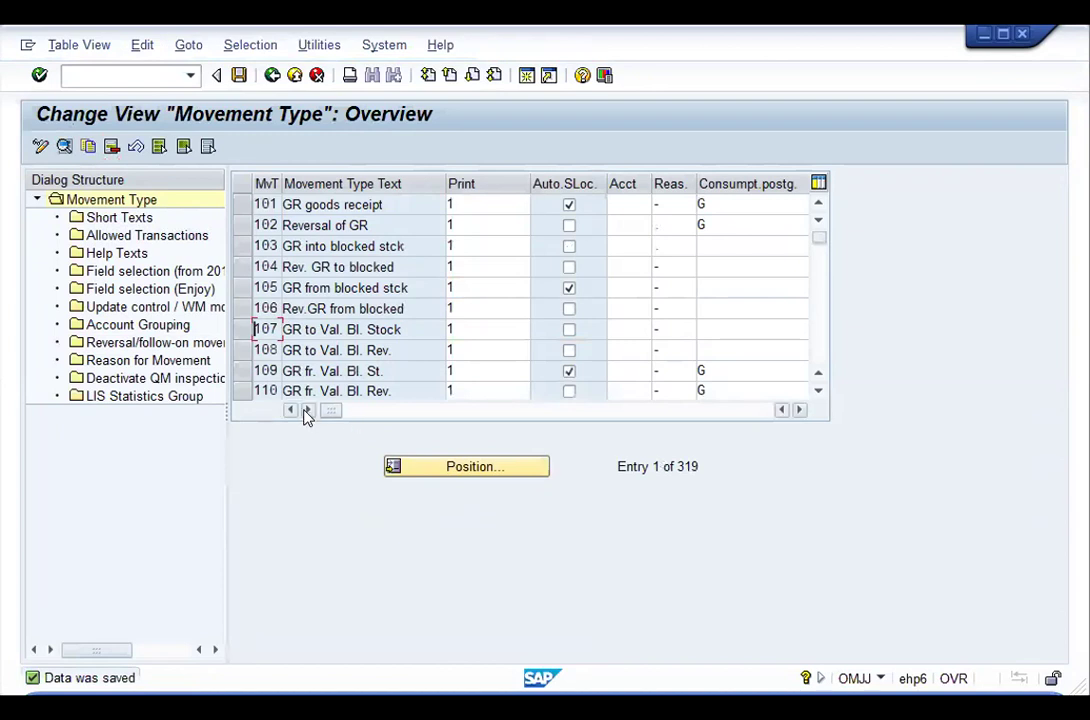
Step: Copy movement type 101 as 911 with all dependent entries, and cancel out of the MF40 allowed transaction entry
click(242, 206)
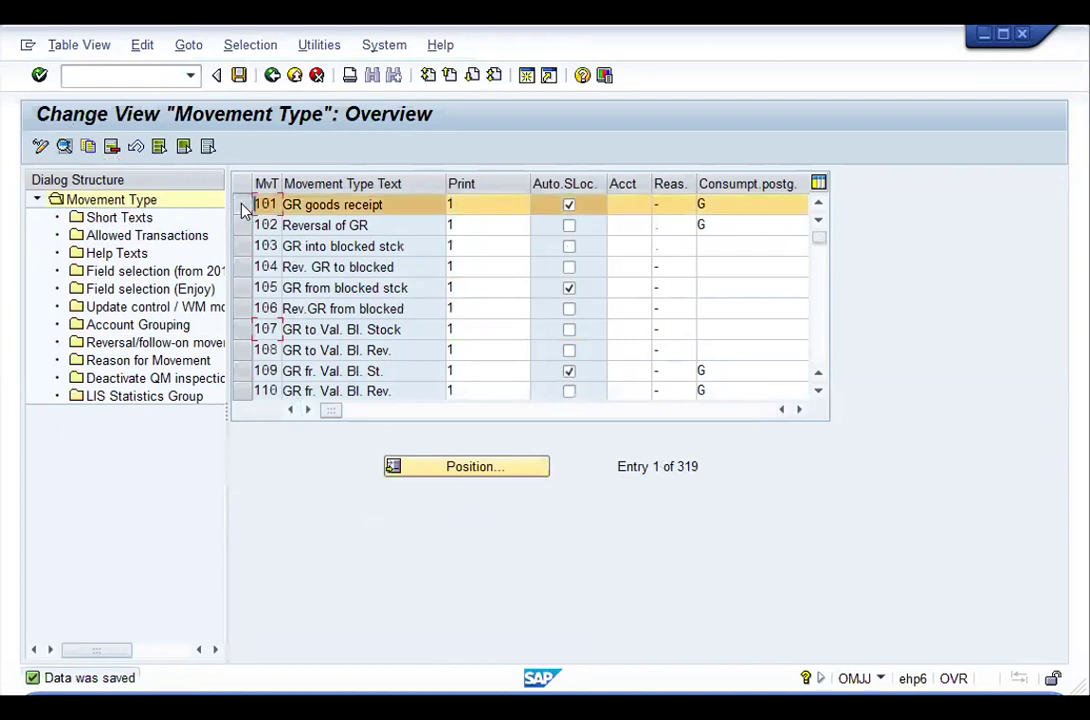
click(90, 148)
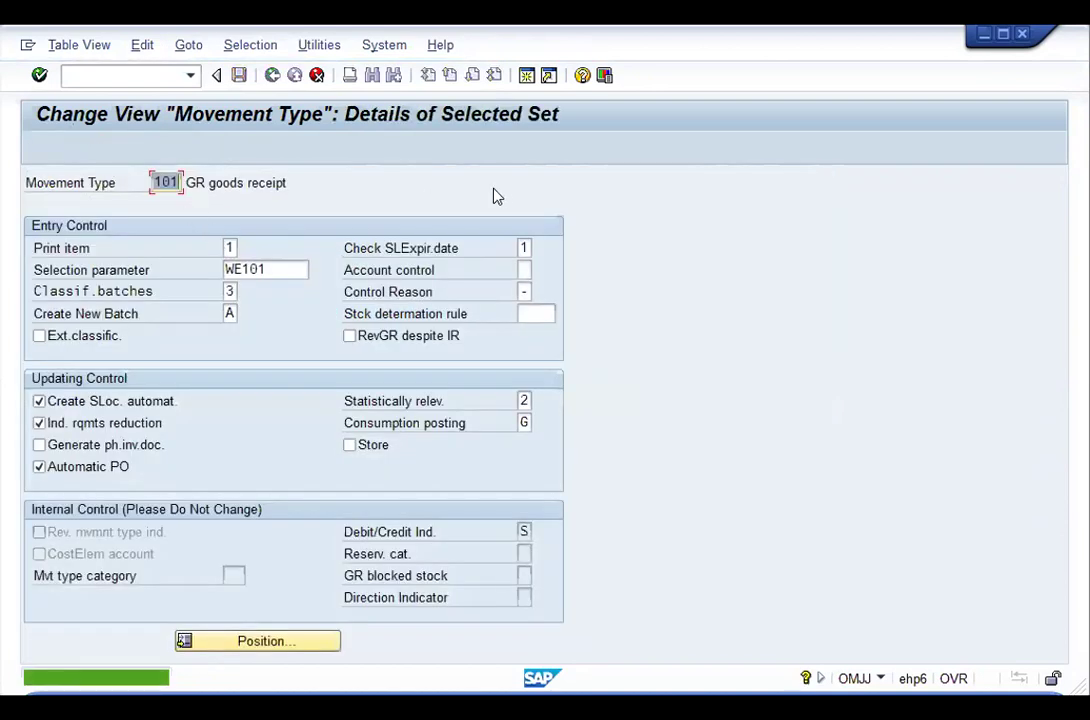
text(911)
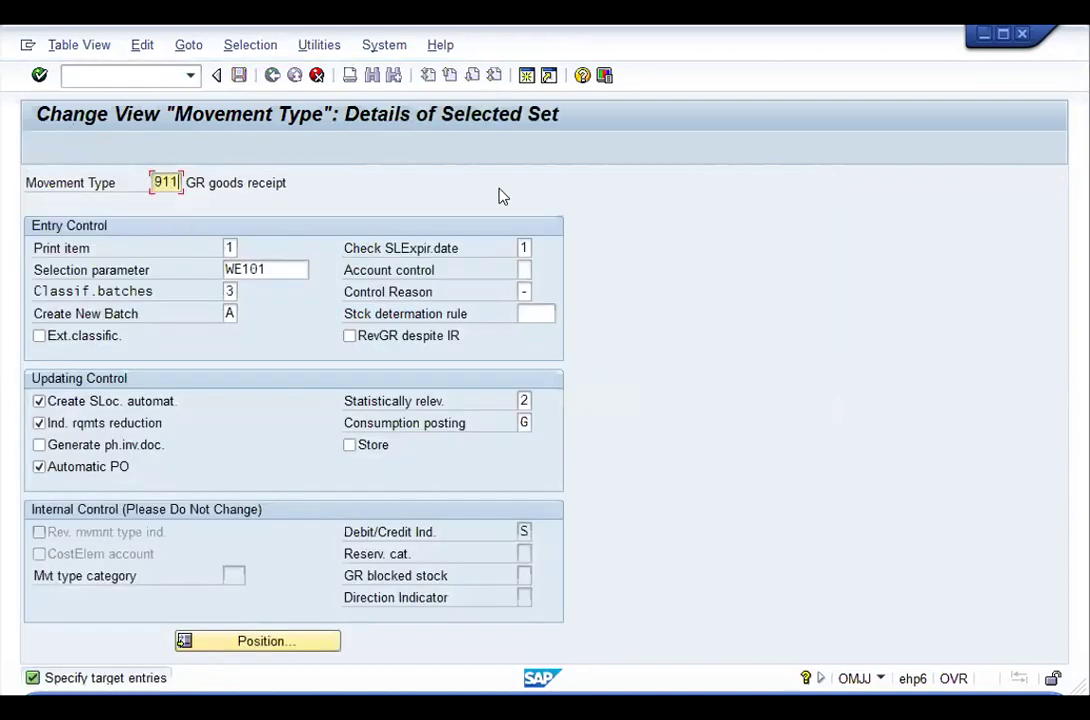
key(Return)
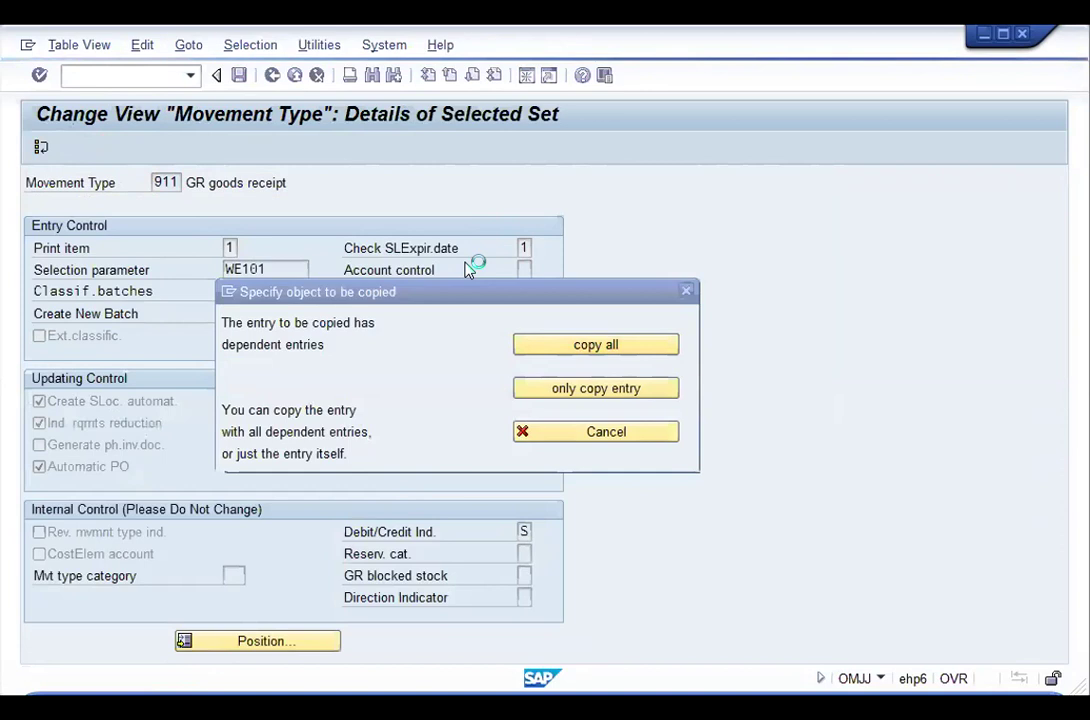
key(Return)
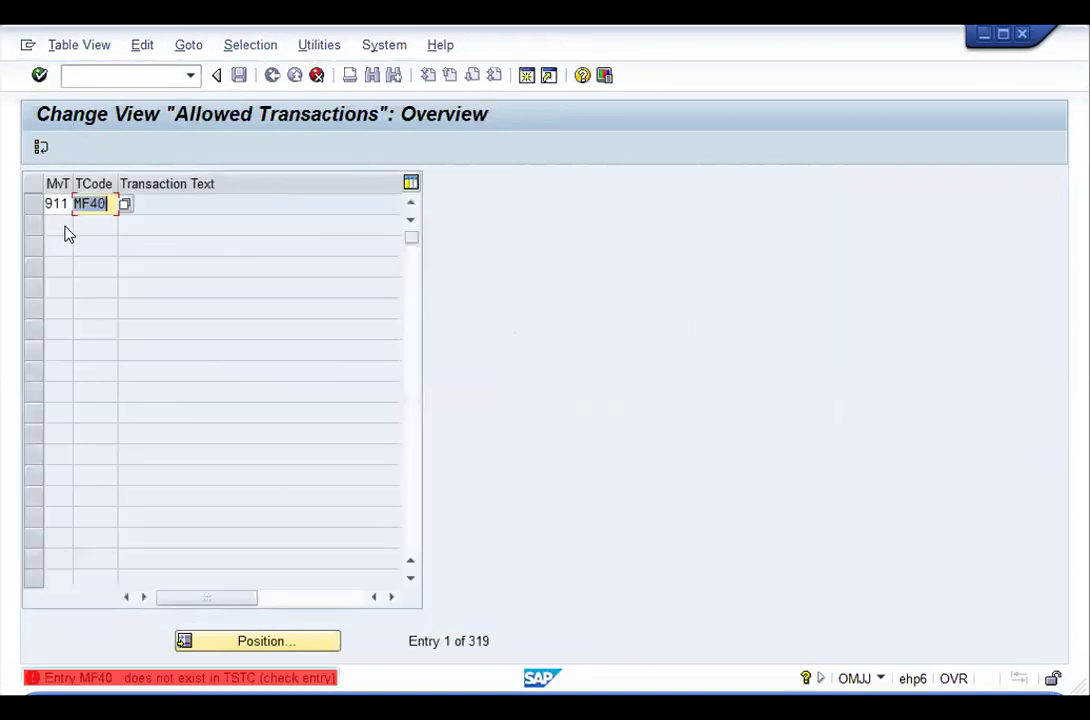
click(316, 76)
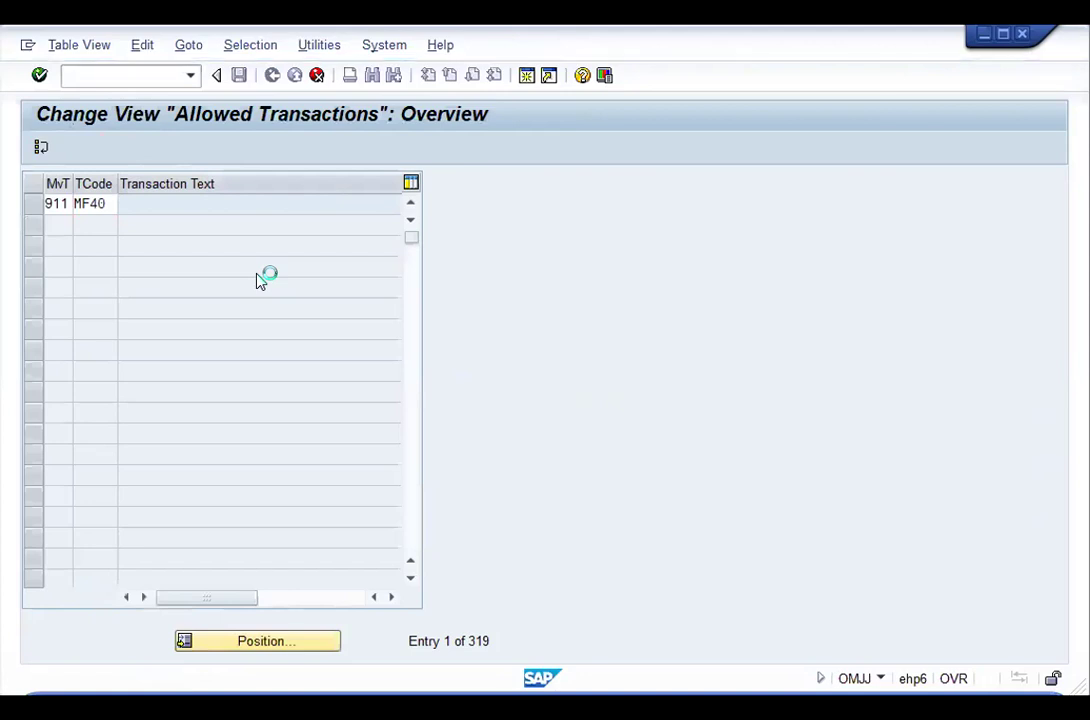
Step: Open the short texts of movement type 911 and position the list at the English (EN) entries
click(556, 600)
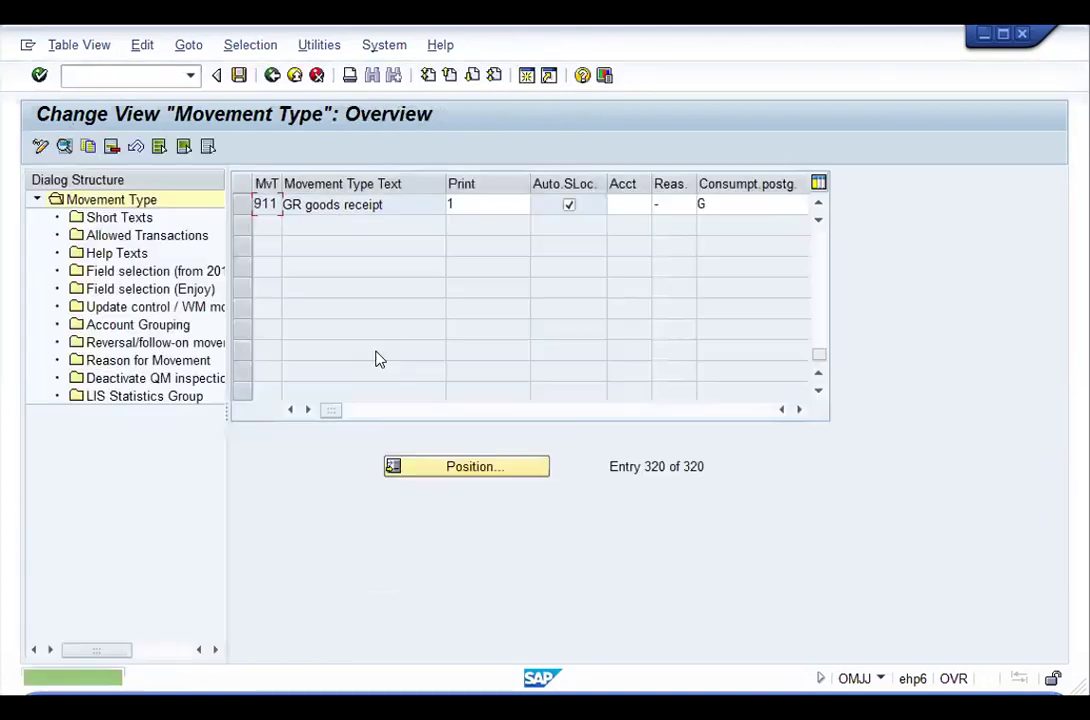
double_click(323, 213)
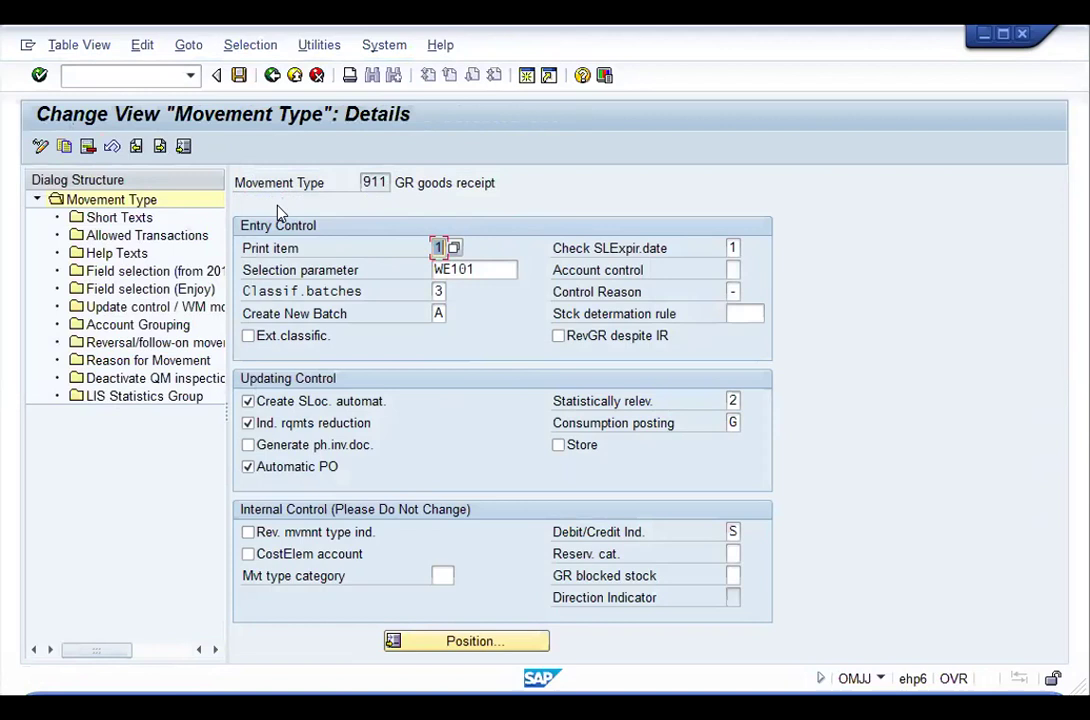
click(104, 218)
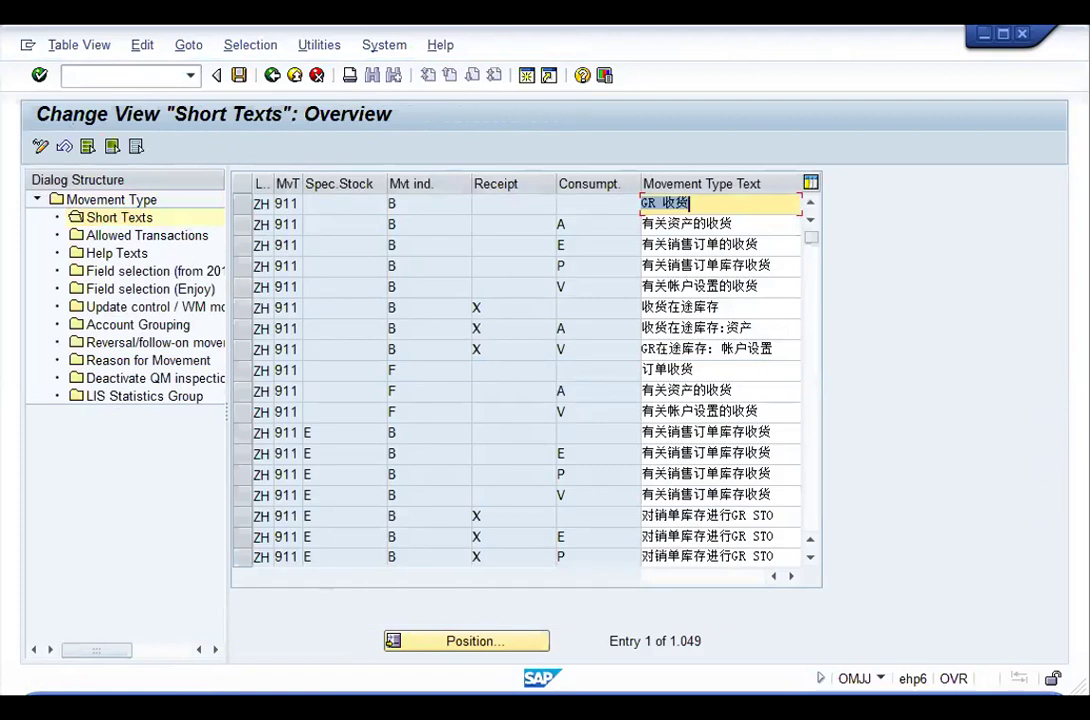
click(450, 637)
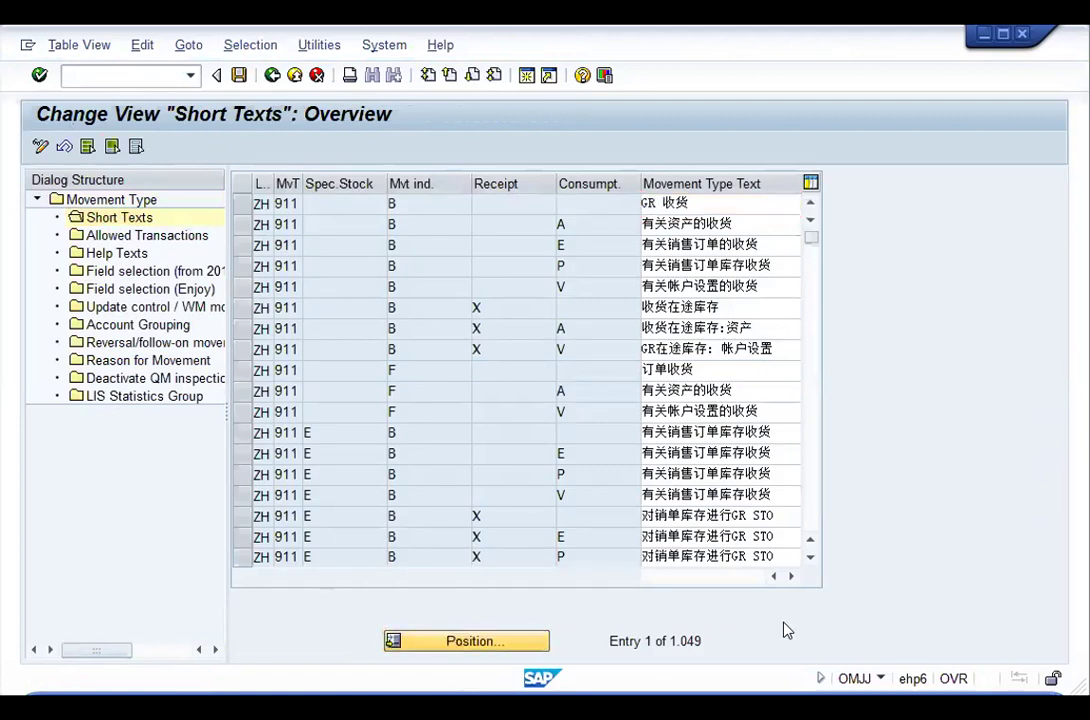
text(en)
key(Return)
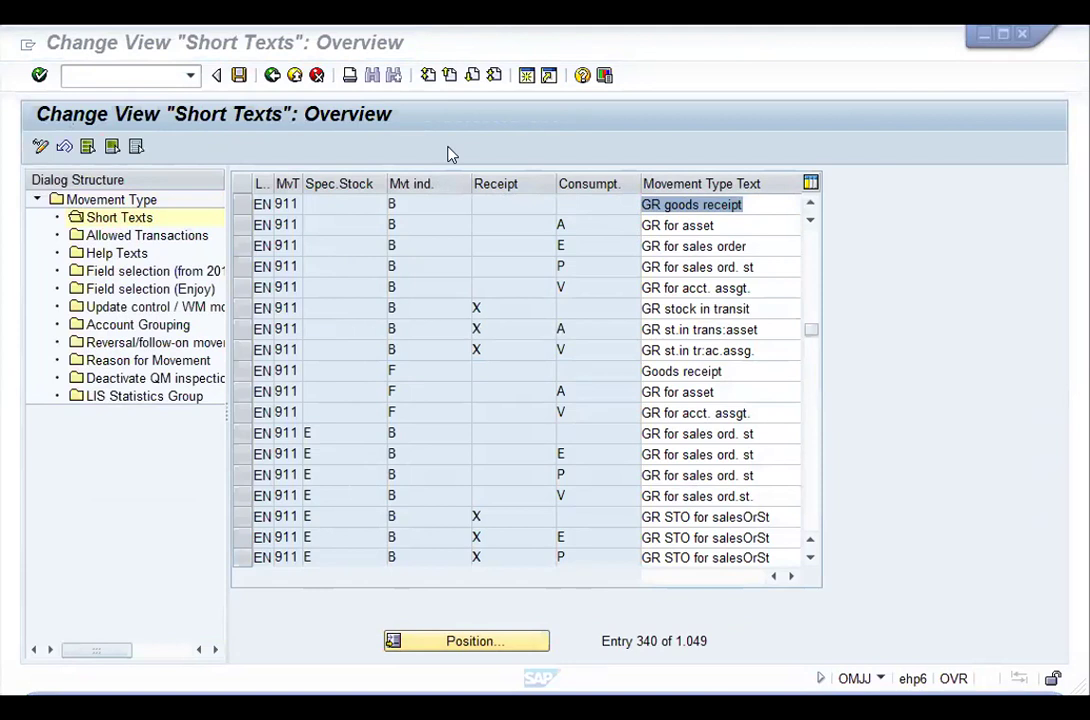
Step: Change the first English short text of movement type 911, with movement indicator B, to "VG01 GR against PO"
click(783, 204)
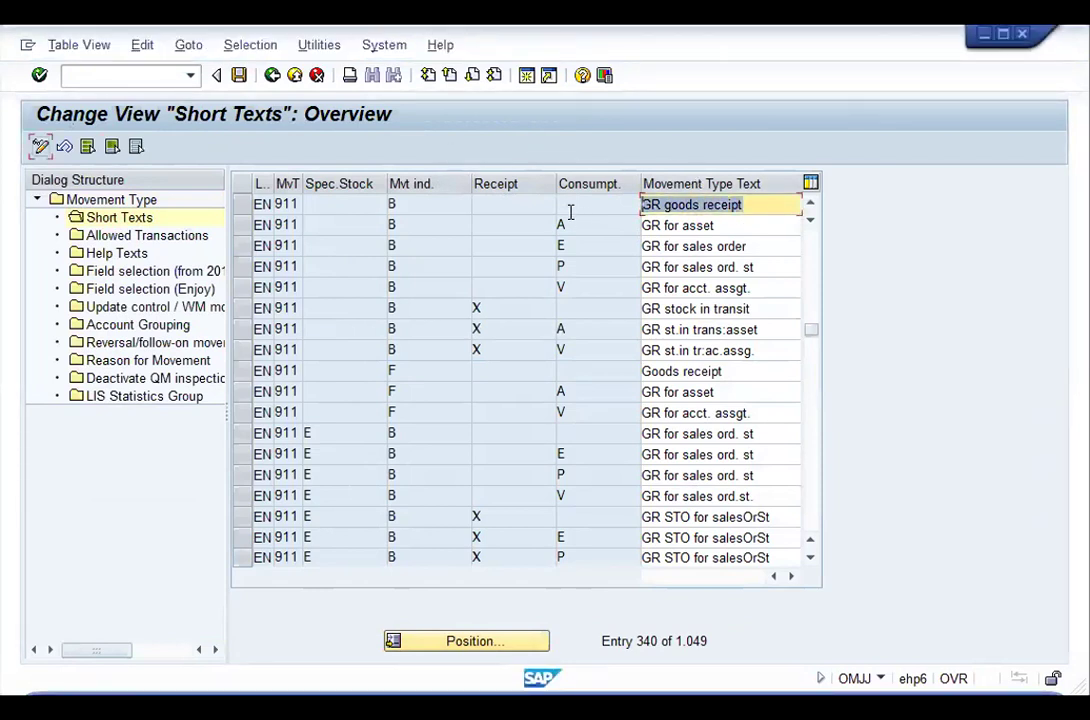
text(VG01 GR against P)
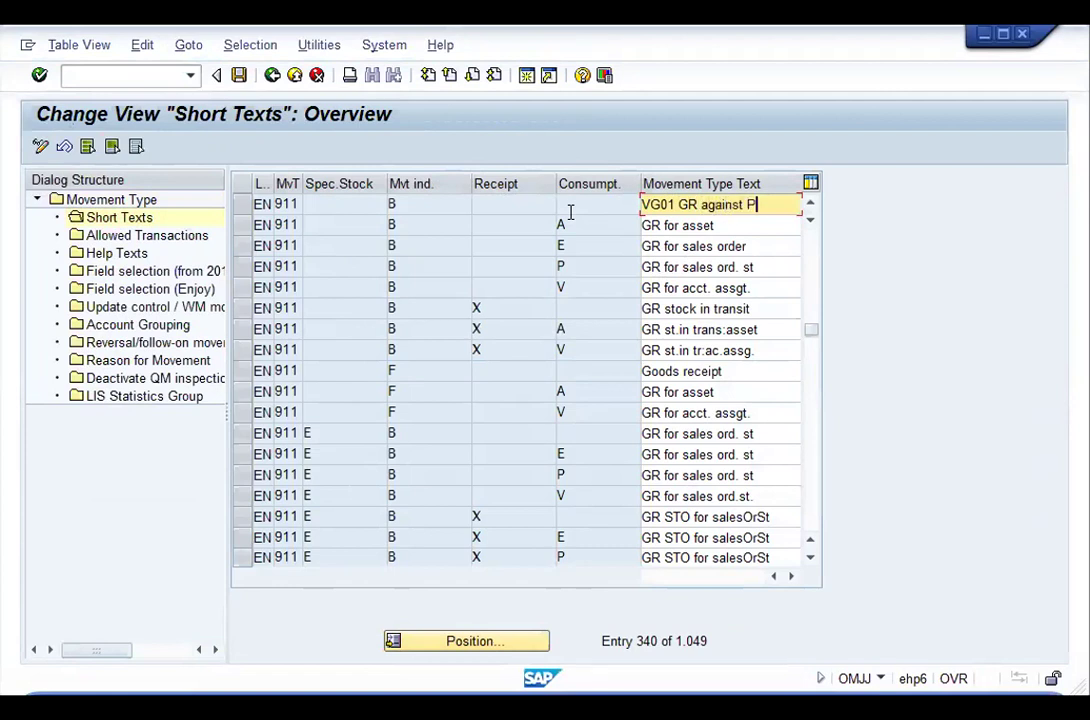
key(ctrl+a)
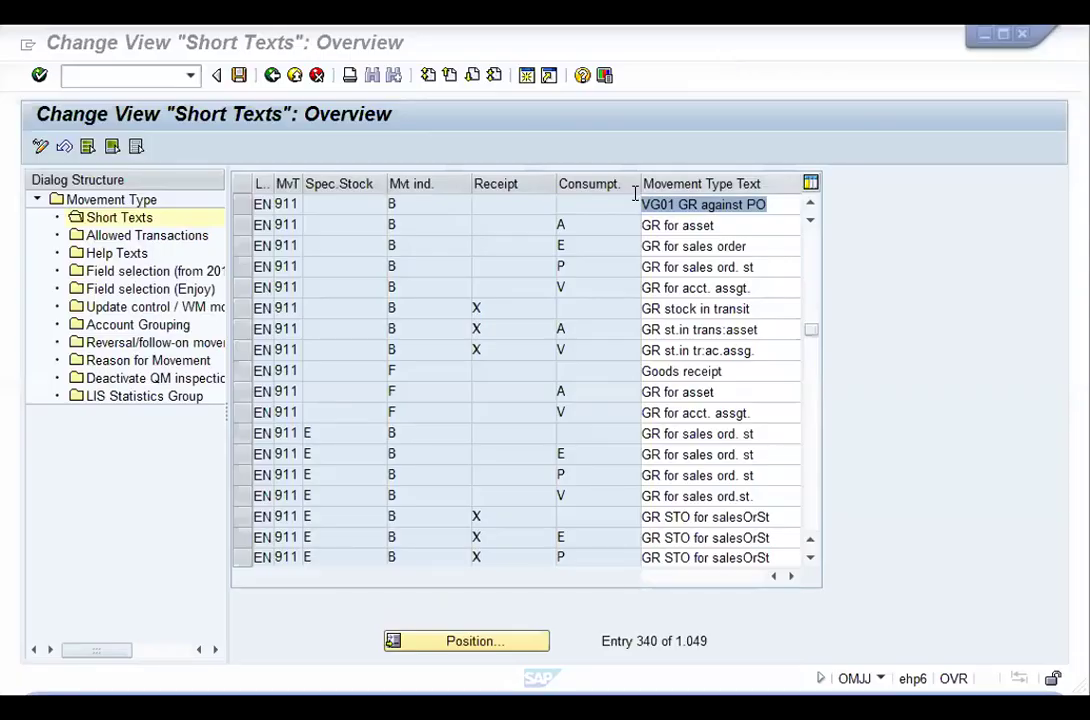
click(768, 209)
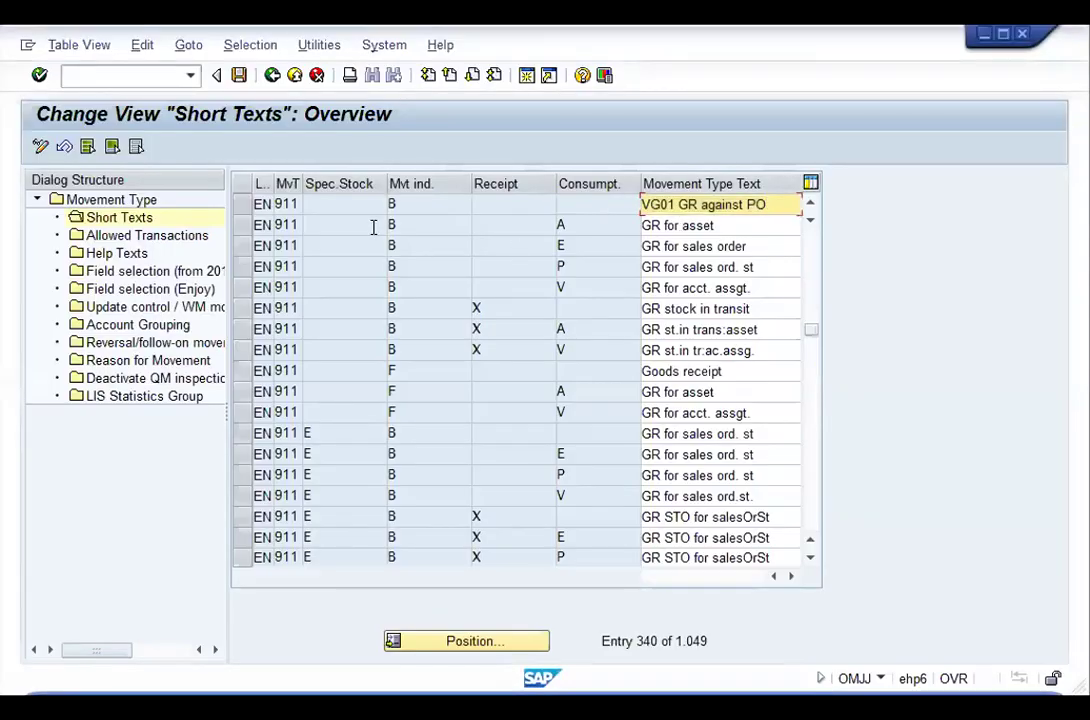
Step: Delete transactions MB01, MB0A and MB31 from the allowed transactions of movement type 911
double_click(155, 236)
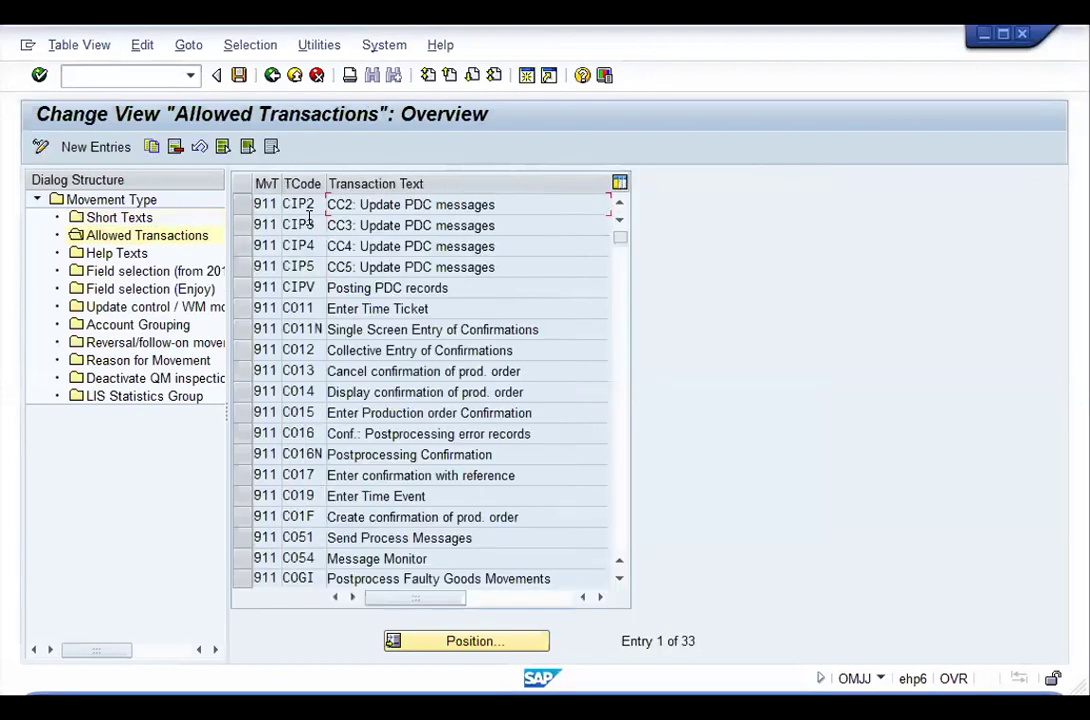
scroll(304, 230, down, 6)
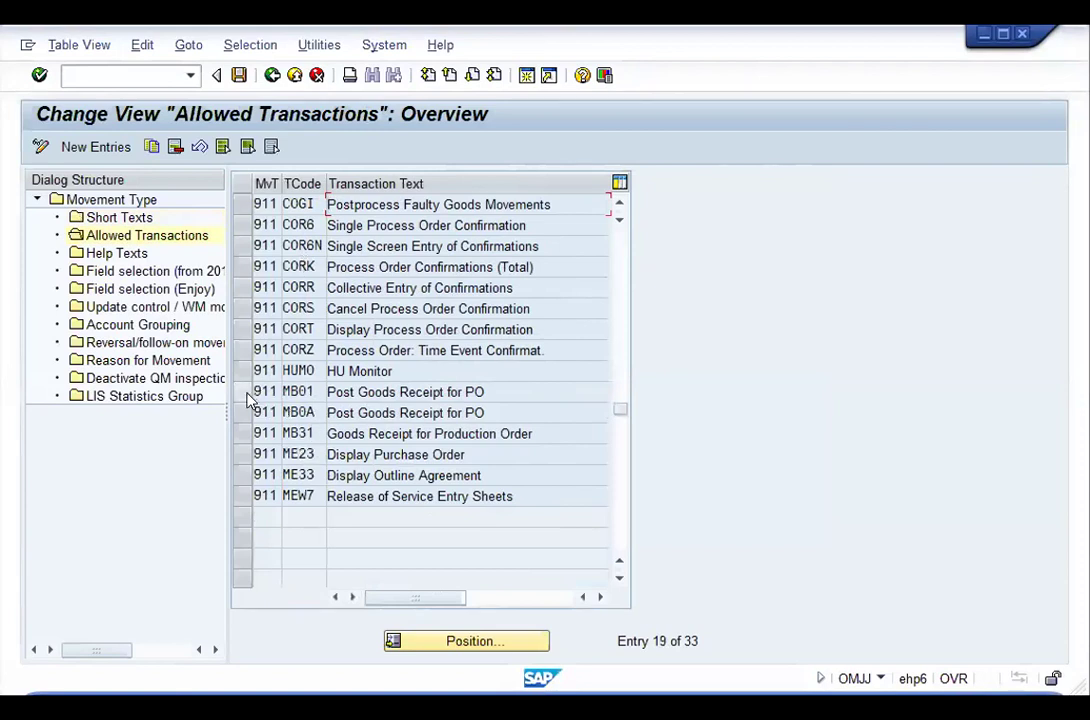
drag(246, 395, 252, 432)
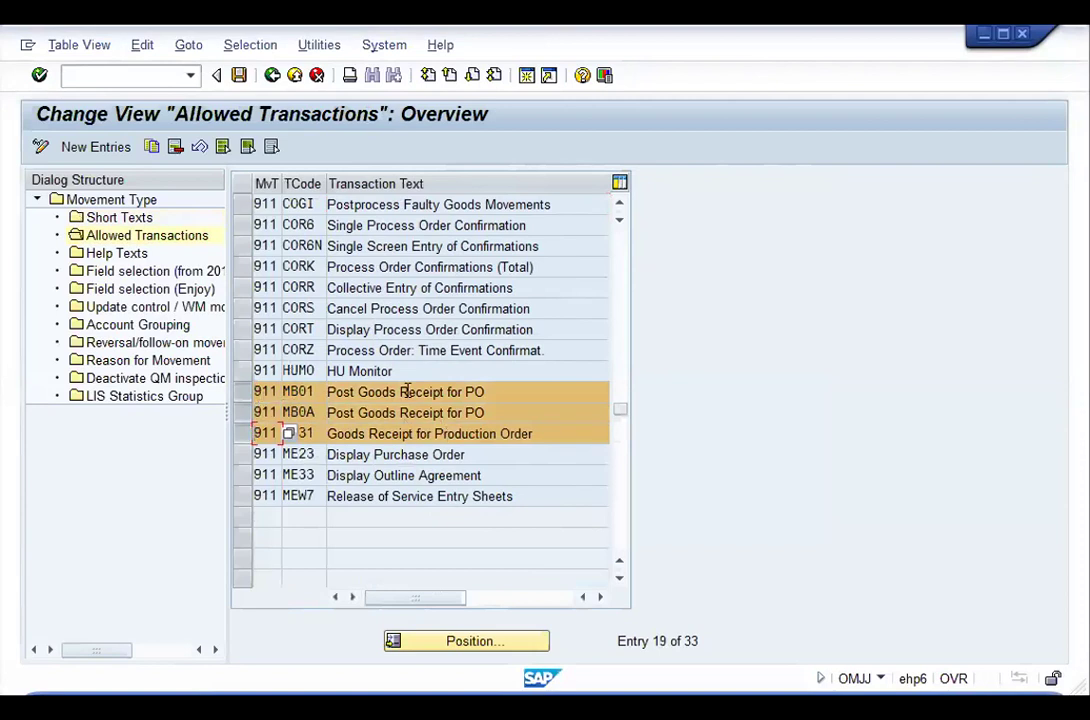
click(175, 146)
Step: Add transaction MIGO as a new allowed transaction for movement type 911
click(115, 143)
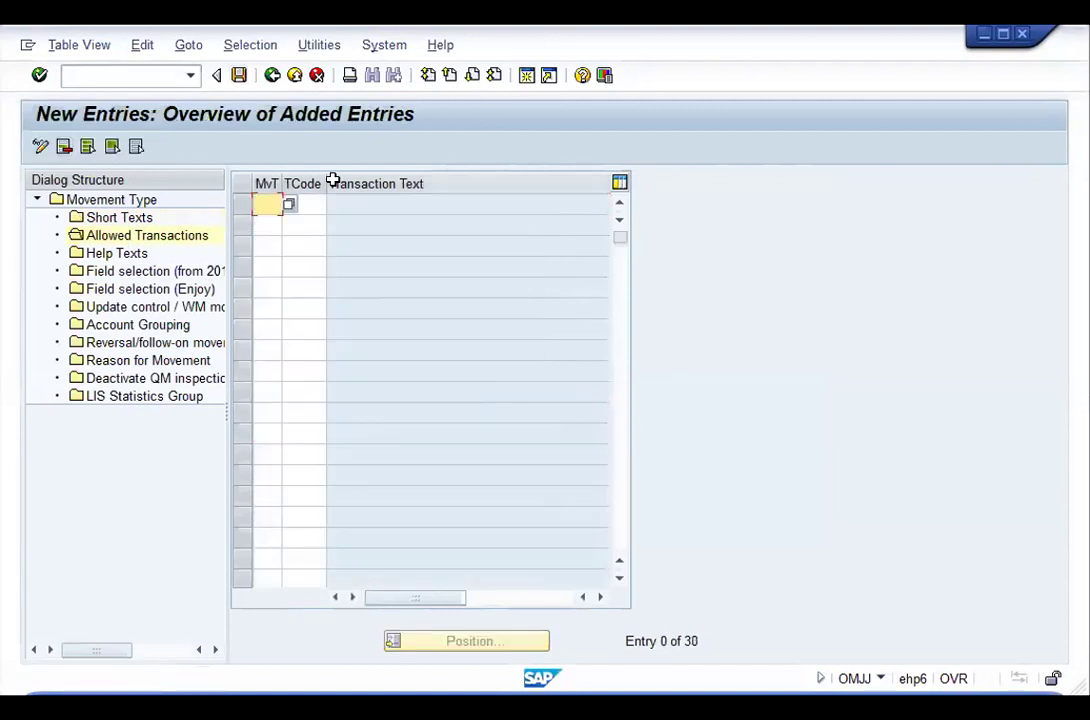
text(911)
key(Tab)
text(migo)
key(Return)
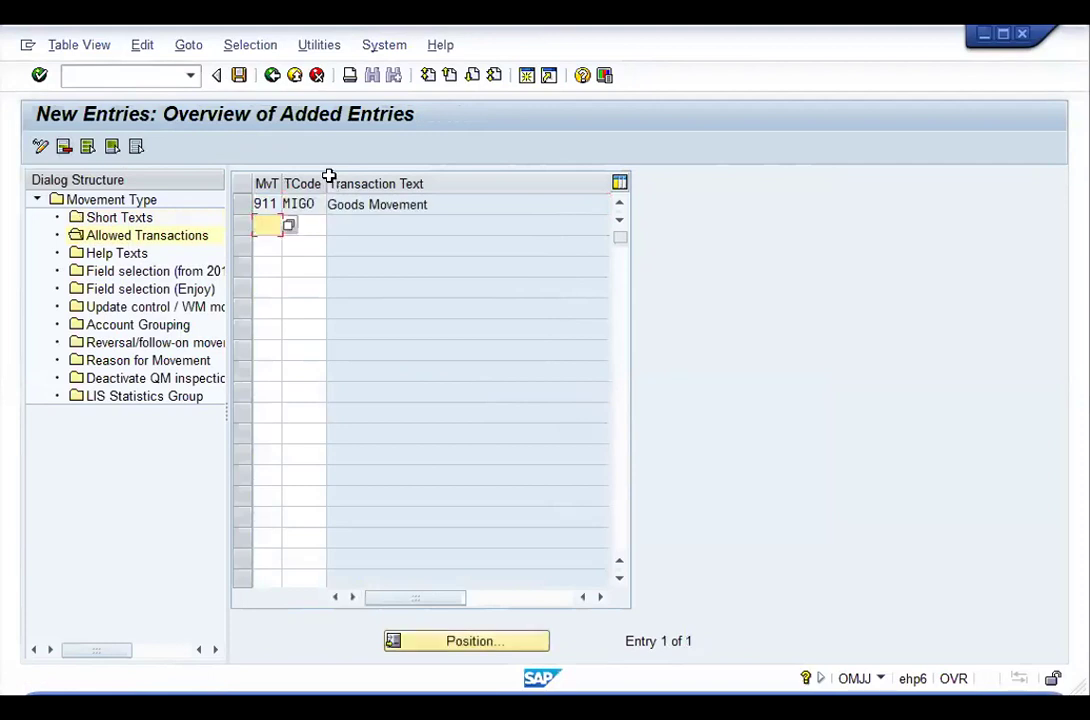
Step: Display the help texts of movement type 911 and position the list at the English (EN) entries
double_click(127, 256)
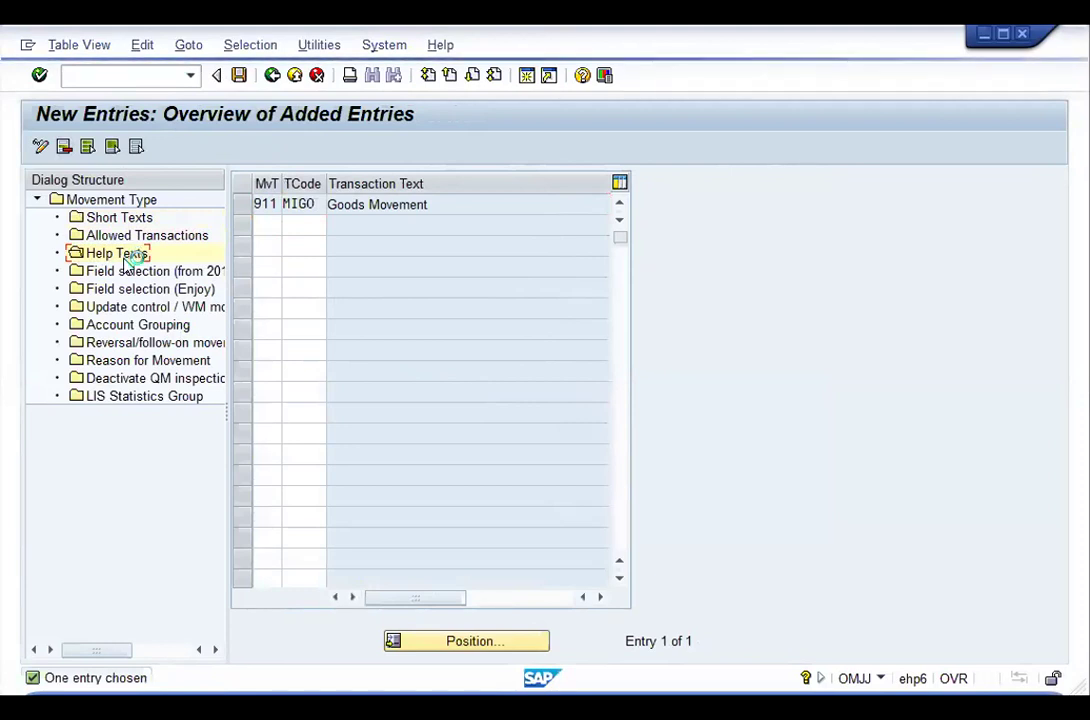
click(465, 641)
text(en)
key(Return)
key(Return)
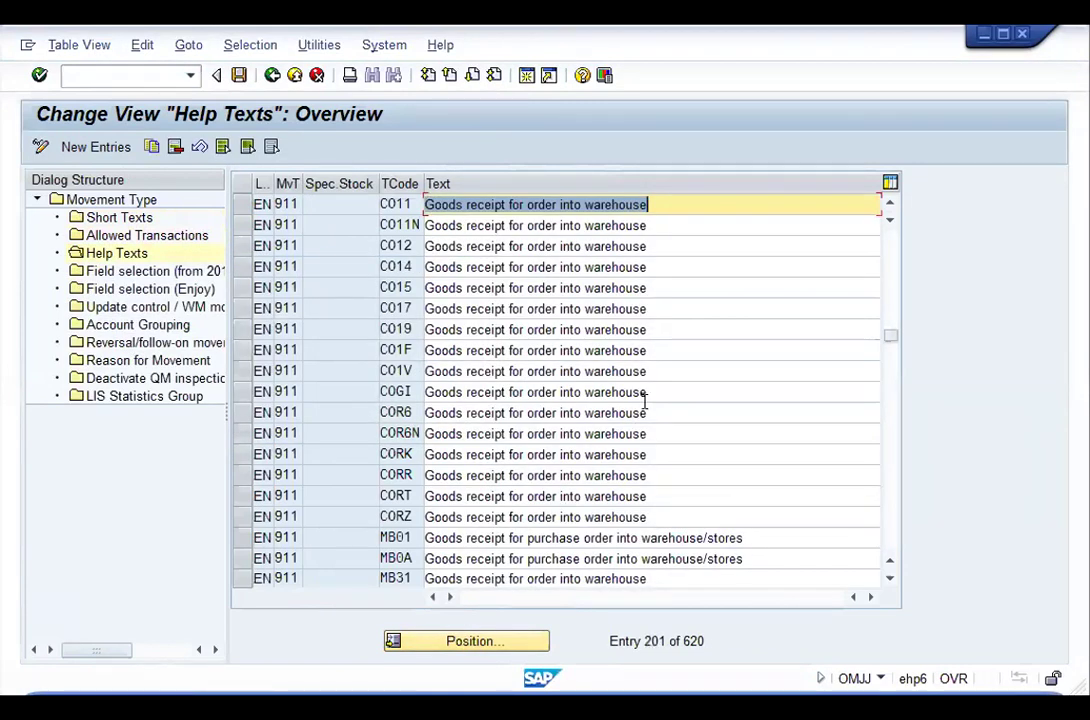
scroll(511, 494, down, 1)
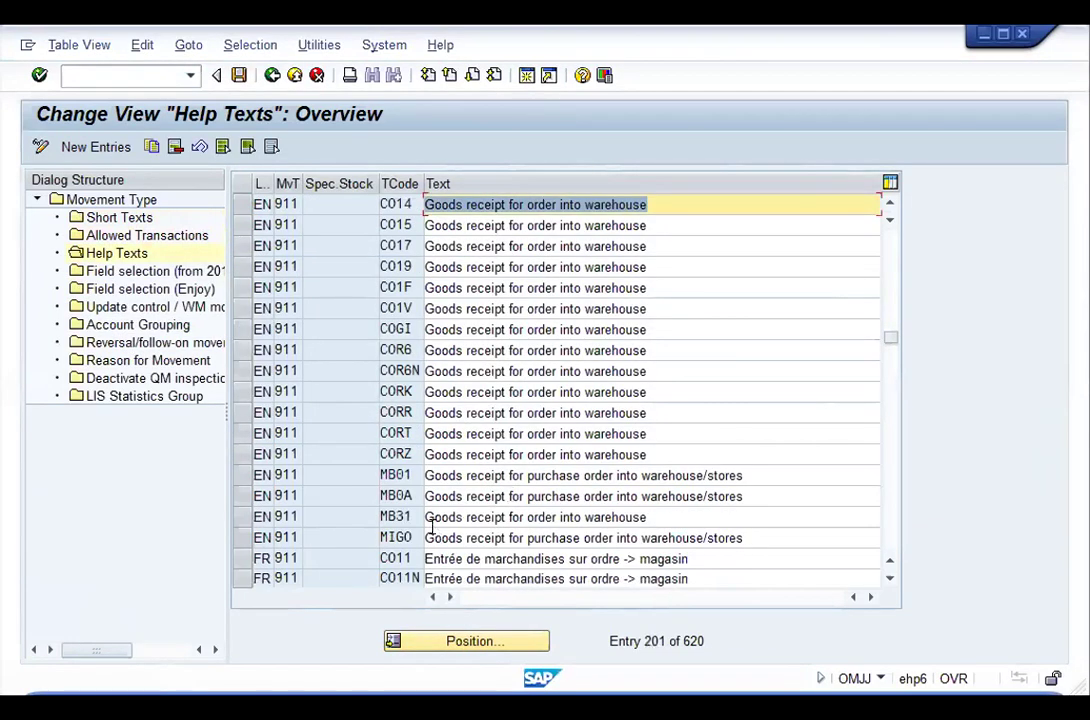
Step: Replace the English MIGO help text with "VG01 Goods Receipt against Purchase Order into UR stock" and save
click(430, 537)
key(shift+End)
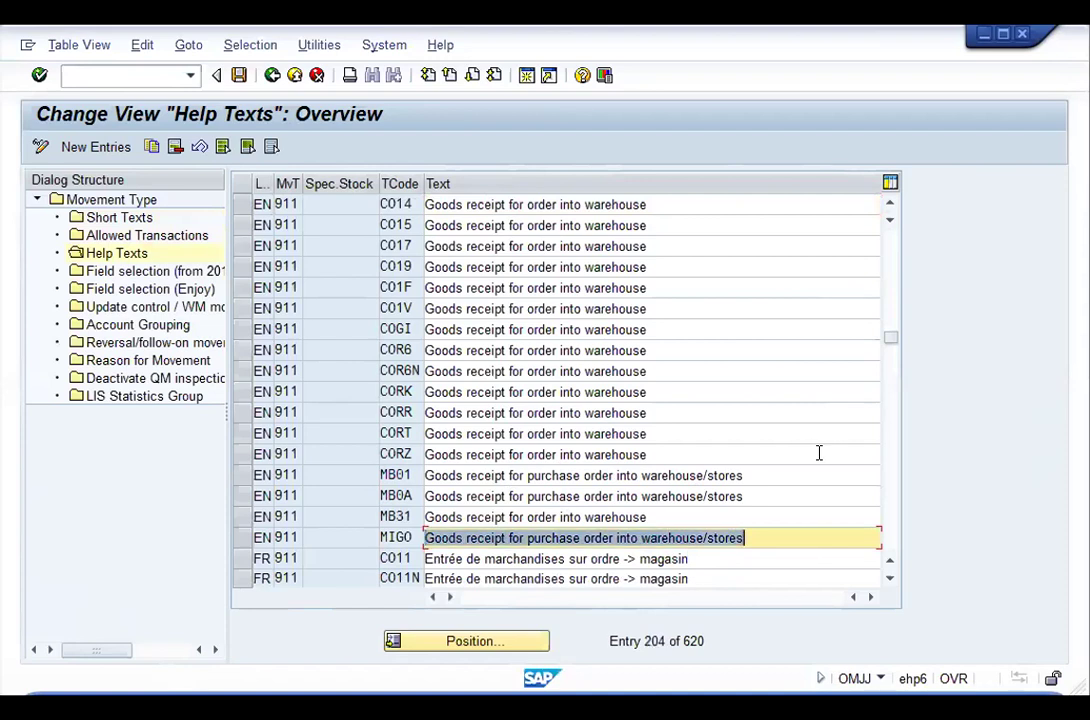
text(VG01 Goods Receip)
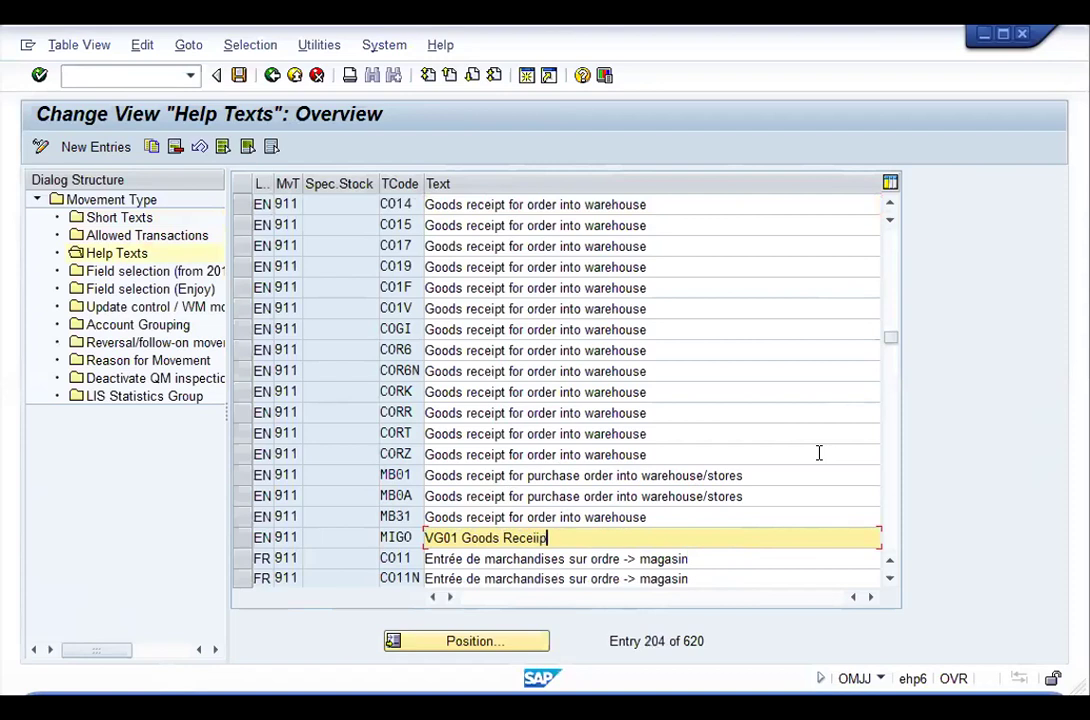
text(pt)
key(ctrl+s)
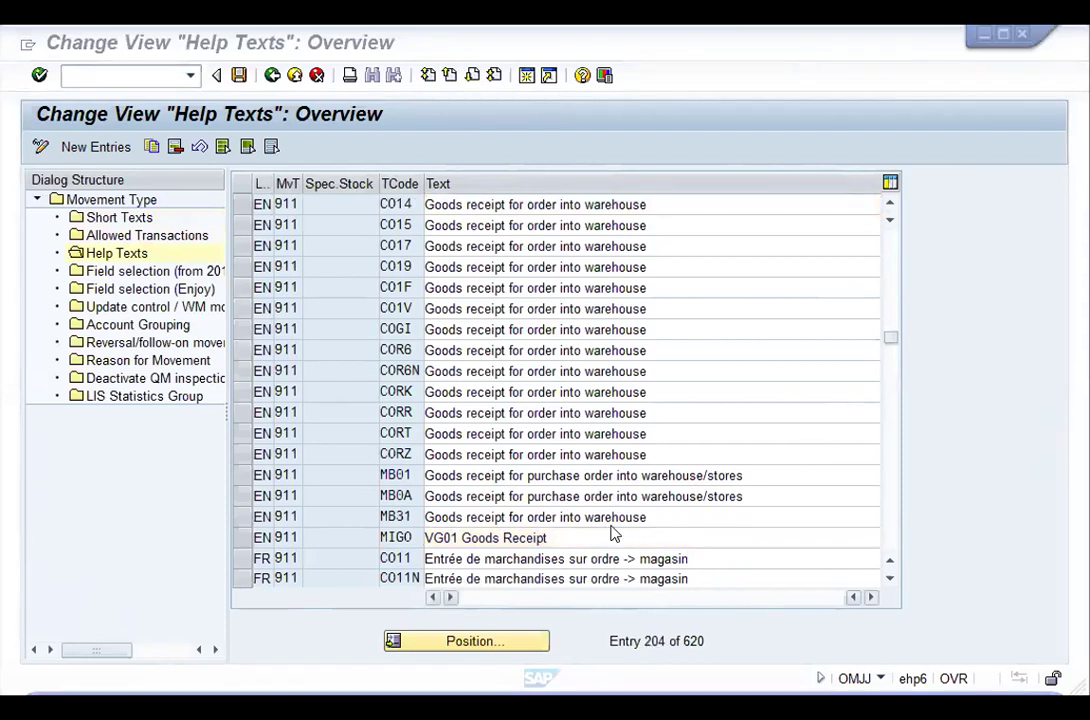
text(against)
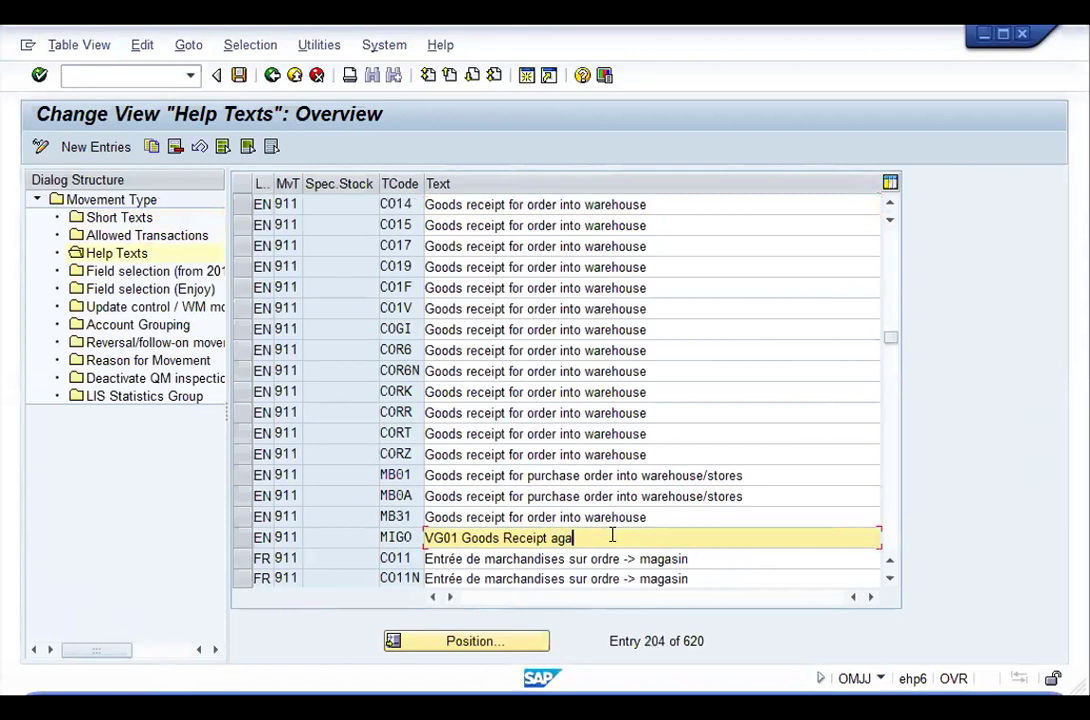
text(rchase )
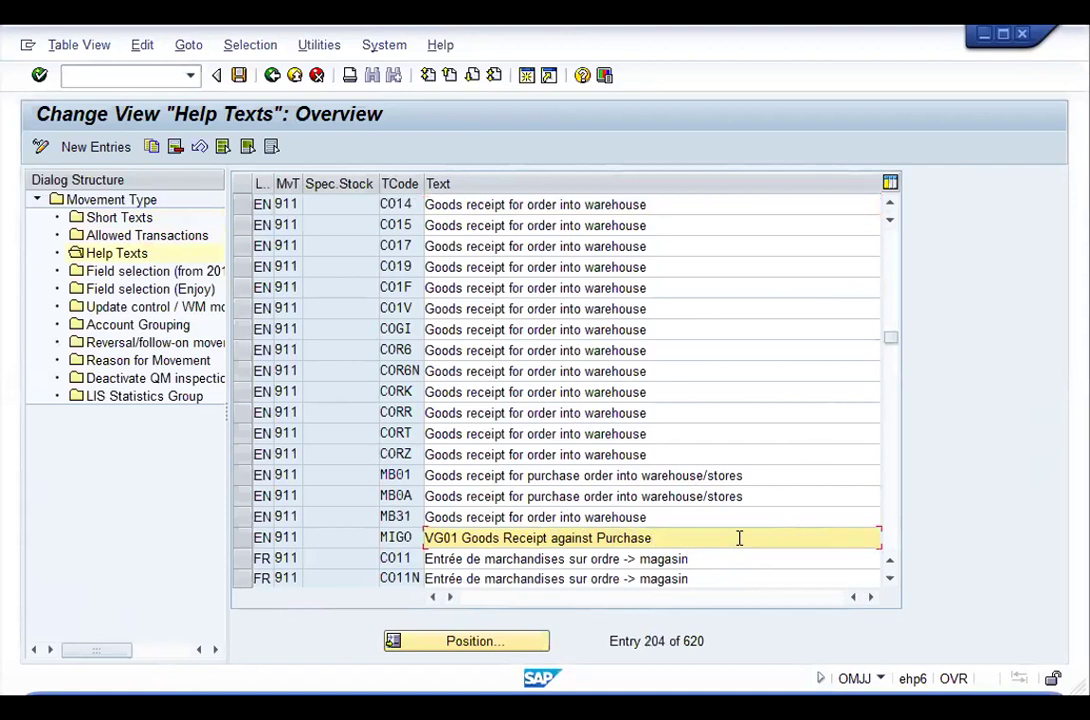
text(Order into UR stock)
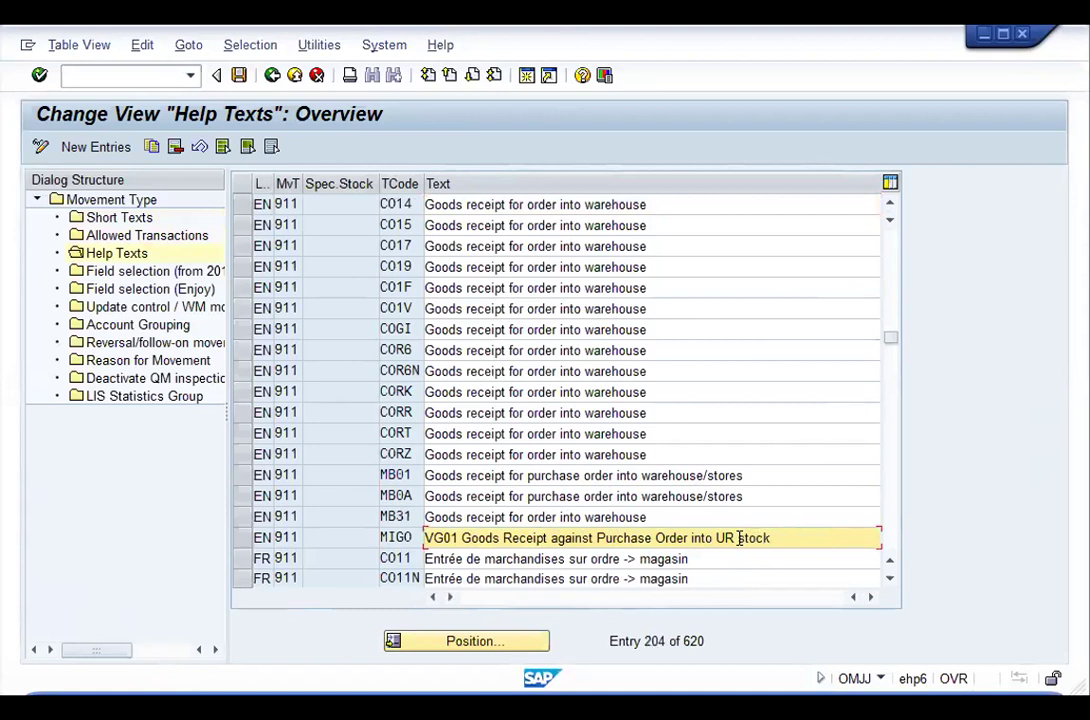
key(shift+Home)
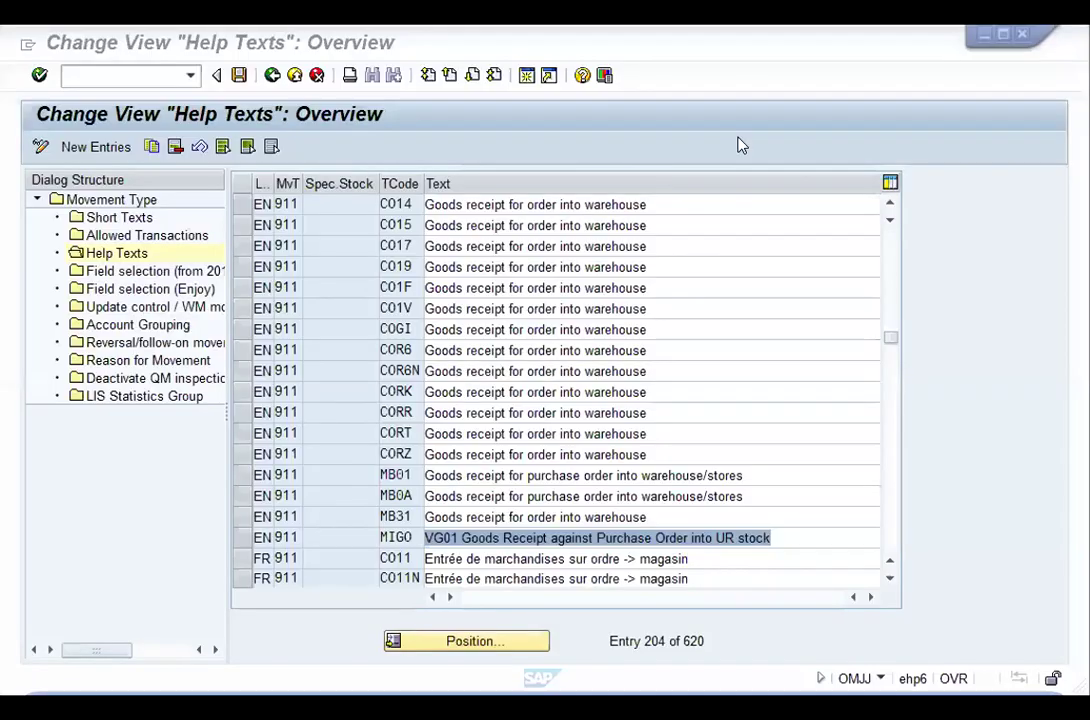
click(239, 78)
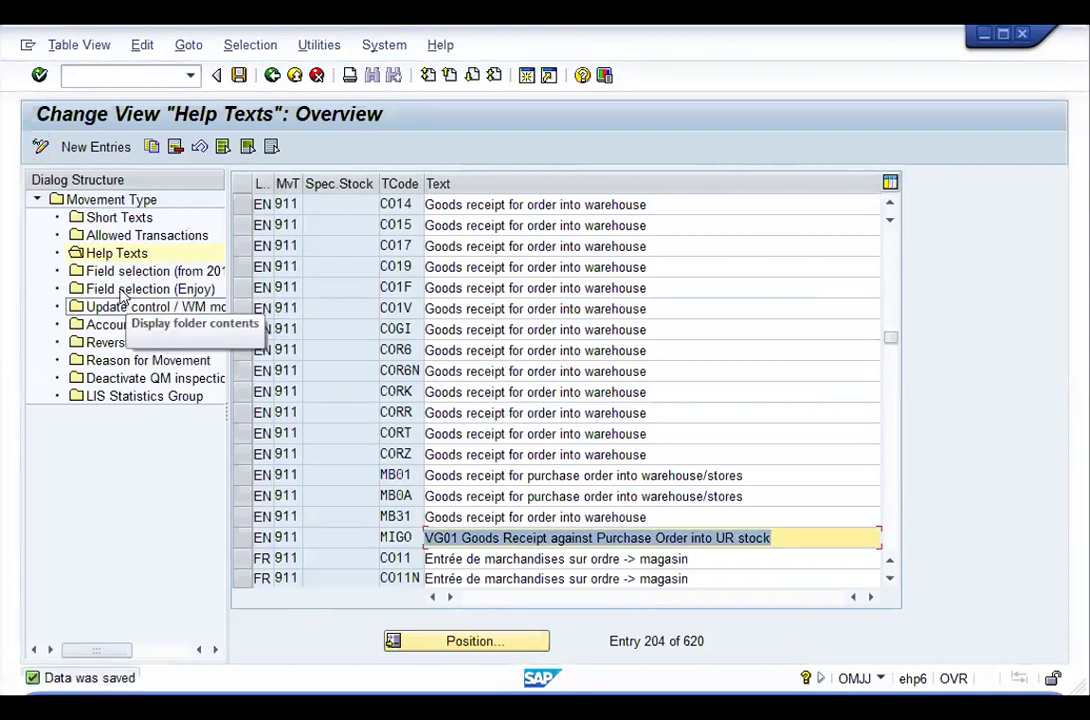
Step: Add field GRUND (Reason for Movement) as a required entry in the Enjoy field selection for movement type 911 and save
click(82, 293)
double_click(84, 293)
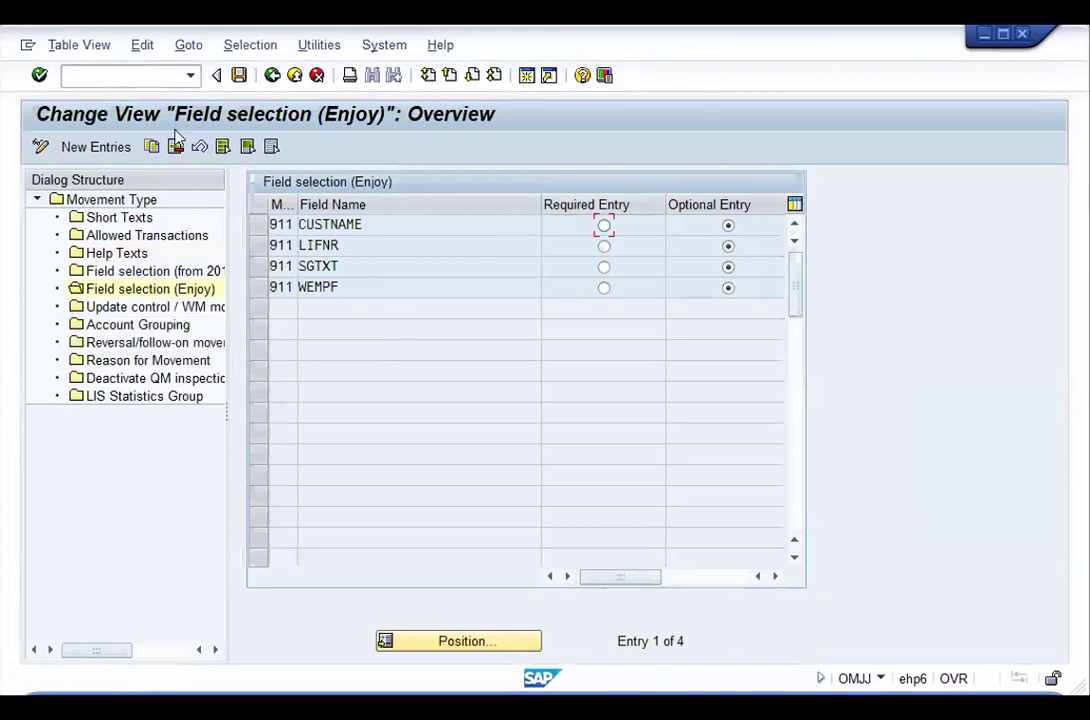
click(107, 149)
text(911)
key(Tab)
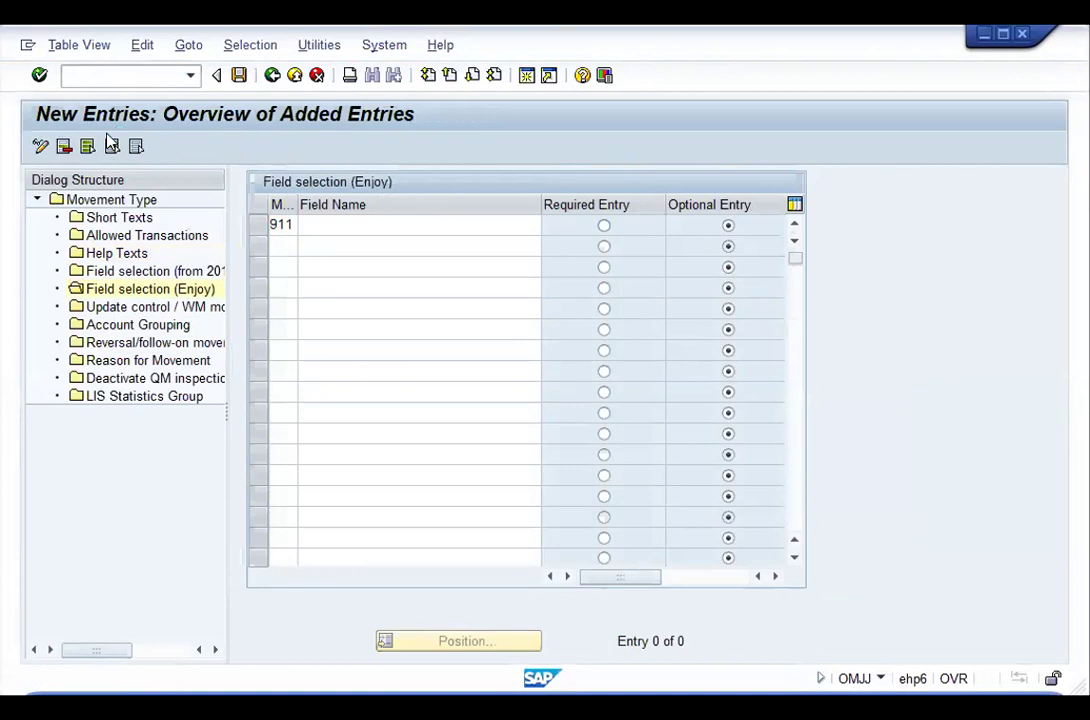
key(F4)
key(Down)
key(Down)
key(Down)
key(Down)
key(Down)
key(Down)
key(Down)
key(Down)
key(Down)
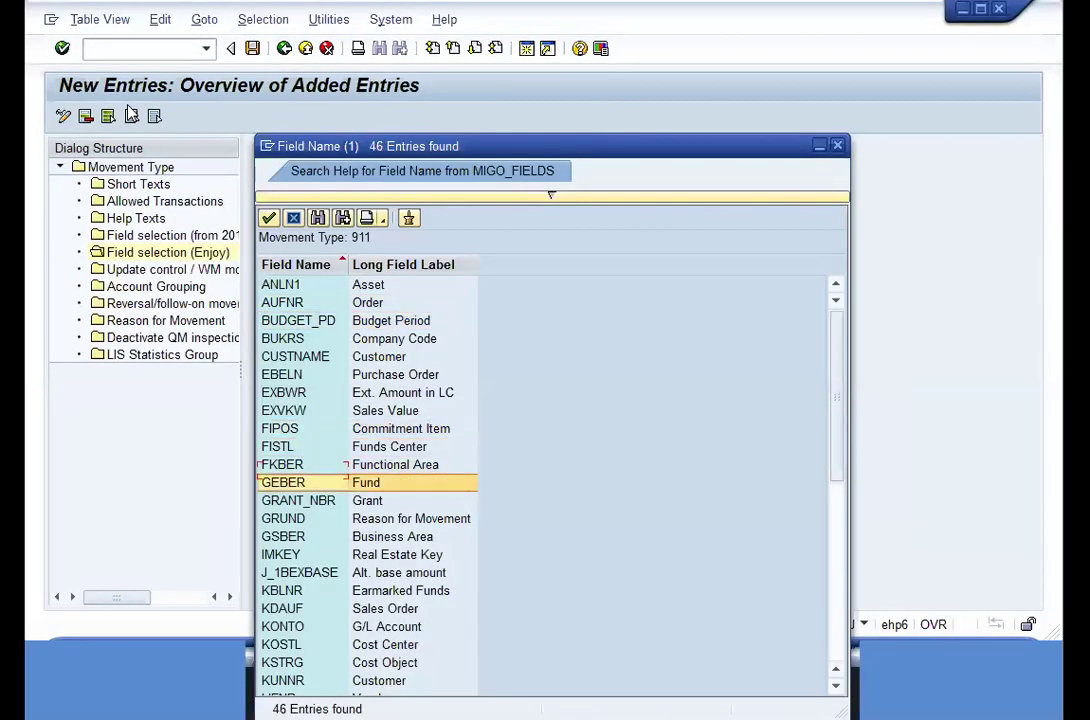
key(Down)
key(Down)
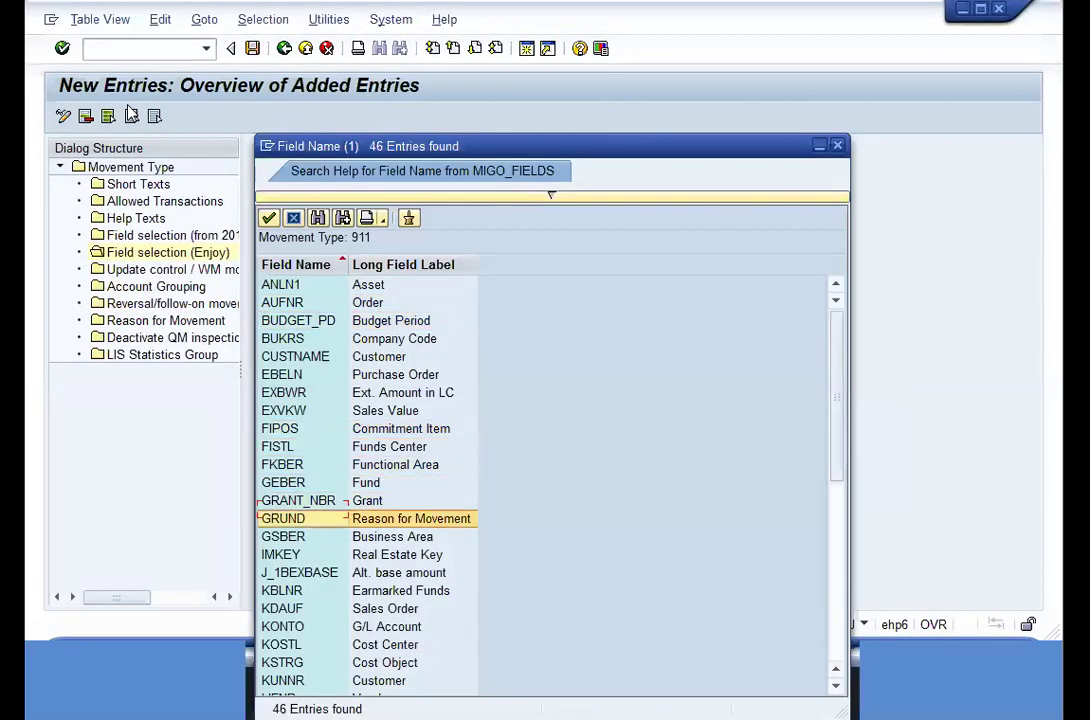
key(Return)
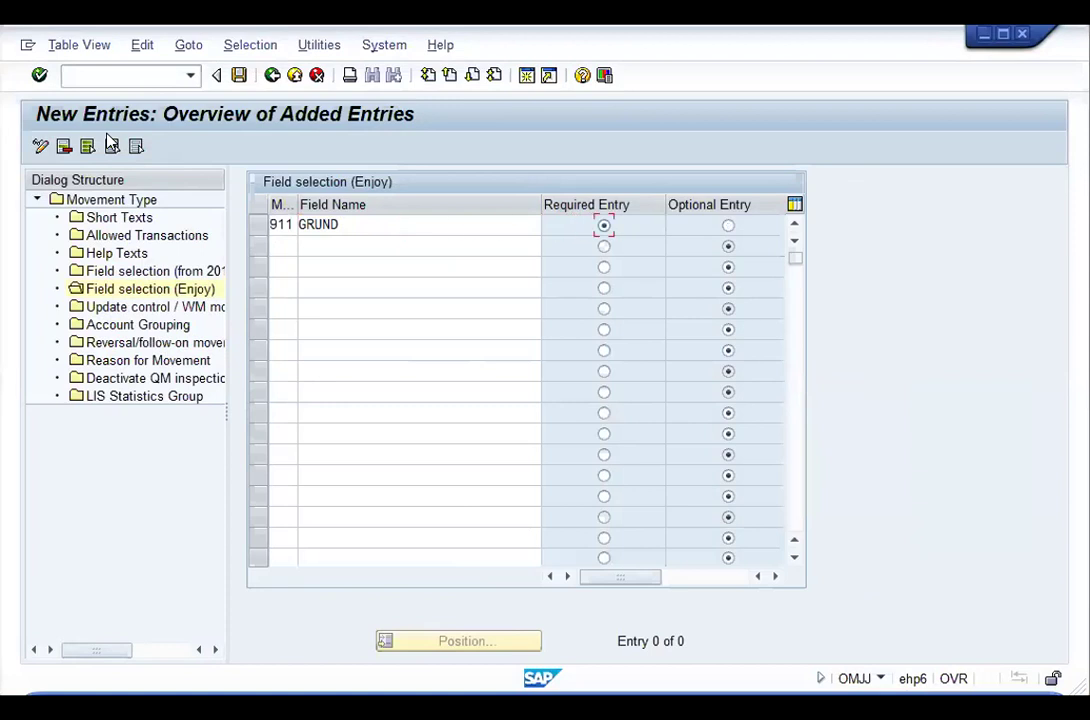
key(ctrl+s)
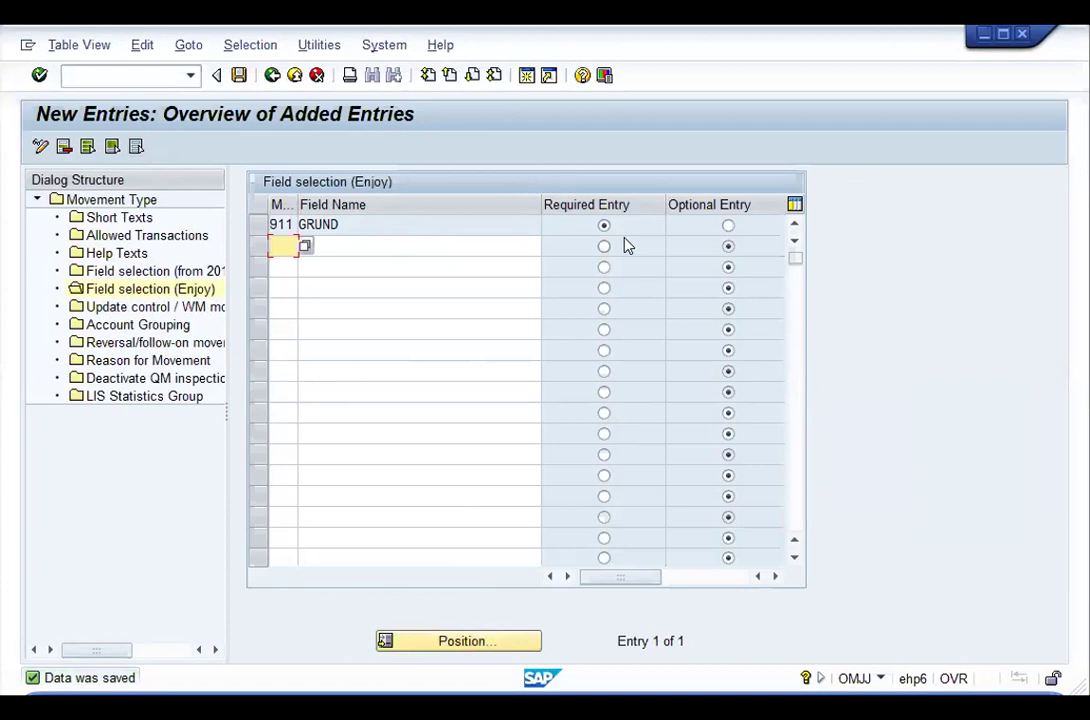
Step: Create a reason for movement for movement type 911 with reason 1 and the text "Receiving Stock"
click(160, 362)
double_click(138, 364)
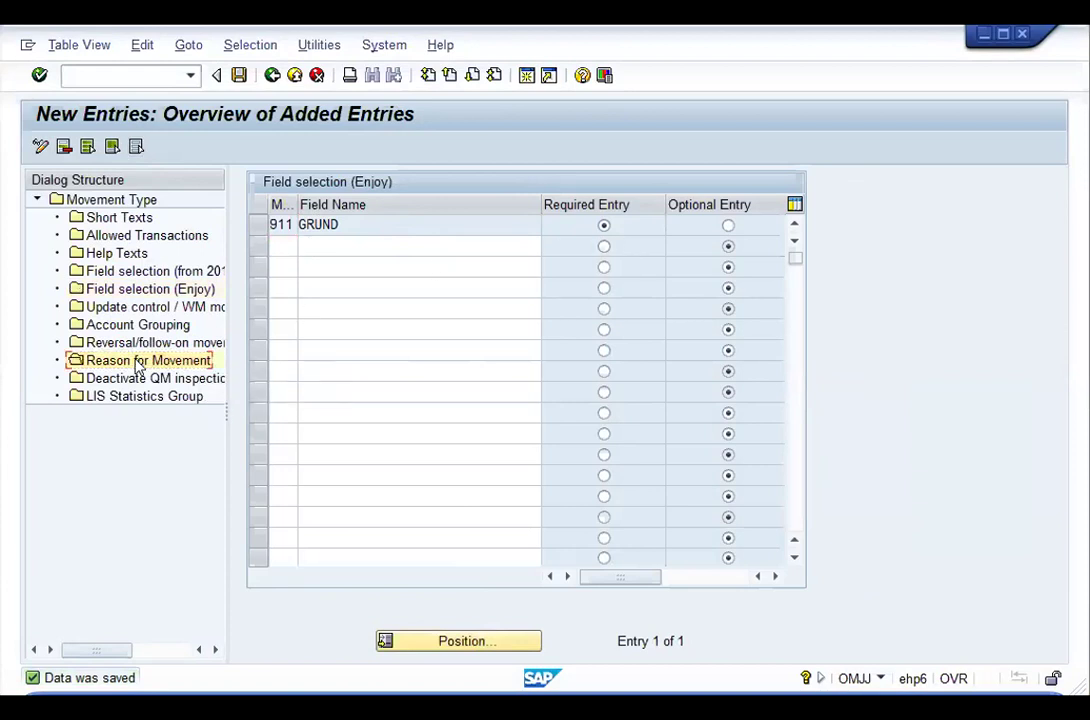
click(64, 150)
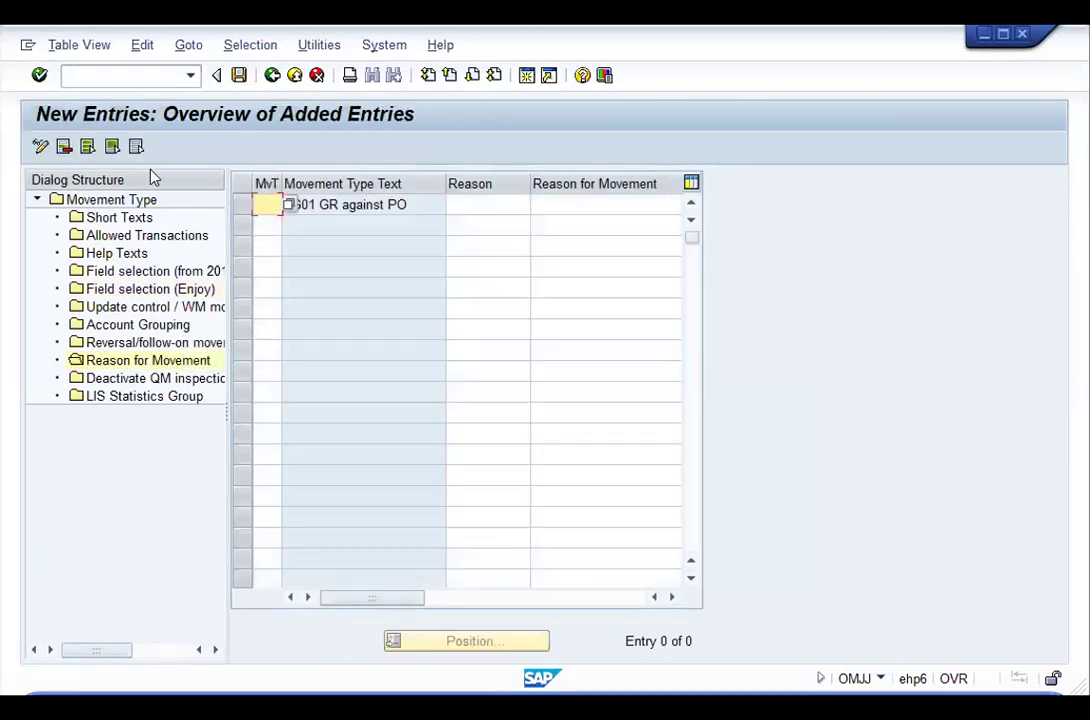
text(911)
key(Tab)
text(1)
key(Tab)
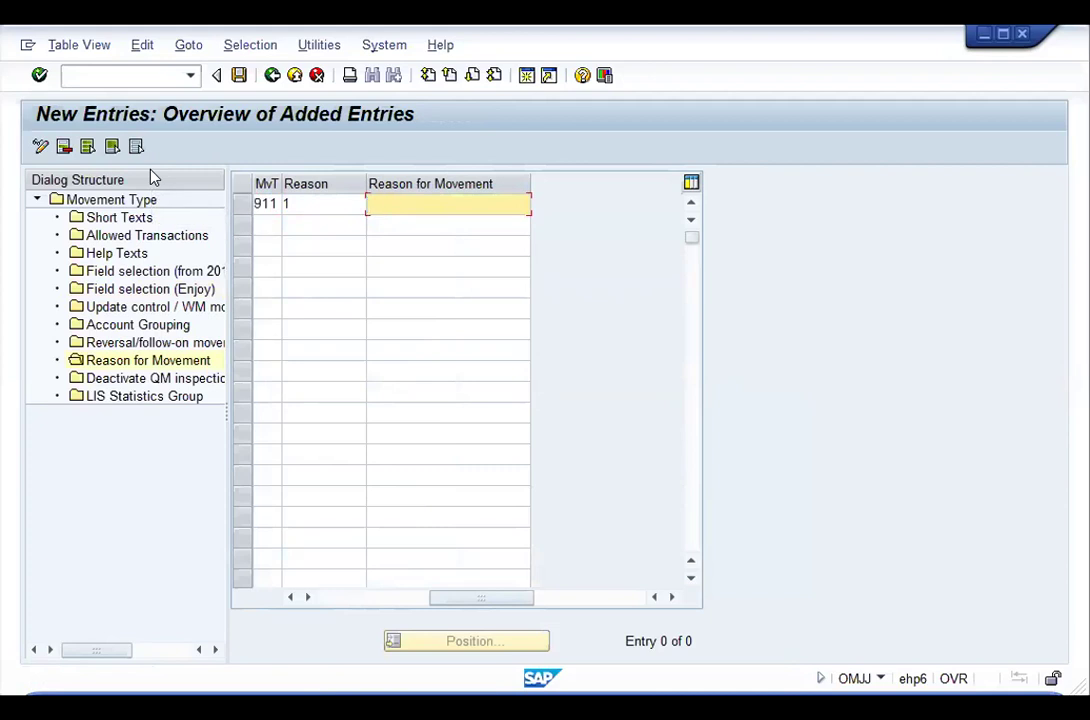
text(Go)
key(BackSpace)
key(BackSpace)
text(R)
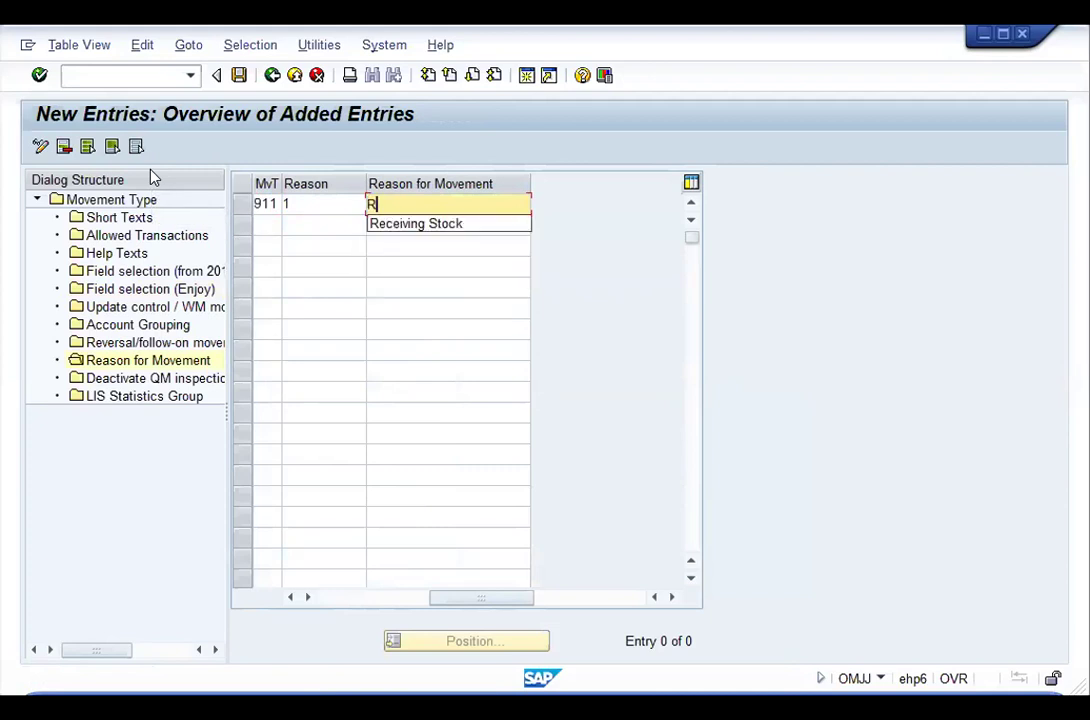
text(ecei)
key(Down)
key(Return)
key(Tab)
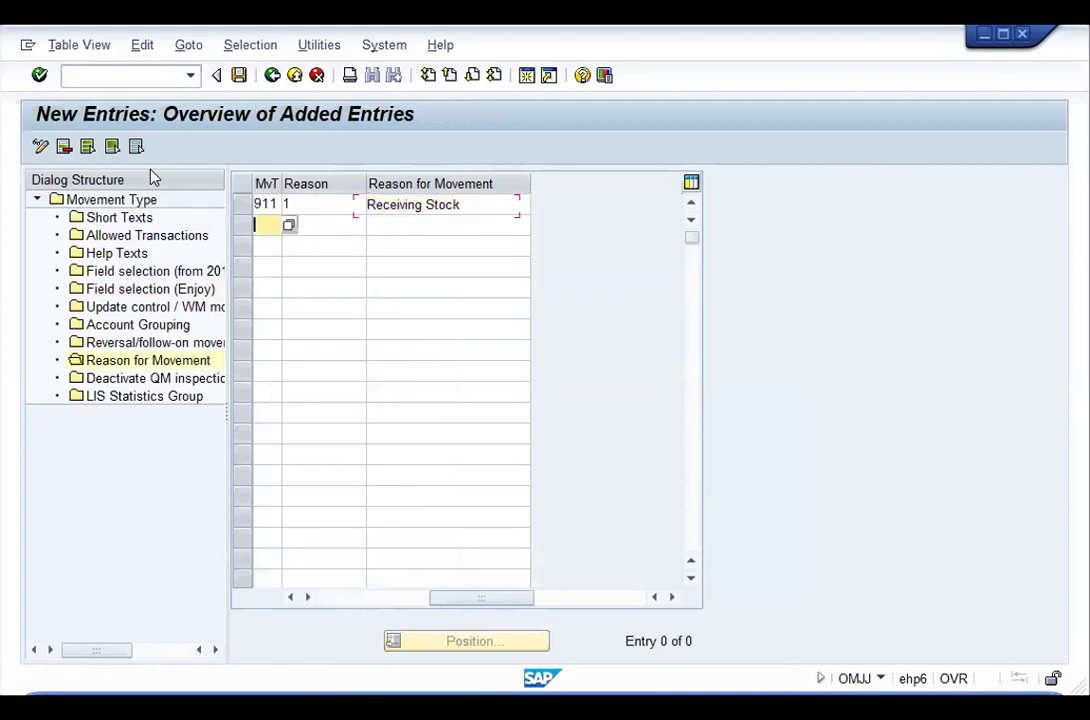
Step: Add reason 2 with the text "No Reason" for movement type 911 and save the entries
text(911)
key(Tab)
text(2)
key(Tab)
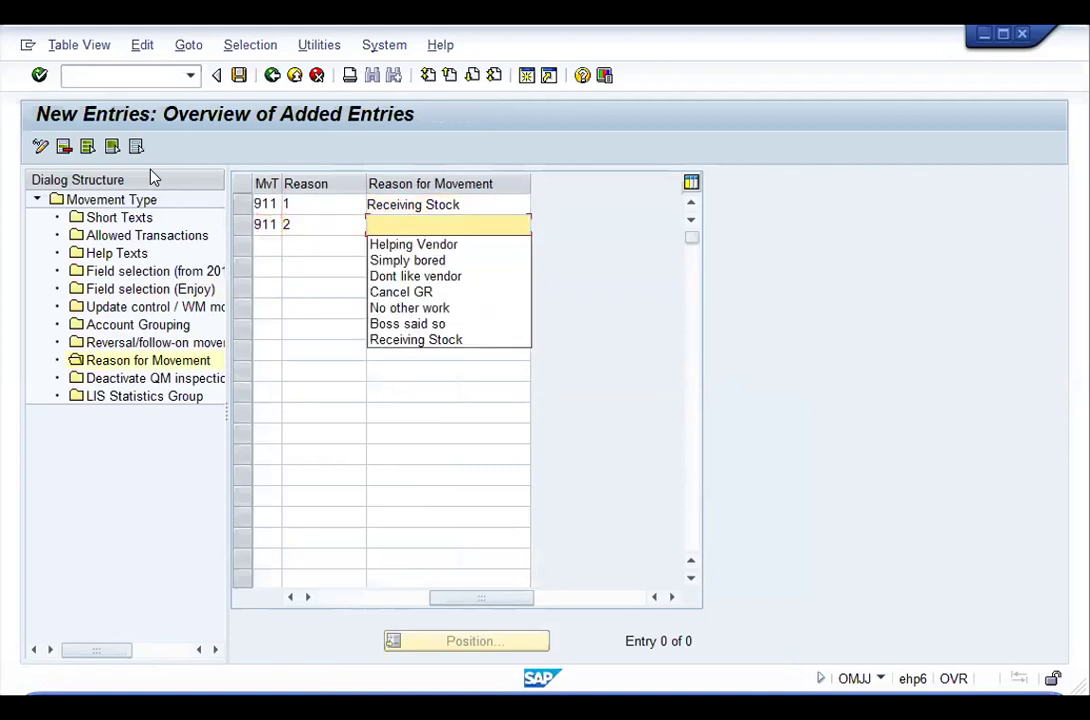
key(Escape)
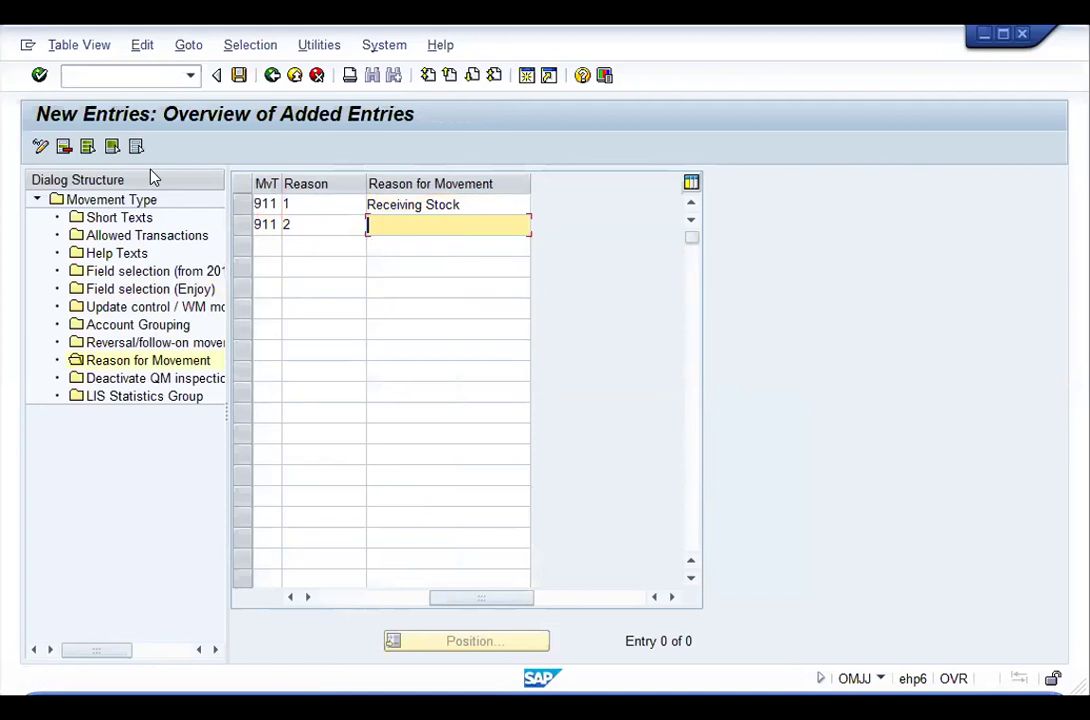
key(shift+Tab)
key(BackSpace)
key(shift+Tab)
key(Tab)
text(2)
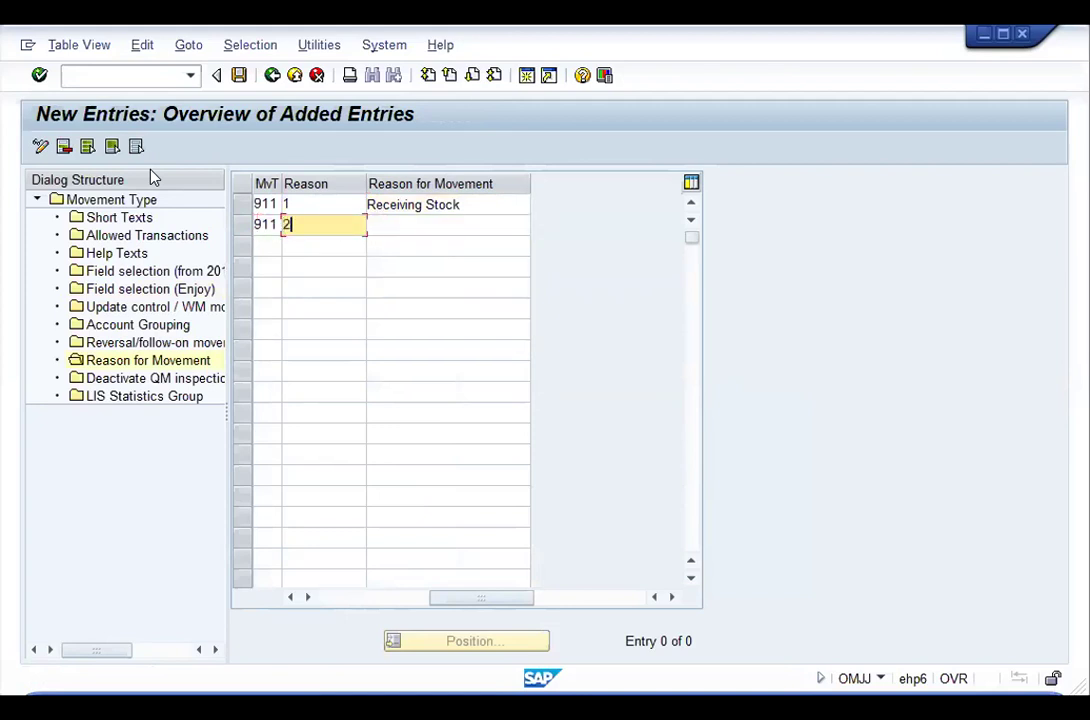
key(Tab)
text(No Reason)
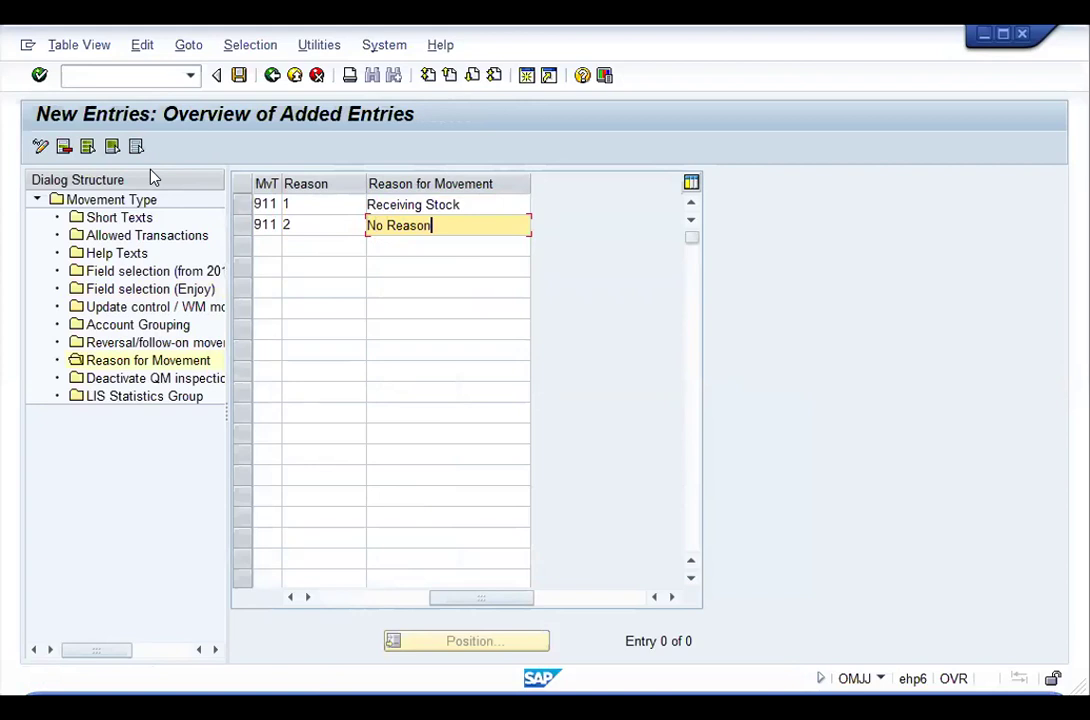
key(Return)
key(ctrl+s)
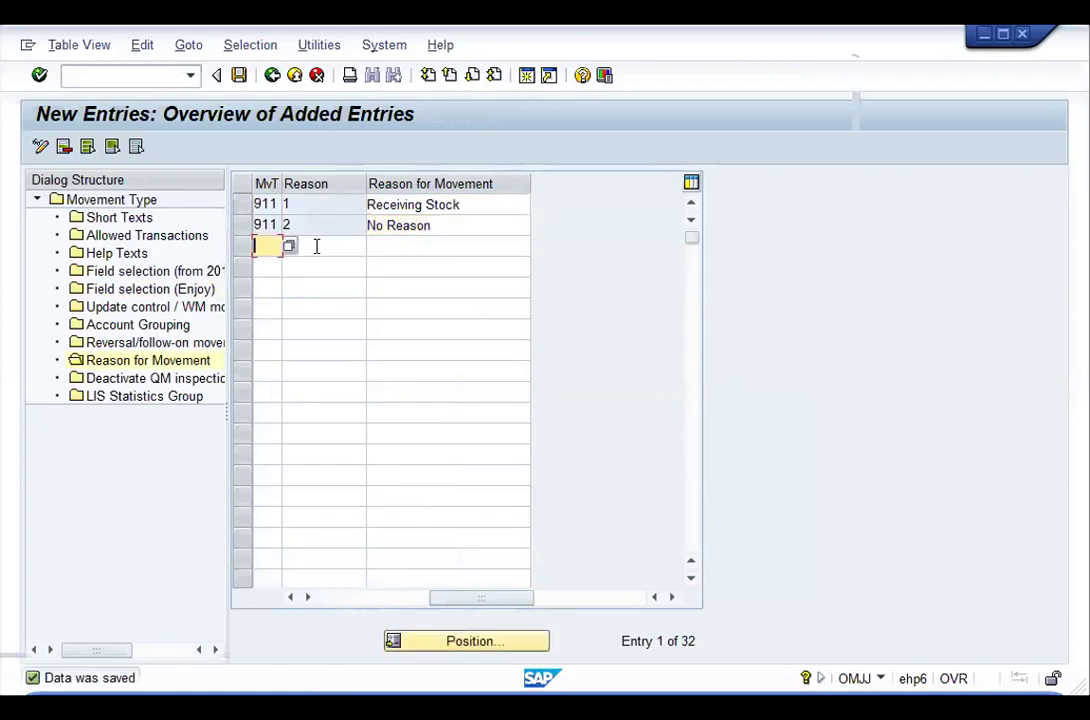
Step: Check the saved reasons for movement type 911 and return to the movement type overview
click(450, 222)
key(Up)
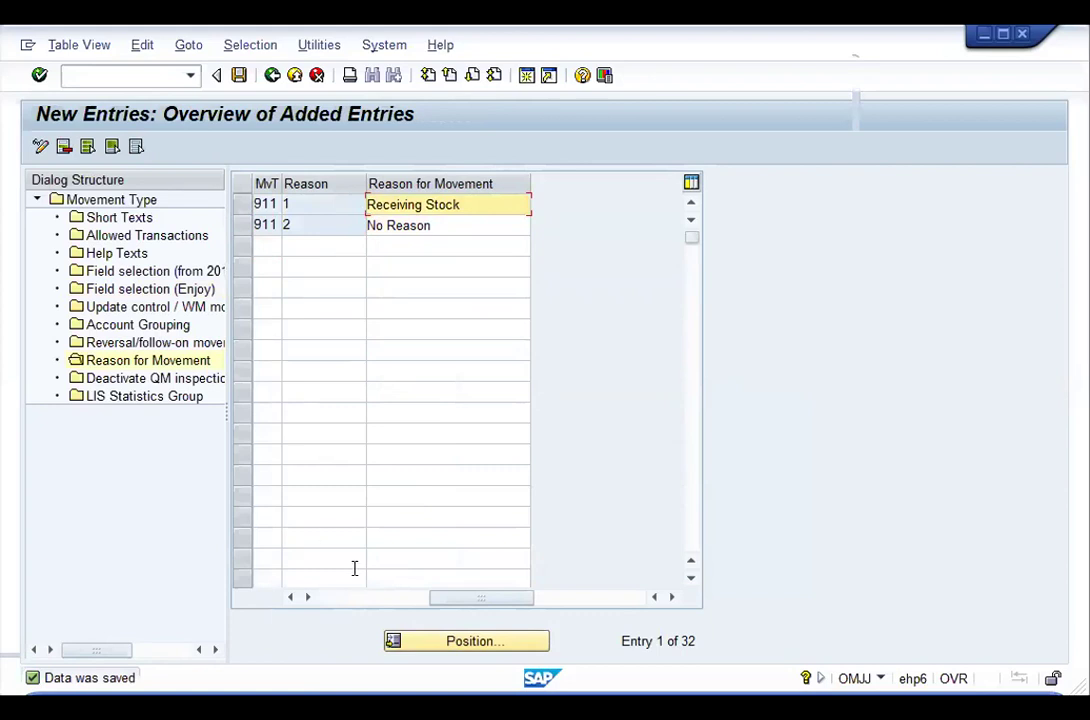
click(338, 600)
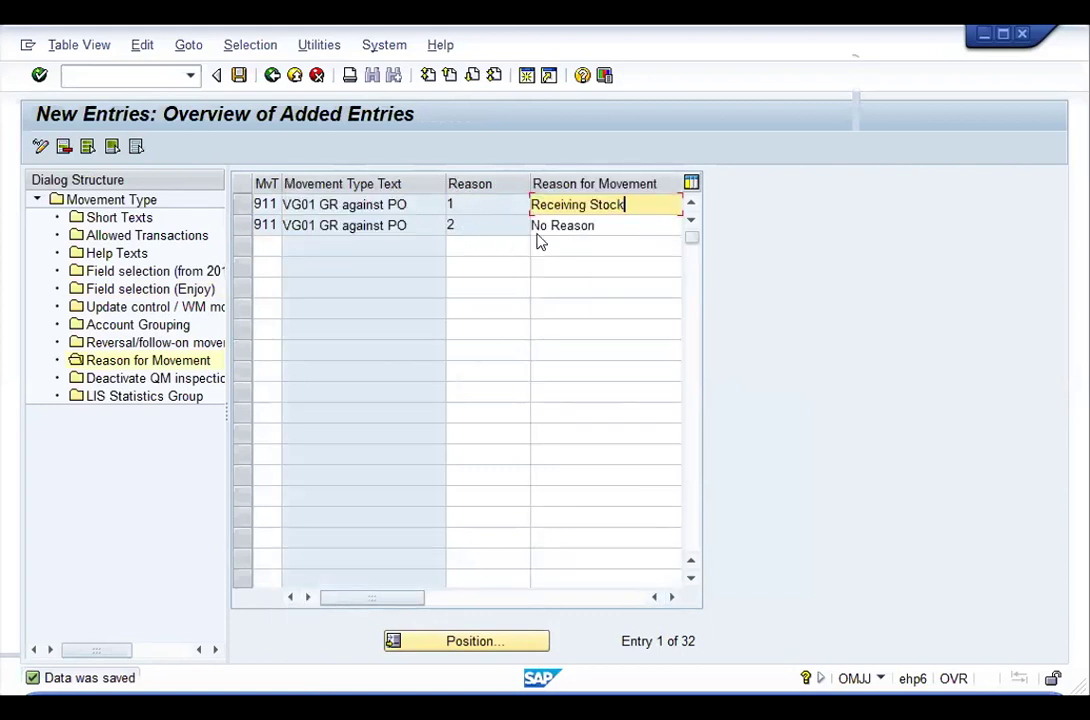
drag(529, 183, 514, 183)
click(272, 77)
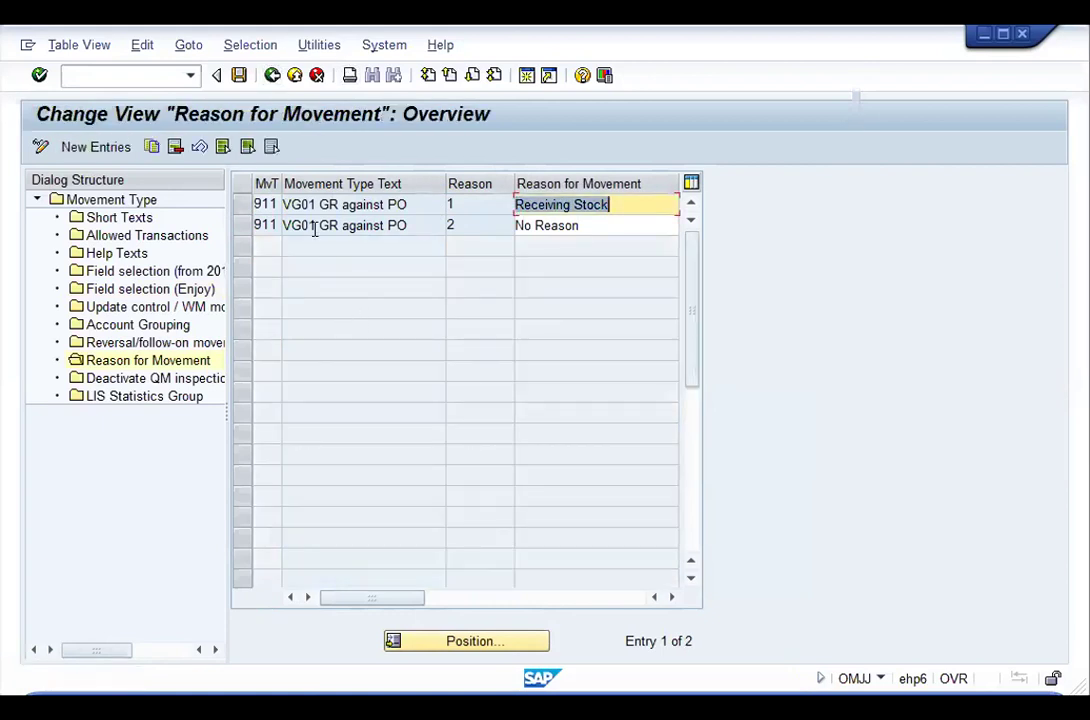
click(272, 77)
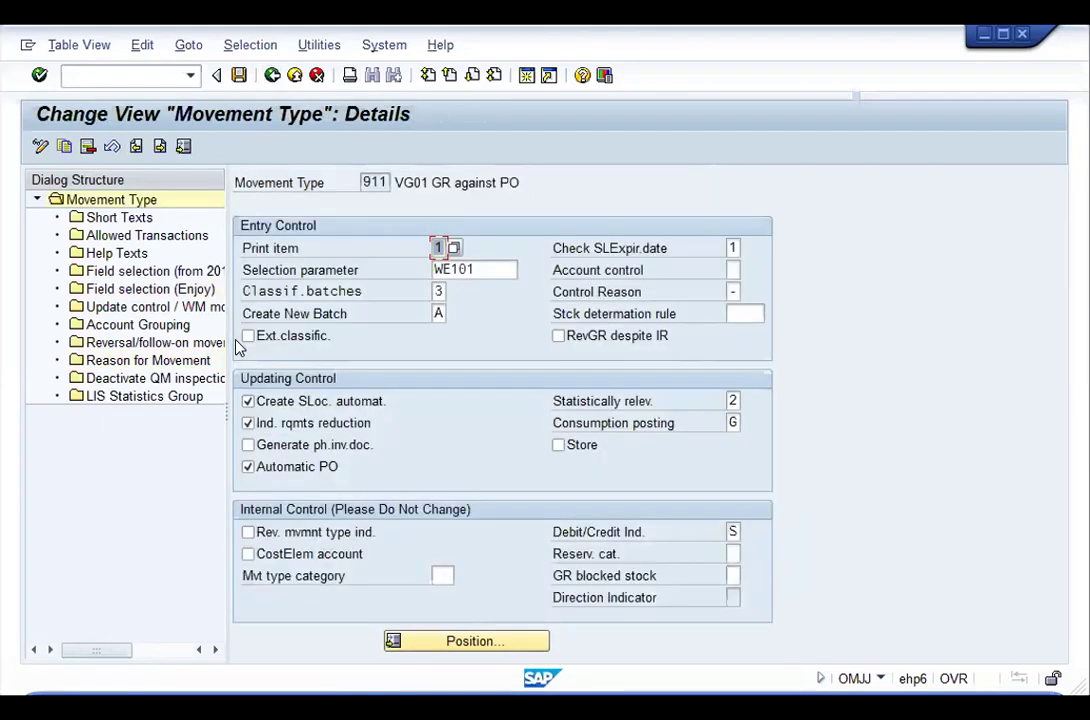
click(272, 76)
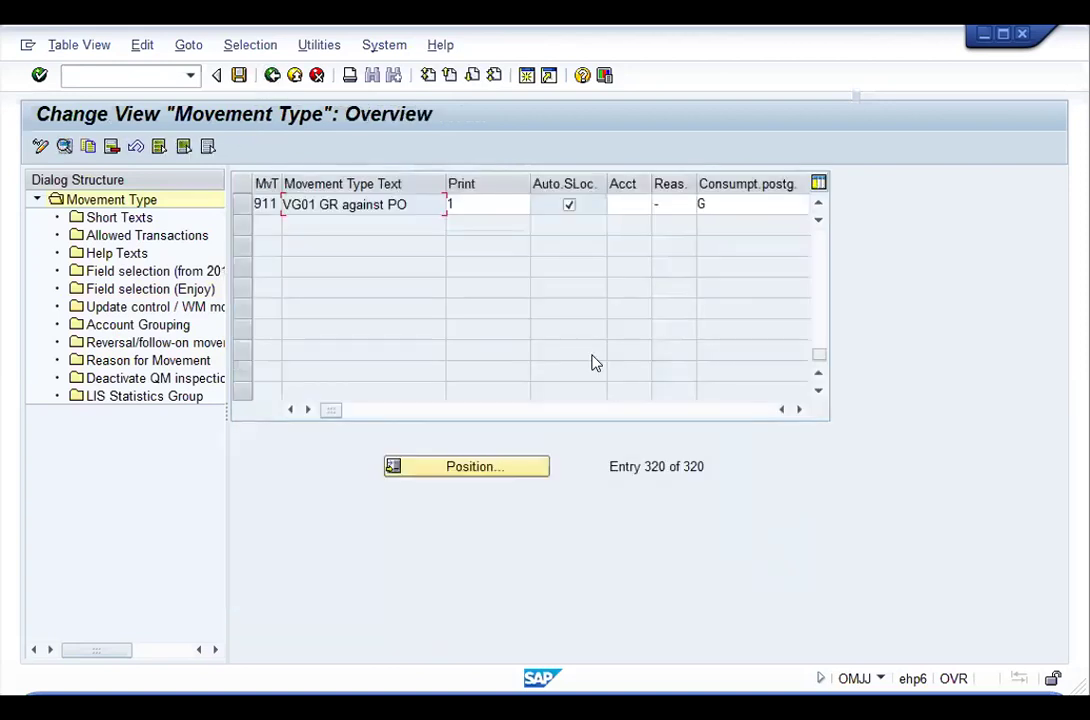
drag(409, 204, 250, 210)
click(397, 204)
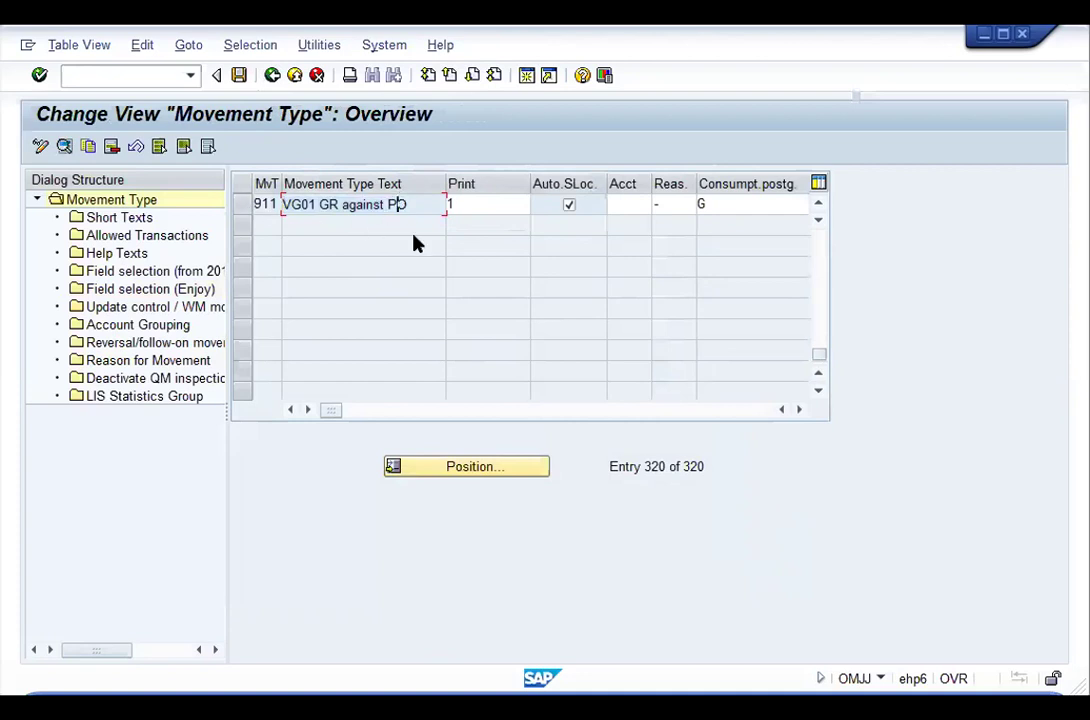
Step: Copy movement type 102 (Reversal of GR) as new movement type 912, including all dependent entries
drag(818, 348, 810, 226)
click(240, 226)
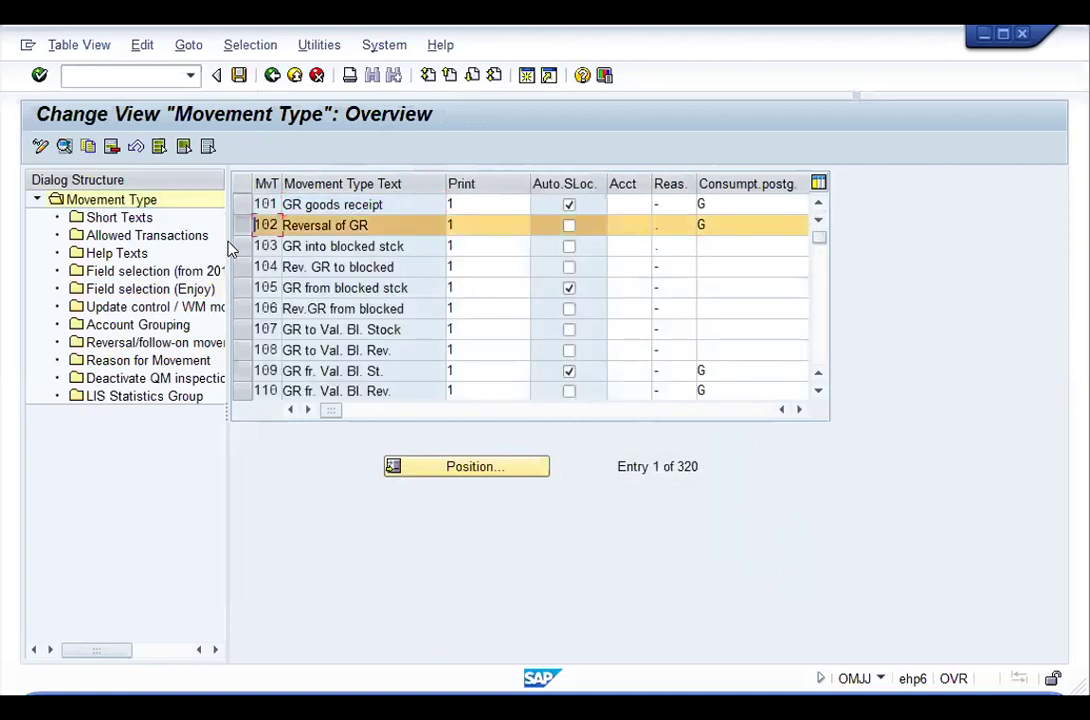
click(88, 146)
text(912)
key(Tab)
key(Return)
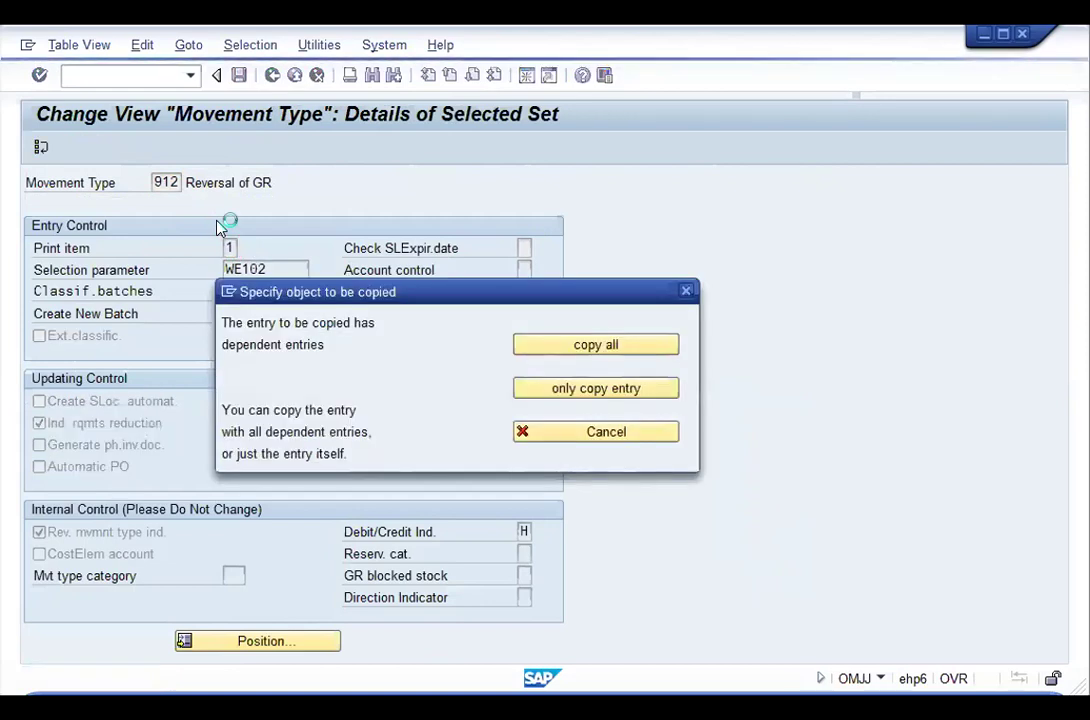
key(Return)
click(317, 77)
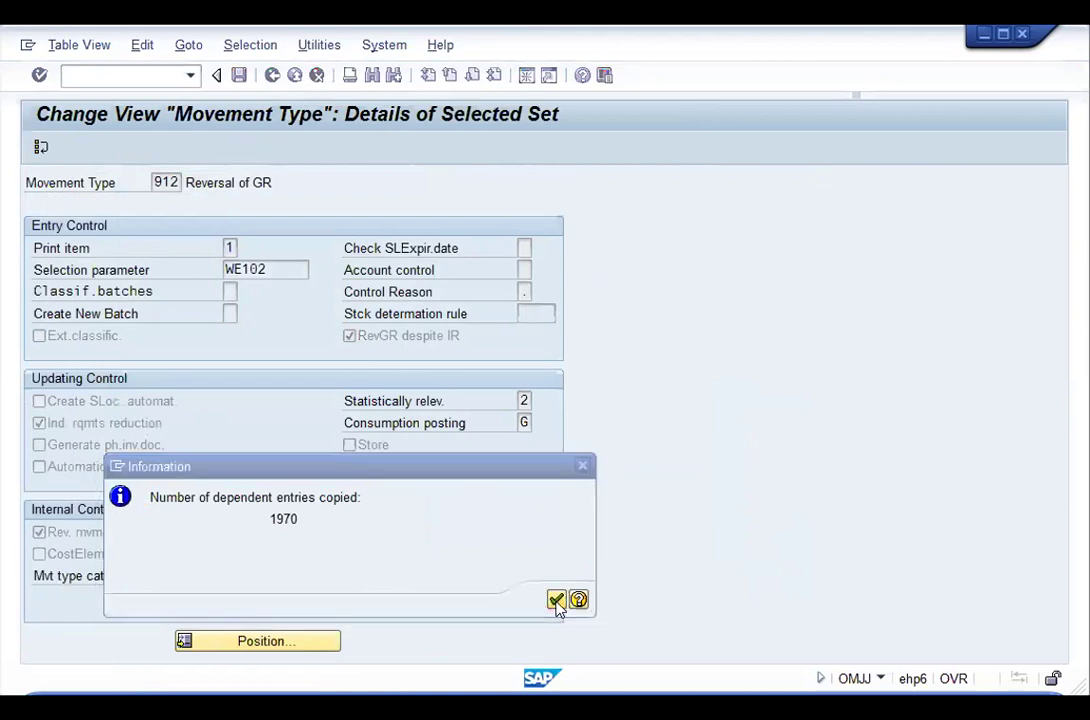
key(Return)
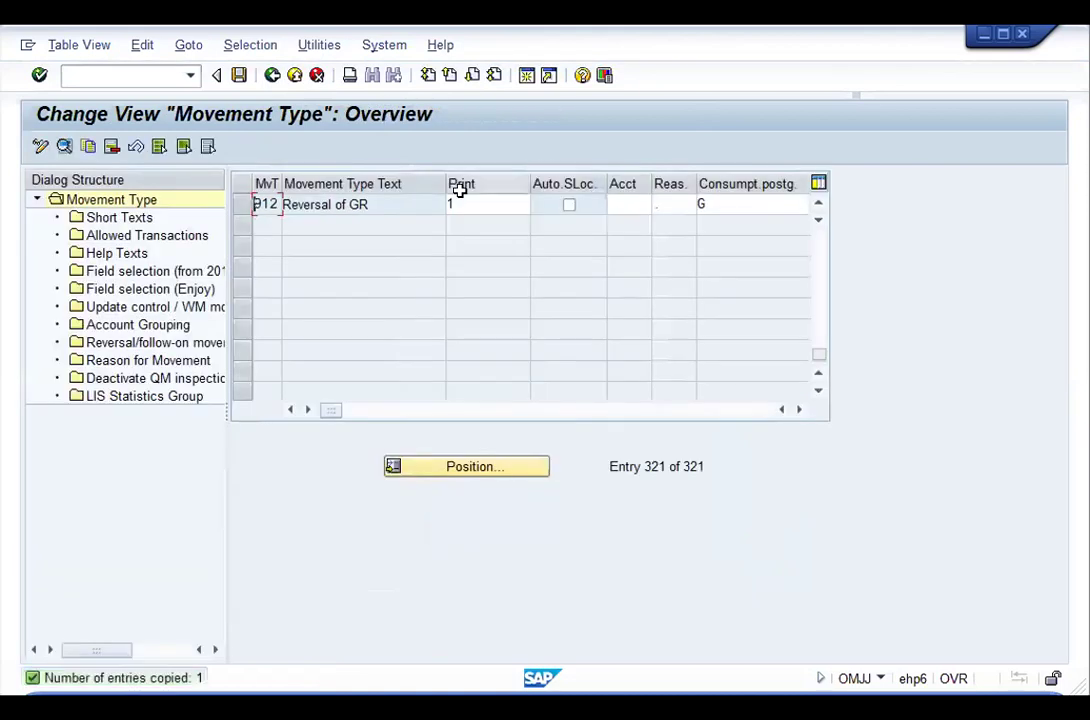
Step: Change the first English (EN) short text of movement type 912, with movement indicator B, to "VG01 GR Reversal"
double_click(268, 204)
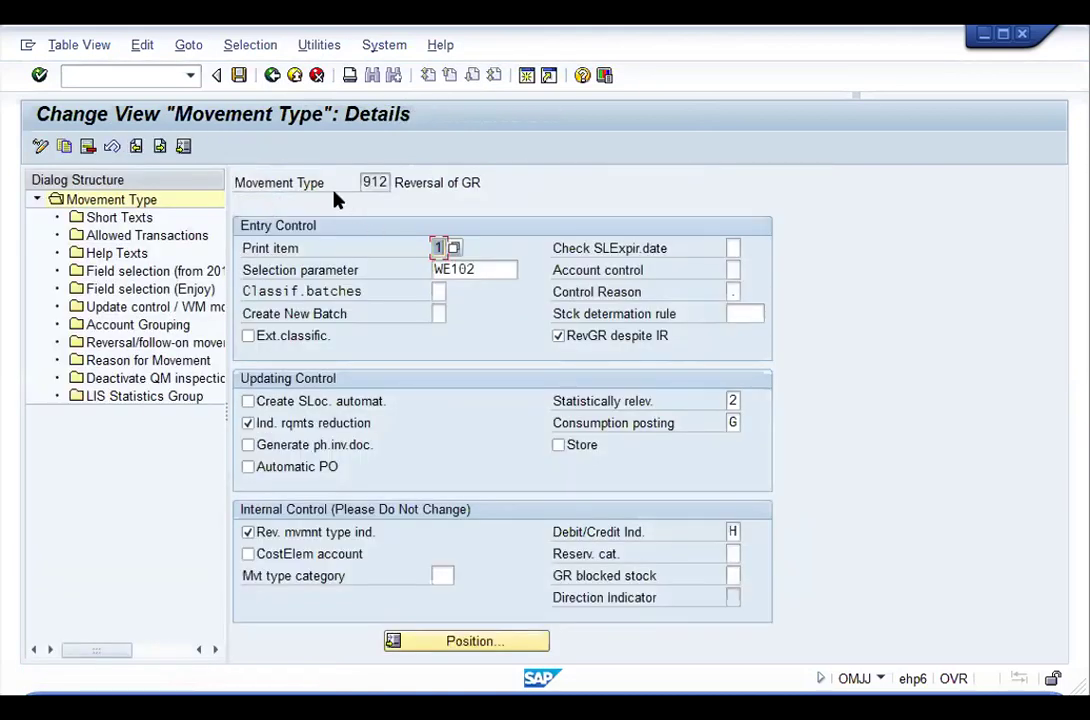
click(133, 219)
click(482, 648)
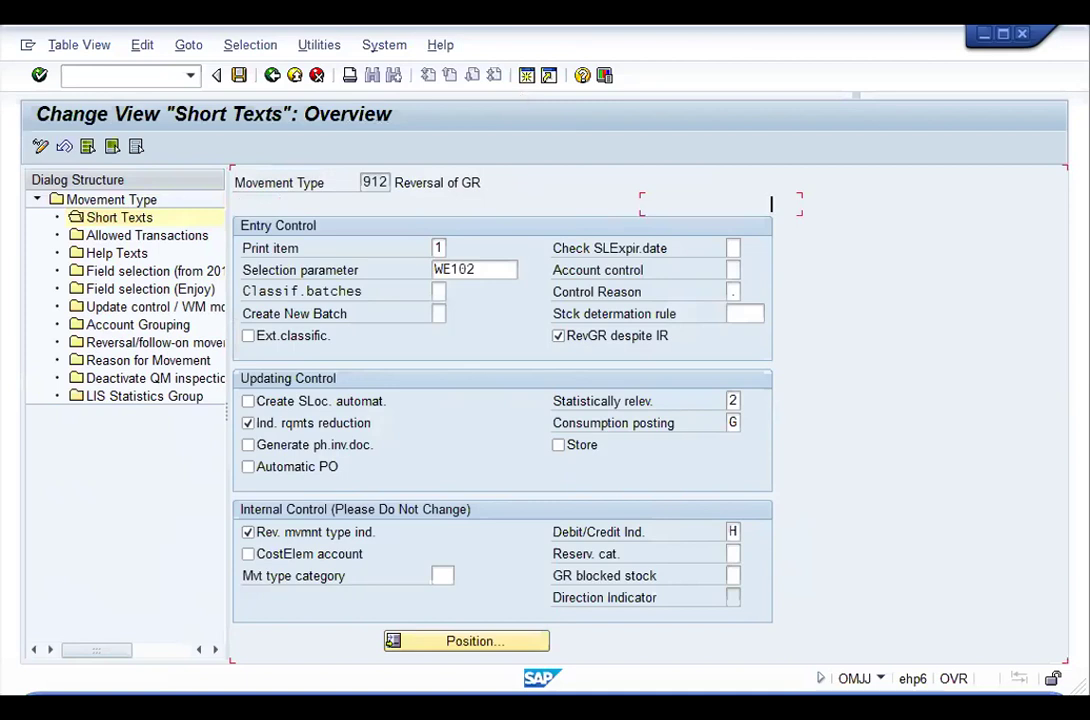
click(468, 643)
key(Return)
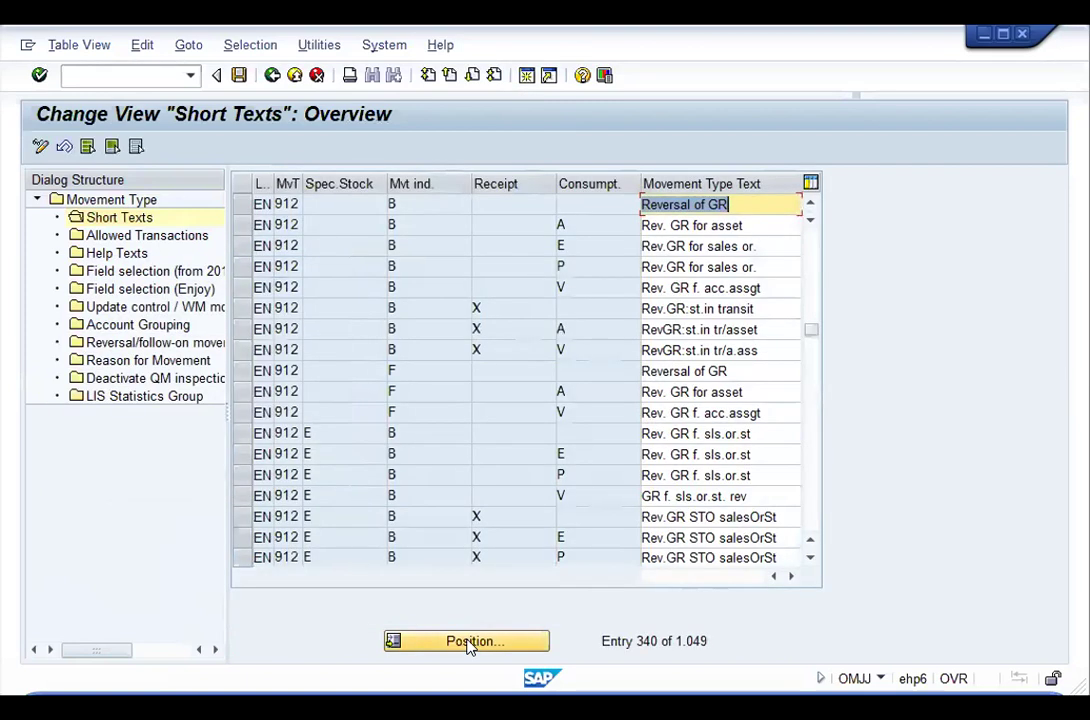
text(VG01 GR Reversal)
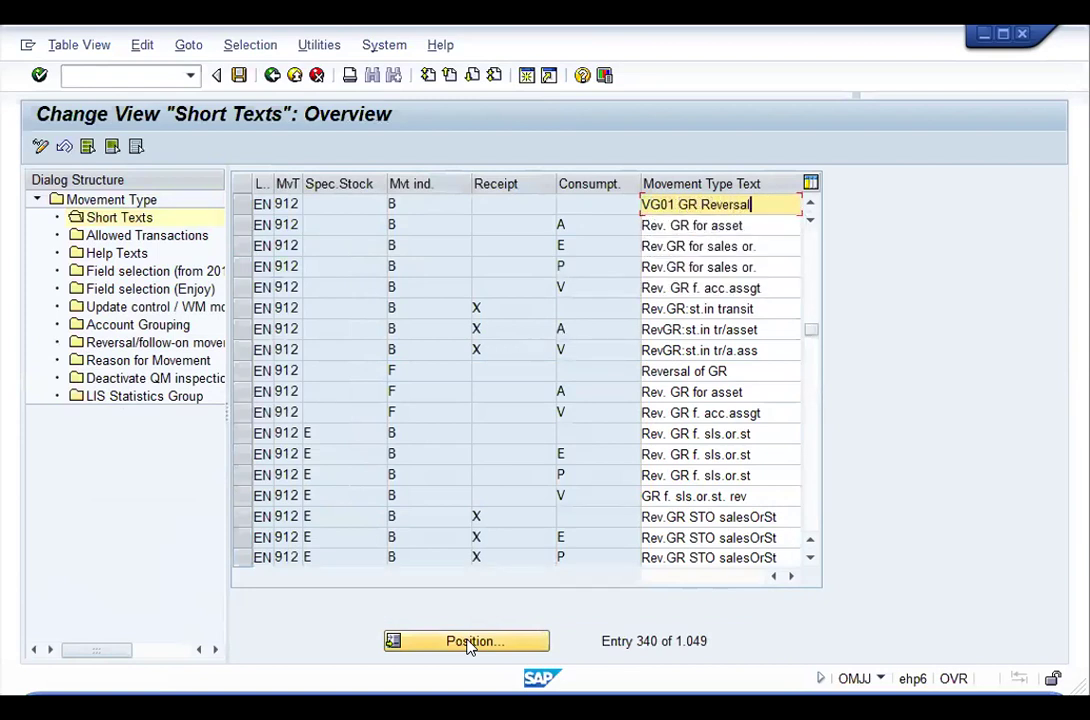
key(Return)
Step: Delete the entry without a transaction code and MB01, MB0A and MB31 from the allowed transactions of movement type 912
double_click(177, 237)
click(240, 205)
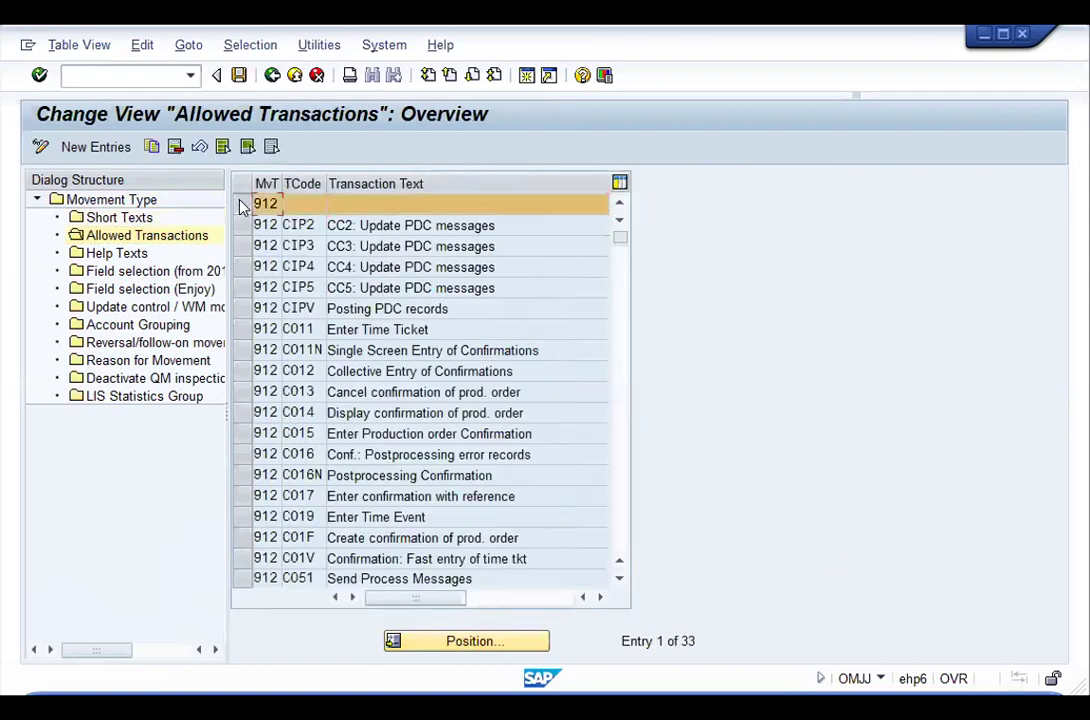
scroll(300, 240, down, 2)
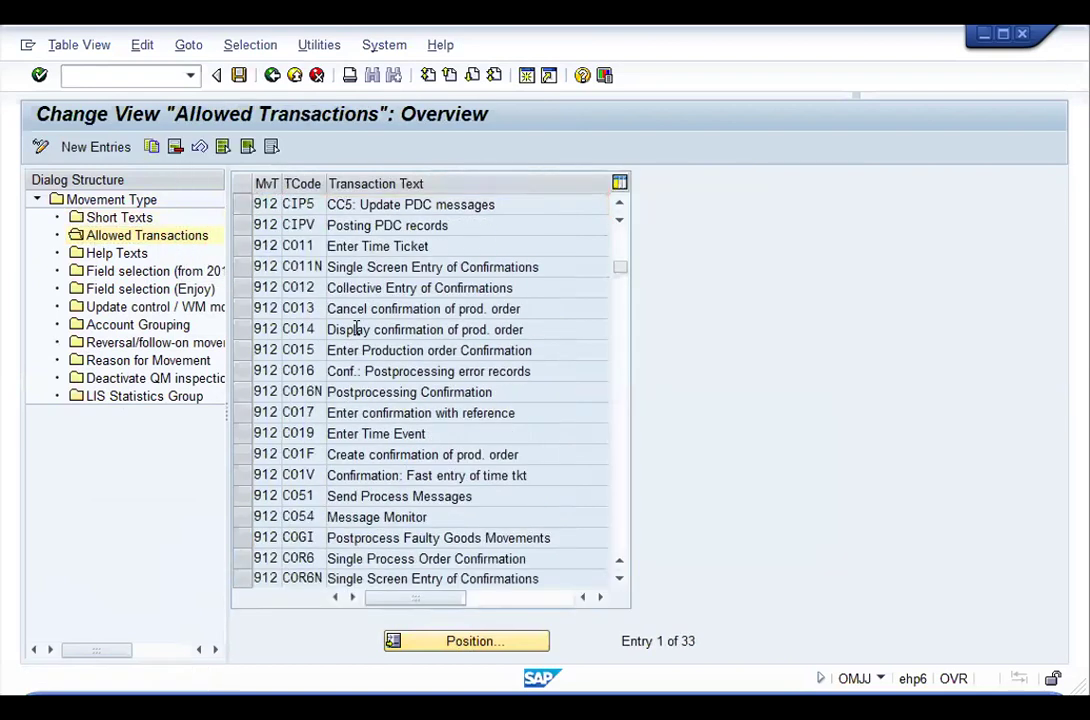
scroll(358, 328, down, 4)
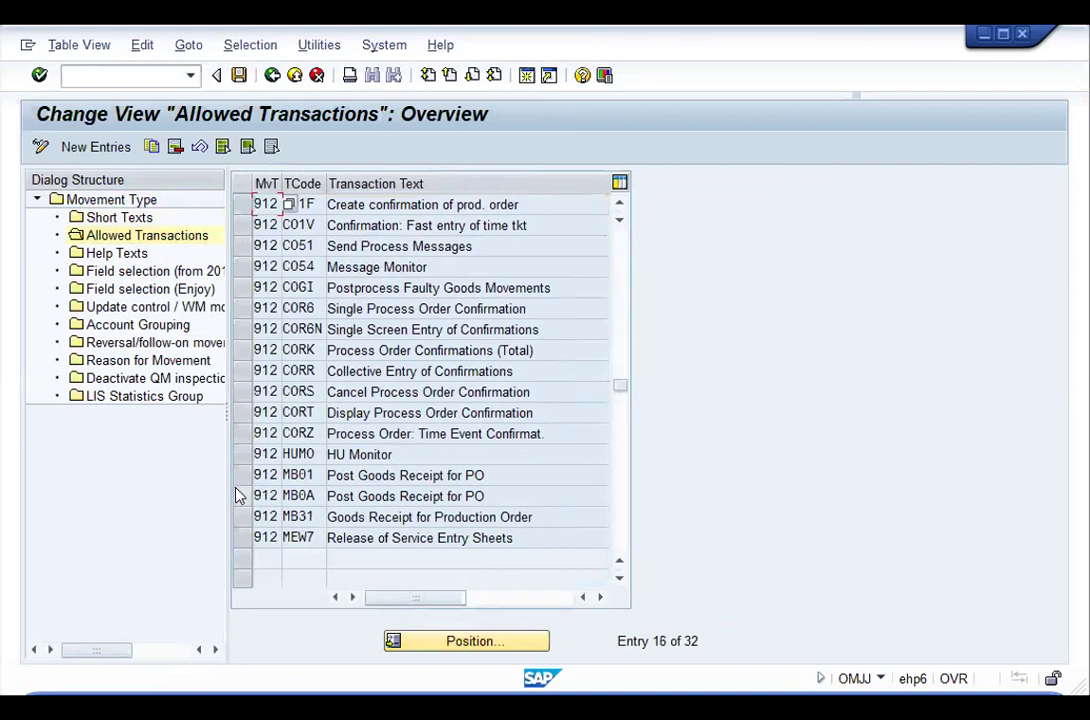
drag(241, 482, 243, 518)
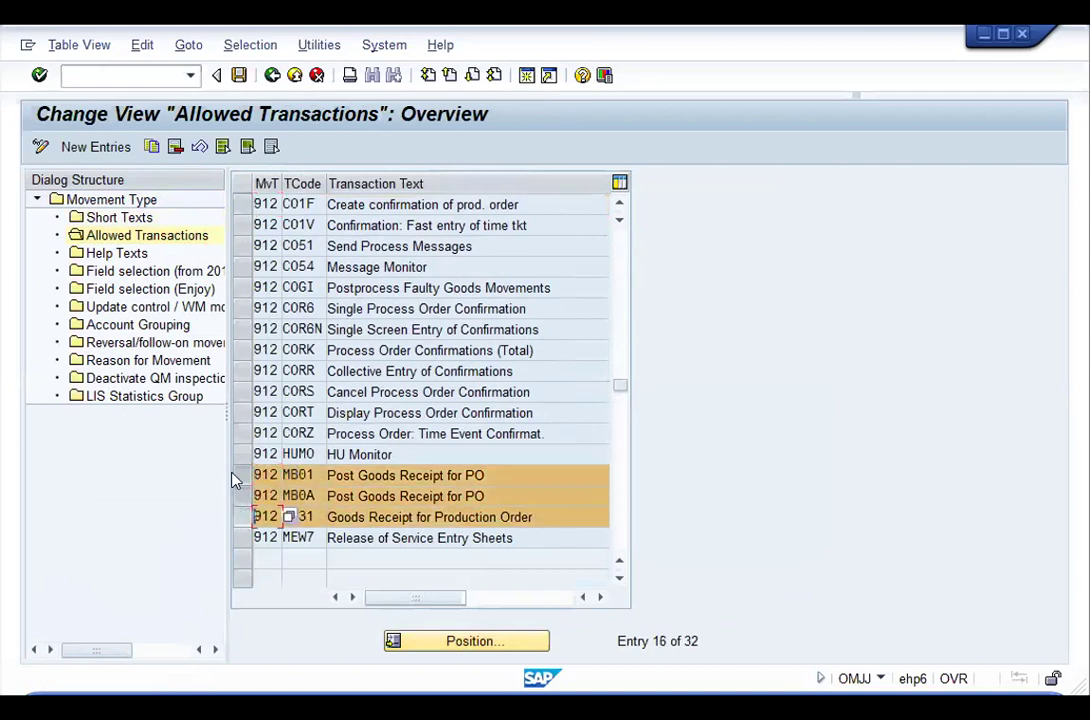
click(174, 150)
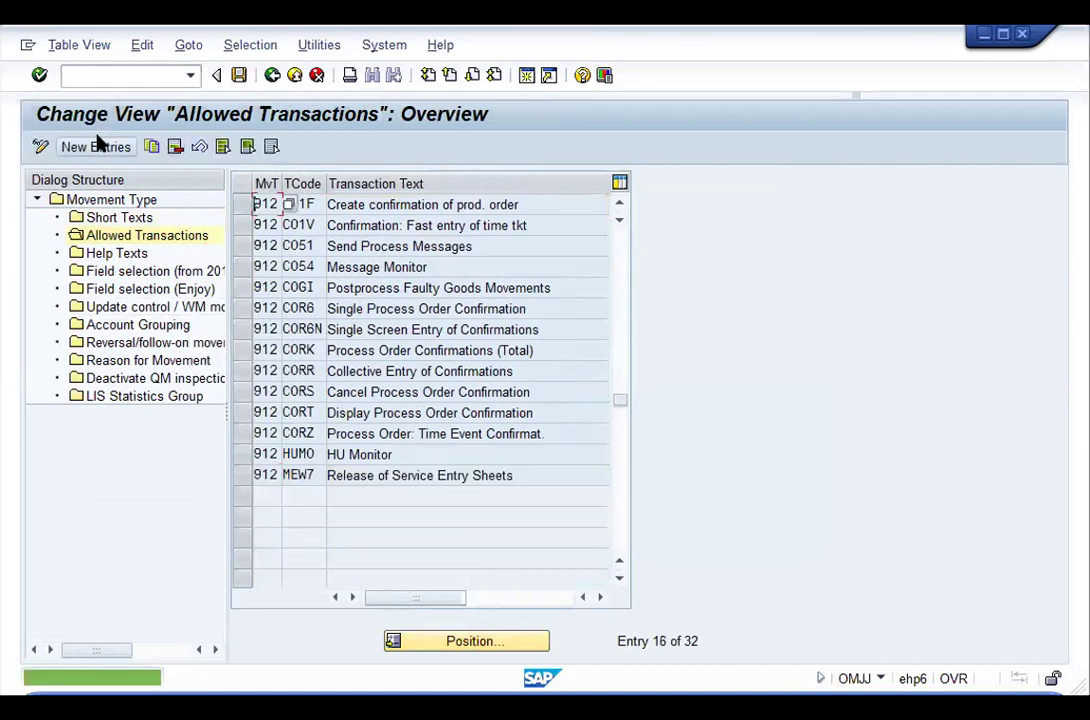
Step: Add transaction MIGO as a new allowed transaction for movement type 912
click(97, 148)
text(912)
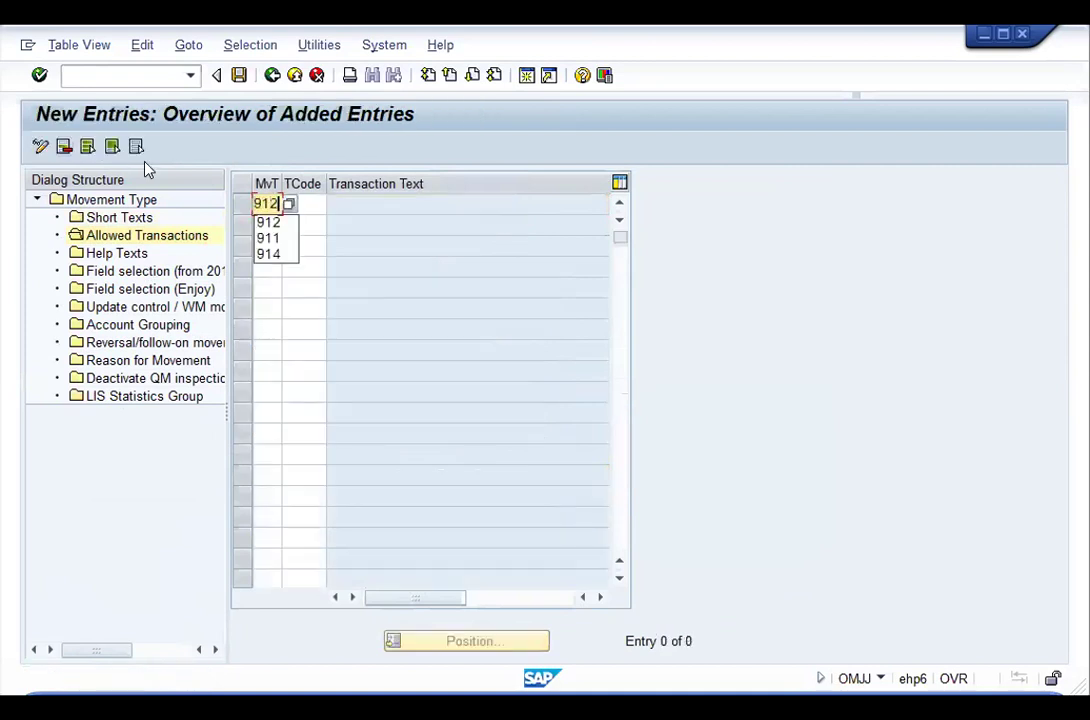
key(Tab)
text(migo)
key(Return)
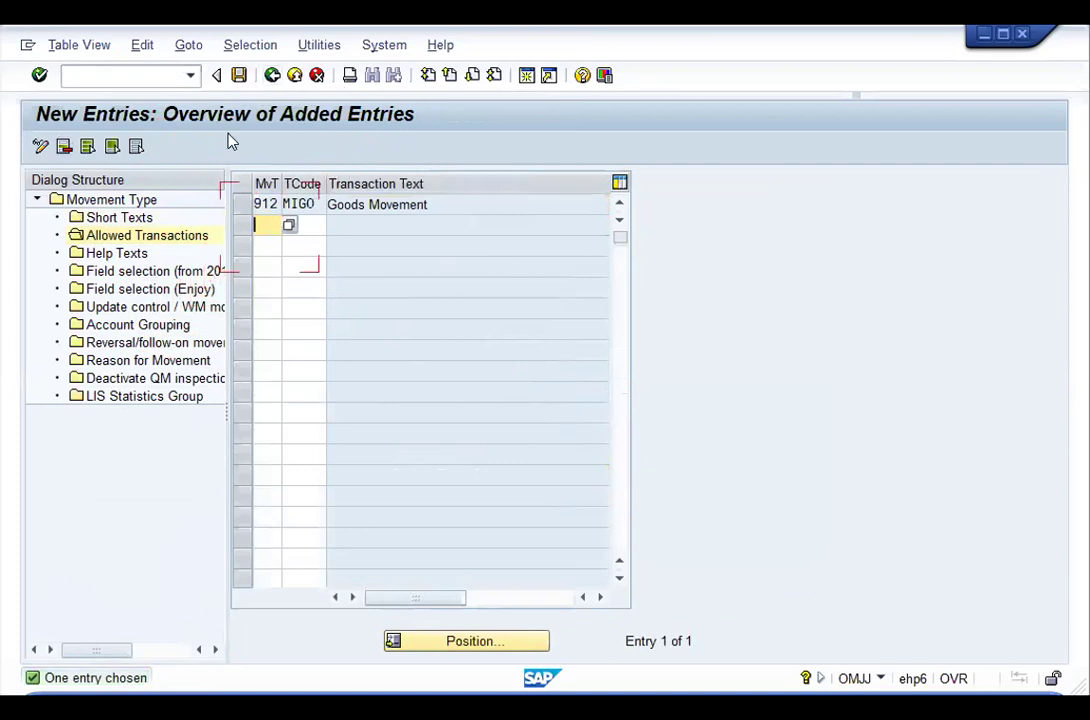
Step: Change the English (EN) help text of movement type 912 for transaction MIGO to "VG01 Reversal of Goods Receipt against PO" and save
double_click(118, 254)
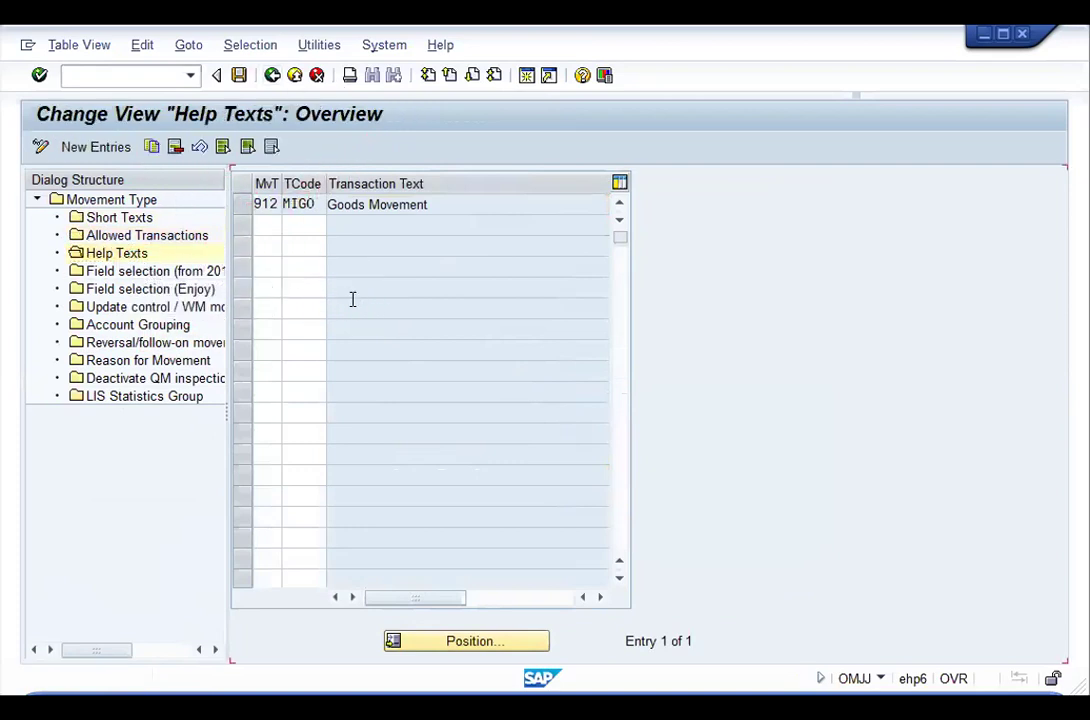
click(468, 641)
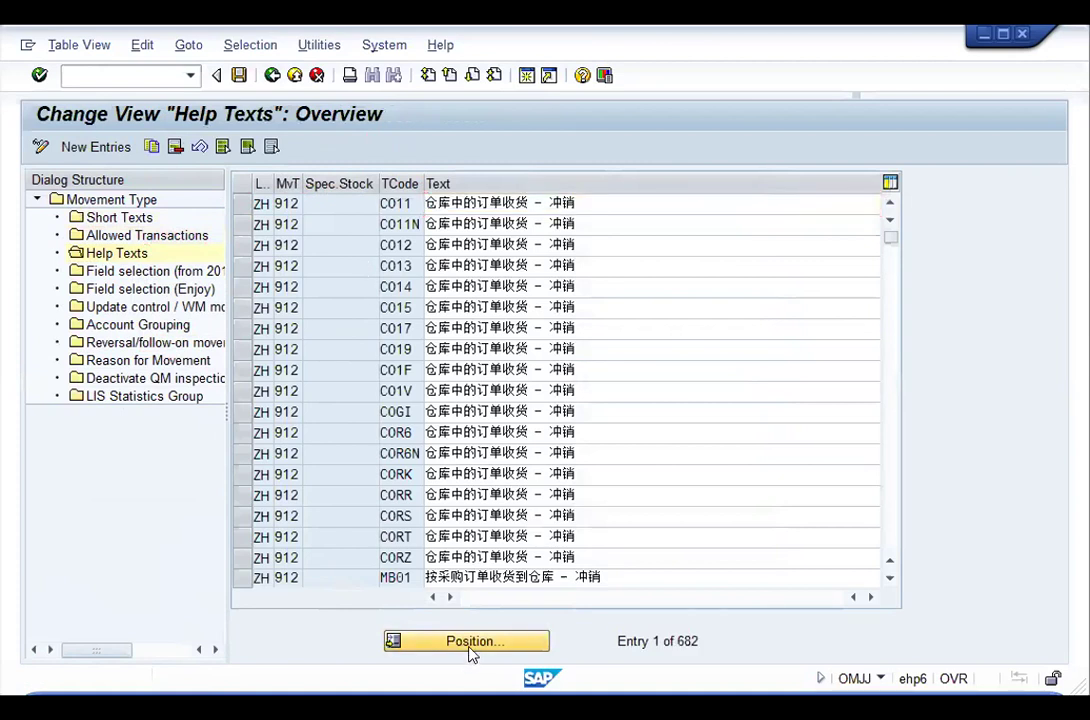
text(en)
key(Return)
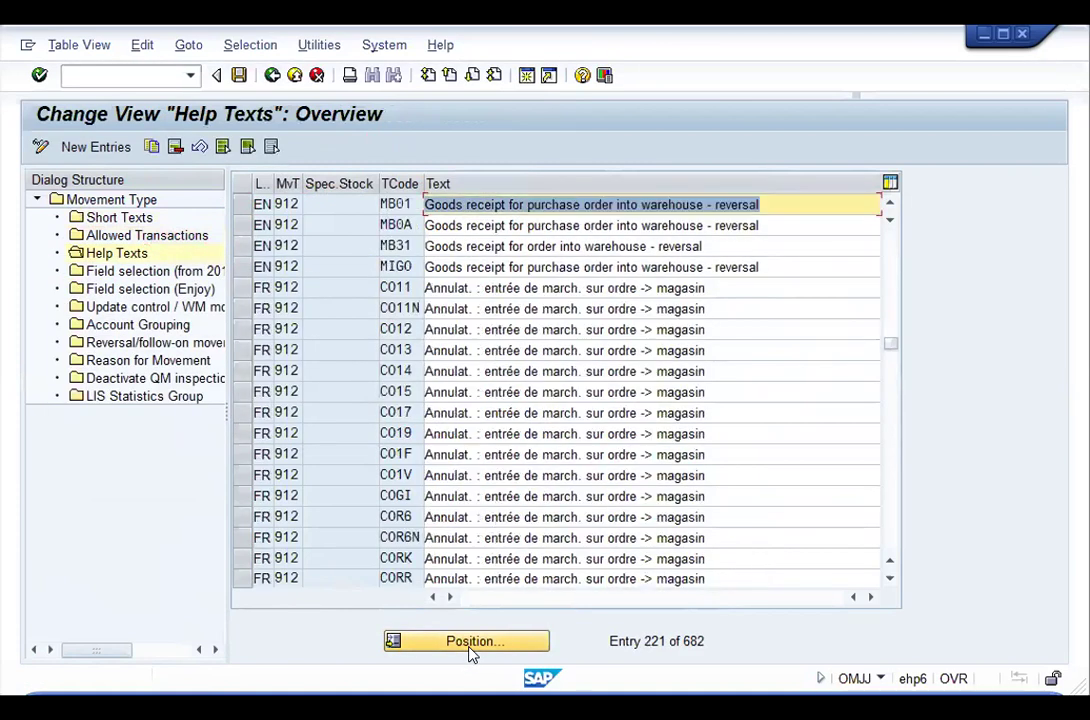
key(Down)
key(Down)
key(Down)
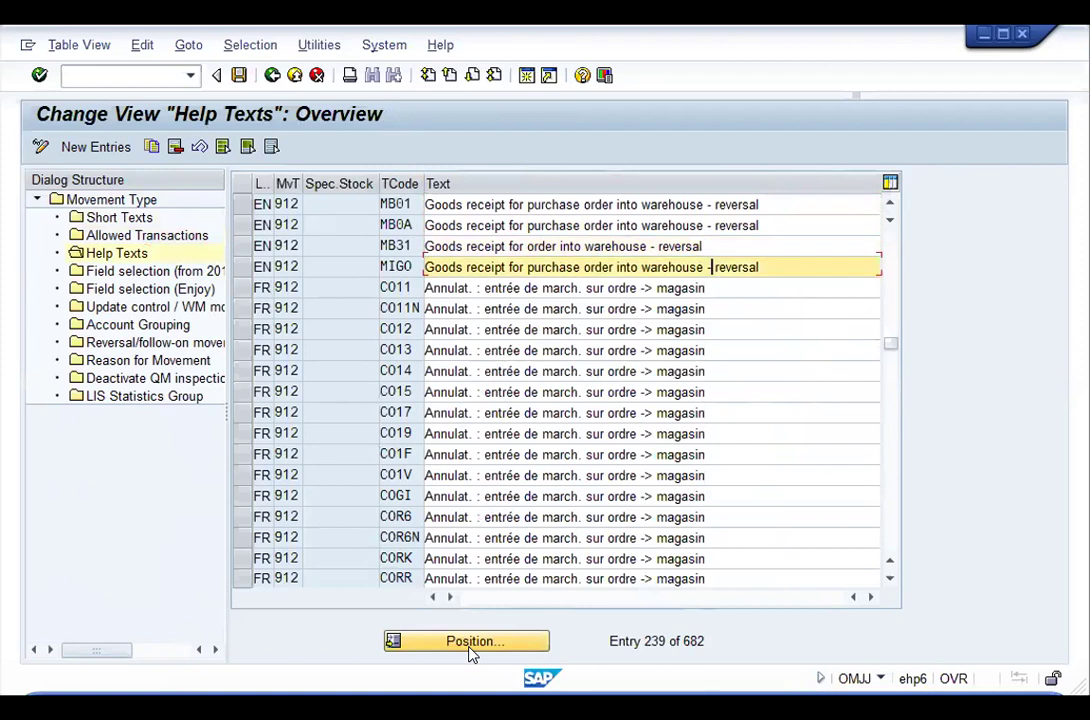
key(shift+End)
text(VG01)
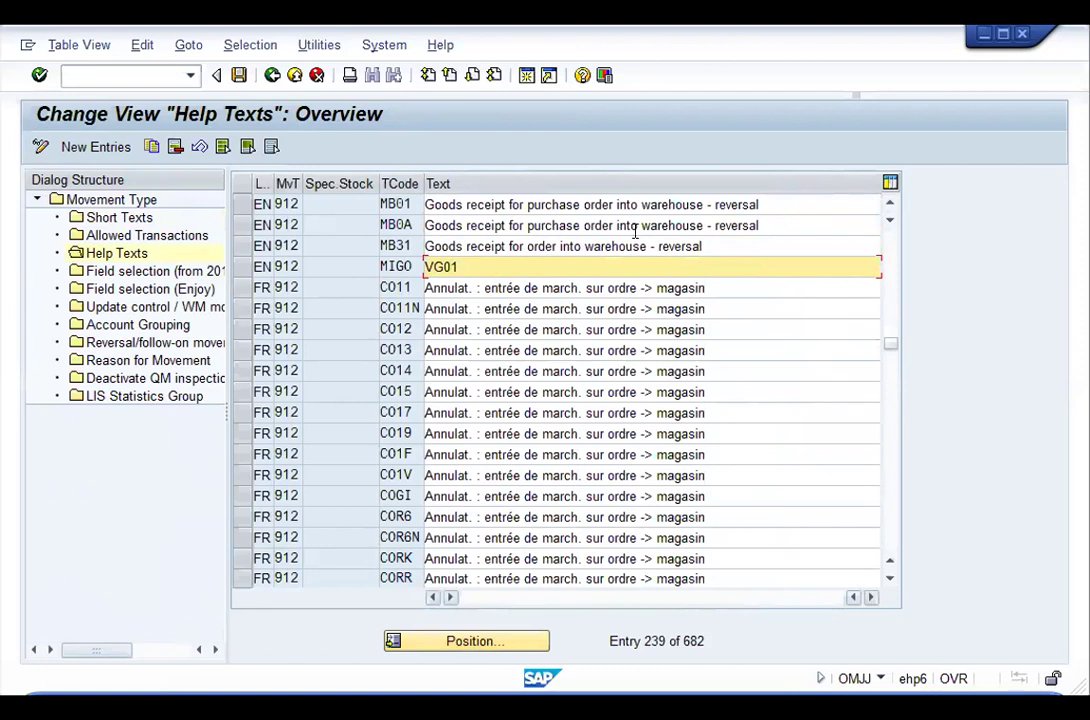
text( Reversal of )
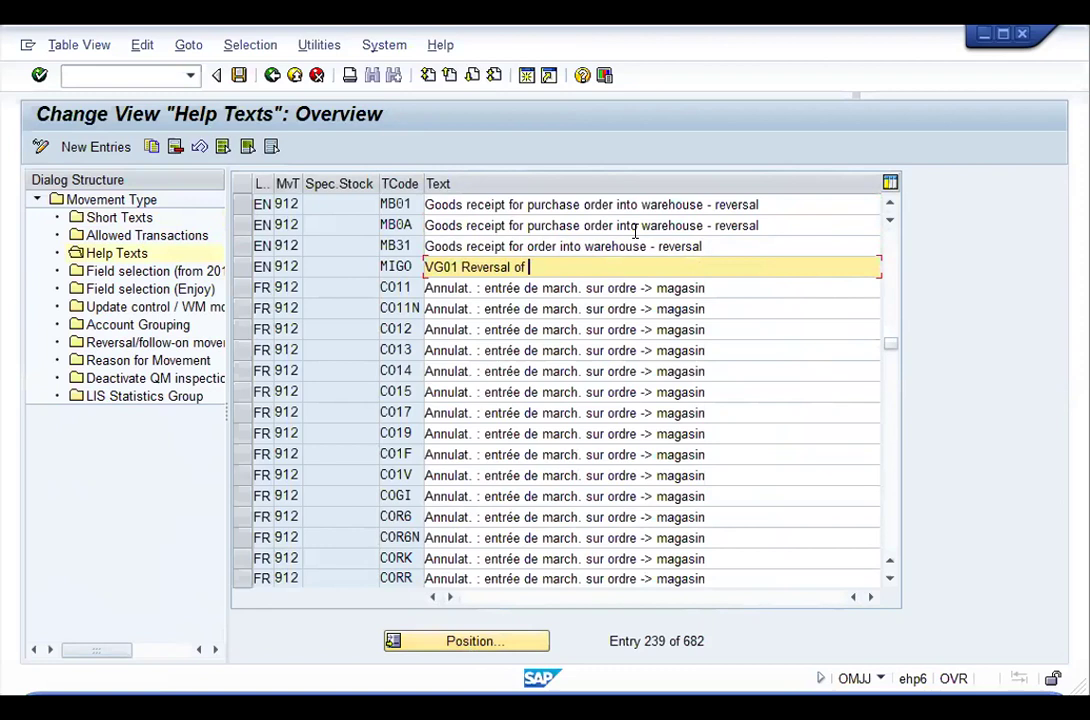
text(Goods Receip)
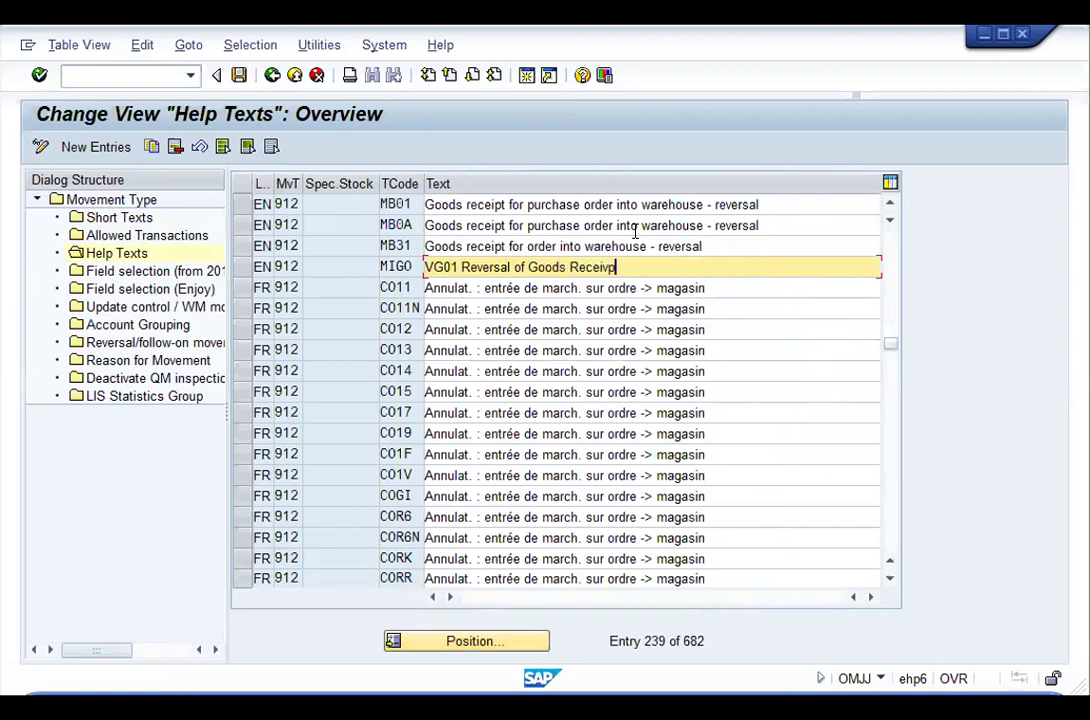
text(t against PO)
key(ctrl+a)
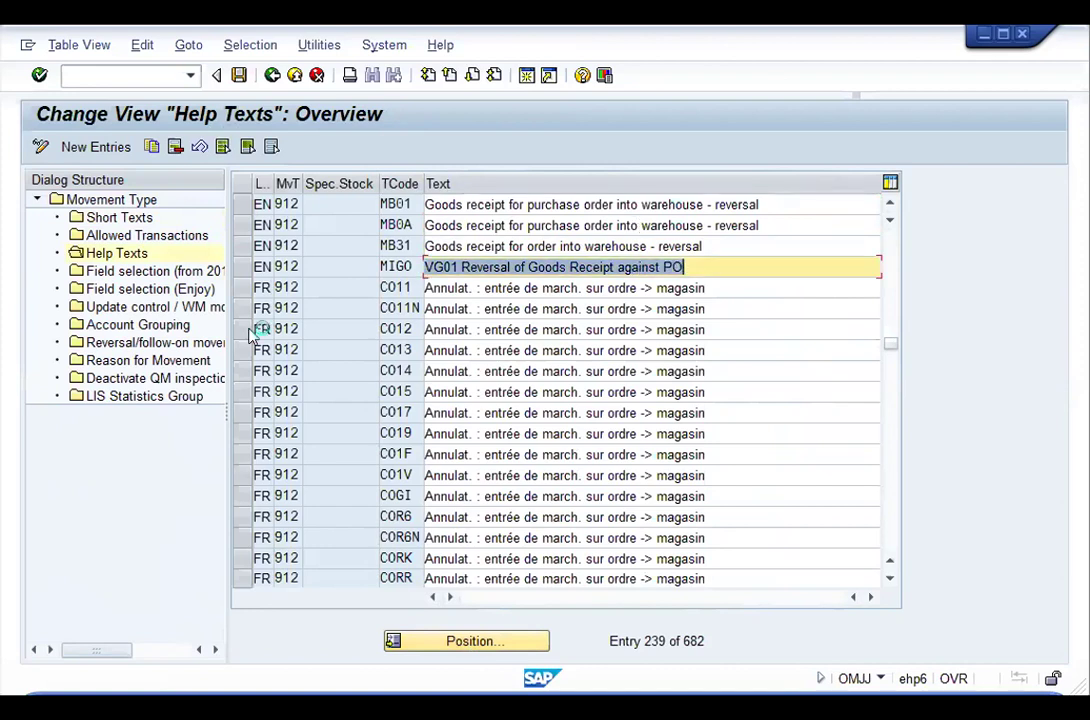
click(326, 307)
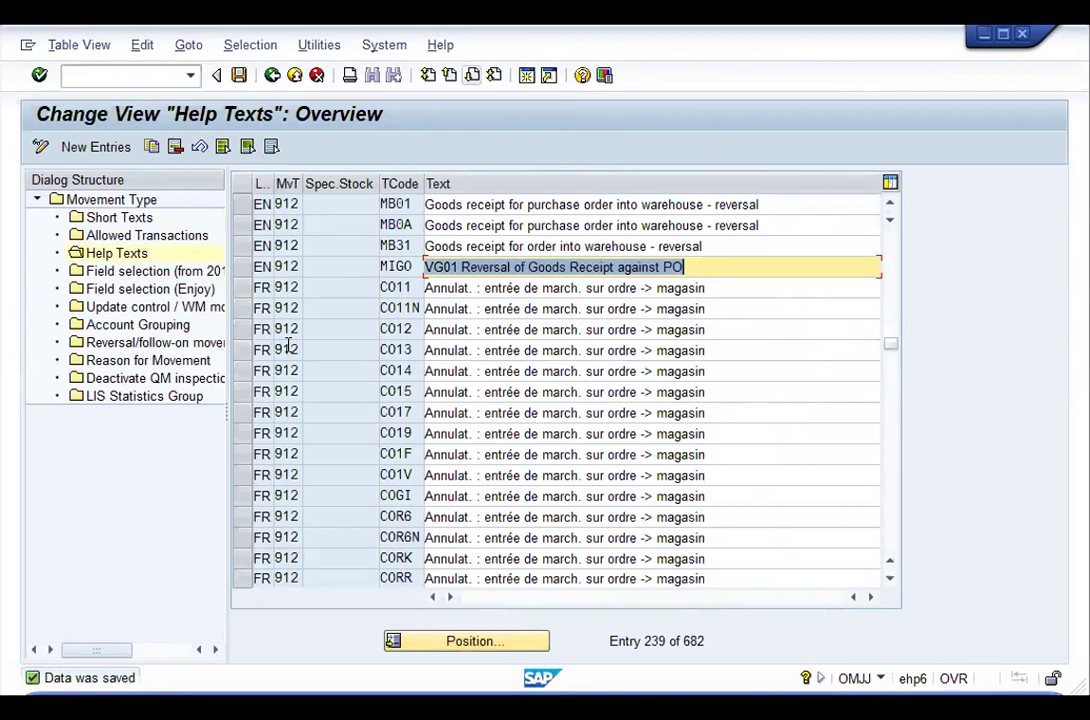
Step: Make the GRUND field a required entry in the Enjoy field selection of movement type 912 and save
click(150, 289)
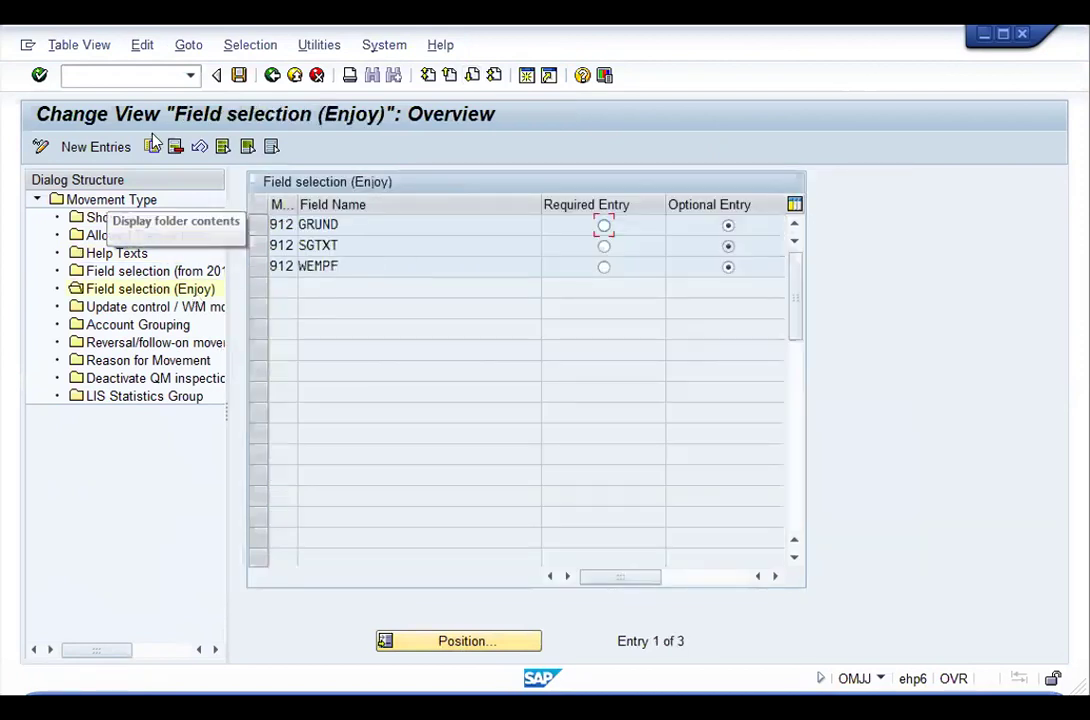
click(605, 225)
click(364, 227)
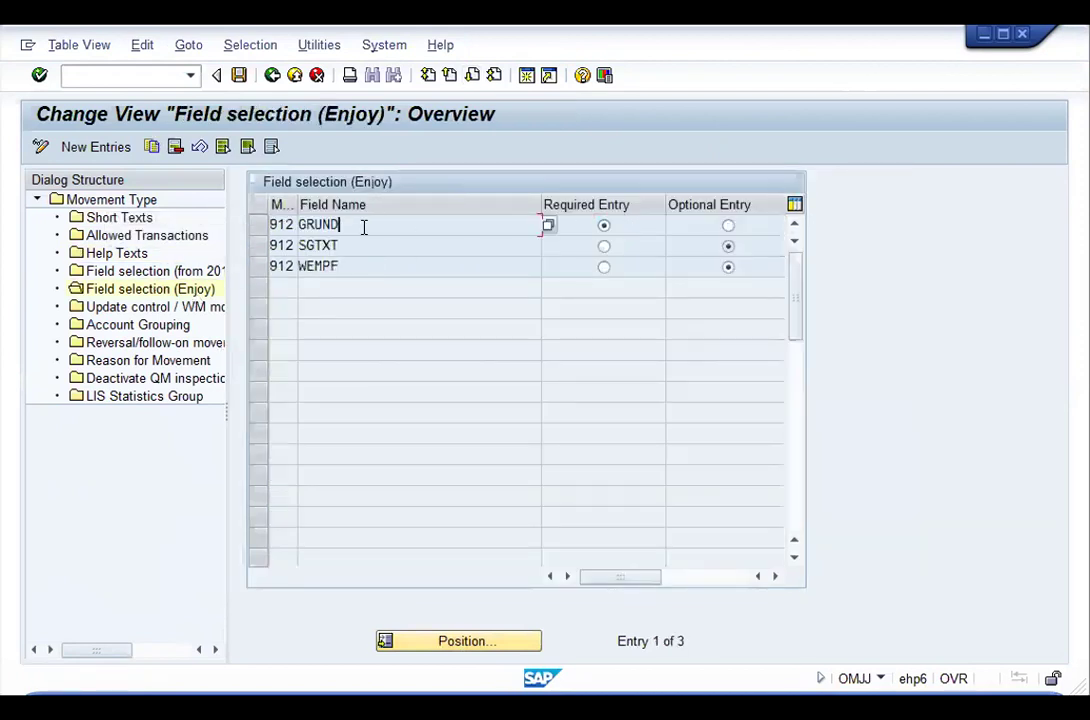
click(239, 75)
Step: Add a new reason for movement to movement type 912 with reason 1 and the text "Cancel GR"
click(183, 360)
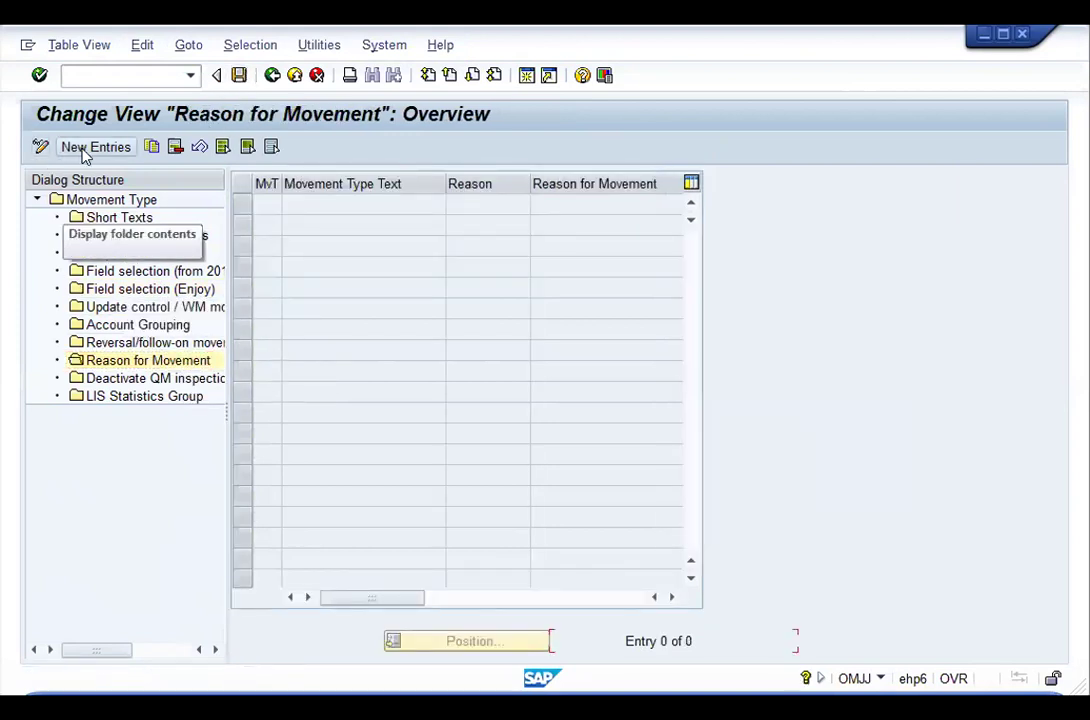
click(86, 148)
text(912)
key(Tab)
text(1)
key(Tab)
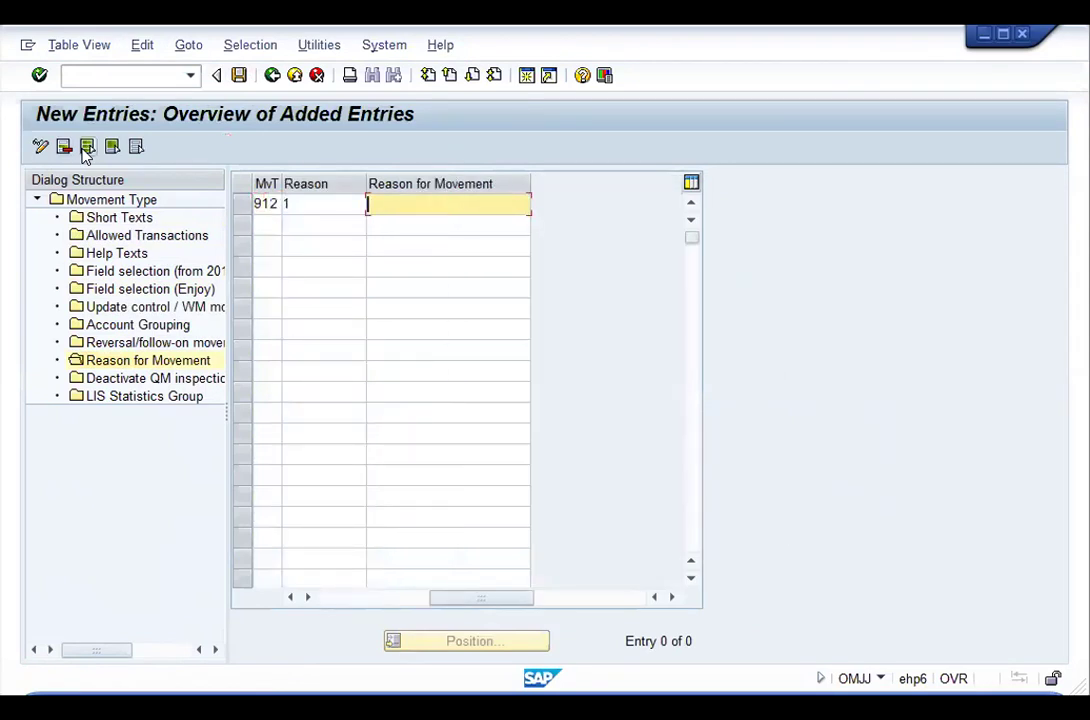
text(Re)
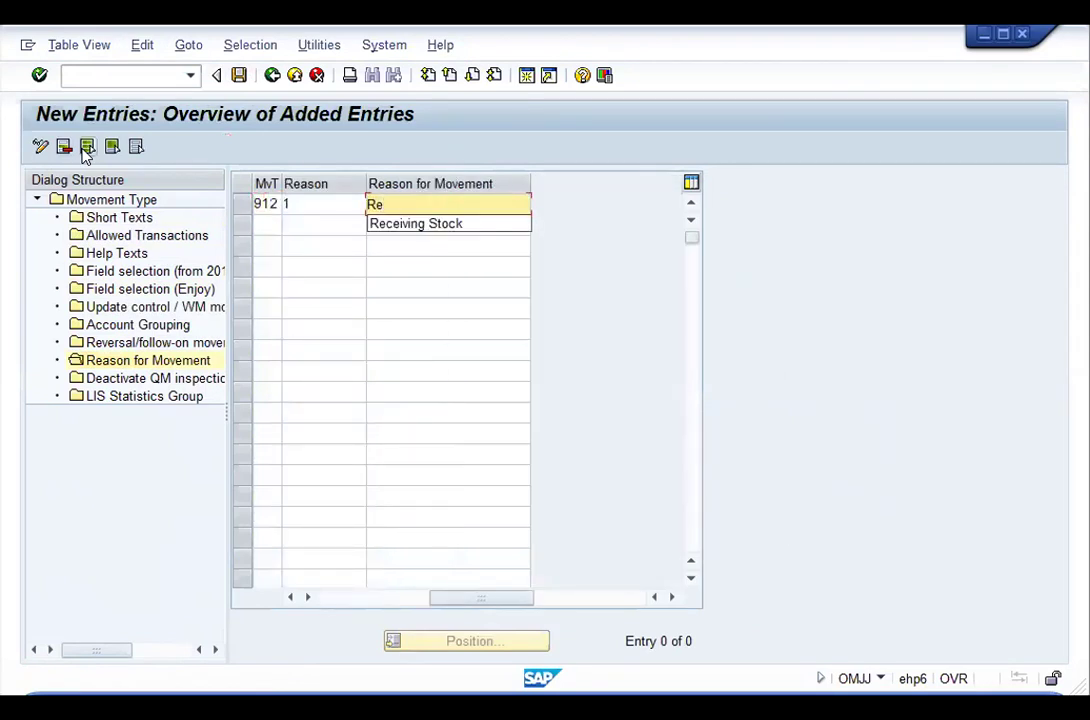
key(BackSpace)
key(BackSpace)
text(Ret)
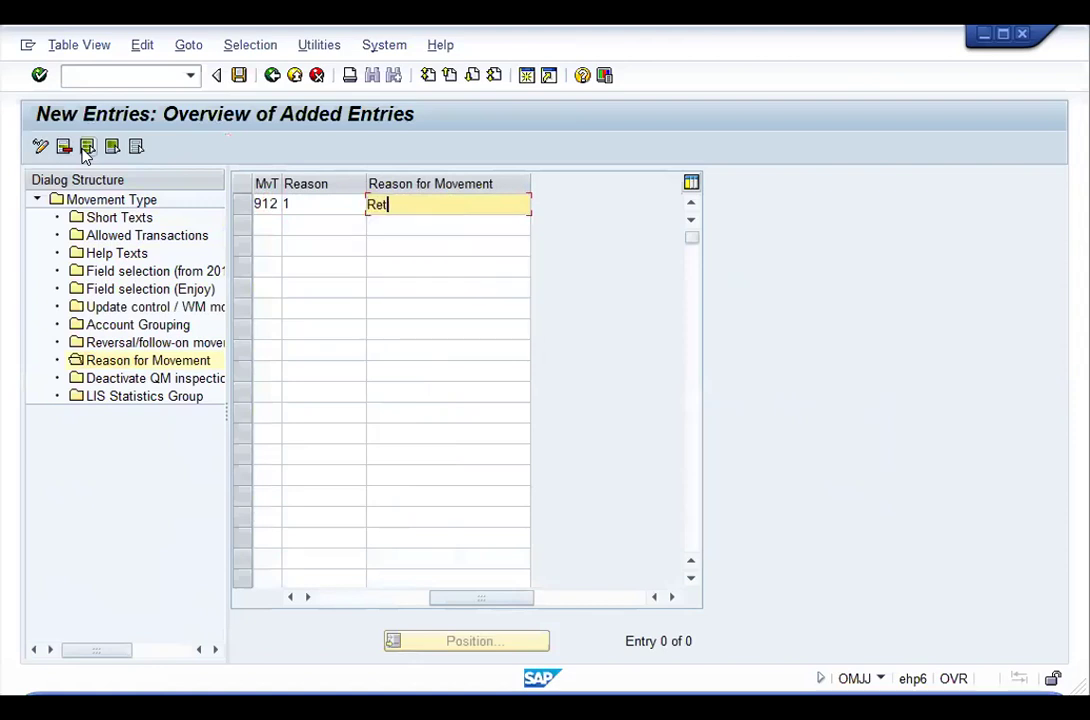
text(ur)
key(BackSpace)
key(BackSpace)
key(BackSpace)
key(BackSpace)
key(BackSpace)
text(Cancel)
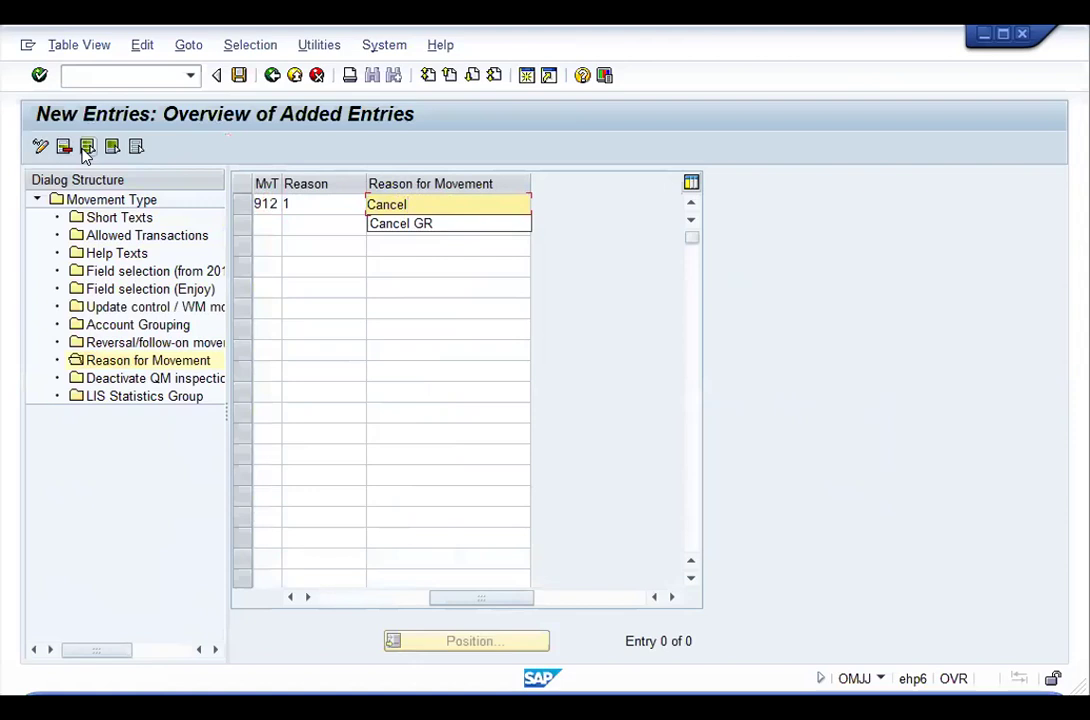
key(Down)
key(Return)
Step: Add reason 2 "Boss said so" for movement type 912, save, and return to the movement type overview
text(912)
key(Tab)
text(2)
key(Tab)
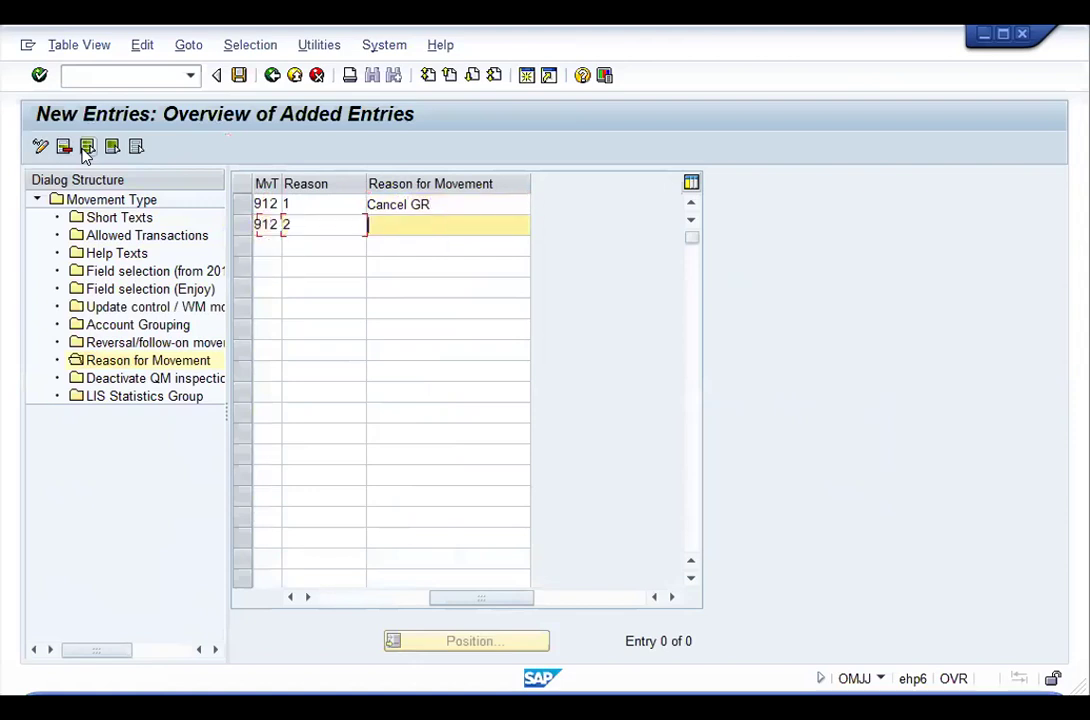
text(Bos)
click(403, 245)
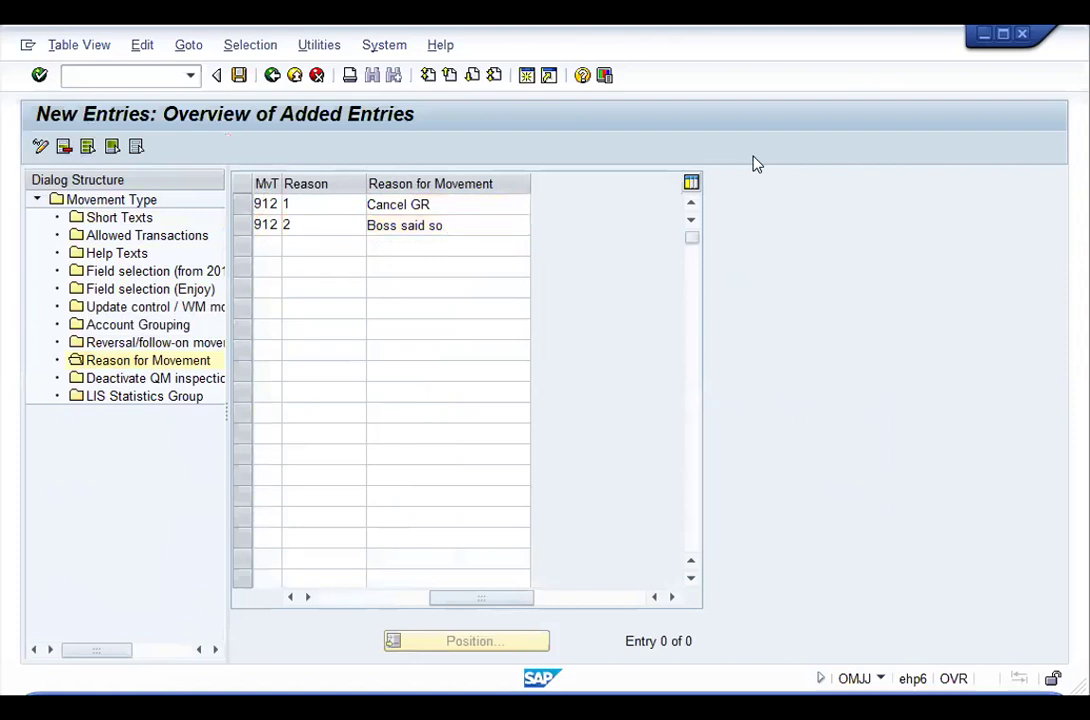
key(Return)
click(240, 76)
click(270, 77)
click(270, 77)
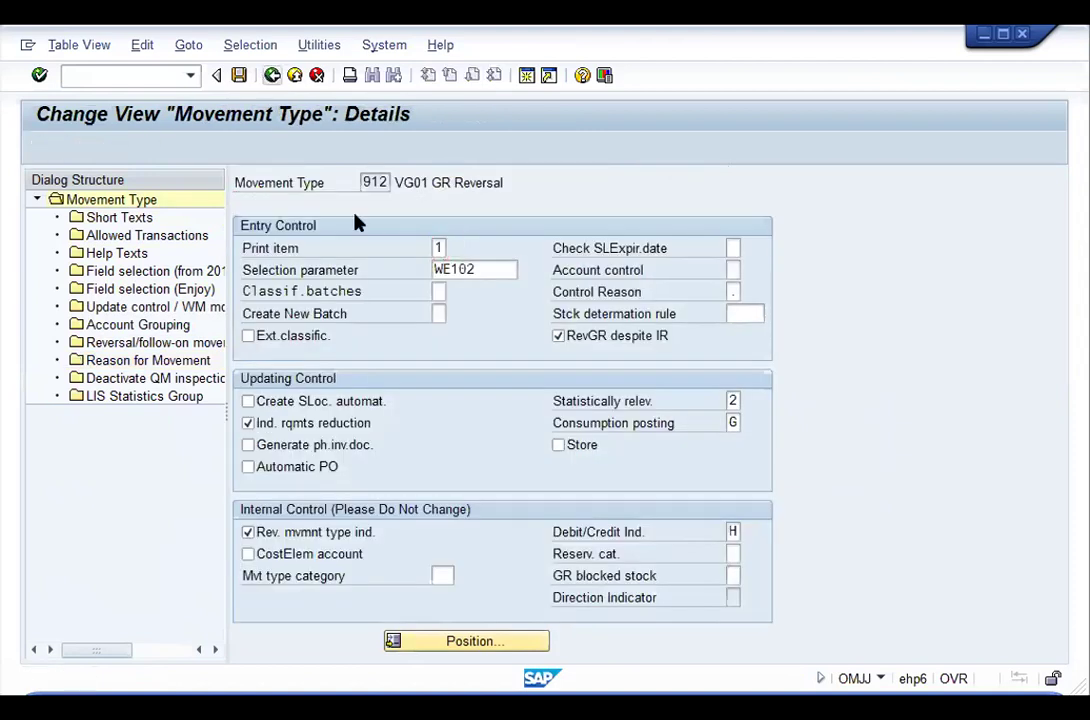
key(F3)
Step: Copy movement type 122 (RE return to vendor) as new movement type 913, including all dependent entries
scroll(374, 262, up, 1)
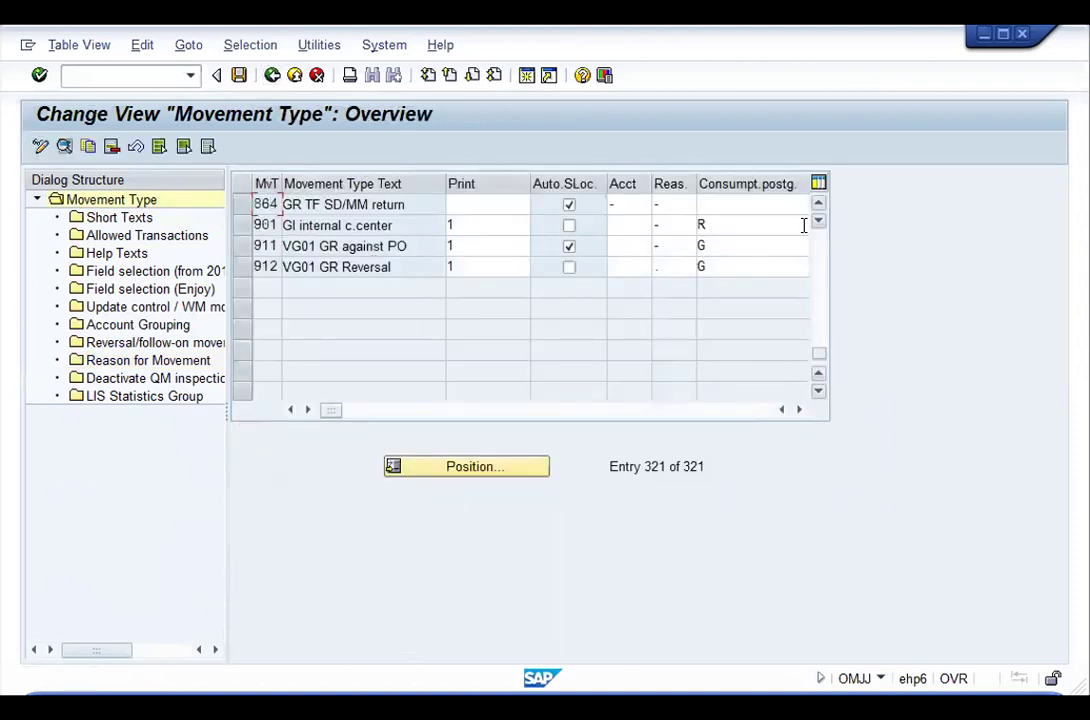
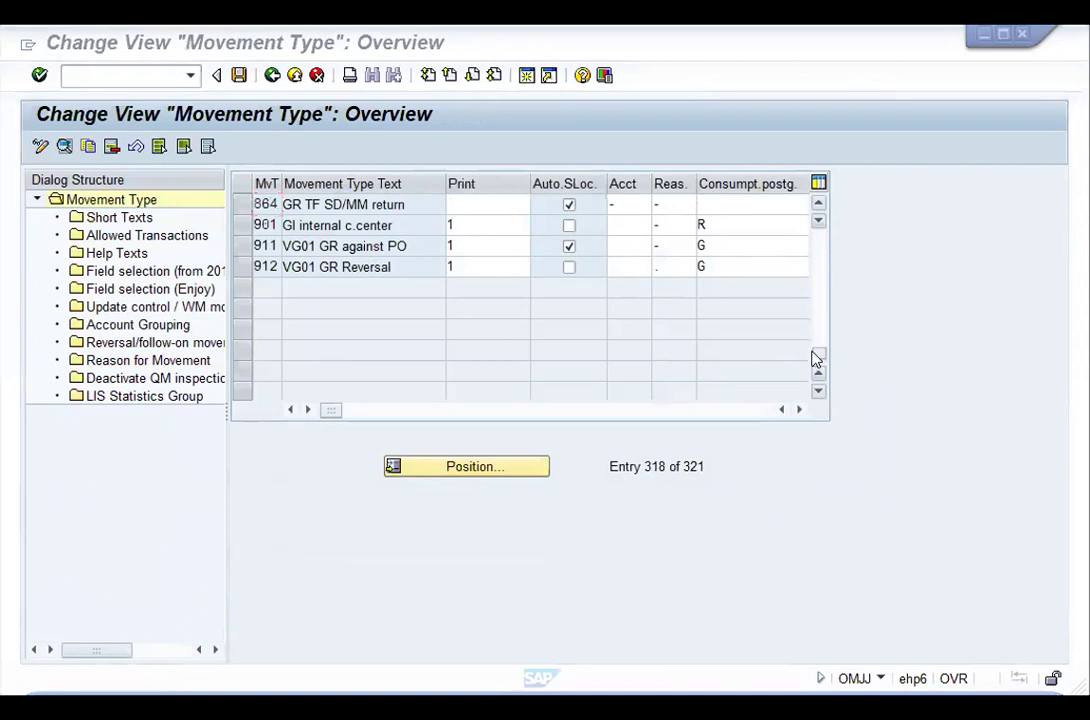
drag(816, 360, 389, 183)
scroll(377, 225, down, 3)
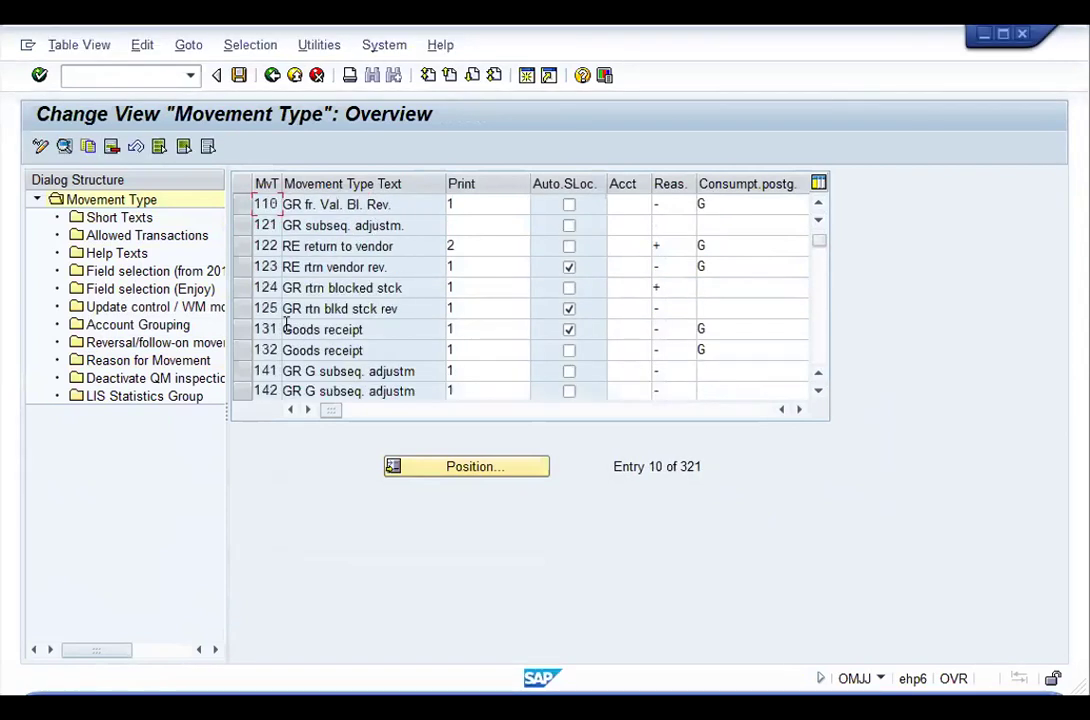
click(242, 246)
click(88, 147)
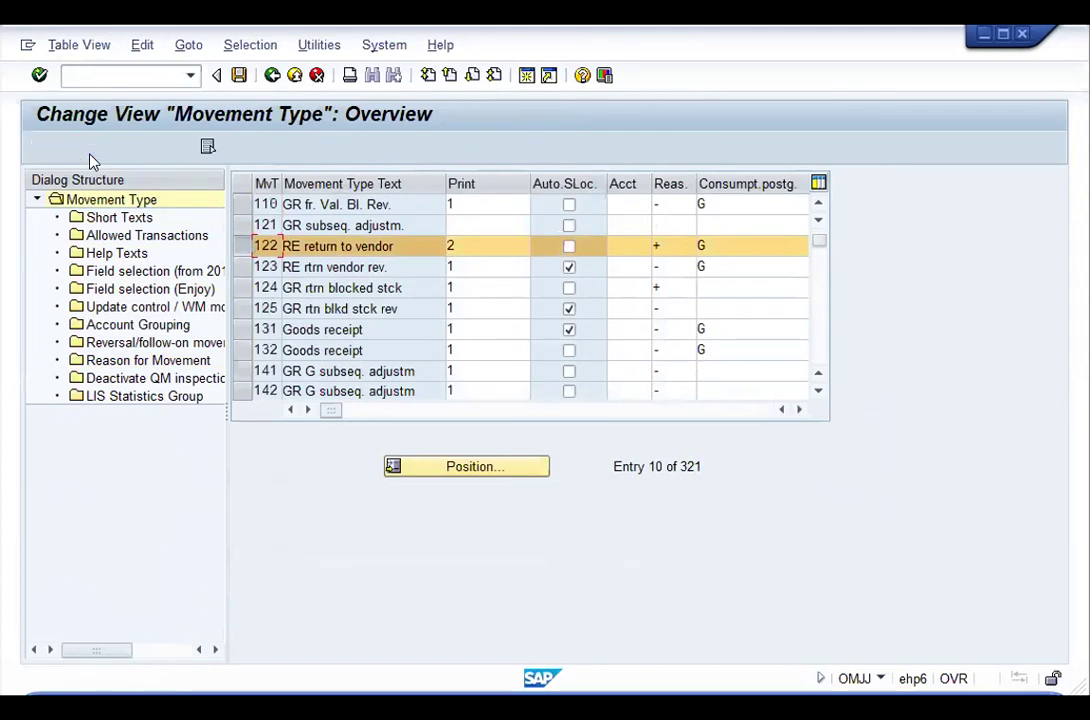
text(913)
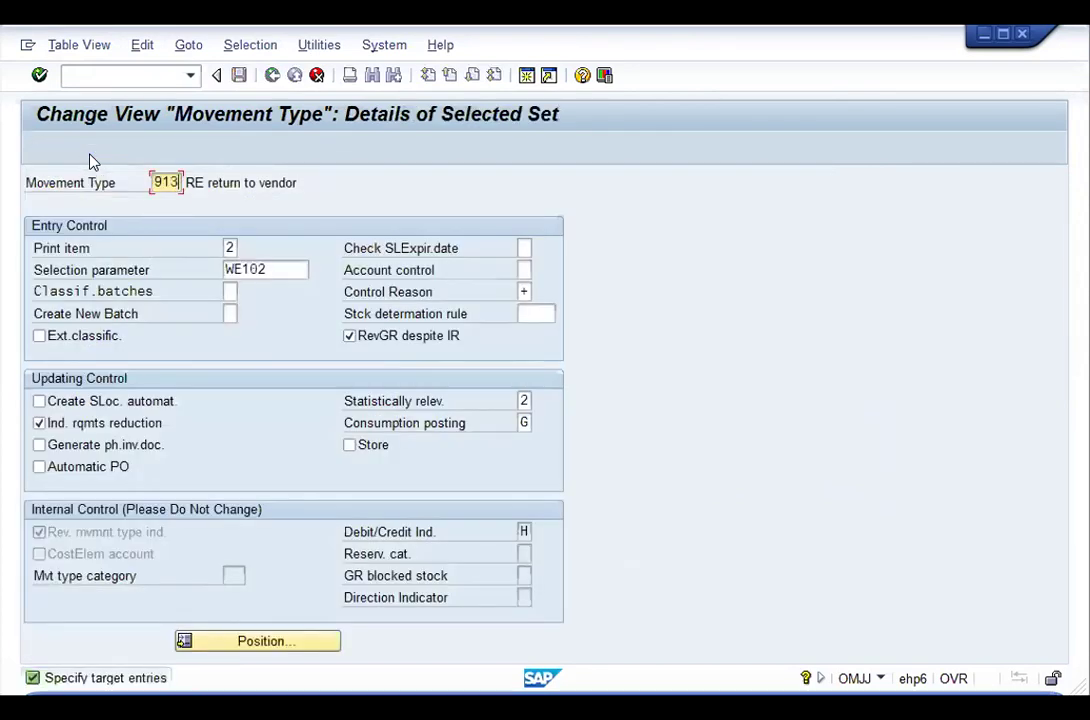
key(Return)
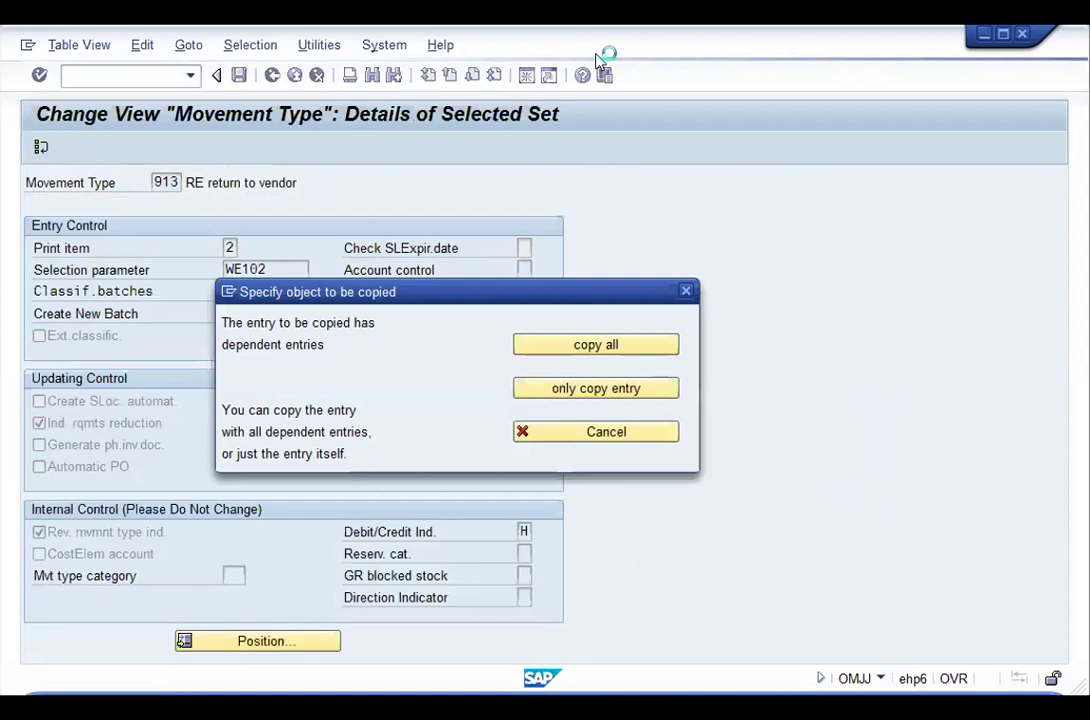
click(596, 344)
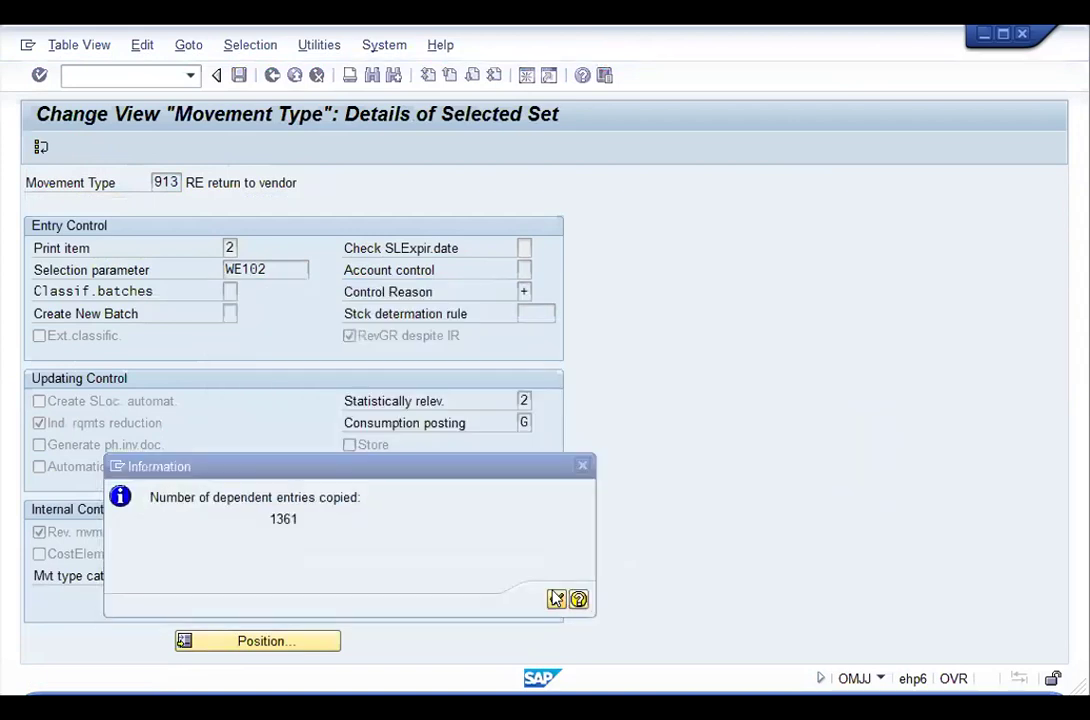
click(556, 598)
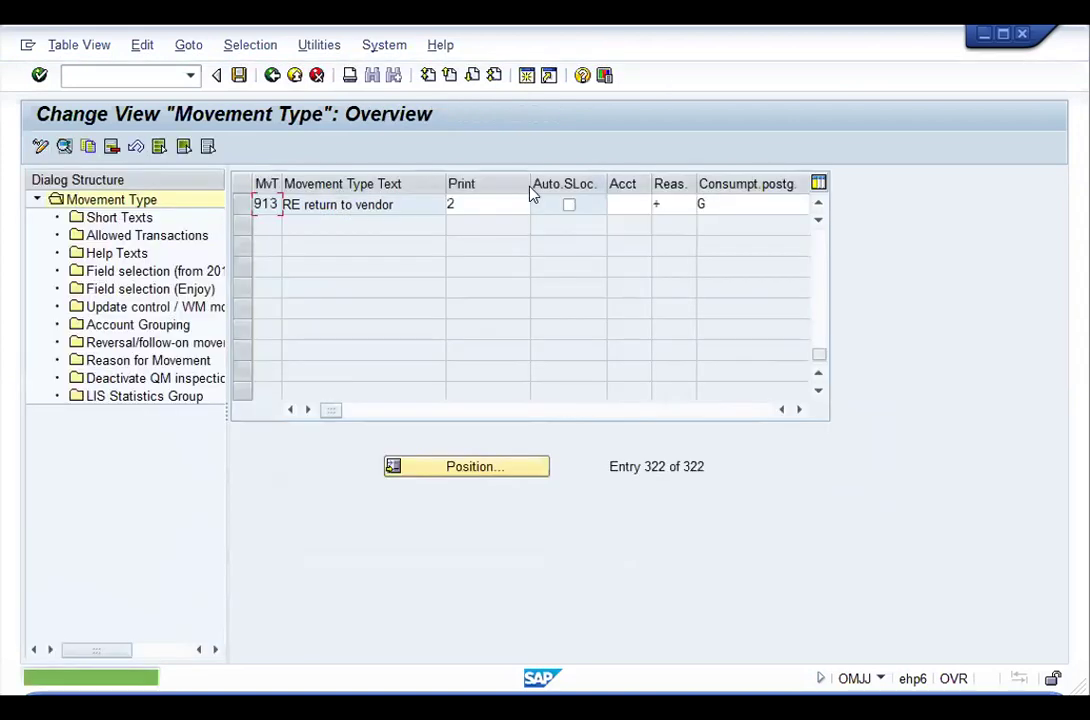
Step: Change the first English (EN) short text of movement type 913, with movement indicator B, to "VG01 Return Stock"
double_click(330, 205)
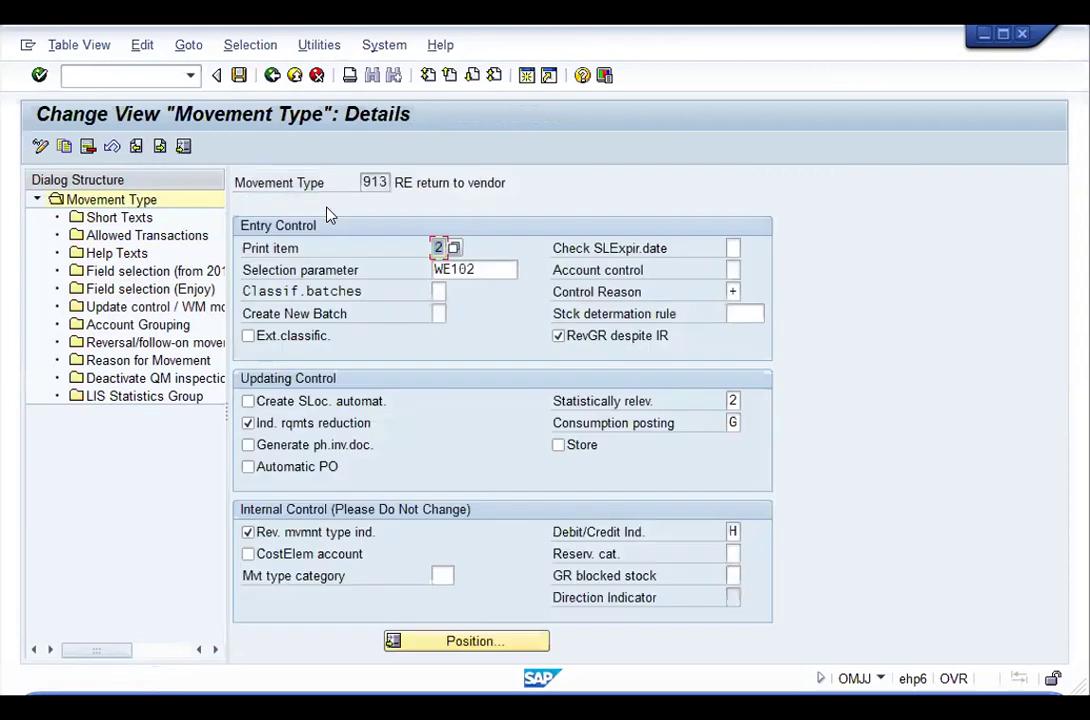
click(124, 217)
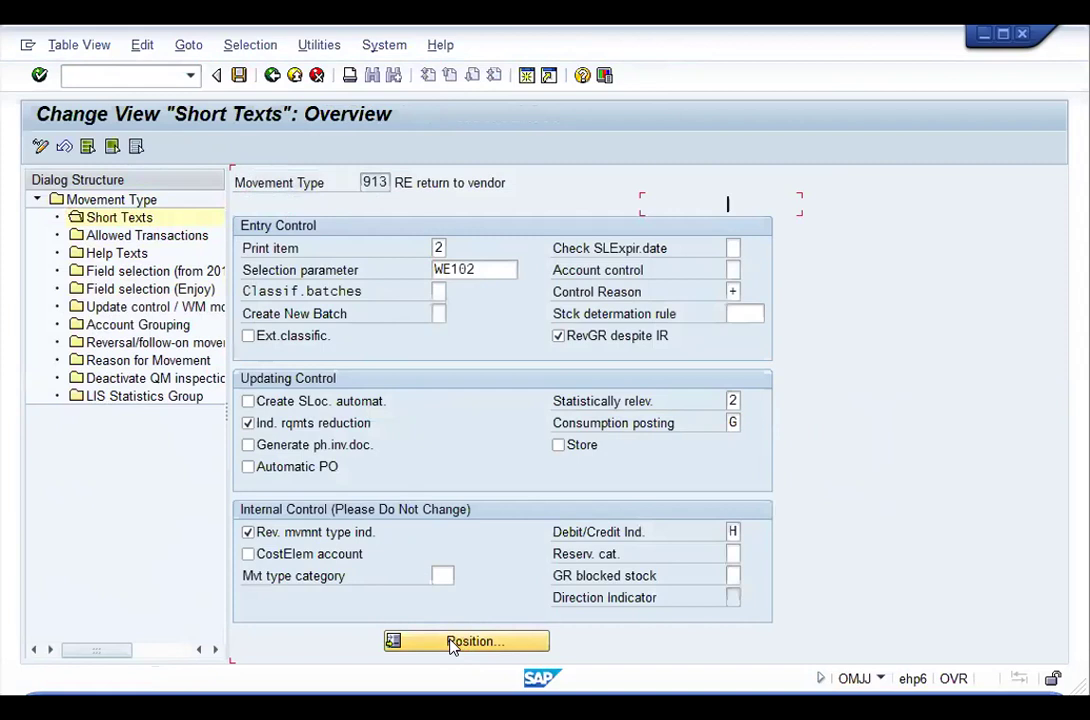
click(450, 643)
text(en)
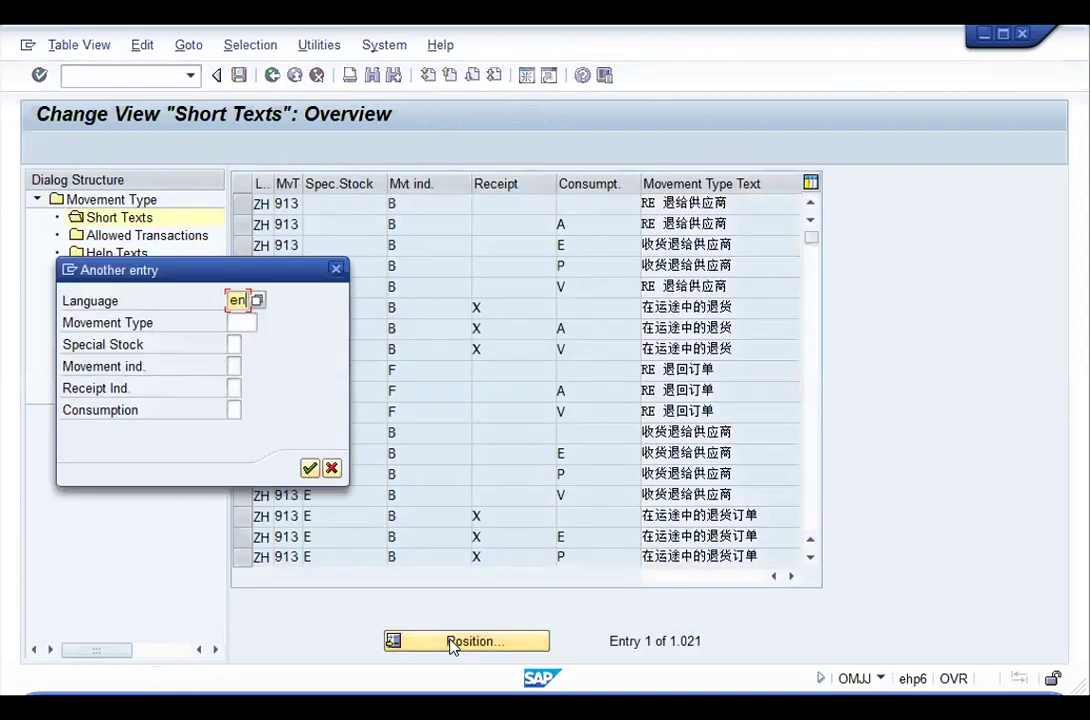
key(Return)
text(VG01 Ret)
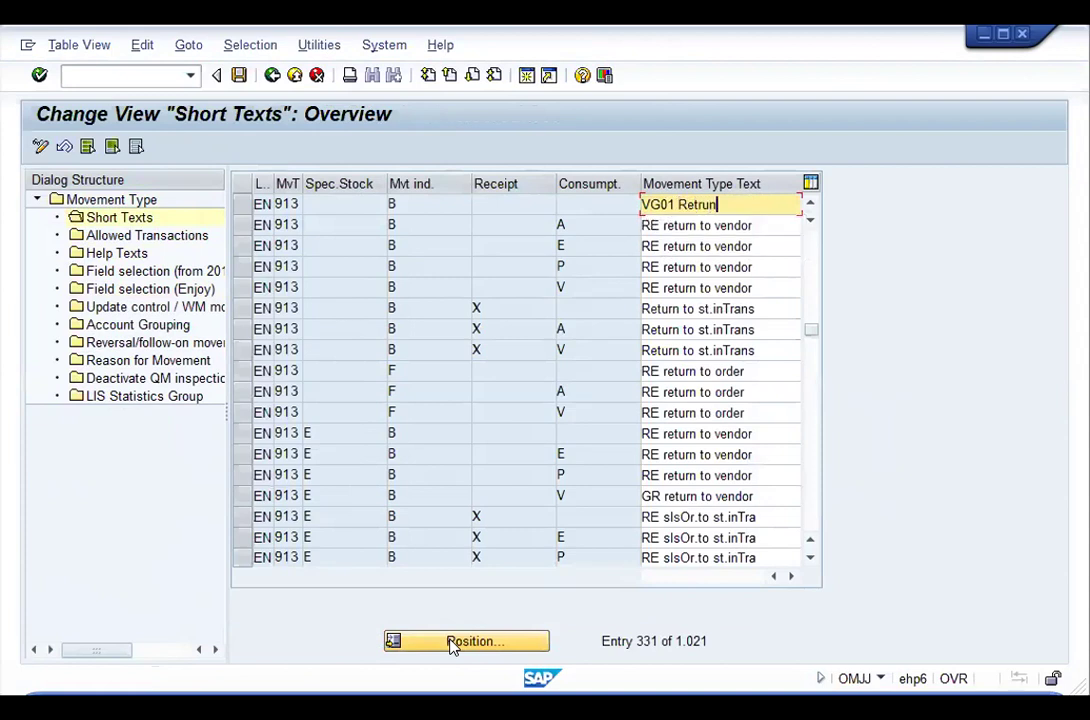
text(urn Stock)
key(Return)
Step: Check the allowed transactions of movement type 913 for the MIGO entry
double_click(194, 241)
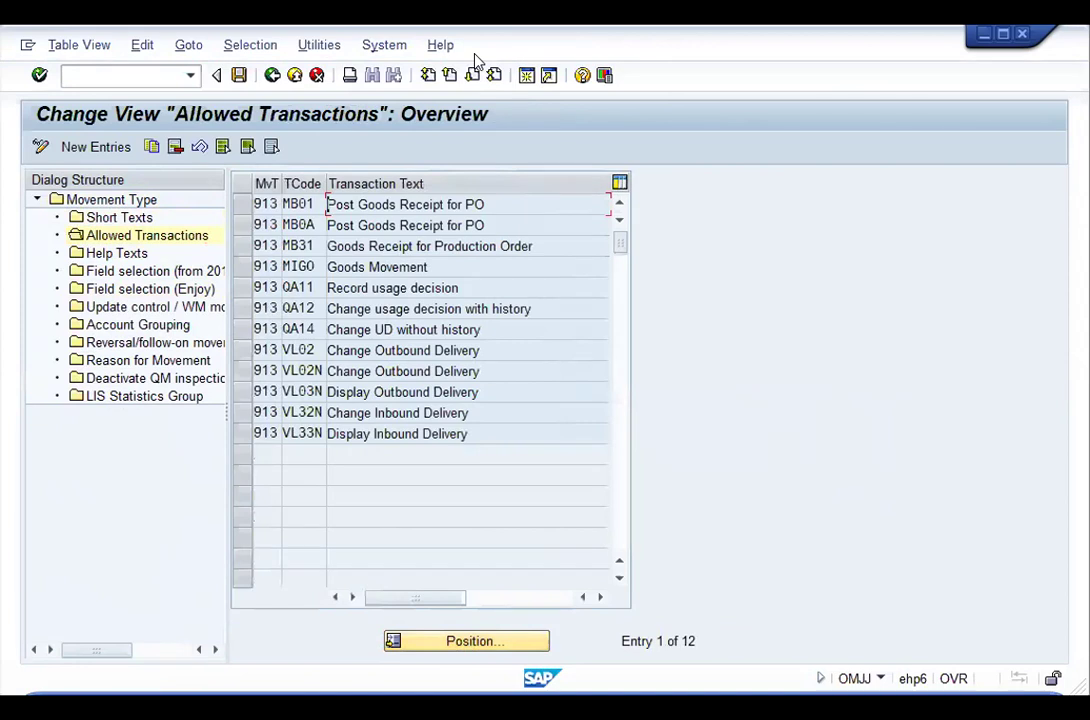
double_click(330, 266)
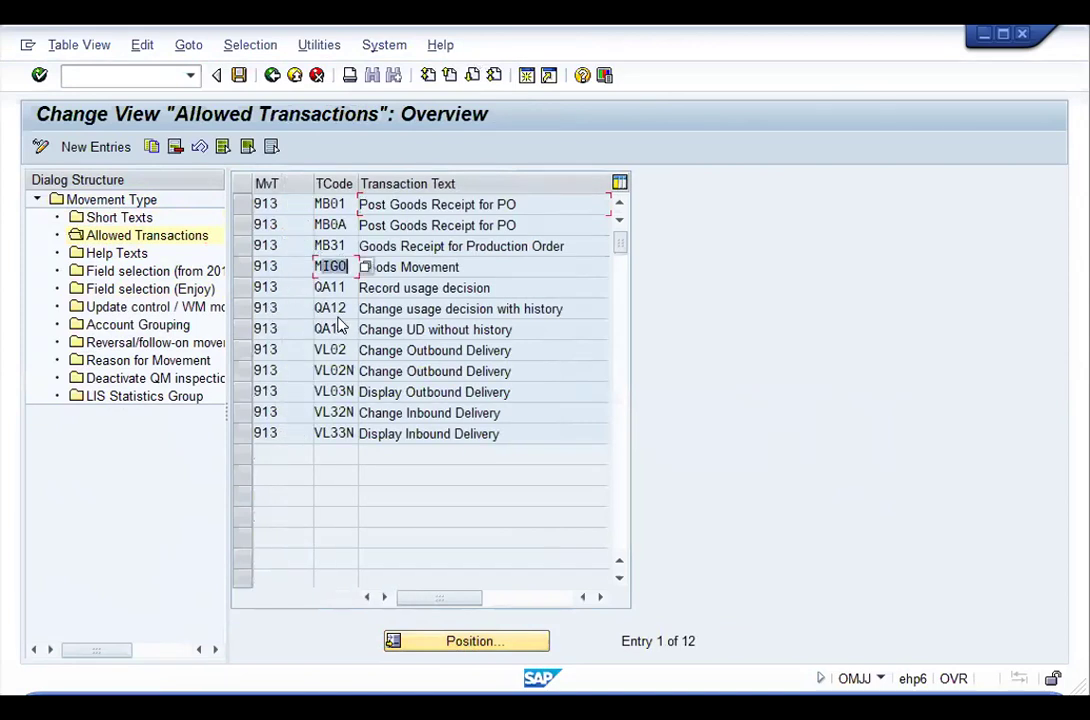
Step: Change the English (EN) help text of movement type 913 for transaction MIGO to "VG01 Return Stock to Vendor"
click(120, 255)
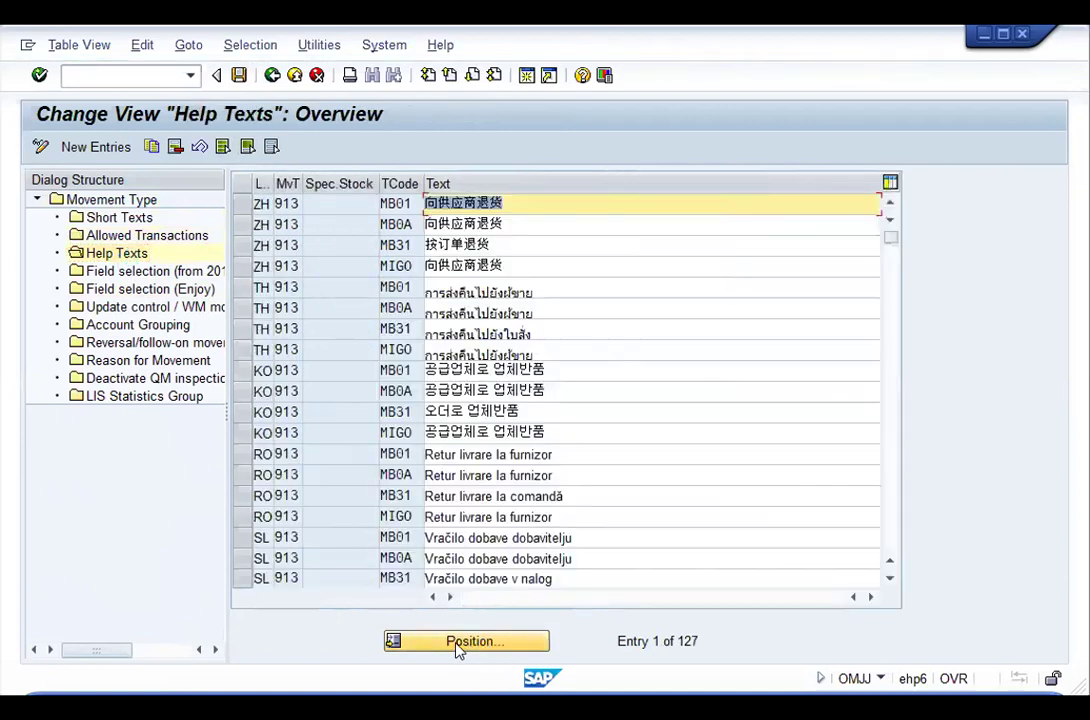
click(448, 645)
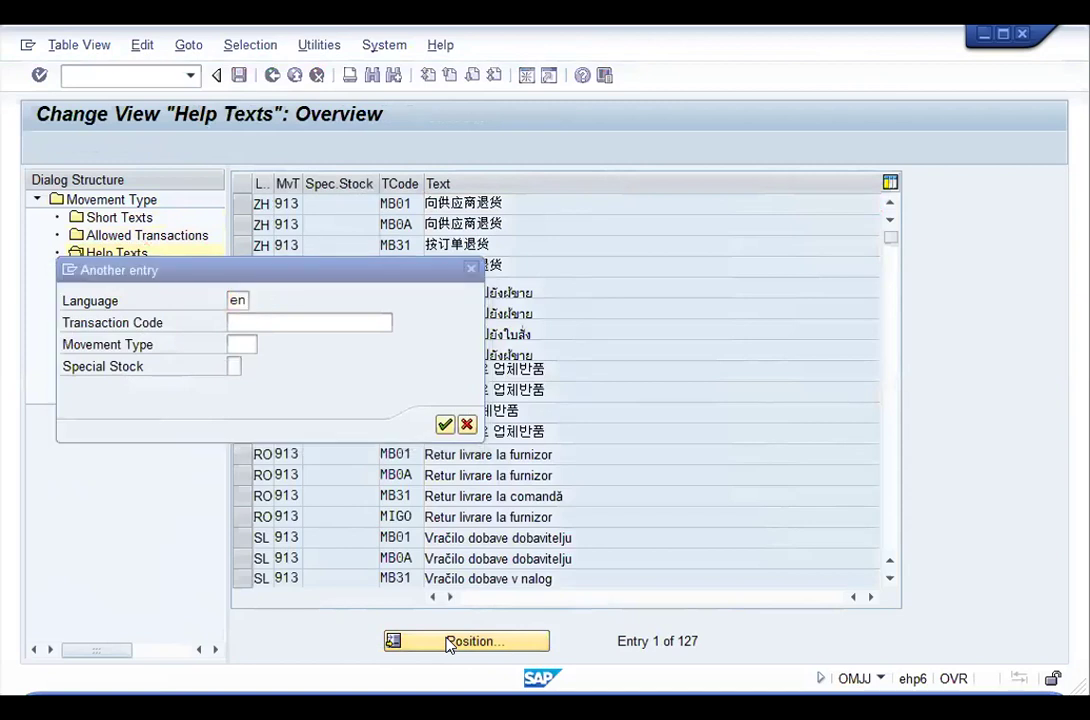
key(Return)
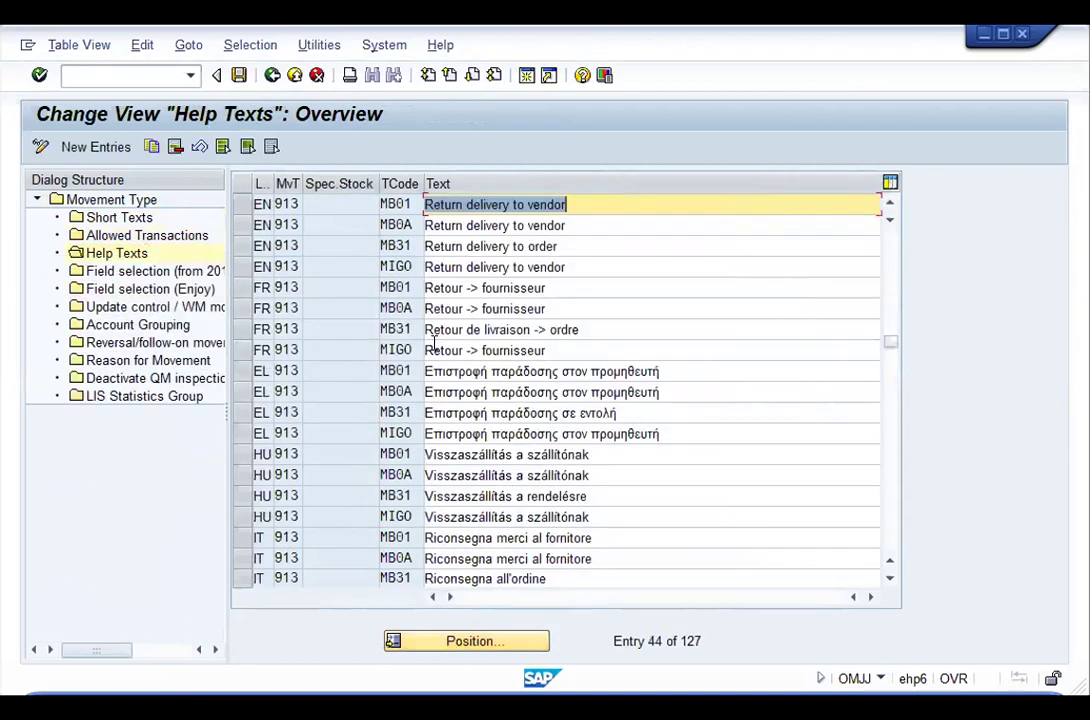
click(267, 437)
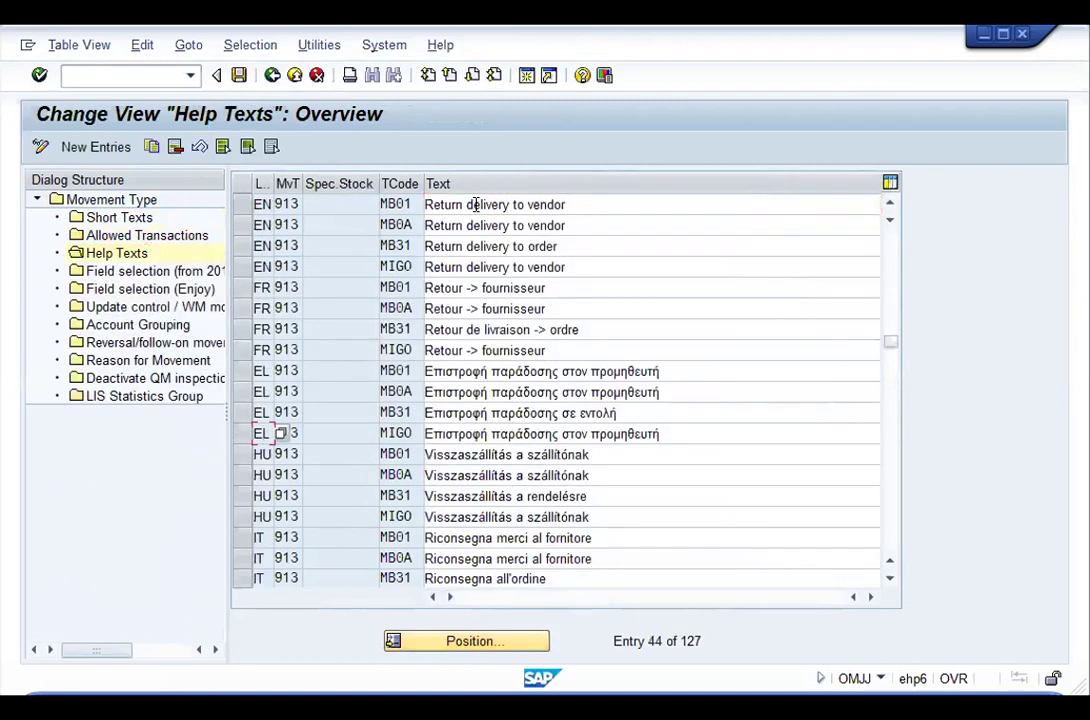
click(458, 267)
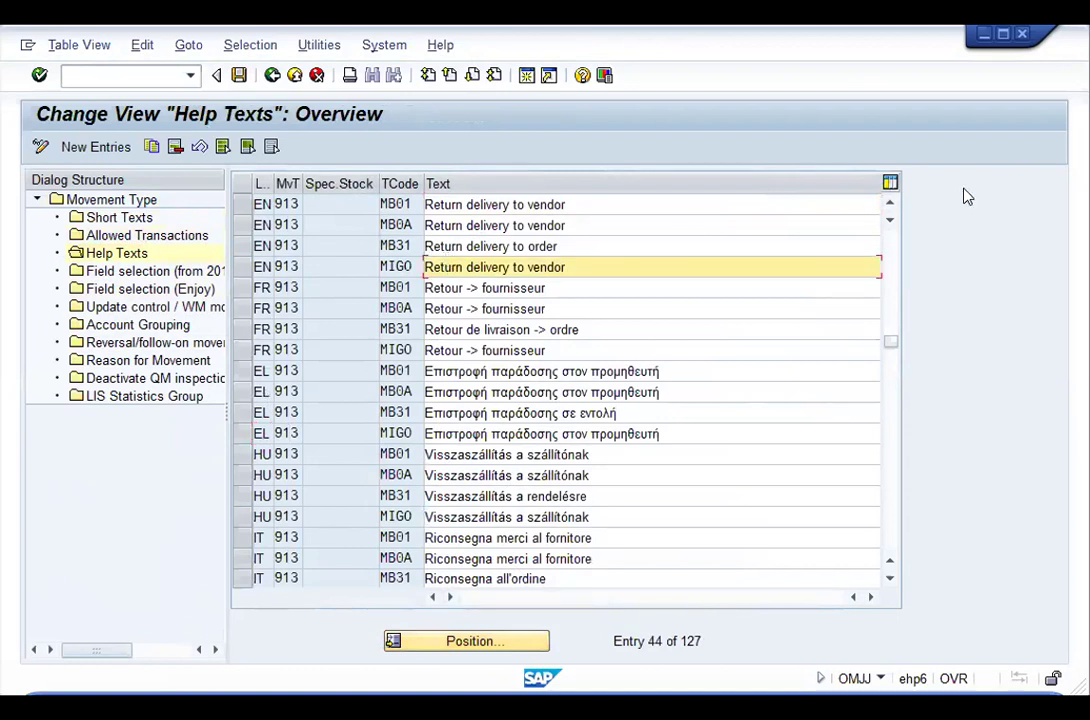
text(VG01 Return)
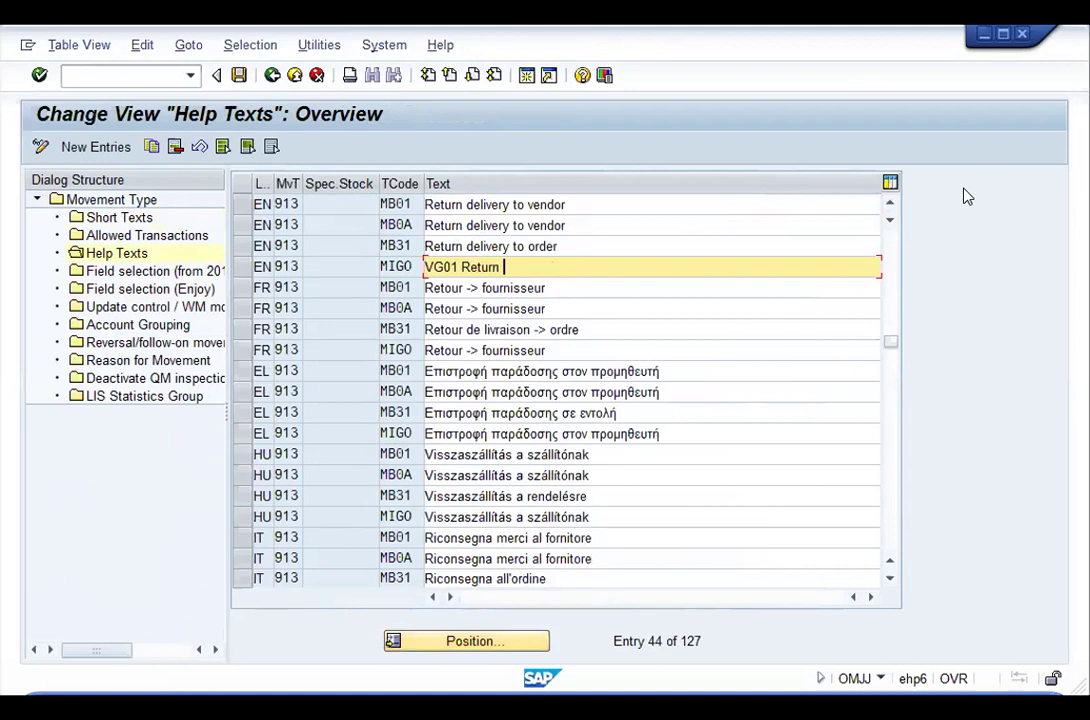
text( Stock to Vendor)
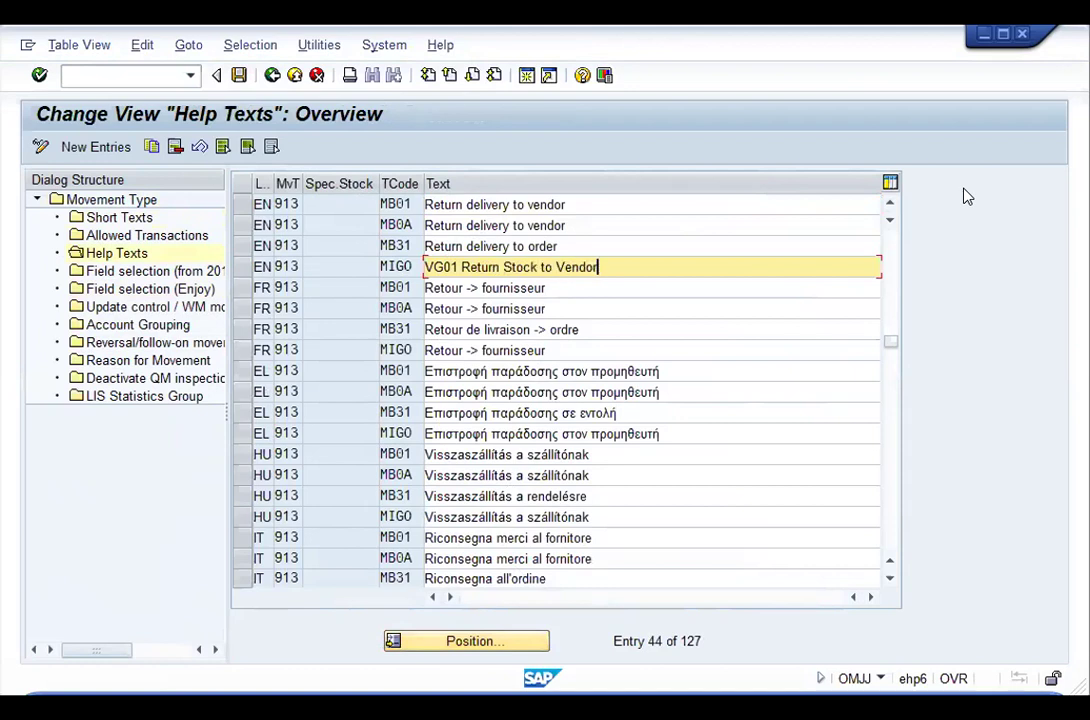
triple_click(641, 267)
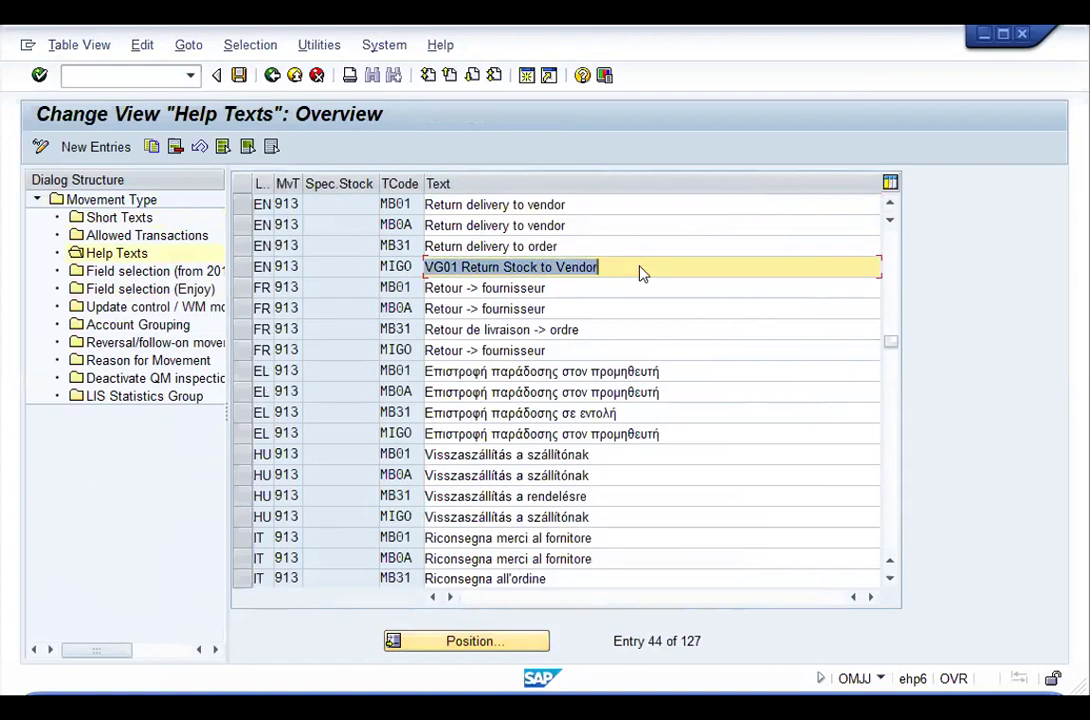
key(Return)
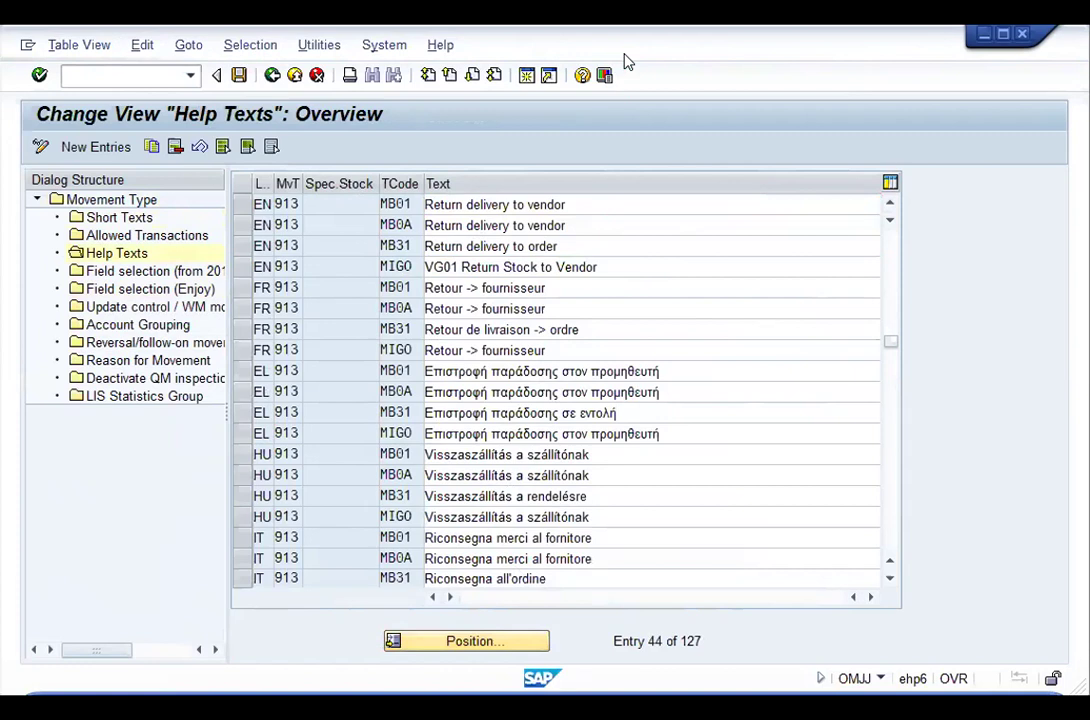
Step: Make GRUND a required entry in the Enjoy field selection of movement type 913
double_click(180, 290)
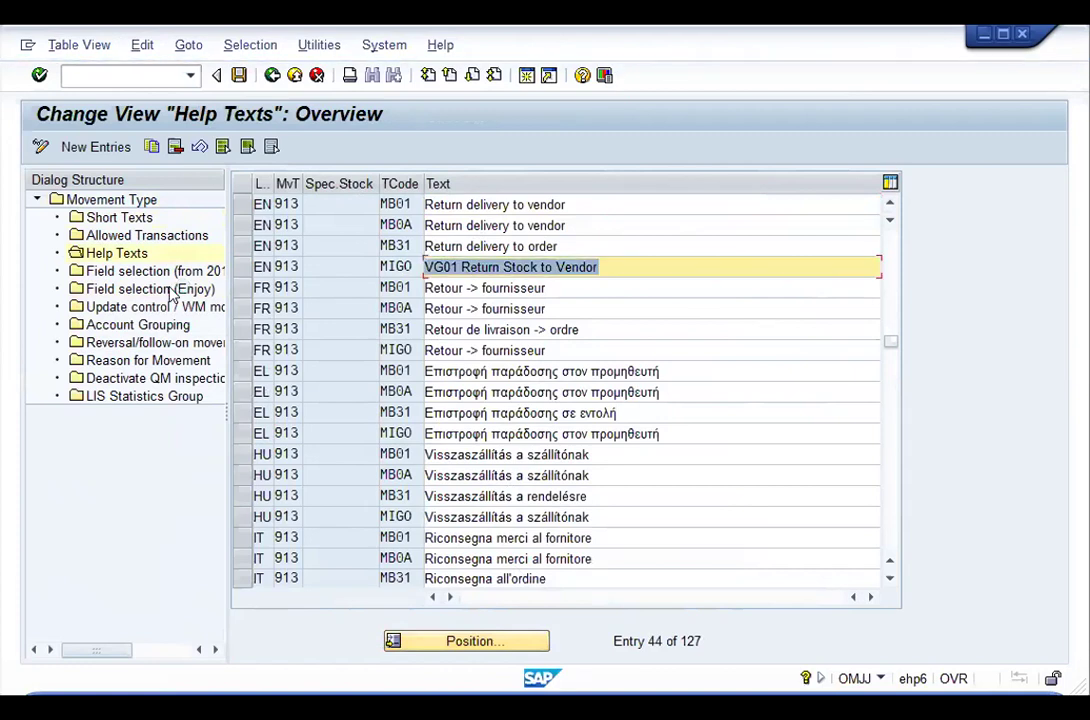
click(604, 226)
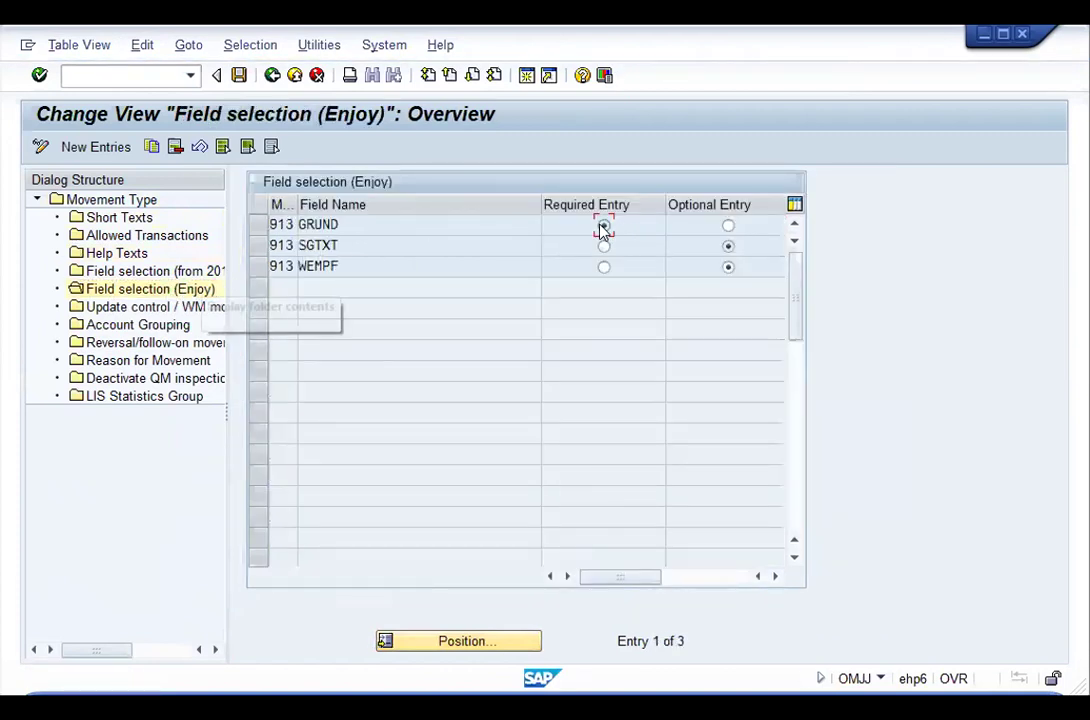
Step: Delete reasons 5 and 261 from the reasons for movement of movement type 913
double_click(152, 362)
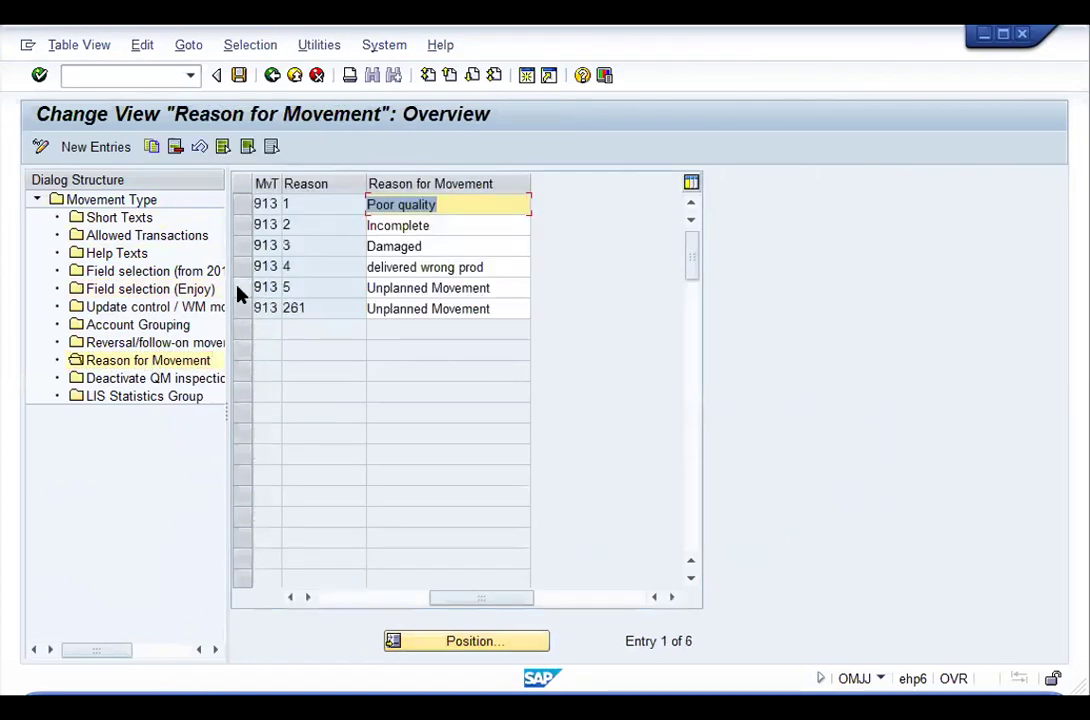
click(242, 288)
click(242, 308)
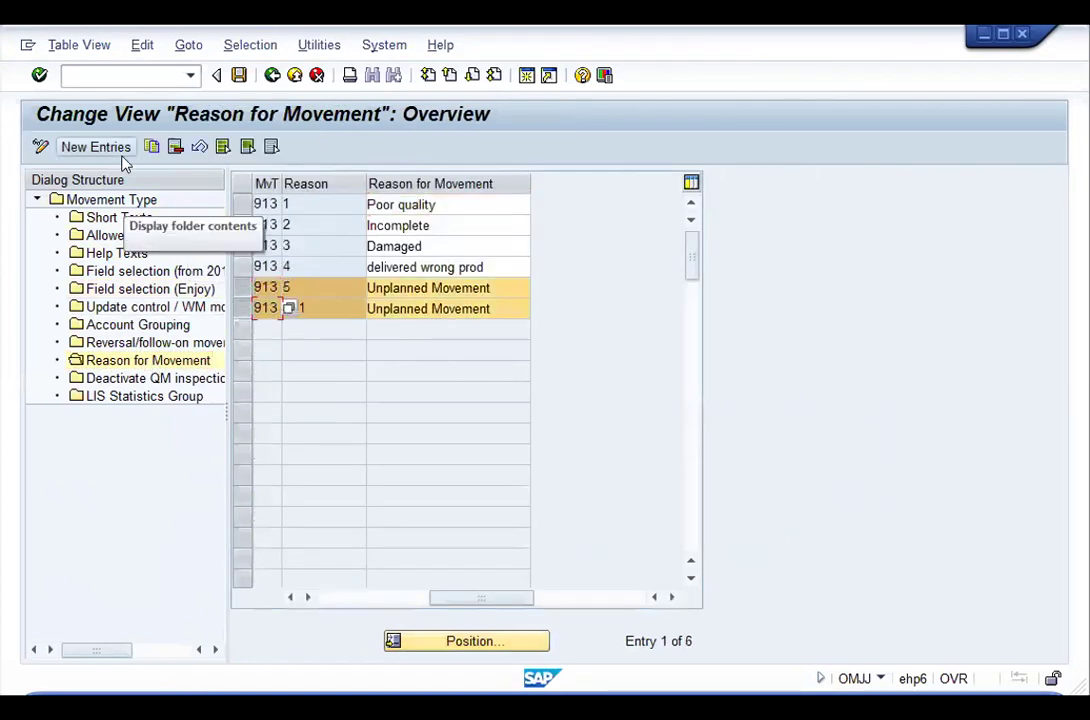
click(174, 147)
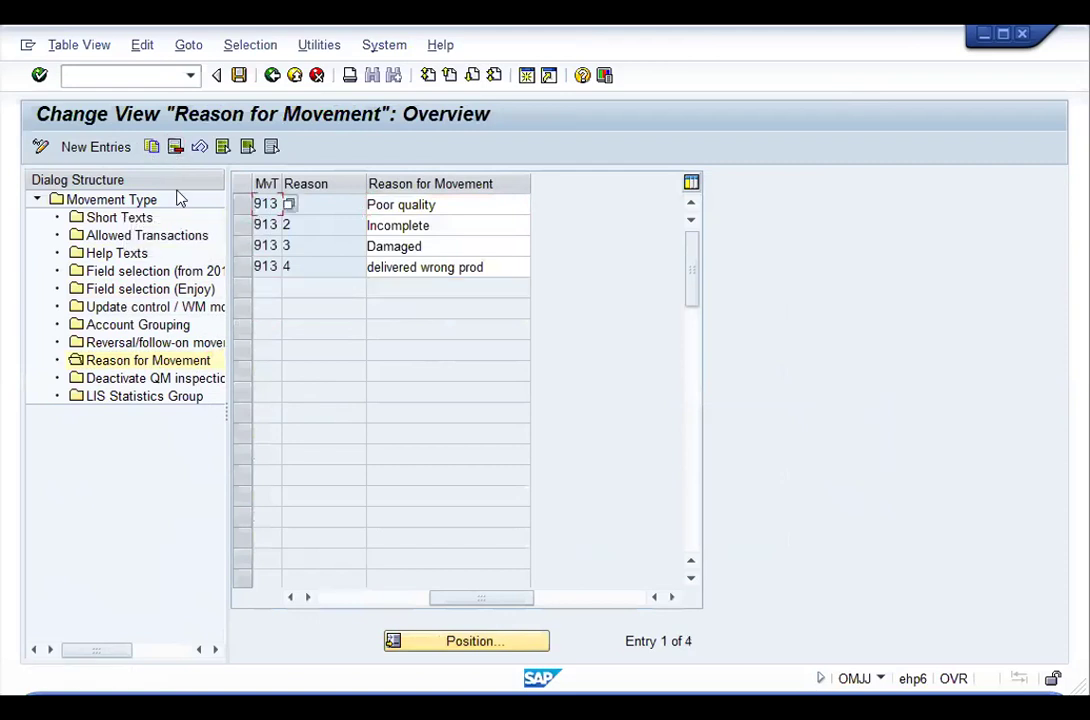
Step: Change reasons 1, 2 and 3 of movement type 913 to "Return Delivery", "Damaged Stock" and "Vendor Issue"
click(453, 204)
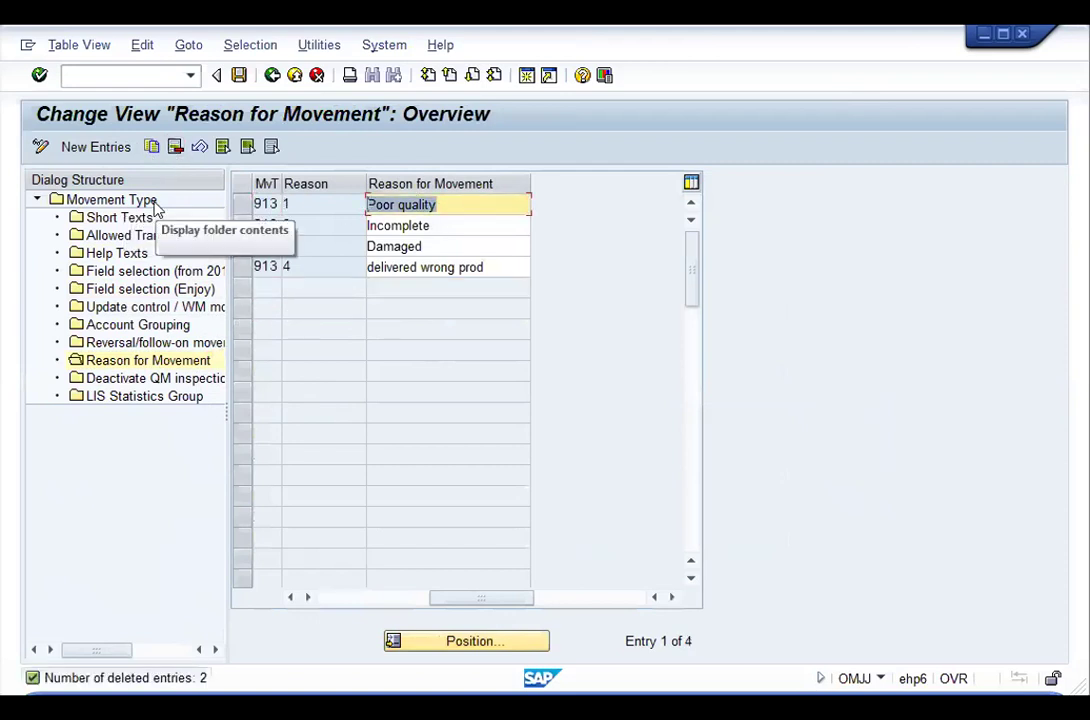
text(Retr)
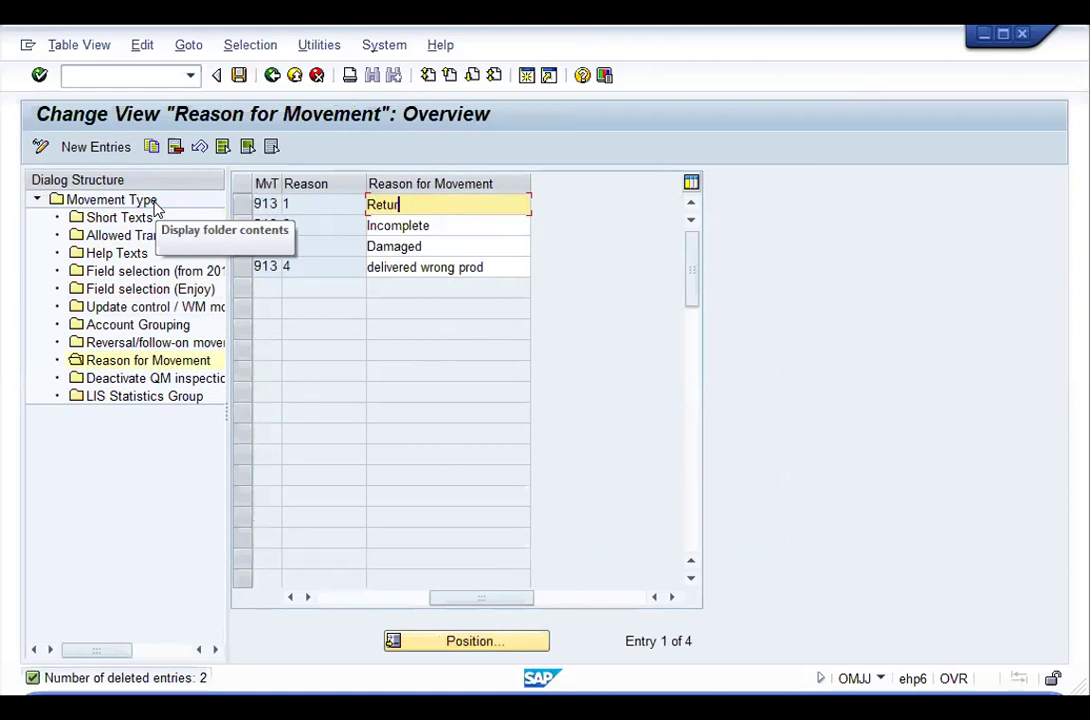
text(rn Delivery)
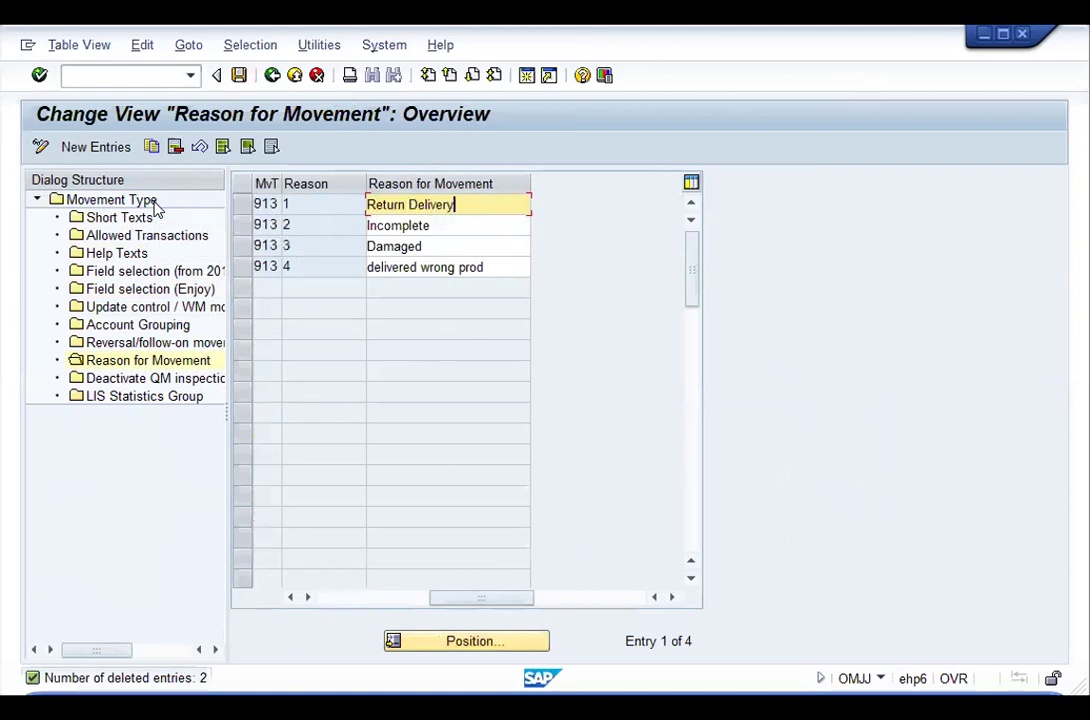
key(Tab)
text(Damaged Stock)
key(Tab)
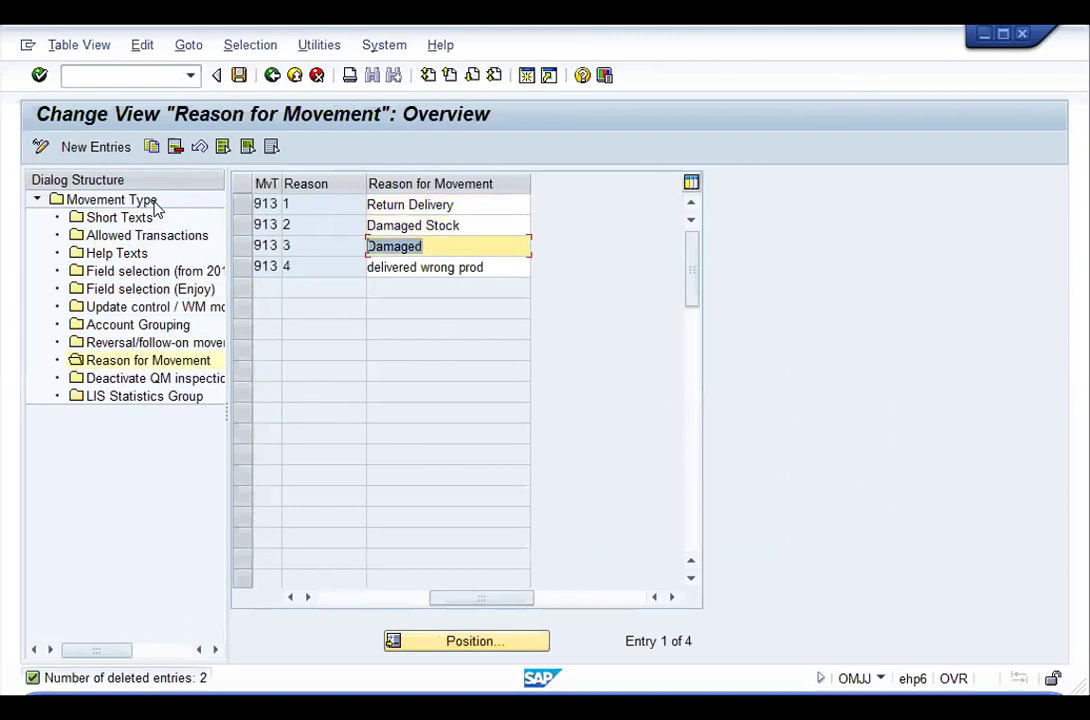
text(Vendo)
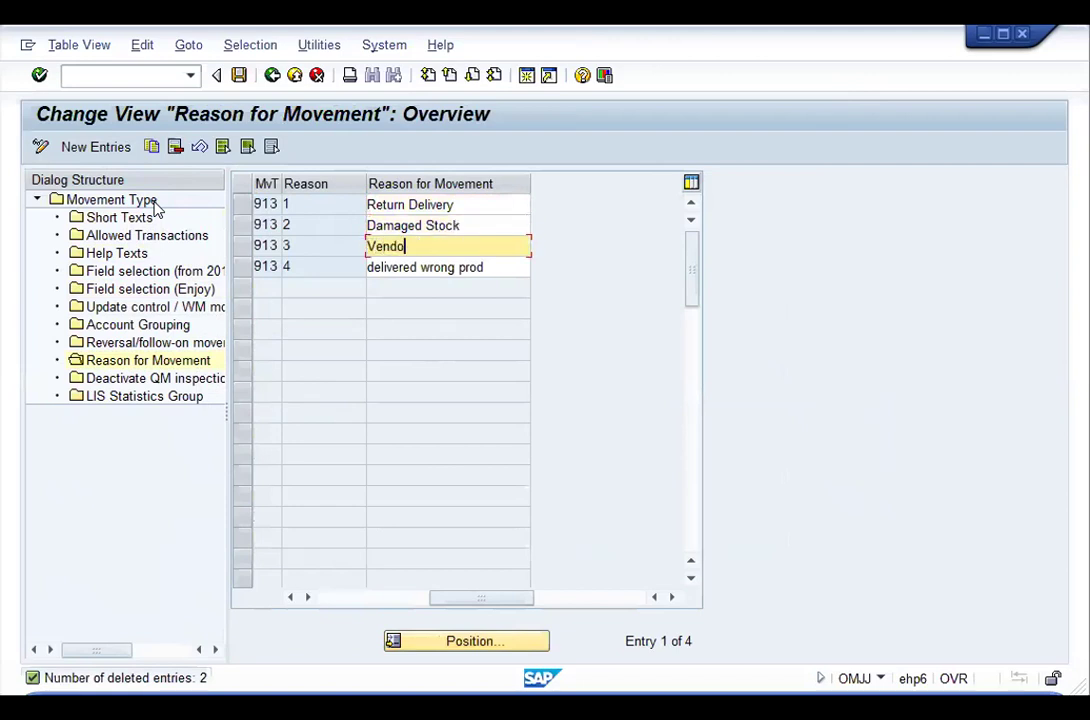
text(r Issue)
Step: Change reason 4 of movement type 913 to "Dont like vendor" and save the data
key(Down)
key(shift+End)
text(Ma)
key(BackSpace)
key(BackSpace)
text(B)
text(o)
key(Down)
key(Return)
key(shift+Home)
text(D)
key(Down)
key(Return)
key(shift+Home)
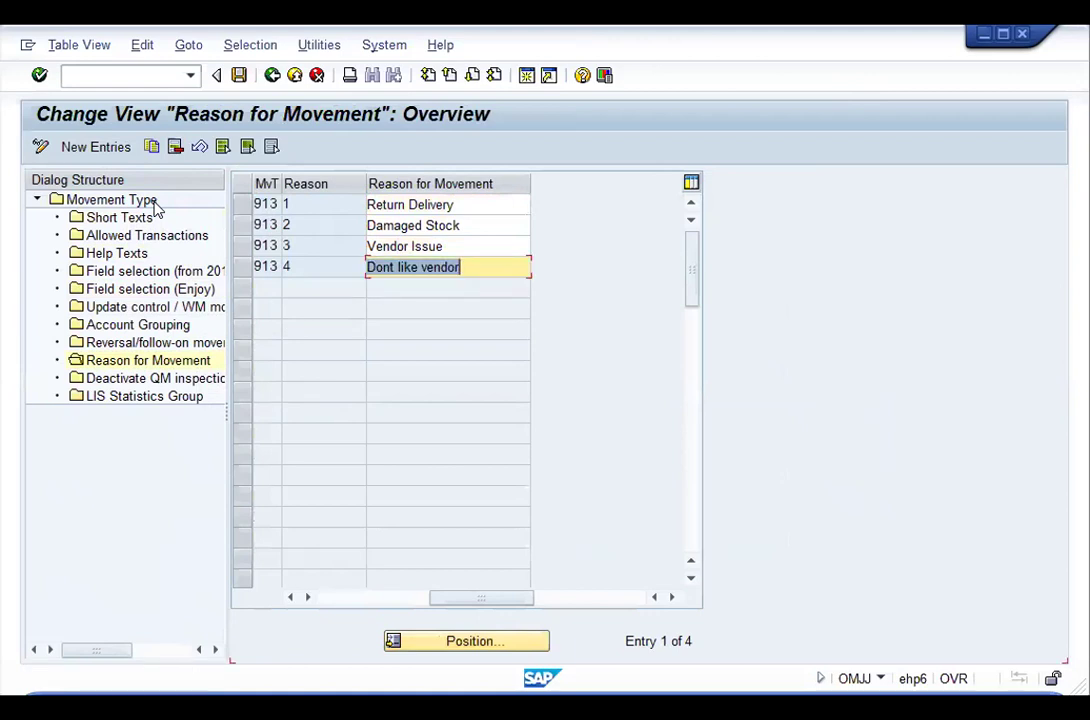
key(ctrl+s)
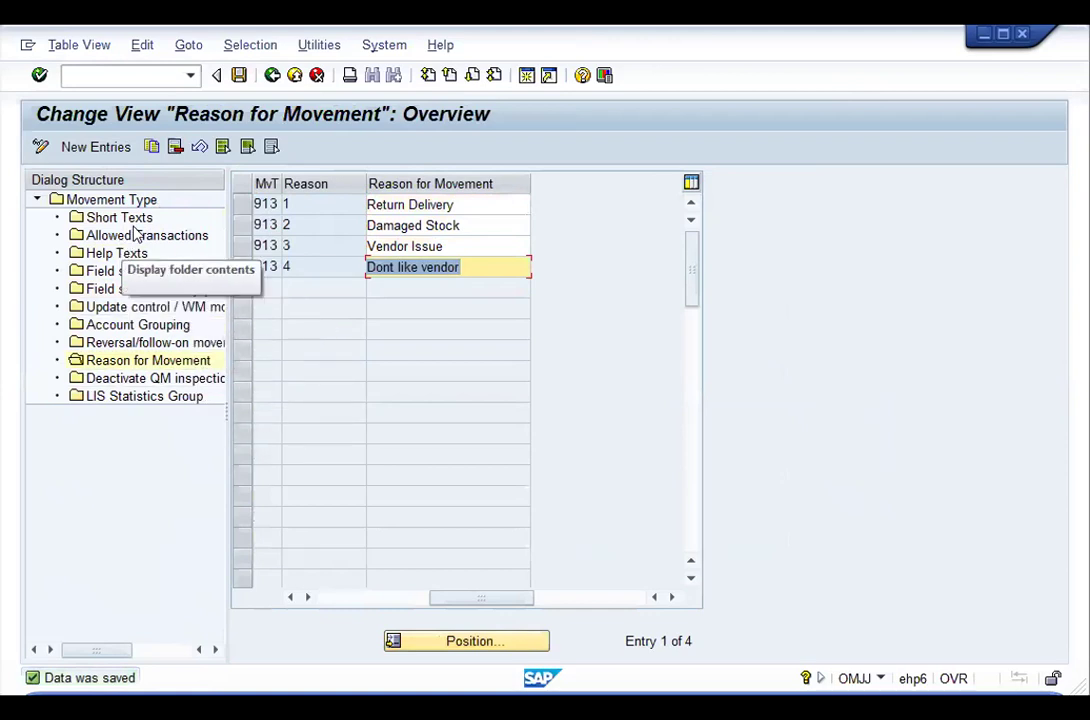
Step: Copy movement type 123 (RE rtrn vendor rev.) as new movement type 914 with all dependent entries, clearing the copied transaction code MF40
click(271, 77)
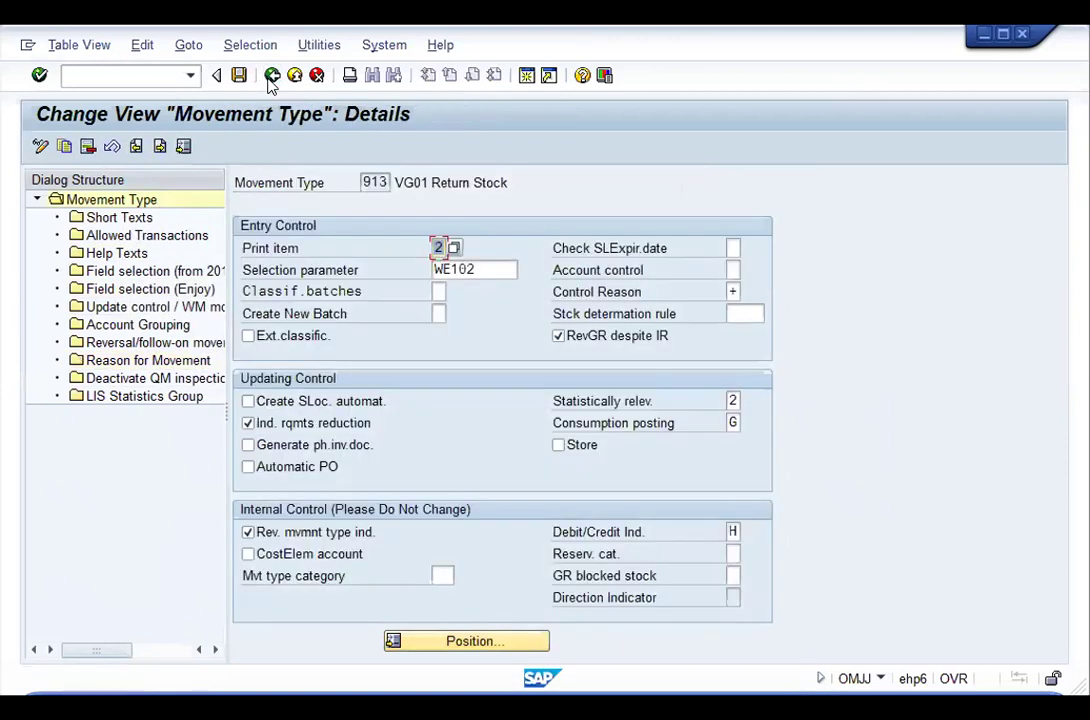
click(271, 77)
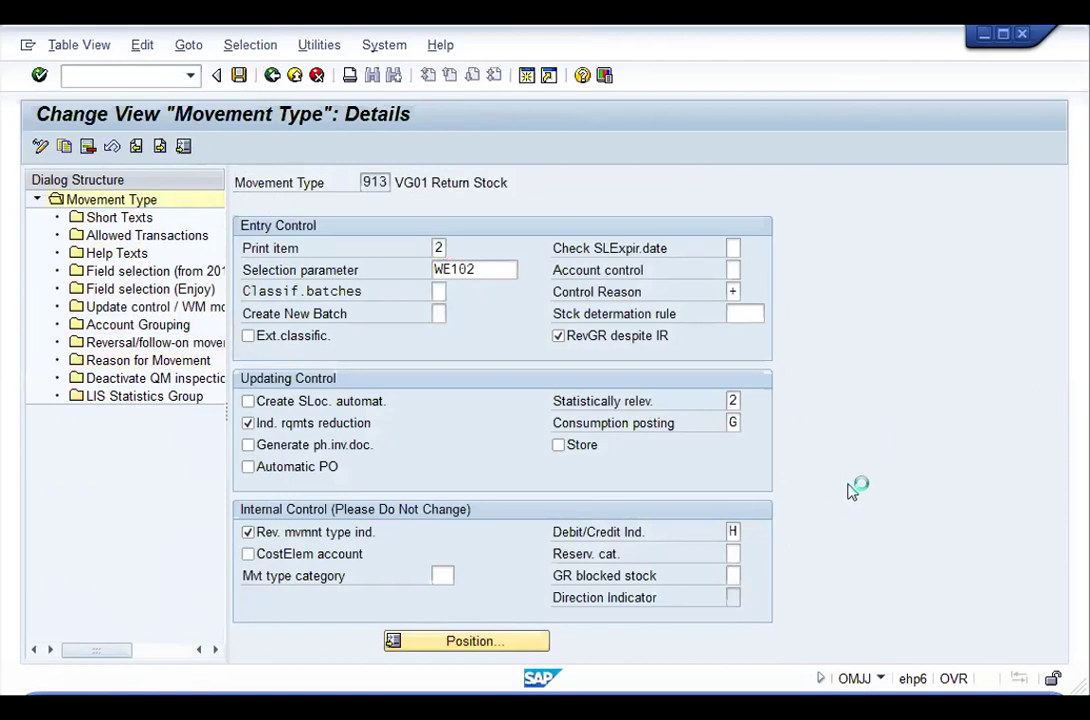
drag(822, 362, 818, 236)
click(309, 336)
click(242, 330)
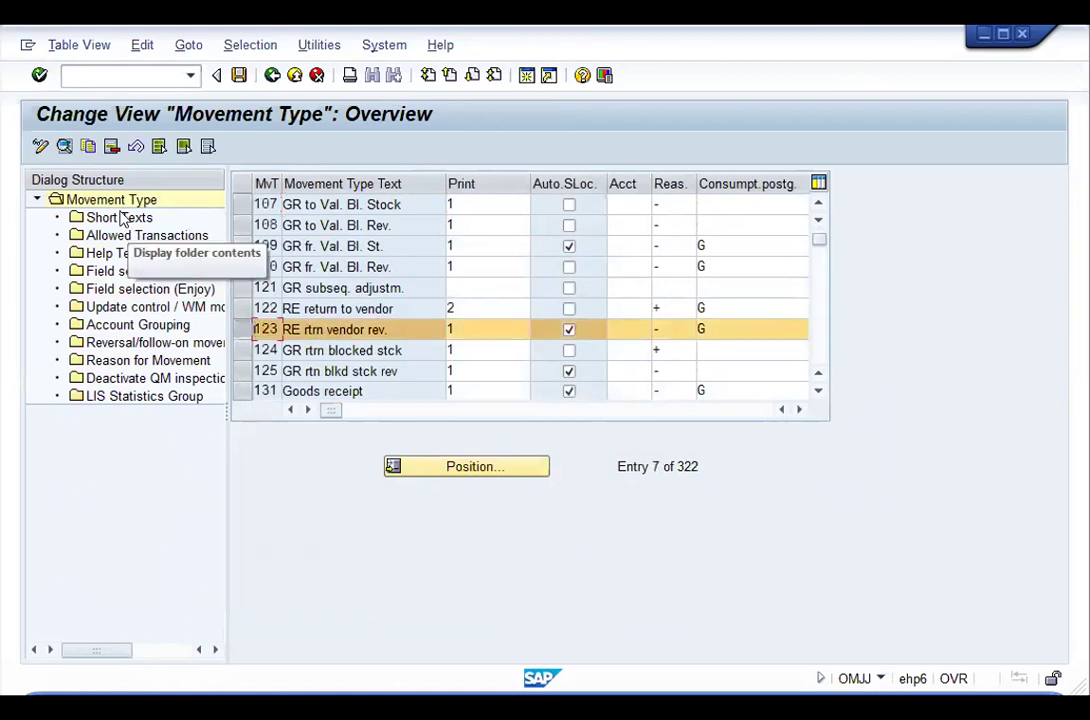
click(64, 146)
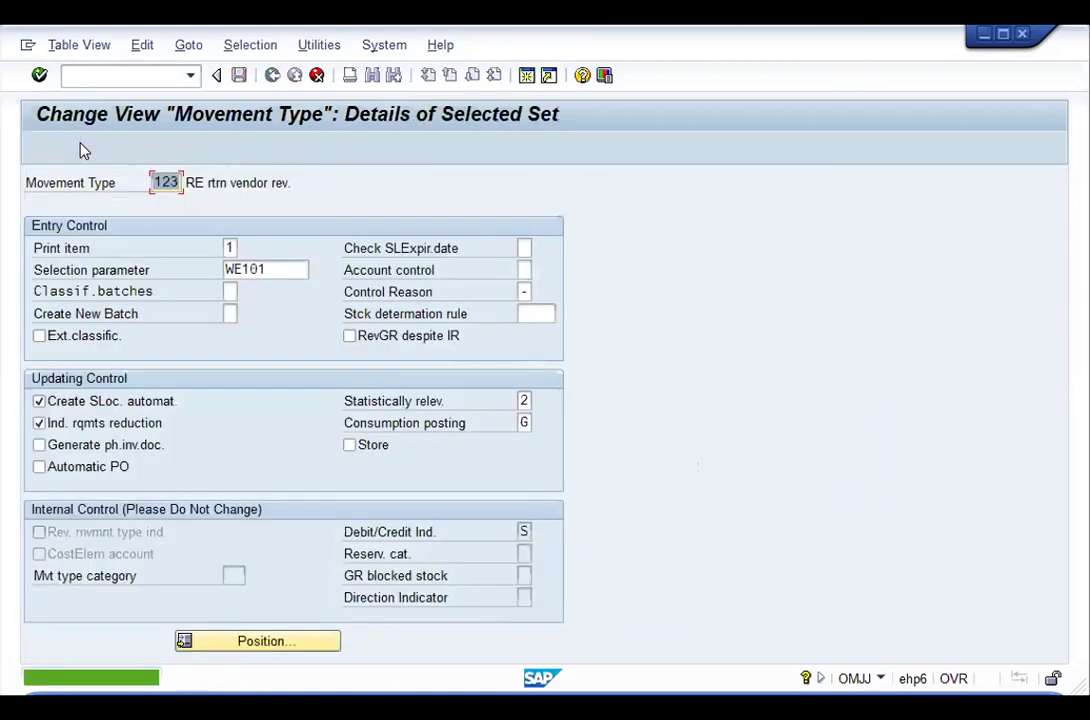
text(914)
key(Return)
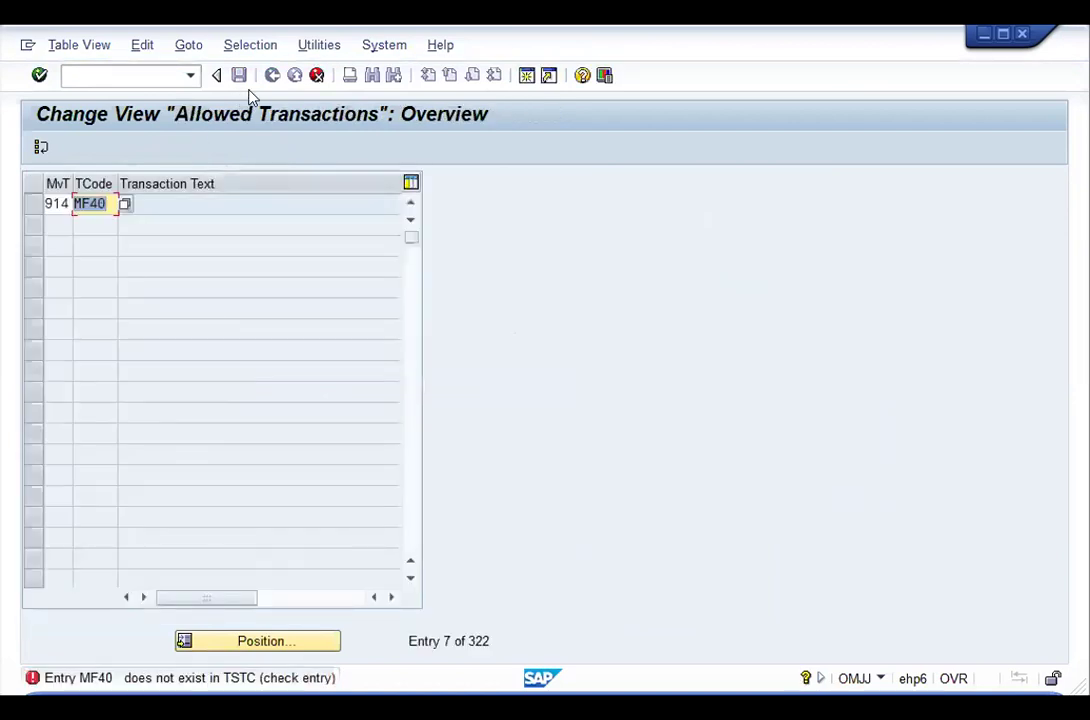
click(307, 84)
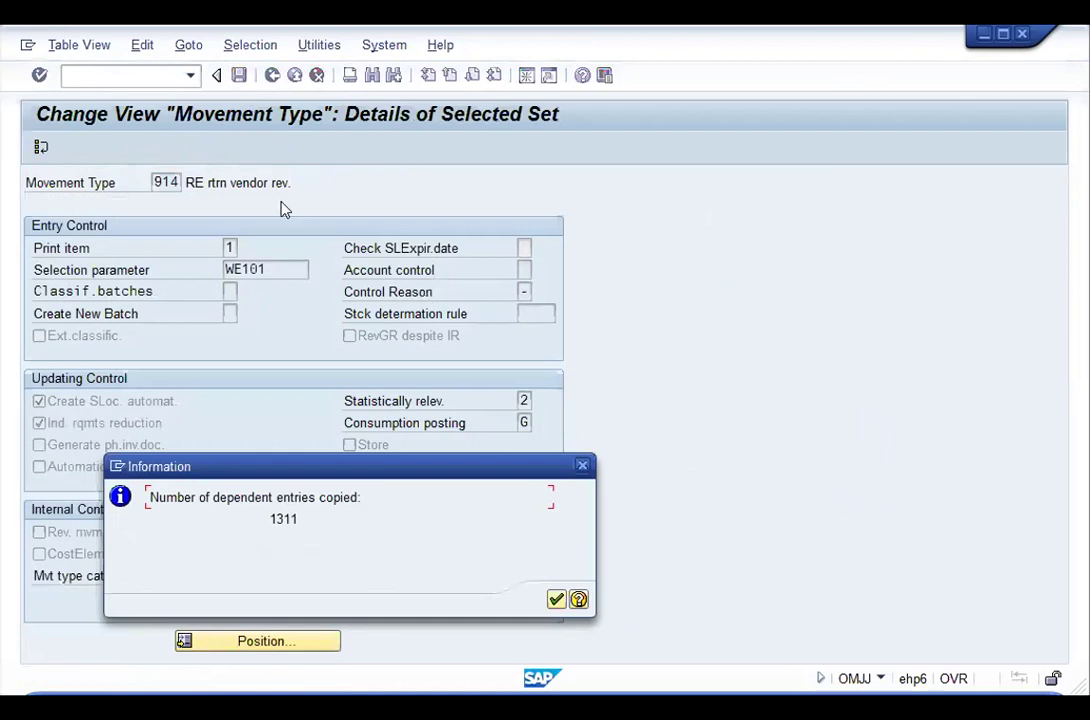
key(Return)
Step: Change the first English (EN) short text of movement type 914, with movement indicator B, to "VG01 Cancel Return"
double_click(311, 206)
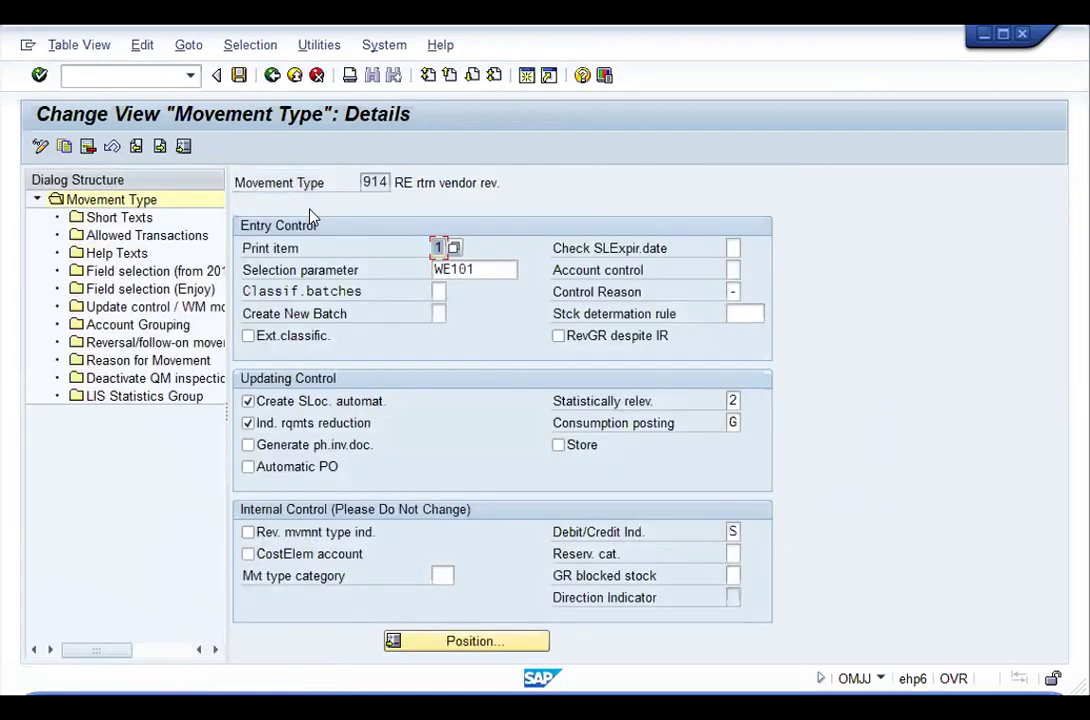
double_click(115, 217)
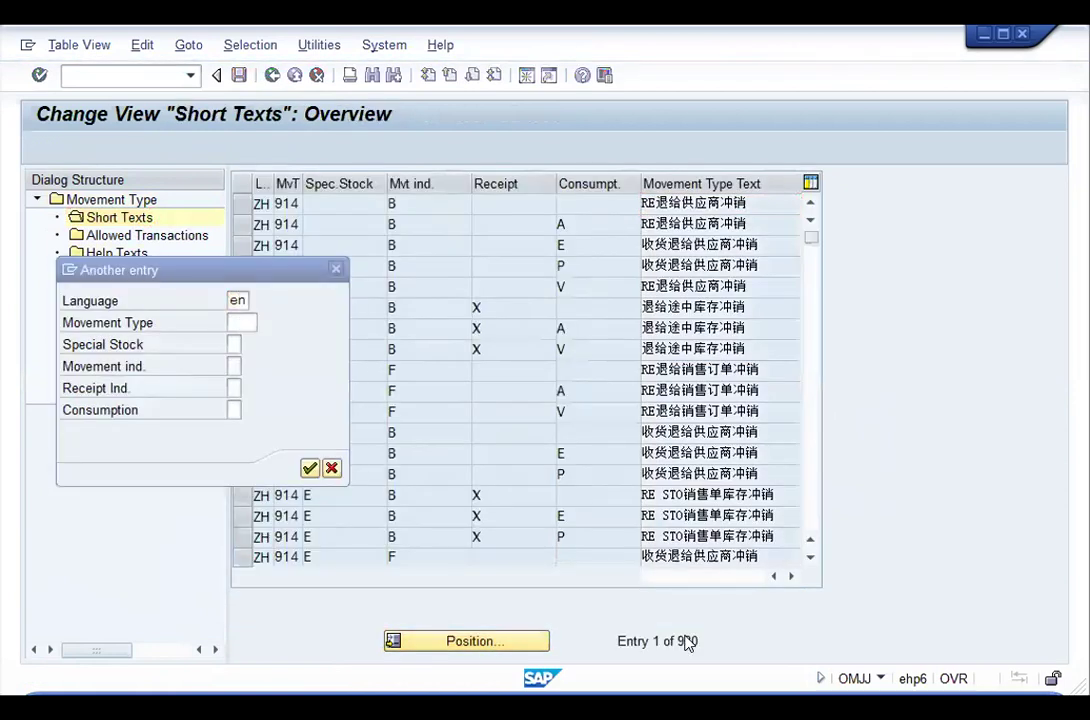
key(Return)
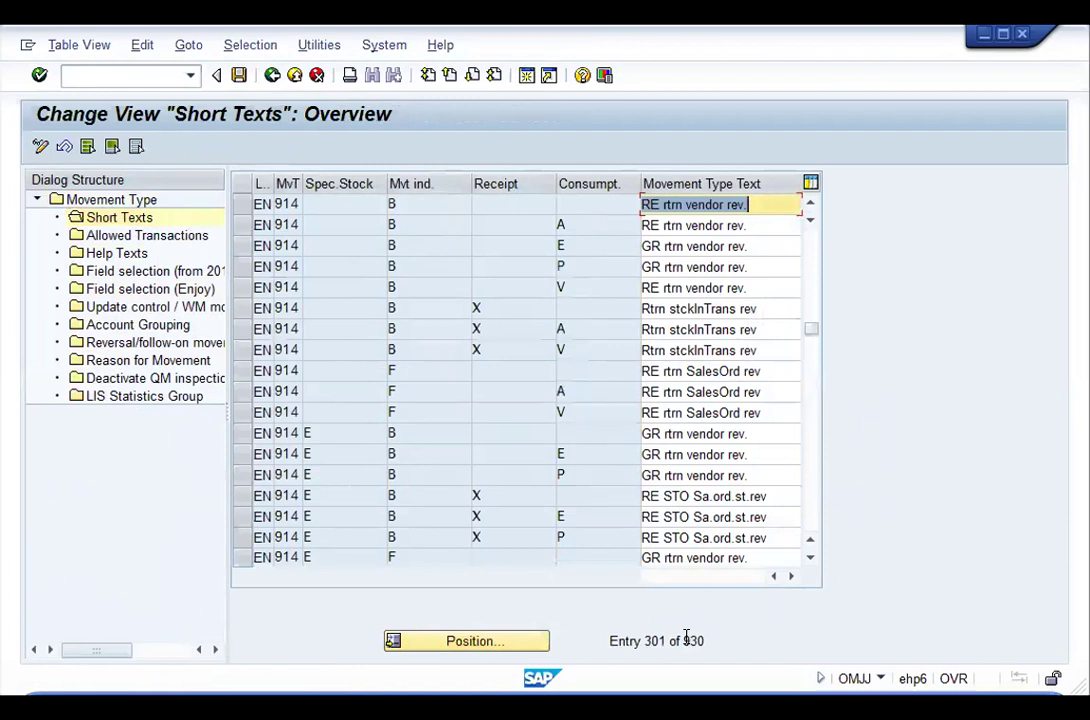
text(VG01 C)
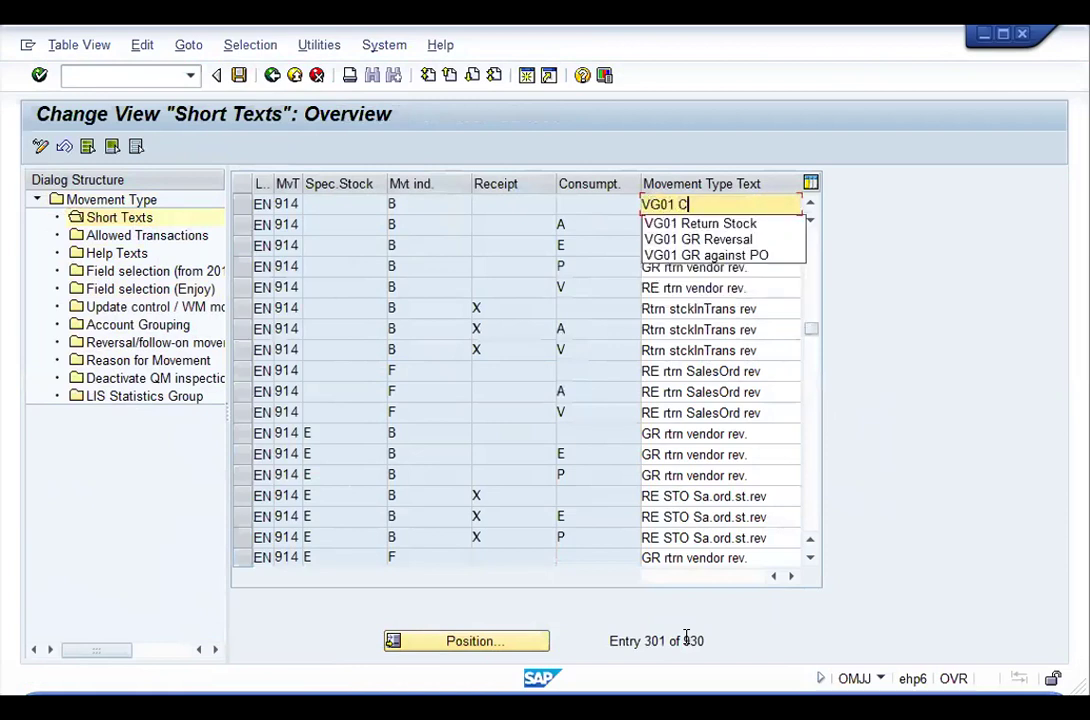
text(ancel )
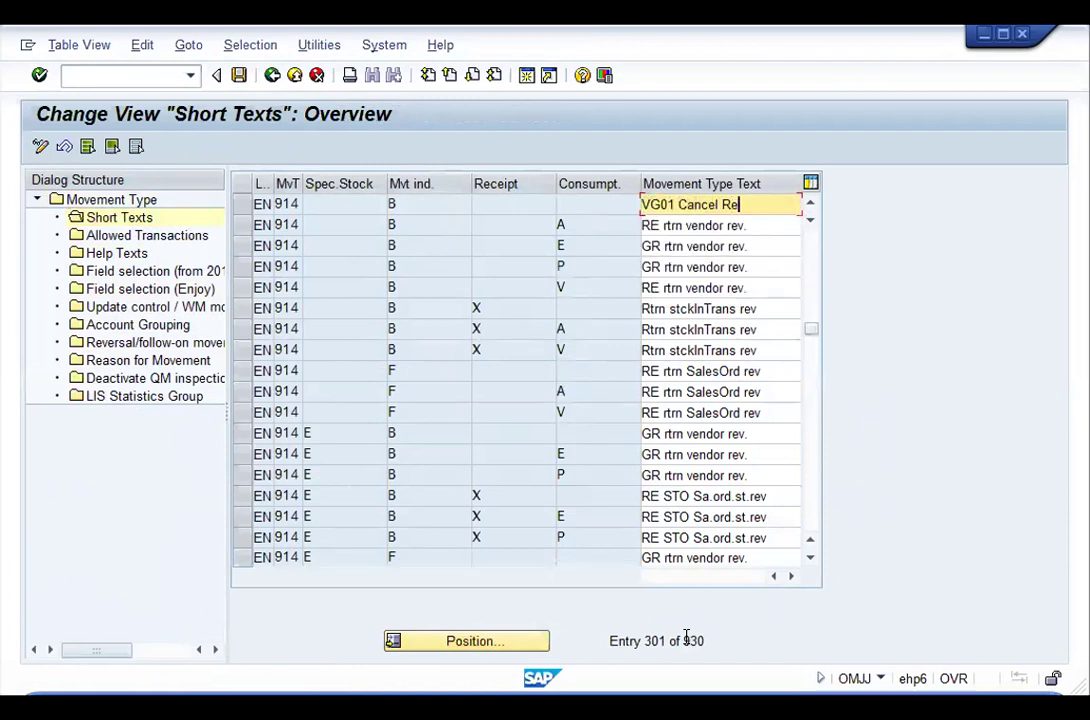
text(Return)
key(Return)
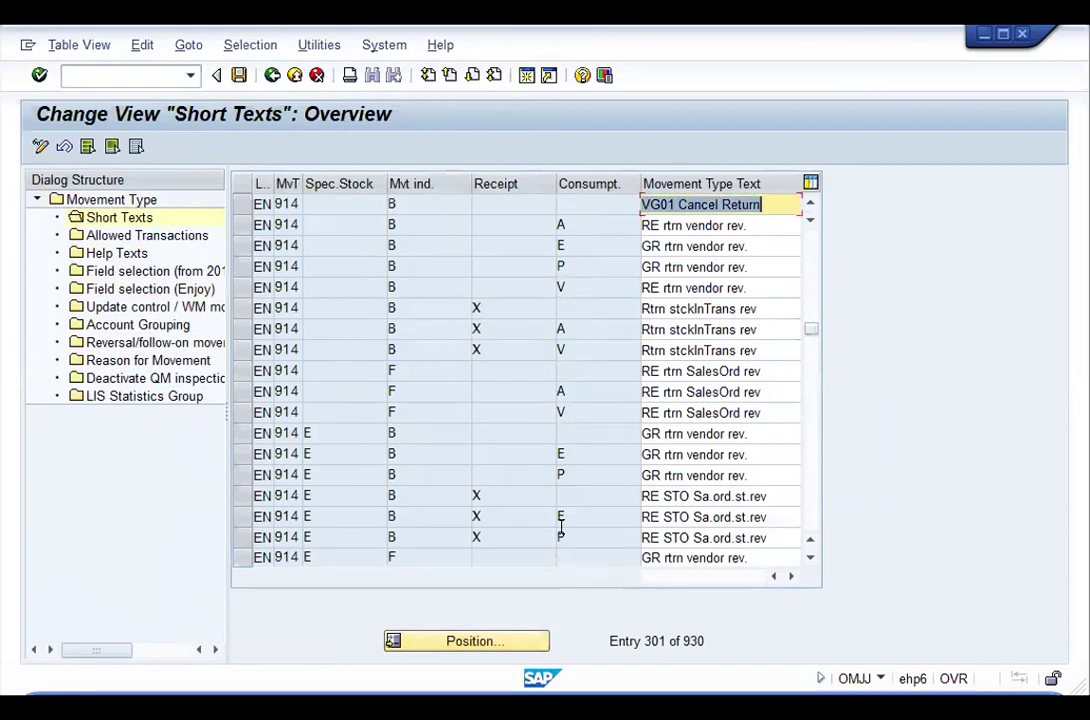
Step: Delete the blank, MB01, MB0A and MB31 entries from the allowed transactions of movement type 914
double_click(190, 243)
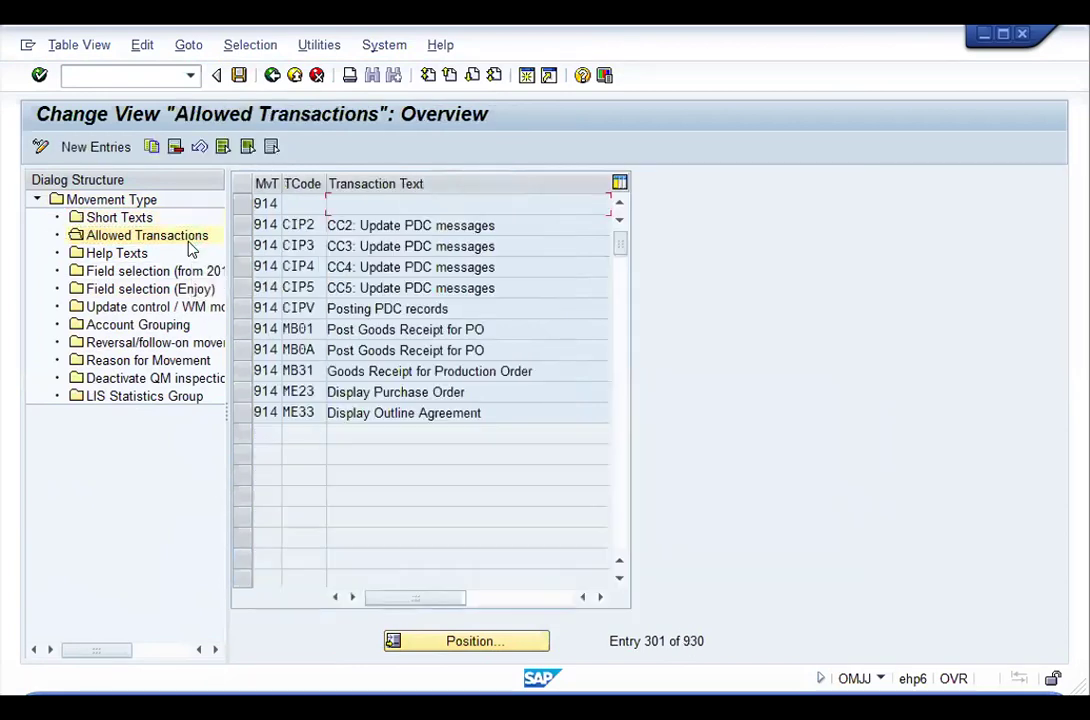
click(241, 204)
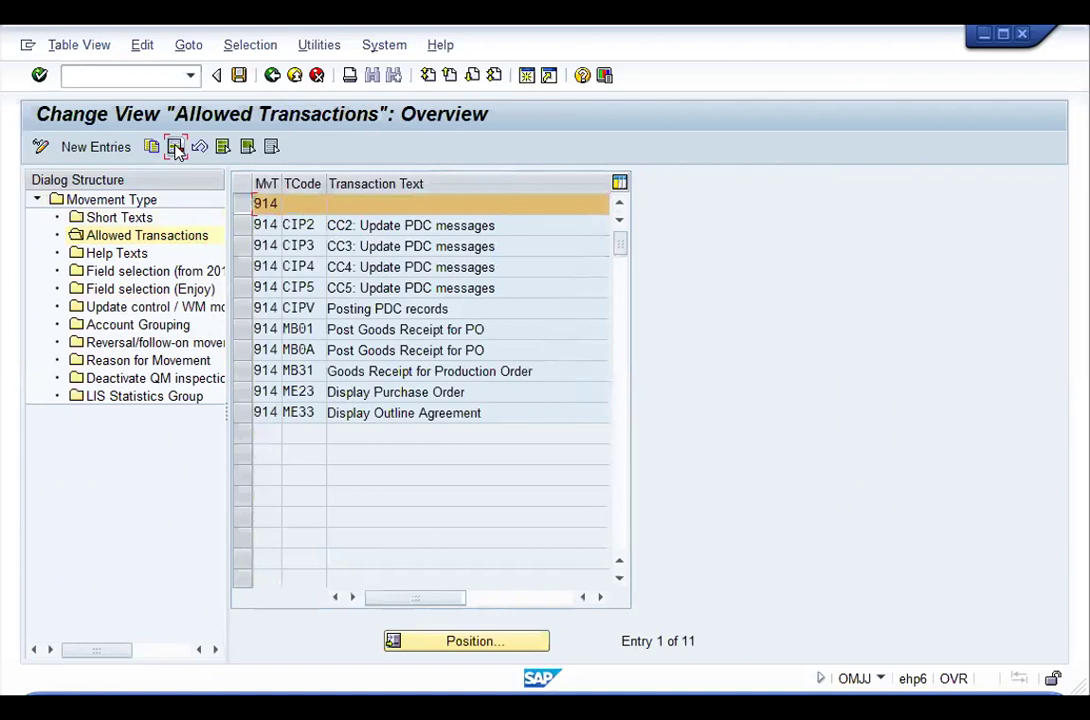
click(175, 146)
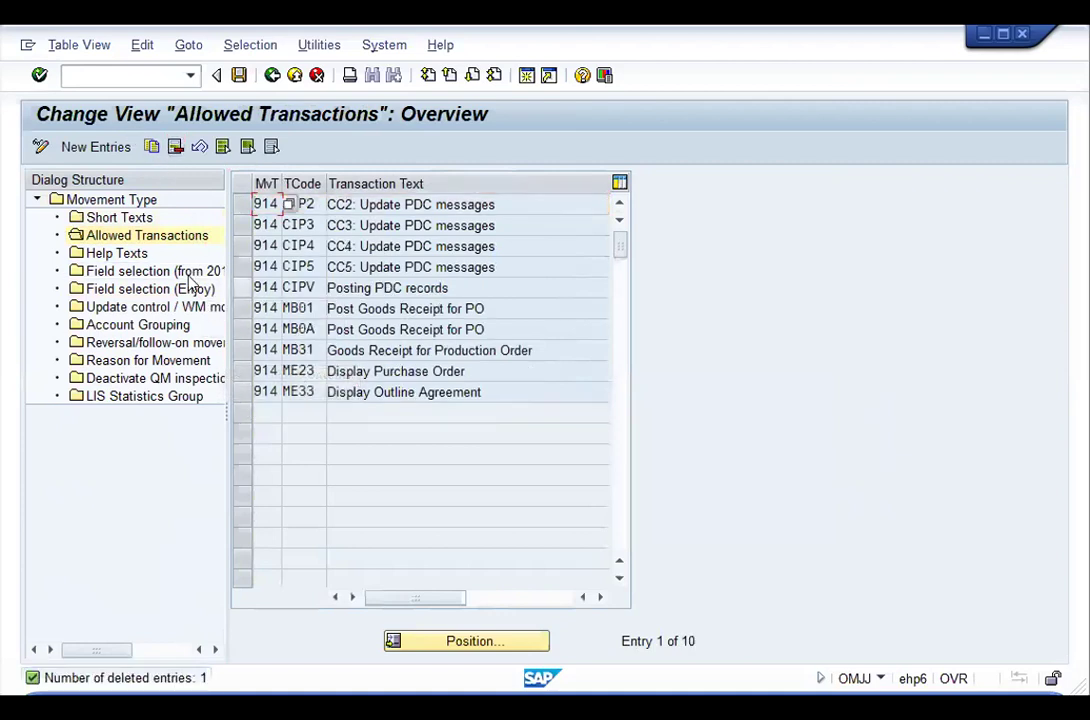
drag(240, 312, 241, 352)
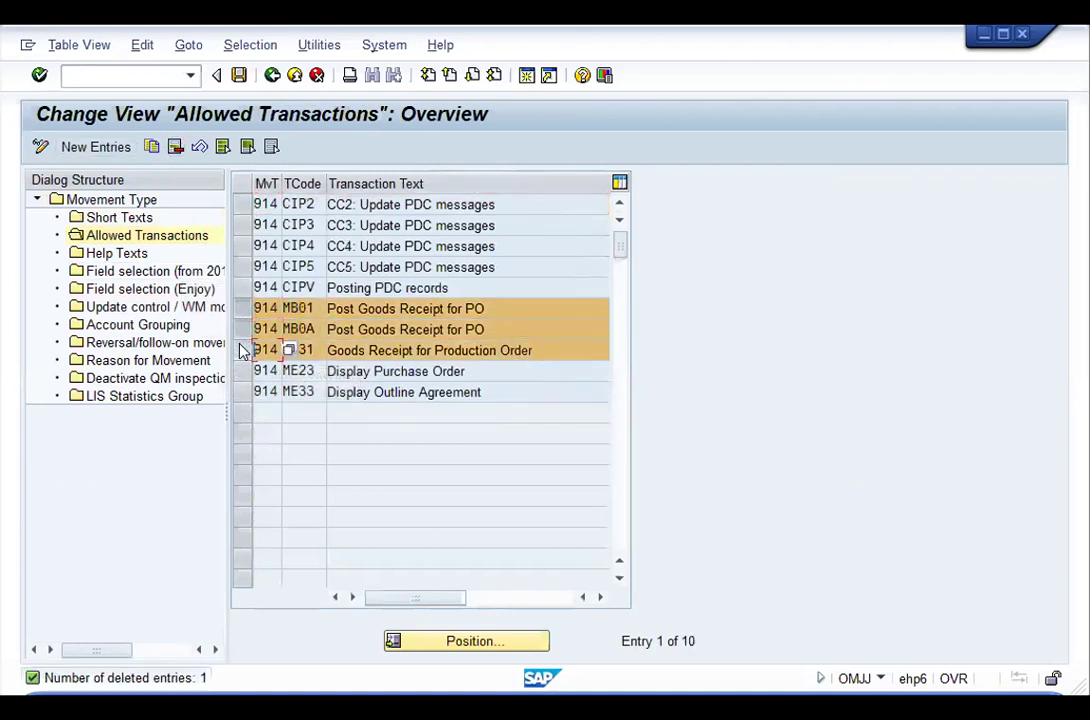
click(175, 146)
Step: Add MIGO as an allowed transaction for movement type 914
click(96, 147)
text(914)
key(Tab)
text(migo)
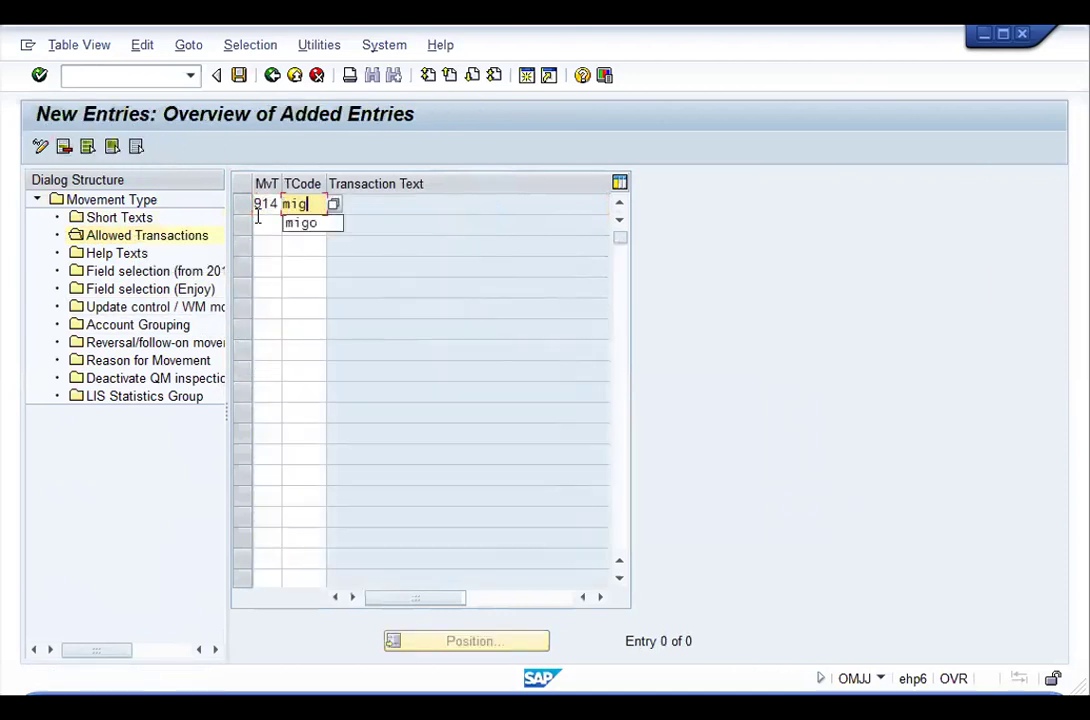
key(Return)
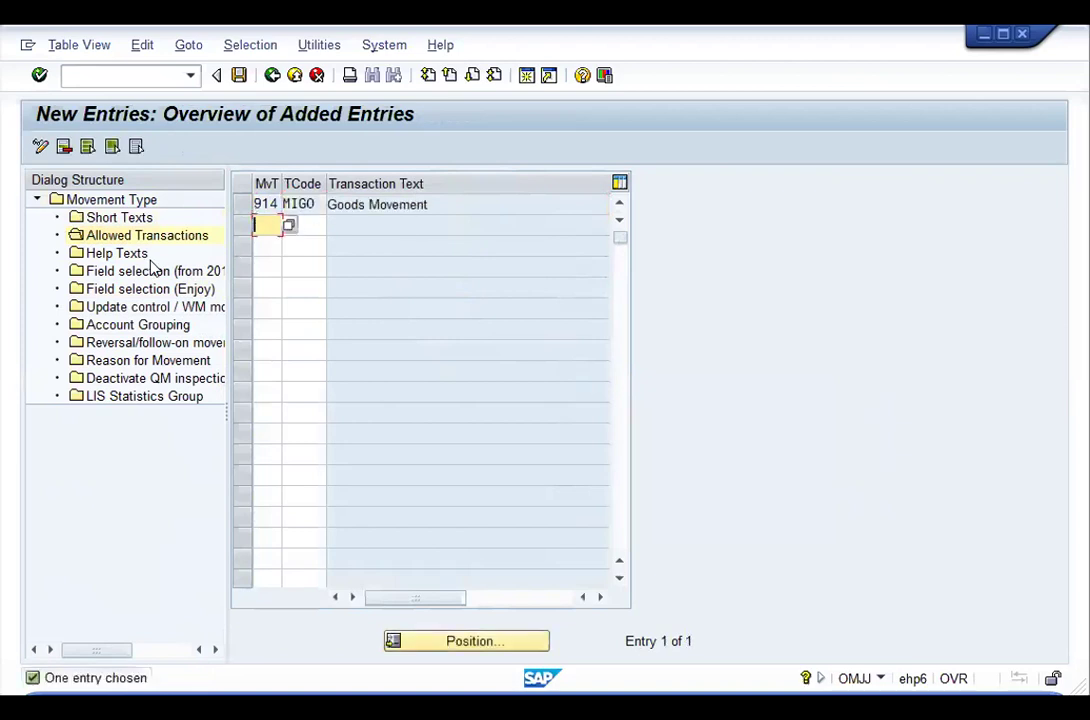
Step: Change the English (EN) help text of movement type 914 for MIGO to "VG01 Reversal of Stock Return" and save the data
double_click(115, 253)
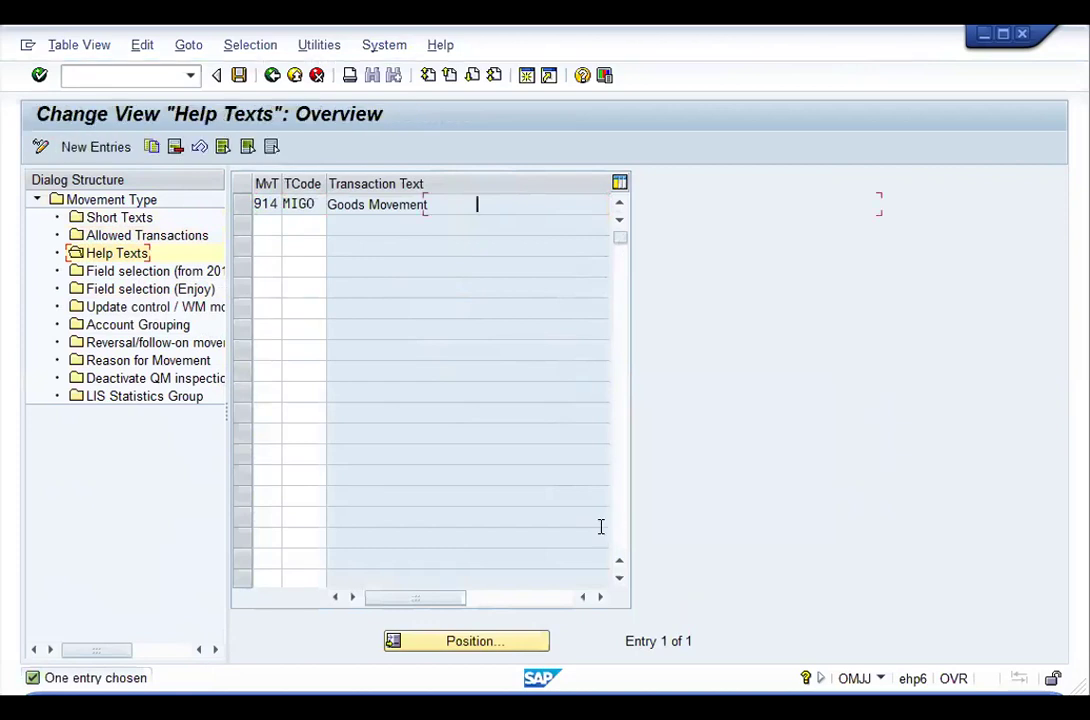
click(470, 641)
text(en)
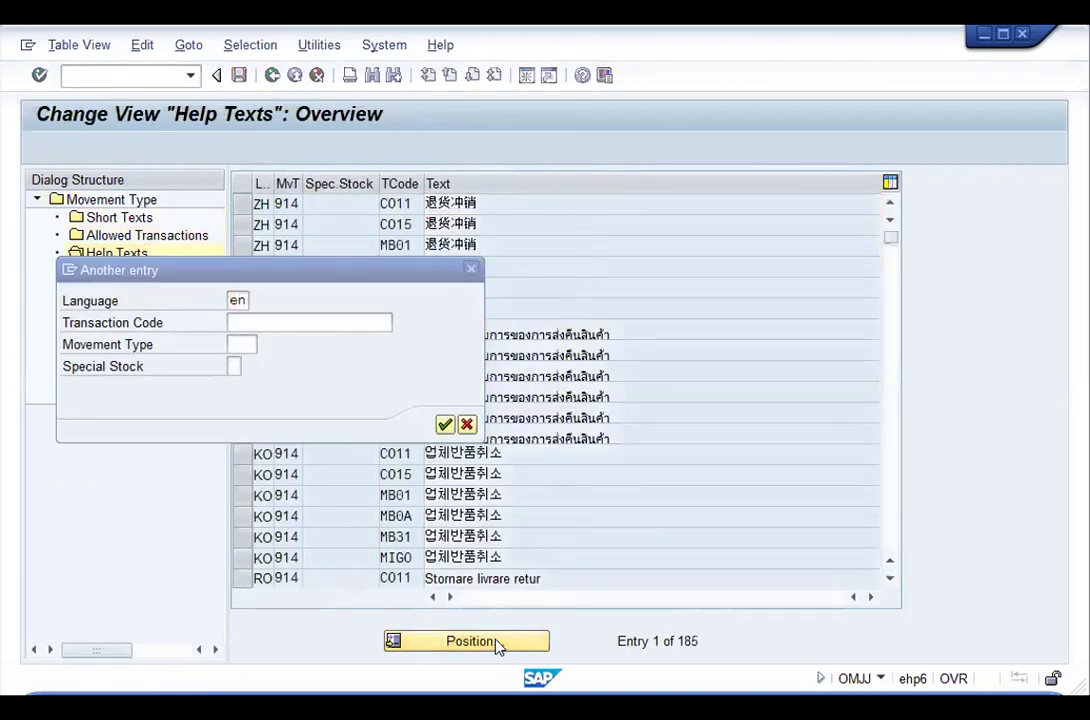
key(Return)
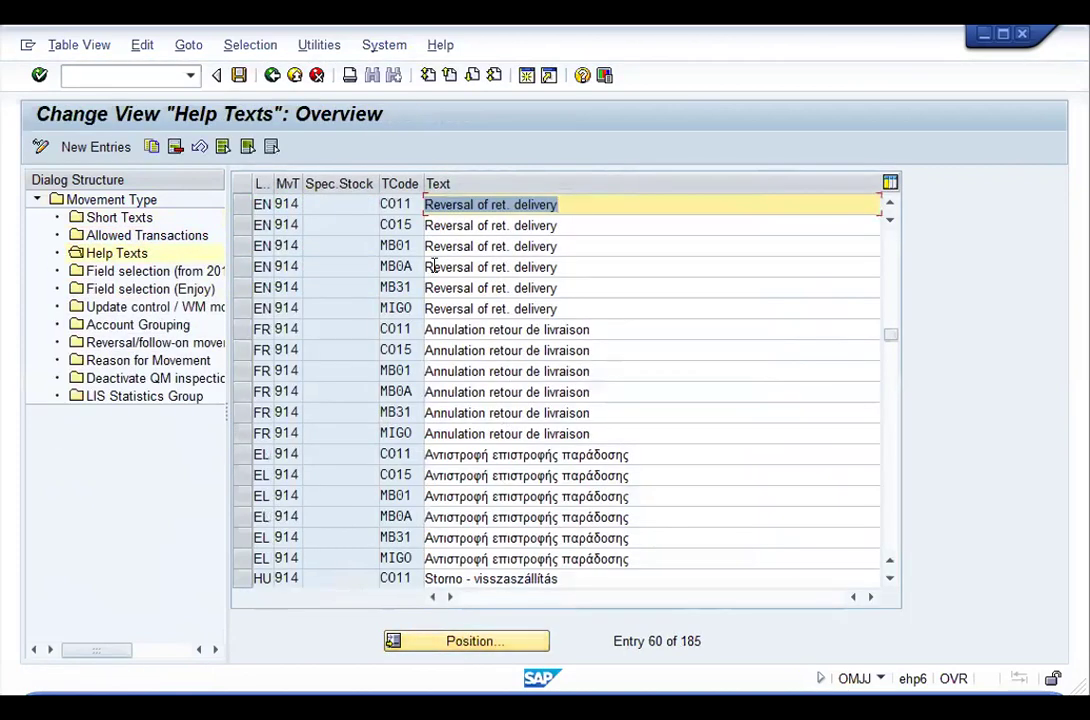
click(428, 308)
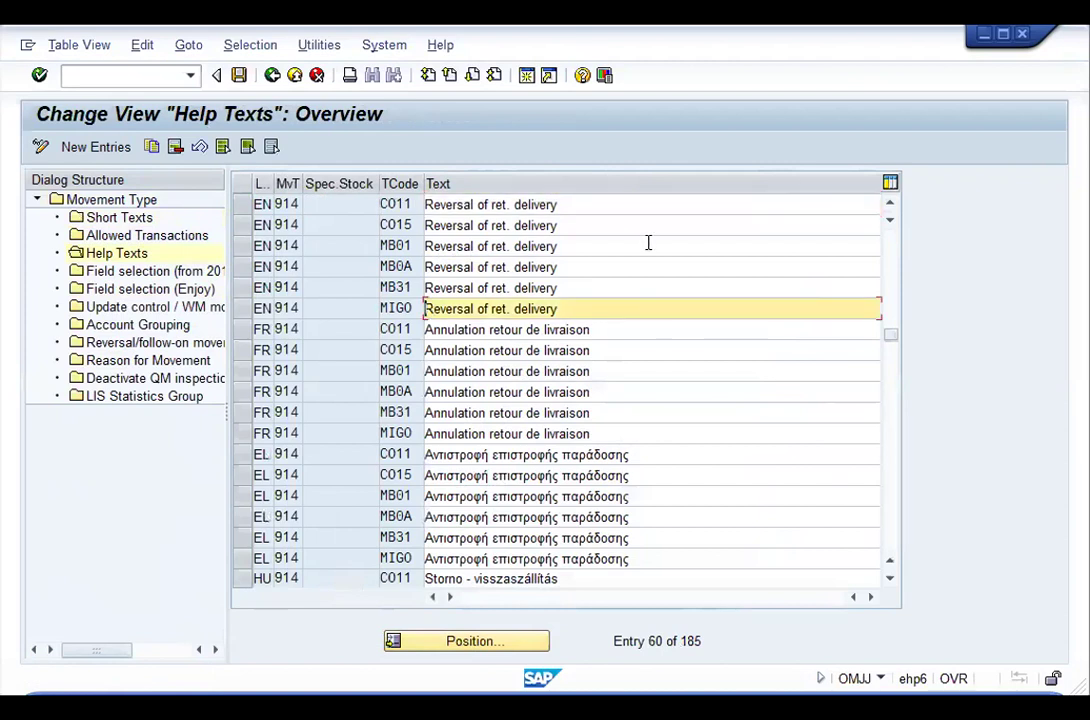
key(shift+End)
text(VG)
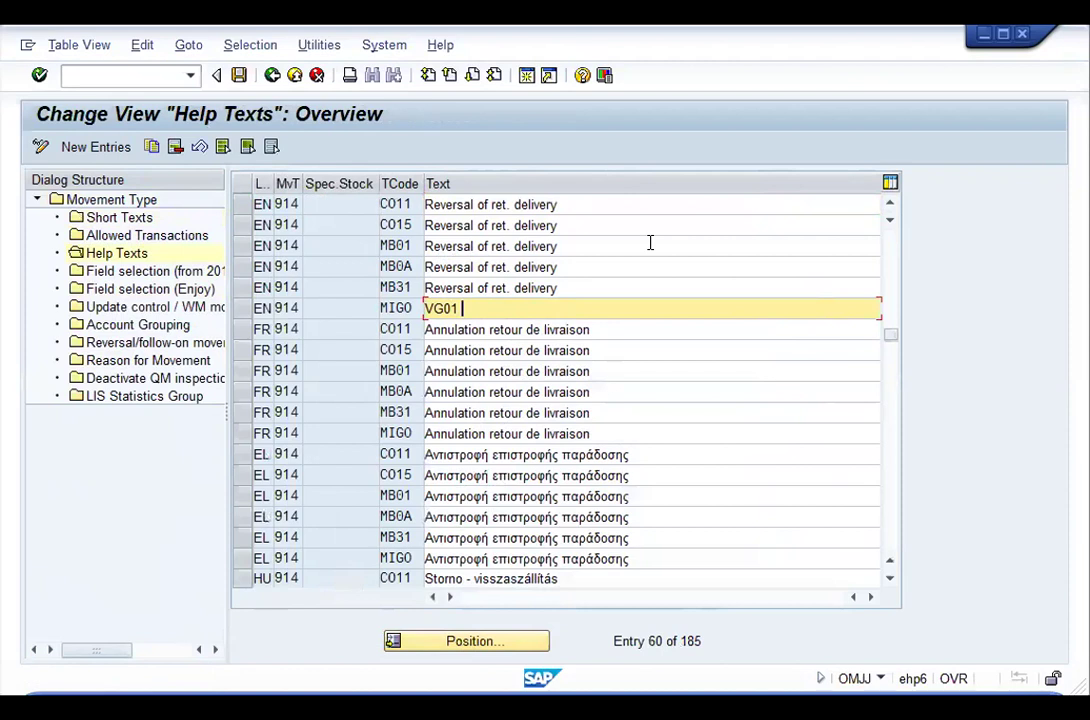
text(01 Cancell)
key(BackSpace)
key(BackSpace)
key(BackSpace)
key(BackSpace)
key(BackSpace)
key(BackSpace)
key(BackSpace)
text(Reversal of Stock Return)
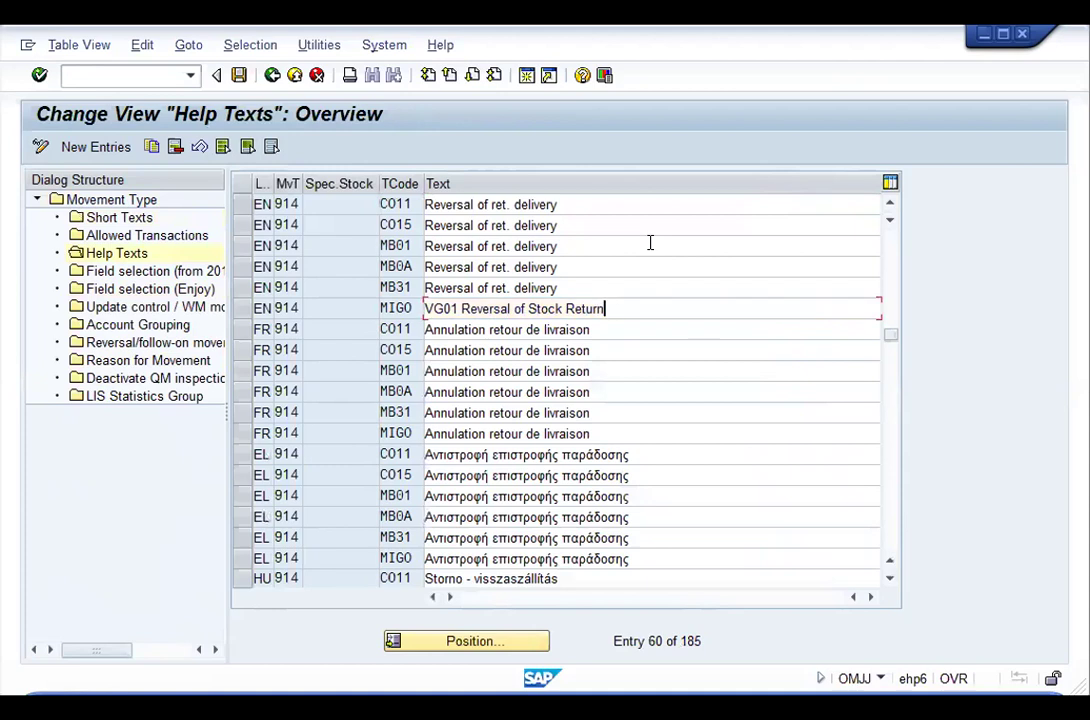
key(Return)
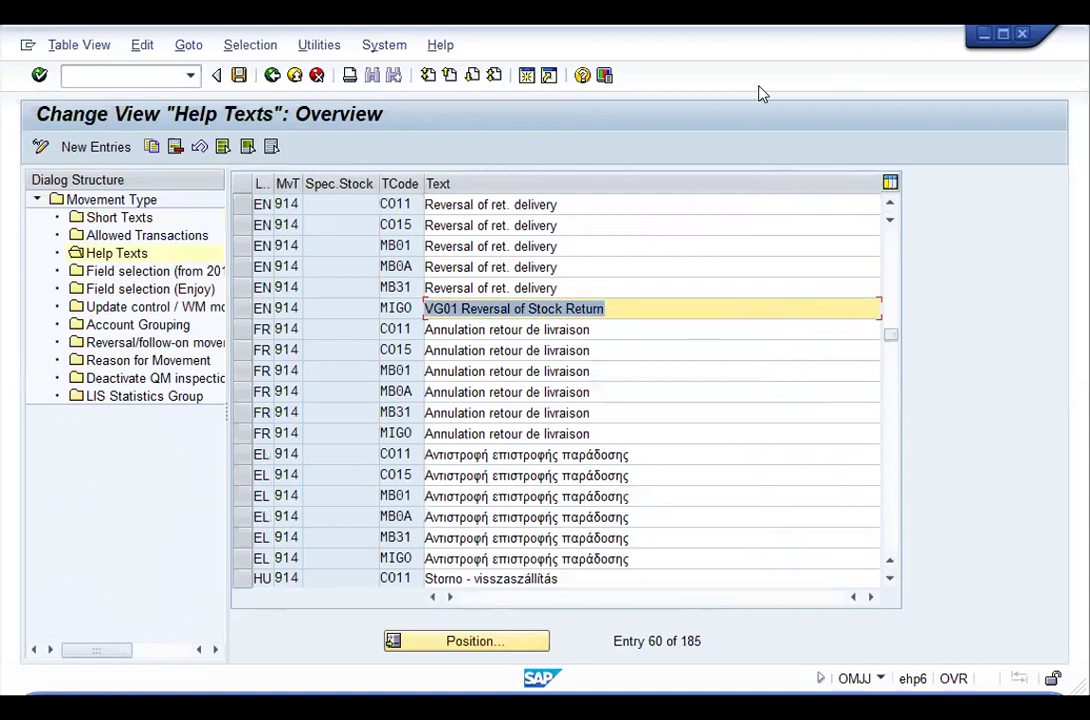
click(272, 75)
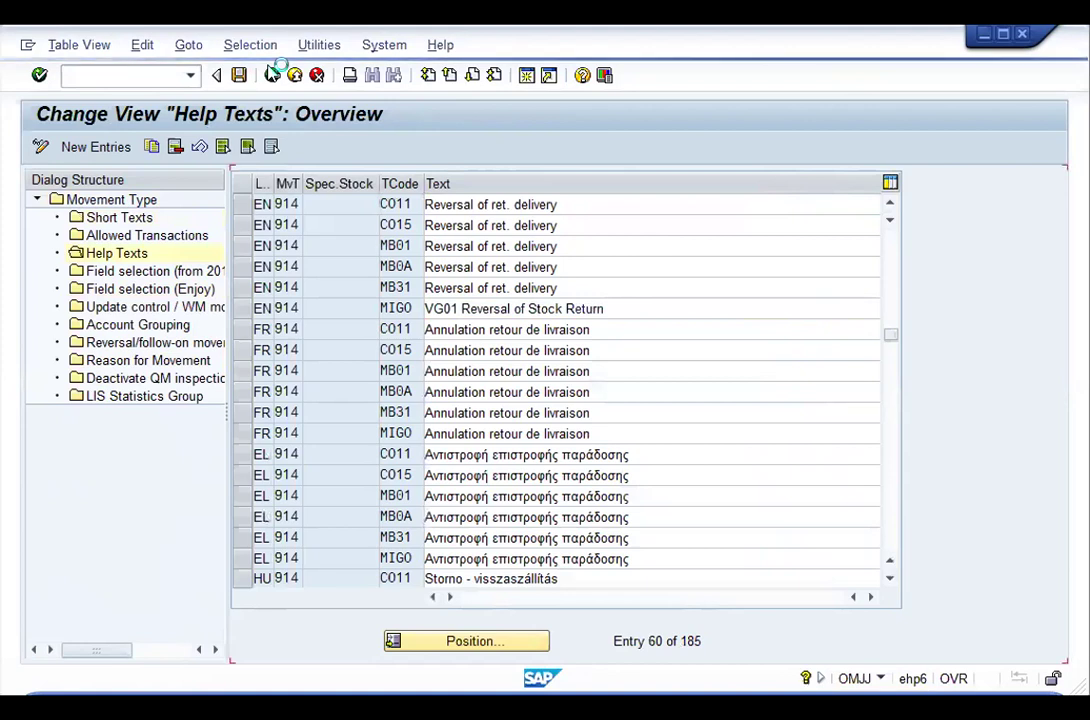
Step: Add the field GRUND as a required entry in the Enjoy field selection of movement type 914
double_click(158, 288)
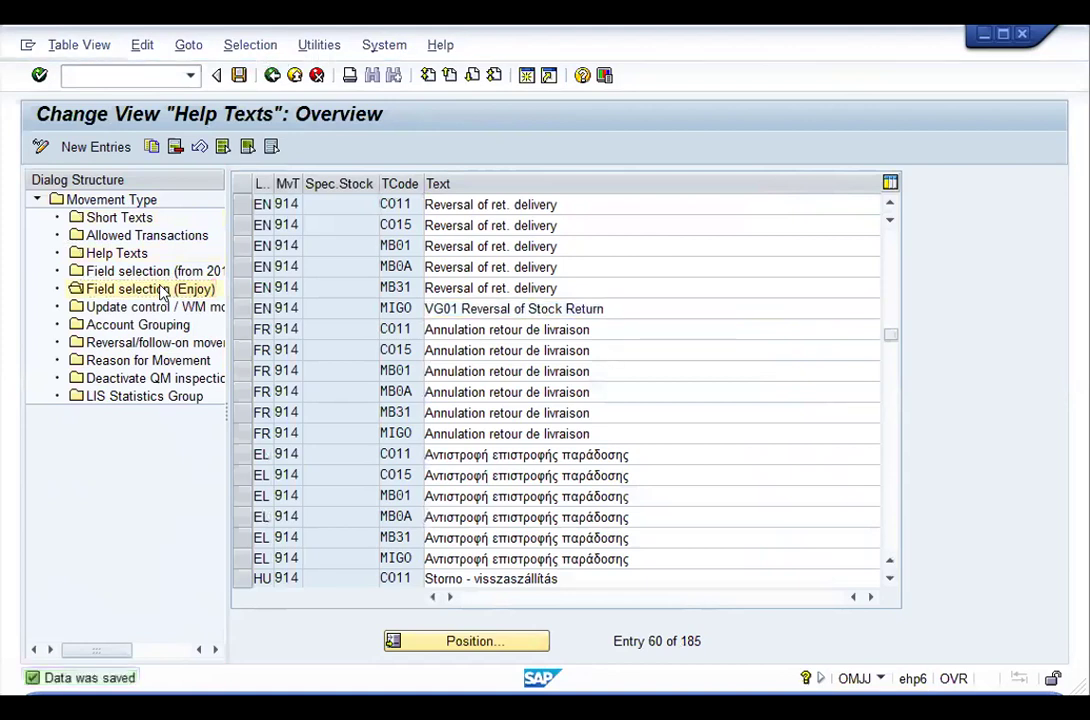
click(96, 147)
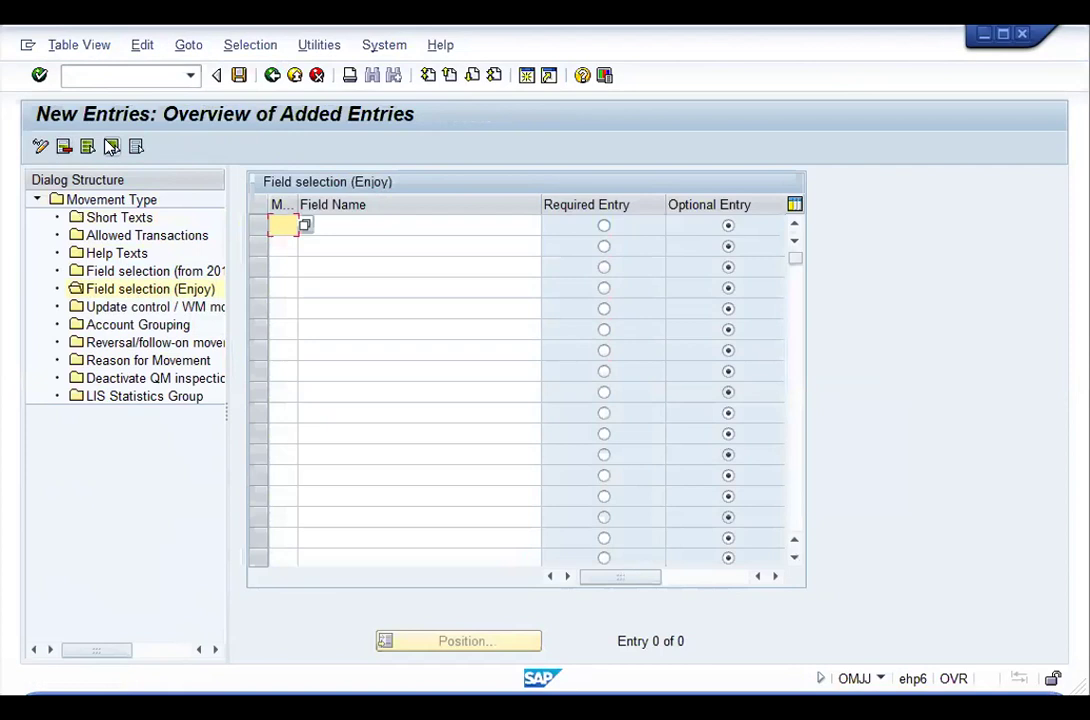
text(914)
key(Tab)
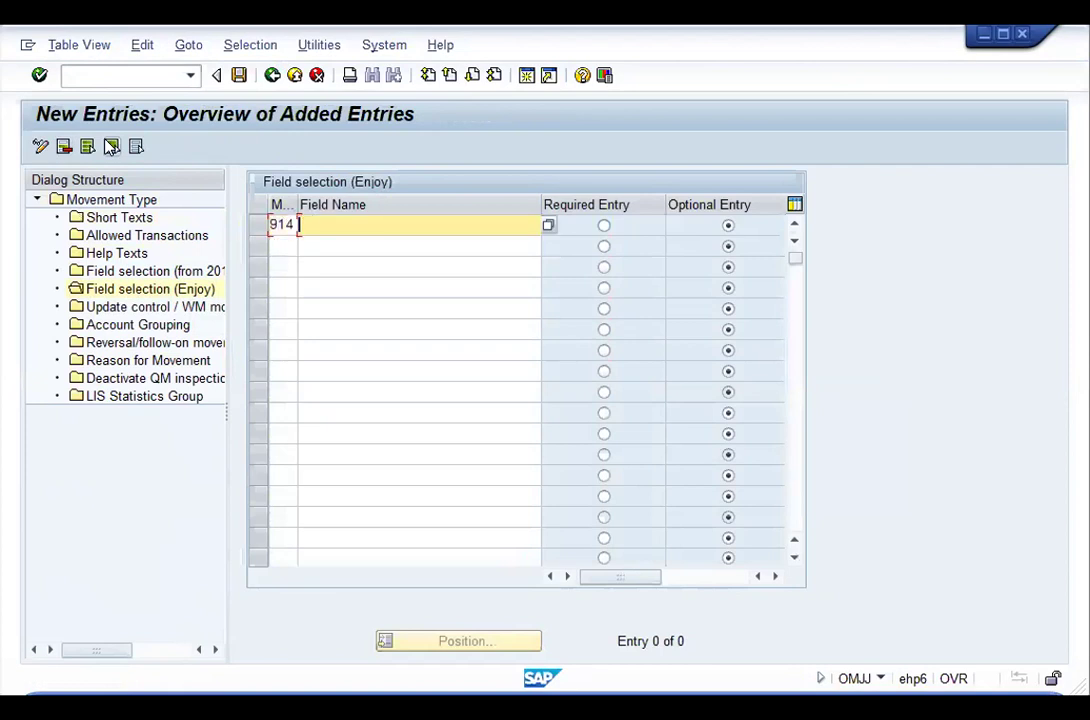
text(grund)
key(Tab)
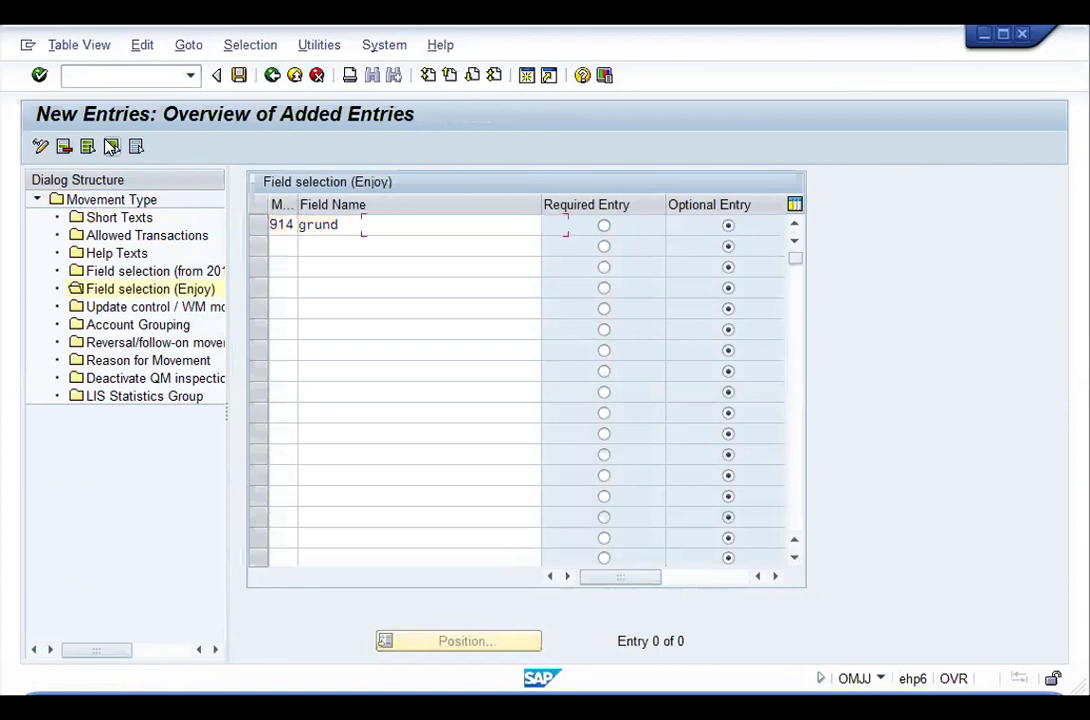
key(space)
key(Return)
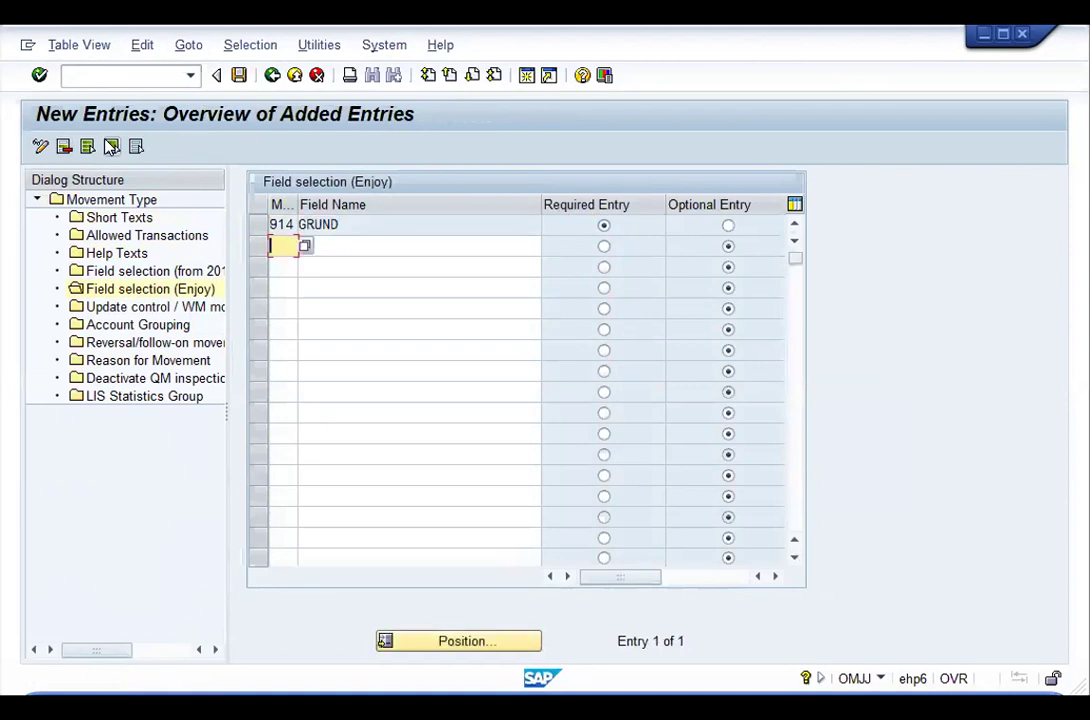
click(111, 147)
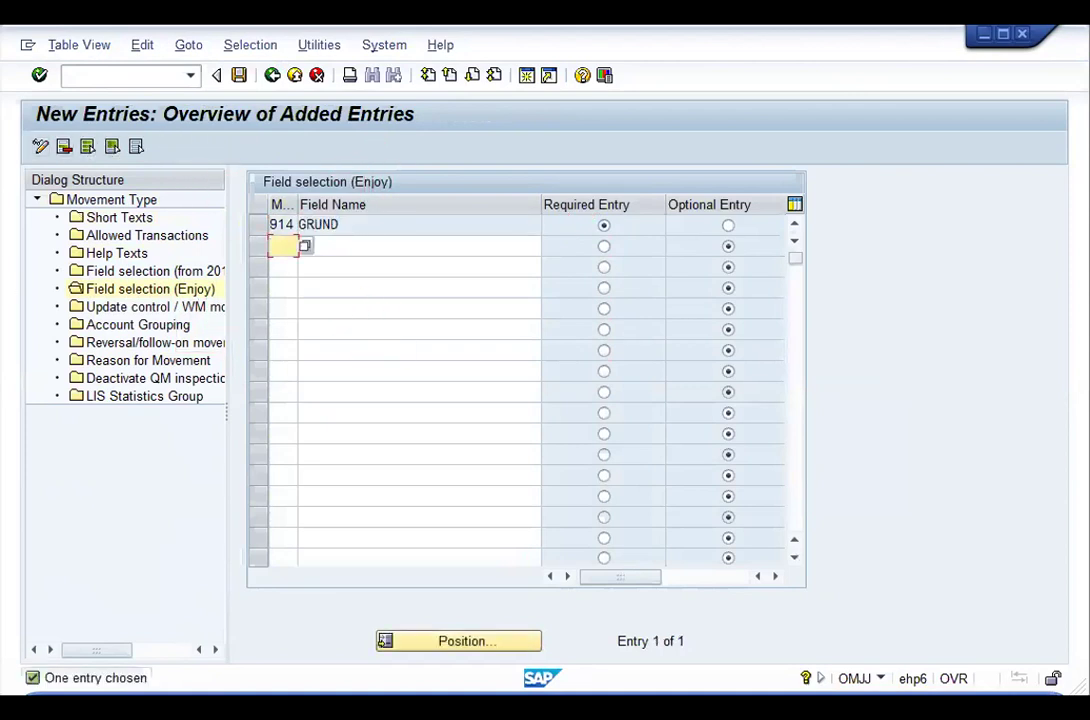
Step: Add reason for movement 1, "Cancel Vendor Rtrn", to movement type 914
double_click(150, 362)
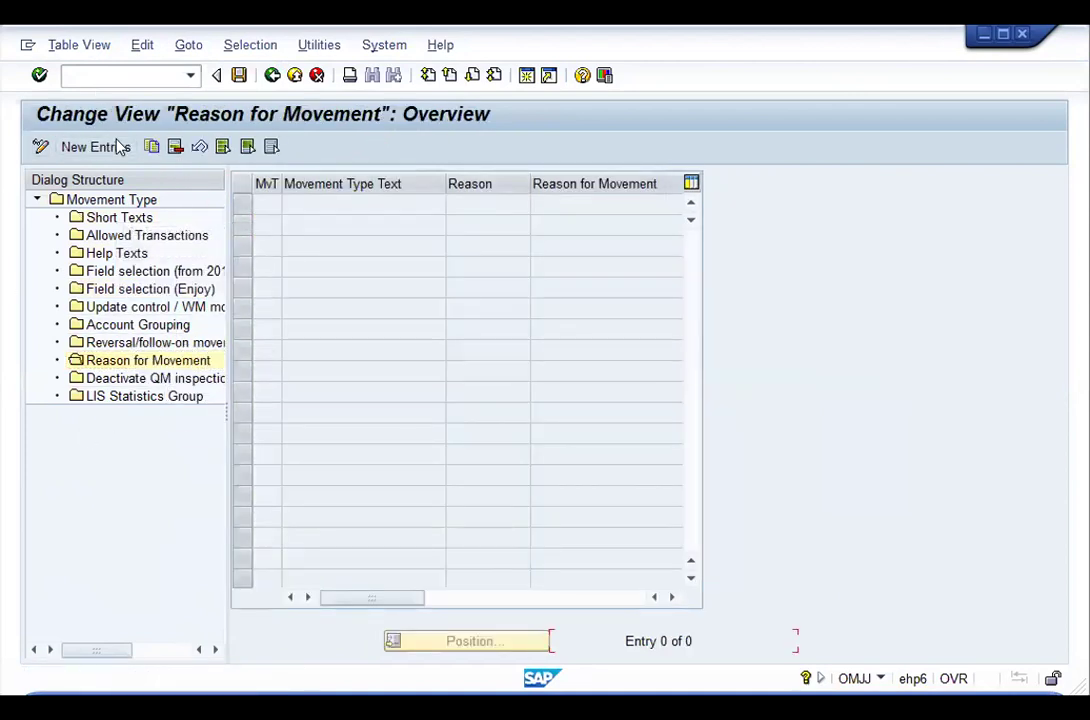
click(120, 147)
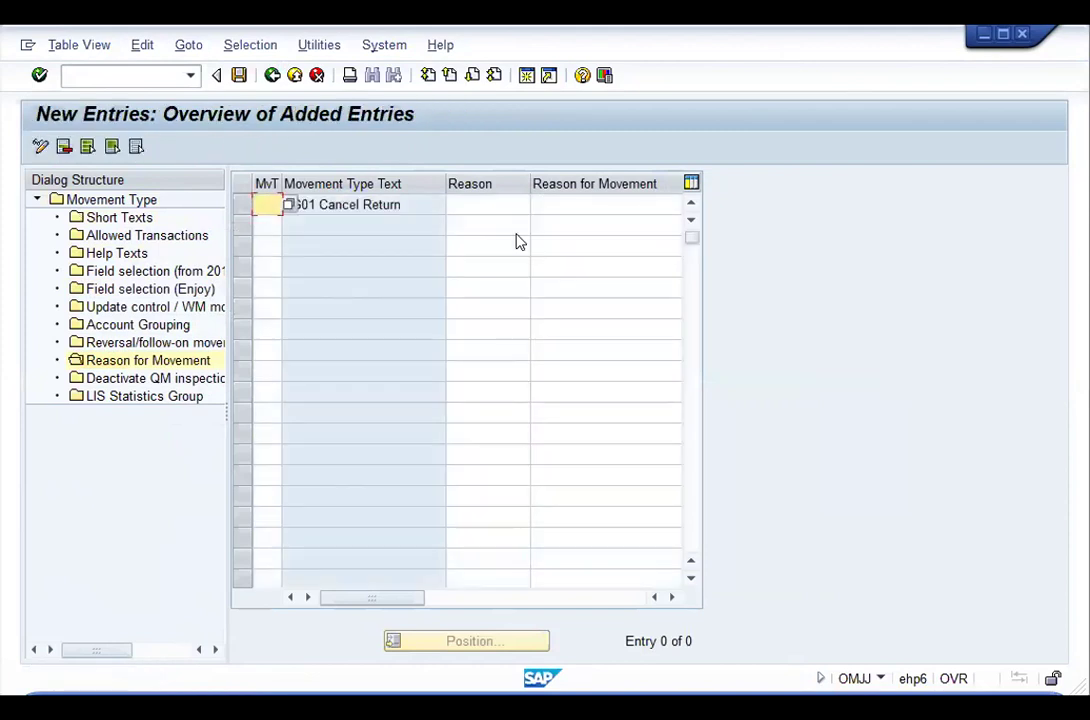
text(914)
key(Tab)
text(1)
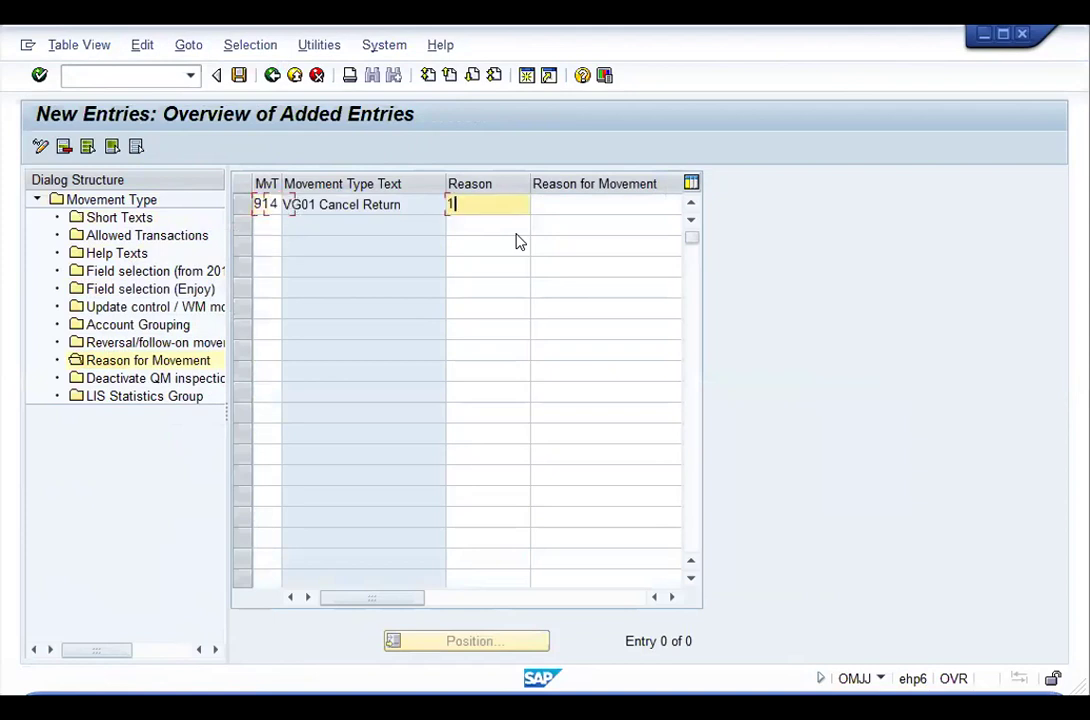
key(Tab)
text(Cac)
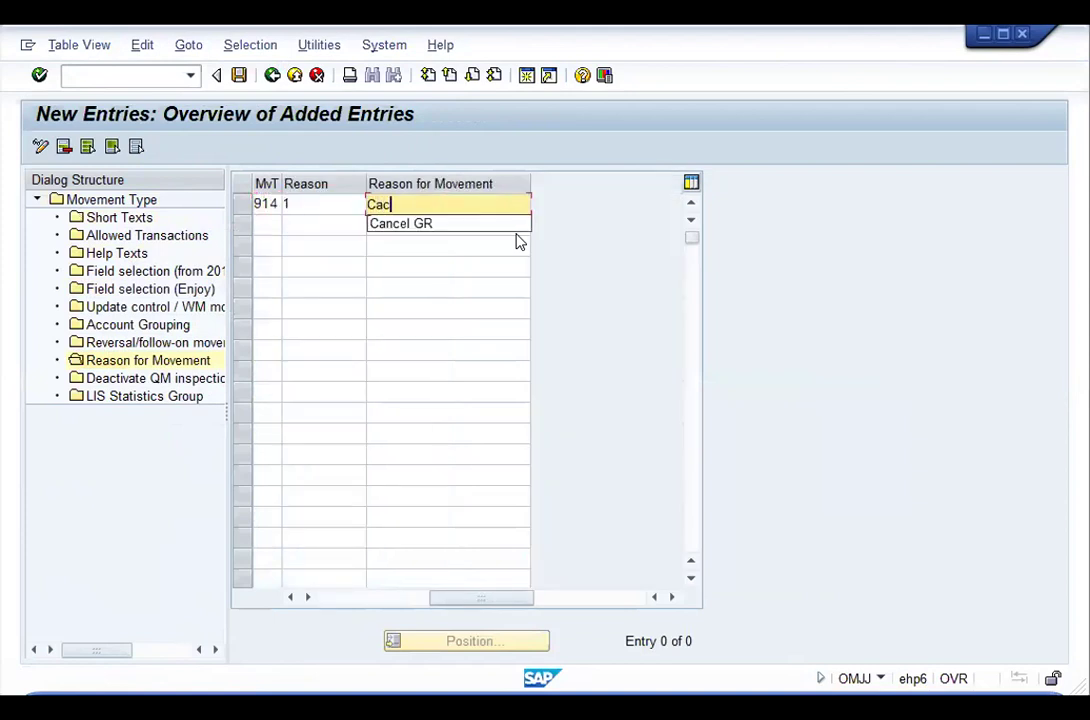
text(n)
key(BackSpace)
key(BackSpace)
text(ncel REtu)
key(BackSpace)
key(BackSpace)
key(BackSpace)
key(BackSpace)
text(Vendro)
key(BackSpace)
key(BackSpace)
key(BackSpace)
text(or Ret)
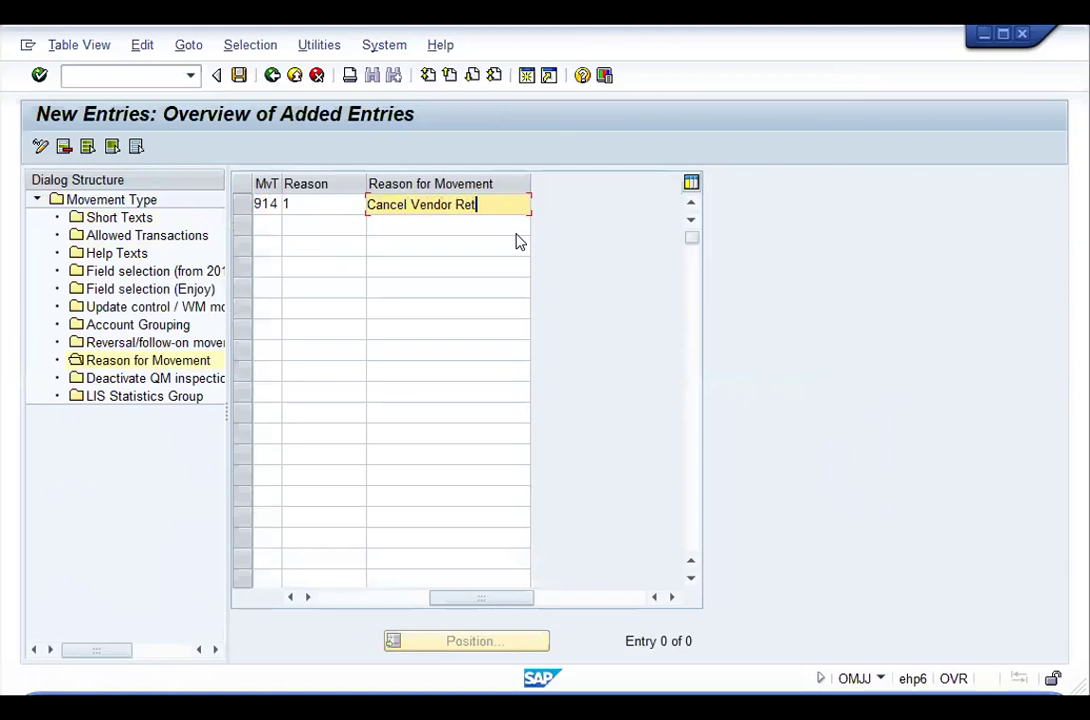
text(rn)
key(Tab)
Step: Add reason for movement 2, "Helping Vendor", to movement type 914 and save the data
text(914)
key(Tab)
text(2)
key(Tab)
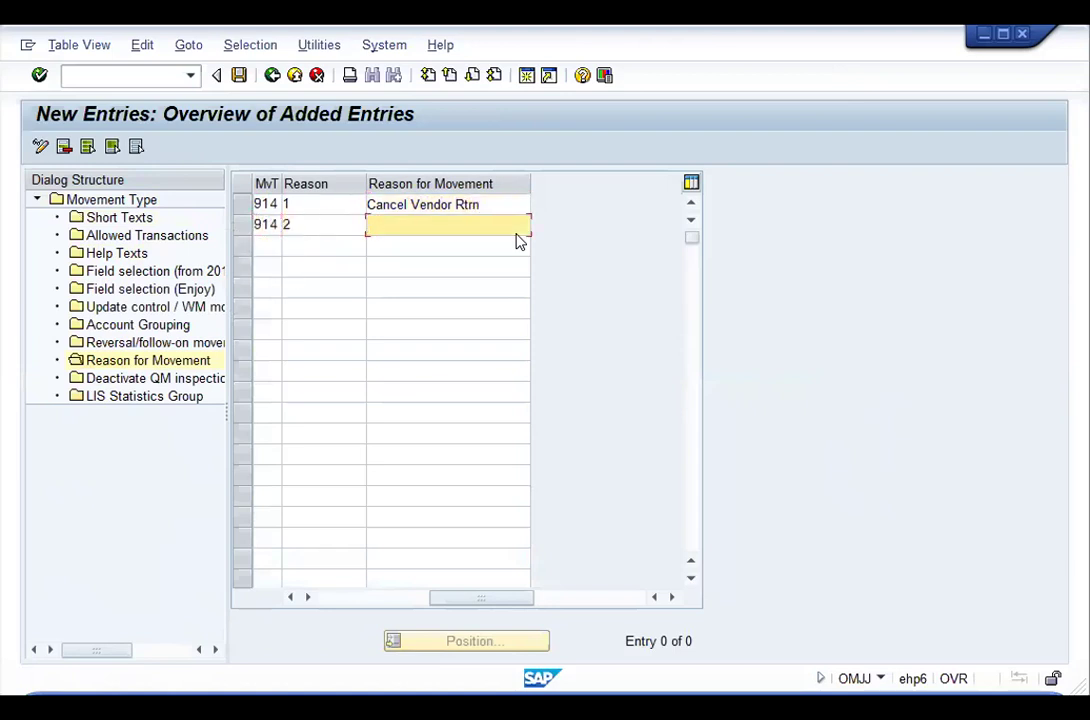
key(Down)
key(Down)
key(Down)
key(Down)
key(Down)
key(Down)
key(Down)
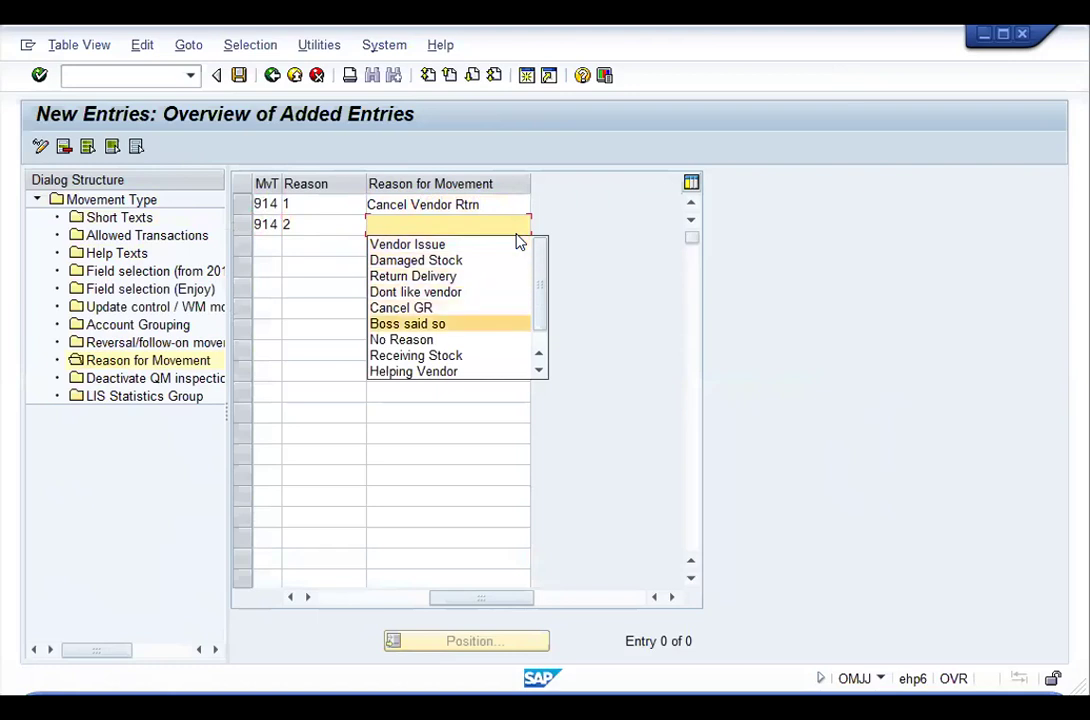
key(Down)
key(Down)
key(Down)
key(Return)
key(Return)
key(ctrl+s)
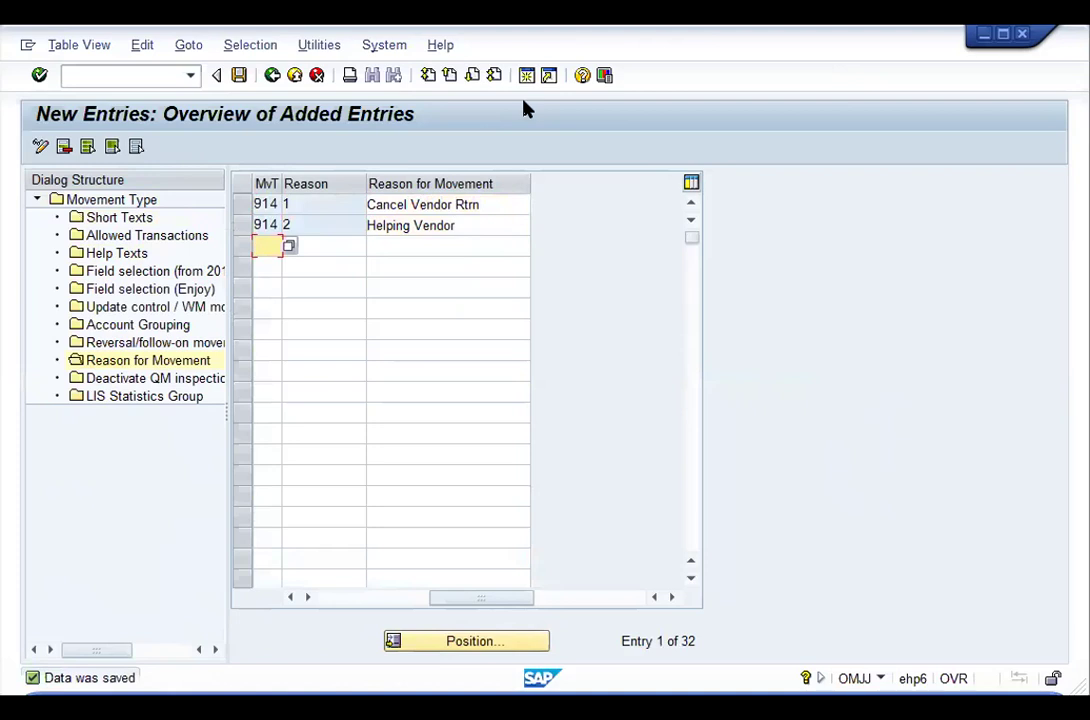
Step: Return to the movement type overview and open the reversal/follow-on movement types of movement type 911
click(271, 76)
click(271, 77)
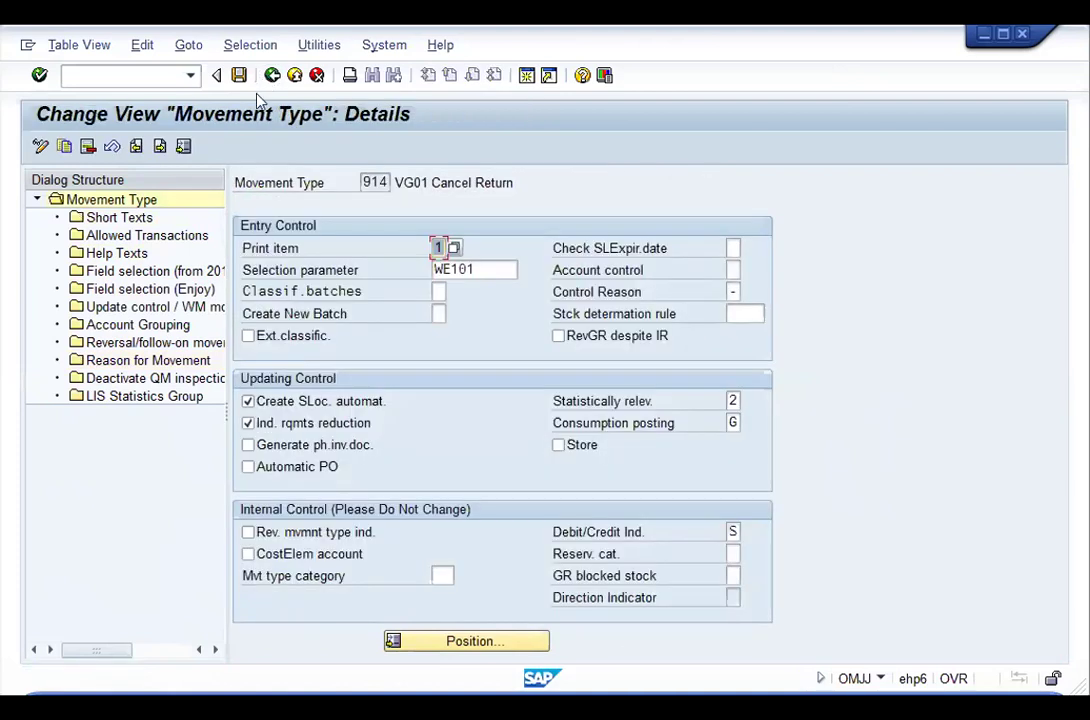
click(271, 77)
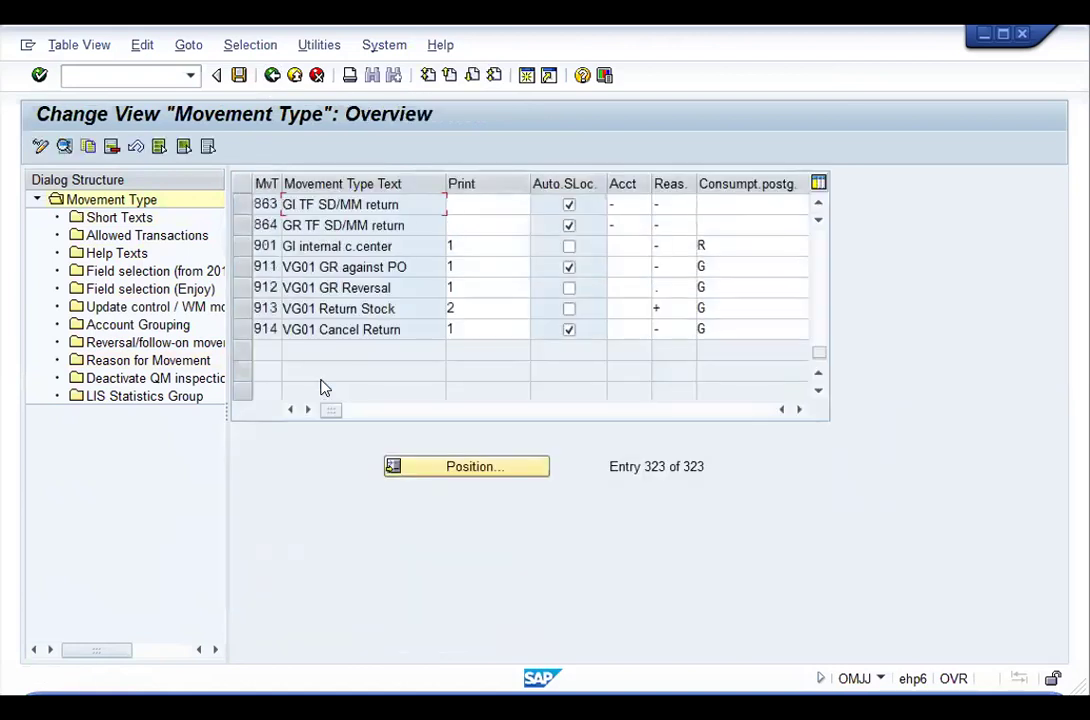
double_click(258, 268)
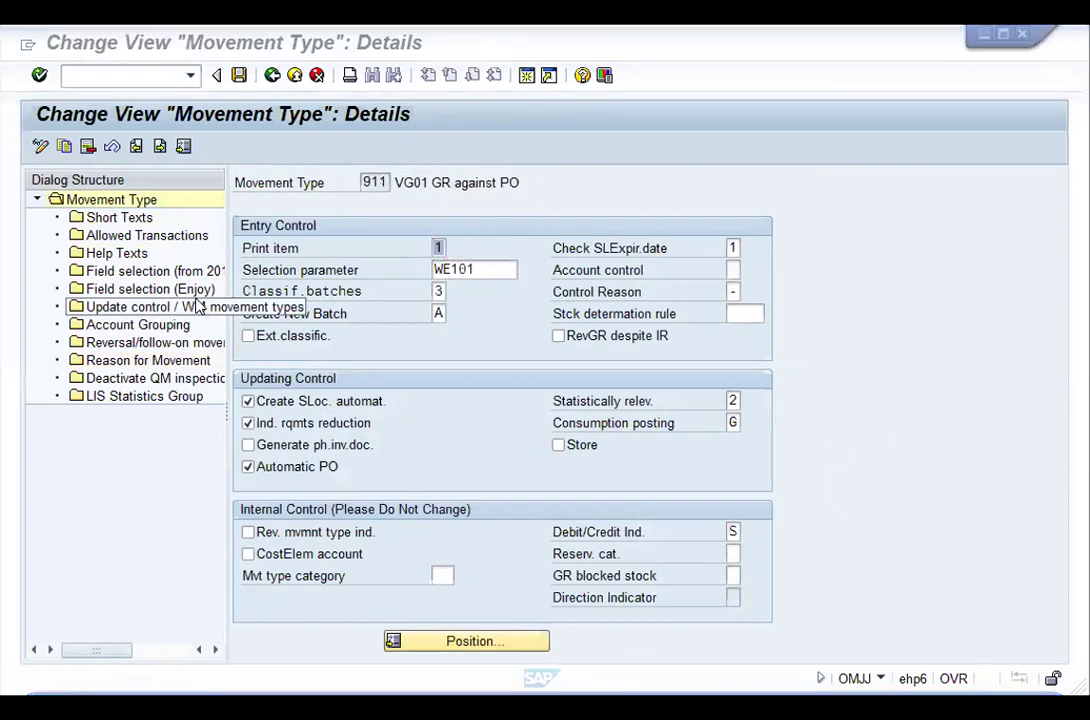
double_click(150, 342)
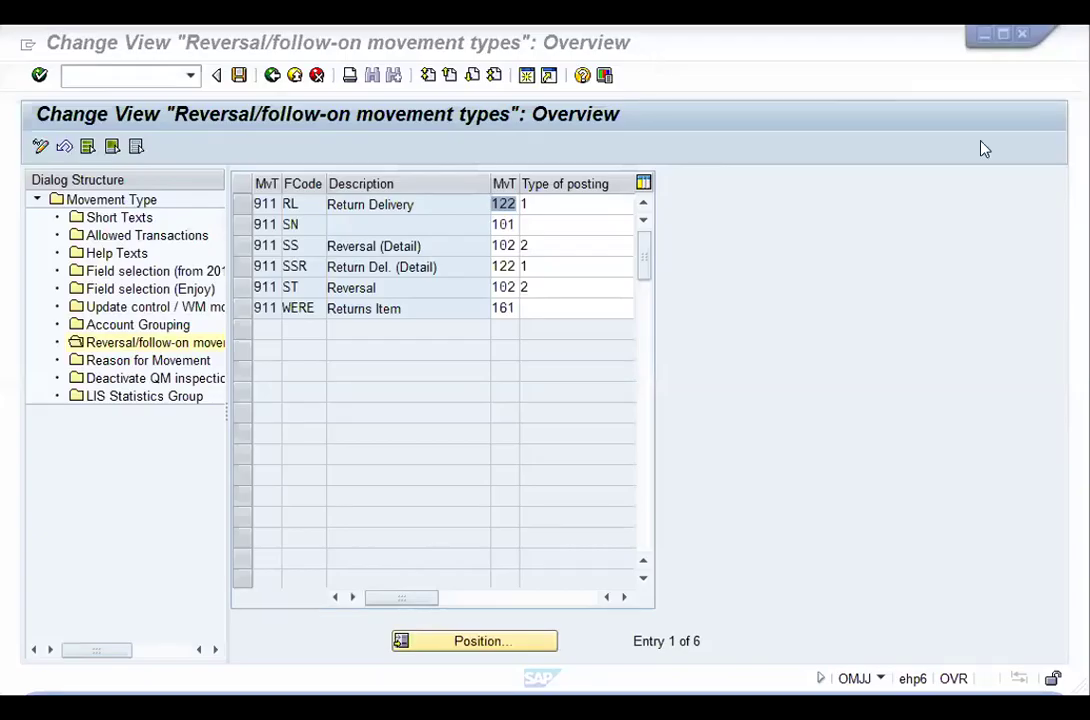
Step: Set the follow-on movement type of 911 to 913 for function code RL and to 911 for SN
click(503, 204)
text(913)
key(Down)
key(shift+End)
text(91)
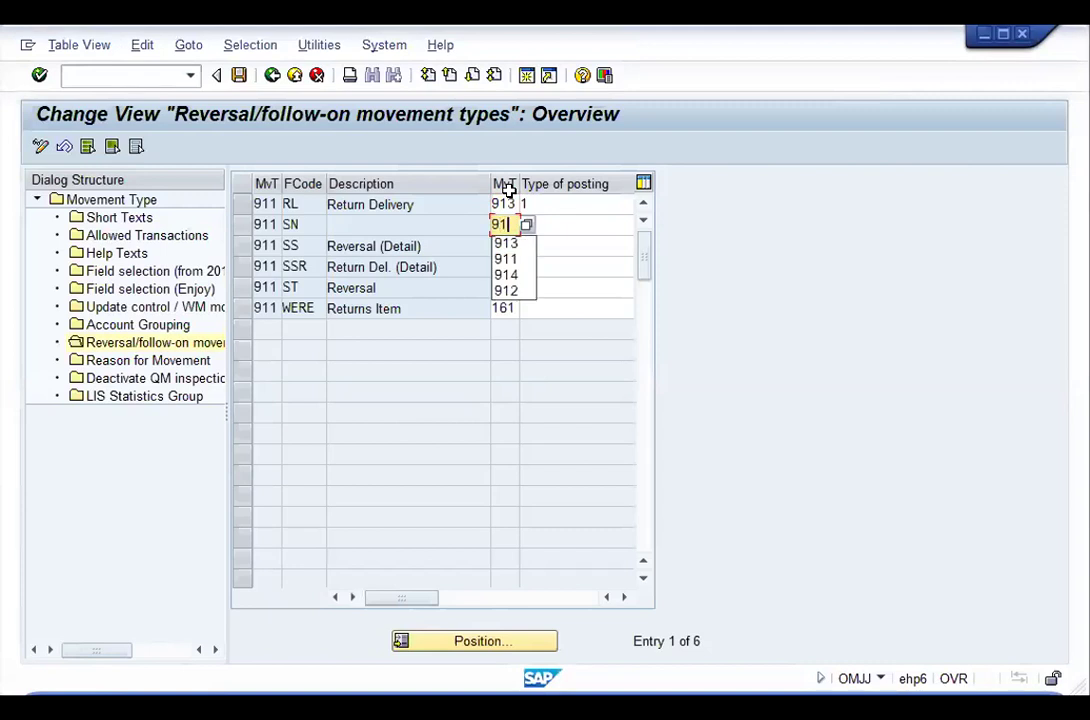
text(1)
Step: Set the follow-on movement type of 911 to 912 for function code SS and to 913 for SSR
key(Down)
key(shift+End)
text(9)
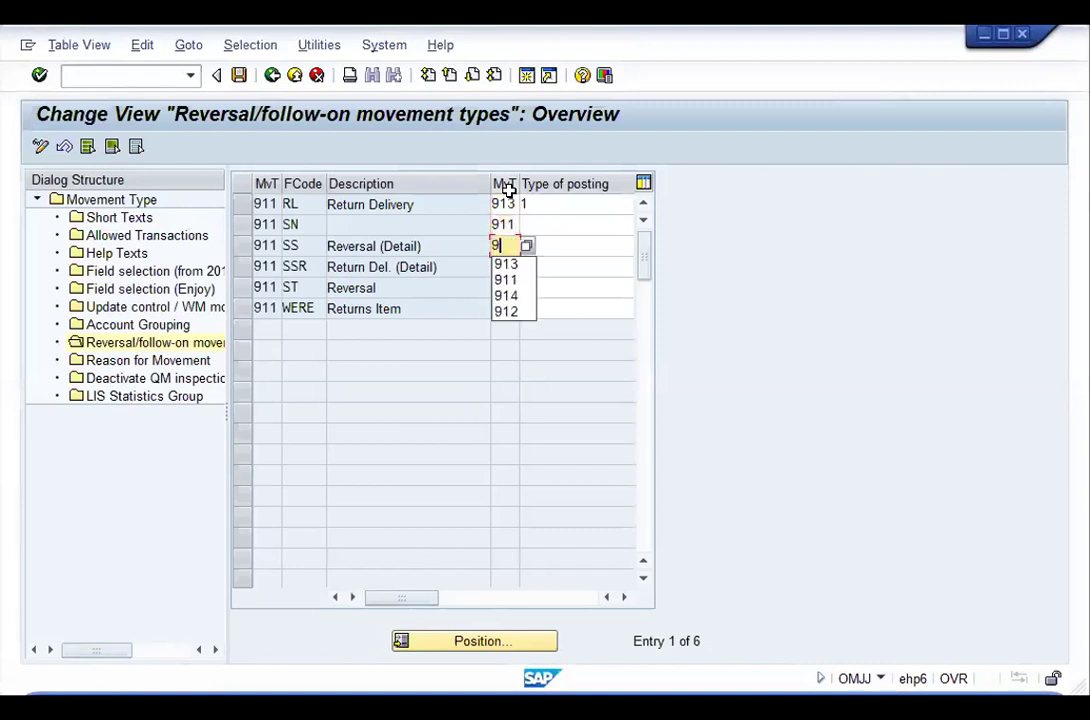
text(12)
key(Down)
key(shift+End)
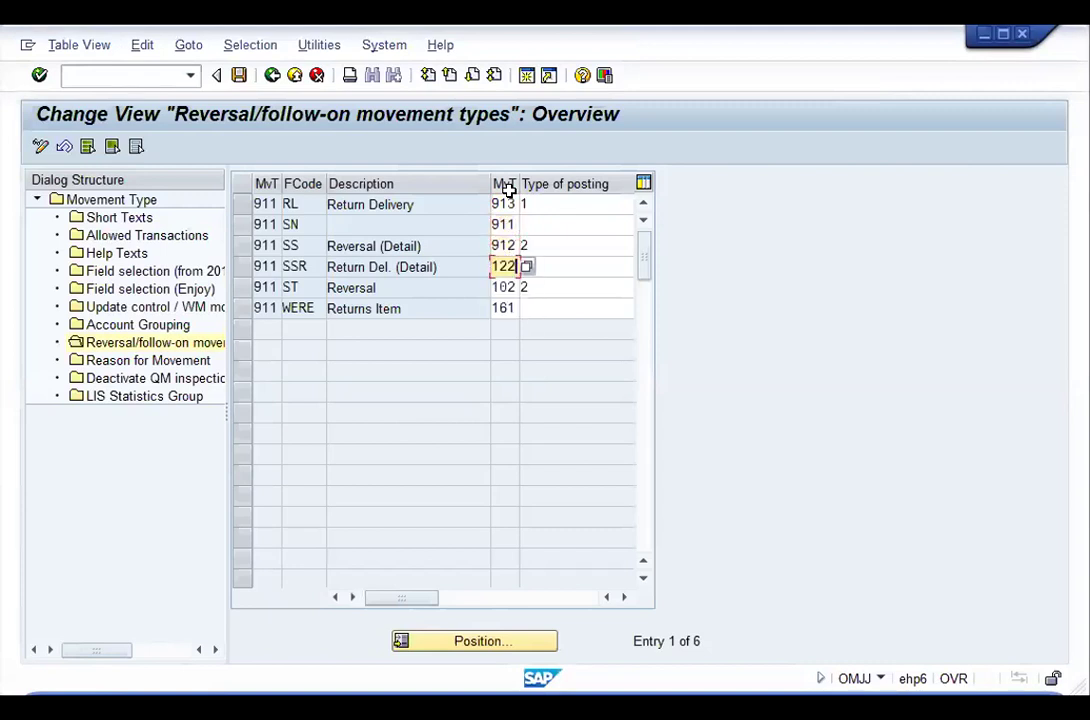
text(913)
Step: Set the reversal movement type of 911 to 912 for function code ST and save
key(Down)
key(shift+End)
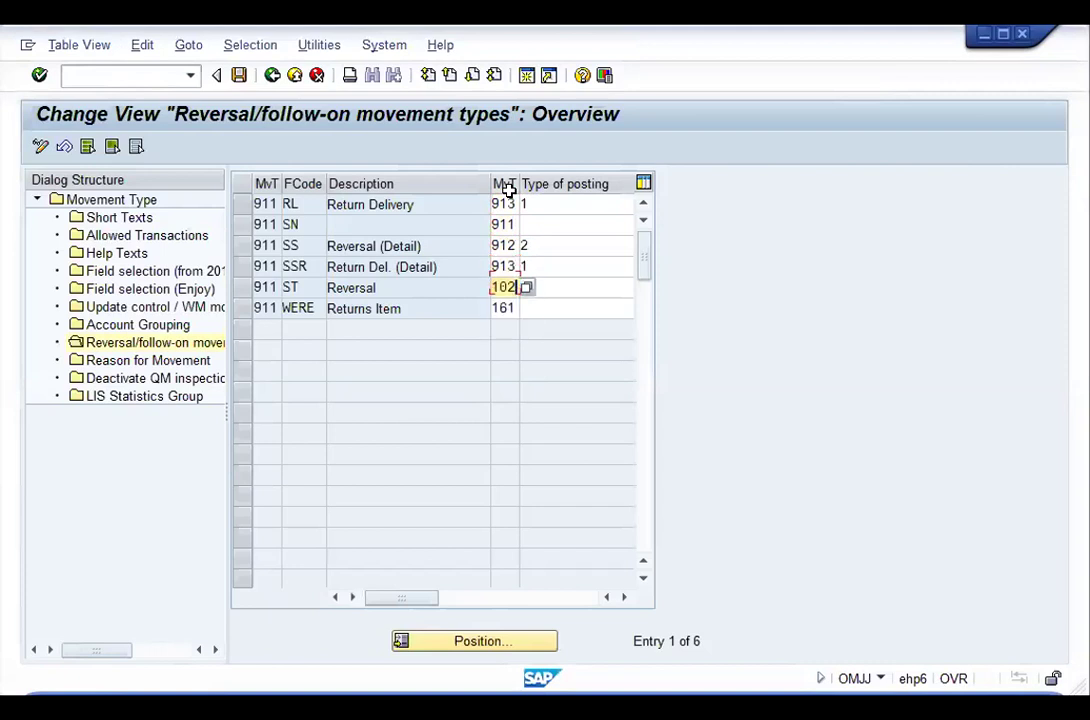
text(912)
key(shift+Home)
click(243, 79)
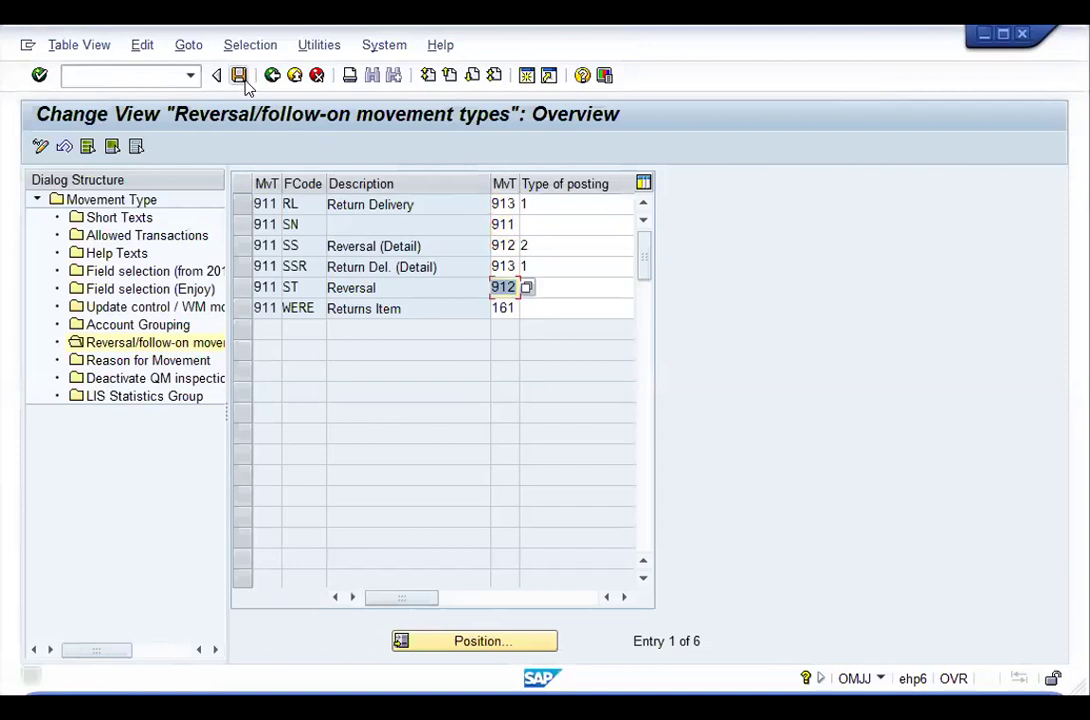
Step: Return to the movement type overview and open the reversal/follow-on movement types of movement type 912
click(274, 80)
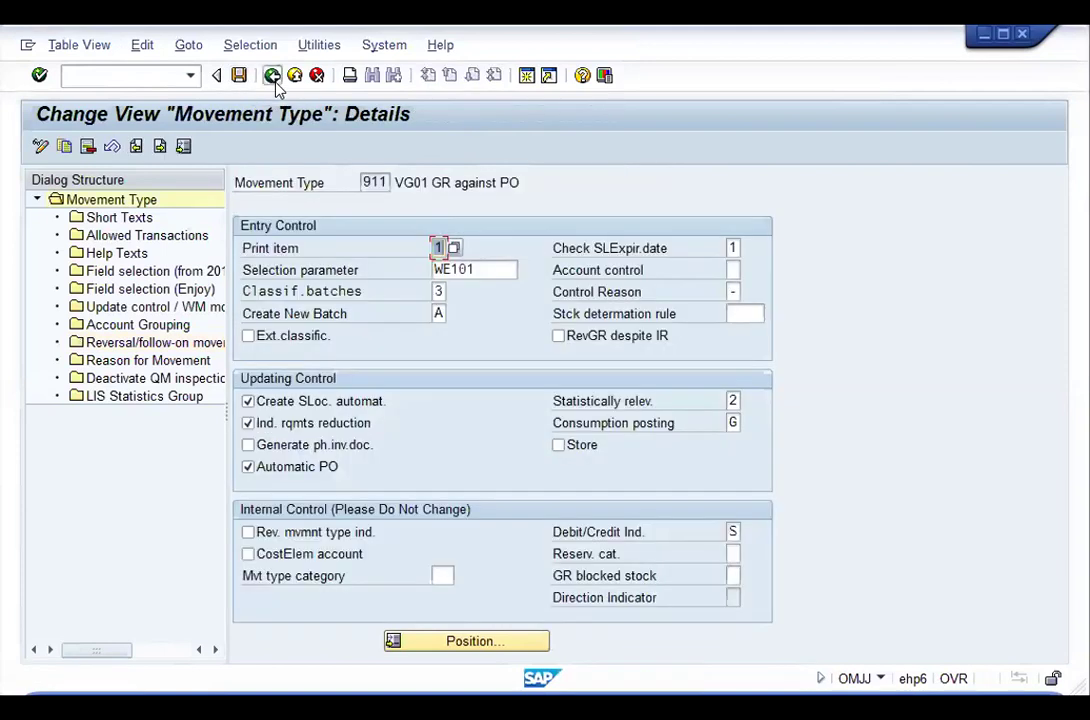
click(275, 80)
double_click(294, 287)
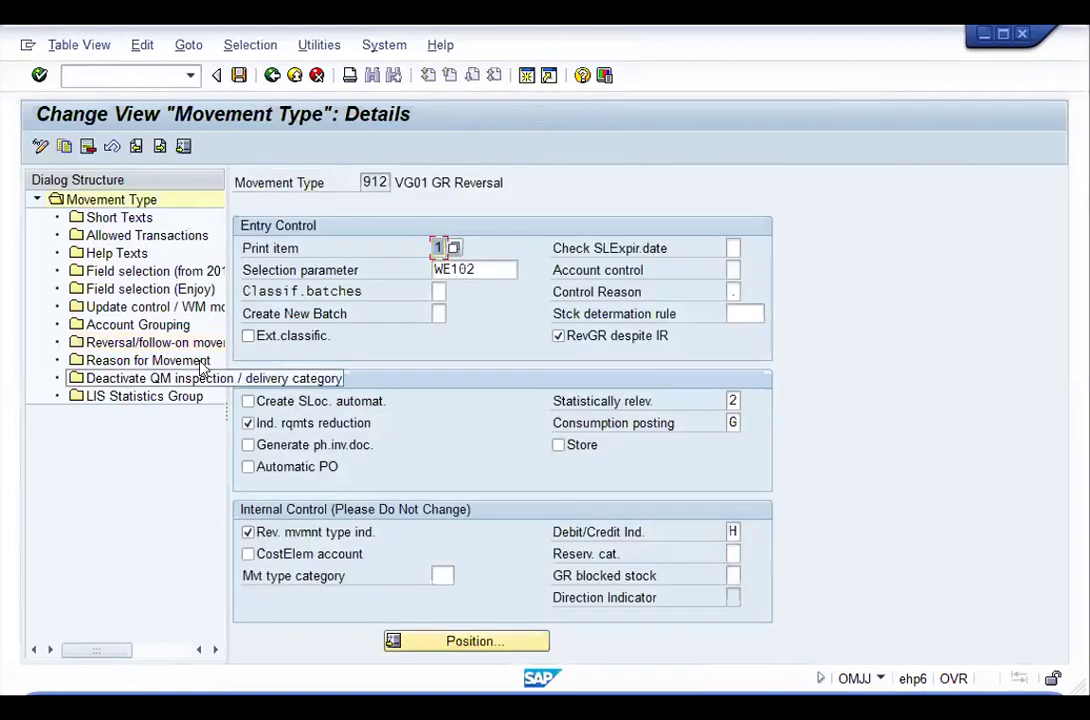
click(180, 343)
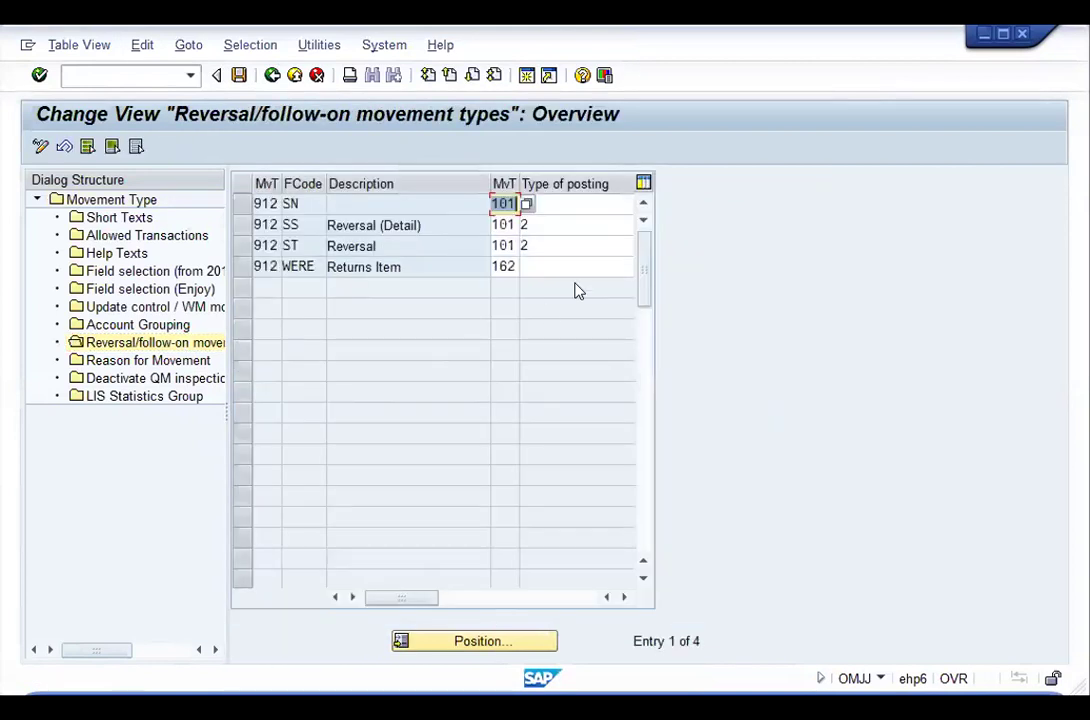
Step: Set the reversal/follow-on movement type of 912 to 911 for function codes SN, SS and ST, and save
text(911)
key(Down)
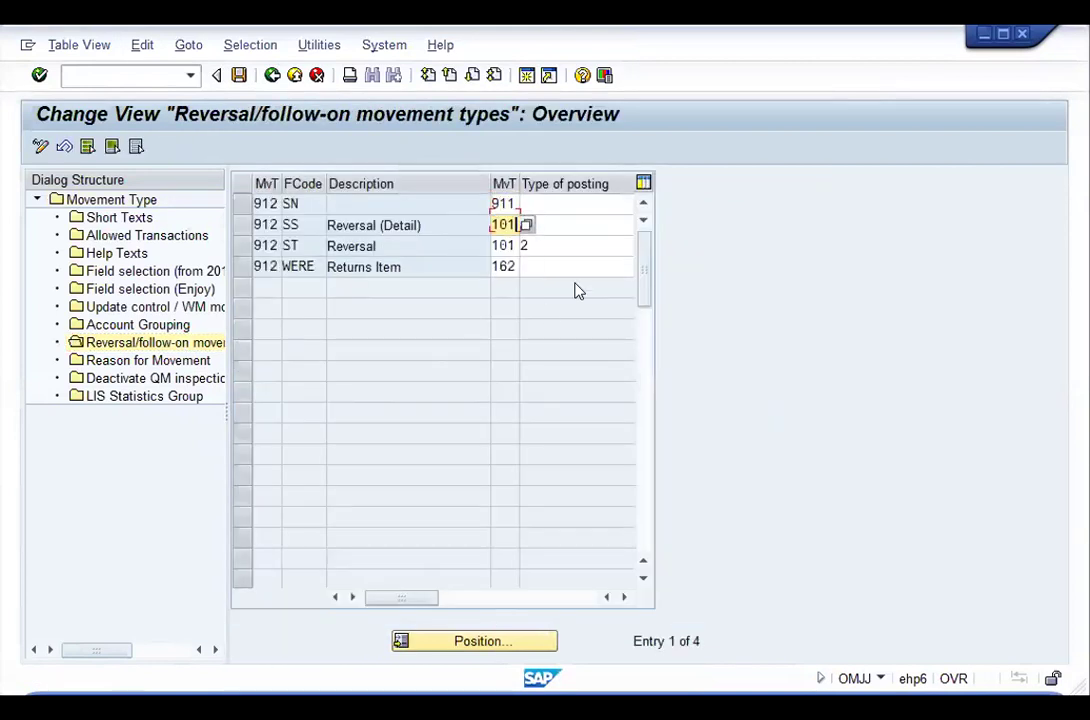
text(911)
key(Down)
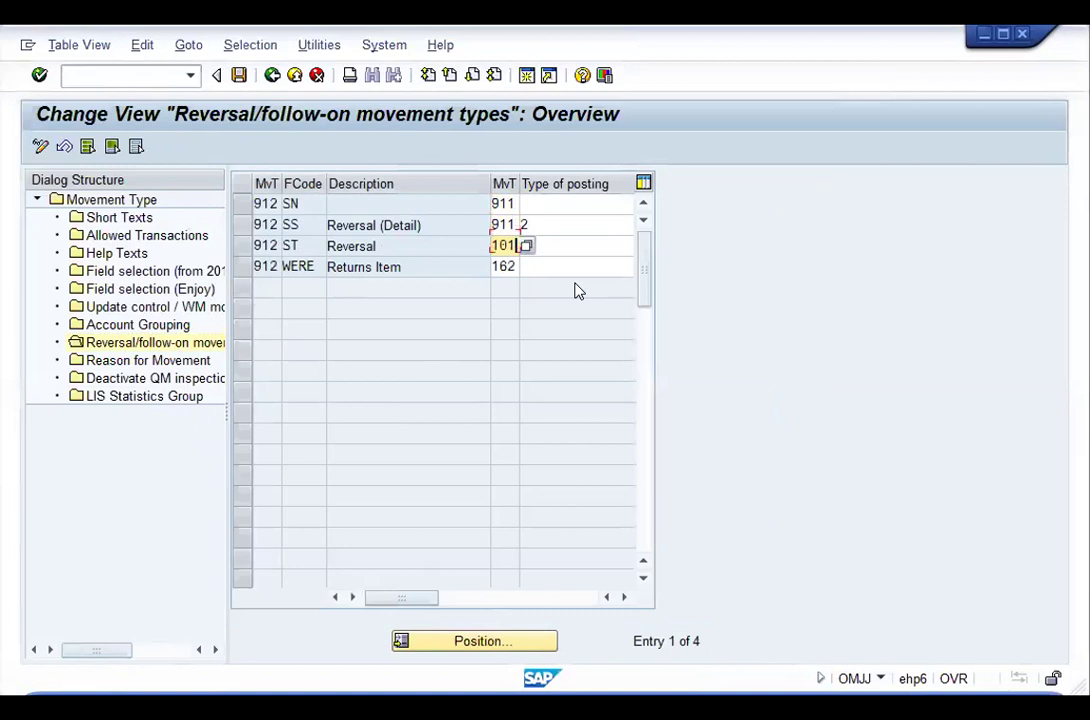
text(911)
click(239, 76)
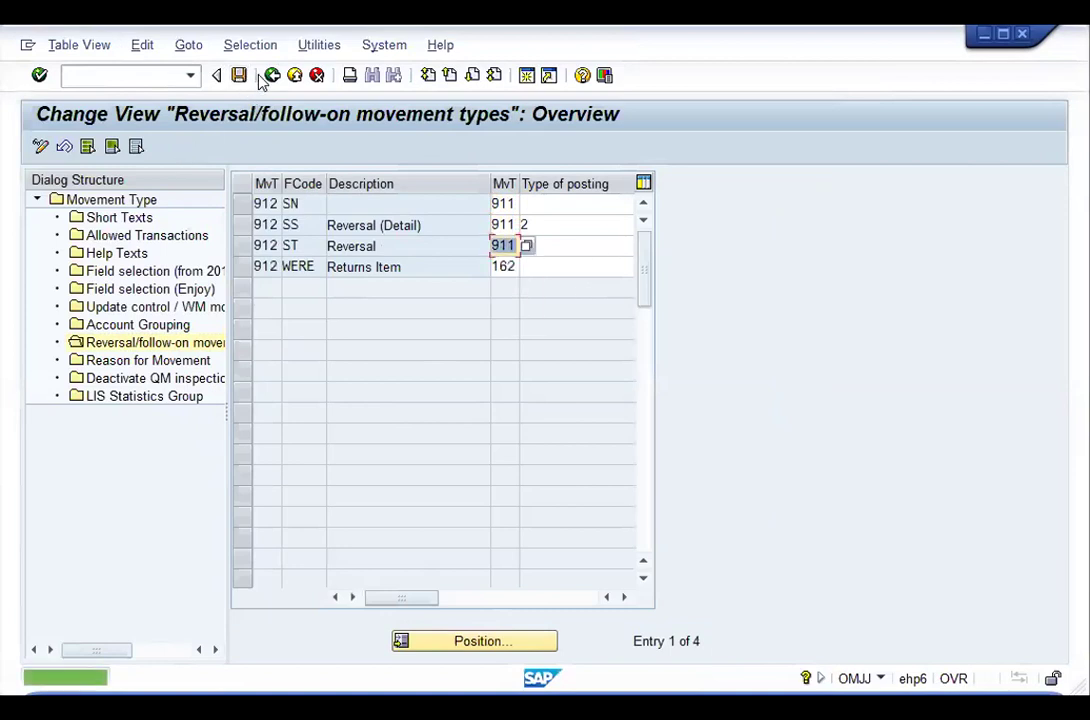
Step: Return to the movement type overview and open the reversal/follow-on movement types of movement type 913
click(270, 76)
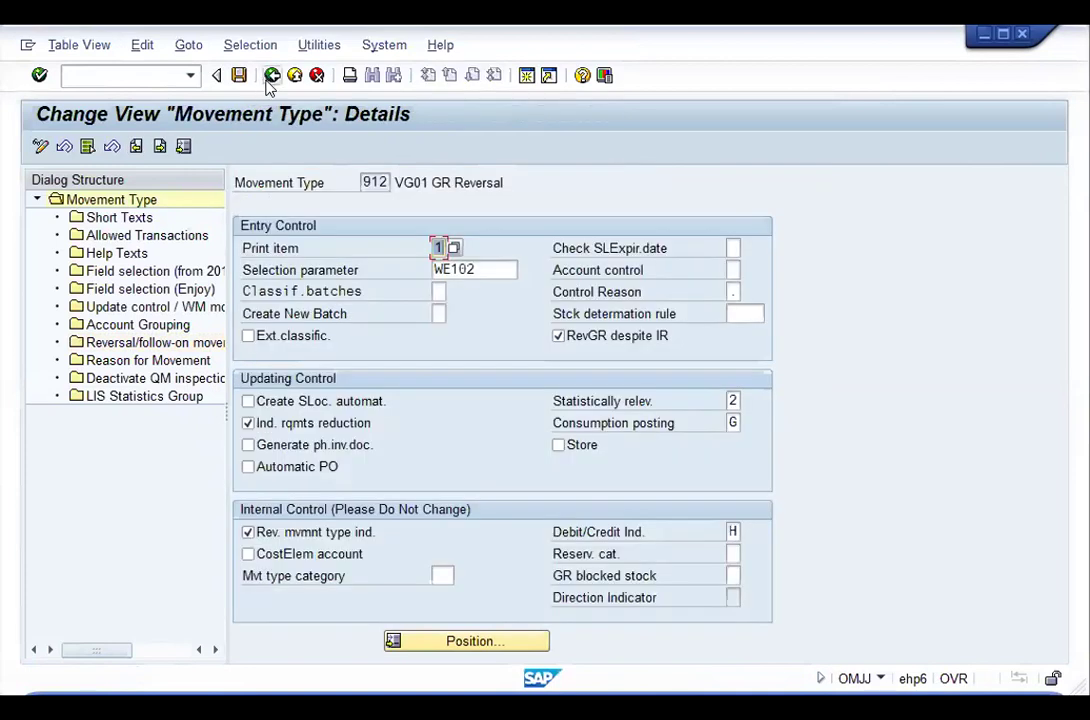
key(F3)
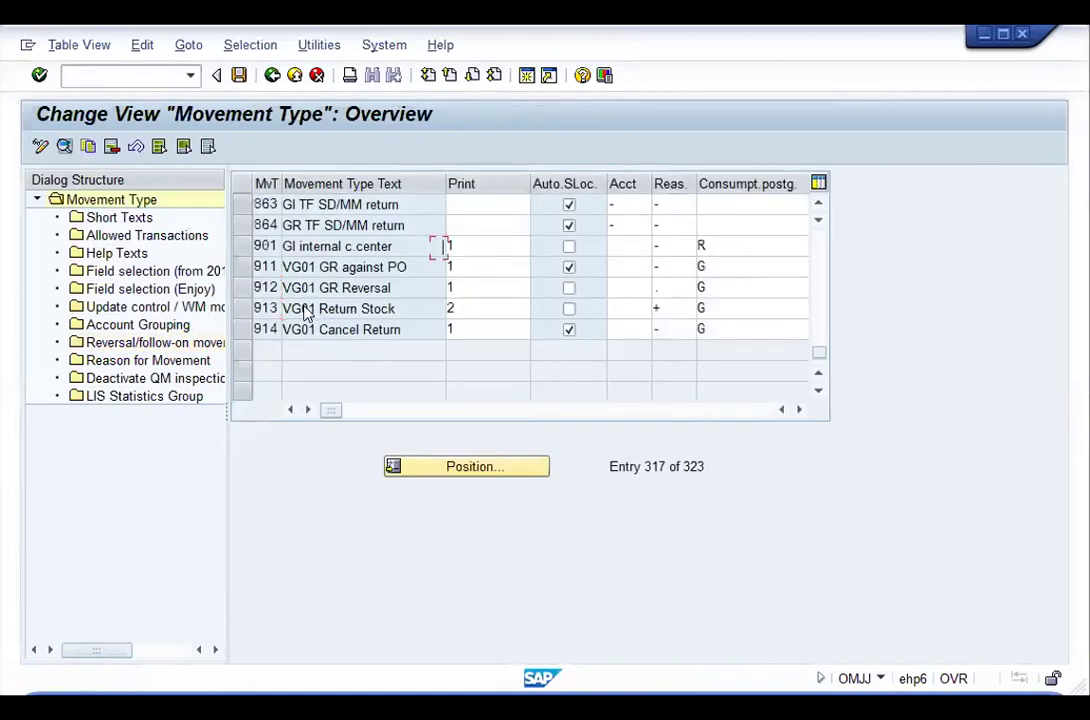
double_click(304, 375)
double_click(178, 345)
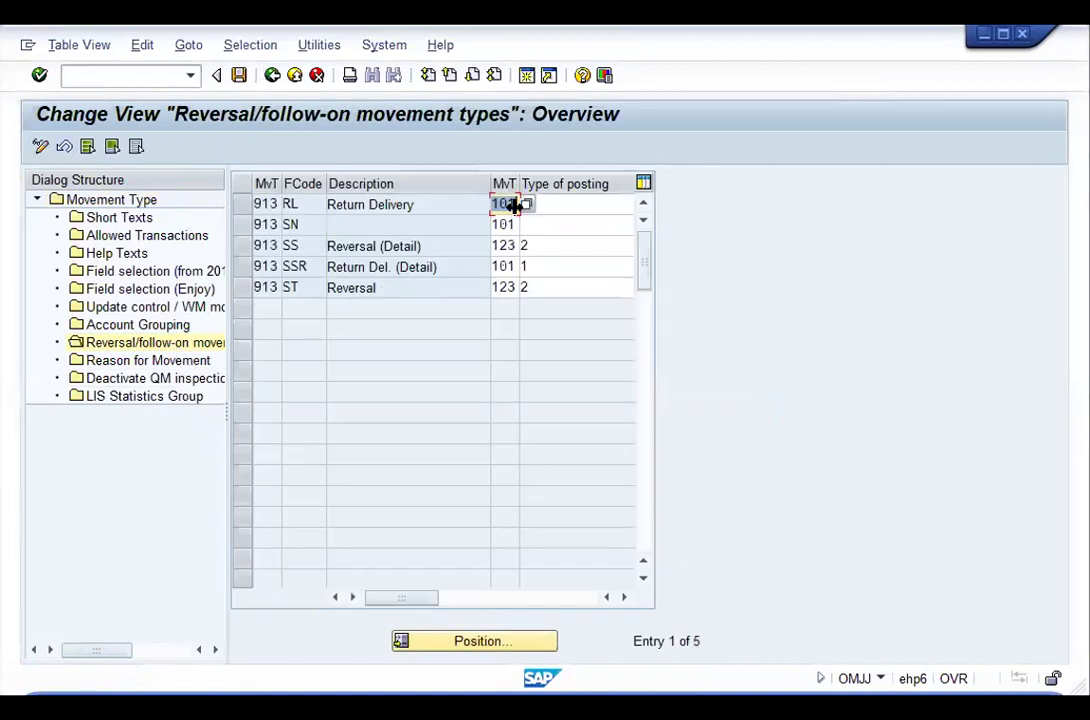
Step: Set the follow-on movement type of 913 to 911 for function codes RL and SN
text(911)
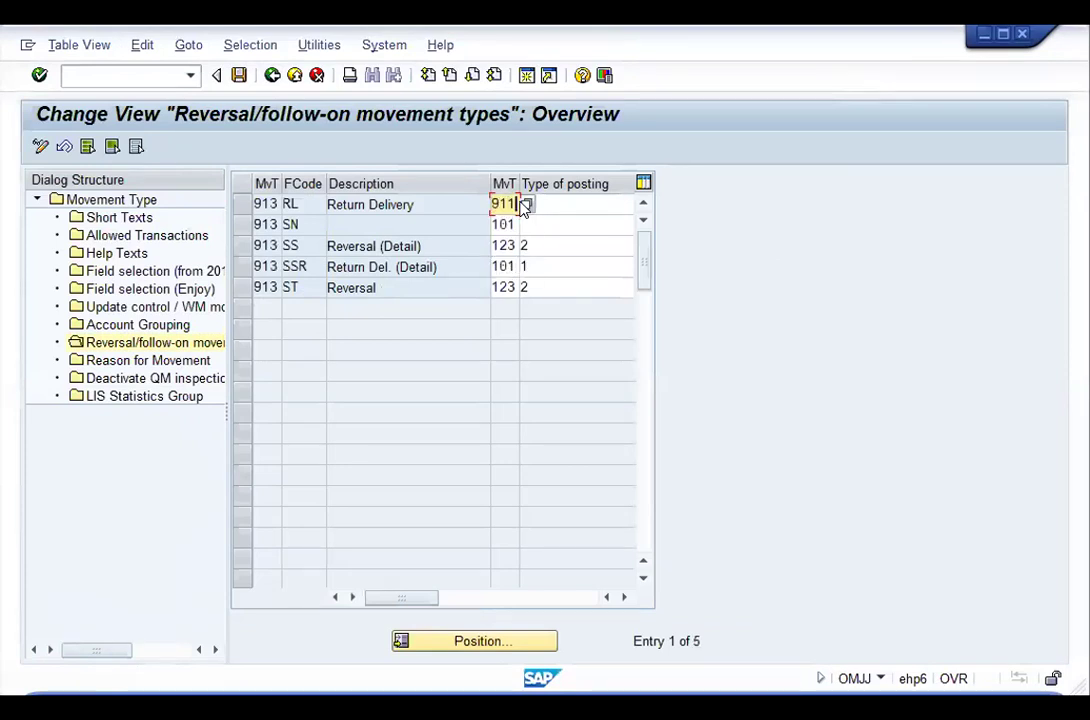
key(Down)
text(911)
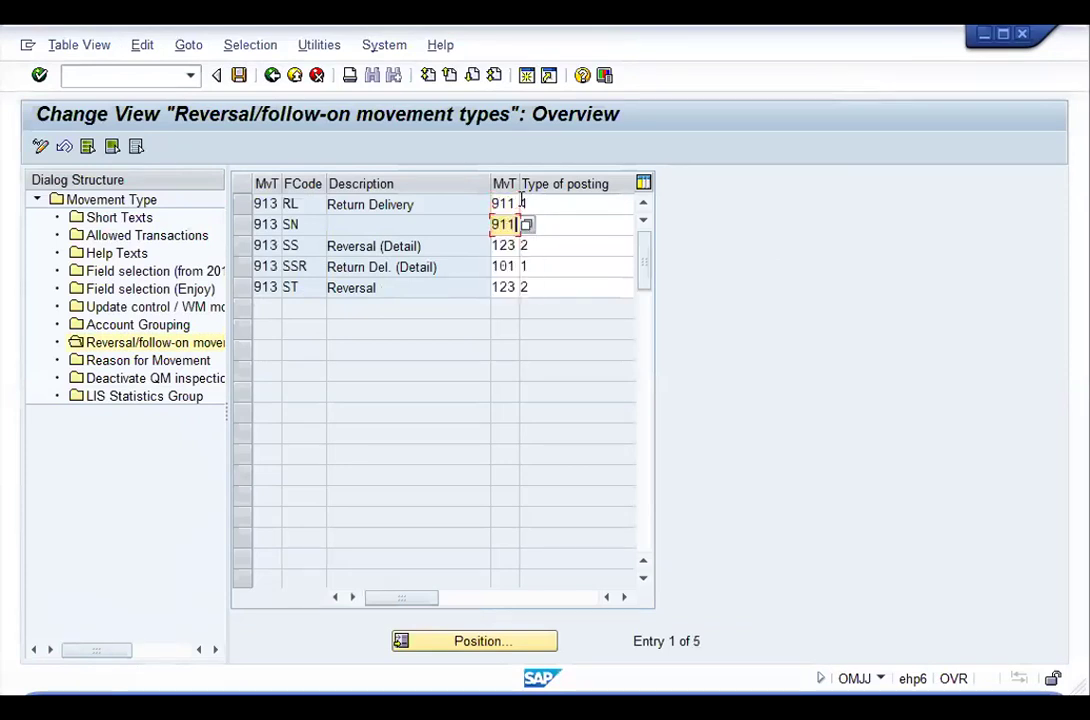
key(Down)
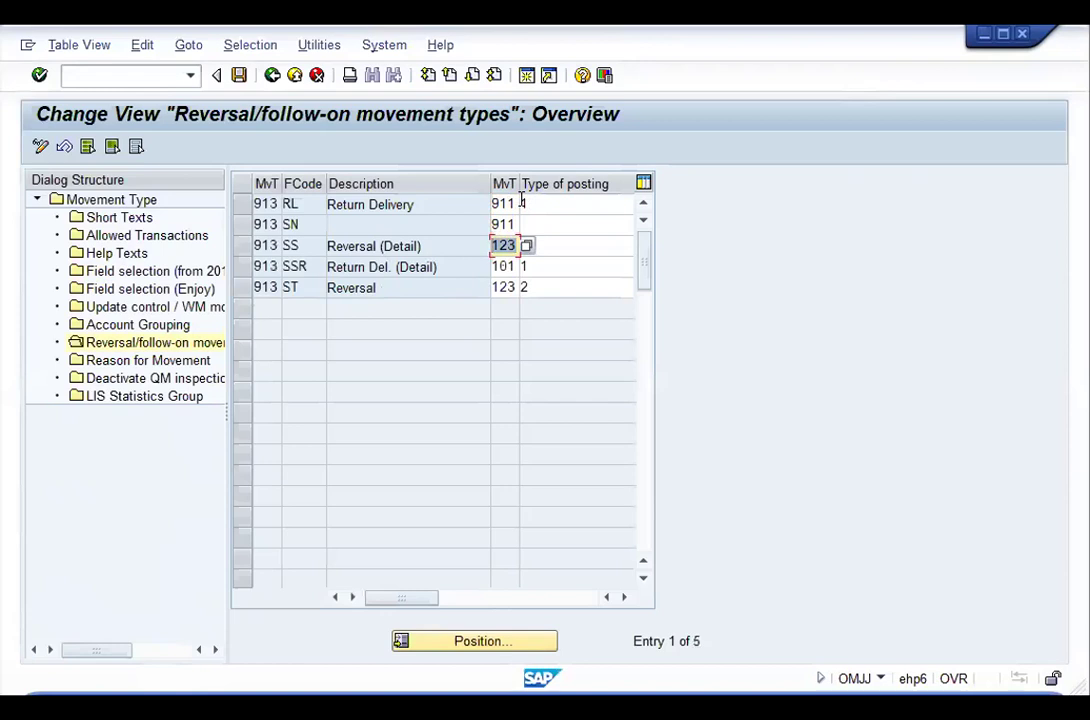
Step: For movement type 913, assign 913 to function codes SS and ST and 911 to SSR, and save
text(913)
key(Down)
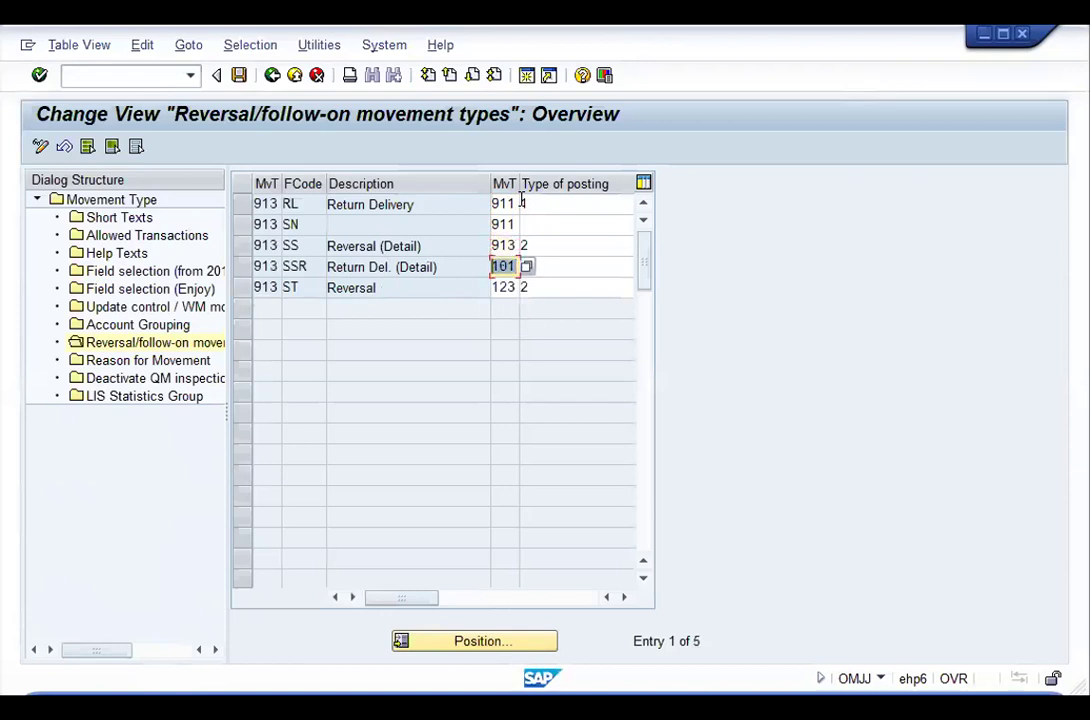
text(911)
key(Down)
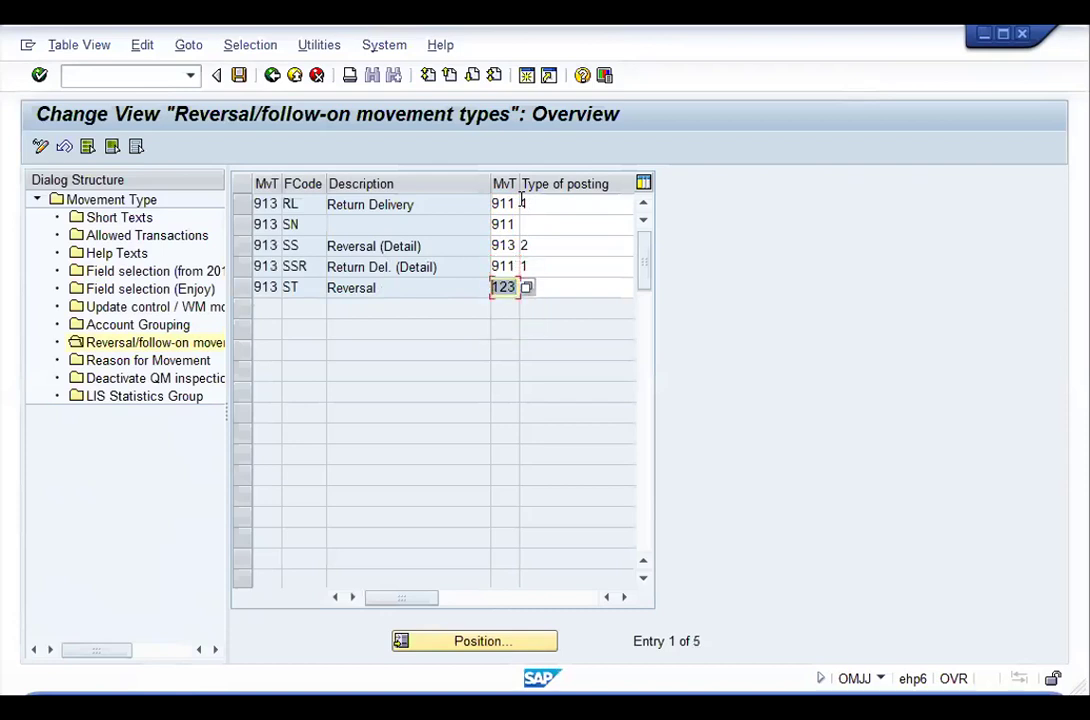
text(913)
key(Return)
click(240, 76)
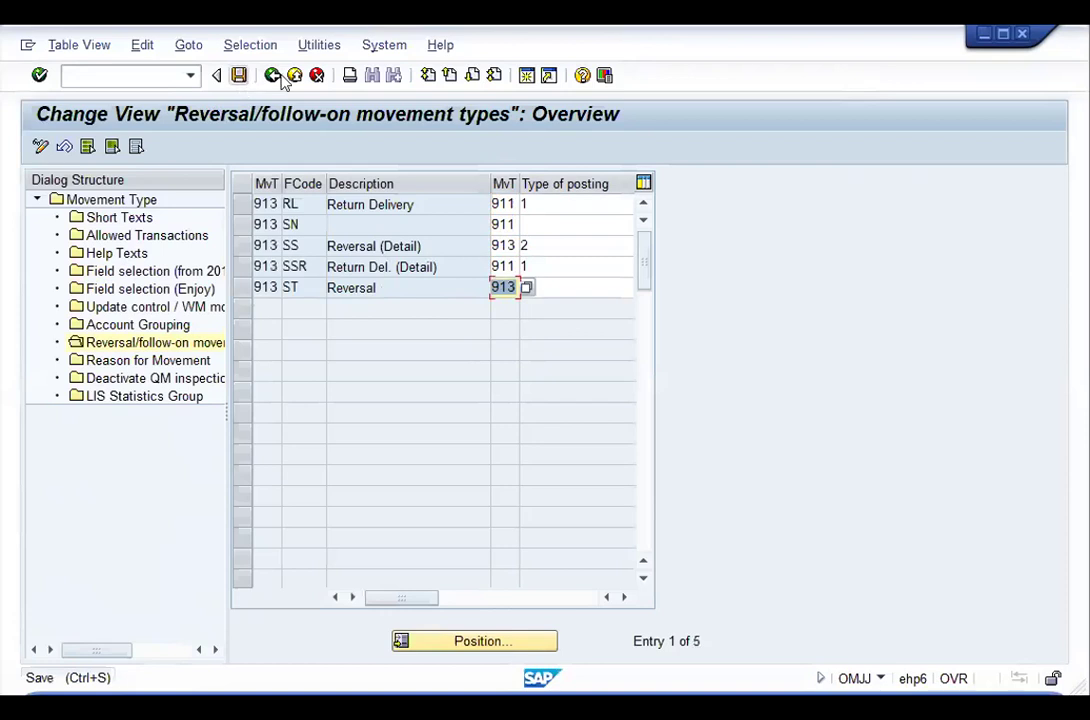
Step: Reopen movement type 913 and check the movement types assigned in its reversal/follow-on table
click(266, 76)
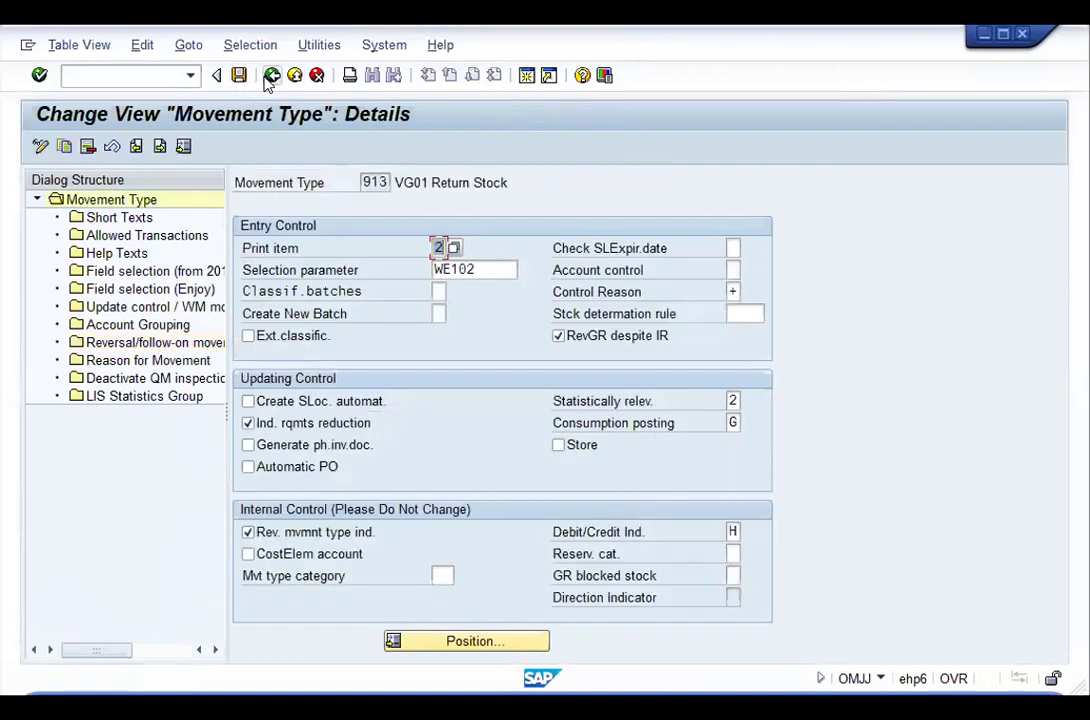
click(270, 77)
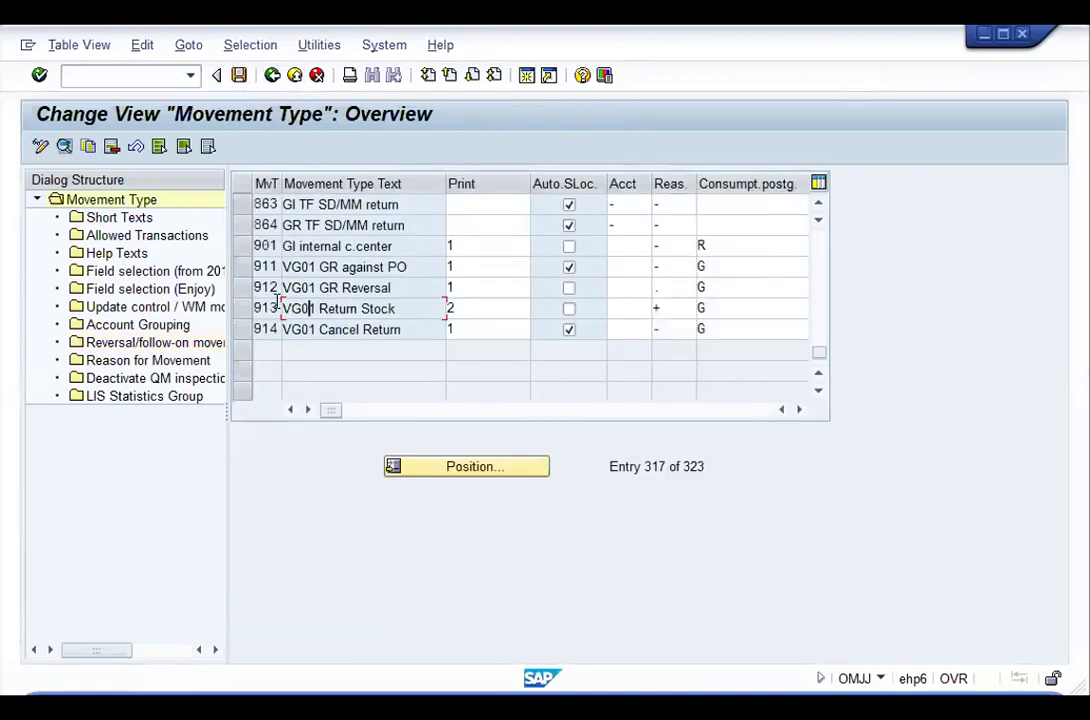
double_click(300, 308)
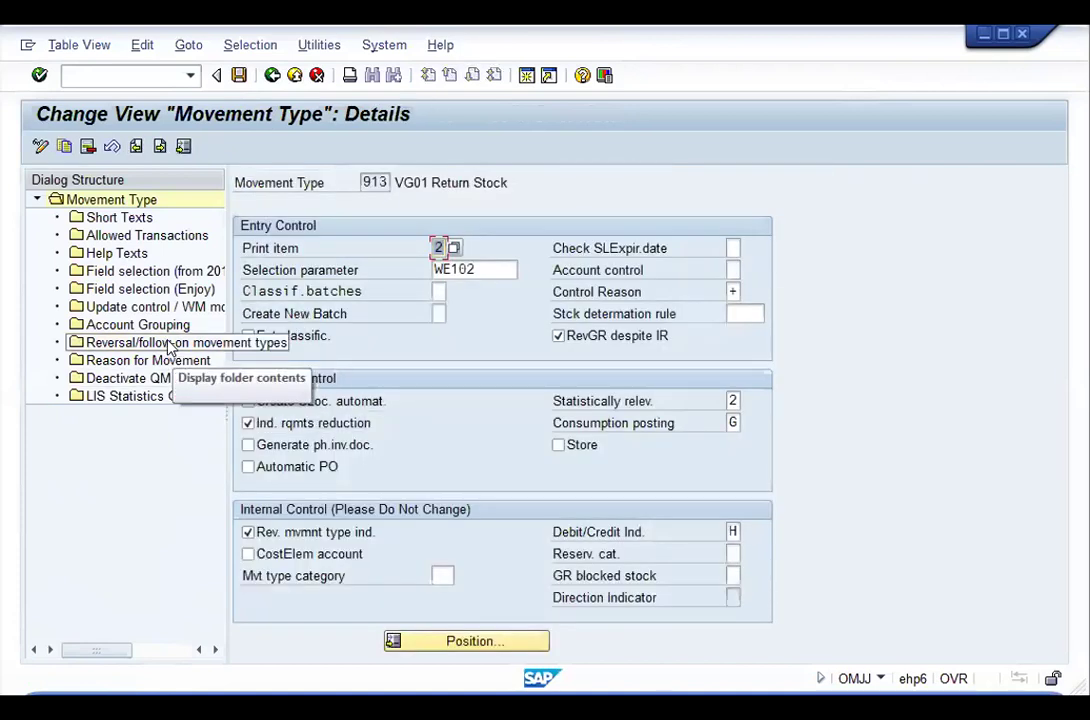
double_click(160, 343)
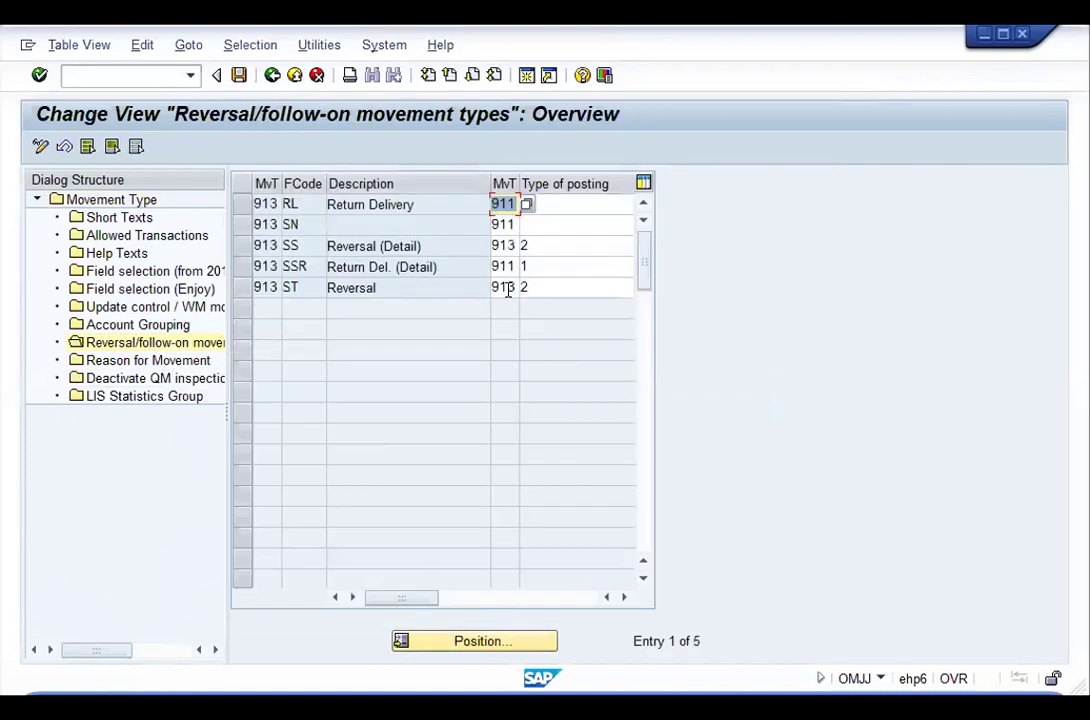
click(508, 288)
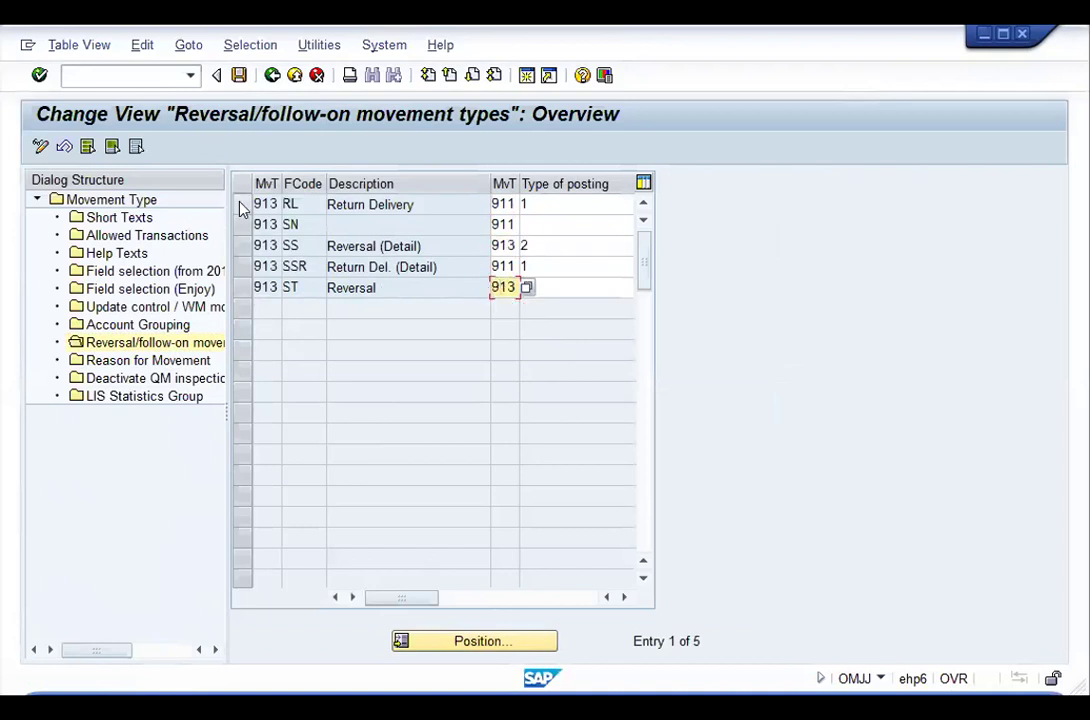
click(270, 78)
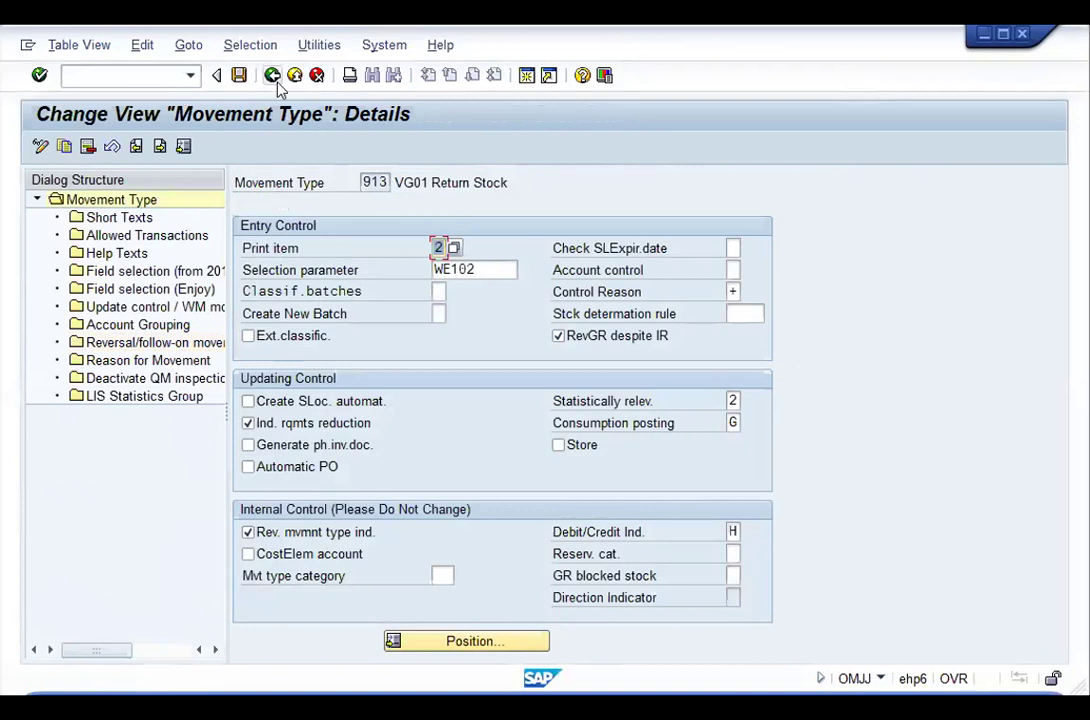
click(178, 344)
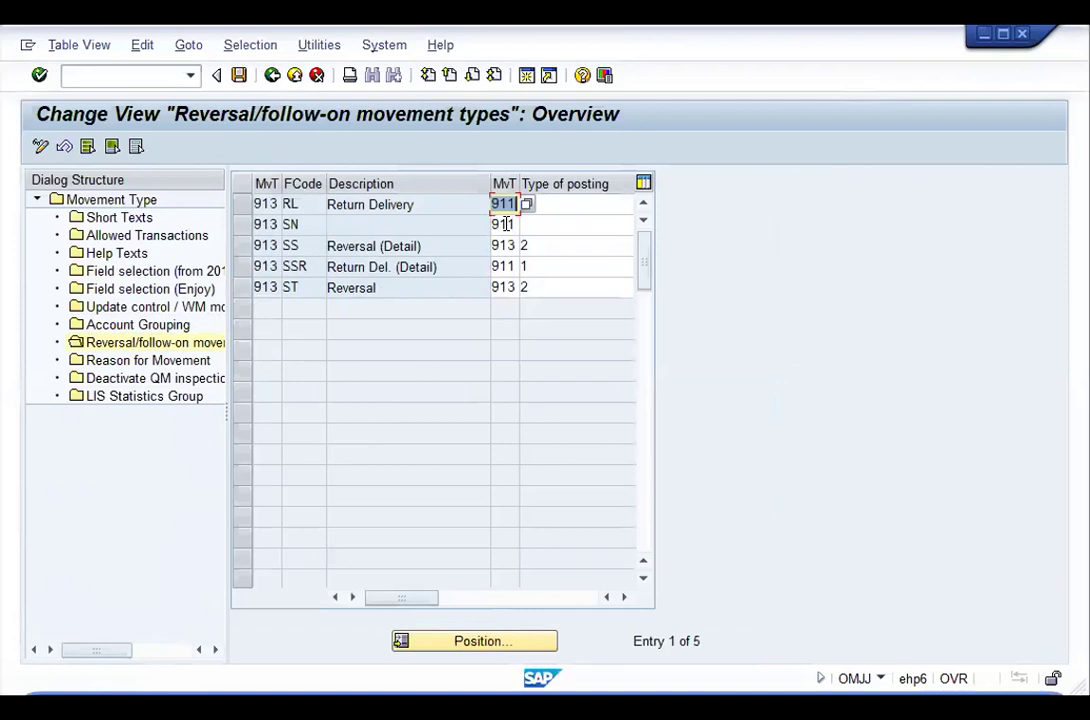
click(314, 77)
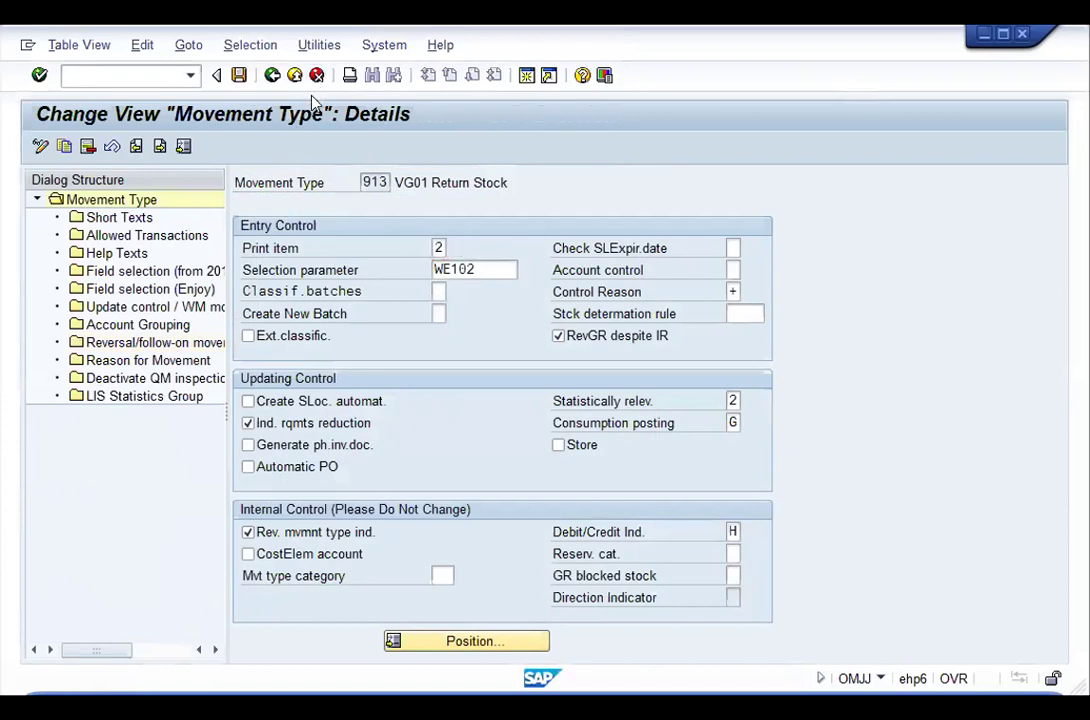
Step: Return to the movement type overview and open the reversal/follow-on movement types of movement type 914
click(270, 77)
double_click(258, 328)
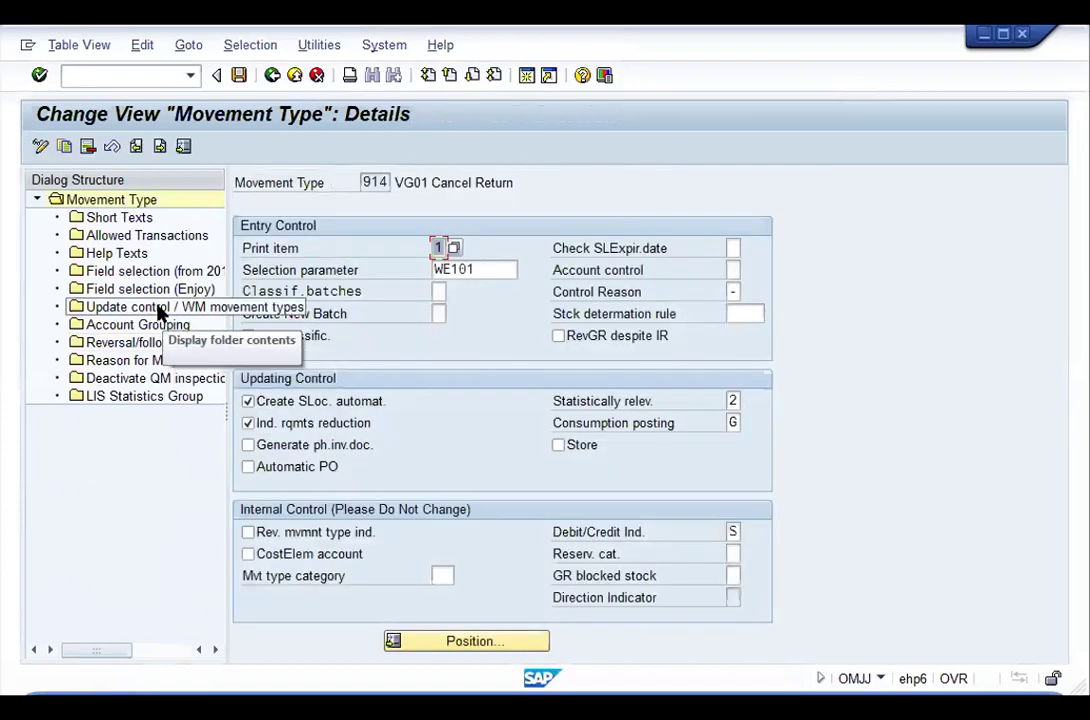
double_click(160, 343)
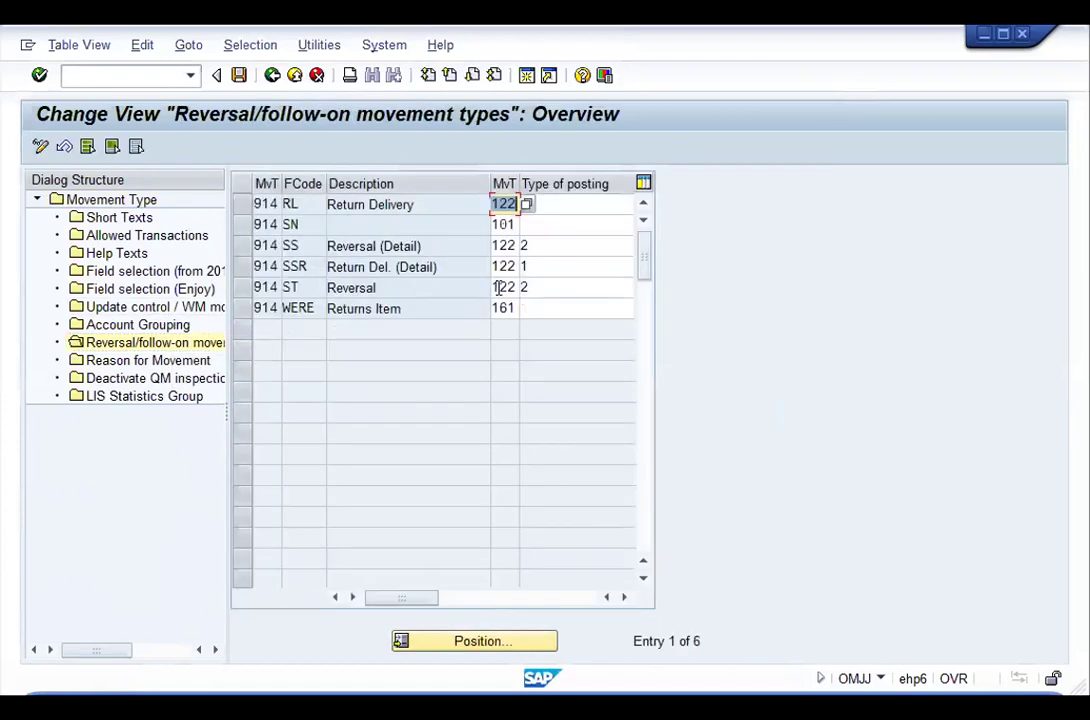
Step: For movement type 914, assign 913 with type of posting 1 to function code RL and 911 to SN
text(913)
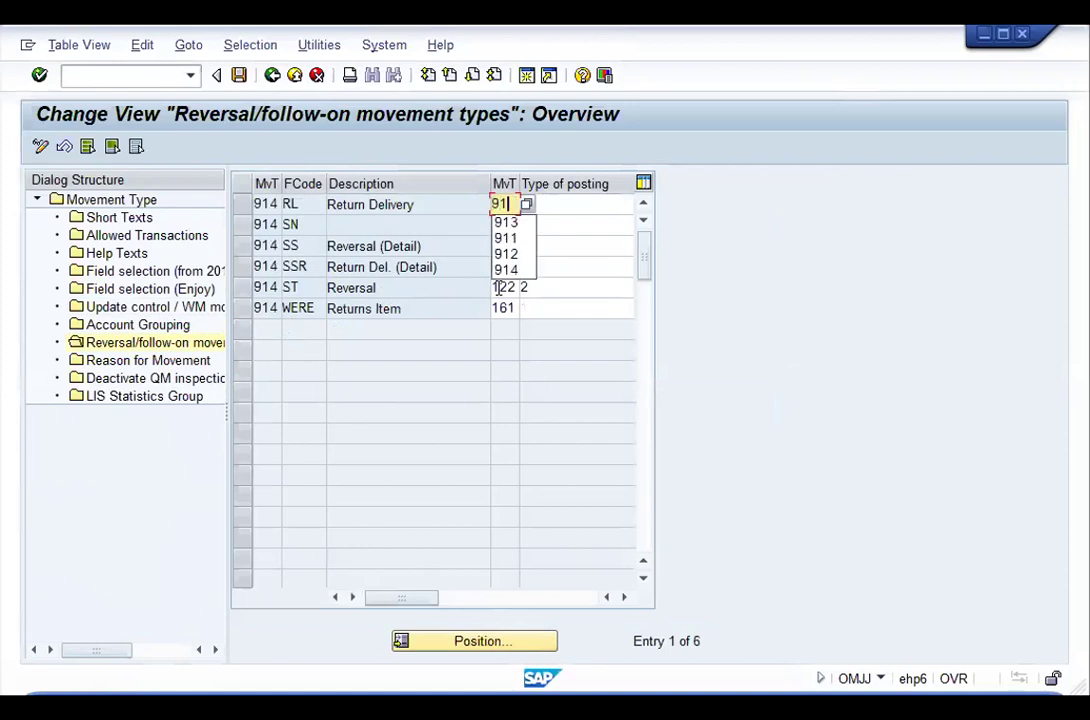
key(Tab)
text(1)
key(Tab)
text(911)
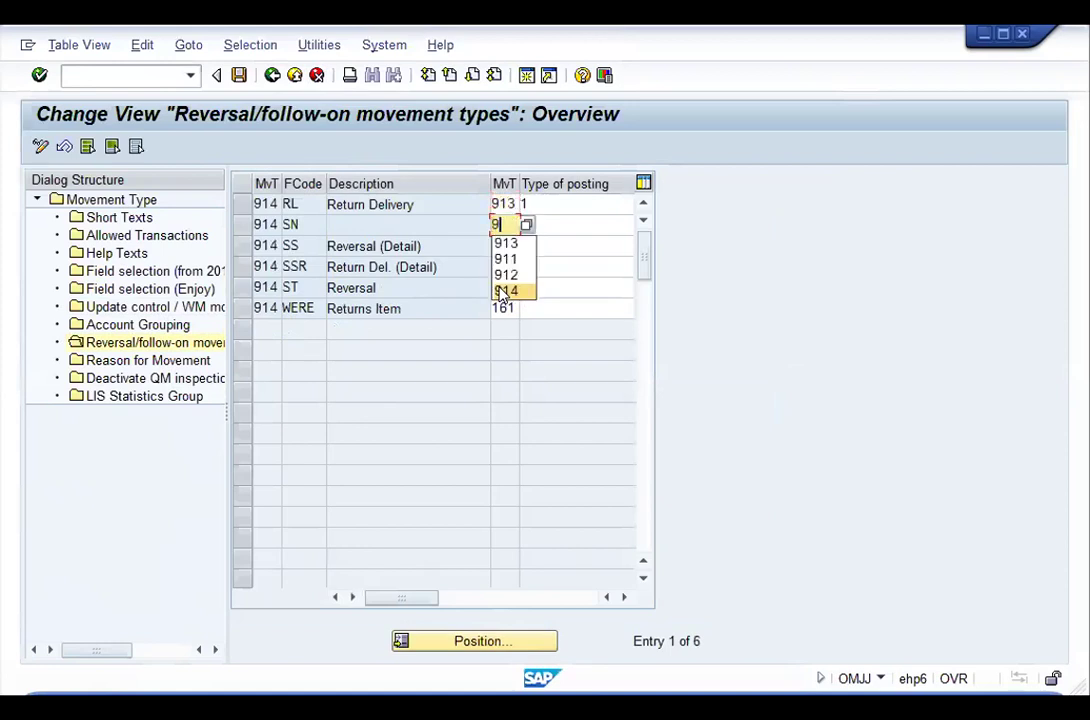
Step: For movement type 914, assign 913 with type of posting 2 to function code SS and 913 with type 1 to SSR
key(Tab)
key(Tab)
text(9)
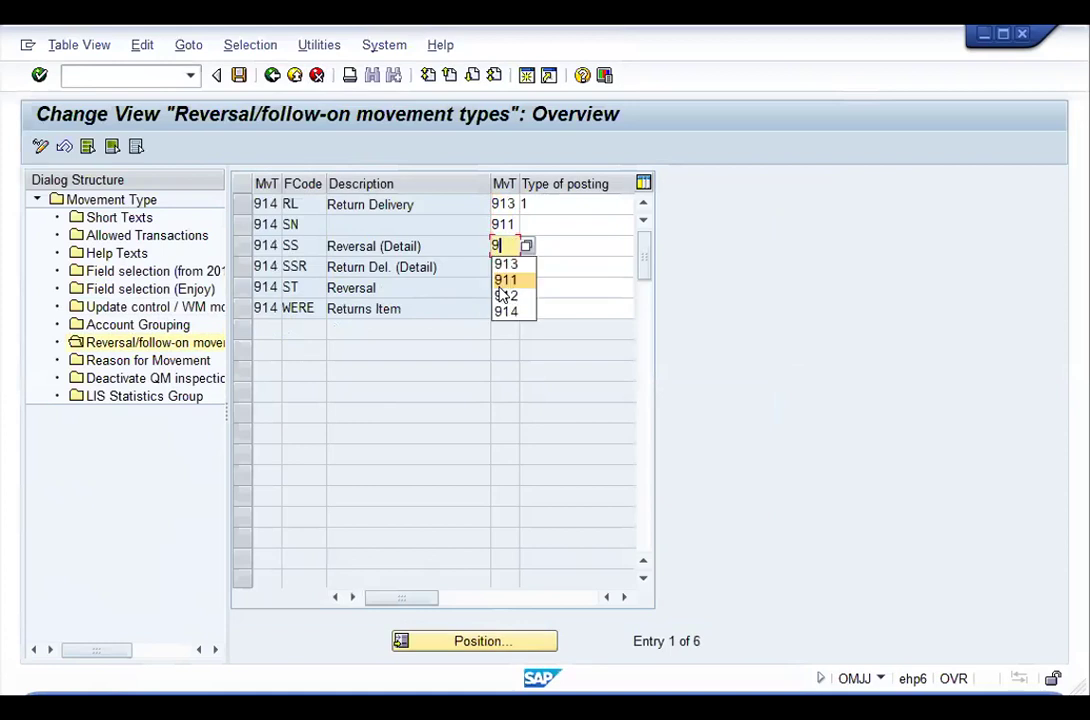
text(13)
key(Tab)
text(2)
key(Tab)
text(913)
key(Tab)
text(1)
Step: Set the reversal movement type of 914 to 913 for function code ST and save
key(Tab)
text(913)
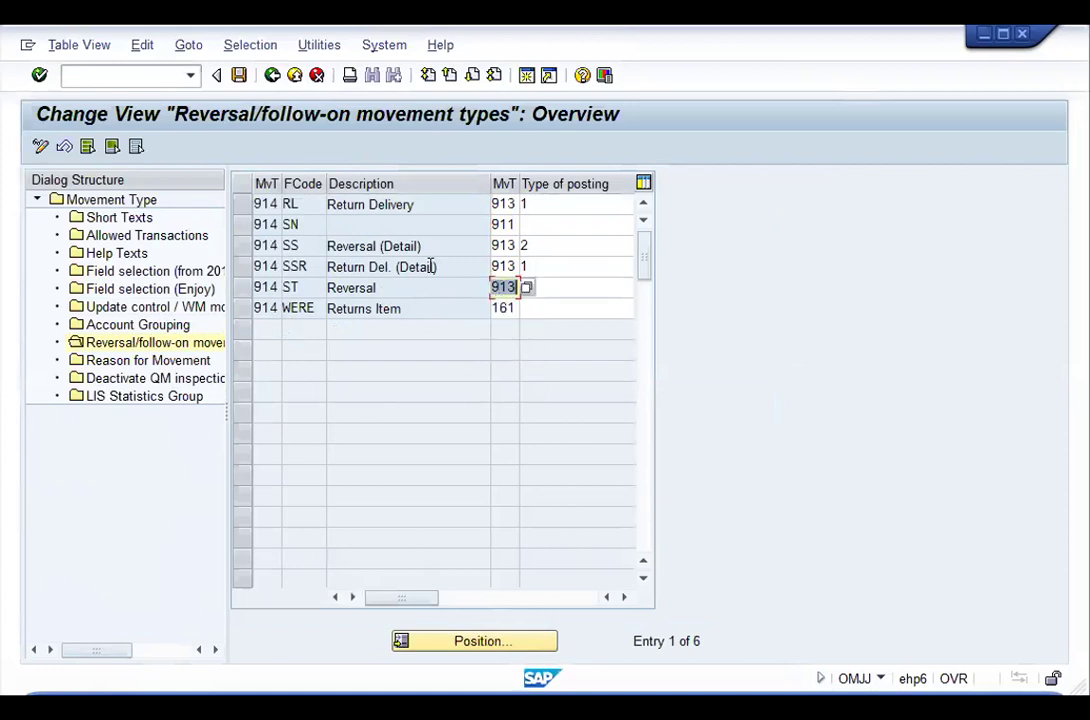
click(238, 76)
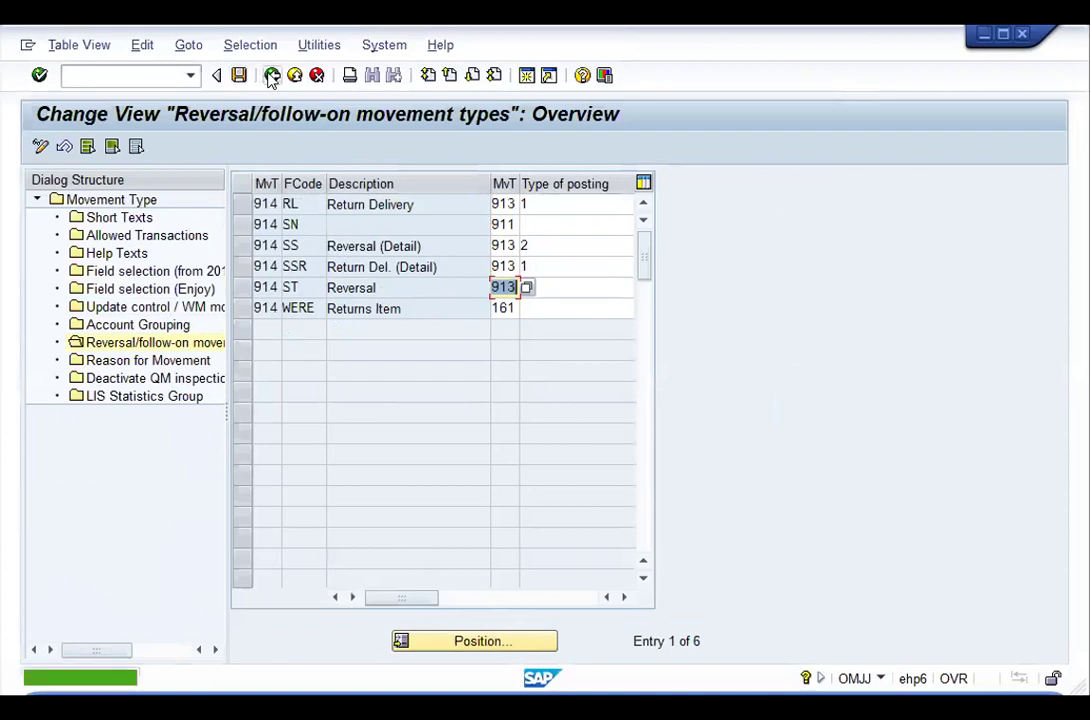
Step: Return to the movement type overview and open the reversal/follow-on movement types of movement type 913
click(272, 76)
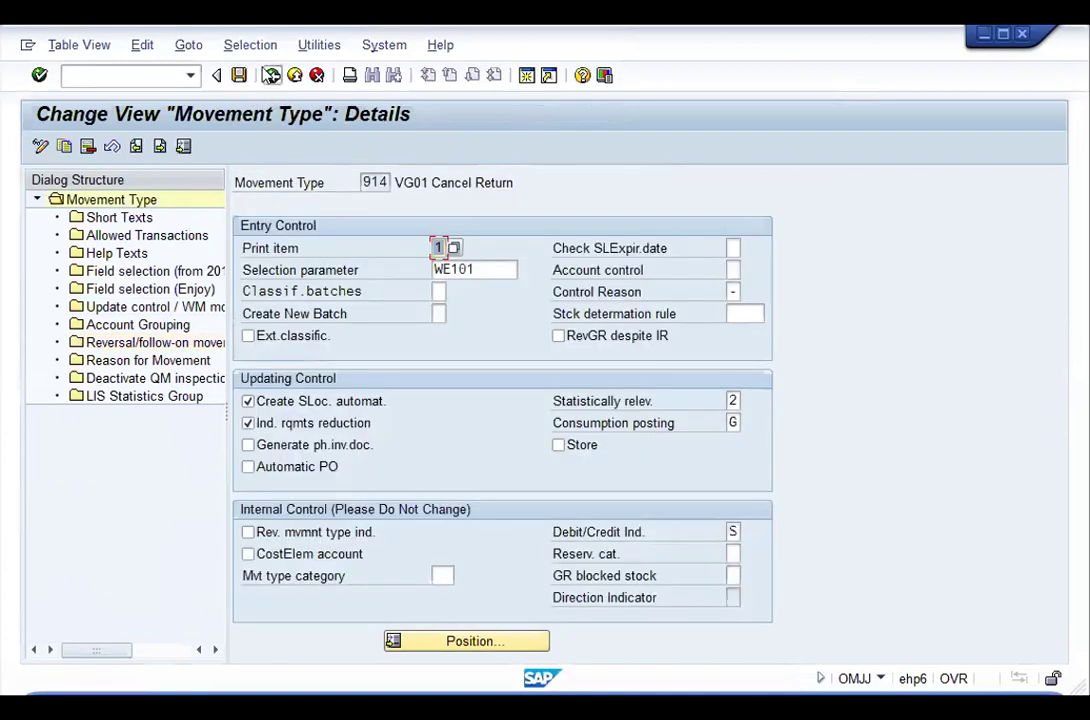
click(272, 76)
double_click(313, 308)
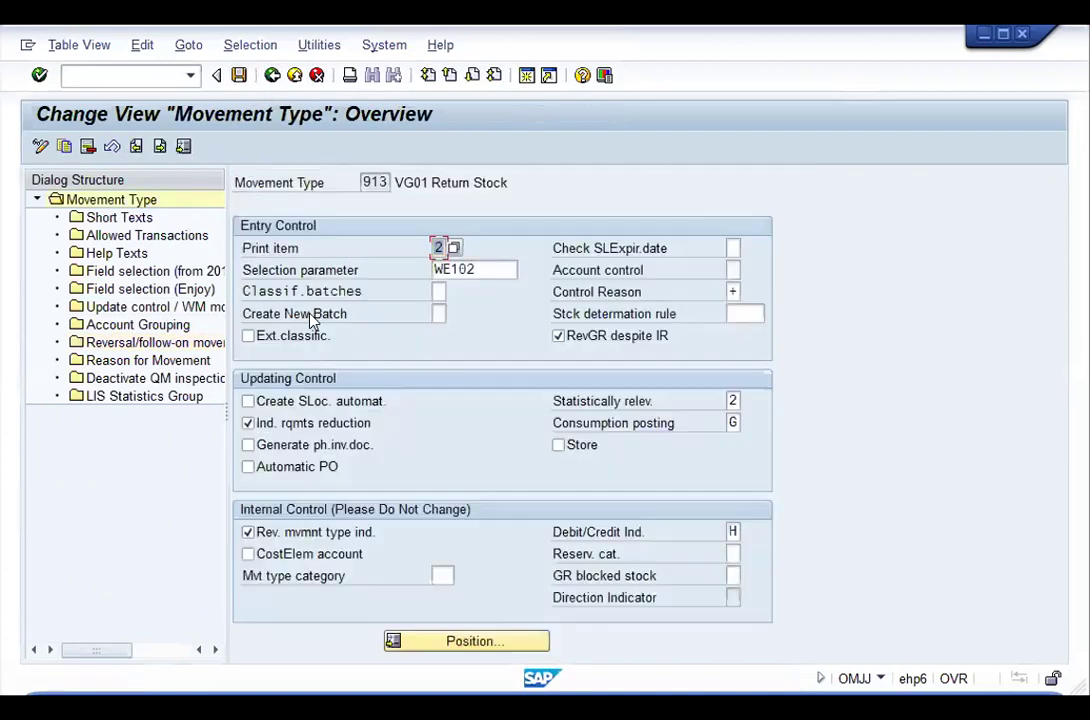
double_click(155, 342)
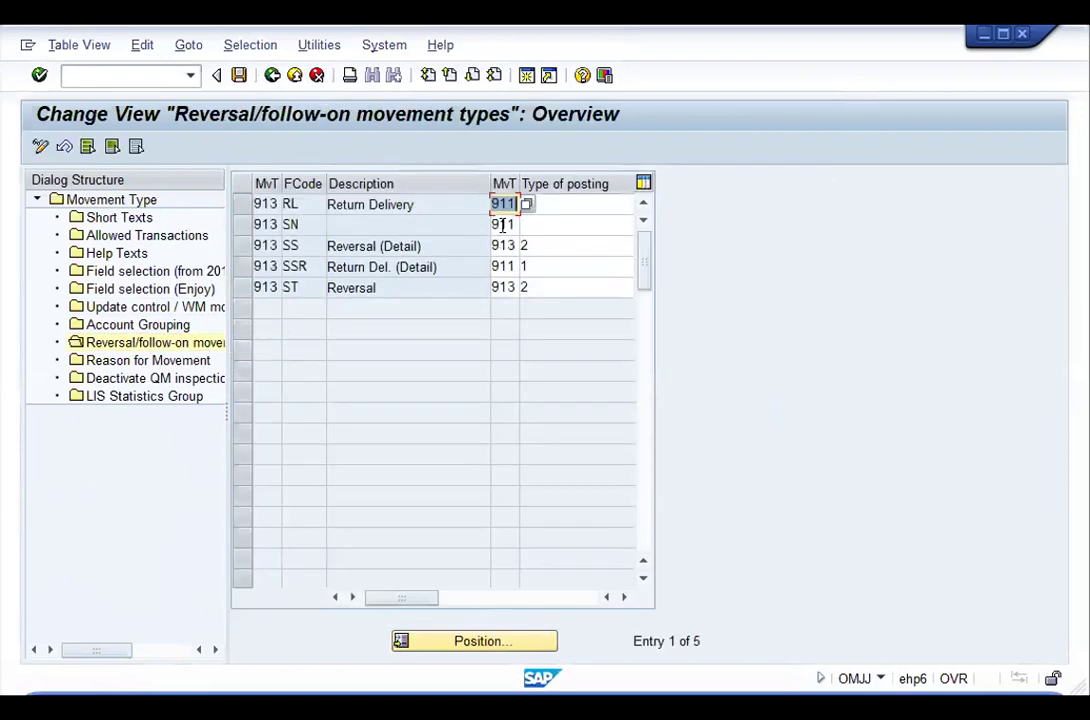
Step: For movement type 913, assign 914 with type of posting 2 to function codes SS and ST, and save
click(508, 245)
text(4)
key(Tab)
text(2)
key(Tab)
key(Tab)
key(Tab)
text(4)
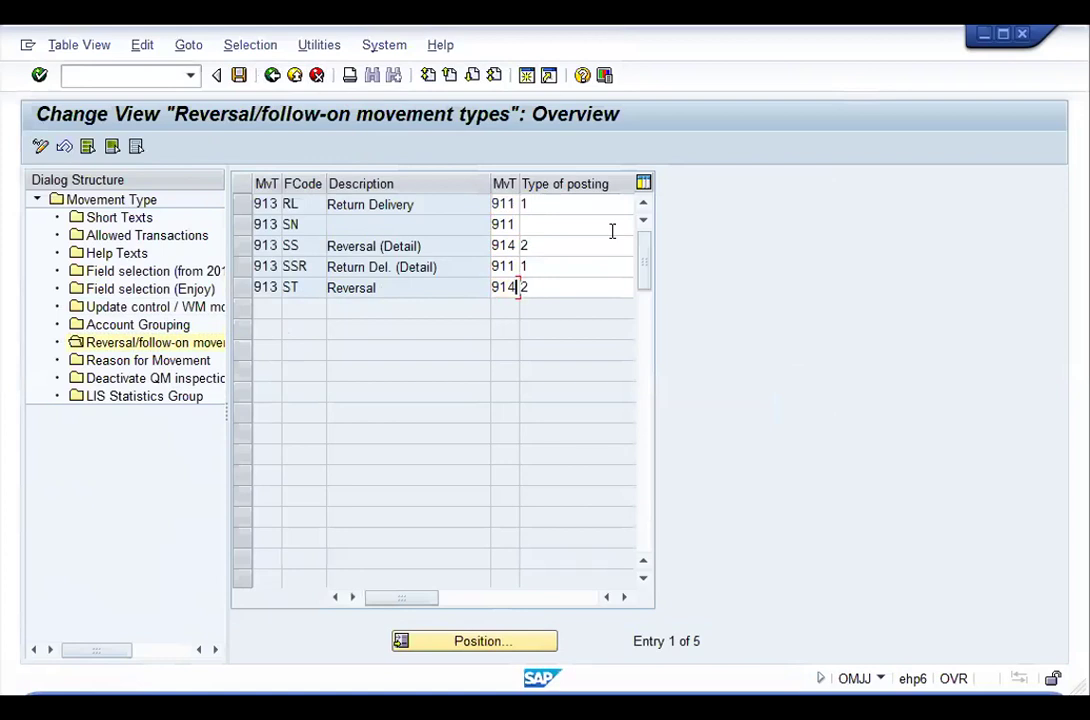
key(ctrl+s)
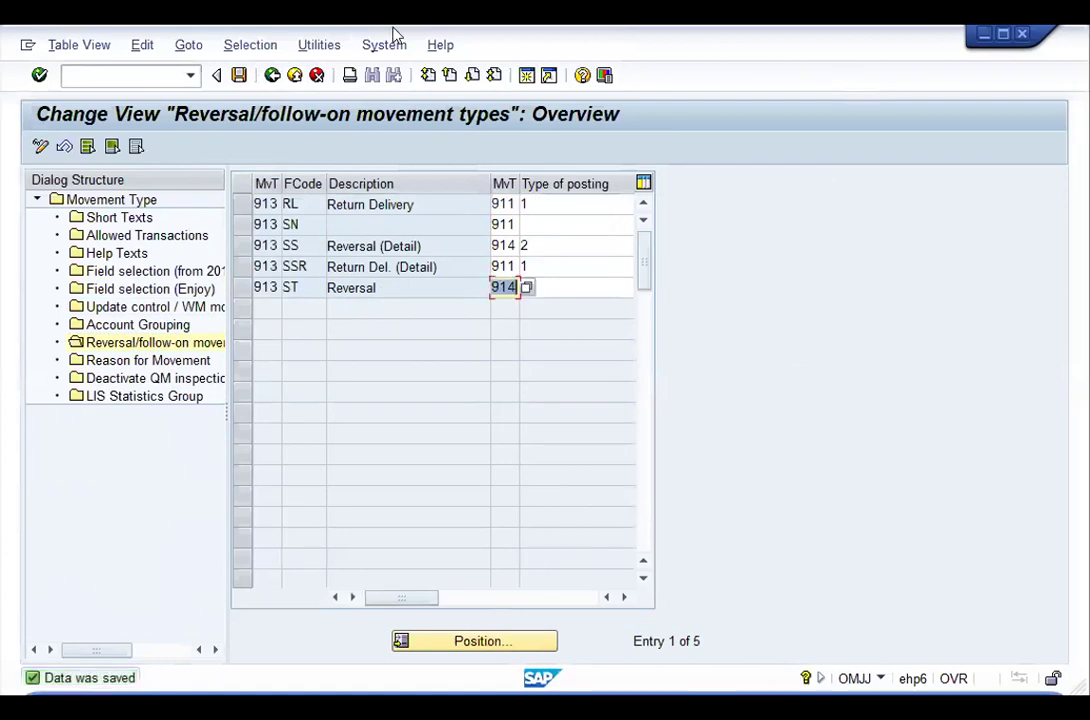
key(Tab)
text(2)
key(Return)
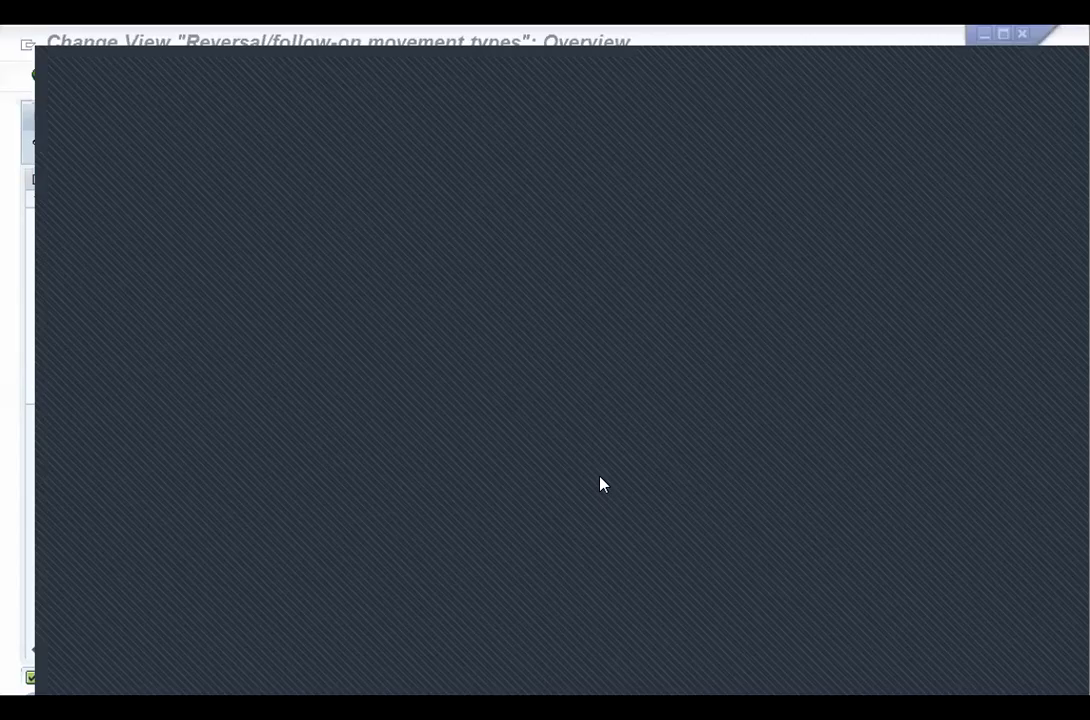
Step: Start the goods movement transaction MIGO from SAP Easy Access
text(migo)
key(Return)
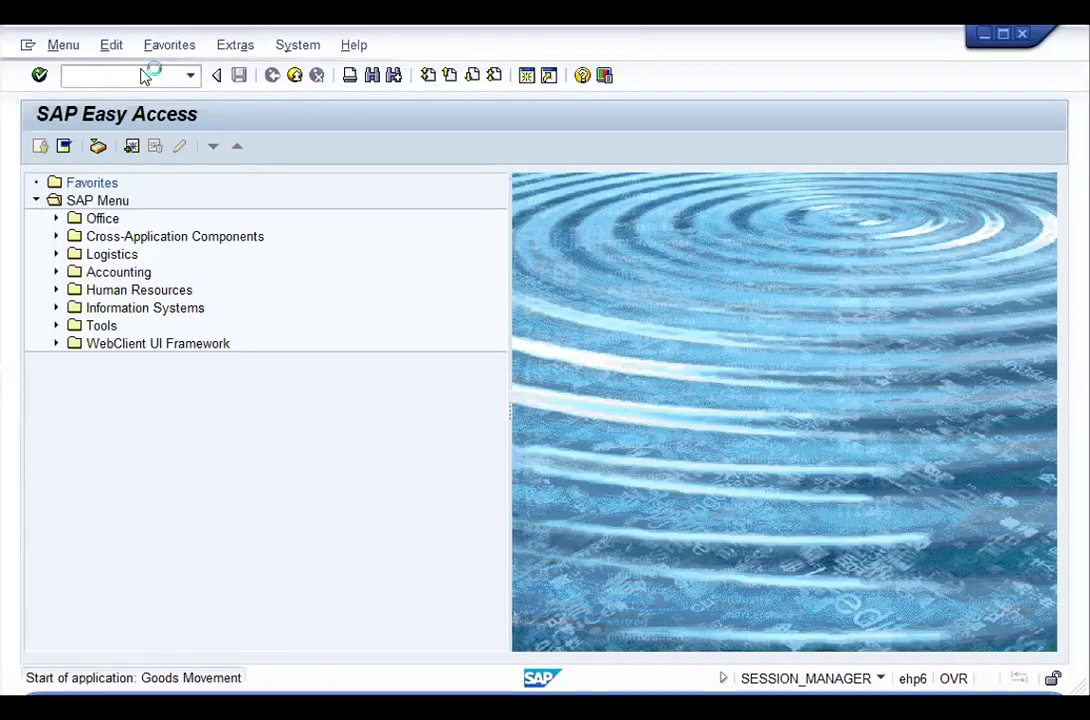
text(1)
key(Return)
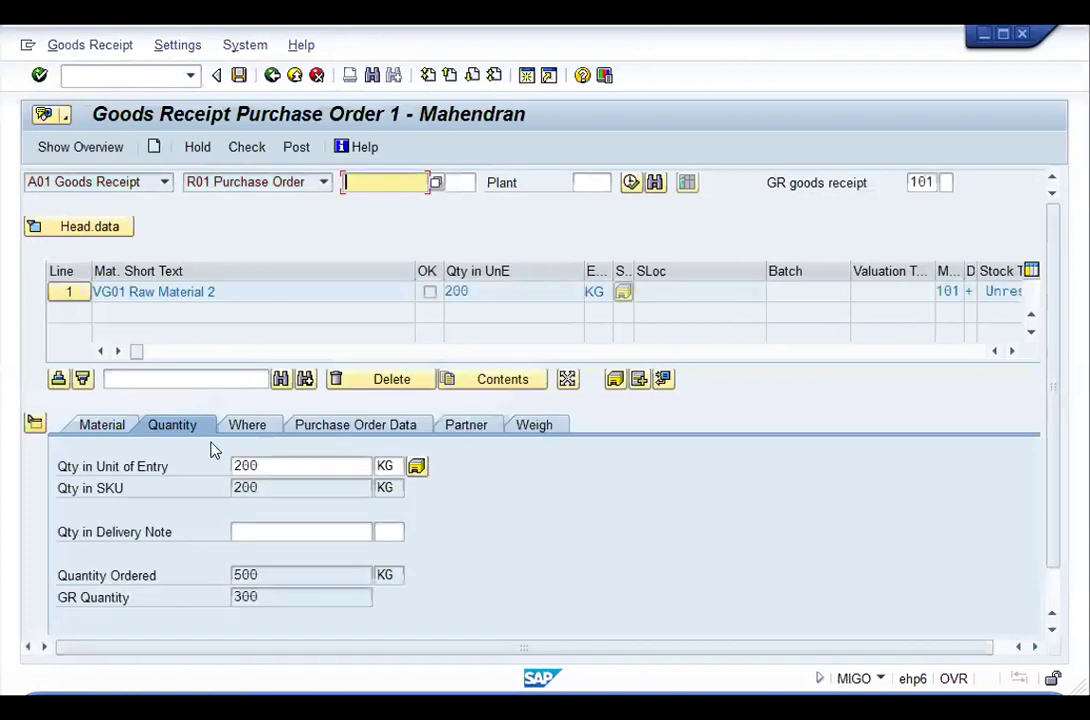
text(50)
key(Return)
click(242, 428)
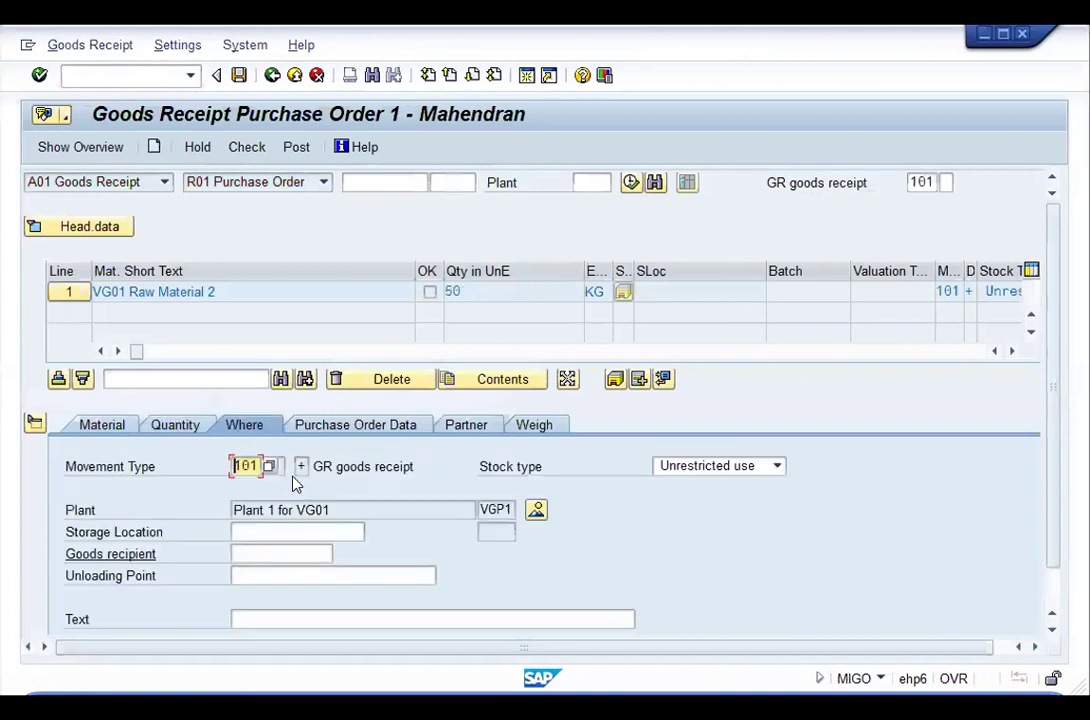
click(315, 532)
text(sl01)
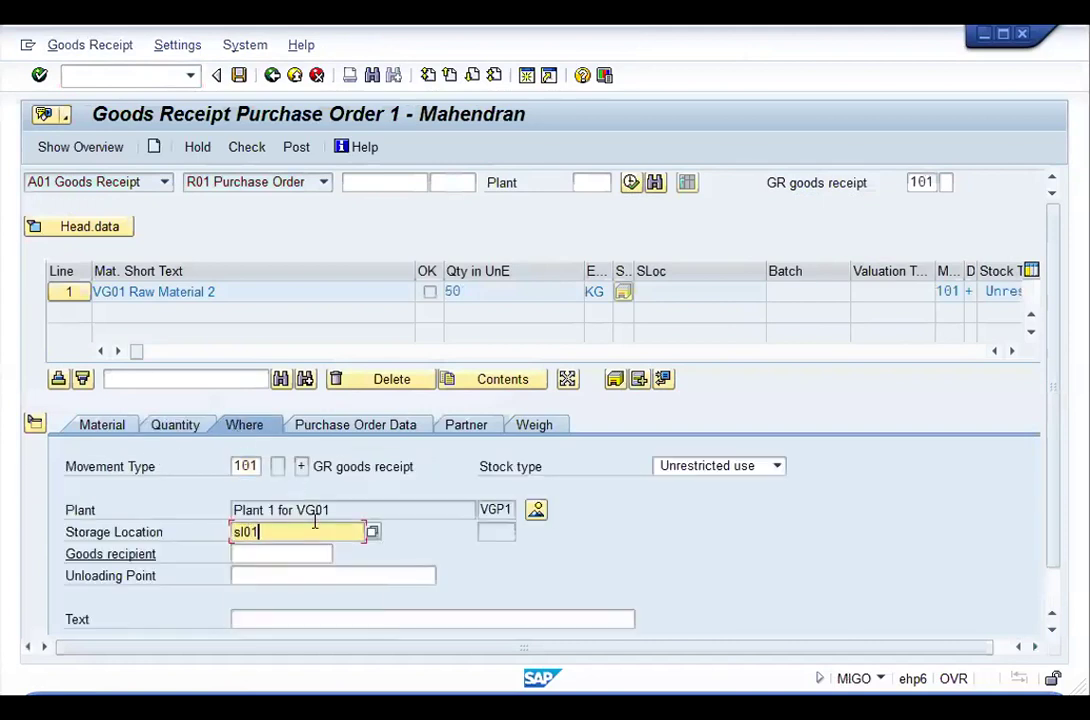
key(Return)
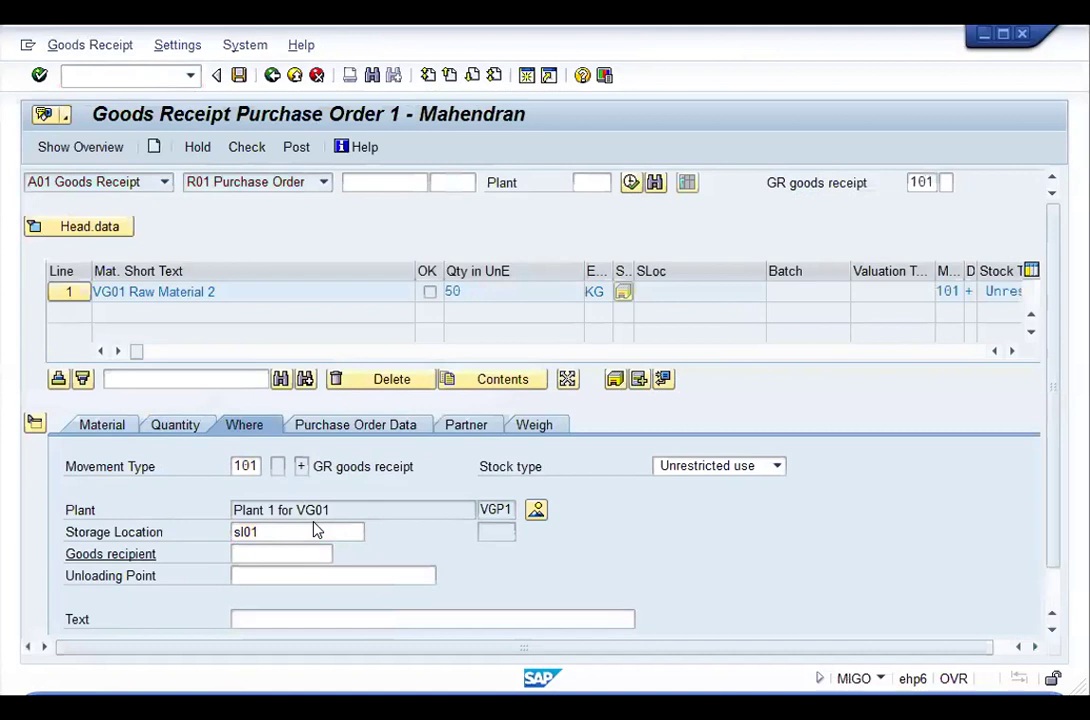
key(Return)
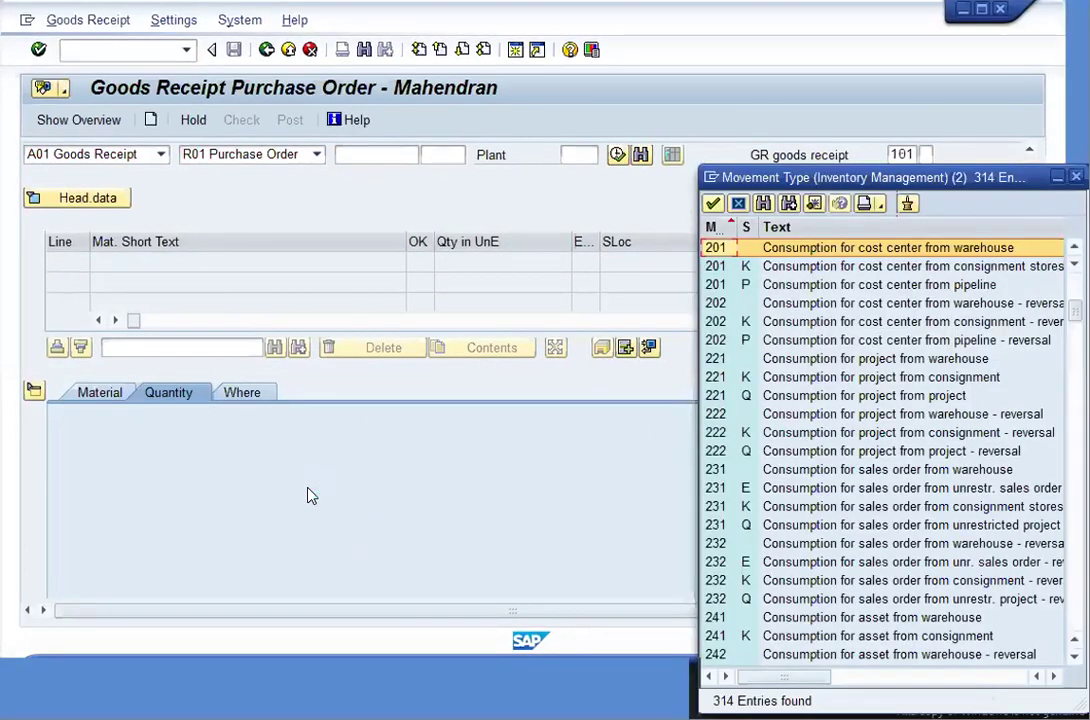
Step: Choose movement type 911, VG01 Goods Receipt against Purchase Order, as the default movement type for the goods receipt
key(Page_Down)
key(Page_Down)
key(Page_Down)
key(Page_Down)
key(Page_Down)
key(Page_Down)
key(Up)
key(Up)
key(Up)
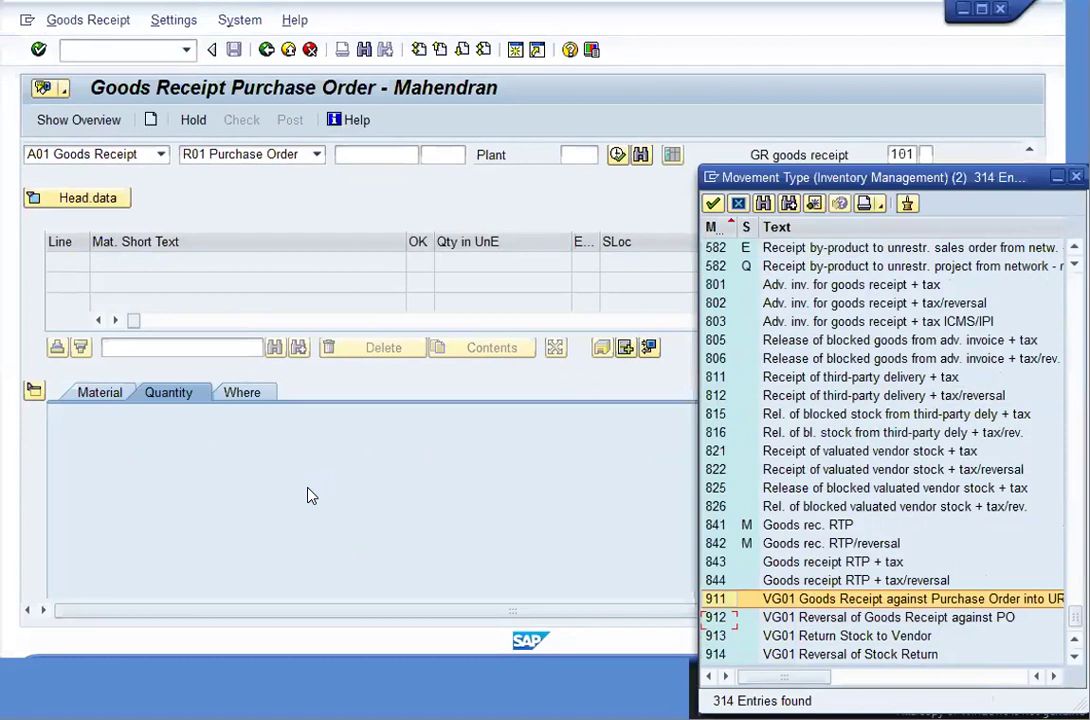
key(Return)
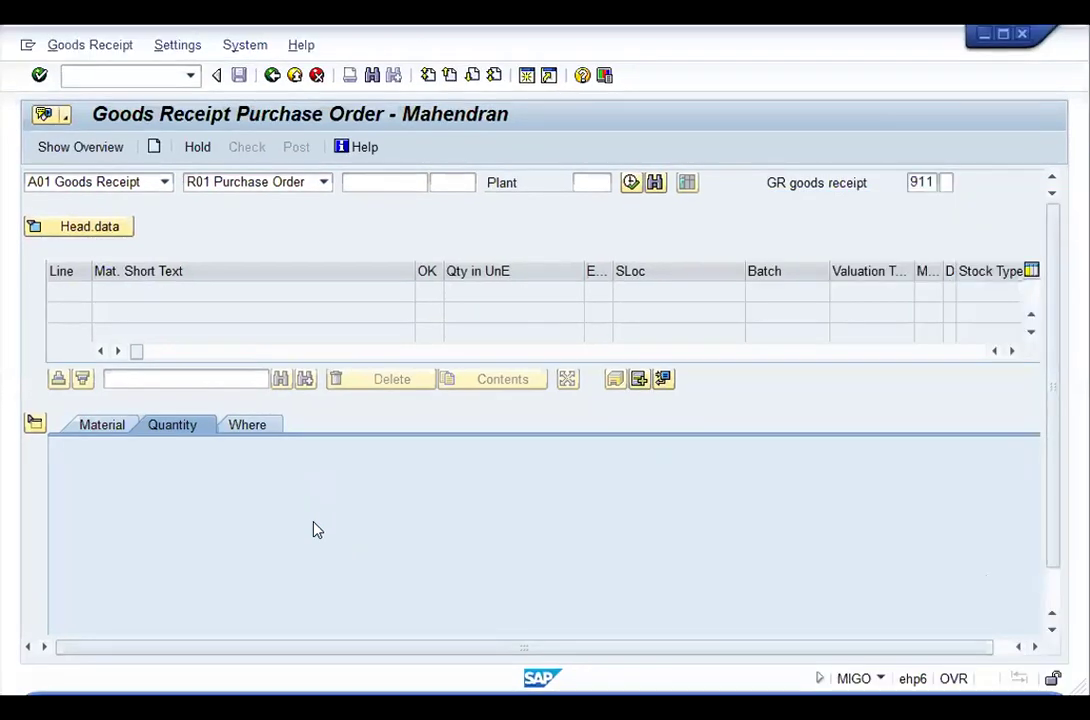
Step: Load the purchase order for VG01 Raw Material 2 and set the quantity in unit of entry to 50 KG
click(377, 178)
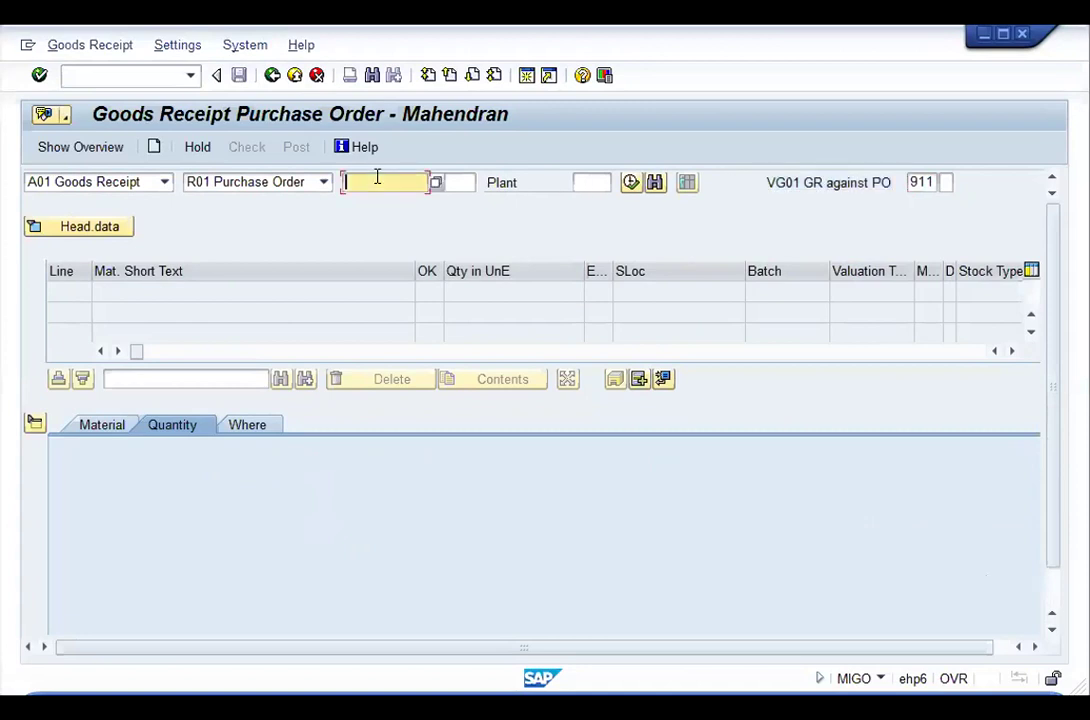
text(1)
key(Return)
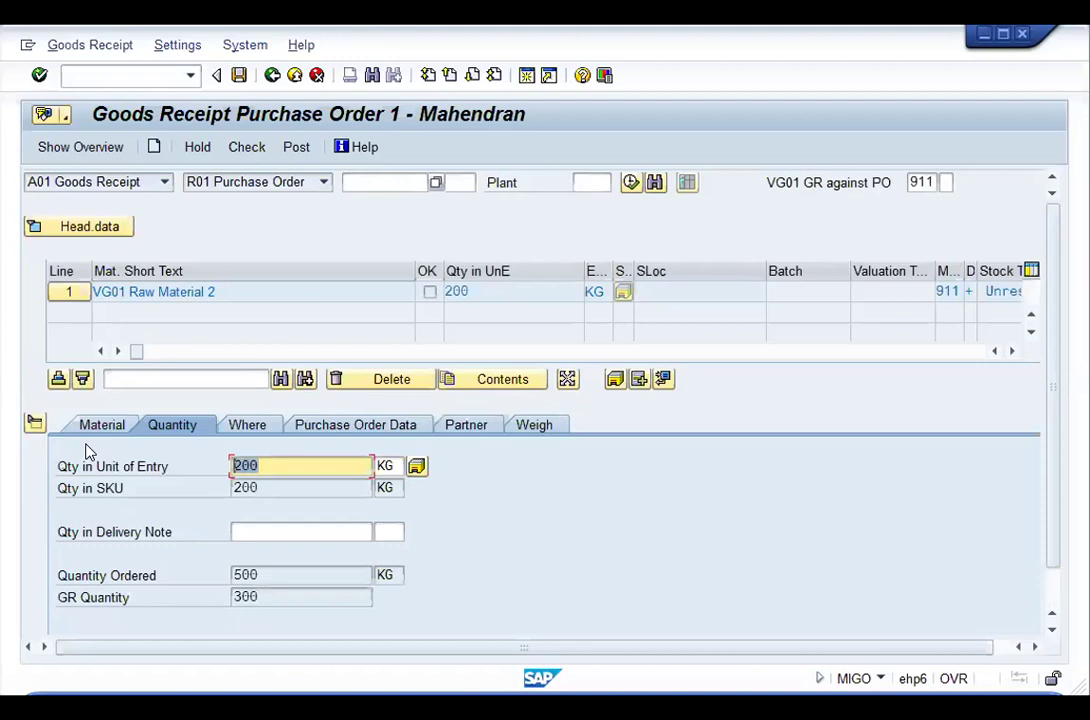
text(50)
key(Return)
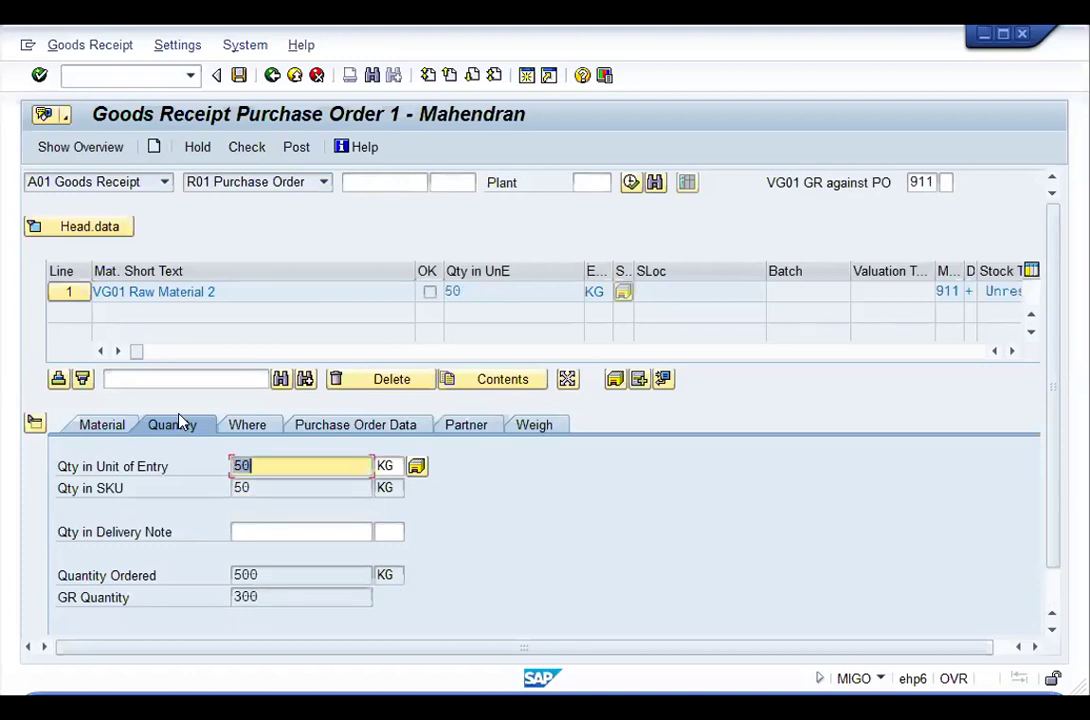
Step: Set the receipt item's storage location to SL01 and mark the item as OK
click(240, 427)
click(296, 532)
text(sl01)
key(Return)
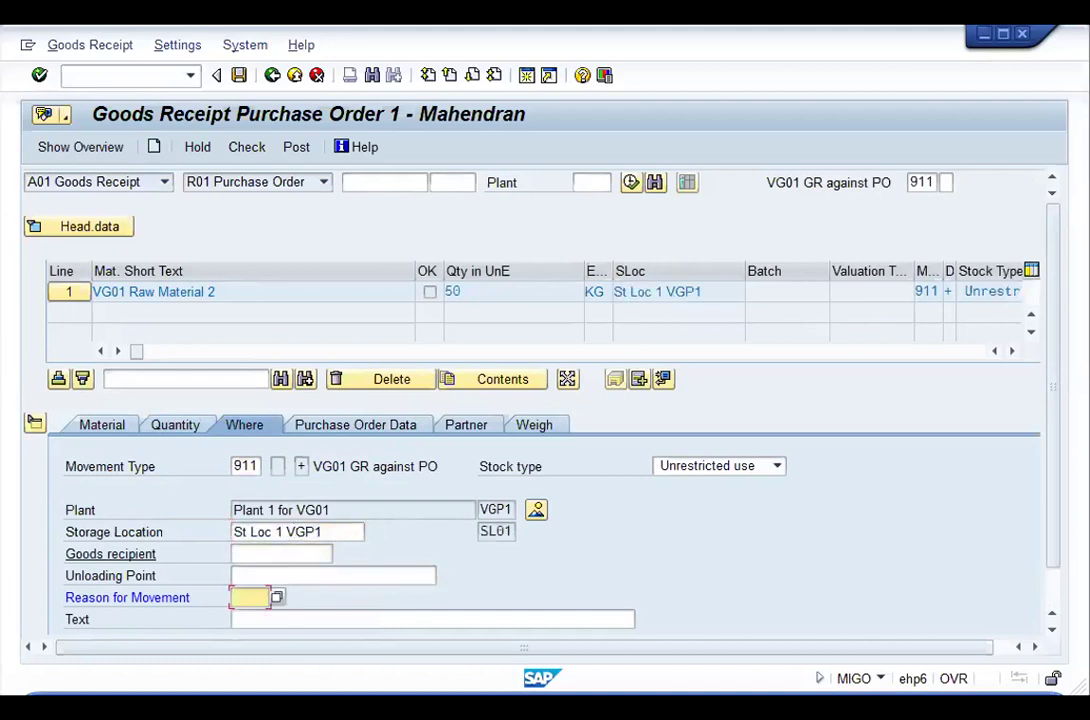
scroll(147, 619, down, 2)
click(122, 620)
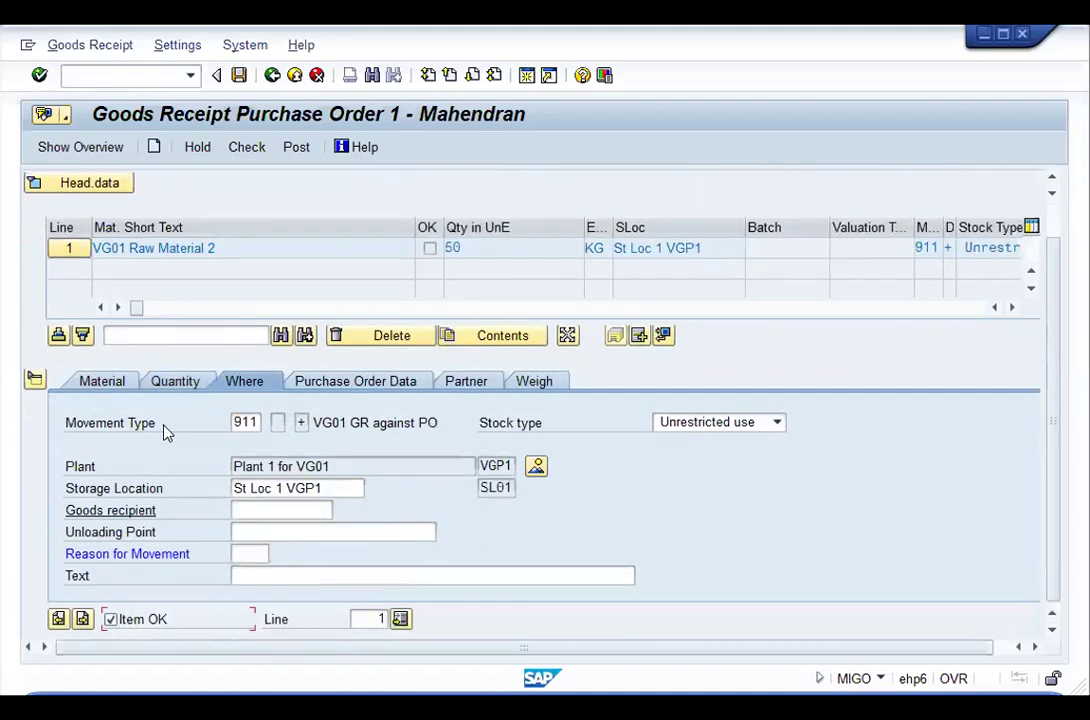
Step: Check the goods receipt, set its reason for movement to 0001, Receiving Stock, and post it
click(245, 147)
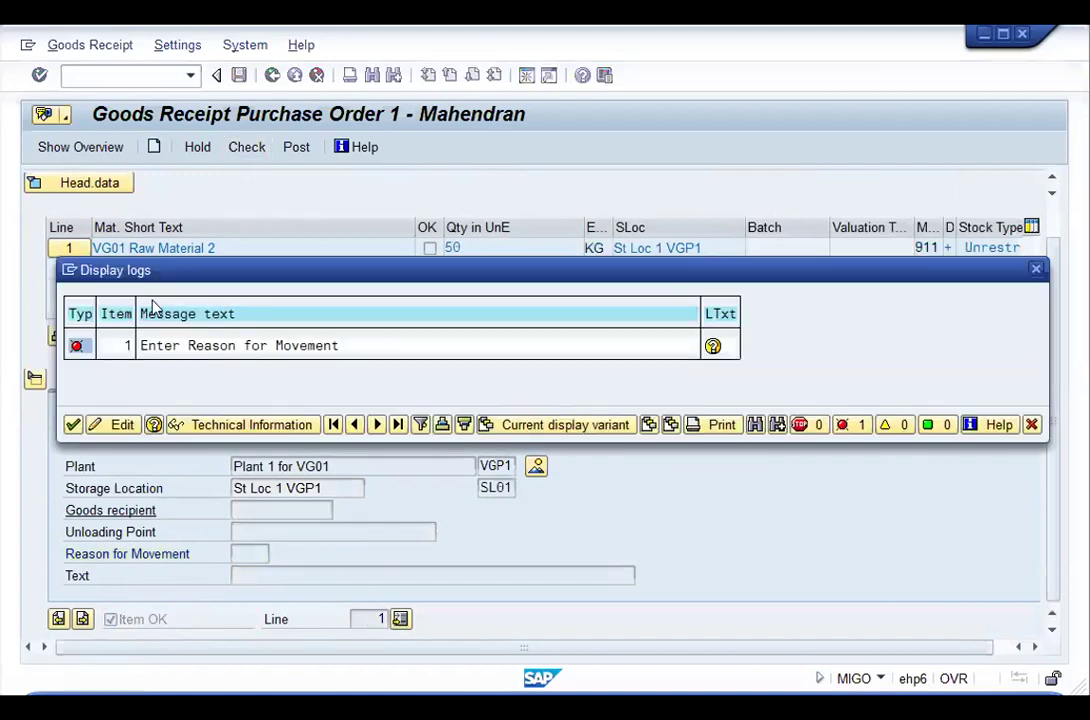
click(73, 425)
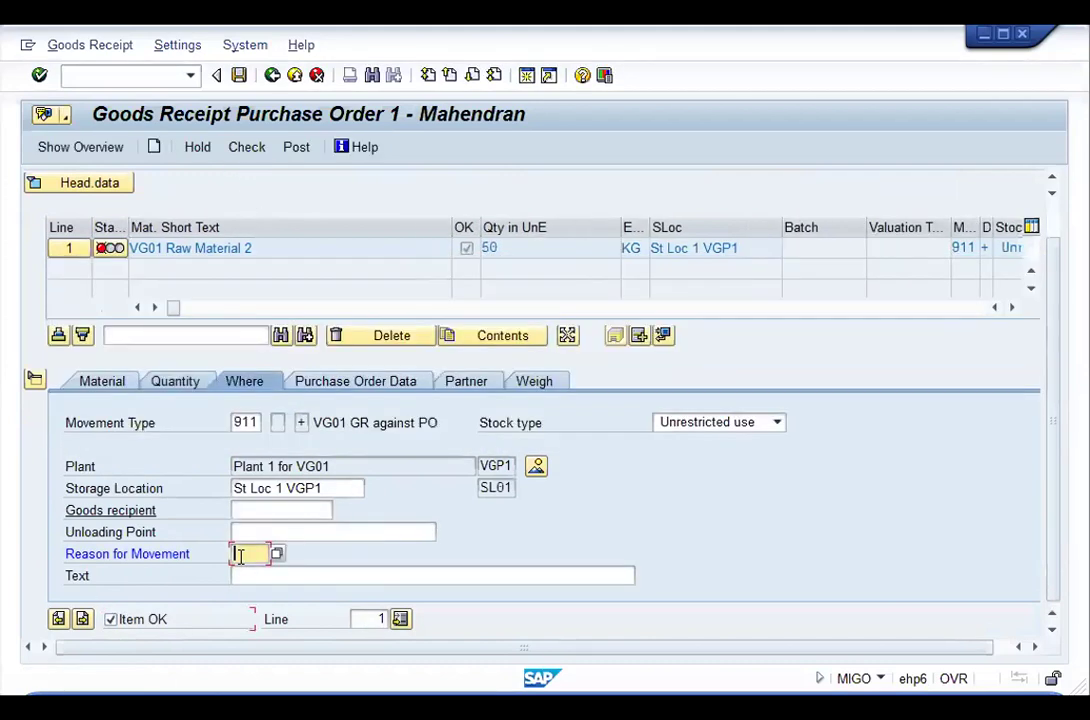
key(F4)
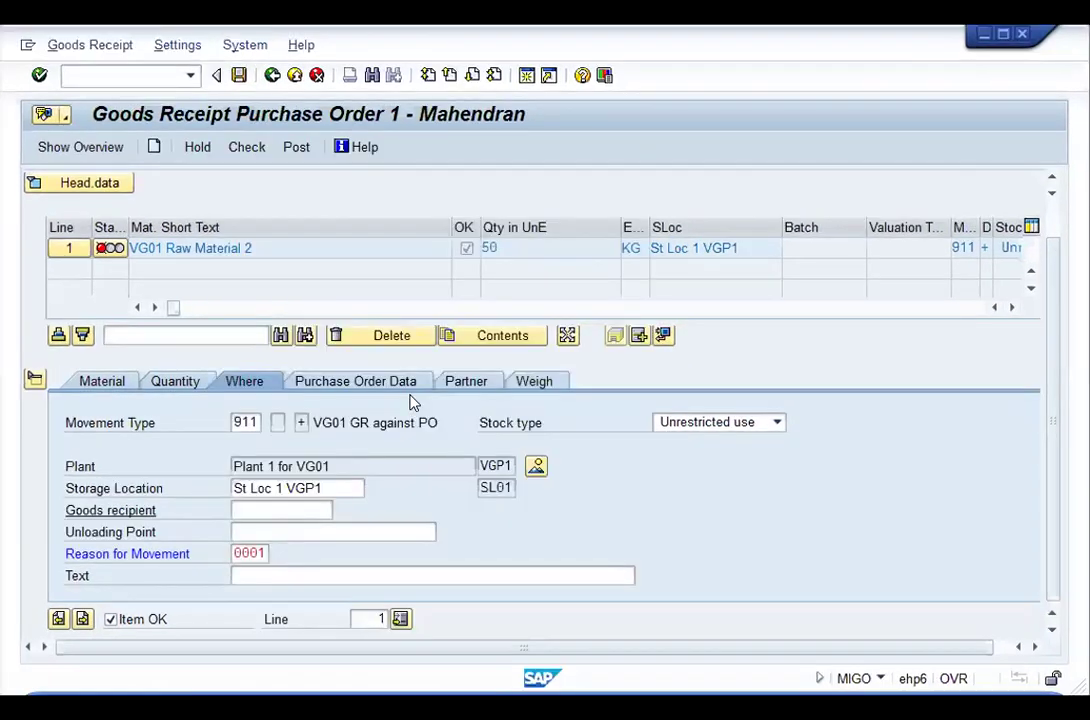
click(246, 147)
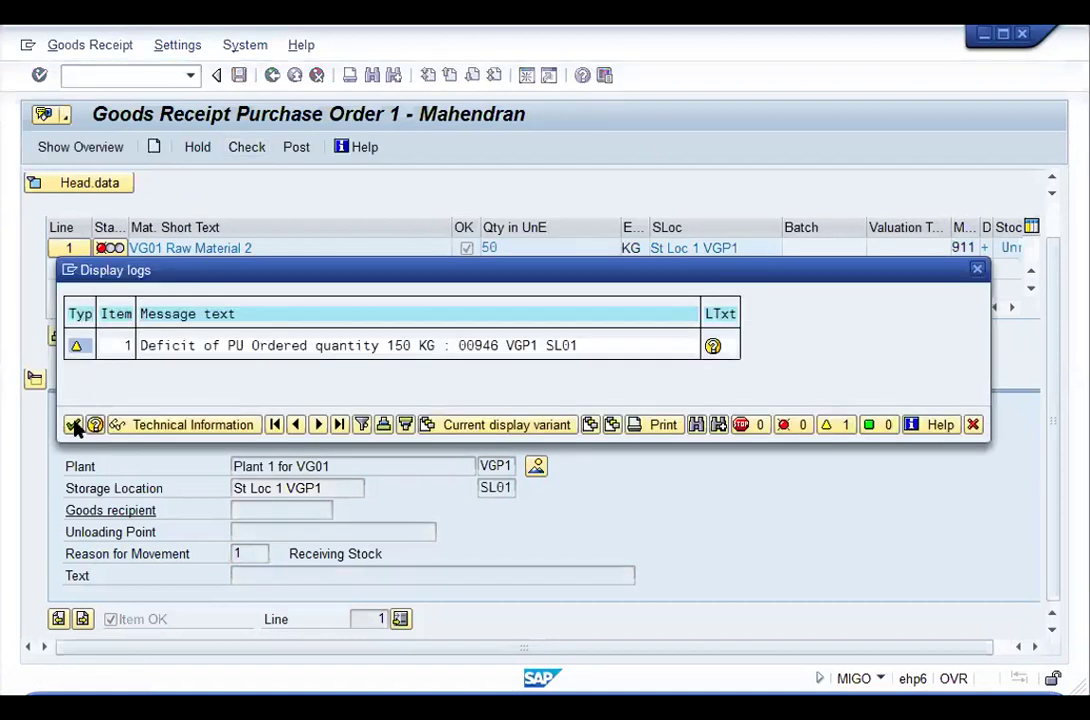
click(73, 425)
click(296, 147)
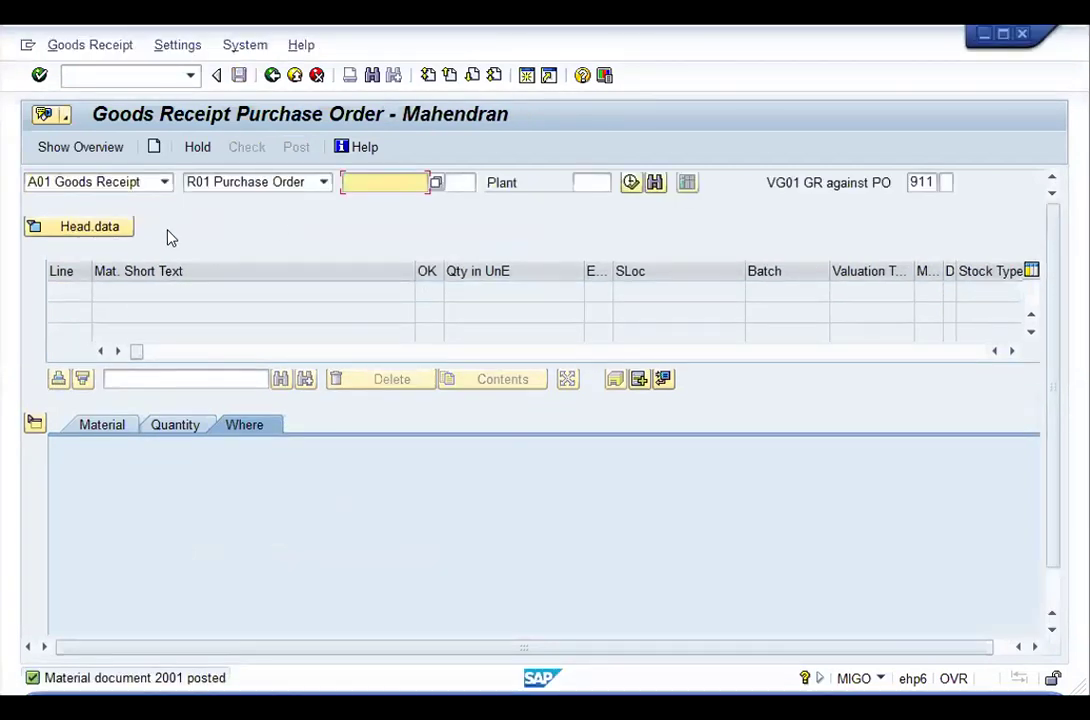
Step: Switch the transaction to A03 Cancellation and load the material document just posted
click(160, 185)
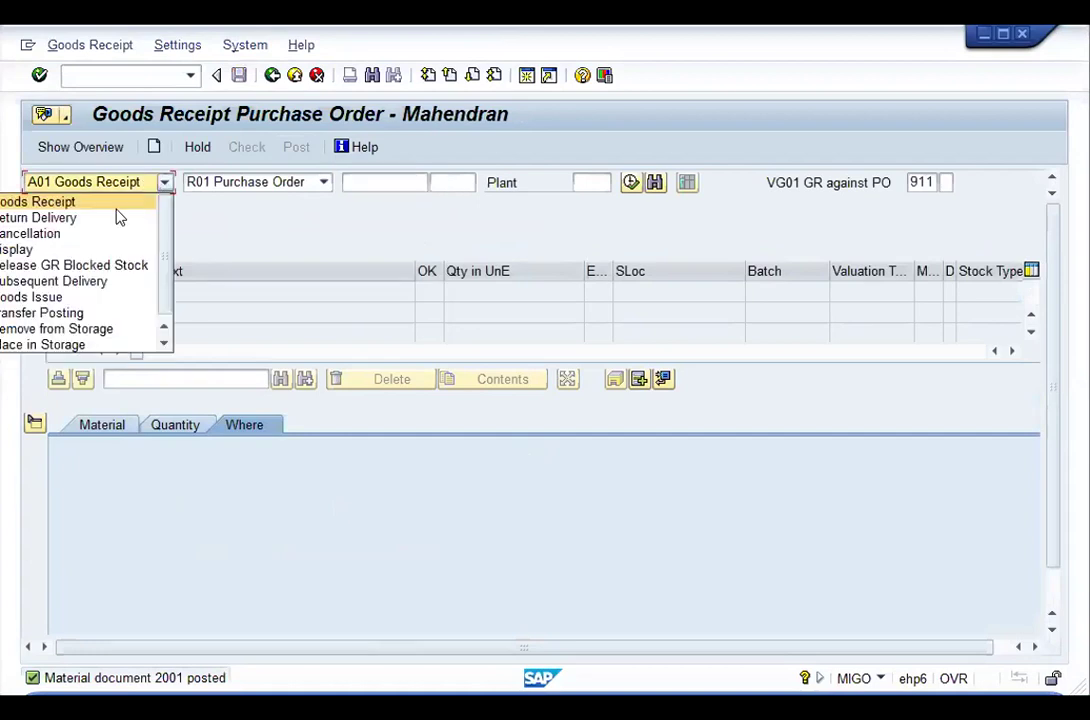
click(63, 233)
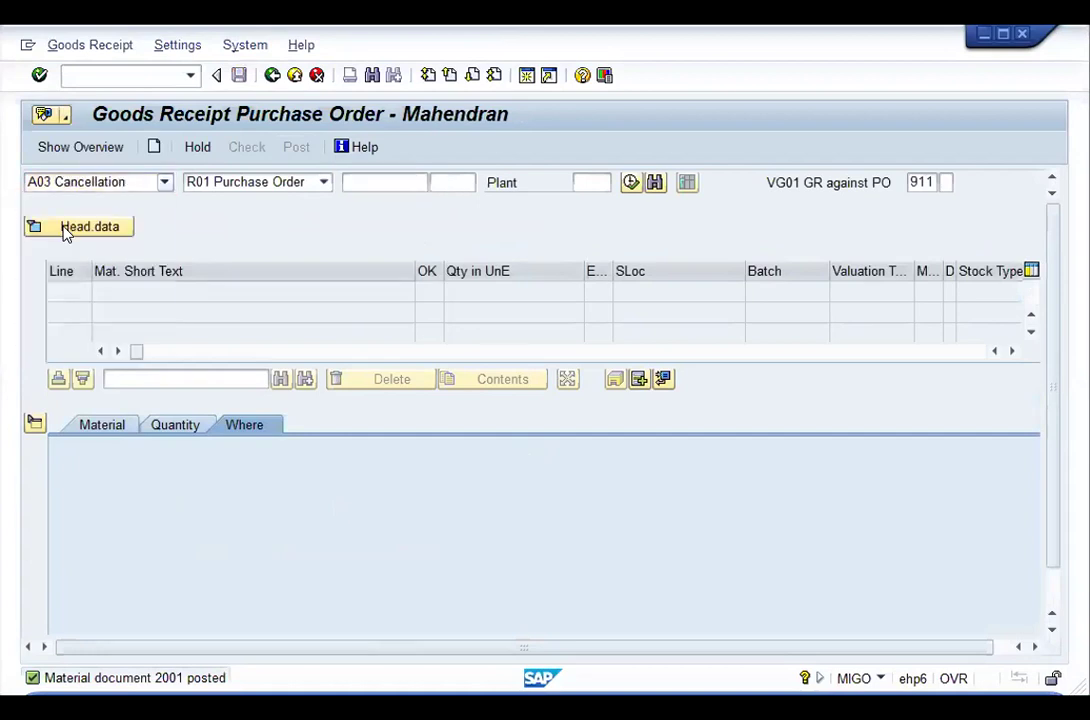
click(394, 183)
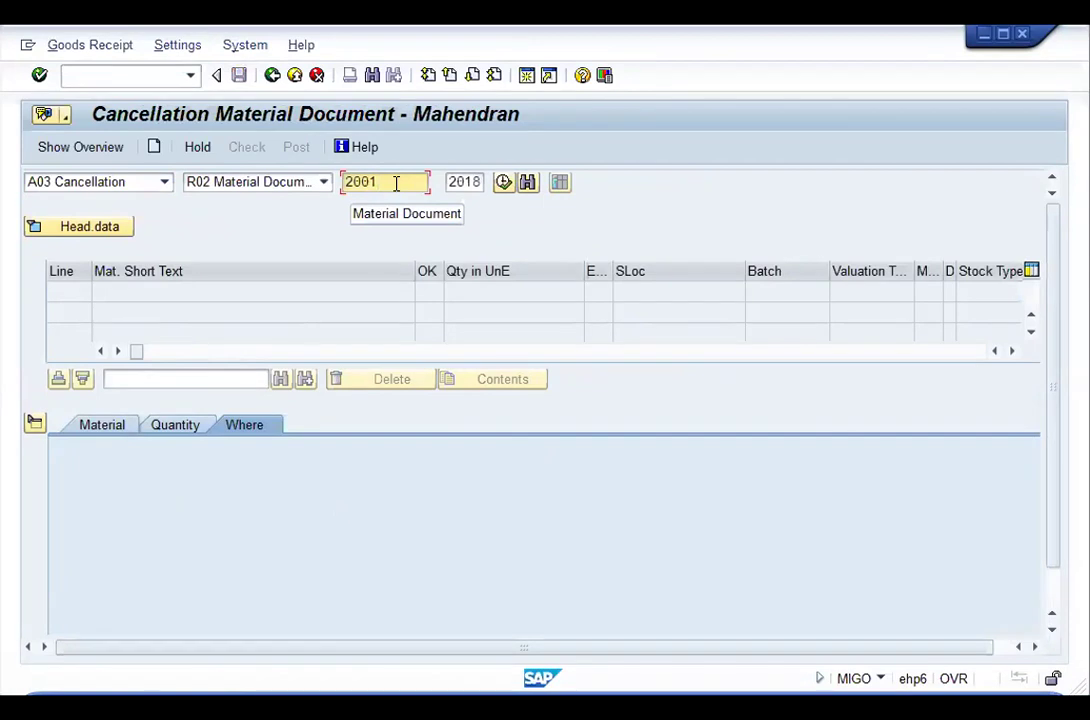
key(Return)
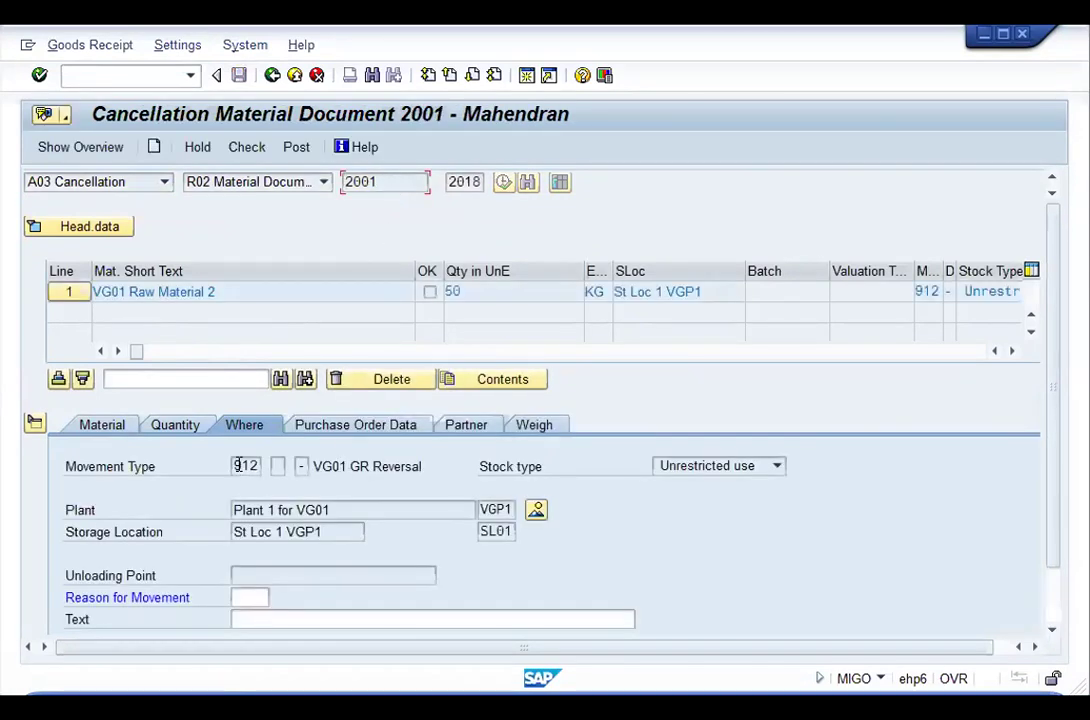
Step: Set the reversal item's reason for movement to 0001, Cancel GR, mark it as OK, and check and post the cancellation
click(257, 598)
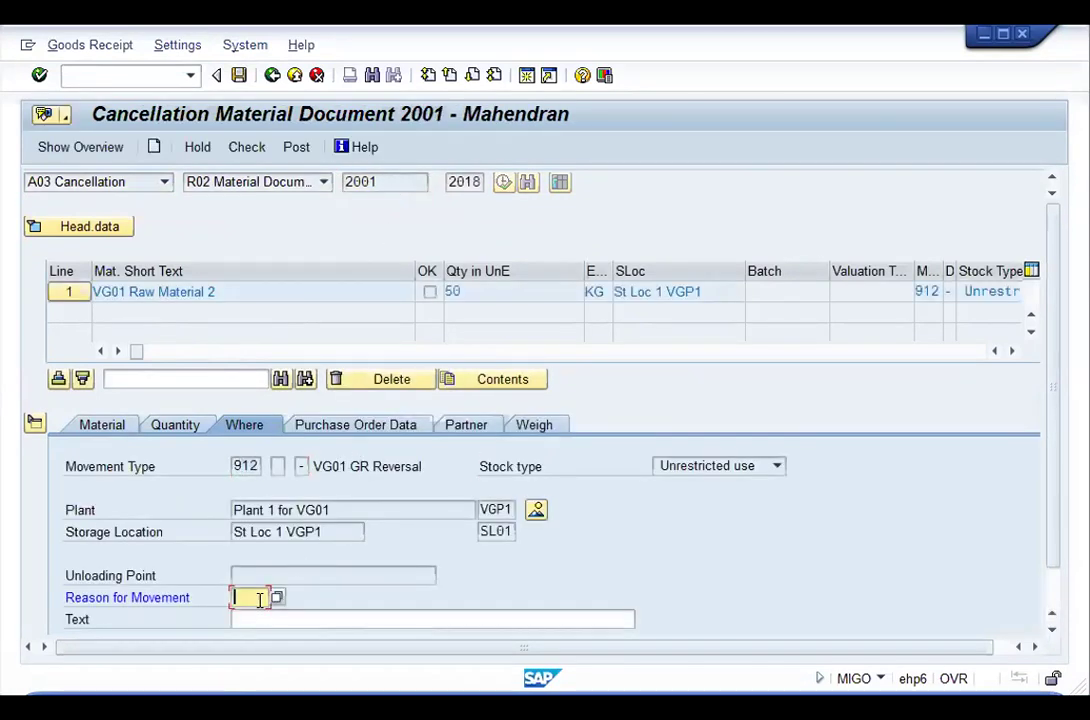
key(F4)
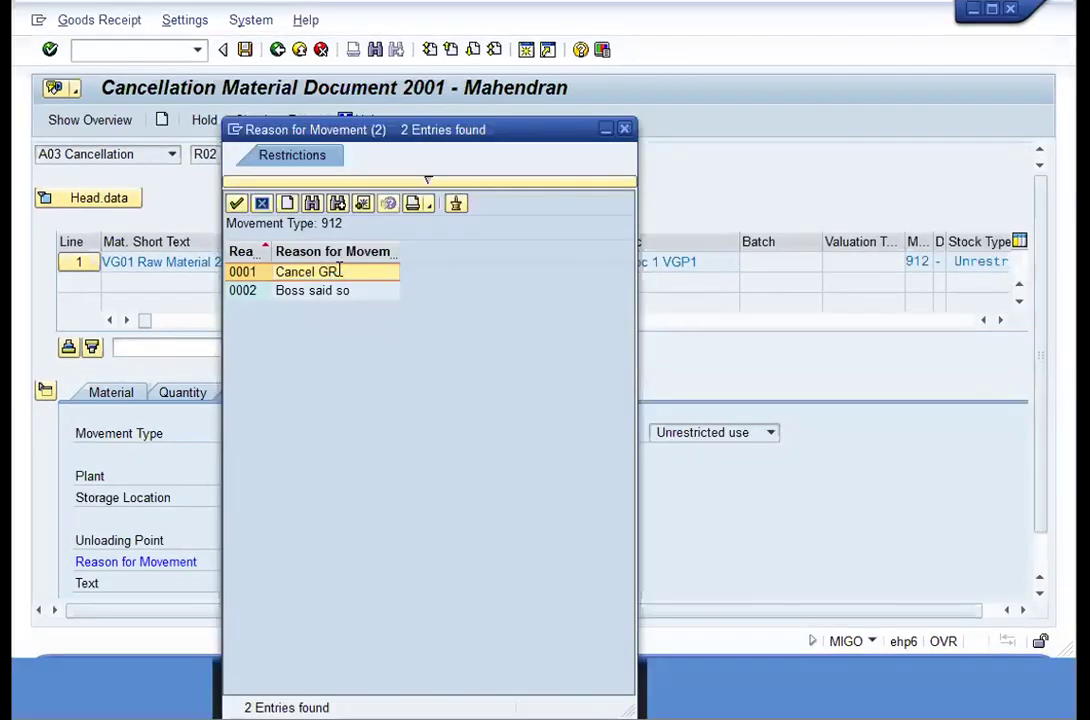
key(Return)
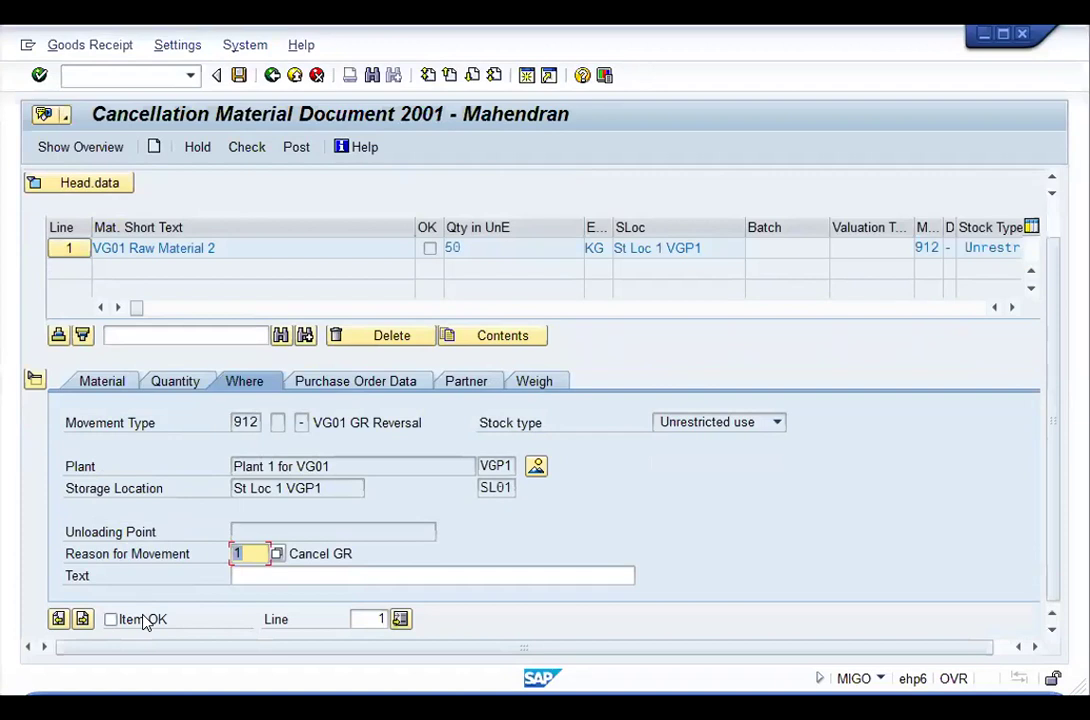
click(247, 152)
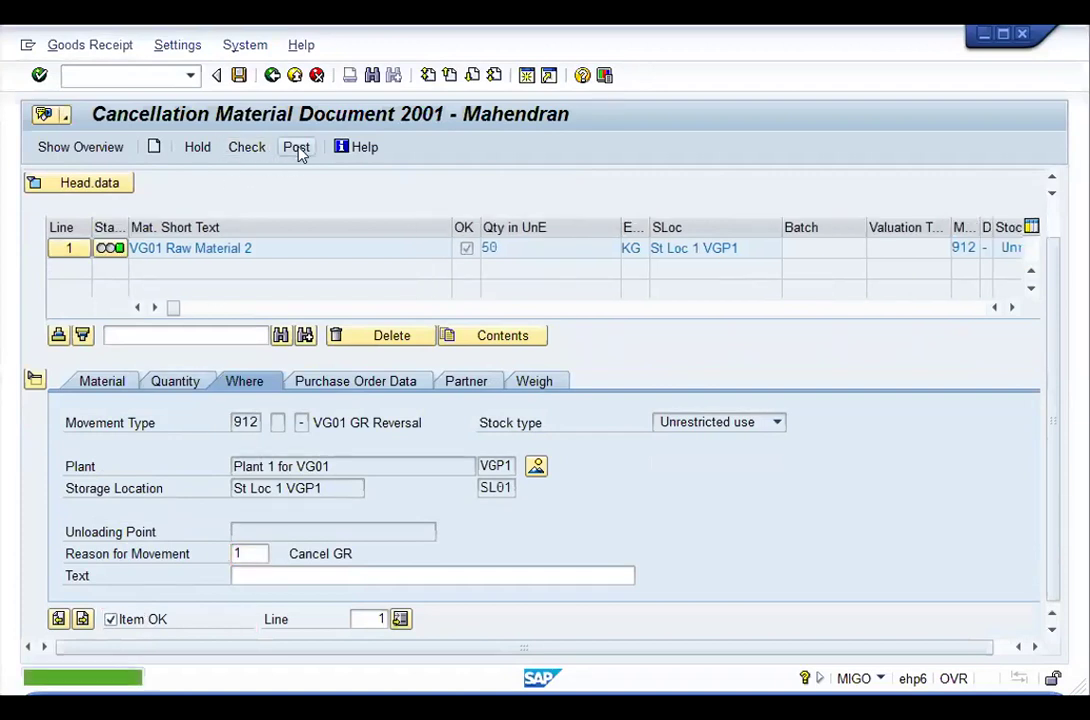
click(299, 150)
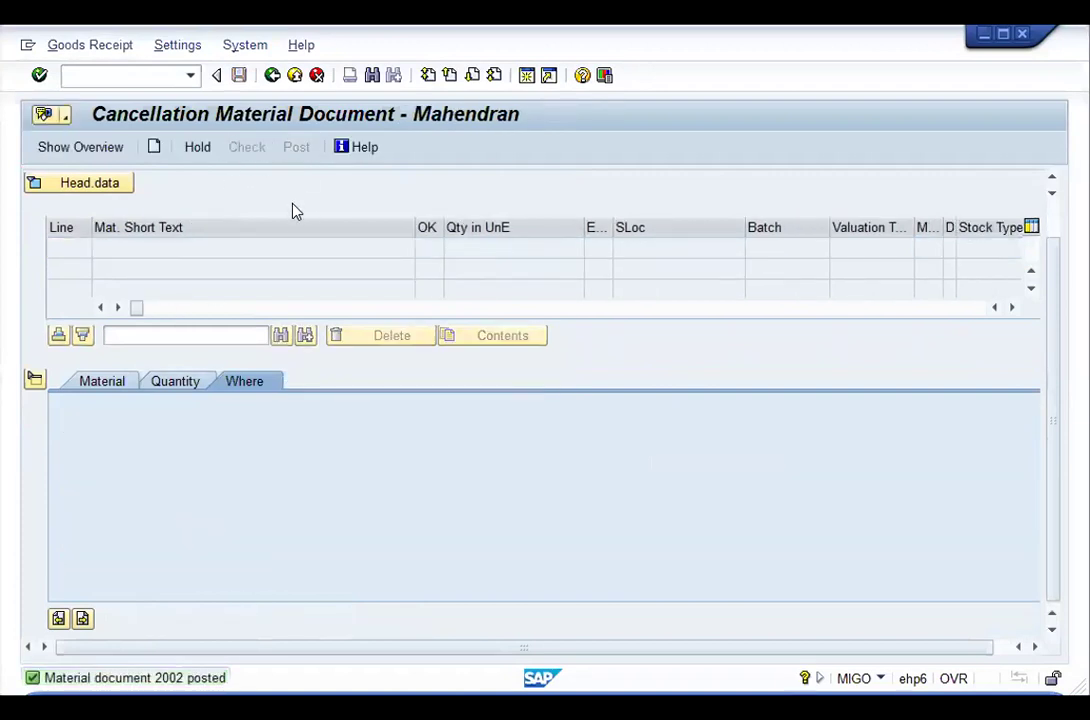
Step: Switch the transaction to A01 Goods Receipt, load the same purchase order and set the item's quantity in unit of entry to 50 KG
click(164, 182)
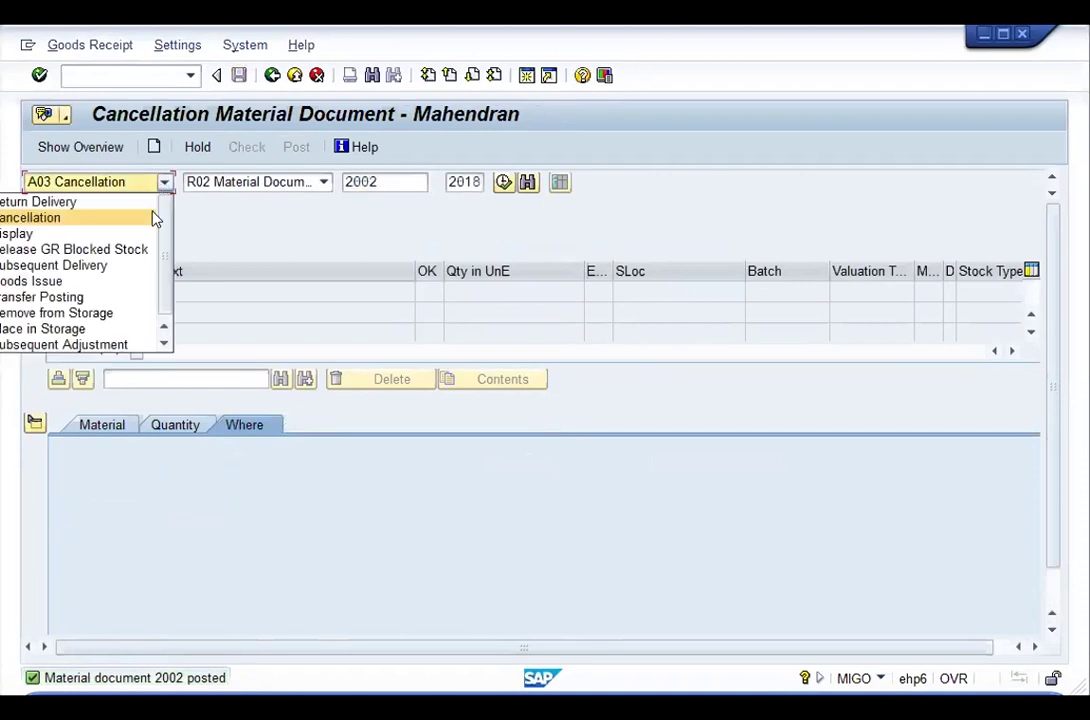
click(68, 203)
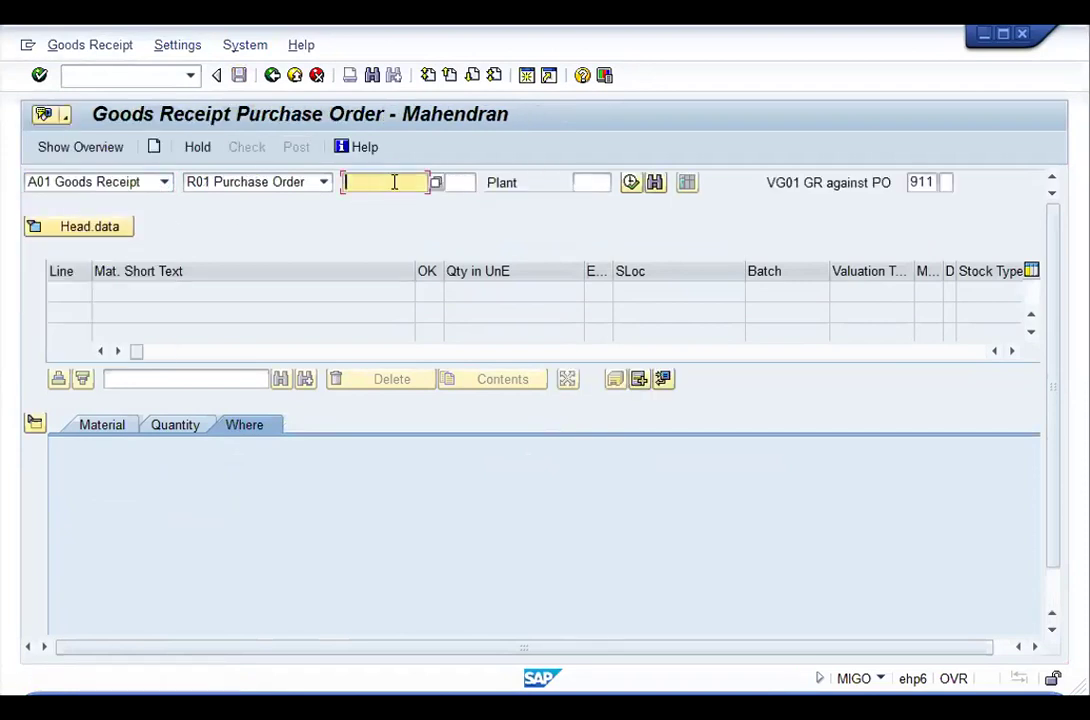
text(1)
key(Return)
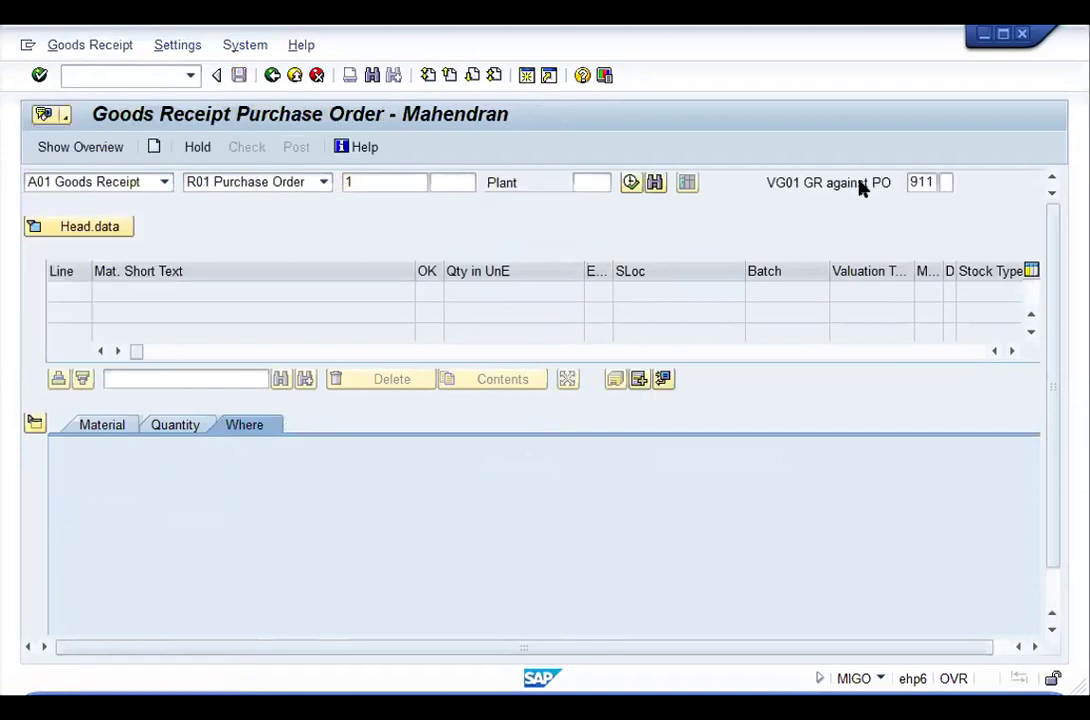
click(185, 426)
text(50)
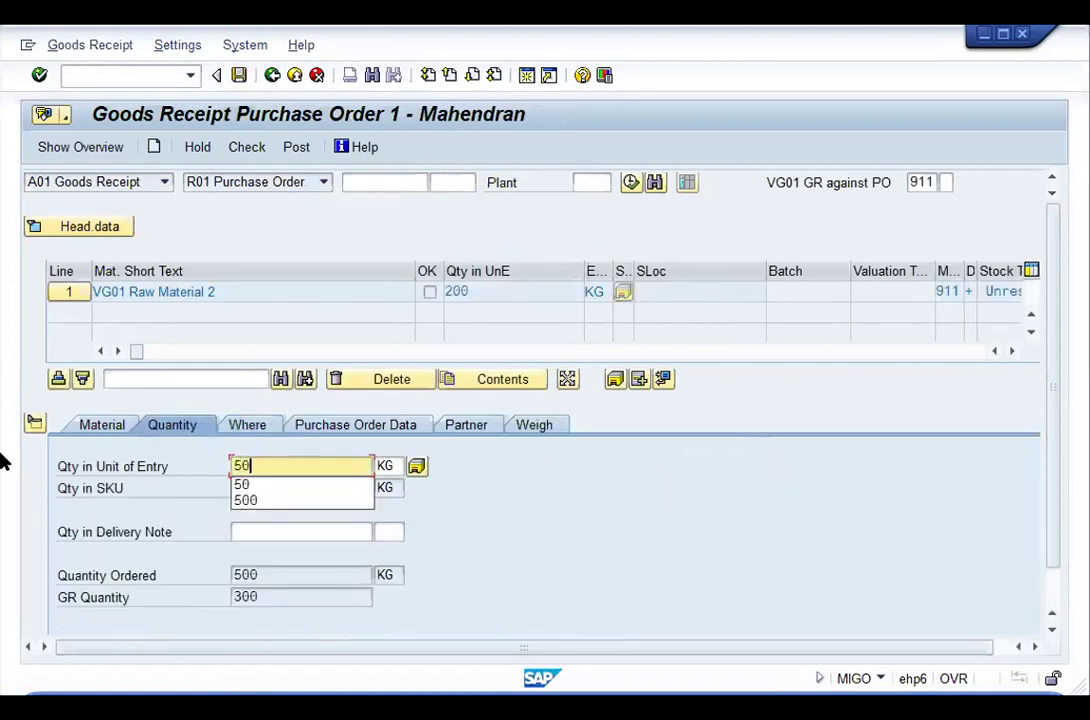
key(Return)
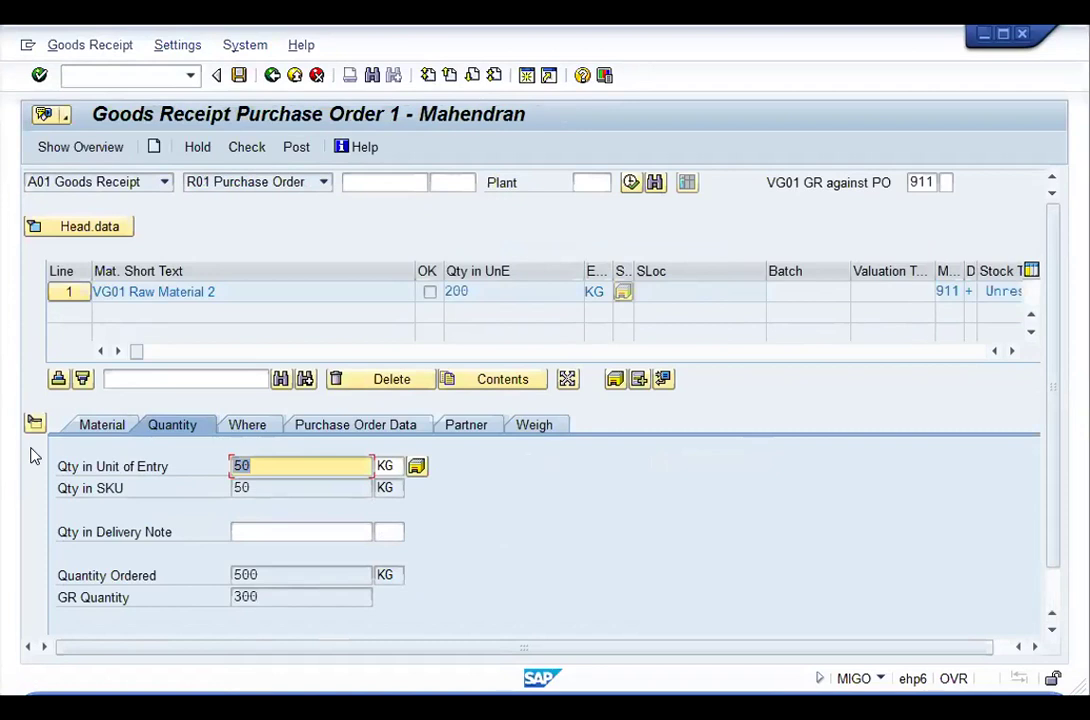
Step: Set the receipt item's reason for movement to 0001, Receiving Stock, and its stock type to Blocked stock
click(246, 424)
click(258, 596)
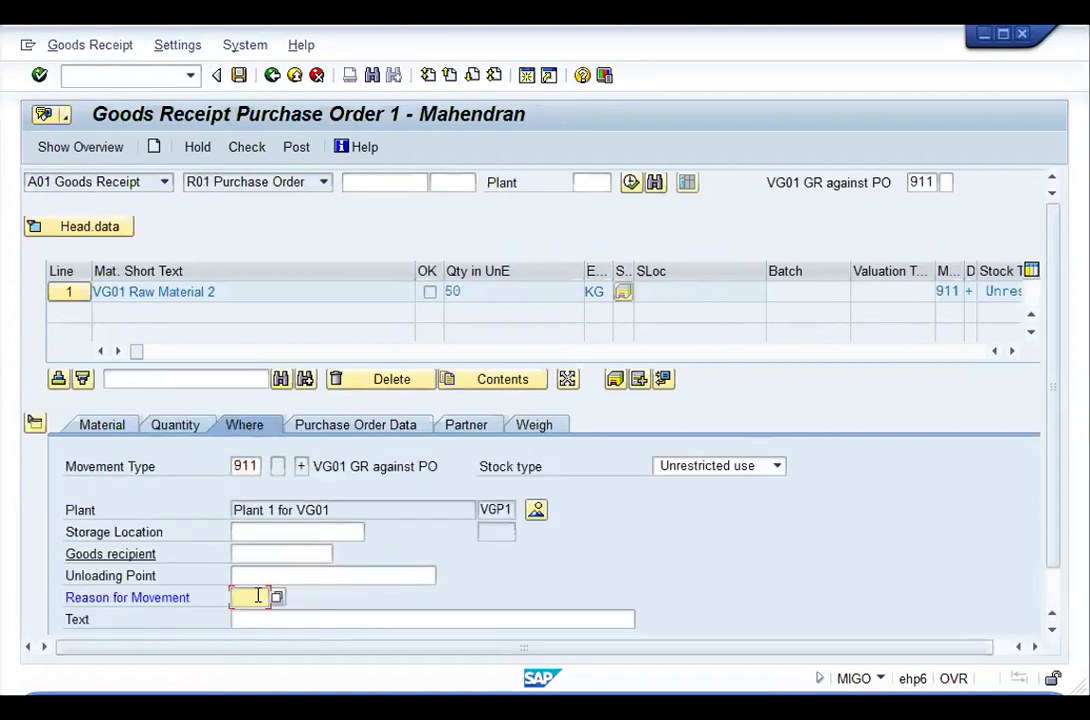
text(0)
key(Down)
key(Return)
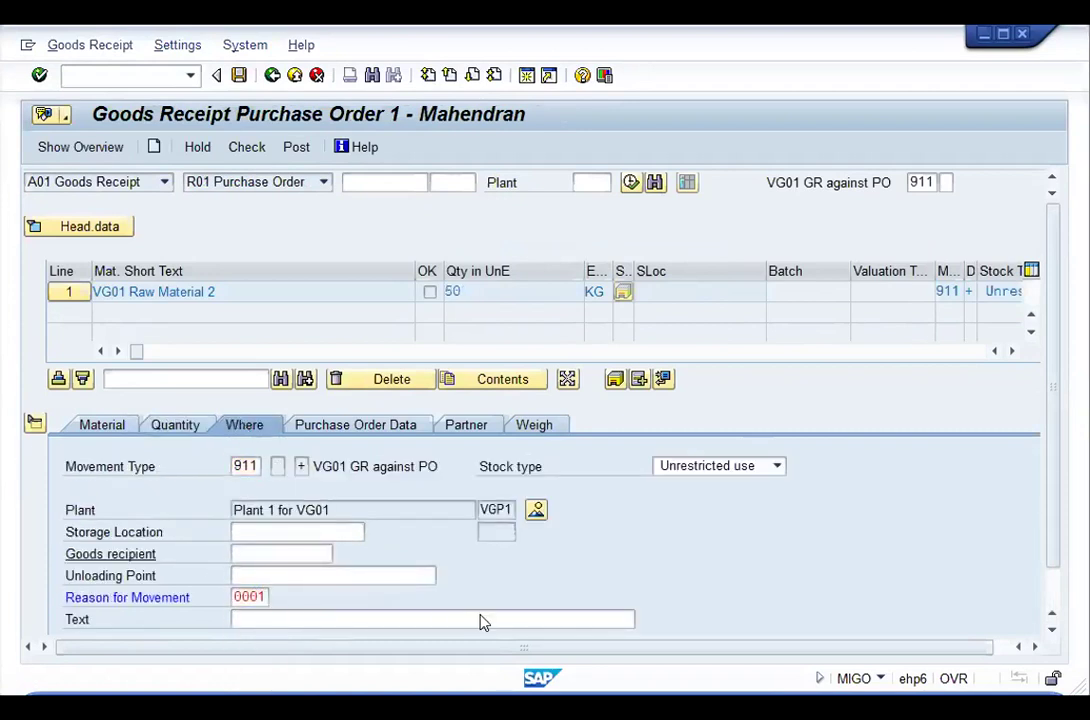
key(Return)
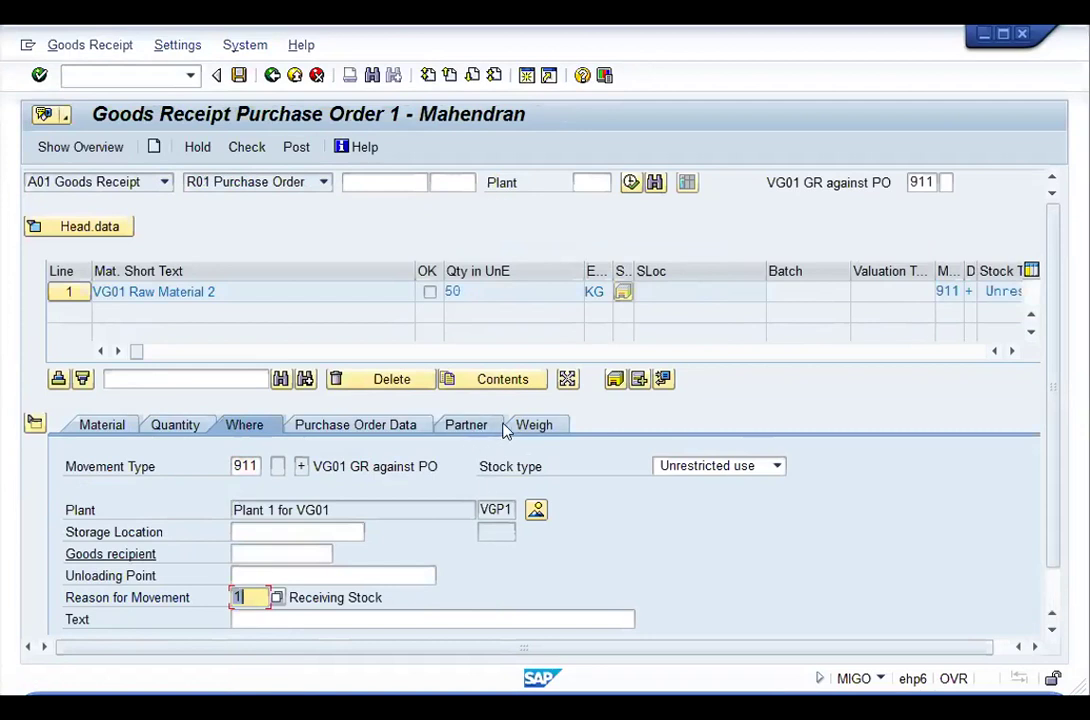
click(718, 465)
click(687, 505)
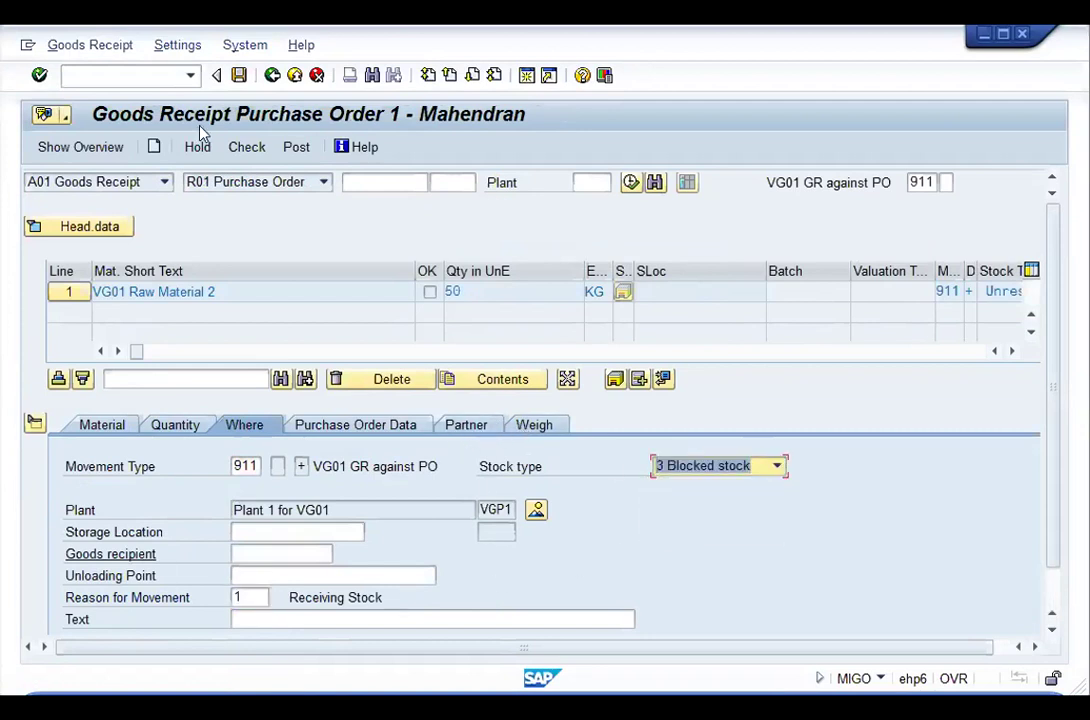
Step: Mark the receipt item as OK, run a check, and set its storage location to SL01, St Loc 1 VGP1
key(F4)
key(Return)
click(246, 147)
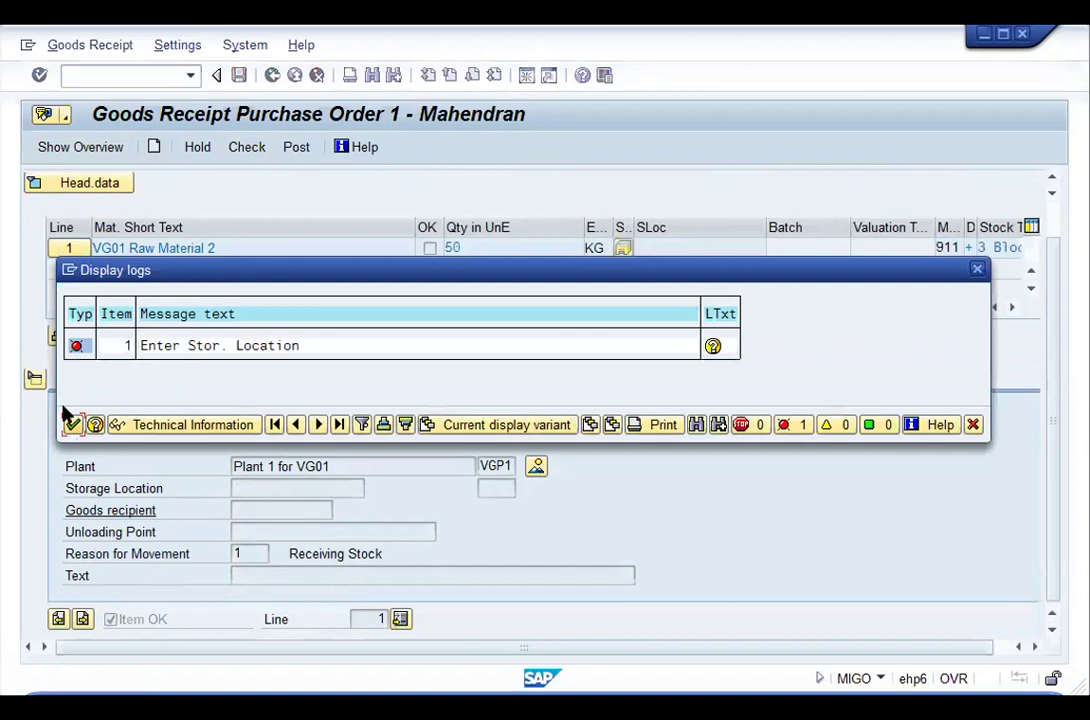
key(Return)
text(s)
click(318, 508)
key(Return)
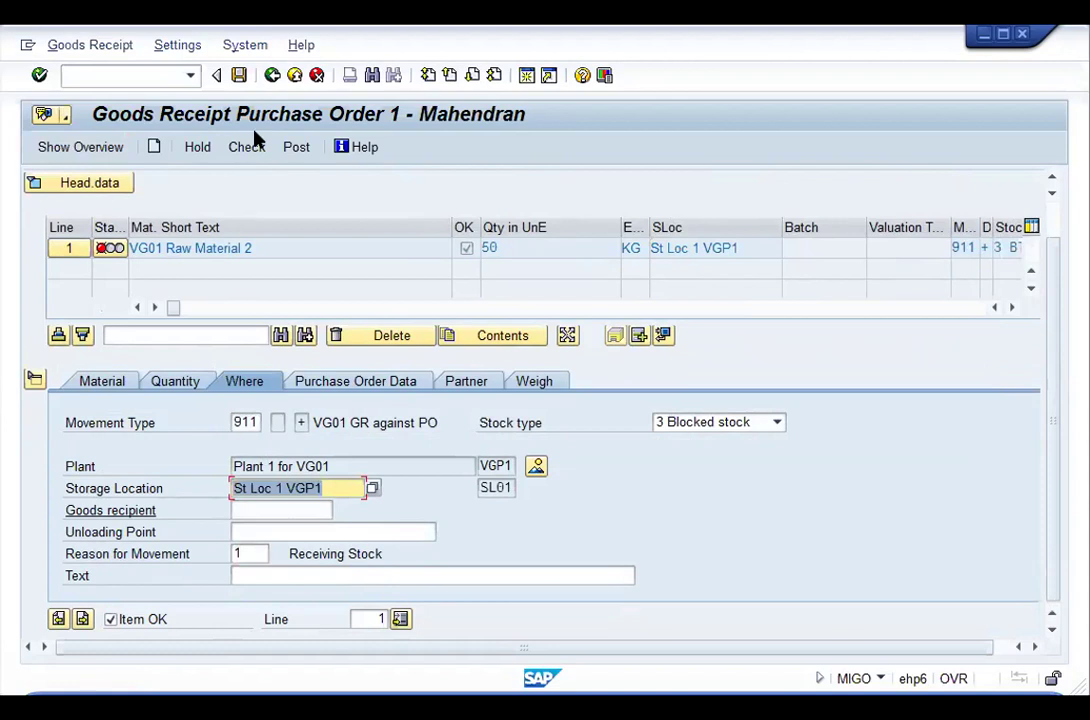
Step: Check the blocked-stock goods receipt again, accept the log and post the document
click(246, 147)
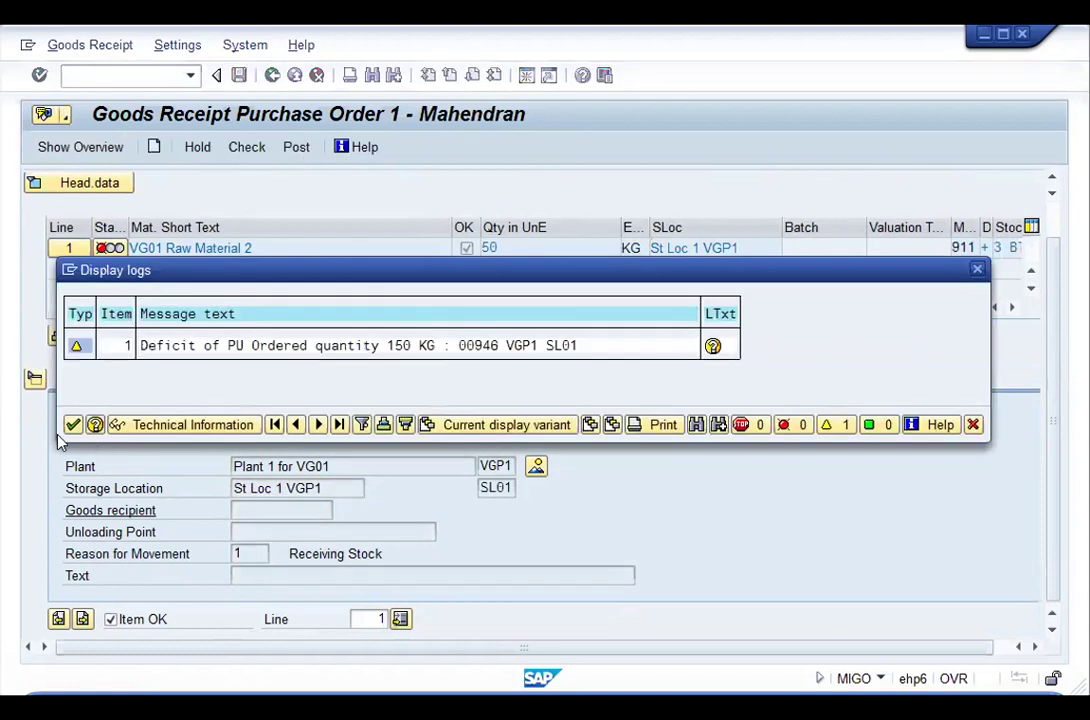
click(72, 425)
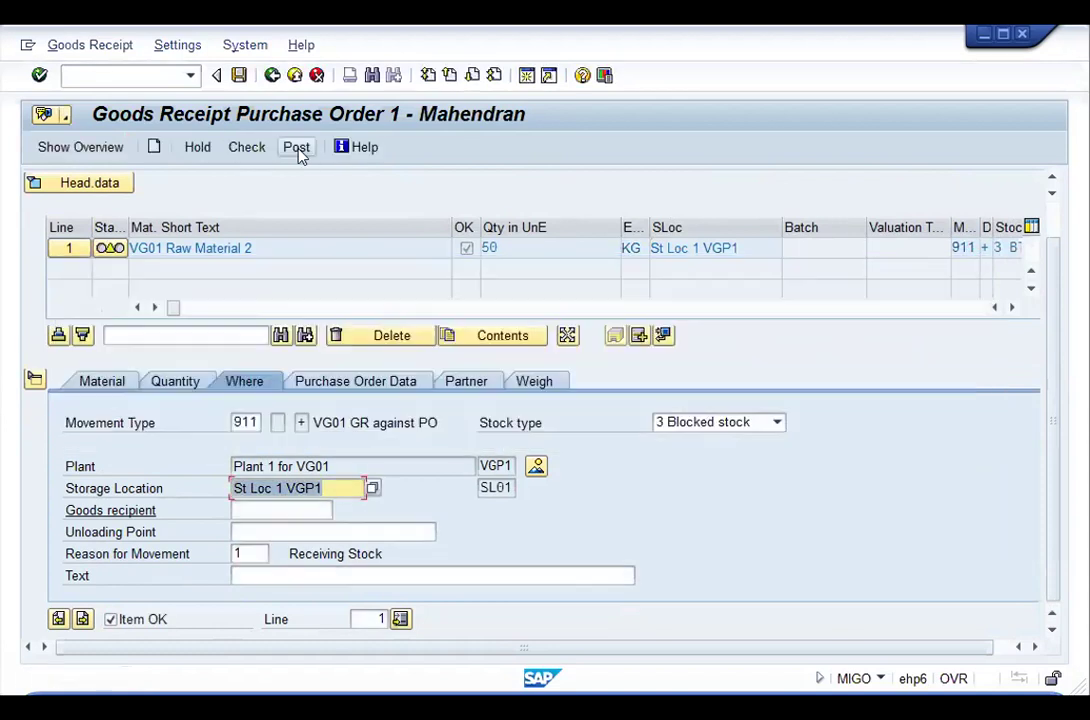
click(296, 148)
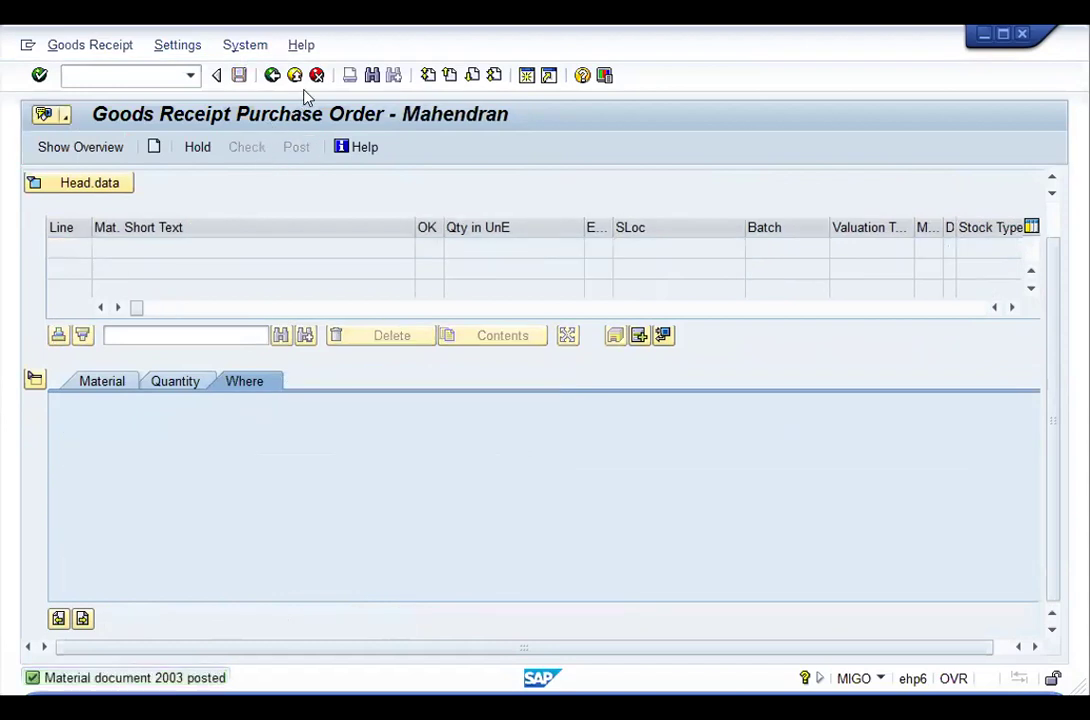
Step: Switch the transaction to A02 Return Delivery and load the goods receipt's material document 2003
click(161, 187)
click(122, 216)
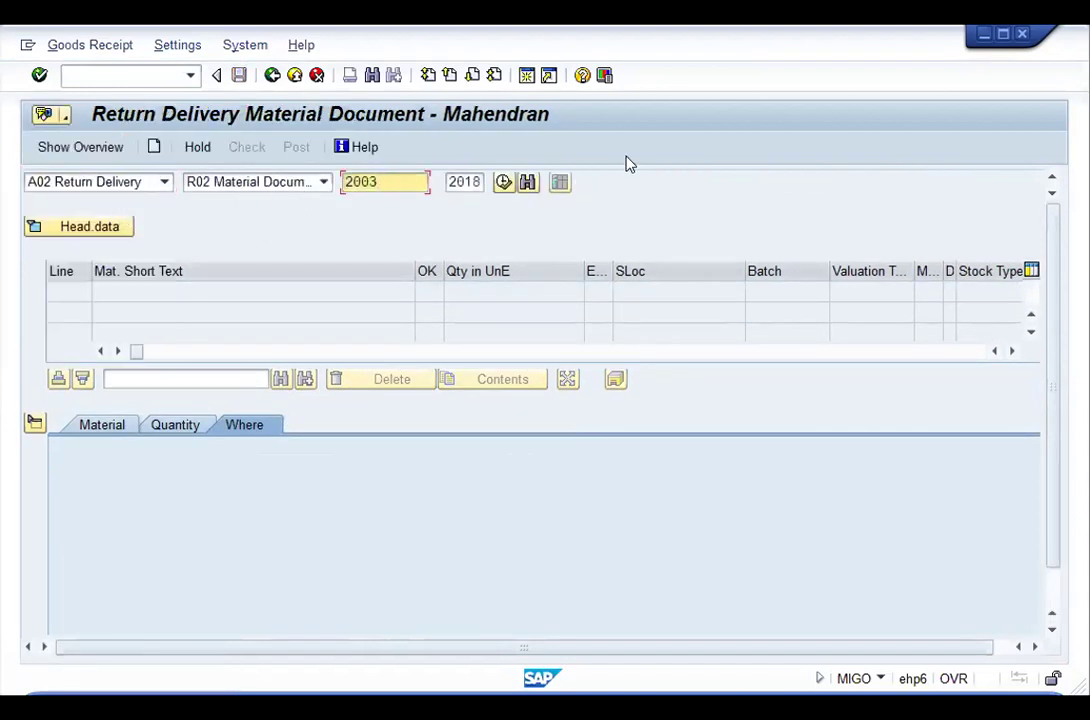
key(Return)
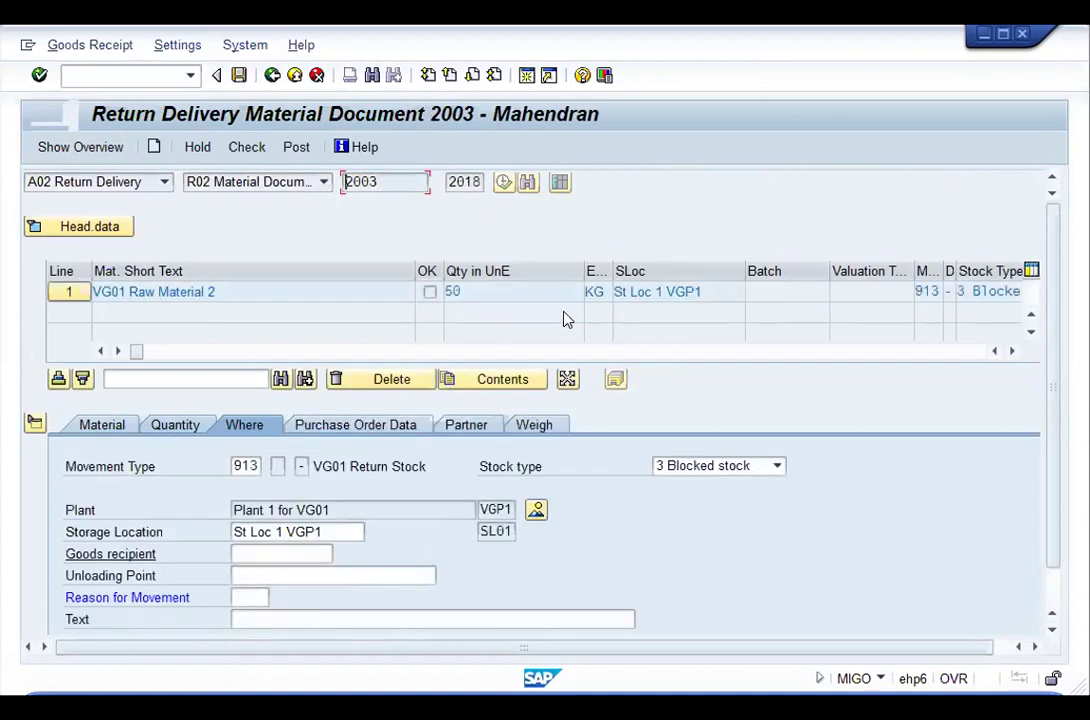
Step: Set the return item's reason for movement to 0001, Return Delivery, mark it as OK, and check and post the return
click(396, 466)
click(255, 597)
key(Return)
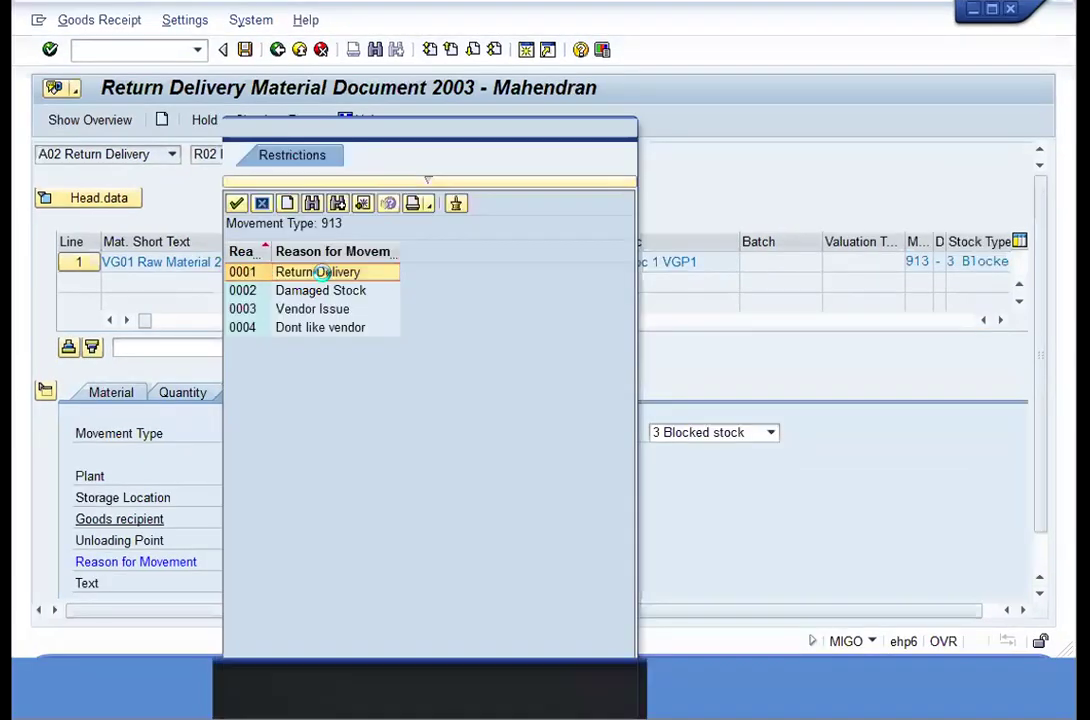
double_click(324, 272)
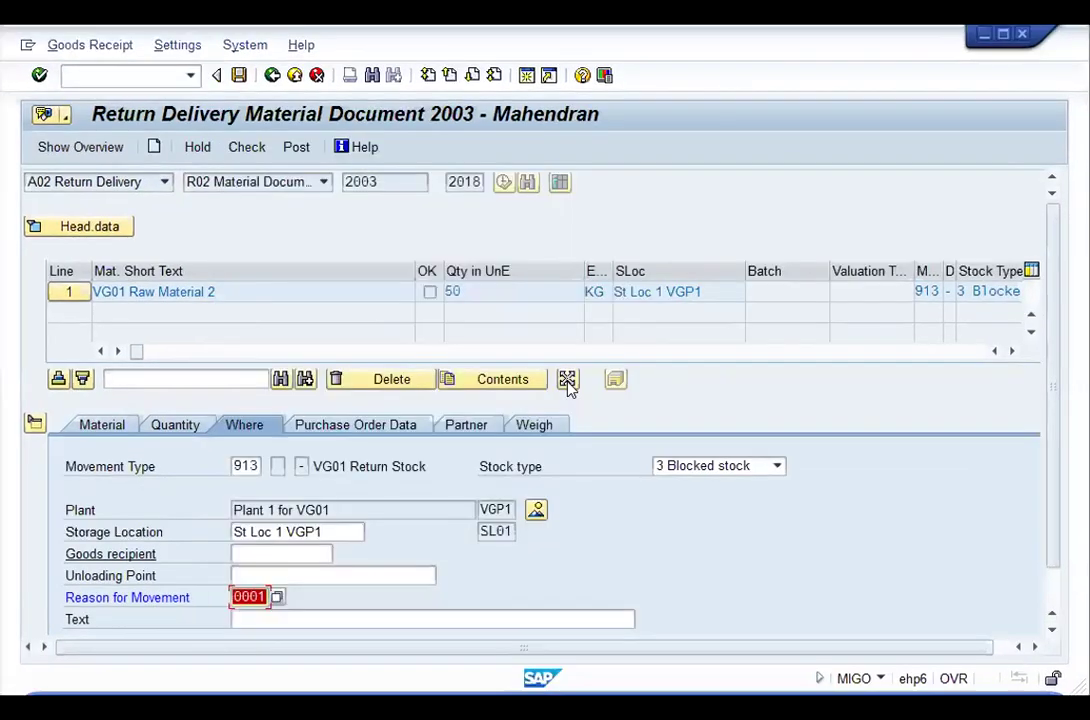
key(Return)
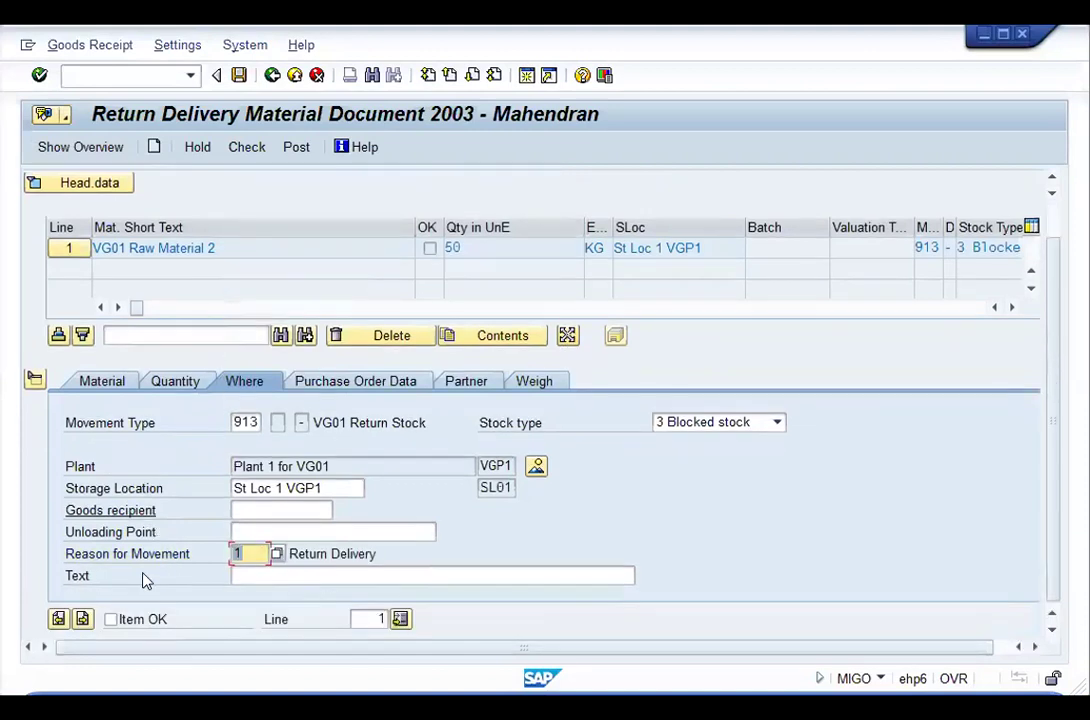
click(111, 619)
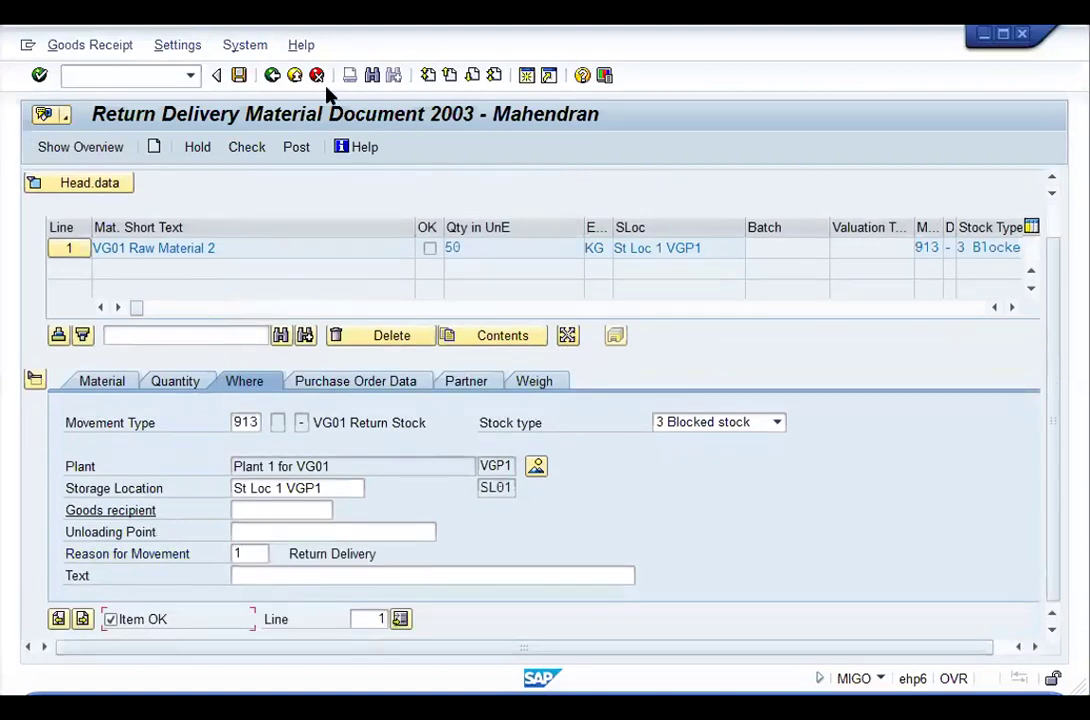
click(241, 153)
click(294, 146)
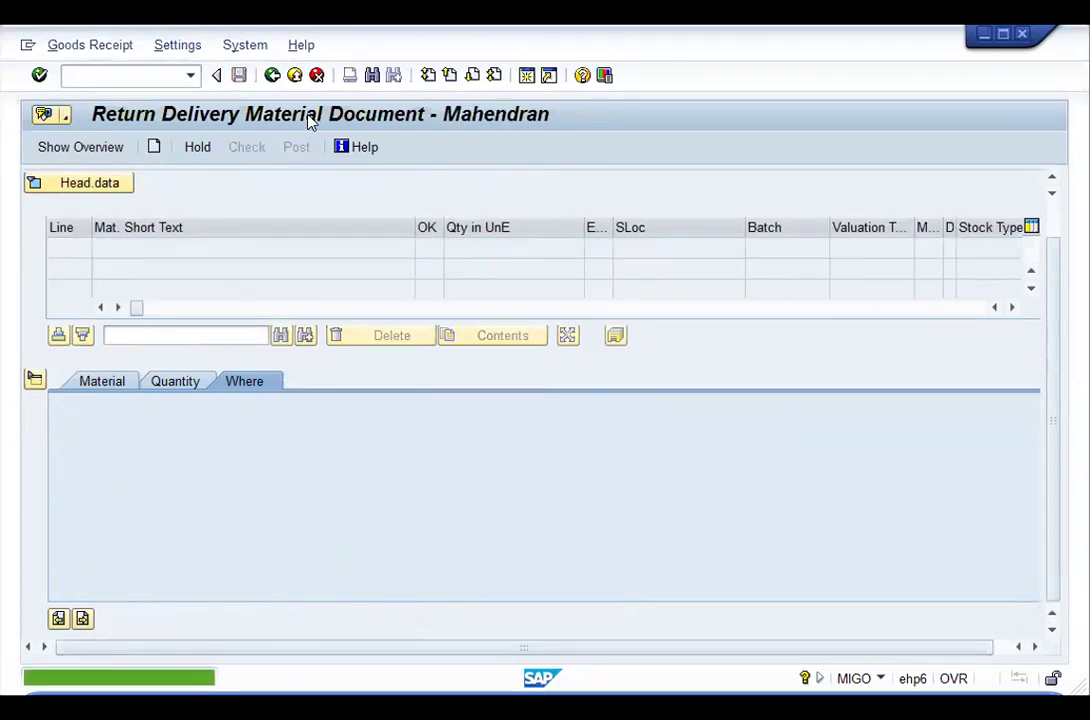
Step: Switch the transaction to A03 Cancellation and load the return delivery's material document 2004
click(156, 186)
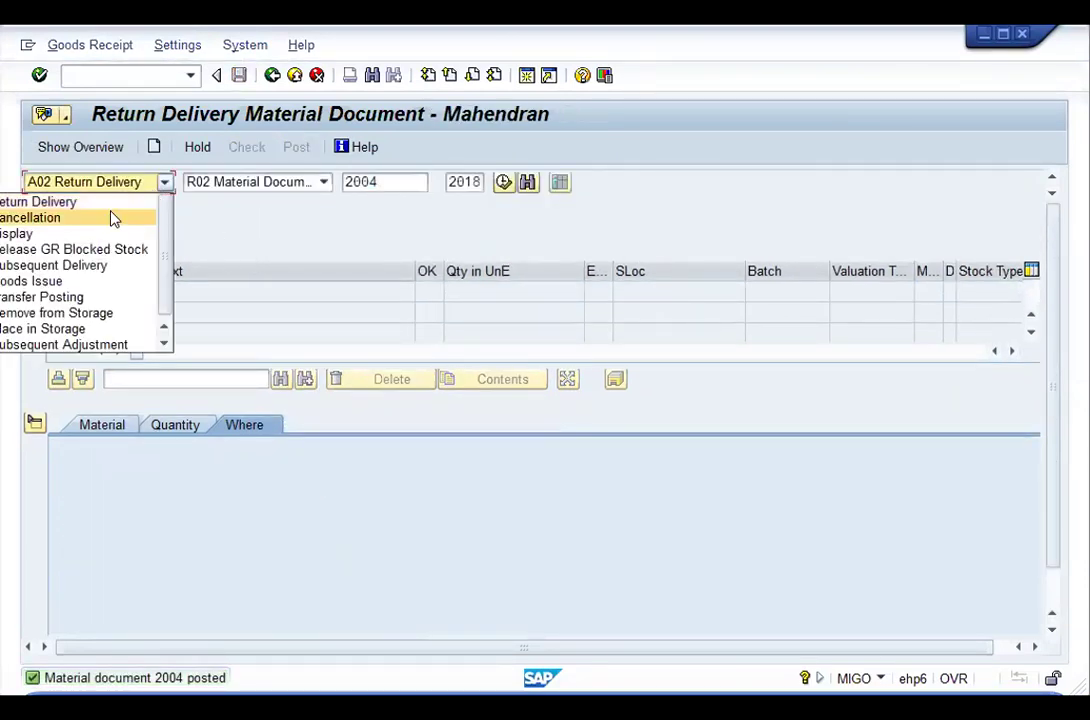
click(130, 217)
click(409, 180)
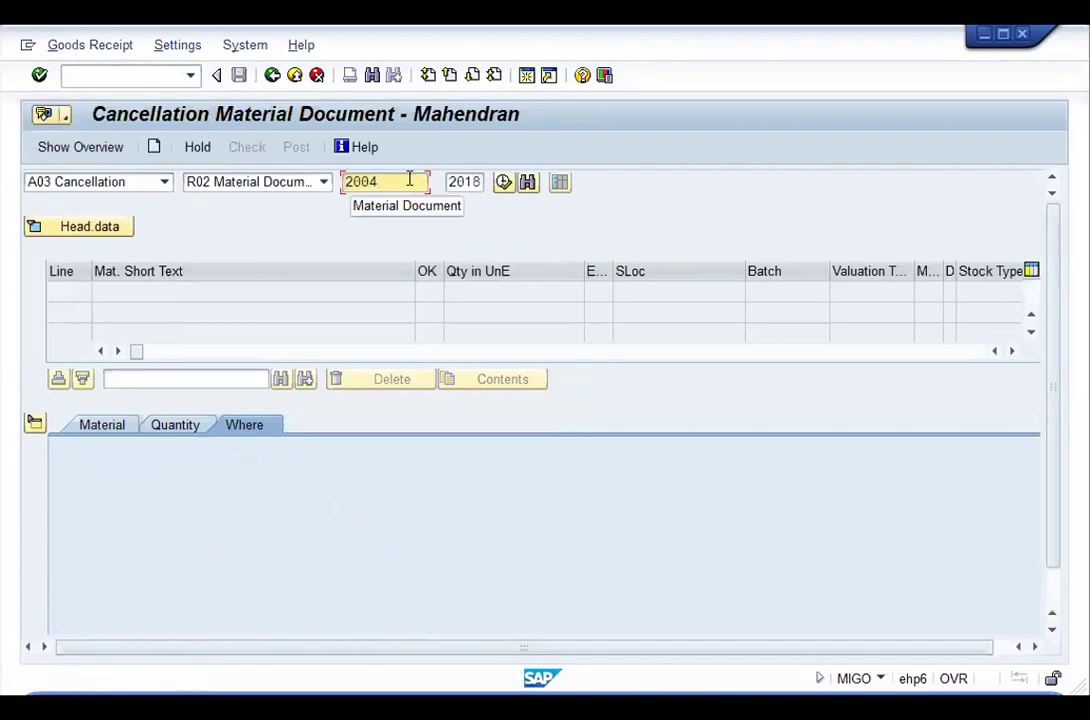
key(Return)
Step: Set the cancelled return's reason for movement to 0001, Cancel Vendor Rtrn, mark the item as OK, and check and post it
click(260, 616)
click(255, 597)
key(F4)
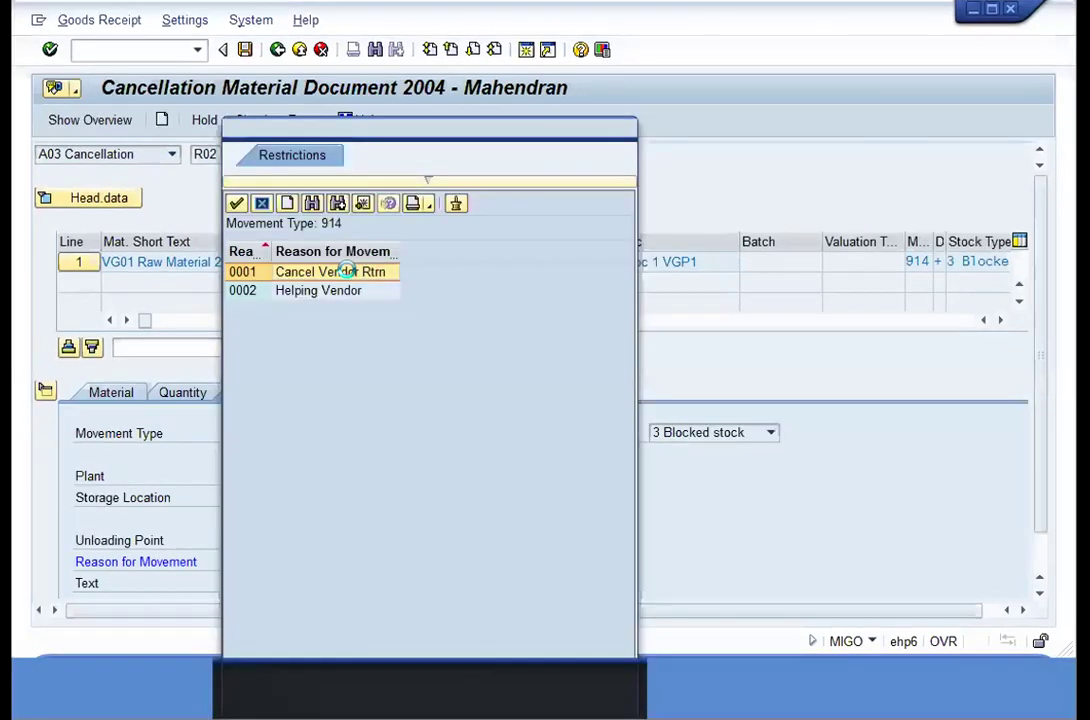
key(Return)
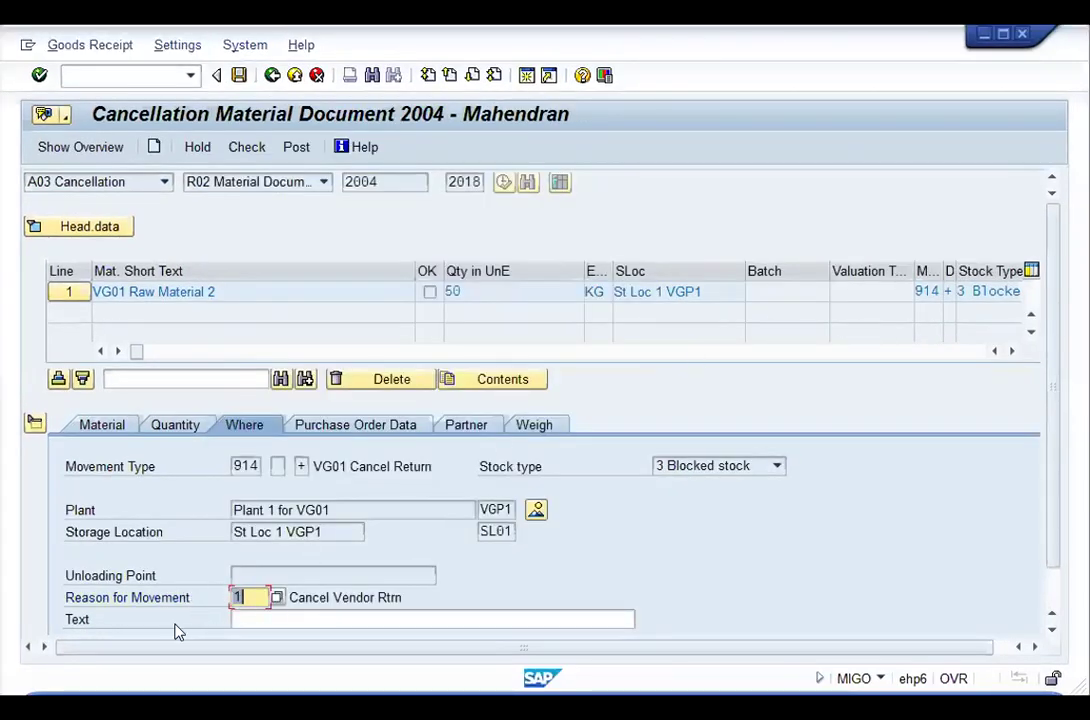
click(118, 619)
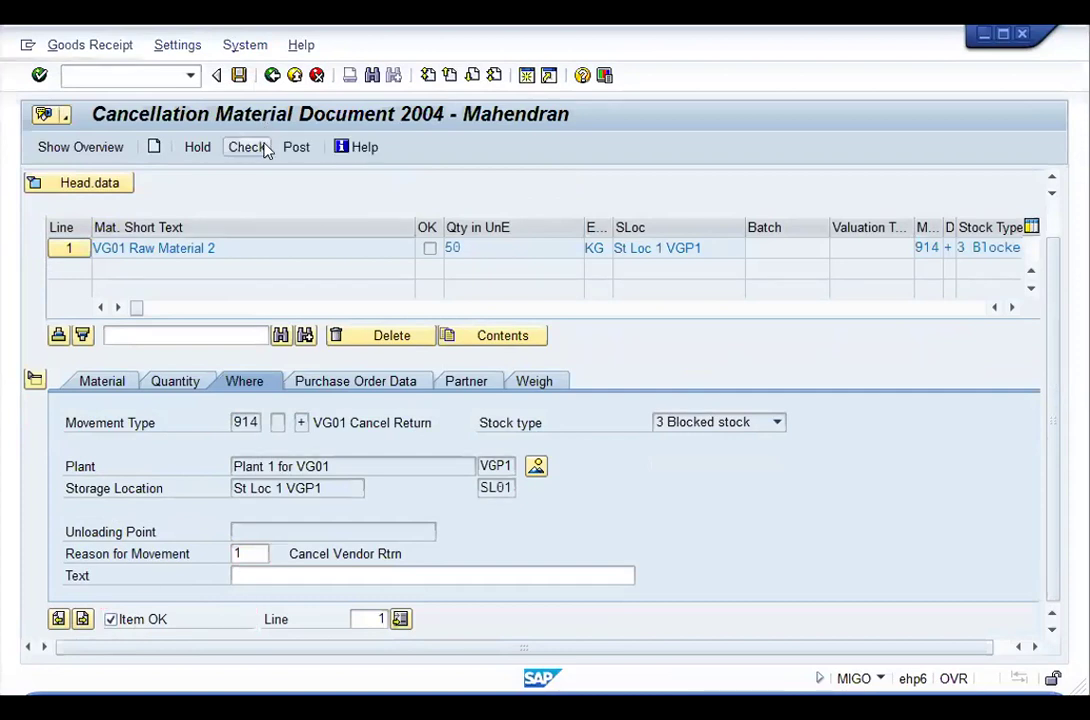
click(262, 148)
click(303, 150)
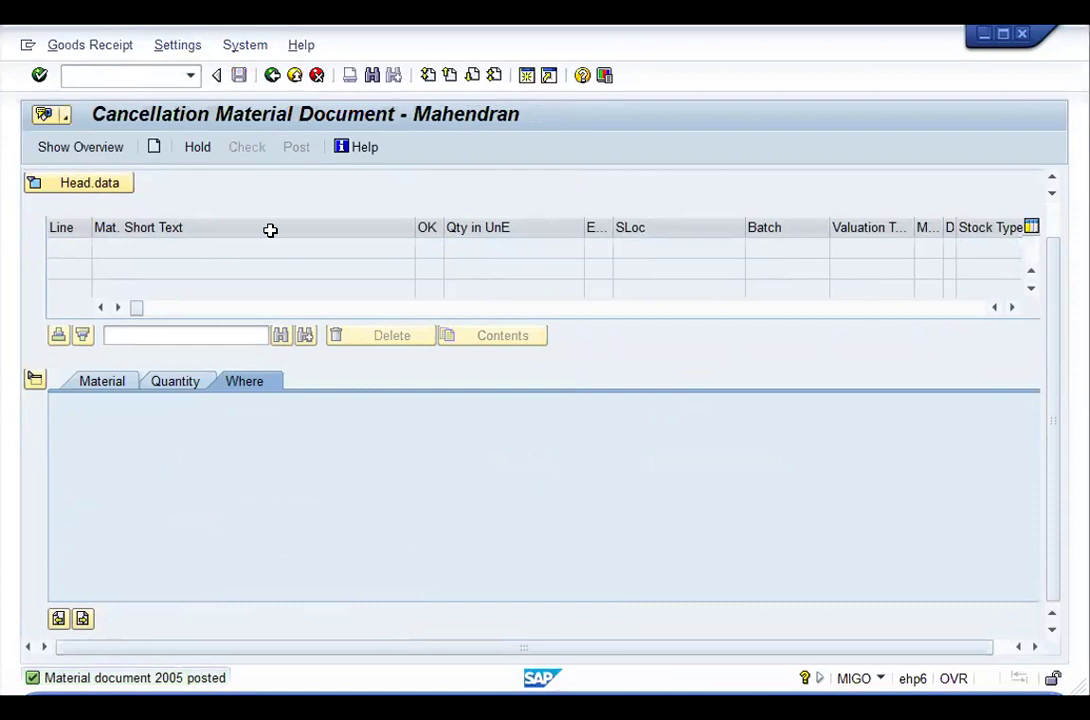
Step: Keep the A03 Cancellation transaction and load the original goods receipt's material document 2003
click(164, 182)
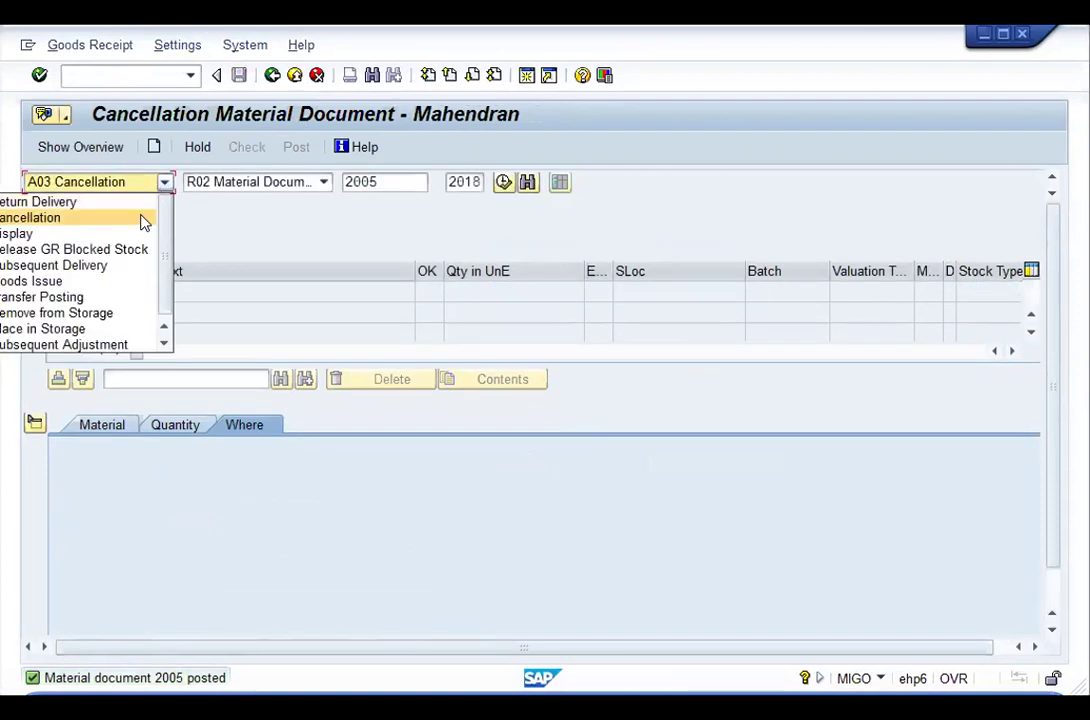
click(143, 220)
click(394, 182)
key(BackSpace)
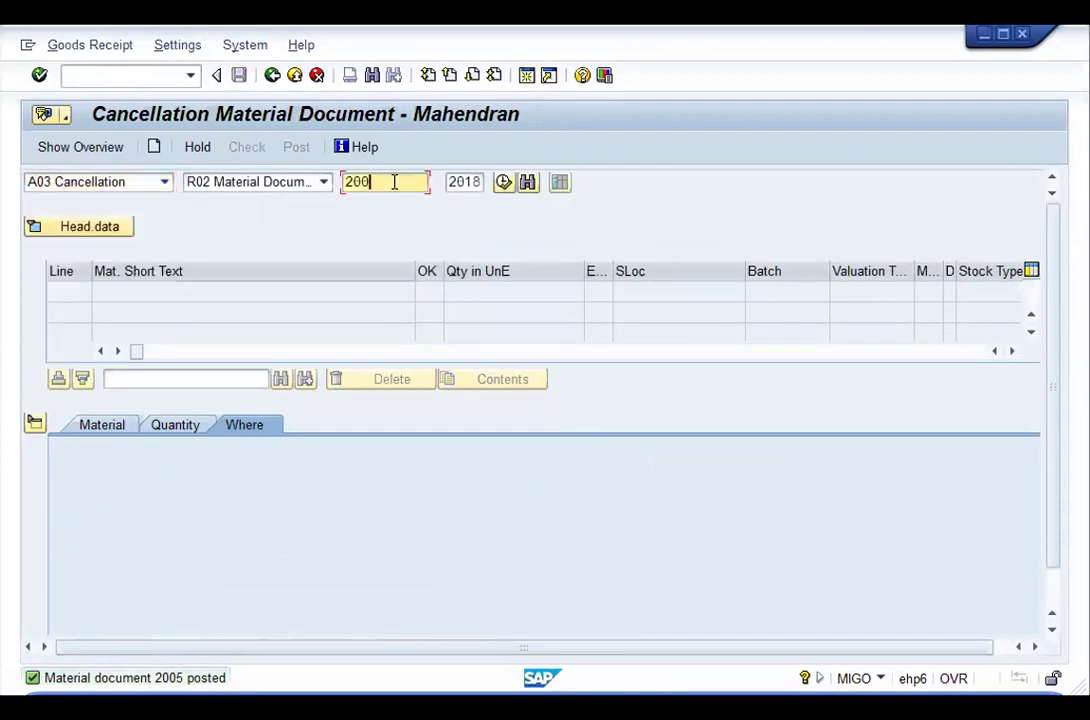
text(3)
key(Return)
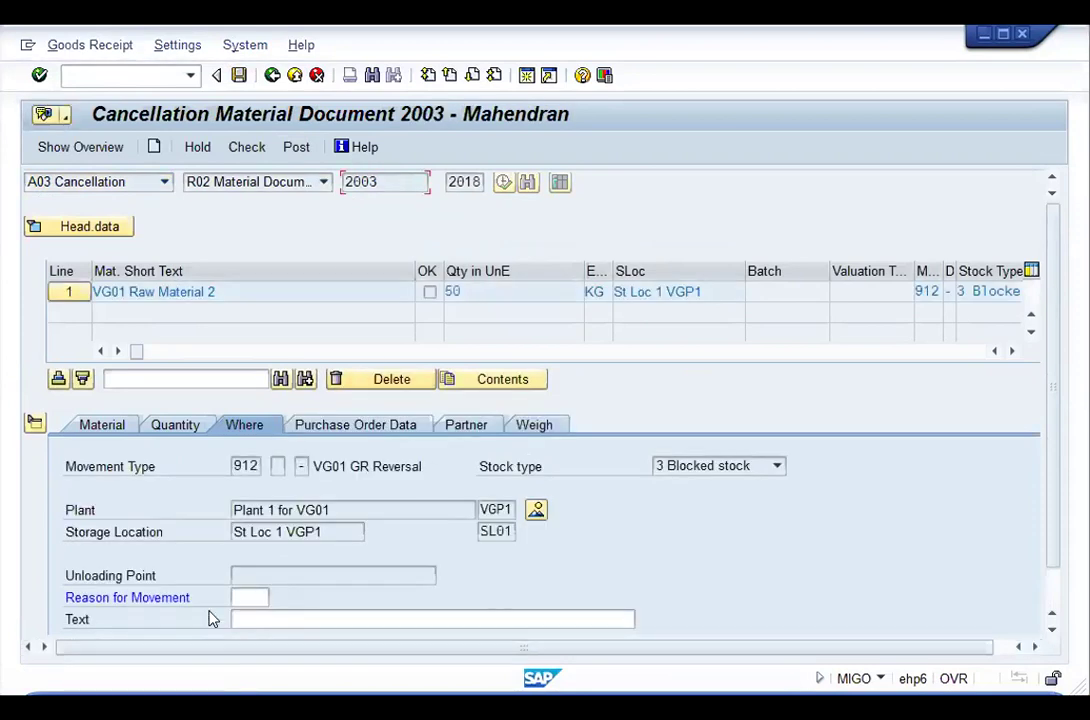
Step: Set the receipt reversal's reason for movement to 2, Boss said so, mark the item as OK, and check and post it
click(240, 597)
key(F4)
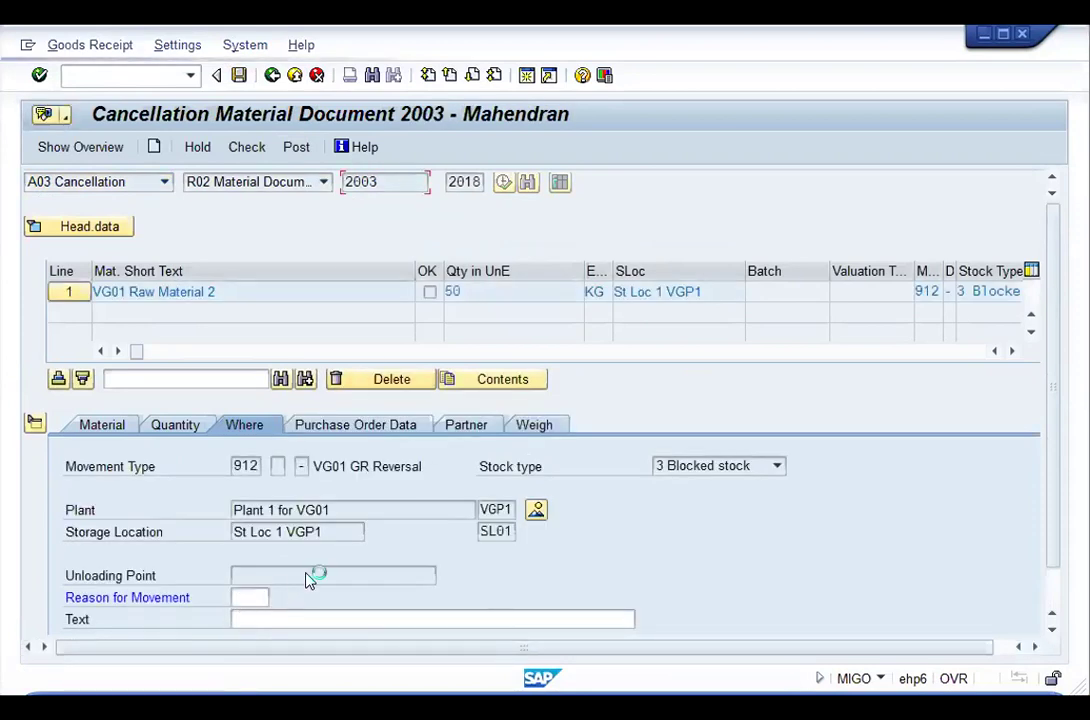
text(2)
key(Return)
click(110, 619)
click(245, 148)
click(297, 147)
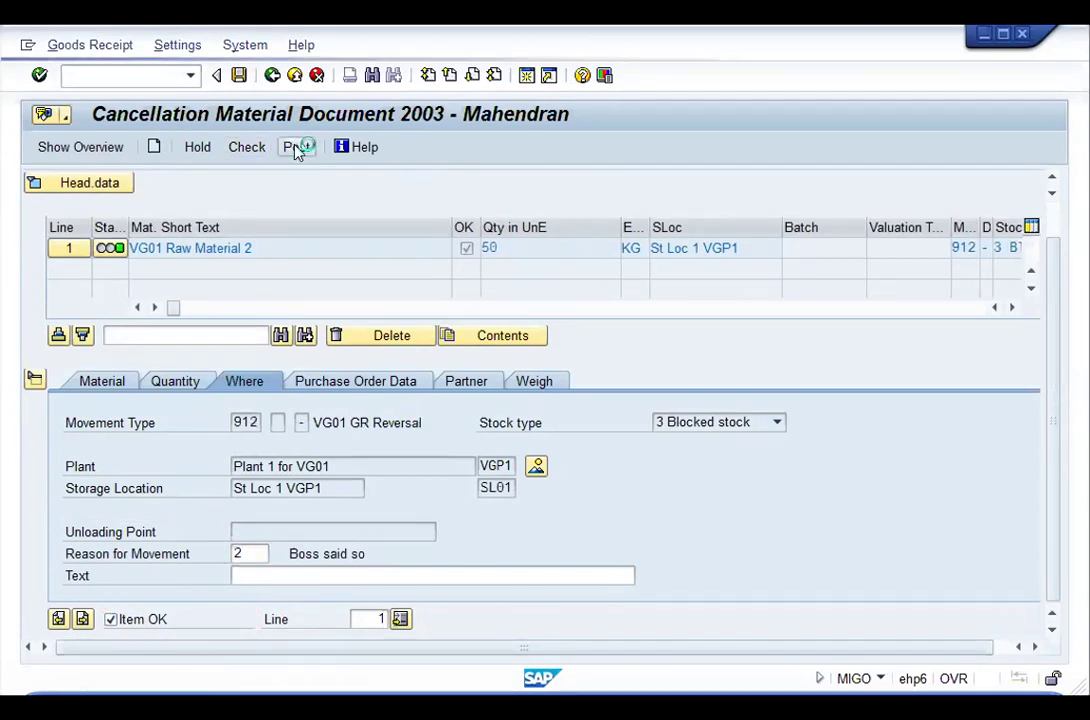
click(316, 77)
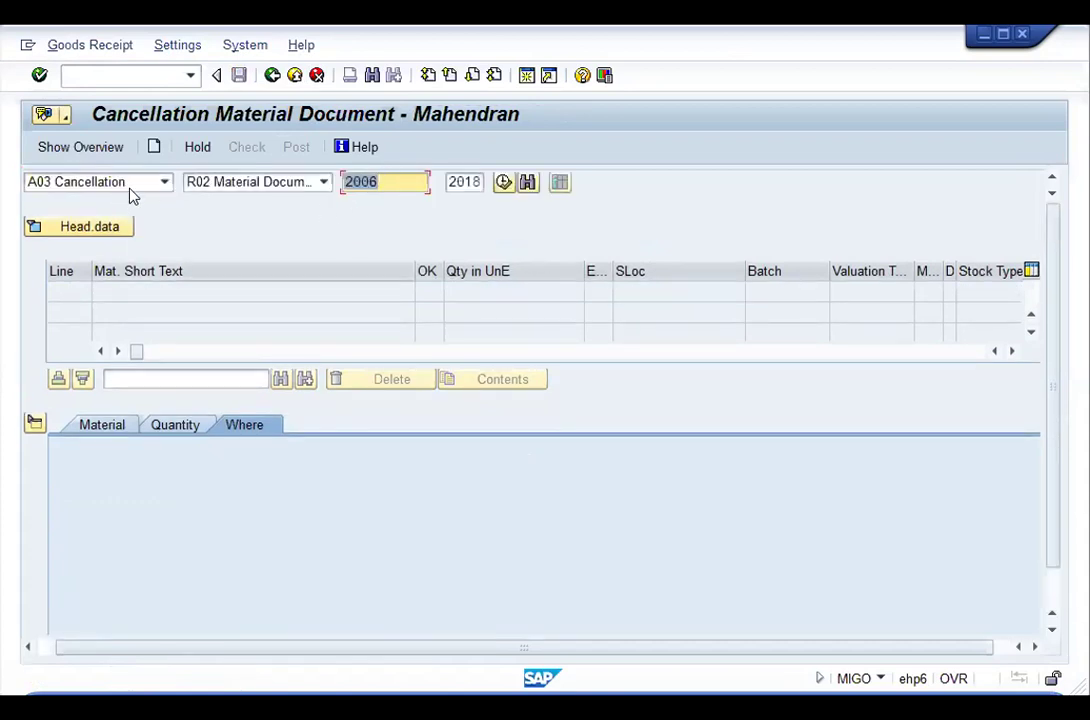
Step: Load the purchase order under A01 Goods Receipt to review its quantities, and exit the transaction without saving
click(163, 184)
scroll(107, 210, up, 1)
click(102, 204)
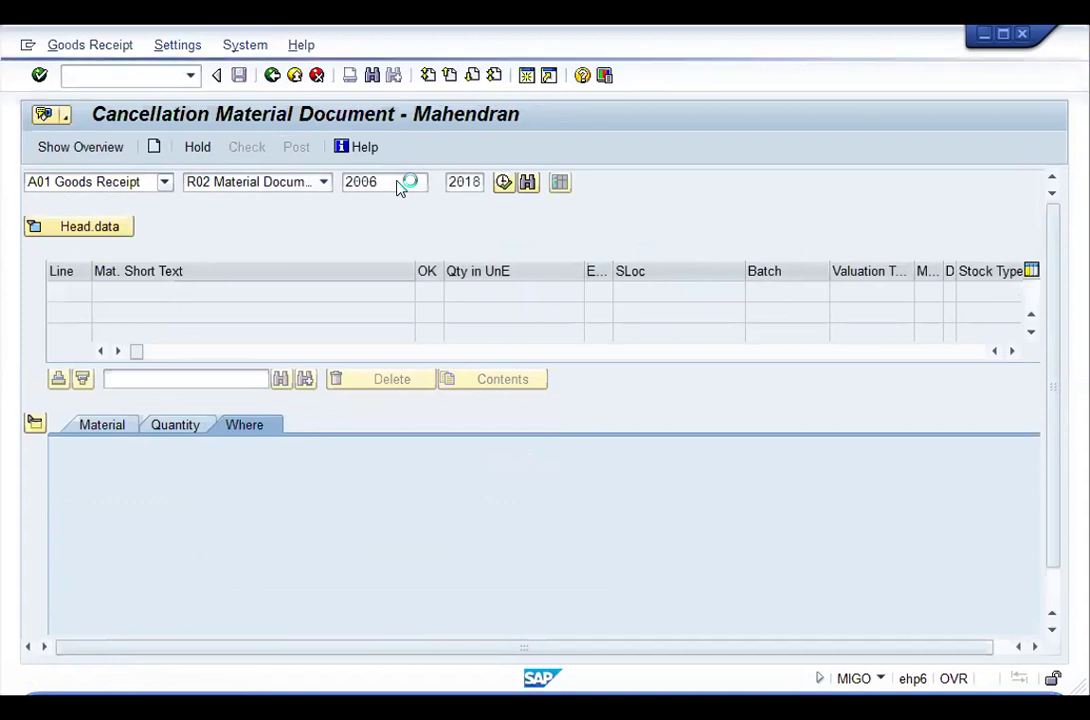
text(1)
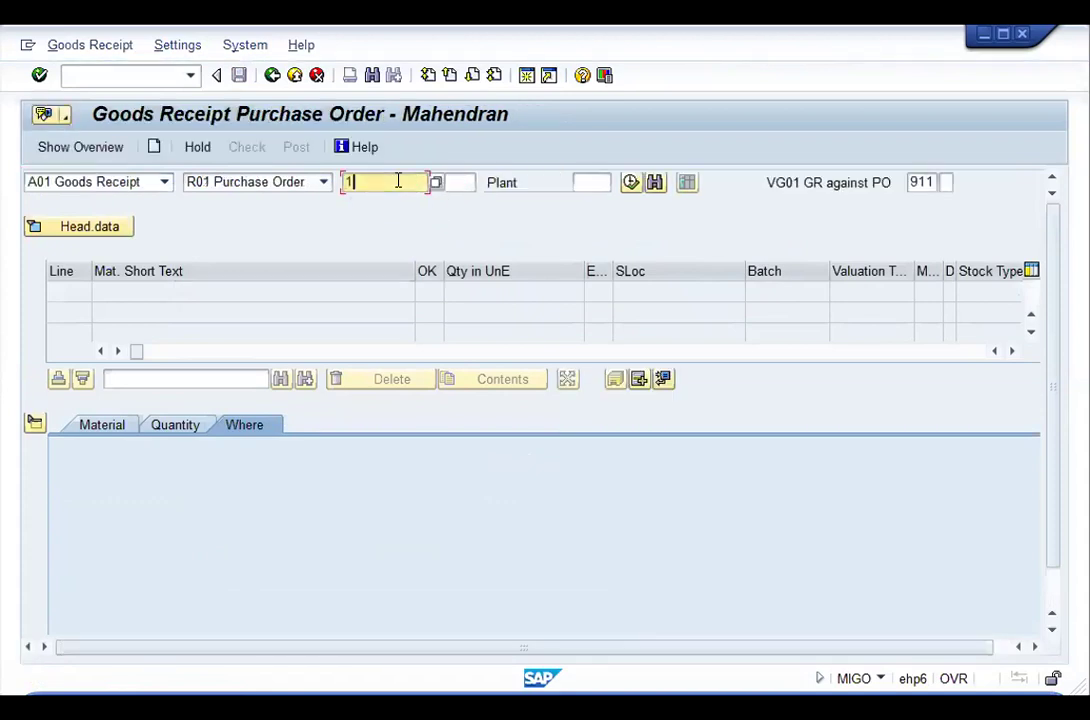
key(Return)
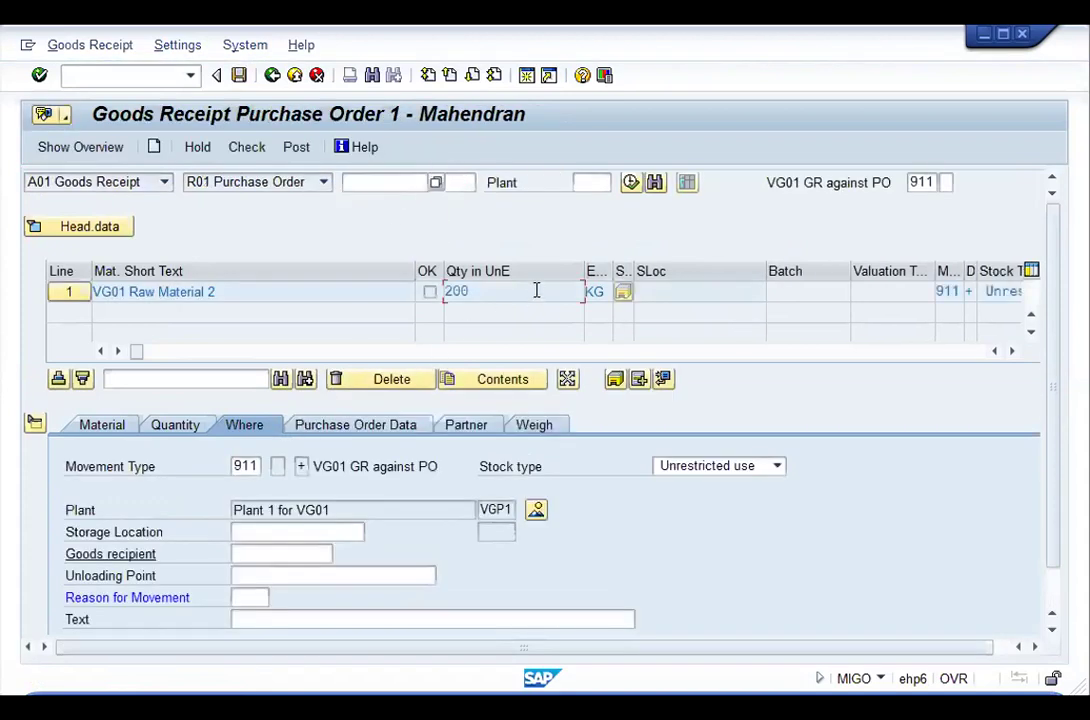
click(175, 424)
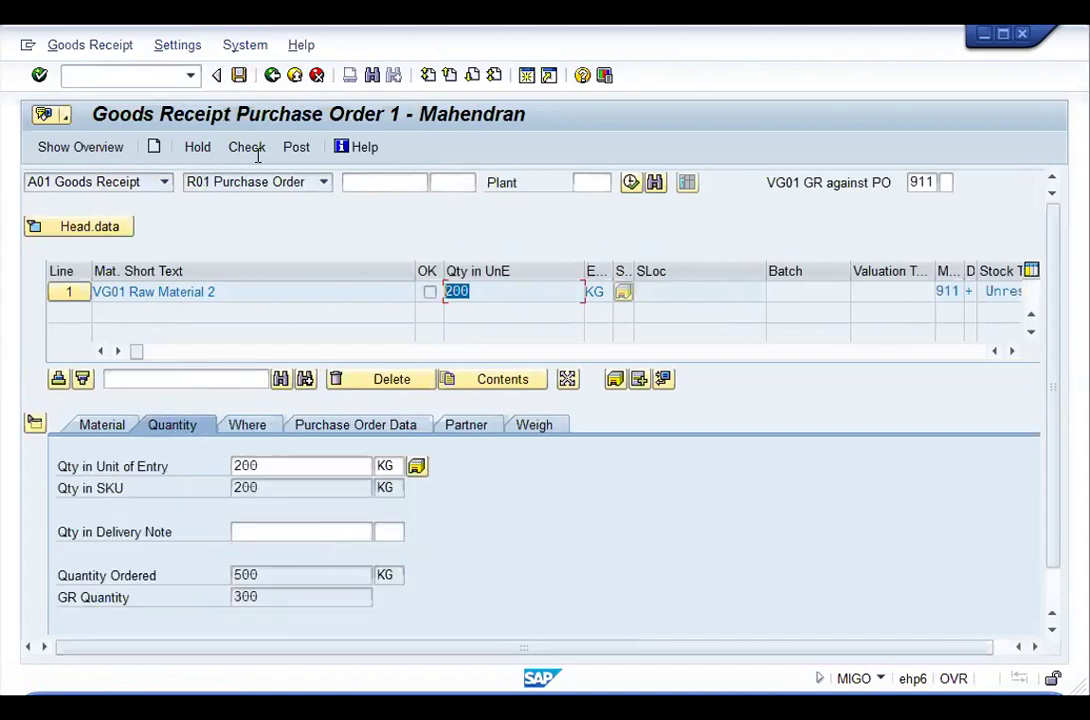
click(295, 84)
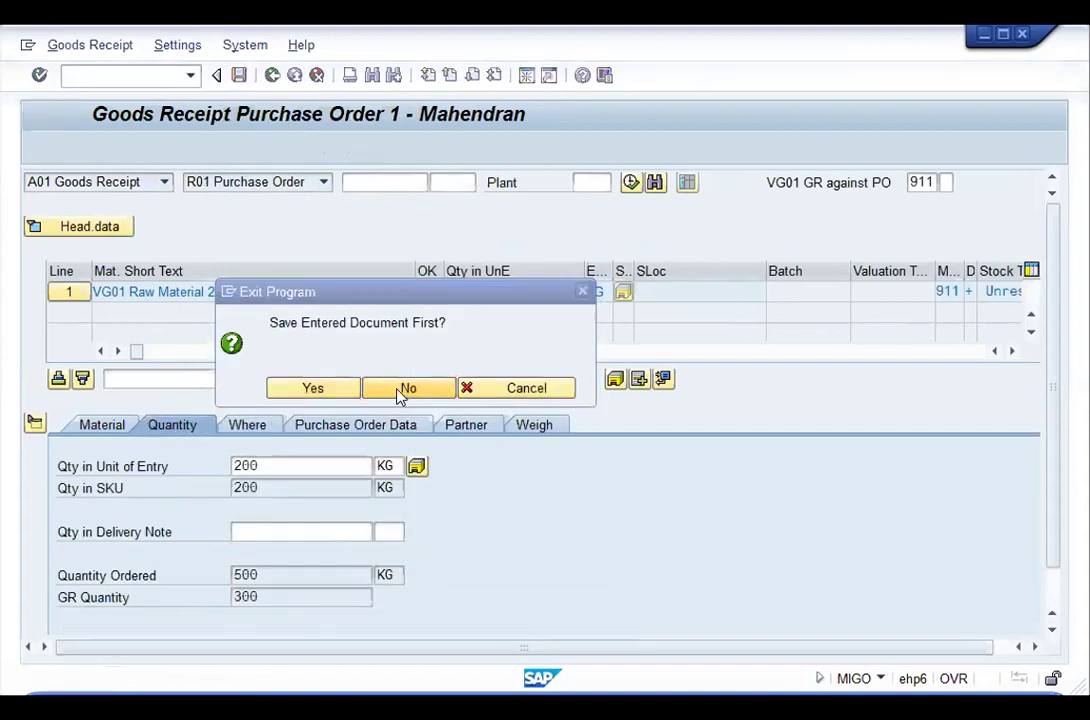
click(405, 392)
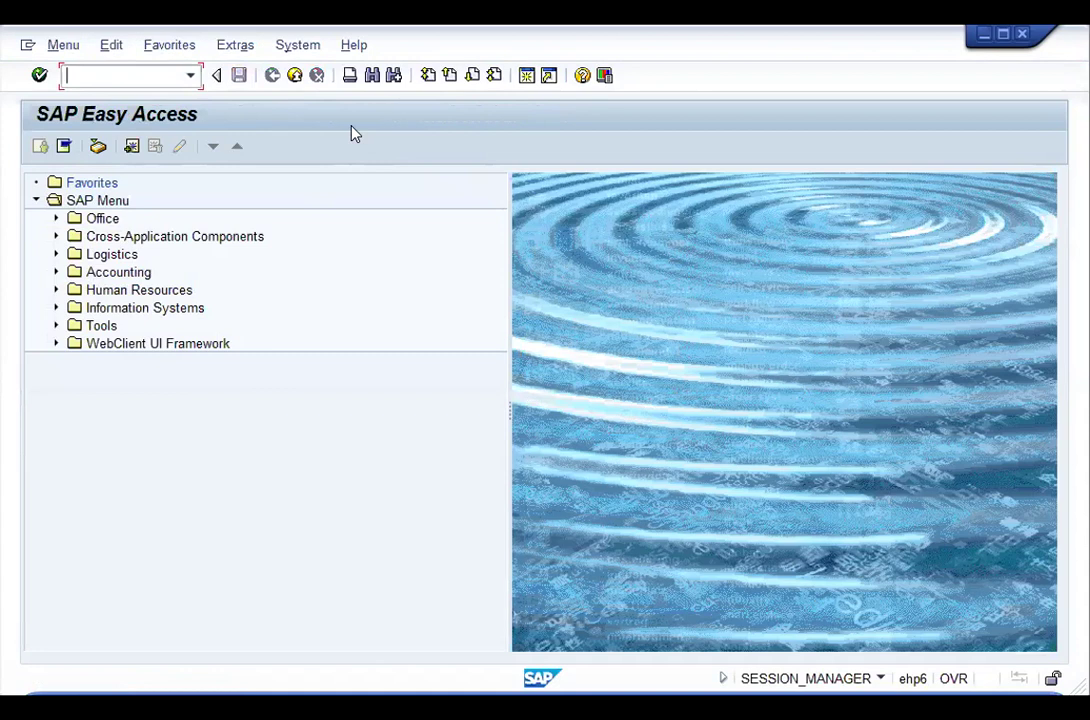